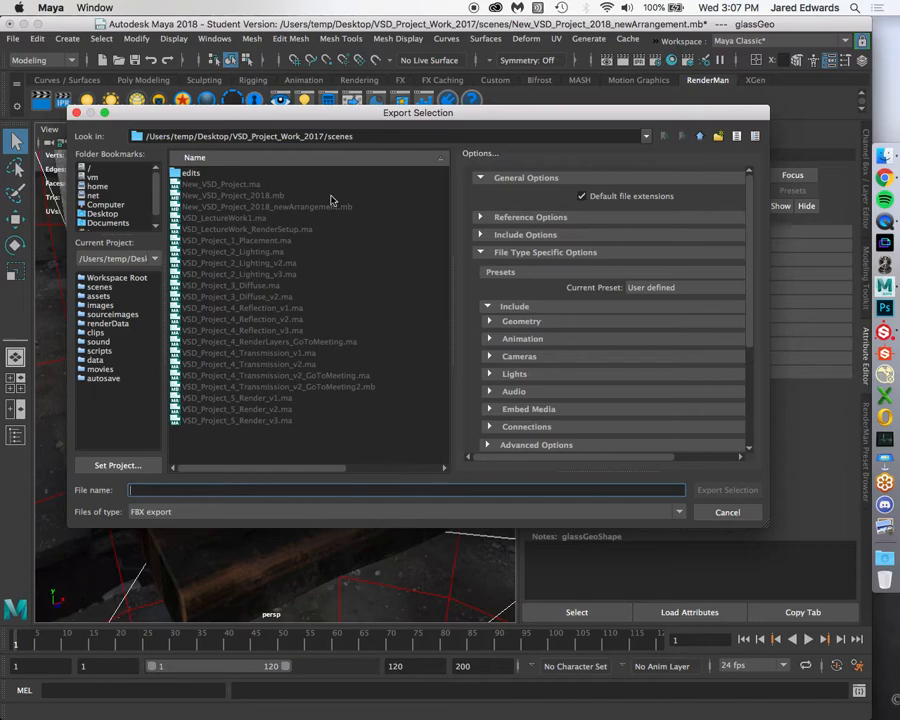
left_click(102, 213)
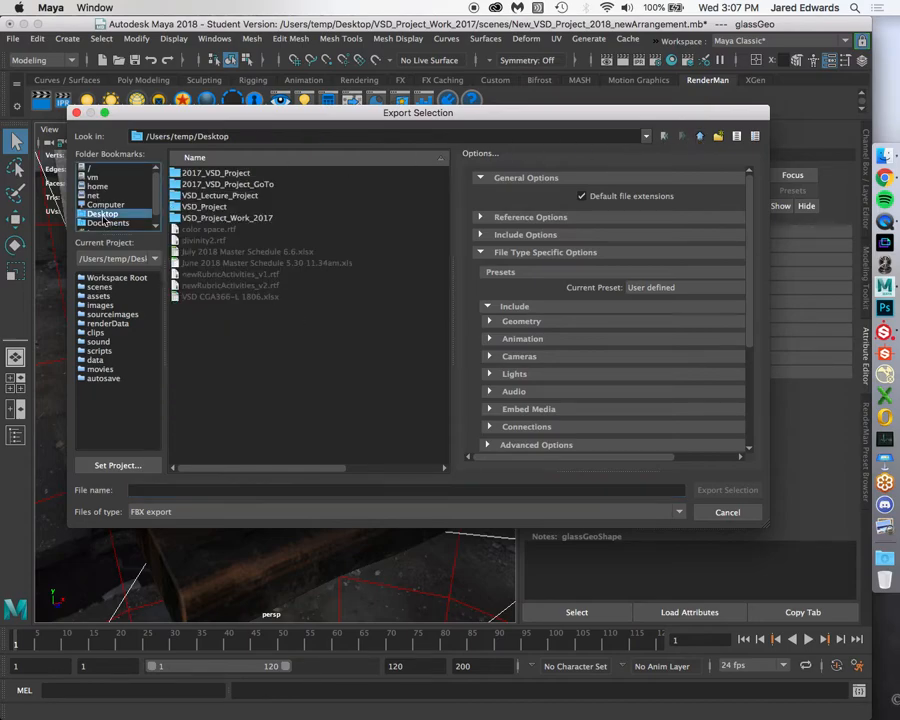
left_click(233, 217)
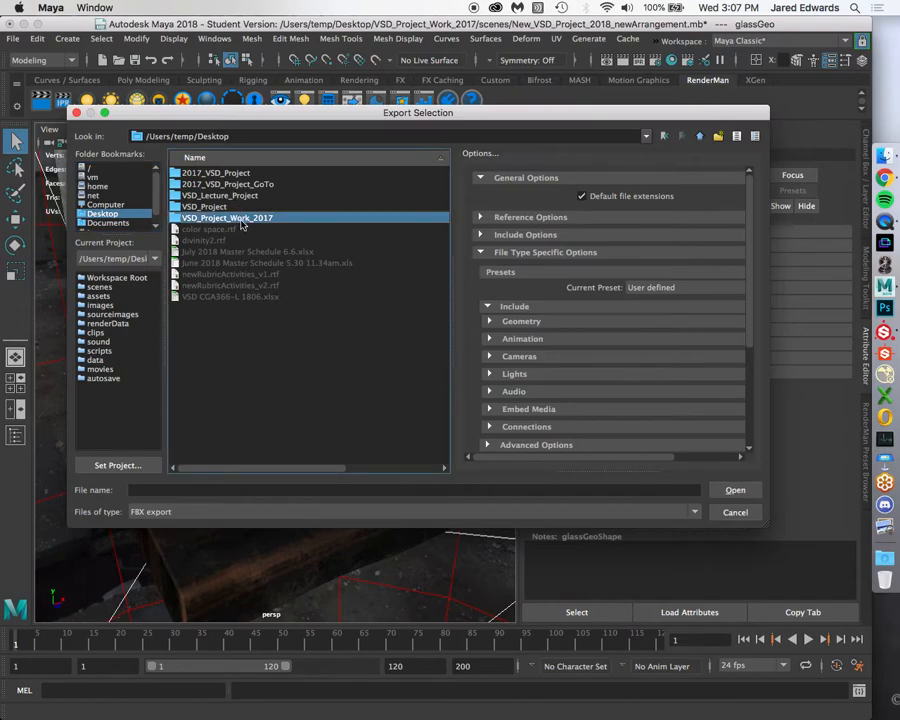
double_click(242, 219)
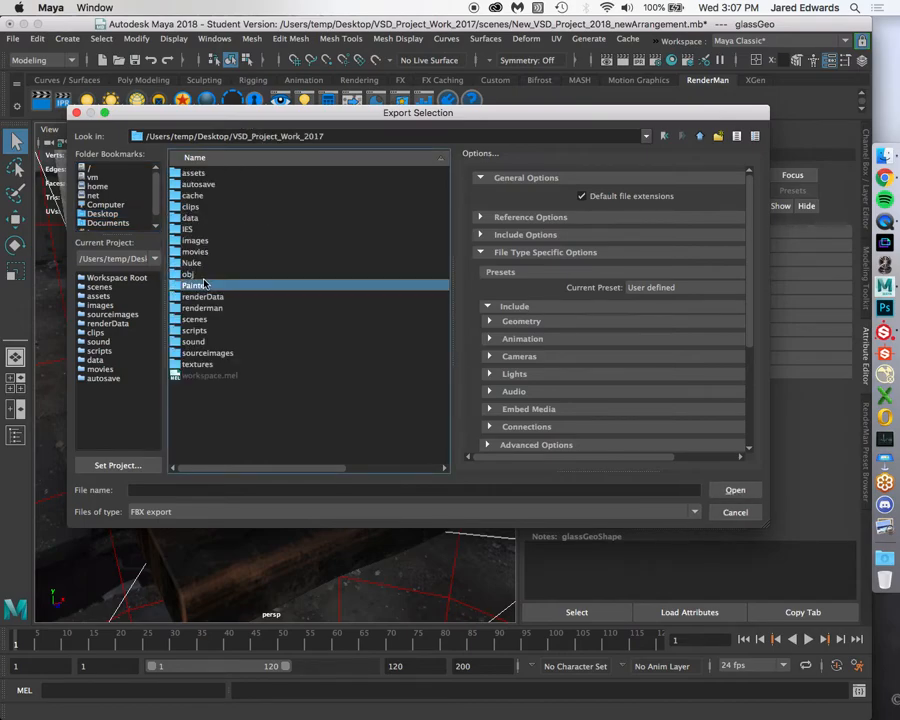
double_click(196, 287)
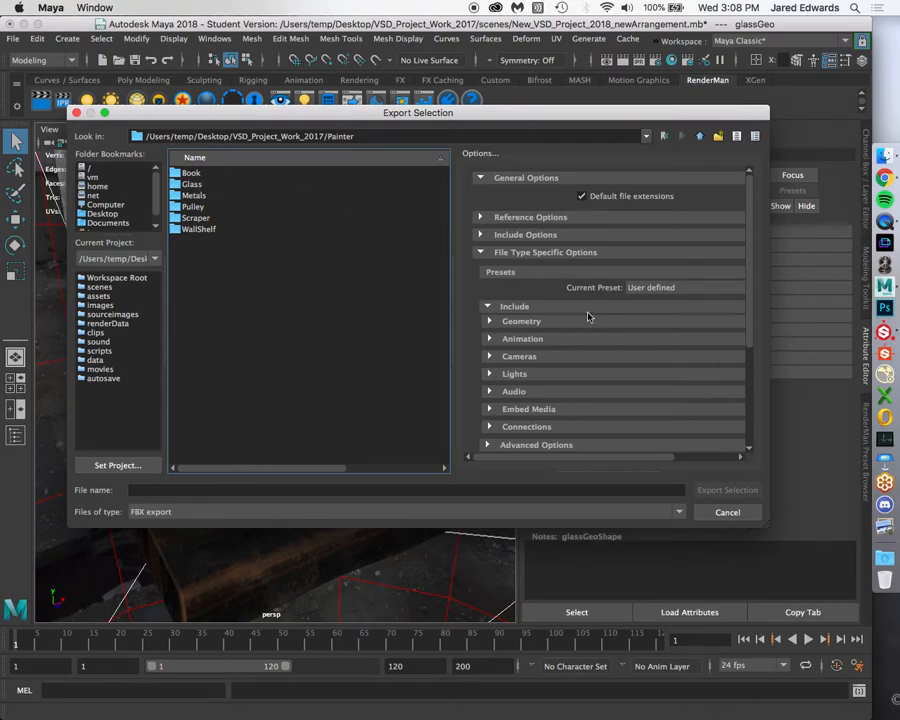
left_click(726, 513)
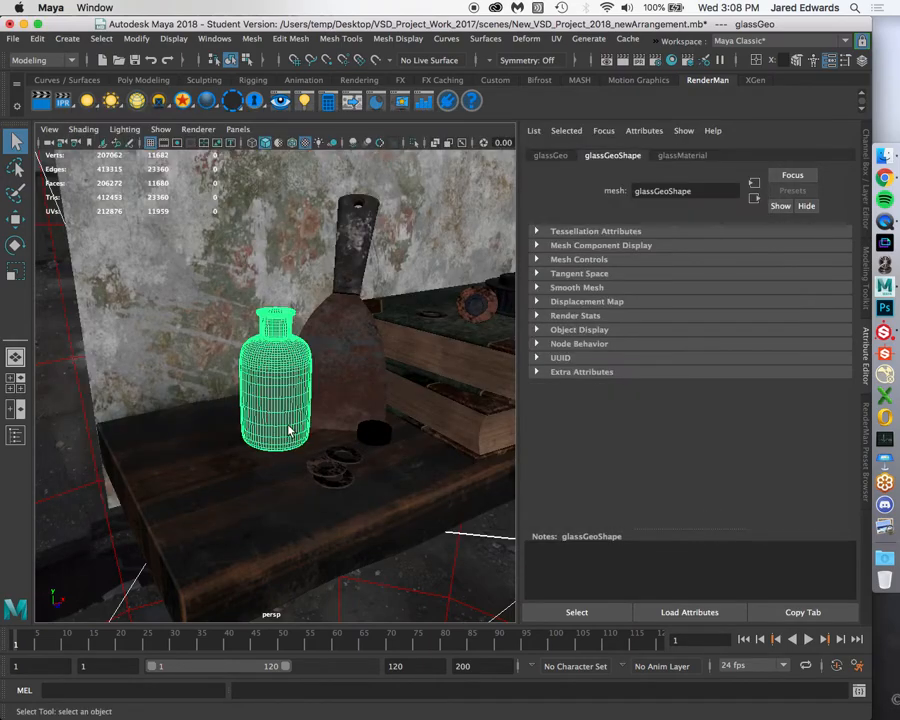
Deselect the glass bottle, quit Maya without saving the scene, and switch to Substance Painter
left_click(279, 361, "shift")
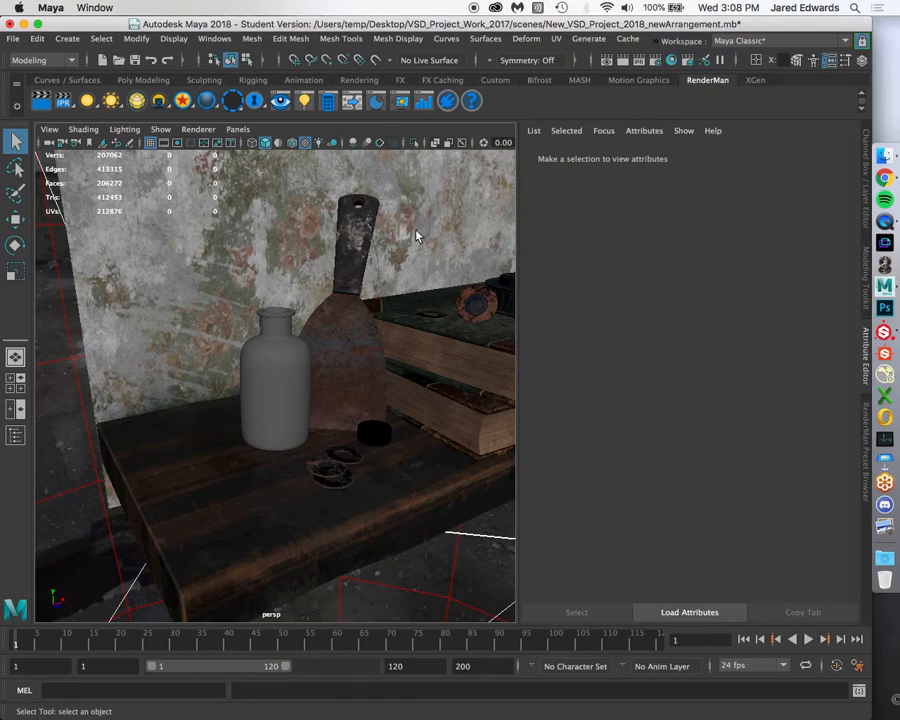
middle_click_drag(320, 296, 268, 314, "alt")
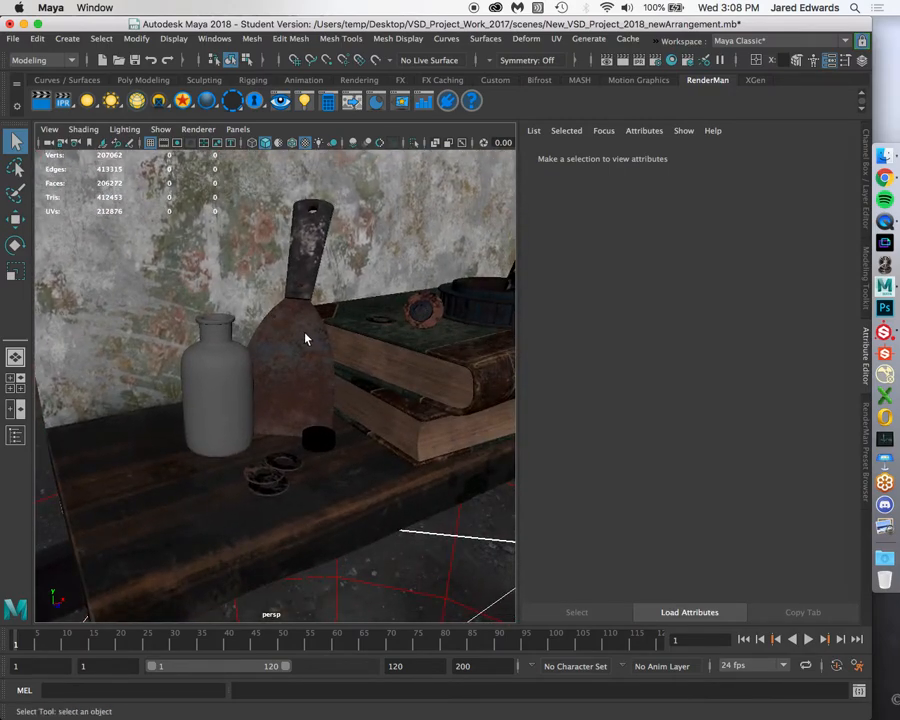
key("super+q")
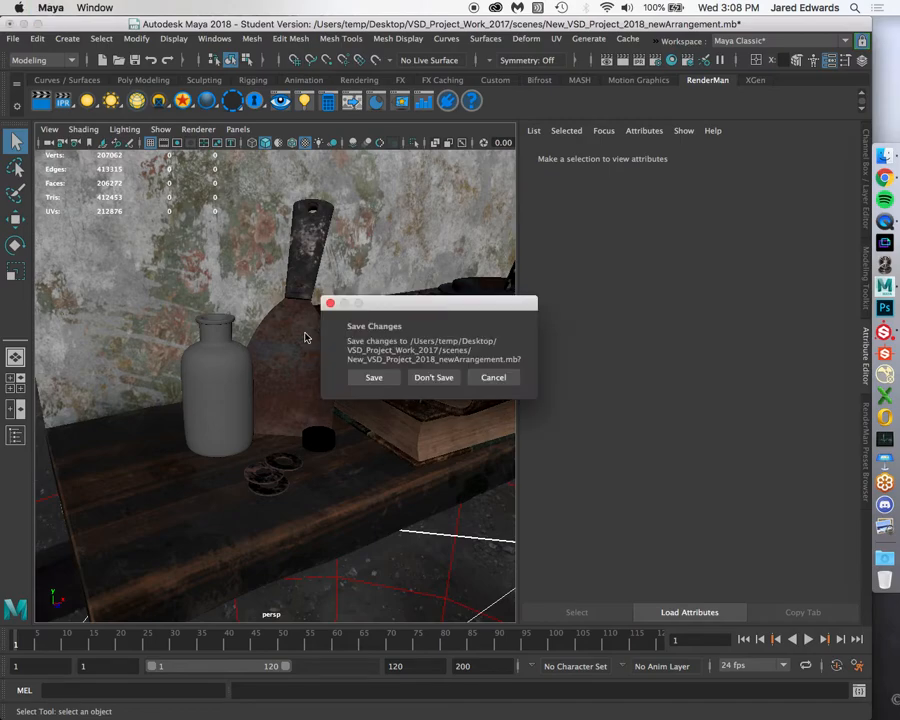
left_click(433, 378)
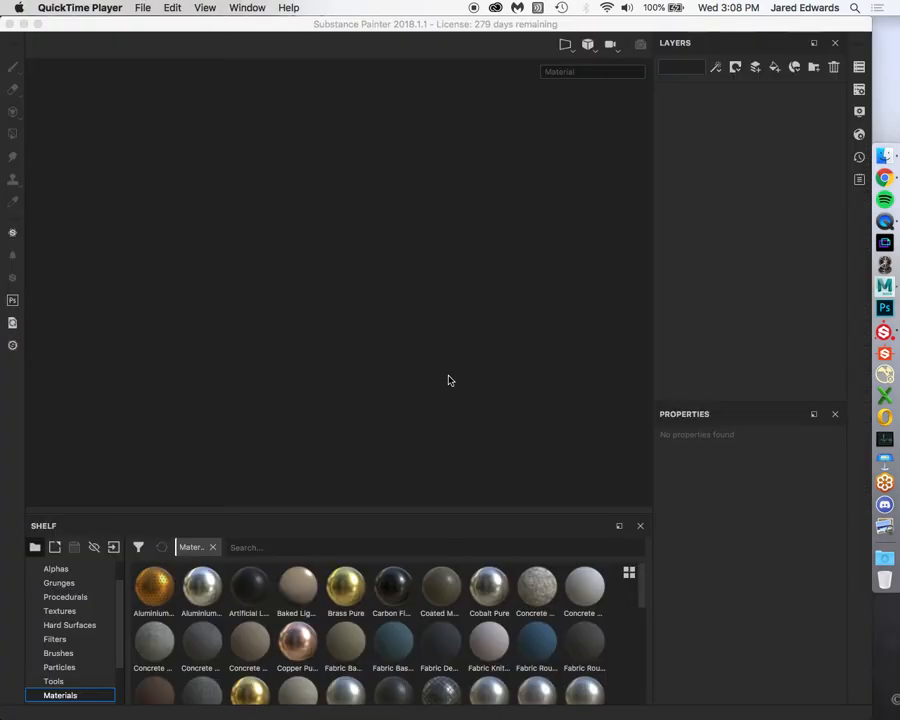
left_click(486, 30)
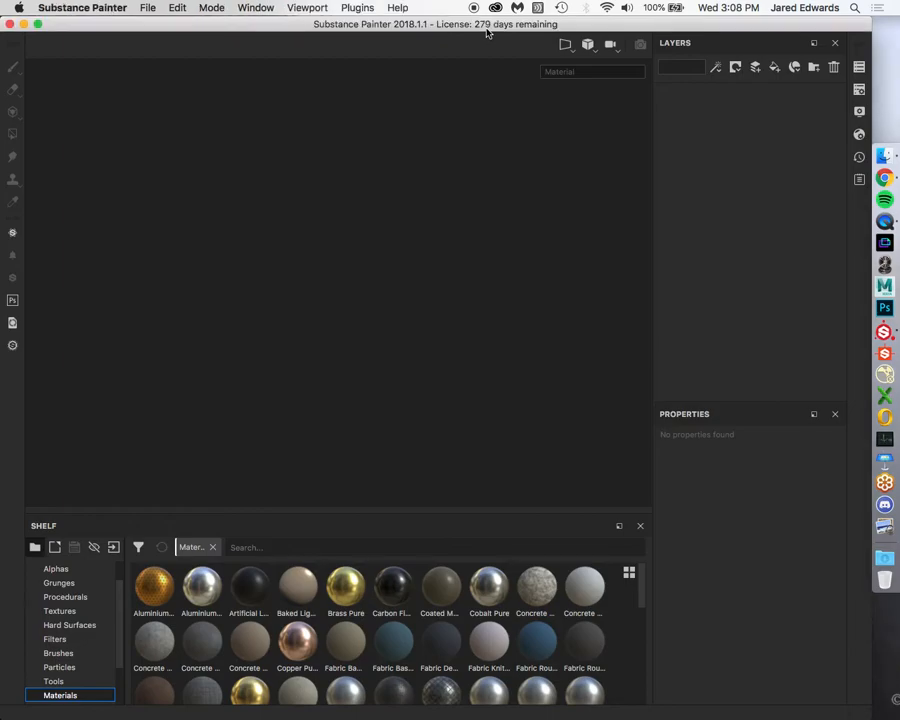
Start a new project with glass.fbx from the Desktop's VSD_Project_Work_2017/Painter/Glass folder as its mesh
left_click(152, 8)
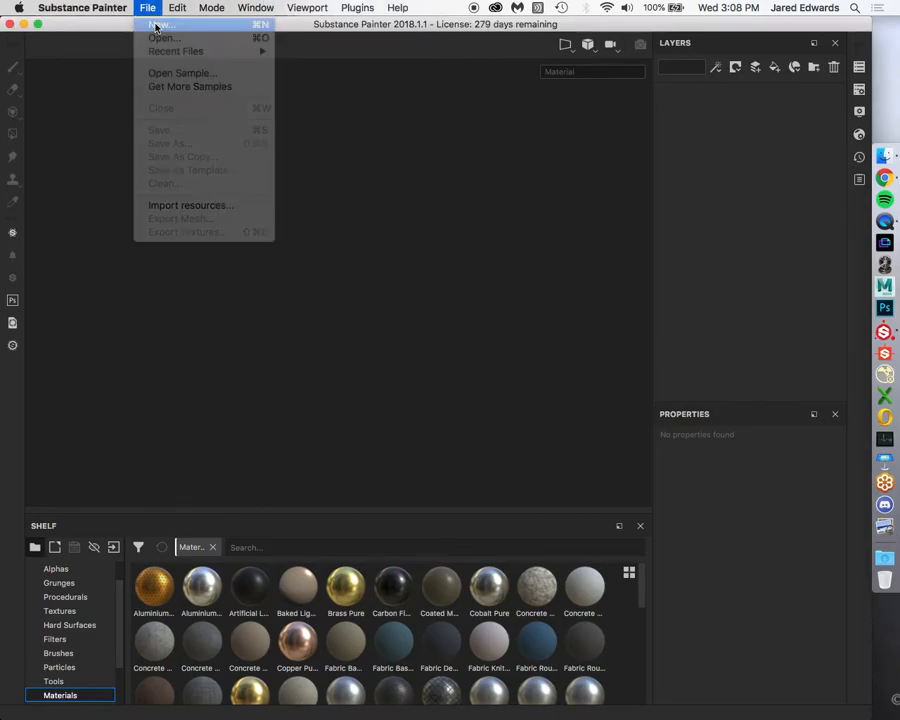
left_click(159, 24)
left_click_drag(509, 178, 446, 152)
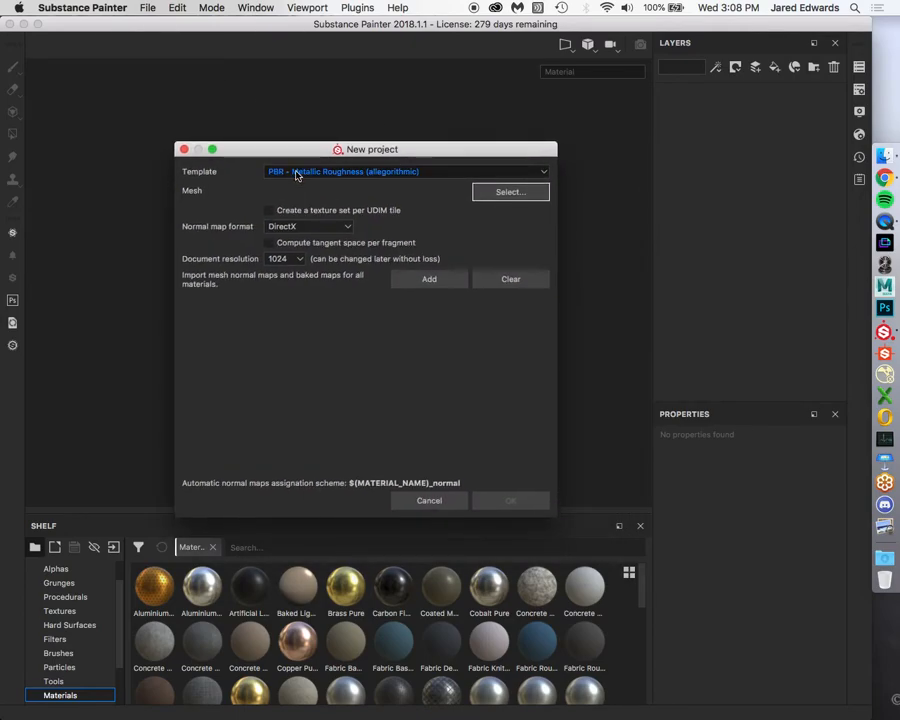
left_click(492, 193)
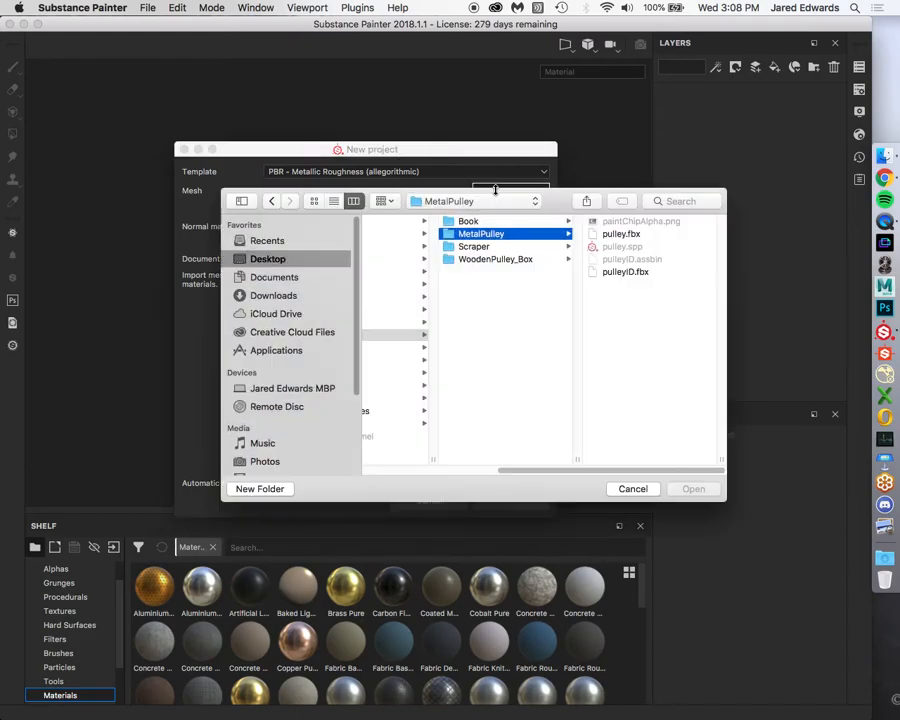
left_click(512, 351)
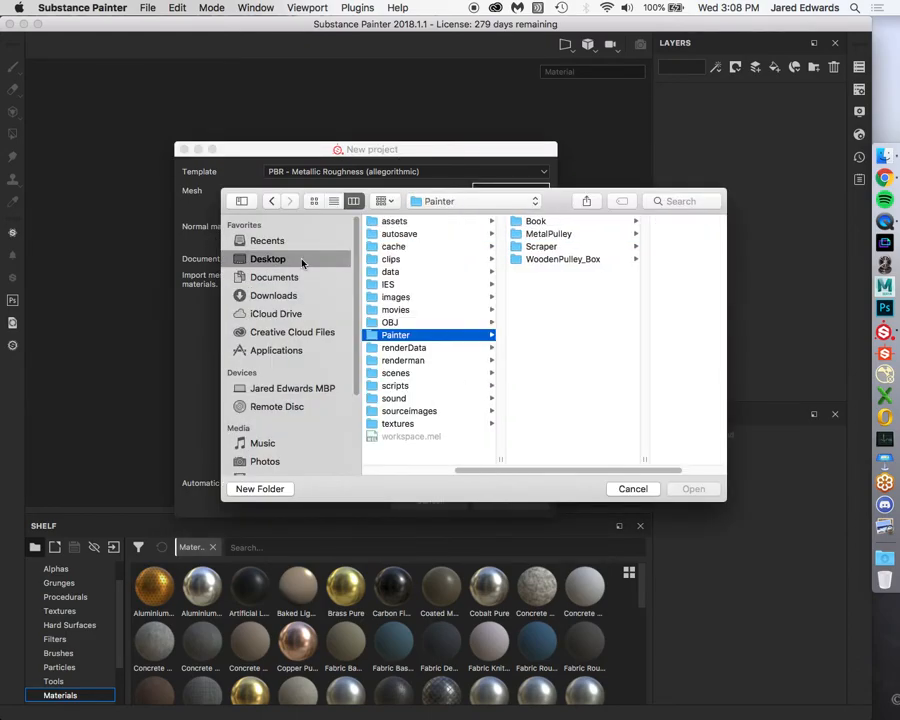
left_click(302, 262)
left_click(420, 360)
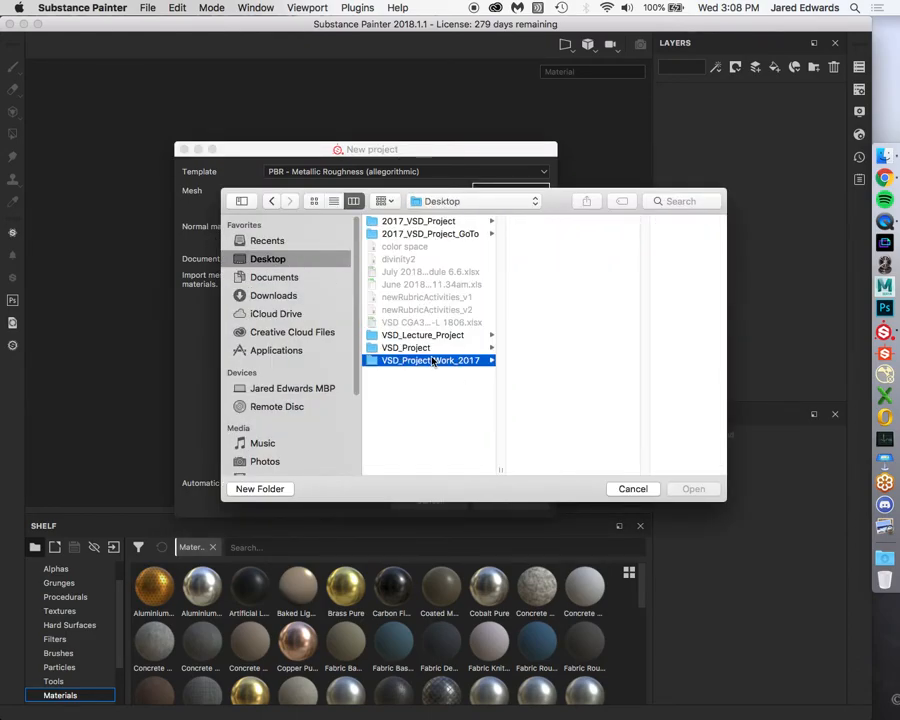
left_click(546, 347)
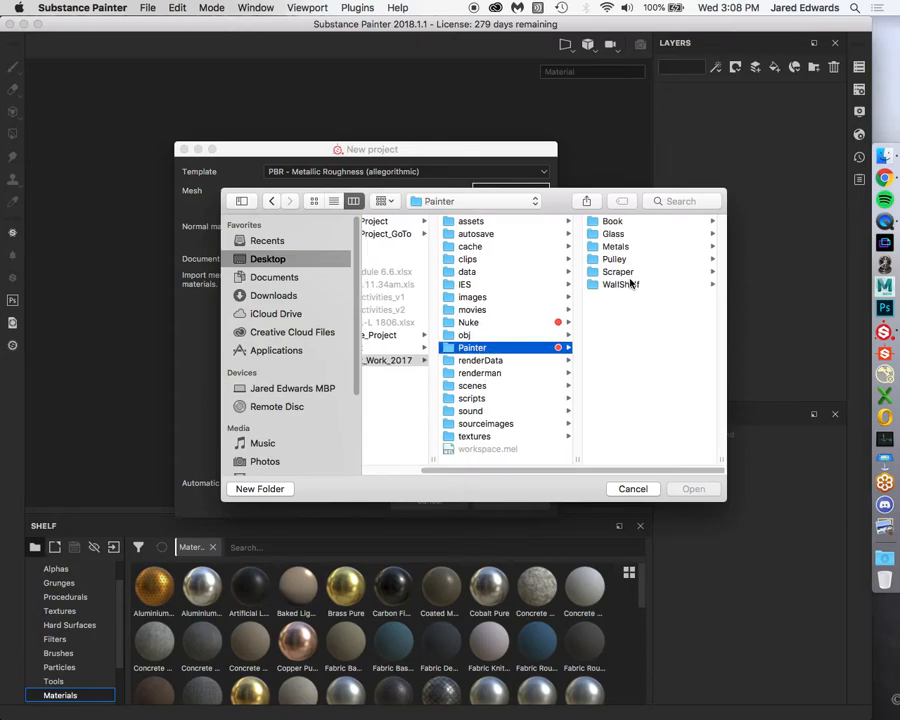
left_click(613, 234)
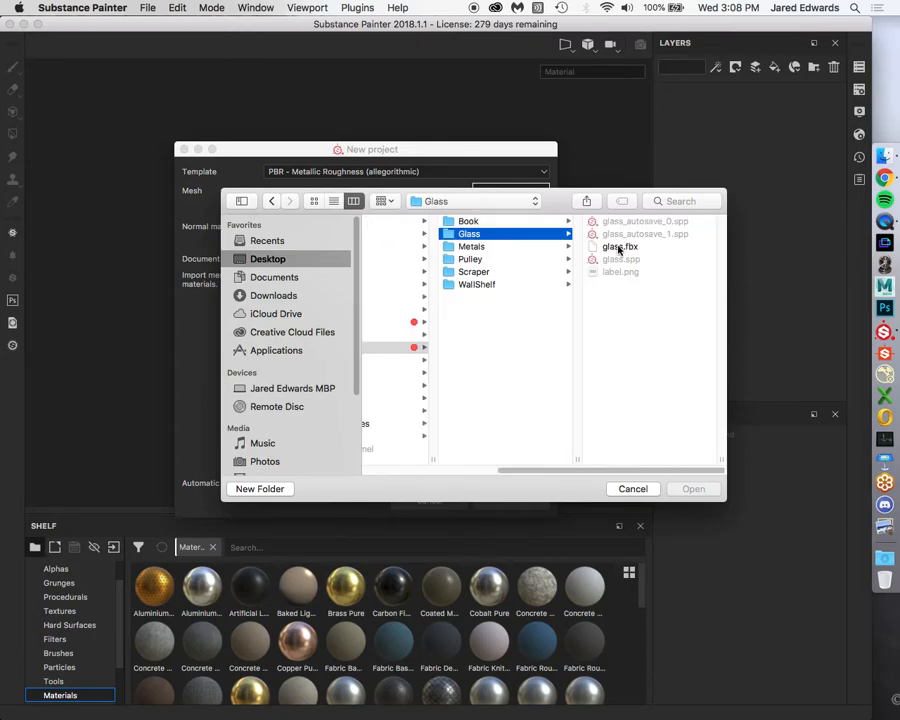
left_click(613, 246)
left_click(692, 488)
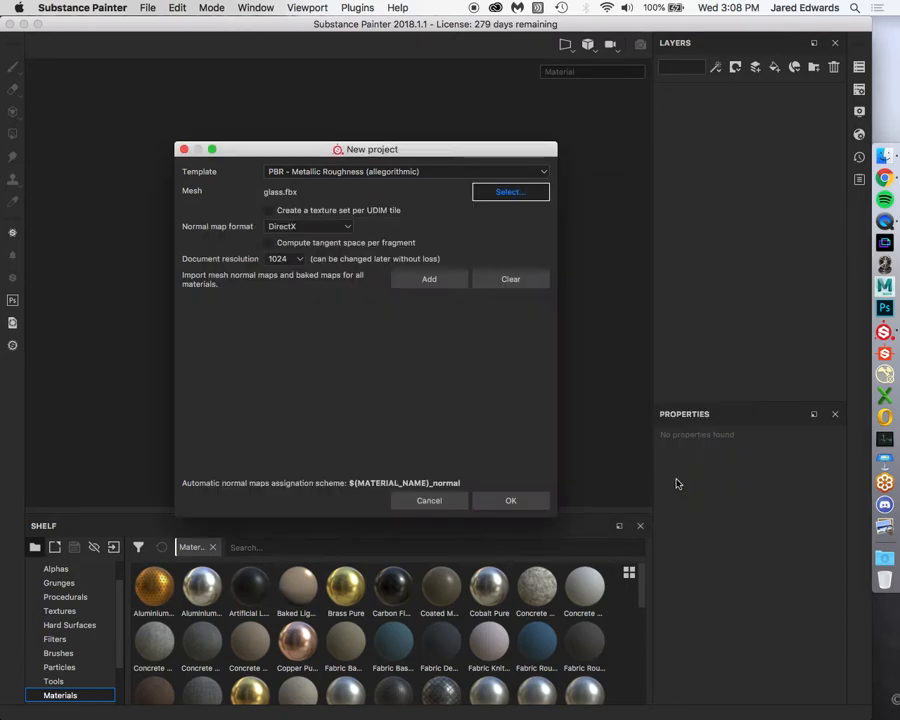
Set the new project's document resolution to 2048 and create the project
left_click(283, 258)
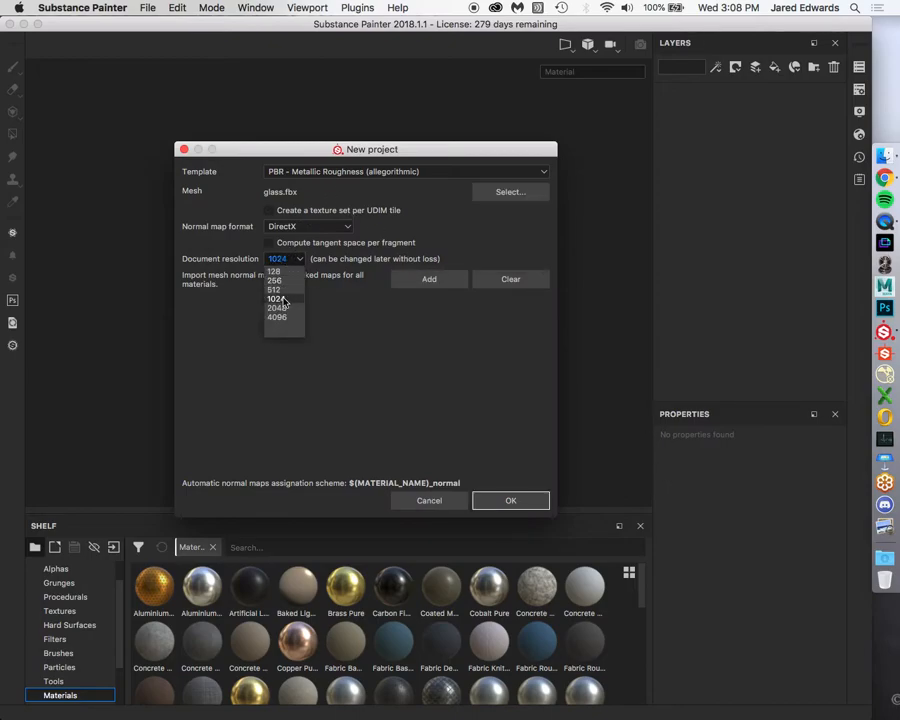
left_click(279, 308)
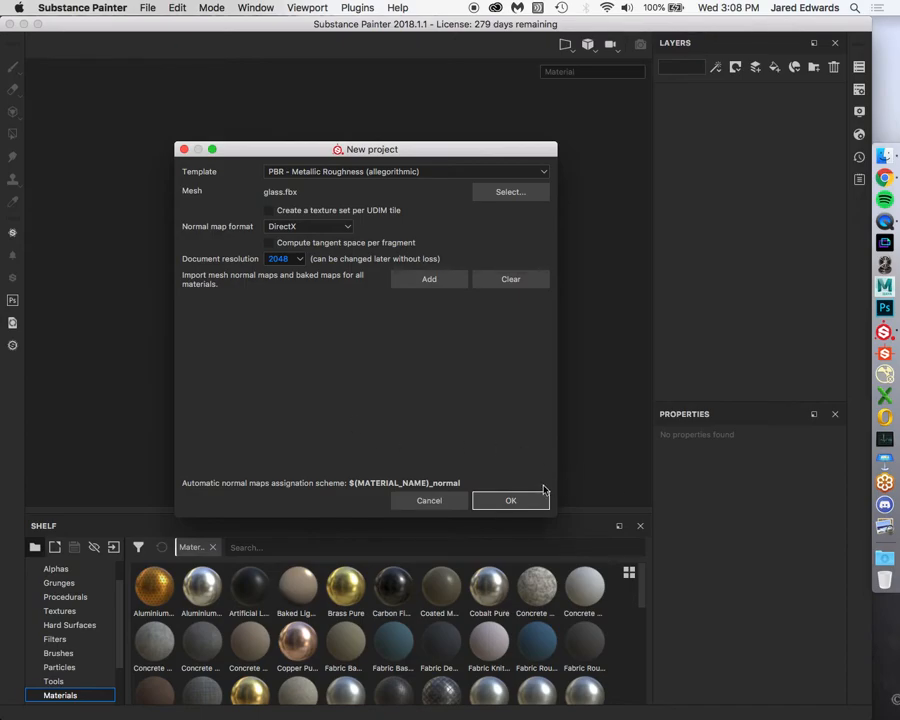
left_click(514, 500)
Examine the bottle in the 3D-only, UV-only and combined views, ending in the 3D-only view
right_click_drag(424, 235, 400, 365, "alt")
left_click_drag(300, 270, 294, 322, "alt")
right_click_drag(294, 322, 514, 342, "alt")
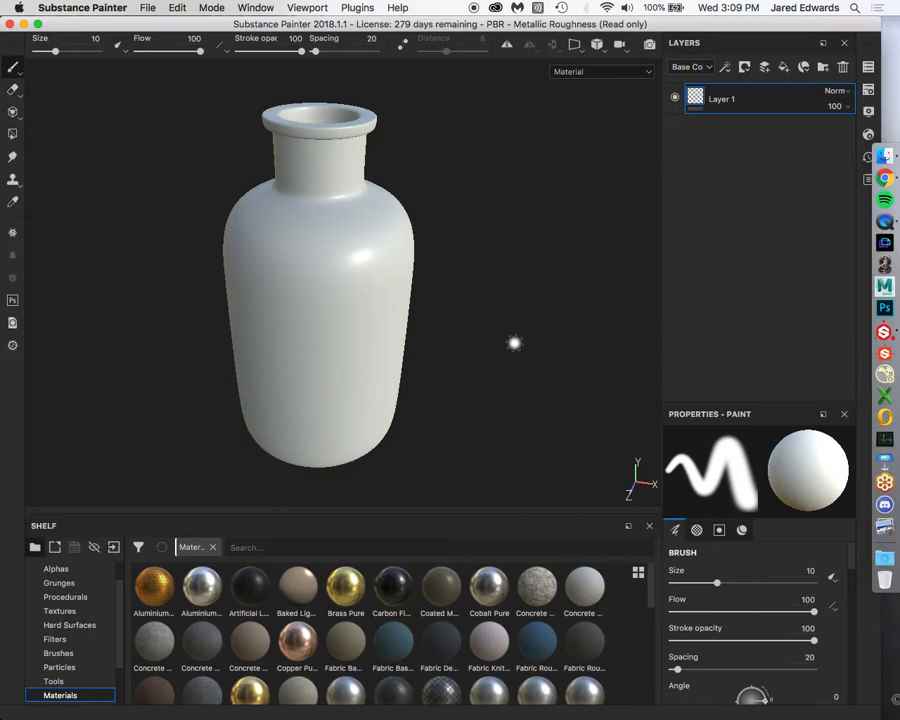
key("F3")
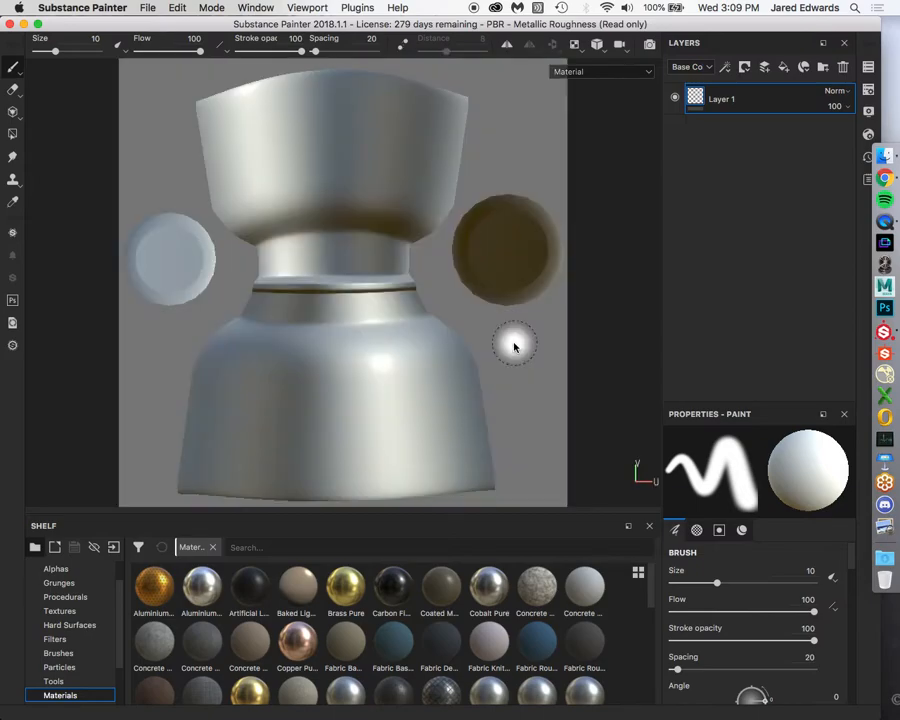
key("F2")
key("F1")
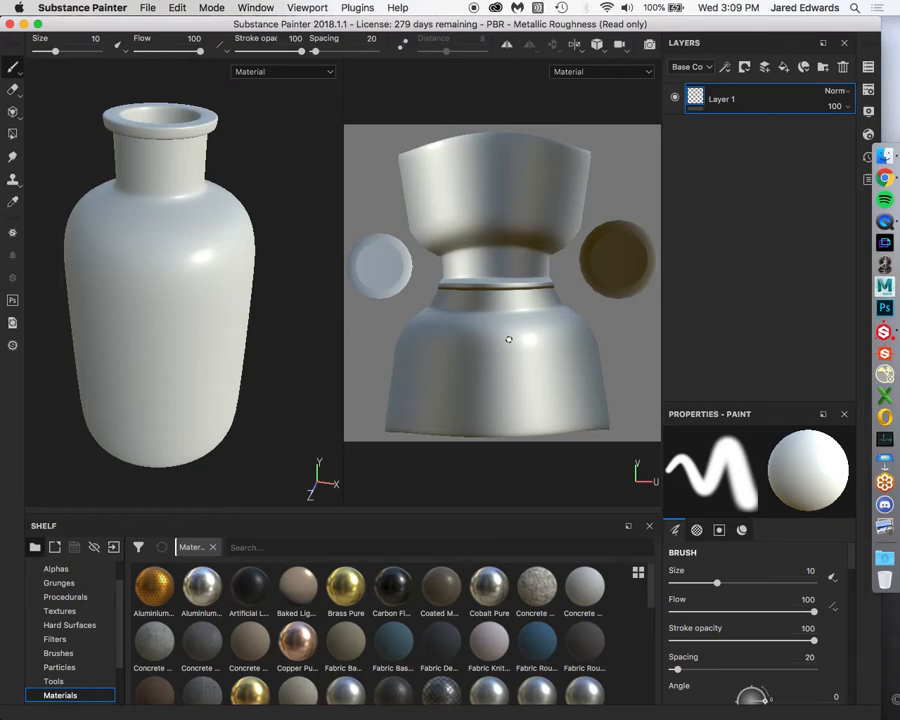
key("F2")
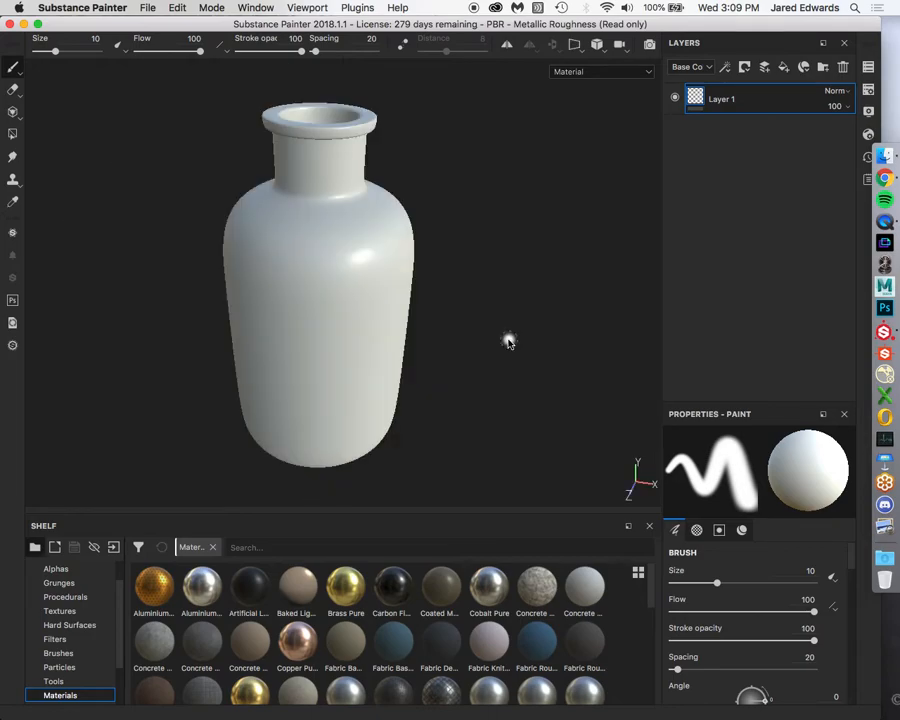
left_click_drag(420, 222, 403, 213, "alt")
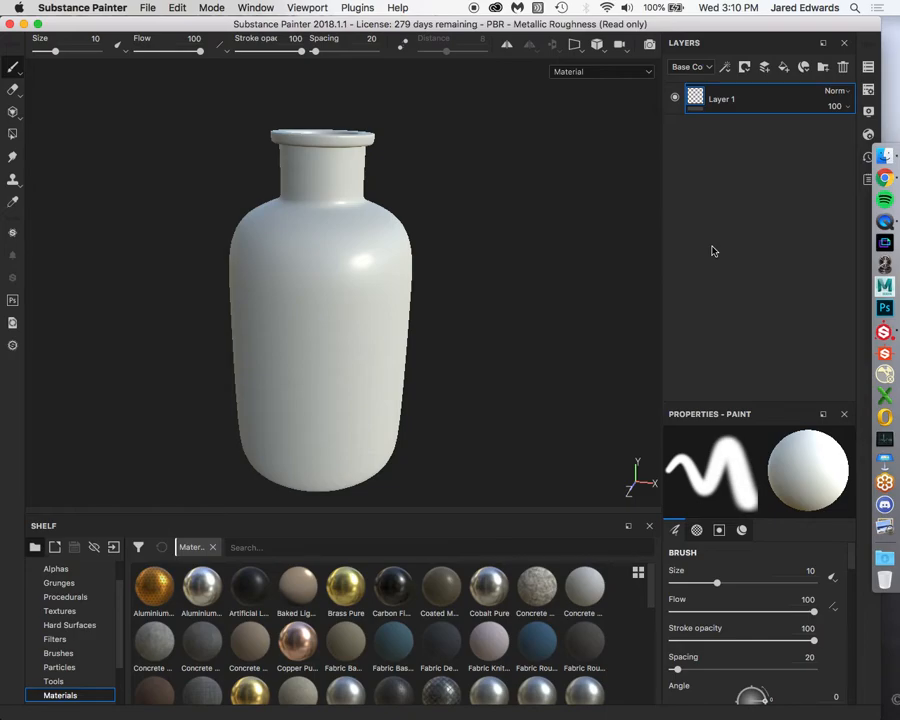
Bake glassMaterial's world space normal, ambient occlusion, curvature and position mesh maps, leaving out normal, ID and thickness
left_click(868, 68)
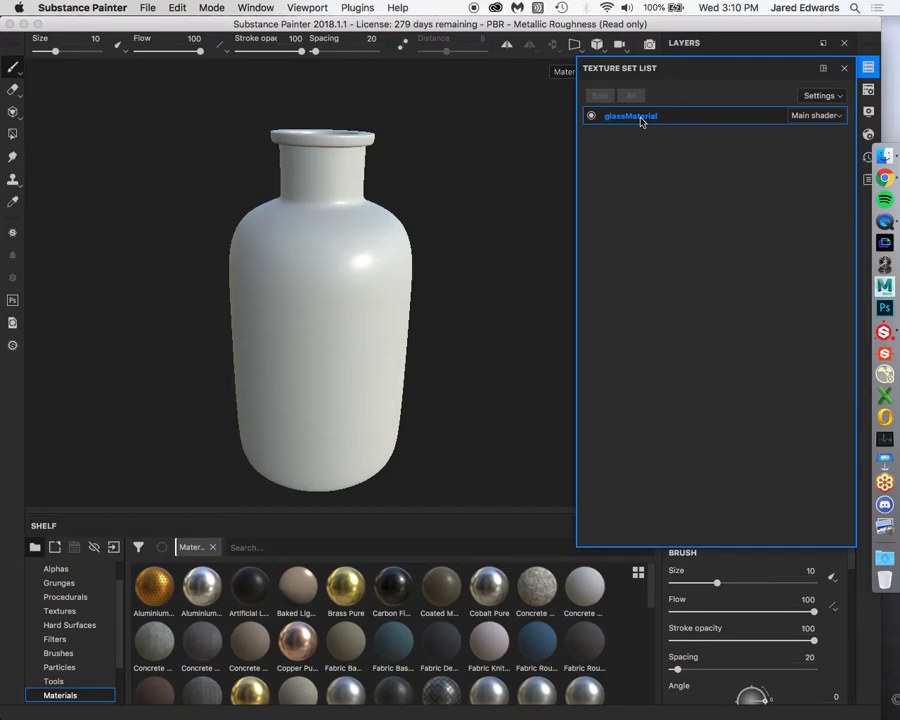
left_click(867, 91)
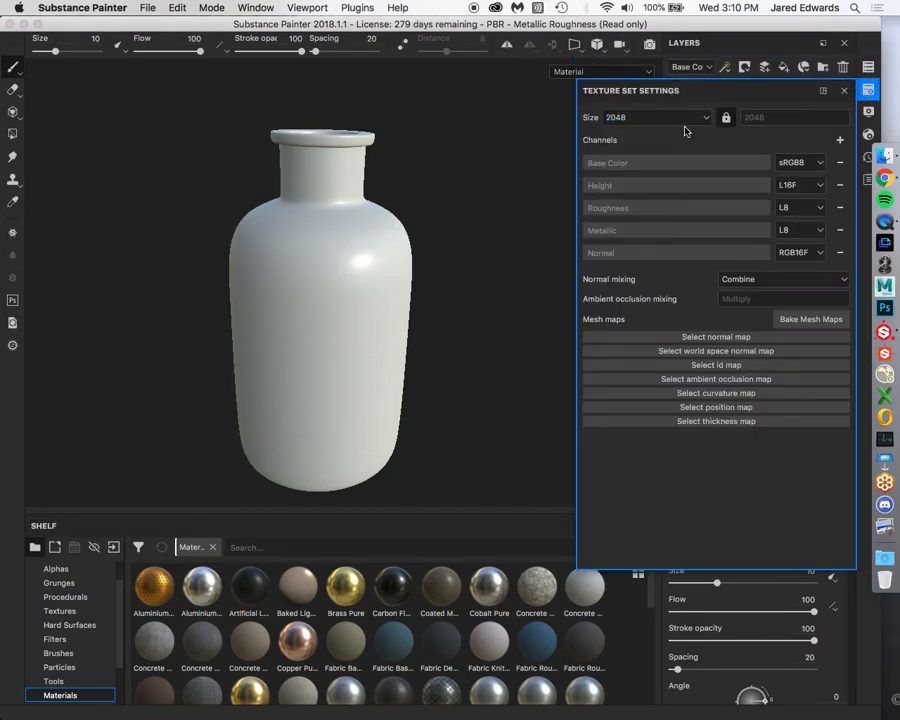
left_click(810, 319)
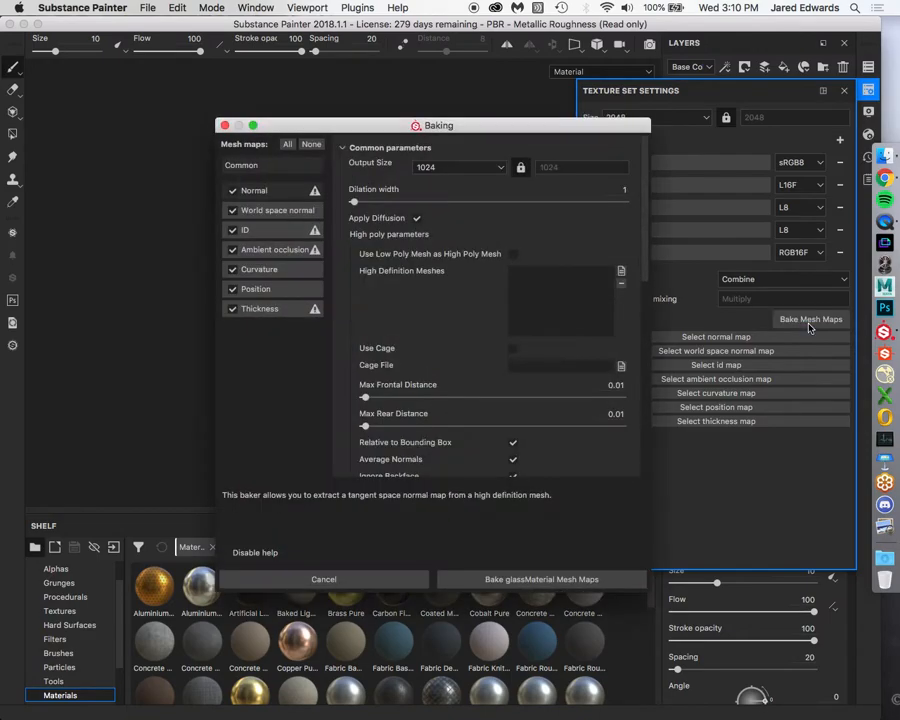
left_click(232, 190)
left_click(232, 230)
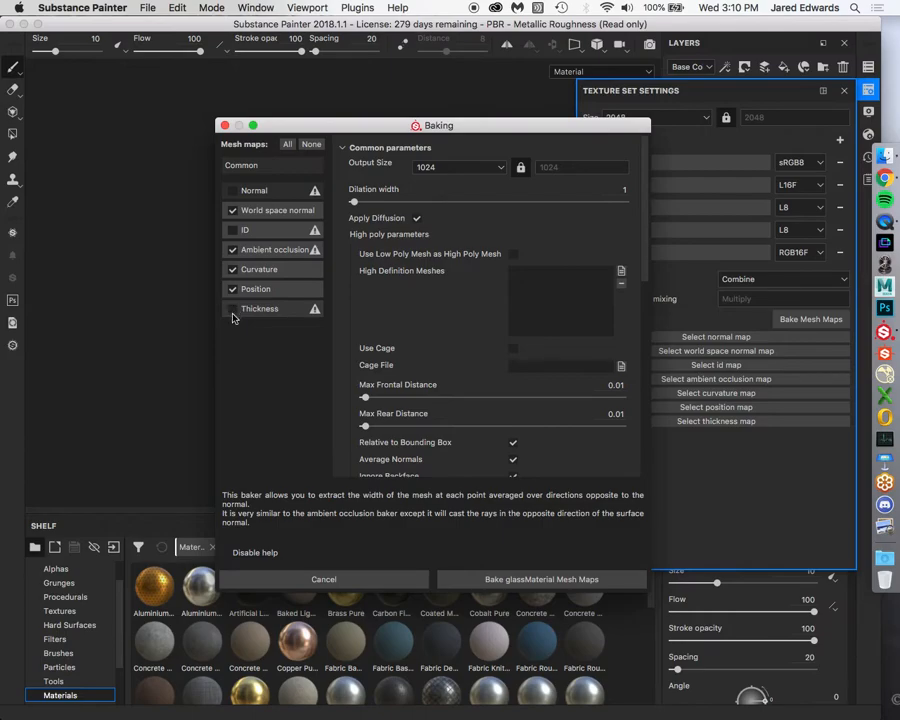
left_click(233, 310)
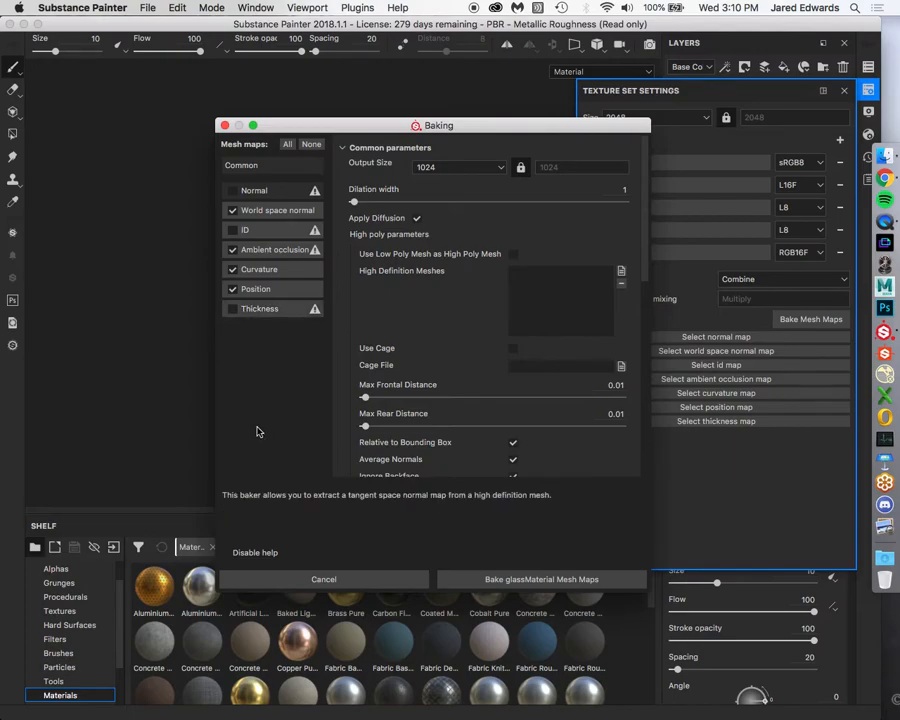
left_click(578, 580)
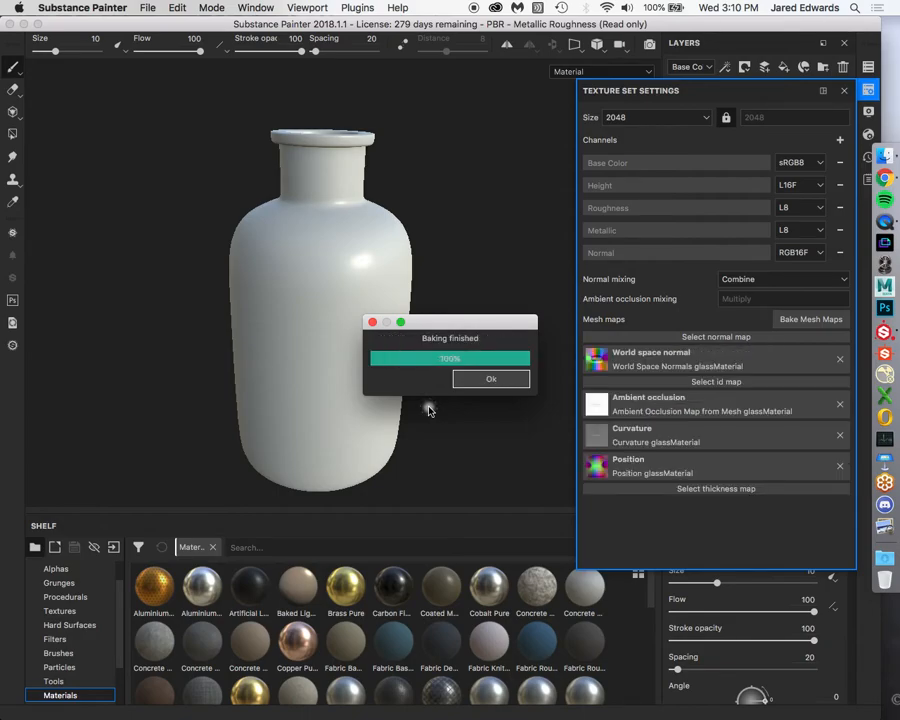
key("Return")
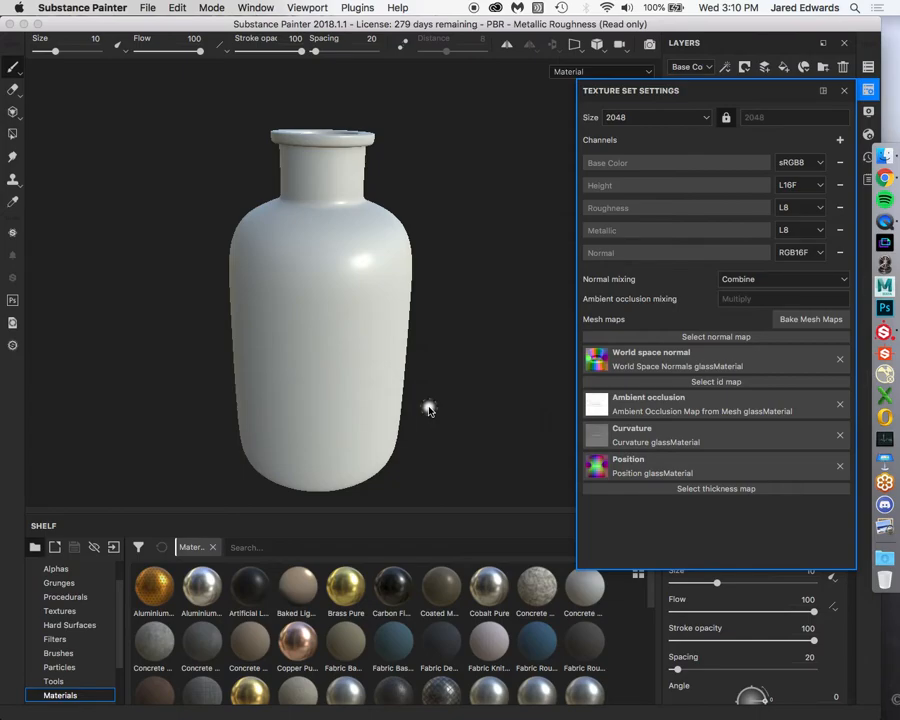
left_click(870, 90)
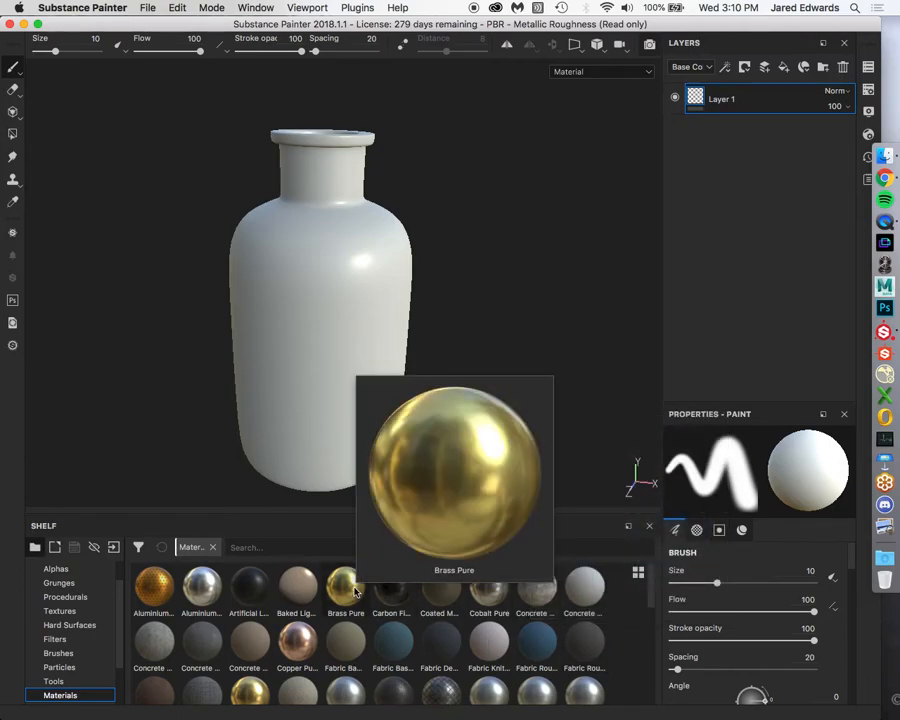
mouse_move(282, 657)
mouse_move(548, 651)
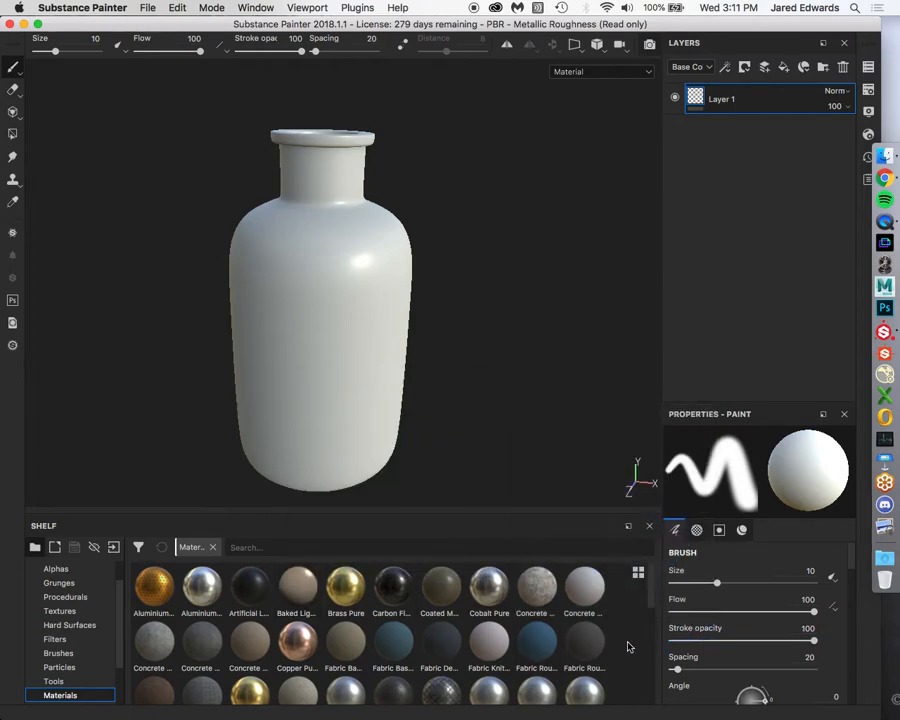
scroll(630, 641, "down", 10)
scroll(633, 638, "up", 10)
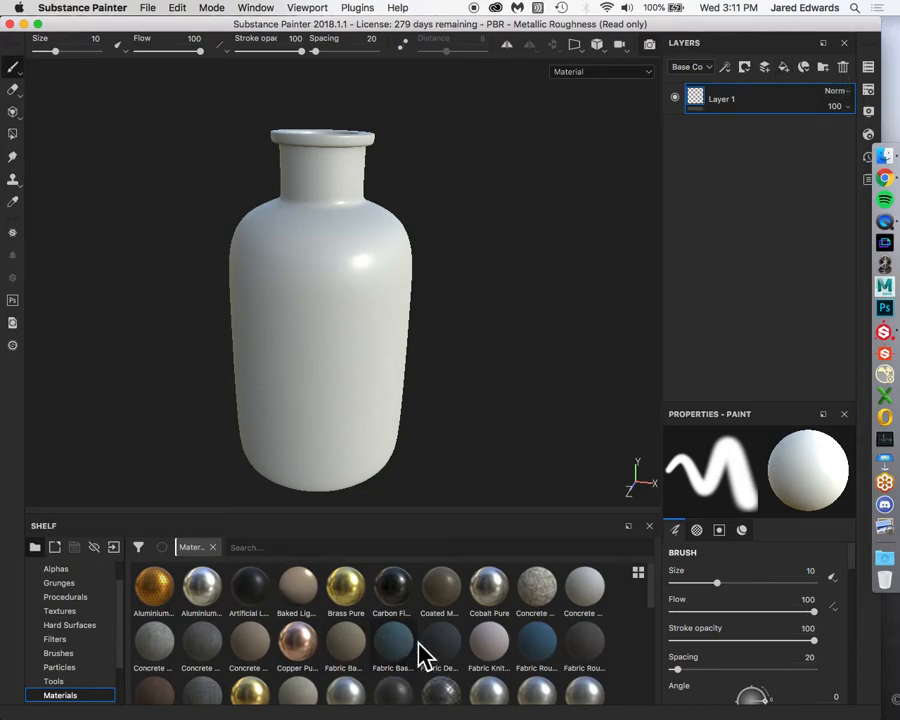
Add a fill layer to the layer stack and delete the empty Layer 1
left_click(784, 70)
left_click(738, 136)
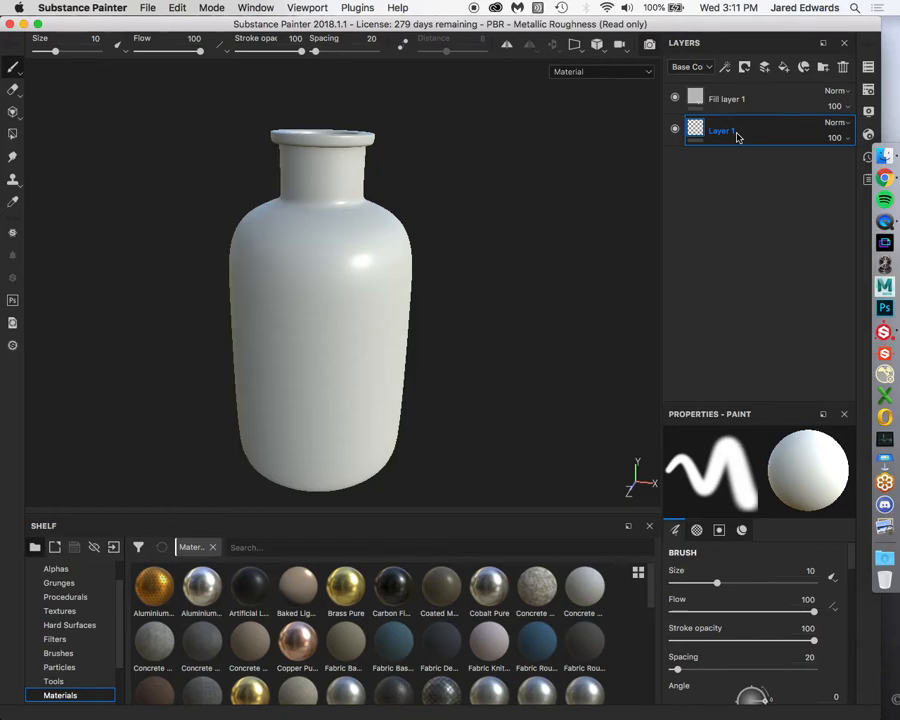
key("Delete")
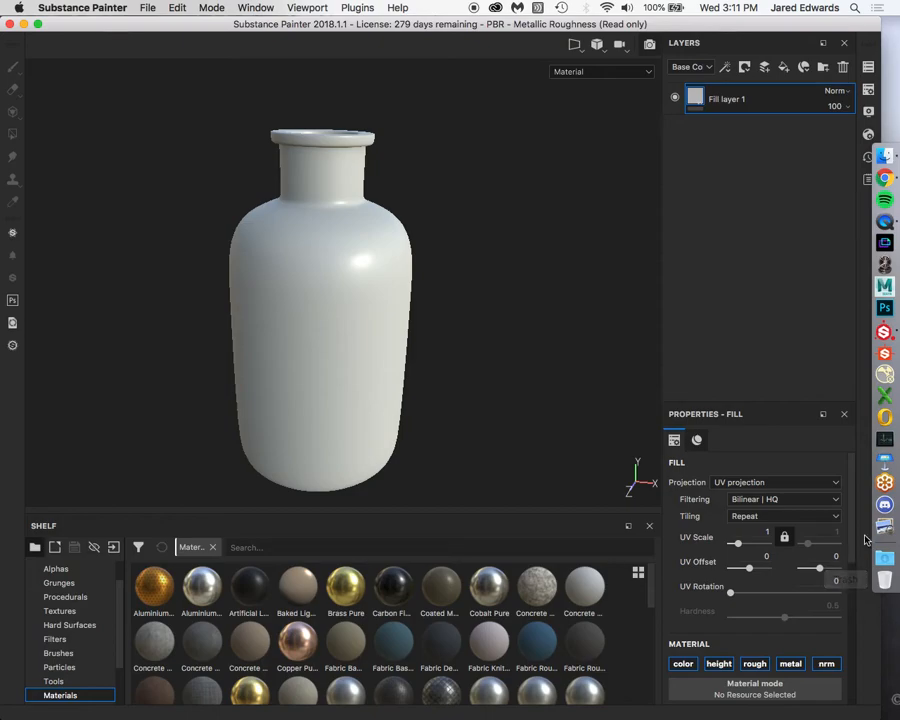
Add an Opacity channel to the bottle's texture set
scroll(846, 568, "down", 3)
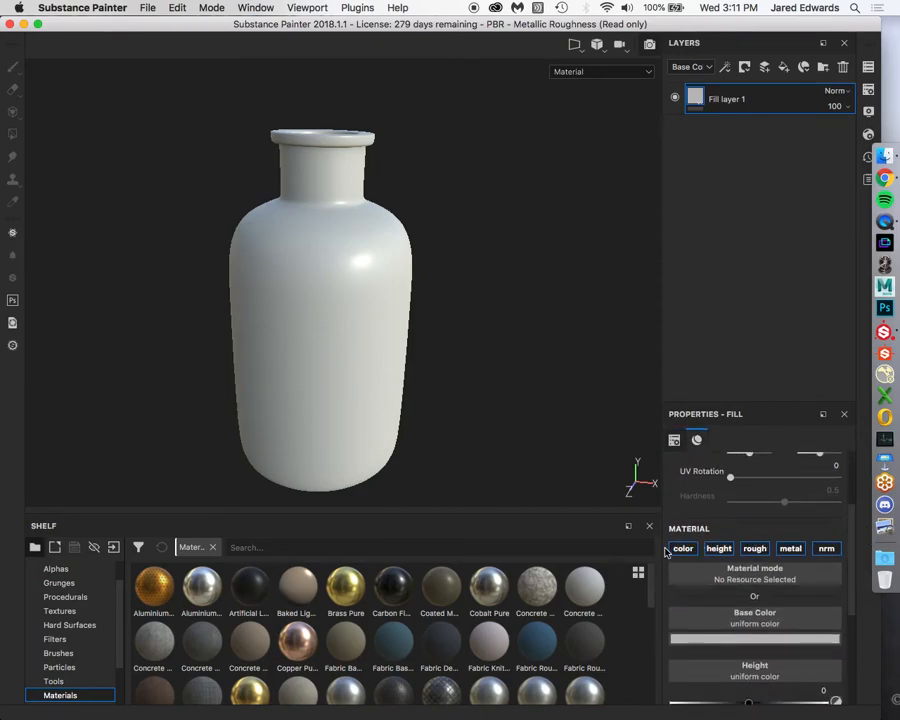
left_click(834, 550)
mouse_move(307, 303)
left_mouse_down("alt")
mouse_move(309, 390)
mouse_move(307, 309)
left_mouse_up("alt")
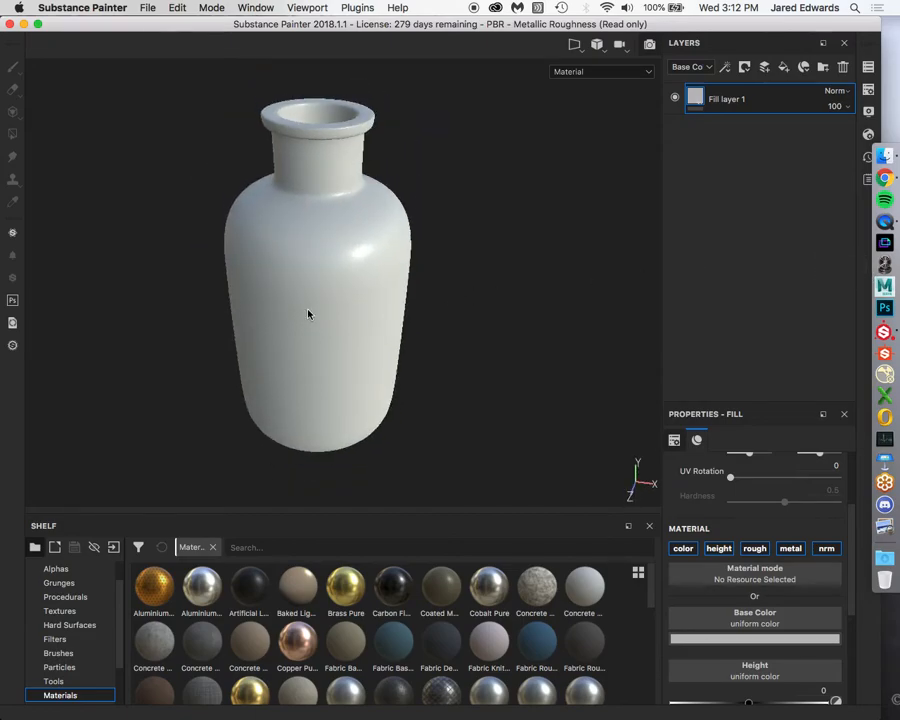
left_click(869, 91)
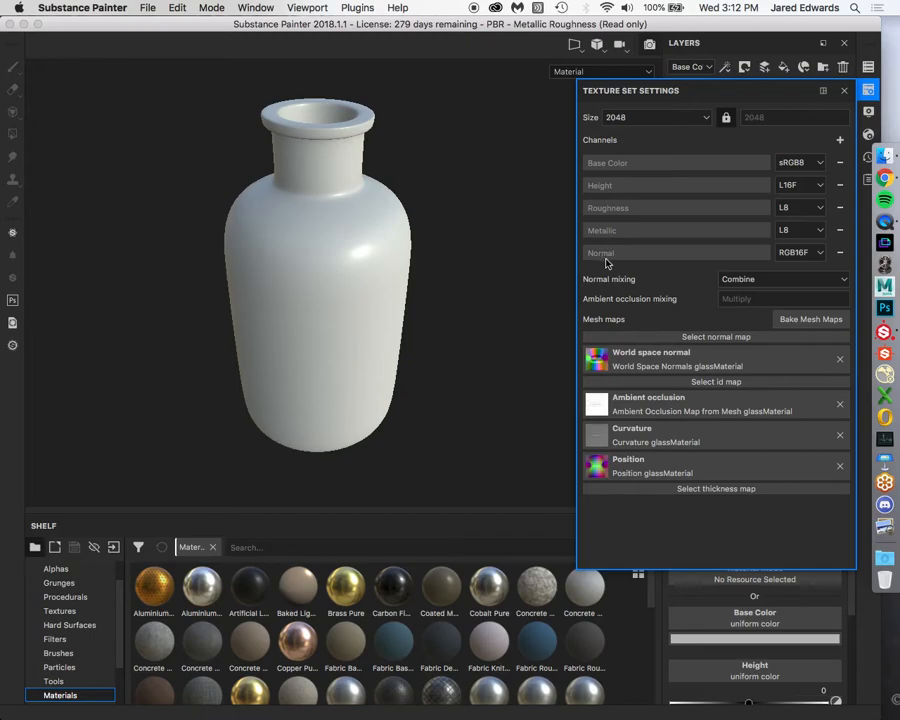
left_click(841, 143)
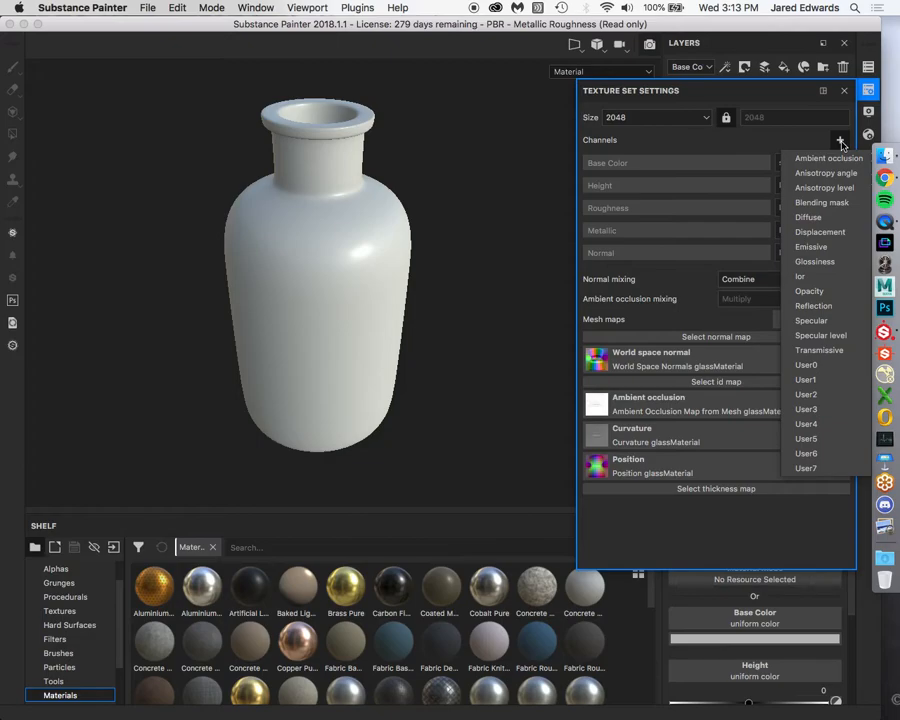
left_click(811, 292)
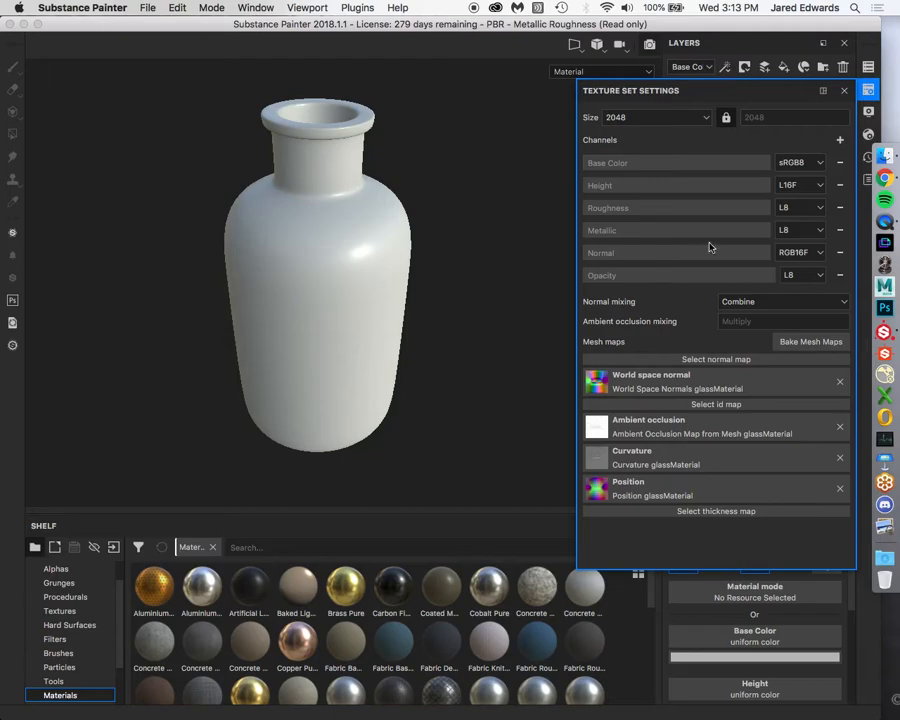
left_click(869, 88)
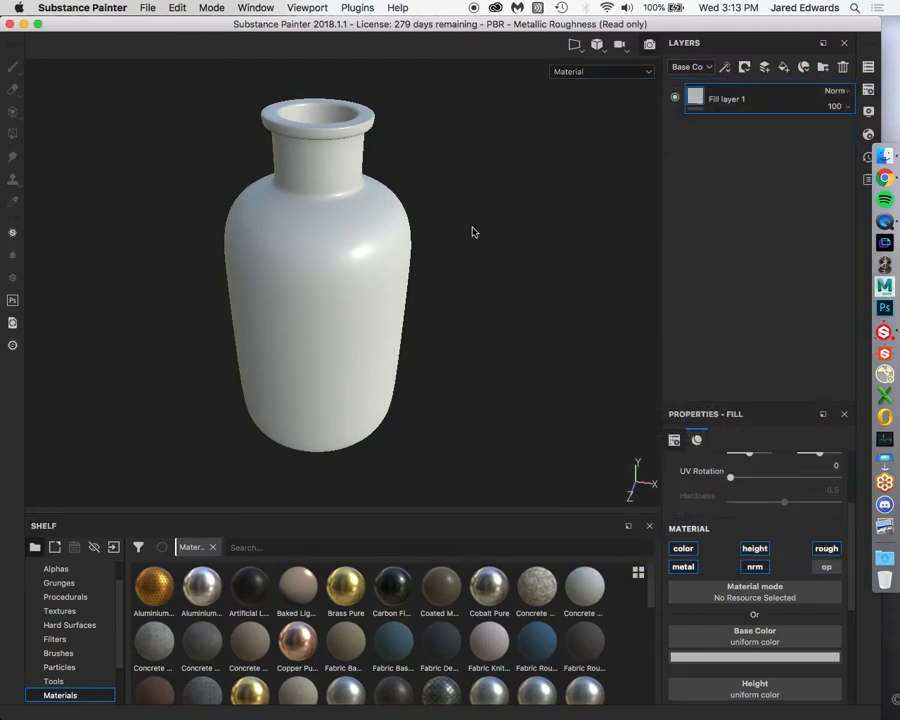
Enable the opacity channel in Fill layer 1's material and try its opacity slider, leaving it at 1
mouse_move(479, 250)
left_mouse_down("alt")
mouse_move(418, 249)
mouse_move(444, 253)
mouse_move(526, 233)
mouse_move(475, 185)
mouse_move(404, 249)
mouse_move(456, 295)
mouse_move(484, 245)
mouse_move(489, 302)
mouse_move(484, 255)
mouse_move(458, 243)
mouse_move(470, 250)
left_mouse_up("alt")
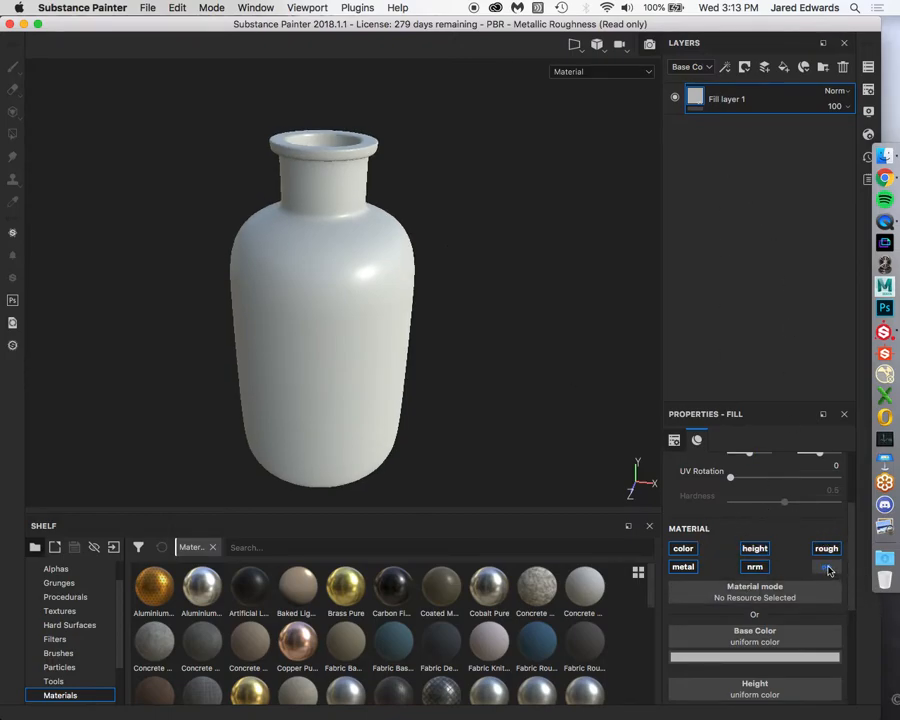
left_click(827, 568)
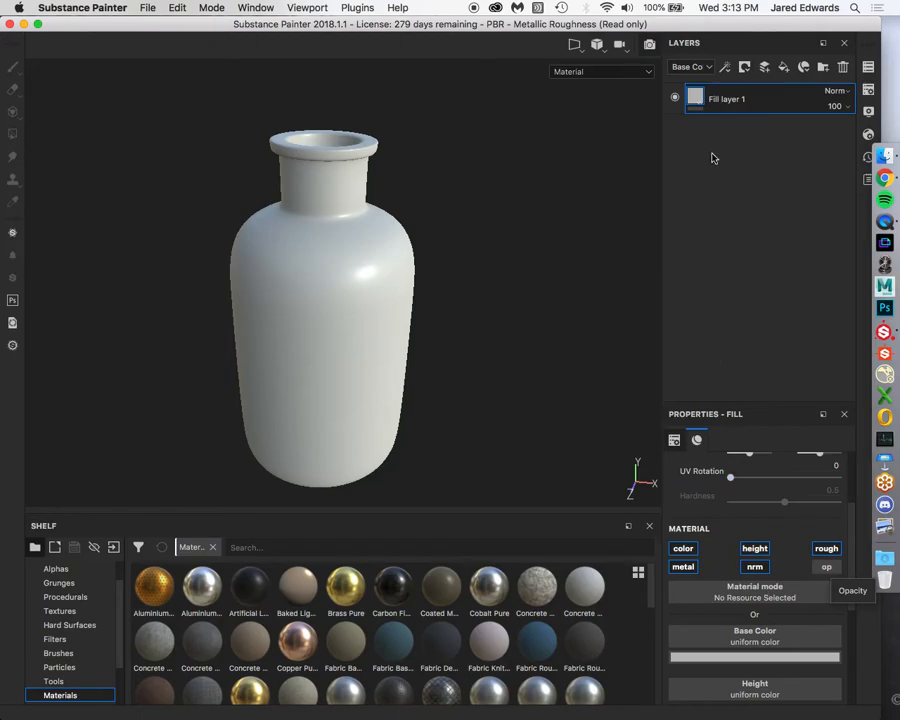
left_click(831, 568)
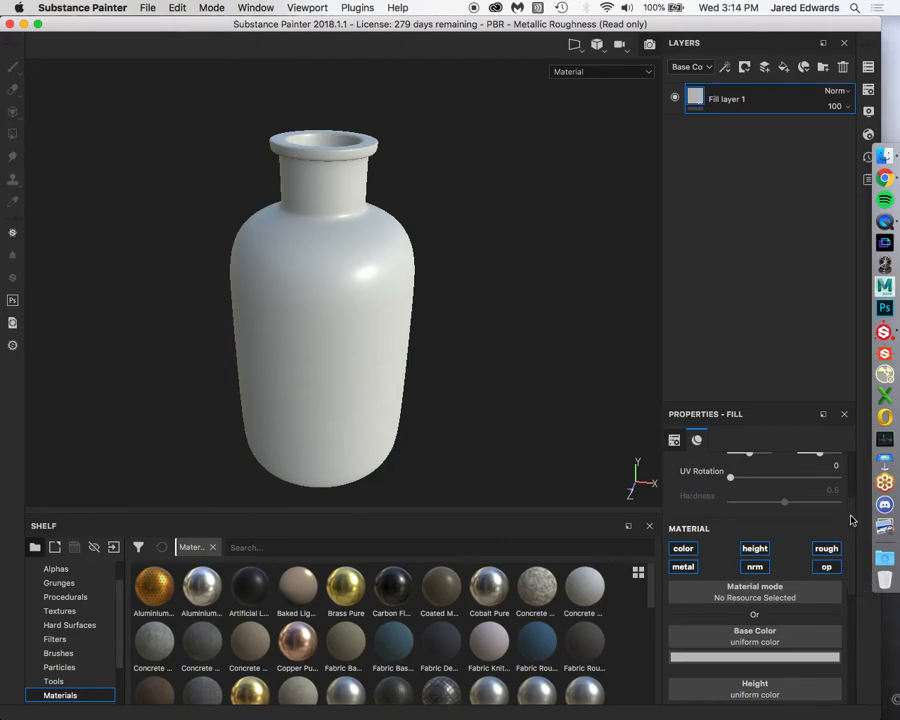
scroll(851, 534, "down", 1)
scroll(851, 534, "down", 5)
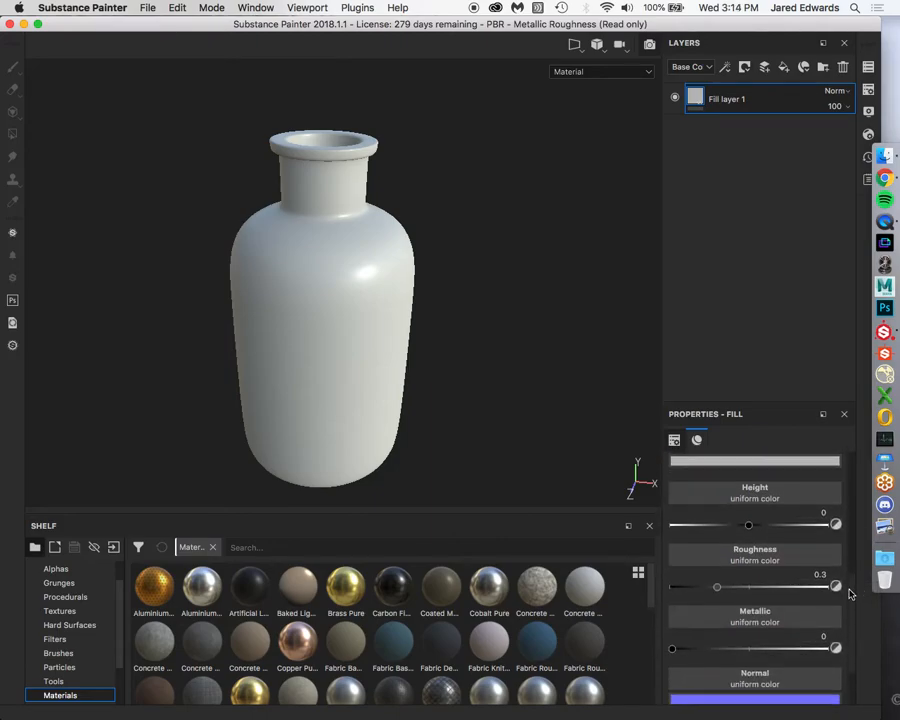
scroll(850, 612, "down", 2)
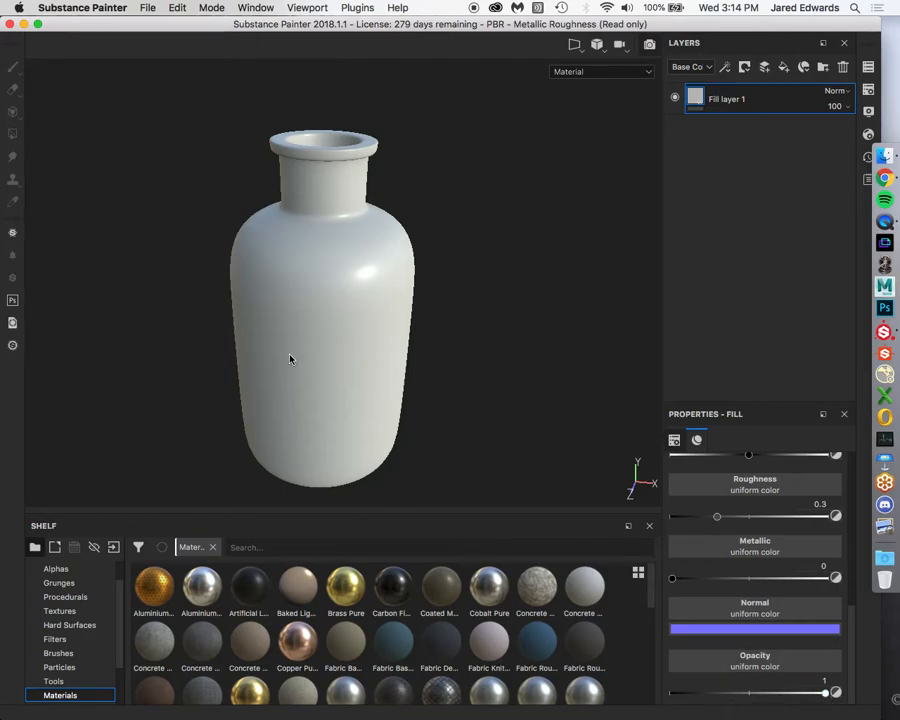
mouse_move(826, 692)
left_mouse_down()
mouse_move(659, 690)
mouse_move(830, 686)
left_mouse_up()
scroll(760, 640, "up", 5)
scroll(775, 627, "up", 2)
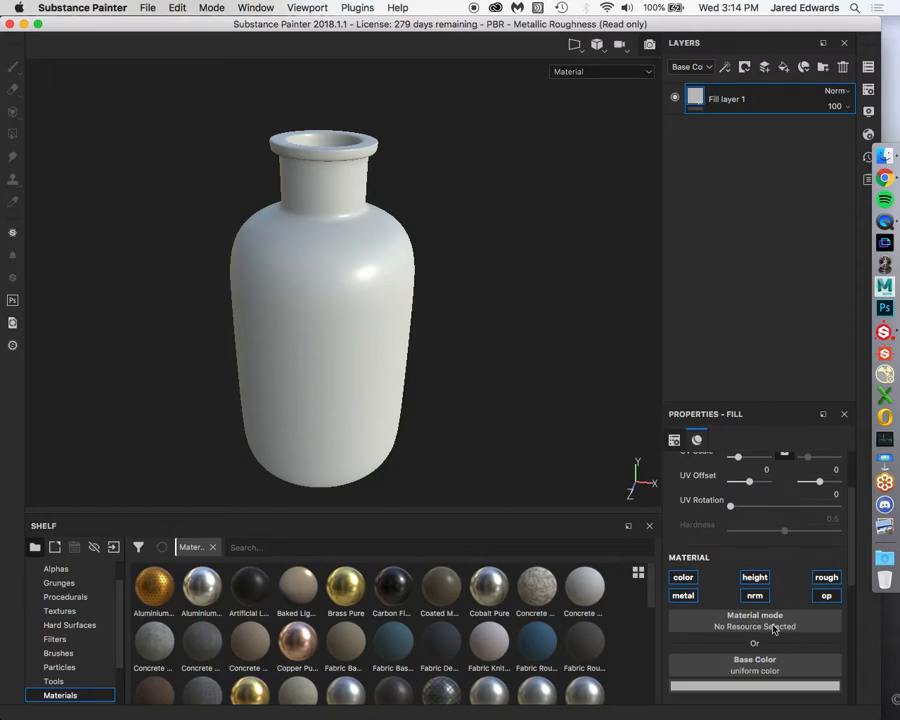
Set Fill layer 1's base color to pure black, with RGB values of 0.000
scroll(771, 628, "down", 2)
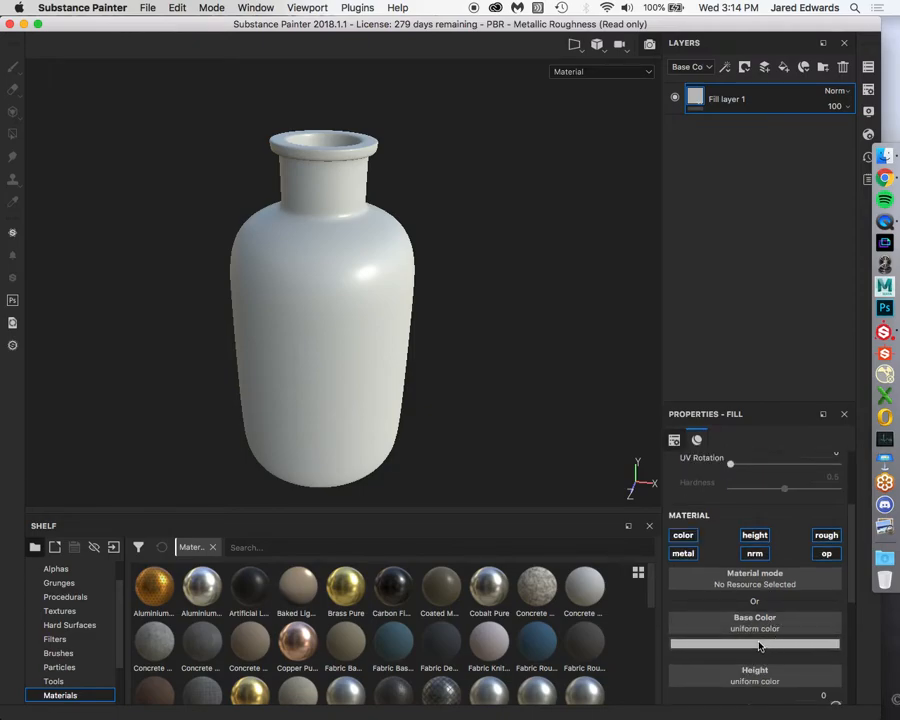
left_click(759, 645)
left_click_drag(851, 531, 852, 622)
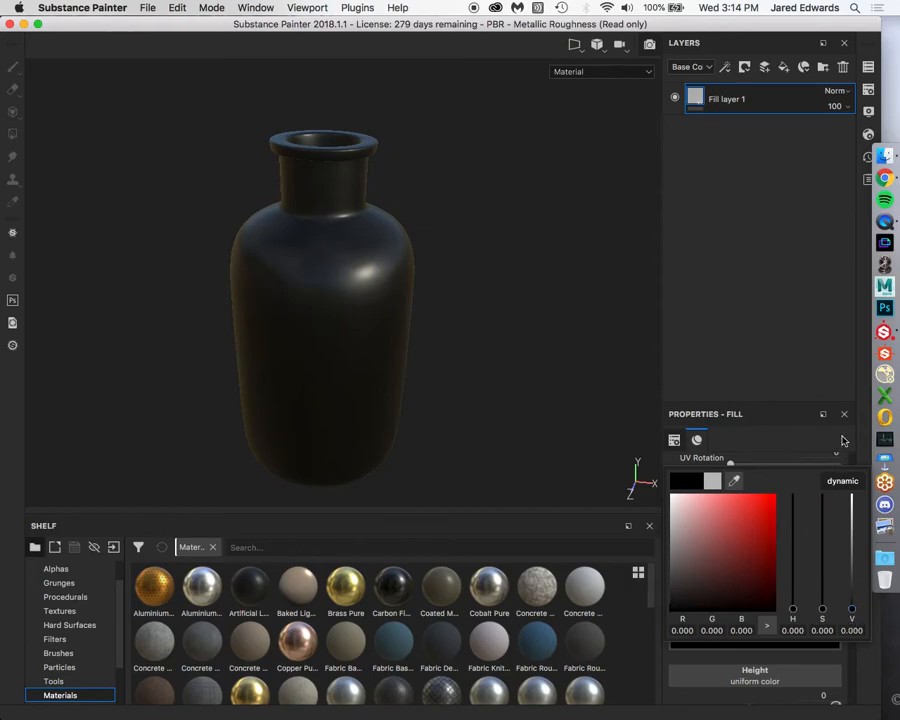
Try lowering the black fill layer's opacity and return it to 1
scroll(808, 643, "down", 5)
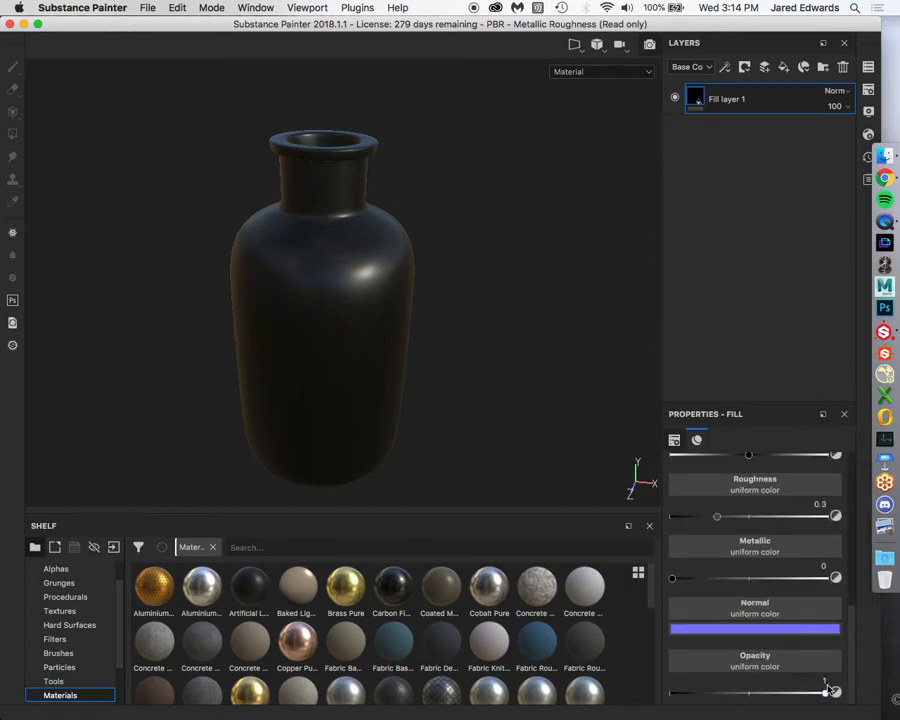
left_click_drag(825, 692, 748, 693)
left_click_drag(767, 692, 835, 692)
Check the texture set channels and the environment, camera and viewport display settings for anything that controls transparency
left_click(867, 91)
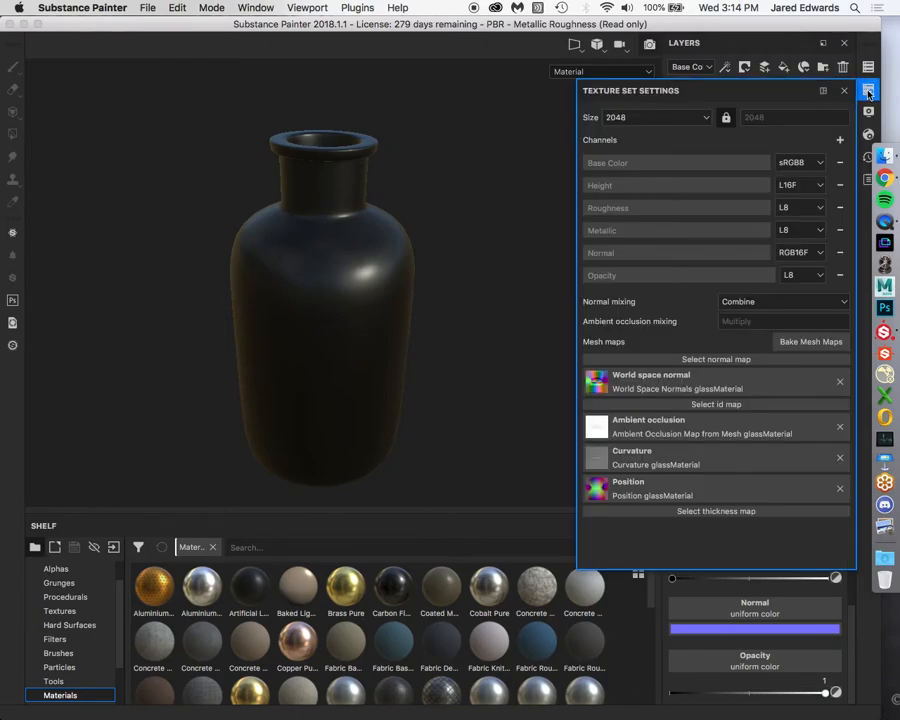
left_click(868, 111)
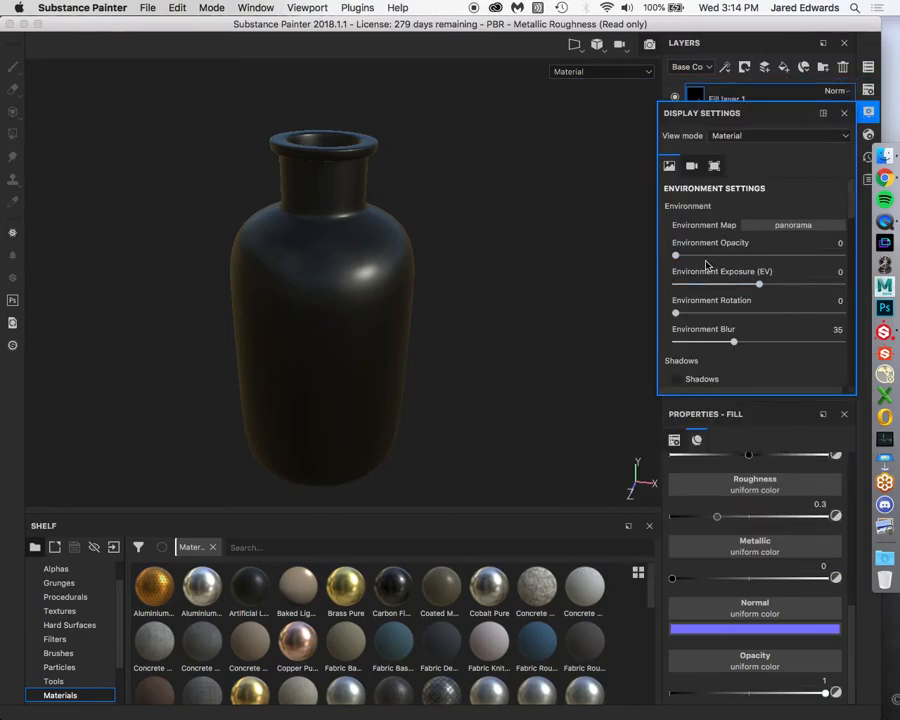
scroll(704, 262, "down", 10)
scroll(705, 265, "down", 8)
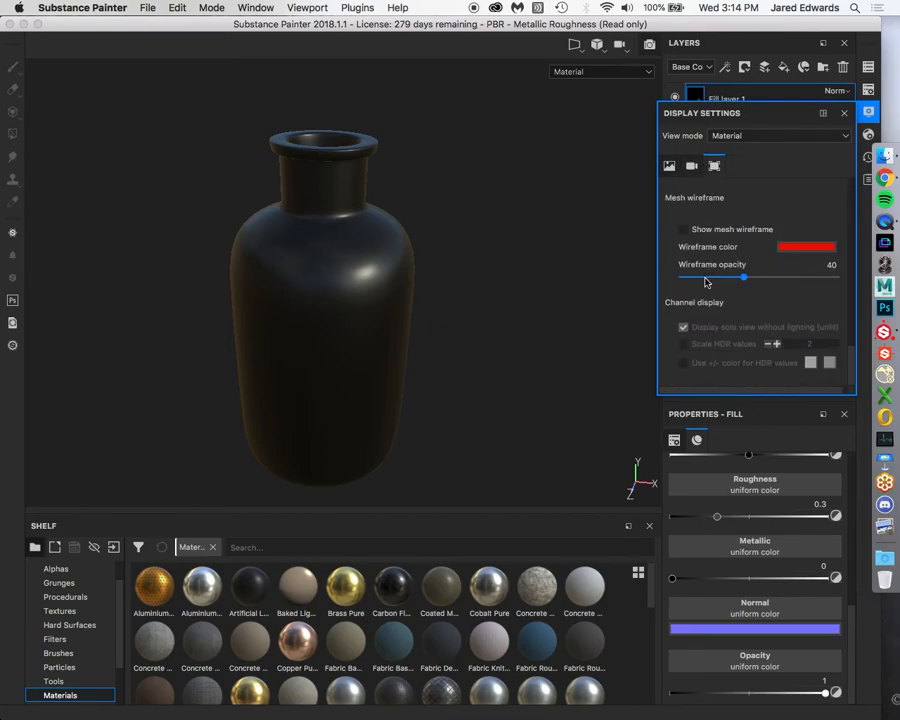
scroll(705, 265, "up", 10)
scroll(705, 270, "up", 4)
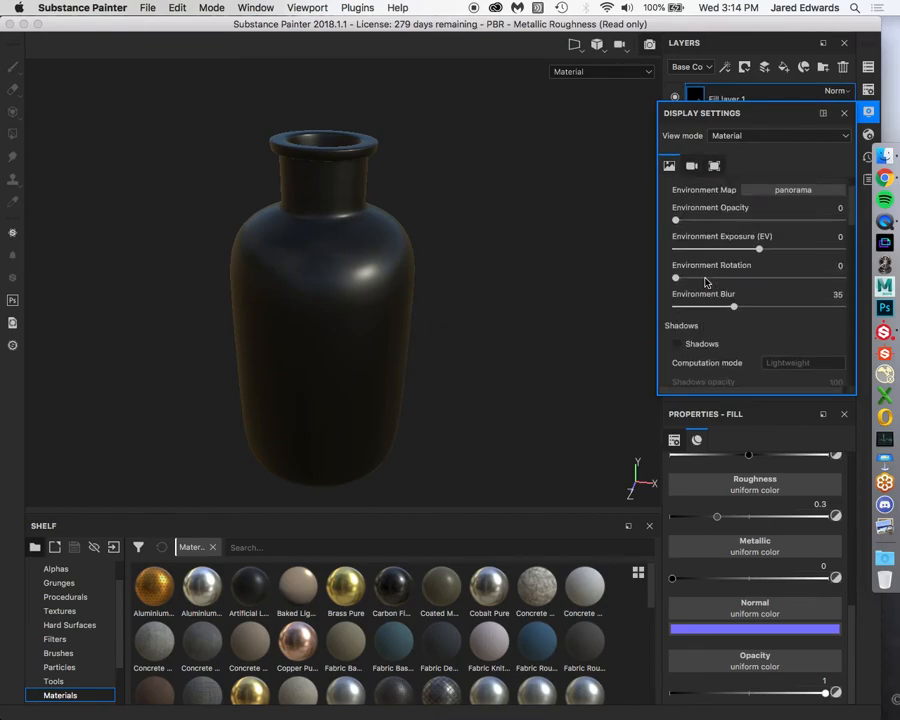
left_click(698, 167)
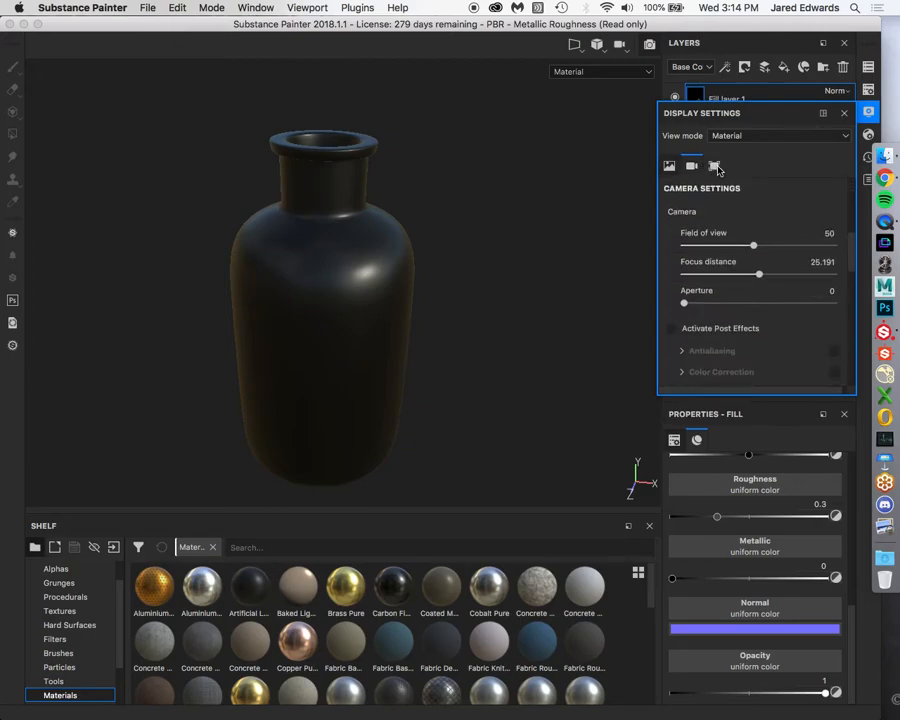
left_click(716, 167)
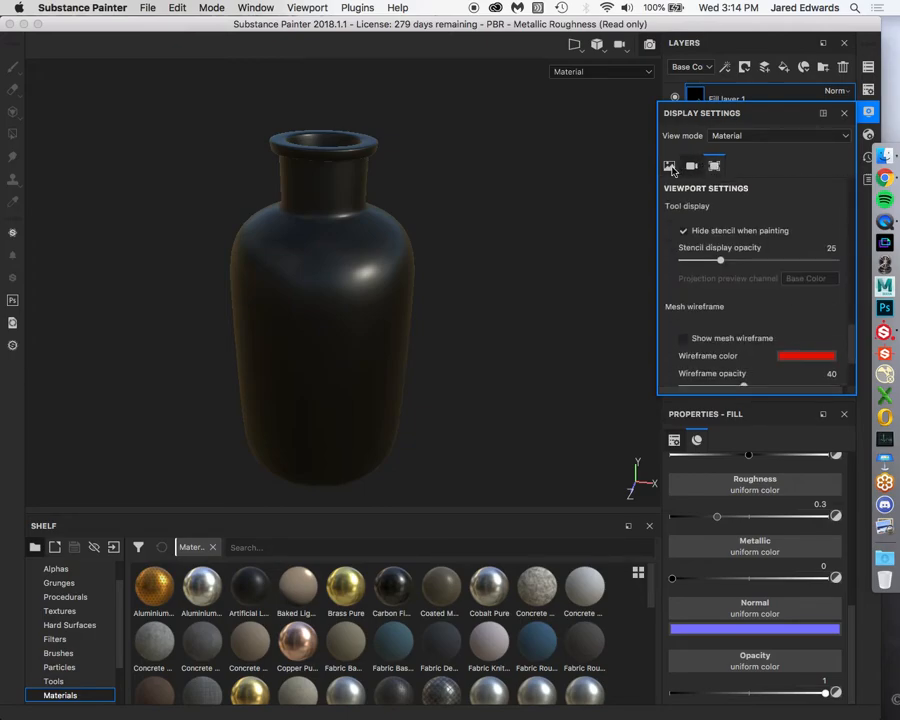
left_click(669, 167)
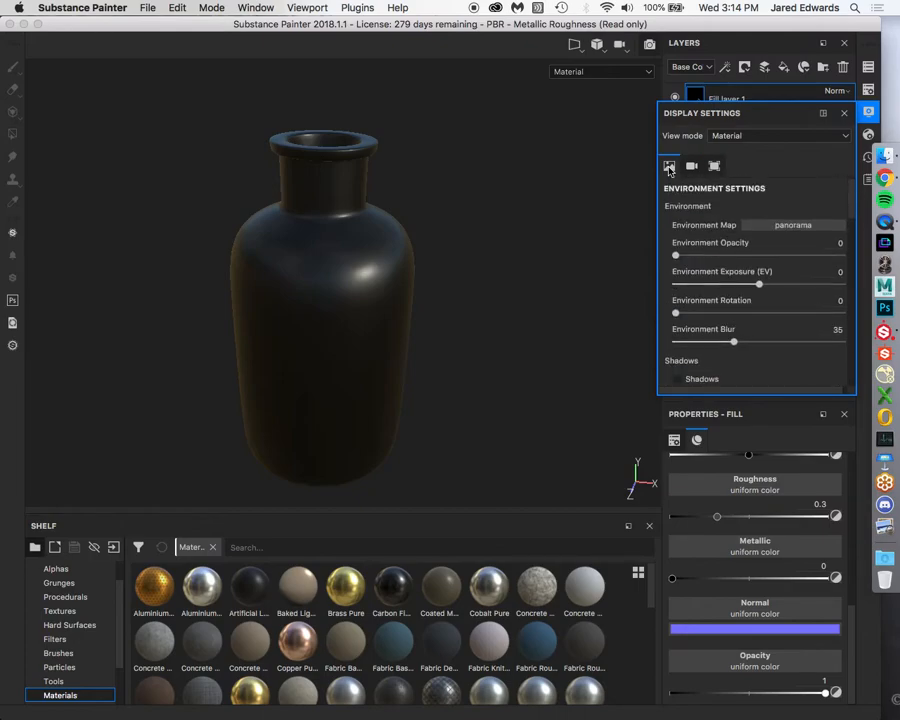
left_click(868, 113)
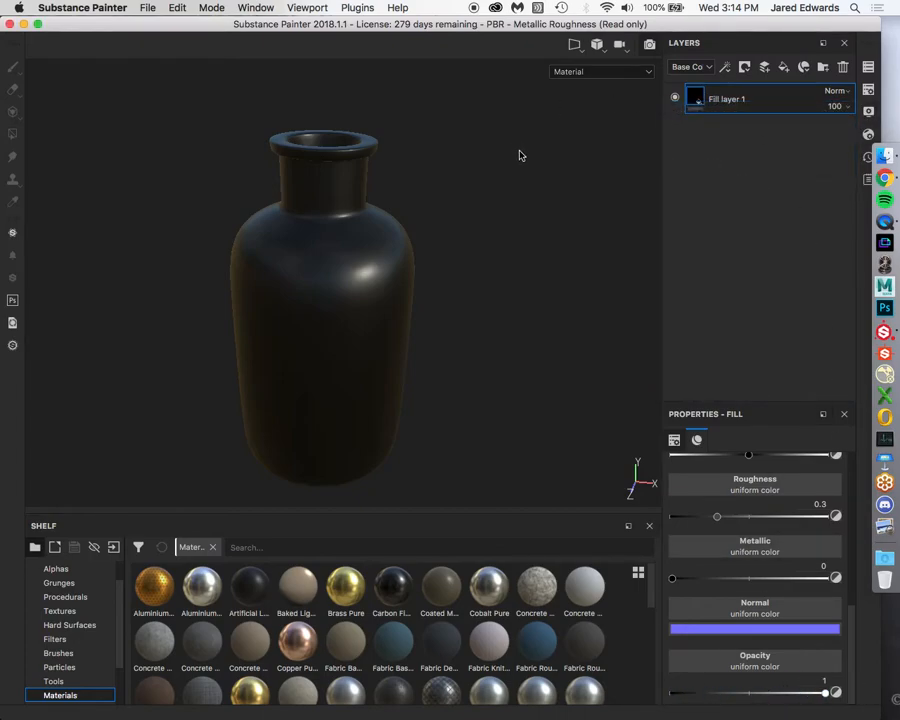
View the Opacity channel alone on the bottle, try its opacity slider, and return to the Material view at opacity 1
key("c")
key("c")
key("c")
key("c")
key("c")
key("c")
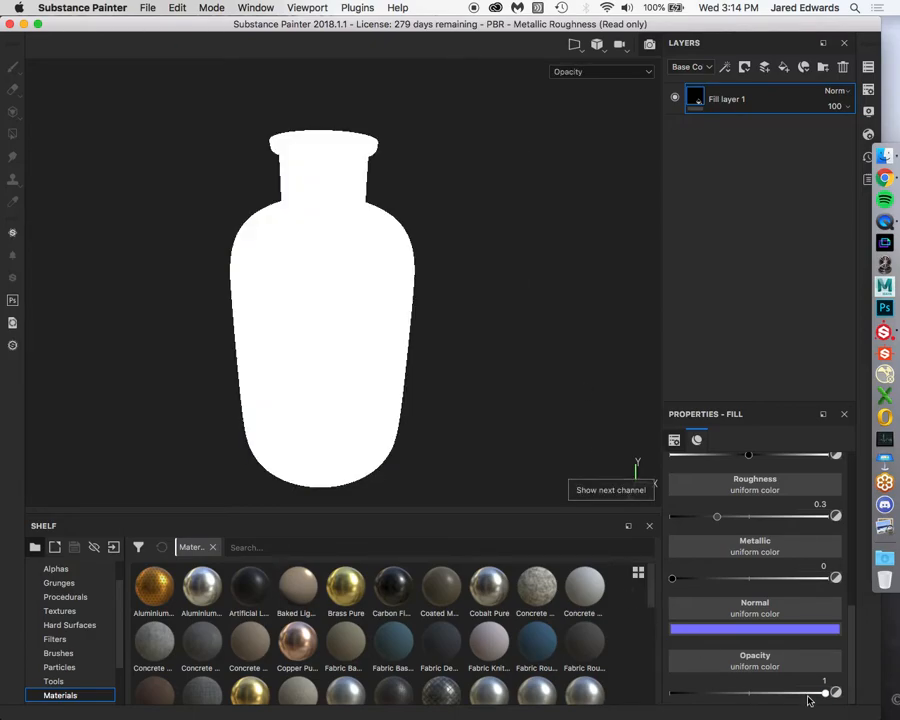
left_click_drag(723, 690, 812, 644)
key("m")
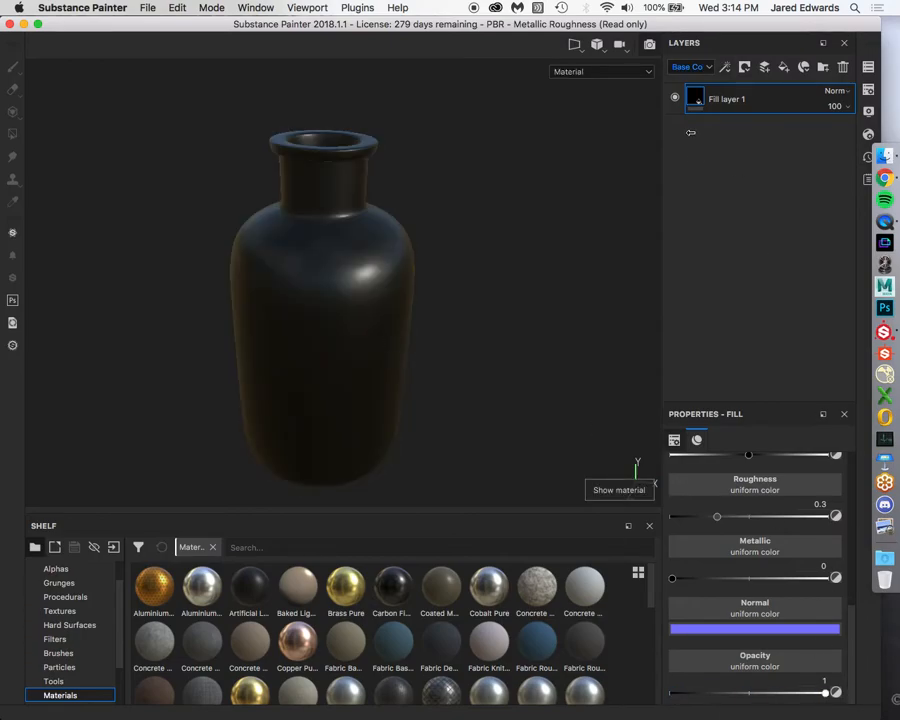
Test opacity on its own by disabling the fill layer's other material channels, then re-enable them all and keep opacity at 1
scroll(765, 542, "up", 5)
scroll(764, 542, "up", 3)
left_click(685, 619)
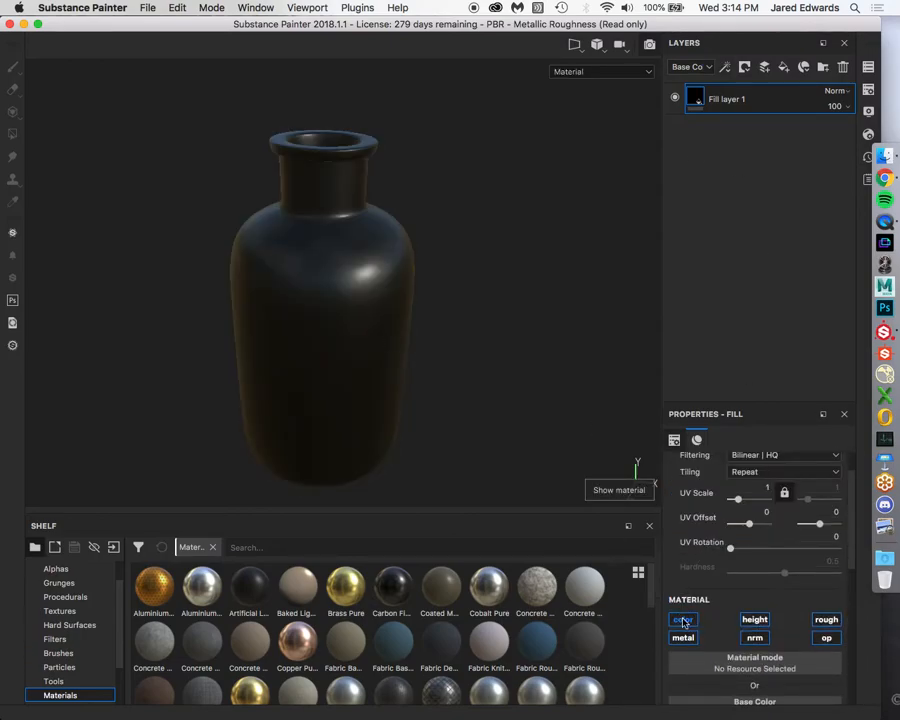
left_click(760, 620)
scroll(836, 624, "down", 5)
scroll(760, 590, "up", 5)
left_click(825, 663)
left_click(755, 681)
left_click(683, 681)
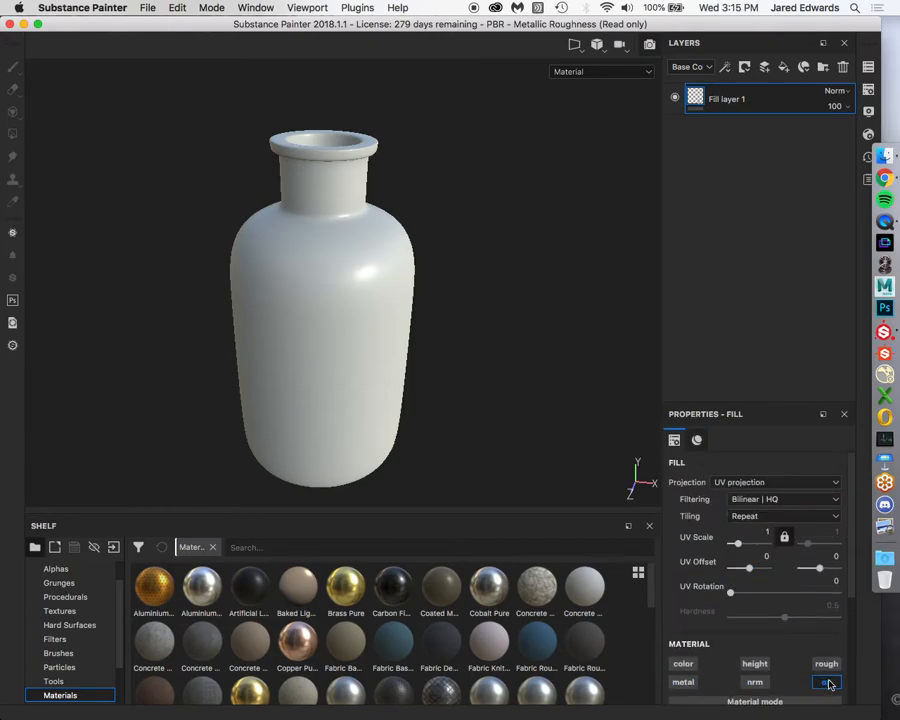
scroll(824, 680, "down", 3)
mouse_move(813, 606)
left_mouse_down()
mouse_move(690, 605)
mouse_move(828, 603)
left_mouse_up()
left_click(828, 485)
left_click(752, 511)
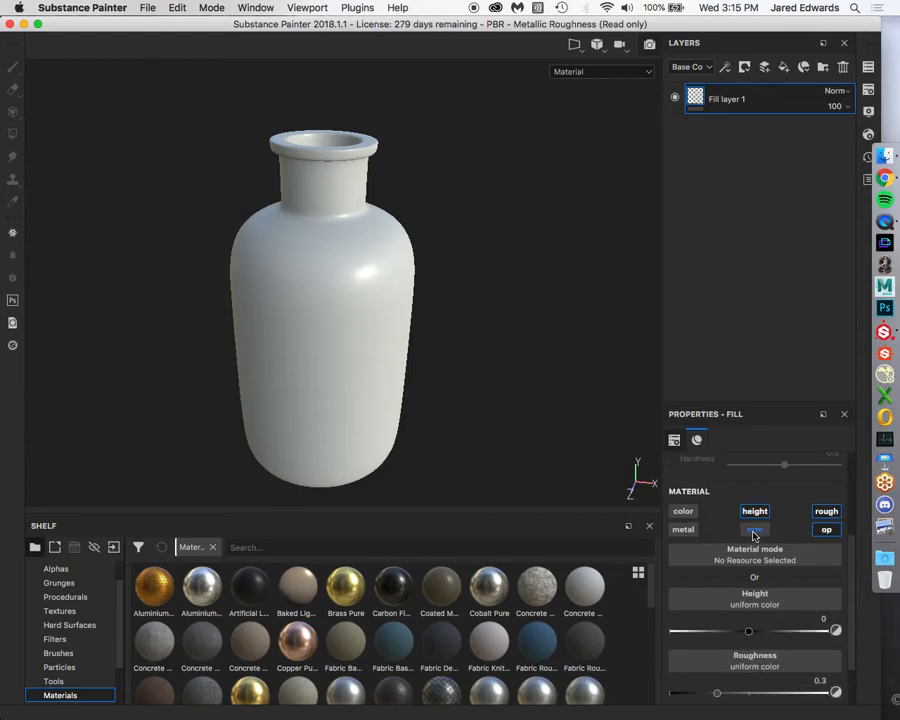
left_click(684, 511)
scroll(731, 572, "down", 5)
mouse_move(830, 690)
left_mouse_down()
mouse_move(685, 691)
mouse_move(824, 691)
left_mouse_up()
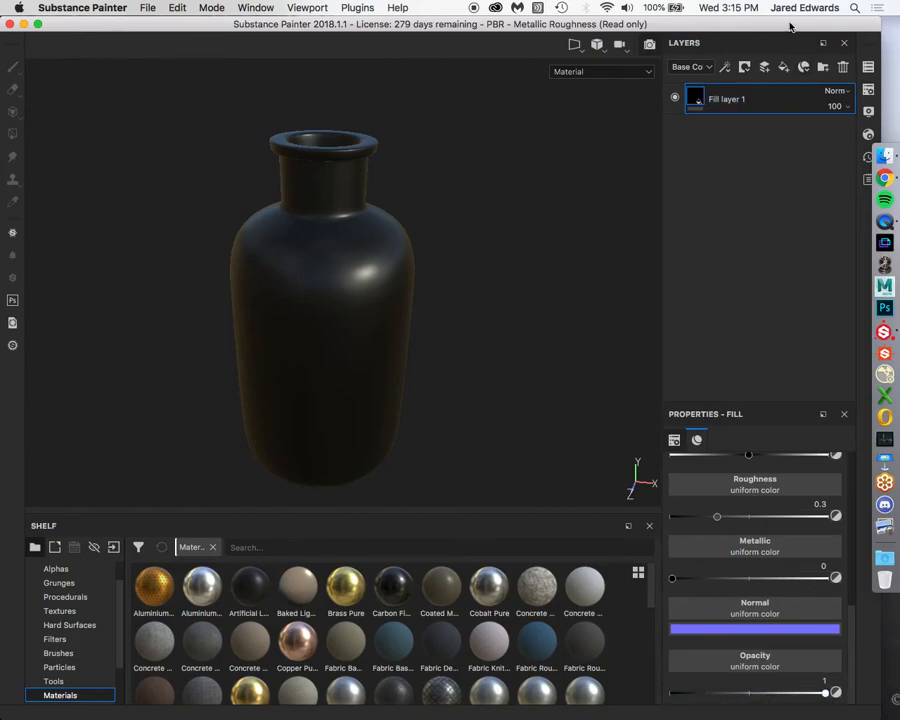
Check the display settings and the shader settings, including the list of available shaders, for a transparency option
left_click(858, 112)
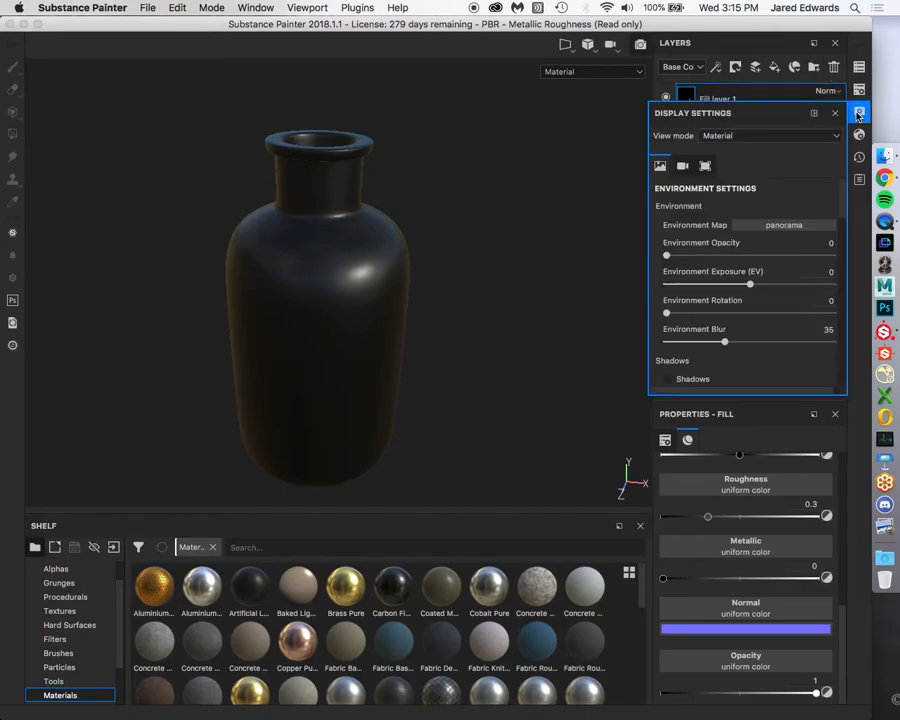
left_click(859, 135)
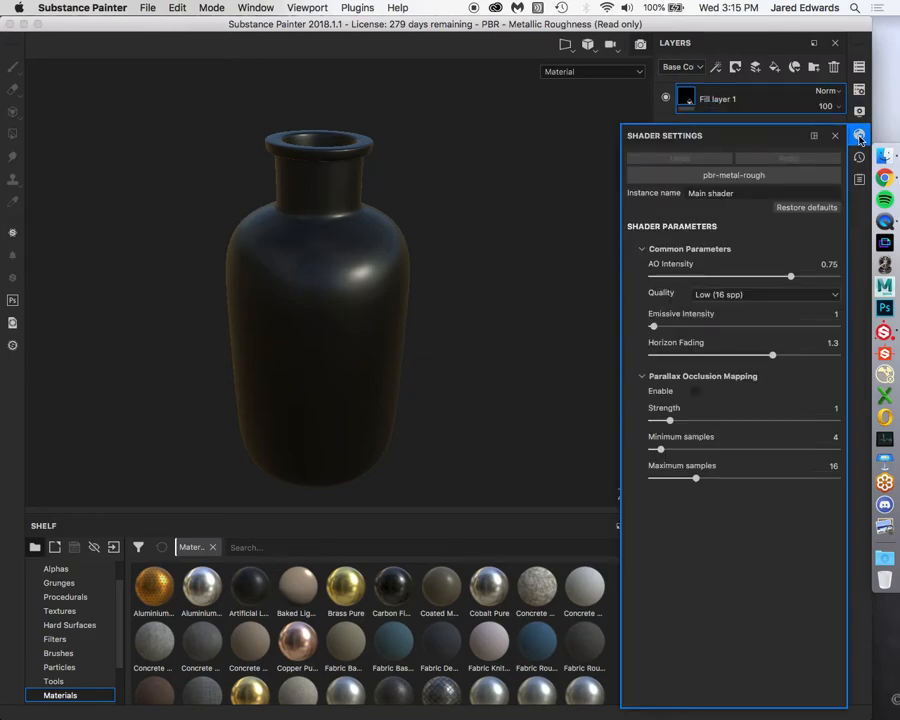
left_click(733, 176)
left_click(743, 583)
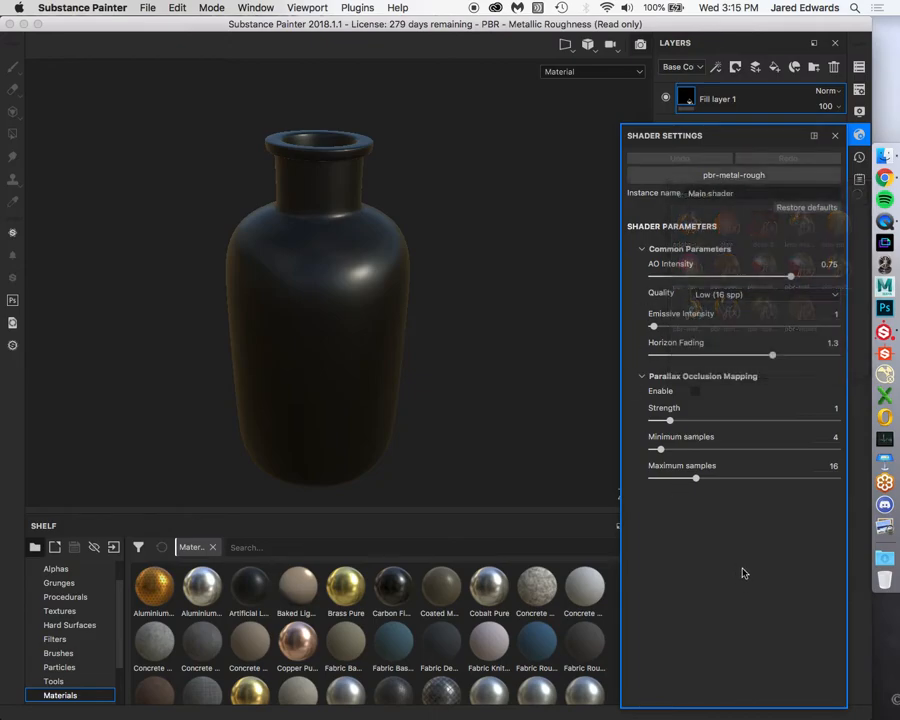
left_click(858, 135)
left_click(858, 135)
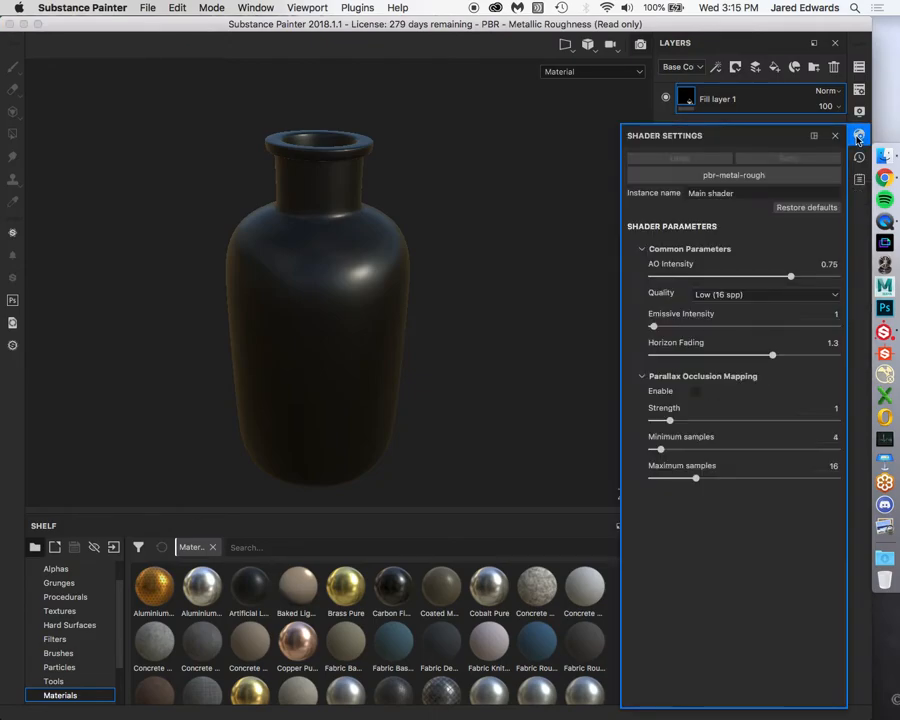
left_click(858, 135)
left_click(858, 135)
left_click(858, 136)
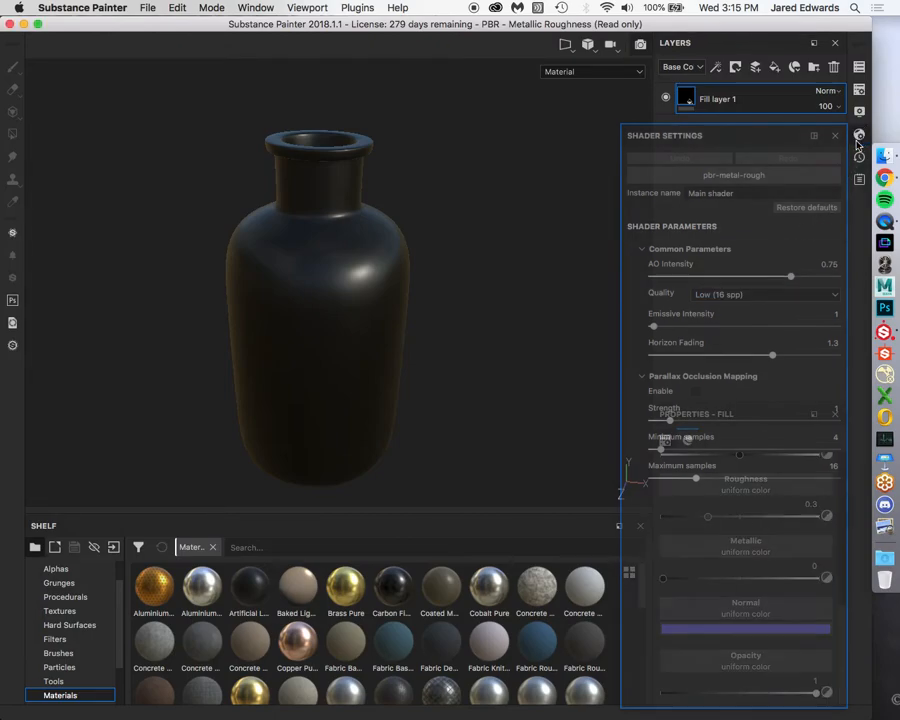
Change the main shader to pbr-metal-rough-with-alpha-blending in the shader settings
left_click(858, 136)
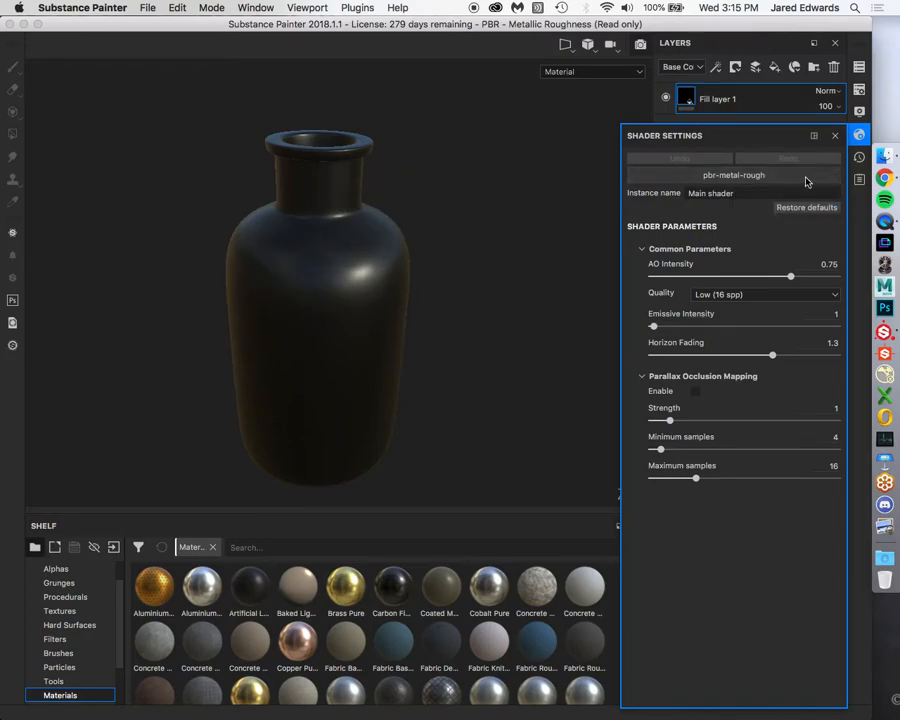
left_click(729, 176)
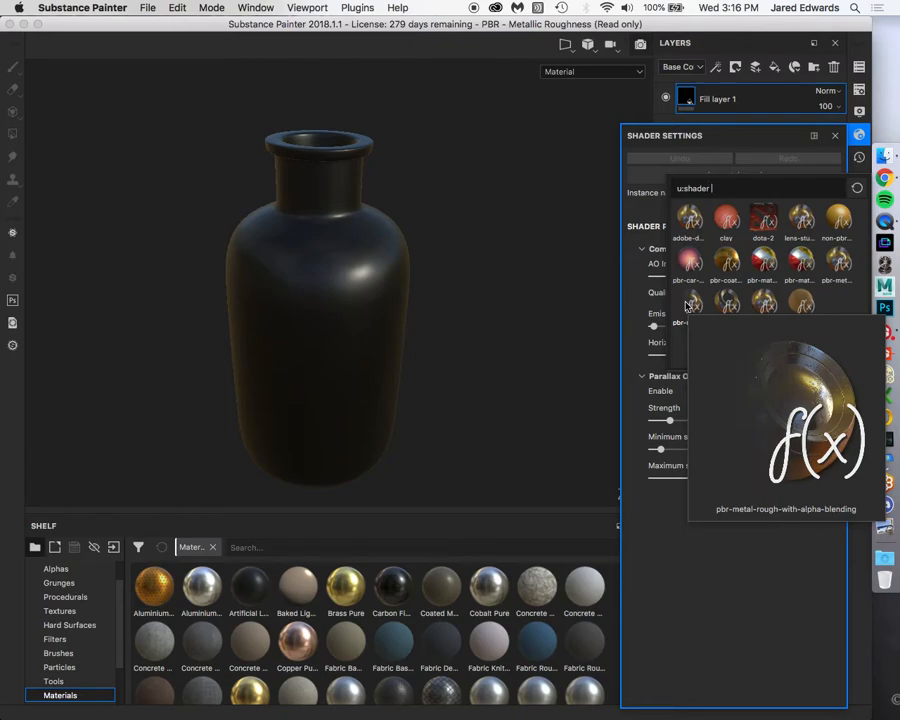
left_click(696, 304)
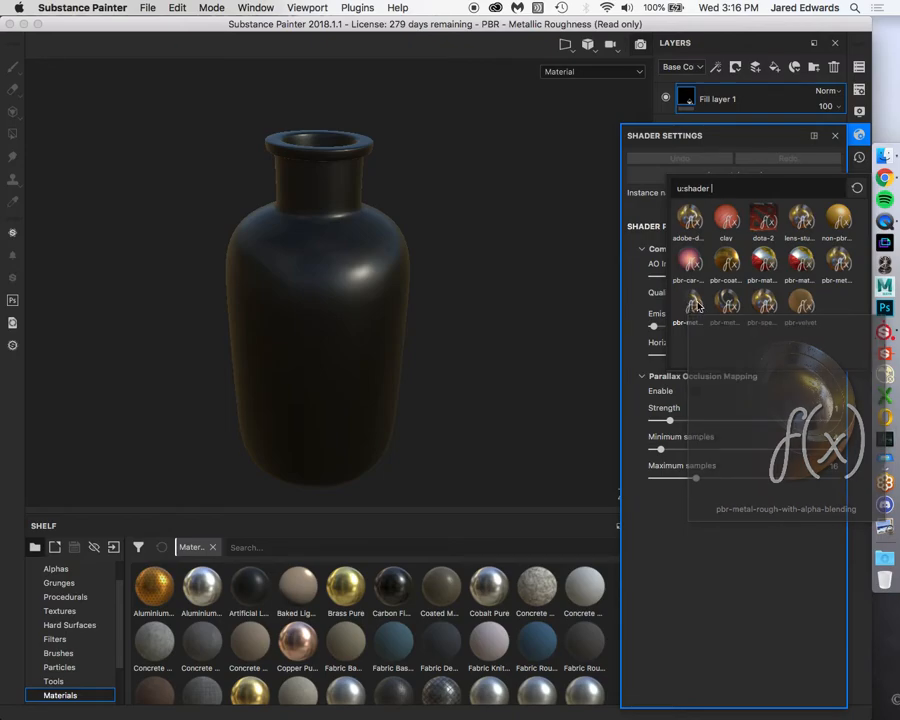
left_click(858, 136)
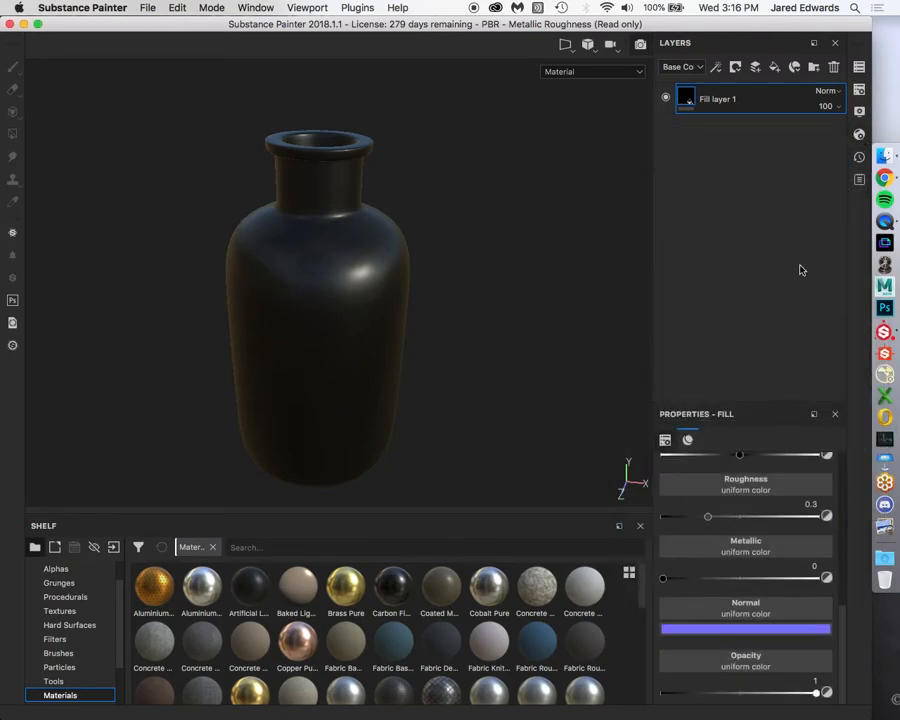
Test the bottle's transparency by lowering the fill layer's opacity several times, and return it to 1
left_click_drag(816, 692, 796, 694)
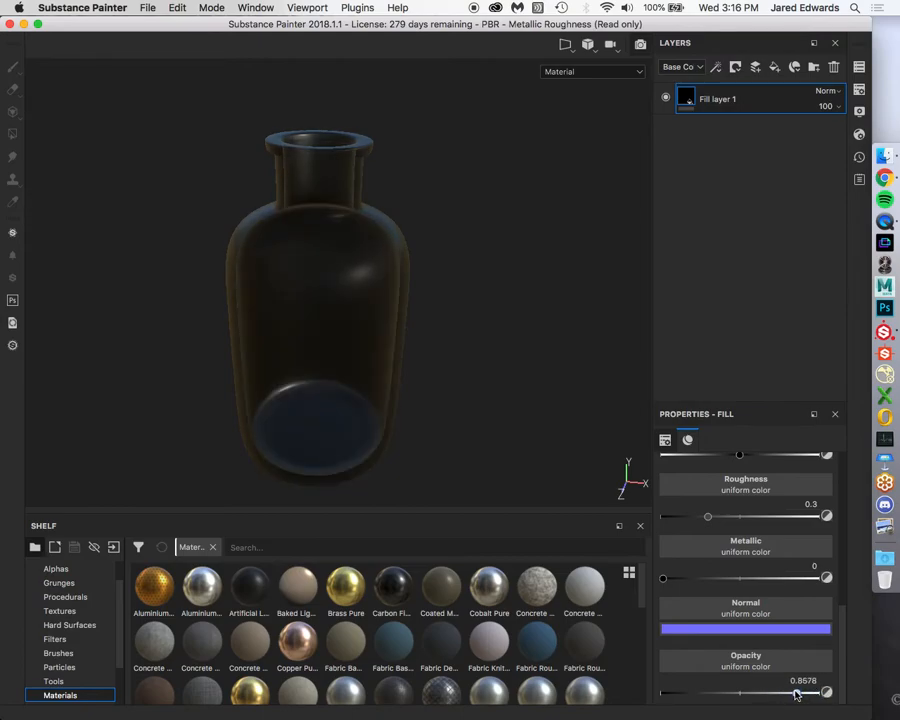
left_click_drag(796, 694, 820, 695)
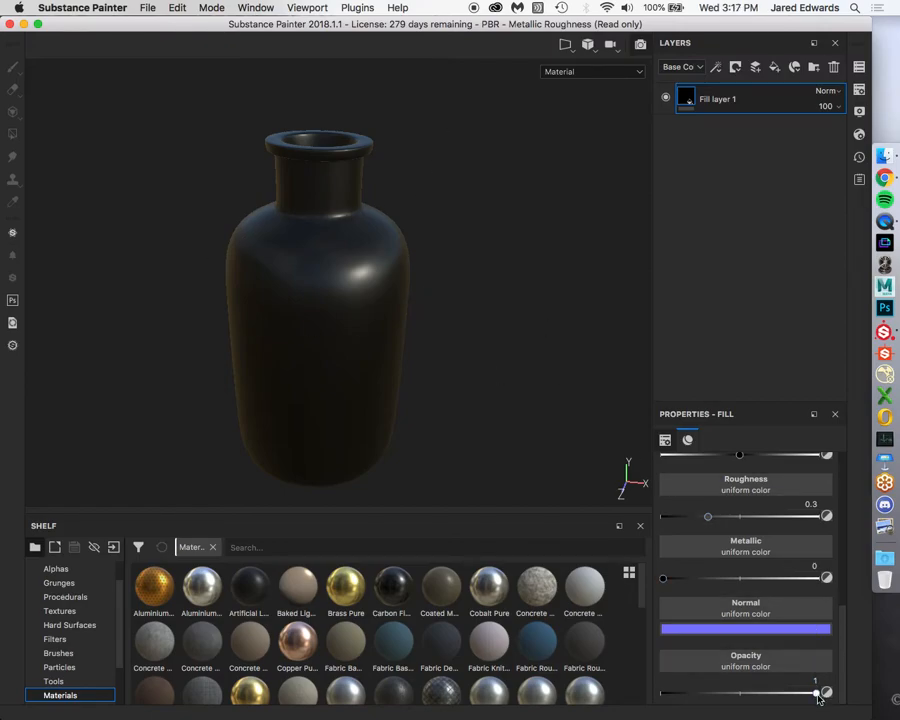
left_click_drag(816, 694, 788, 693)
mouse_move(848, 694)
left_mouse_down()
mouse_move(783, 696)
mouse_move(850, 694)
left_mouse_up()
scroll(783, 683, "up", 5)
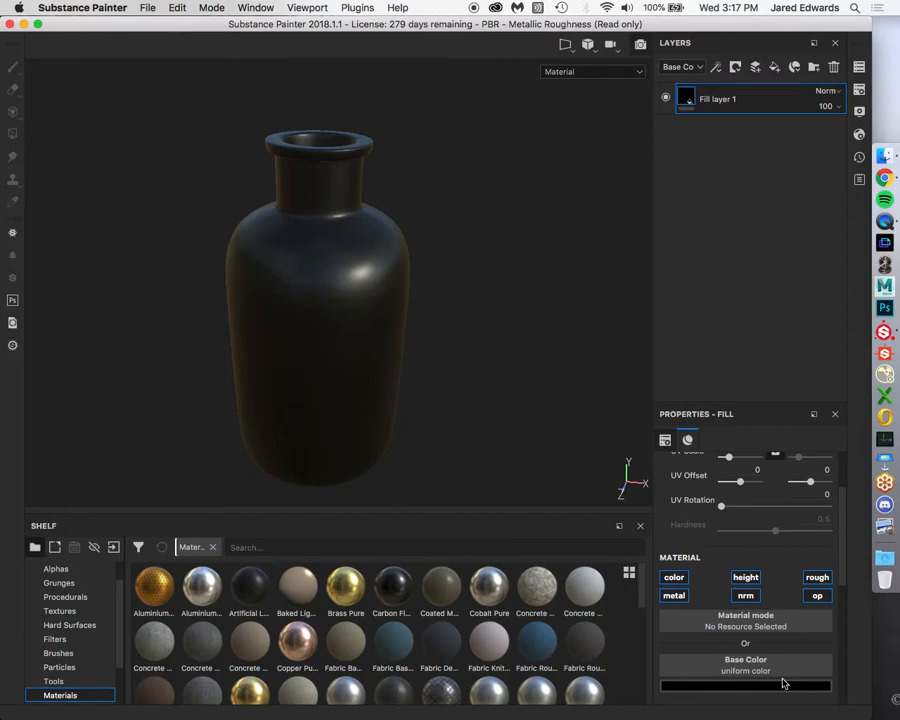
scroll(783, 683, "down", 5)
left_click(741, 692)
left_click_drag(741, 692, 802, 692)
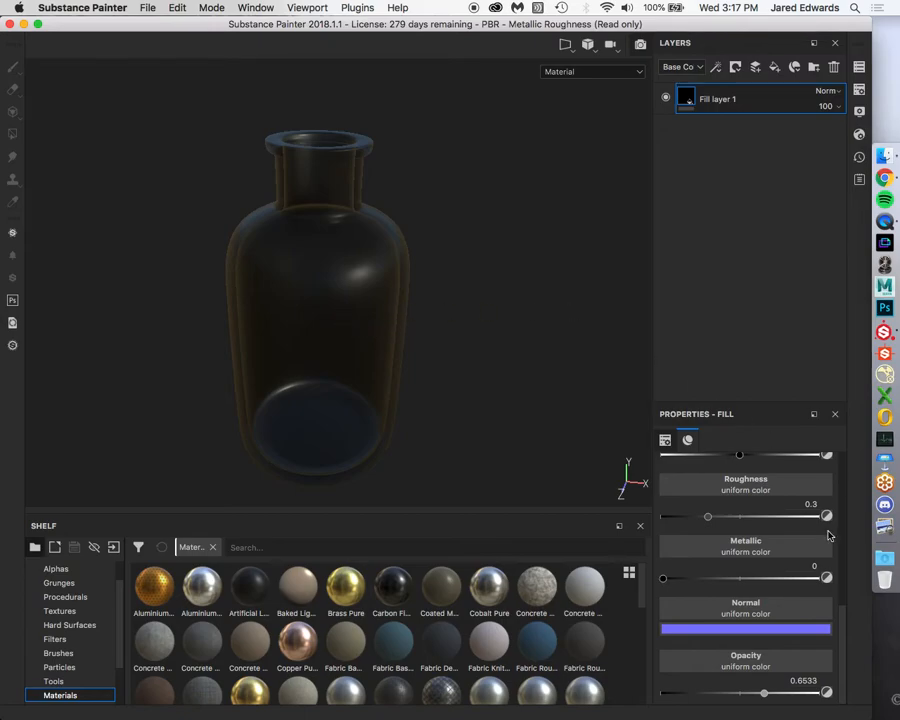
left_click_drag(765, 695, 834, 692)
left_click_drag(838, 638, 841, 467)
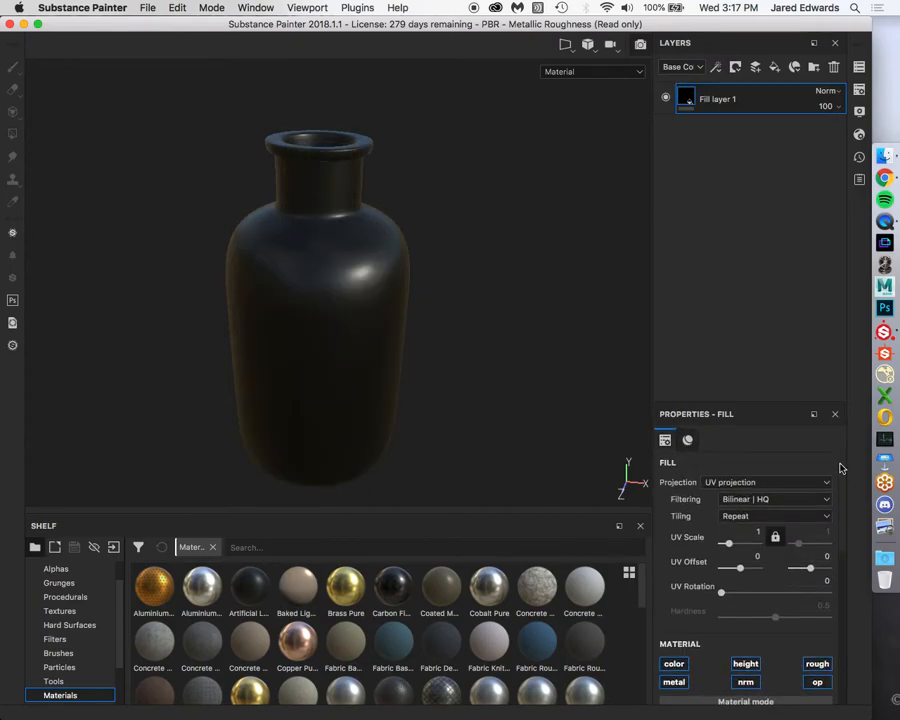
left_click_drag(354, 293, 330, 277, "alt")
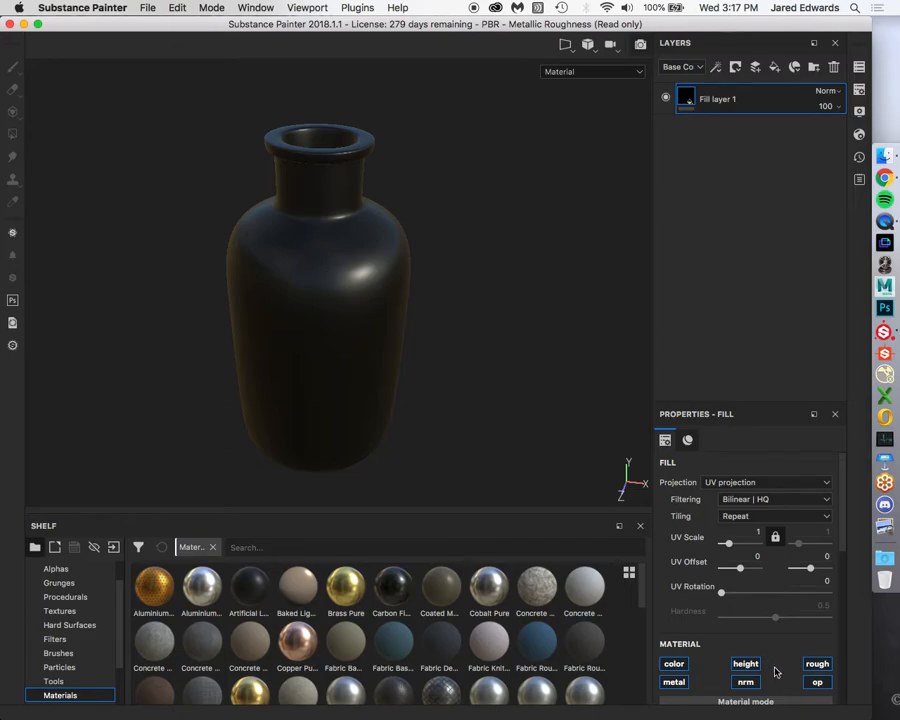
Lower the fill layer's opacity to 0.84, inspect the glass up close, and restore the opacity to 1
scroll(776, 672, "down", 10)
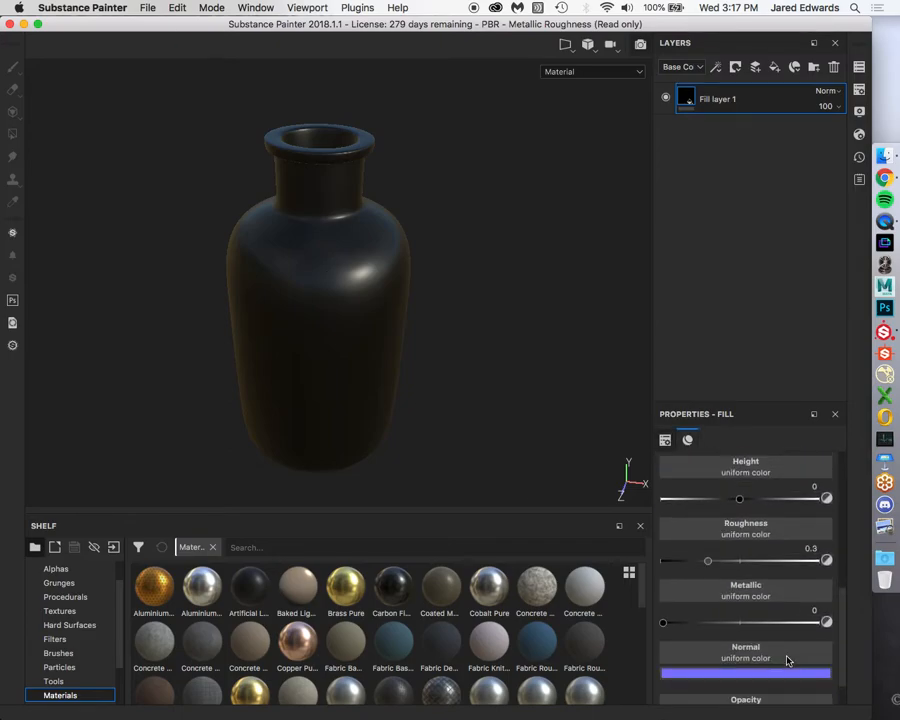
scroll(787, 661, "down", 2)
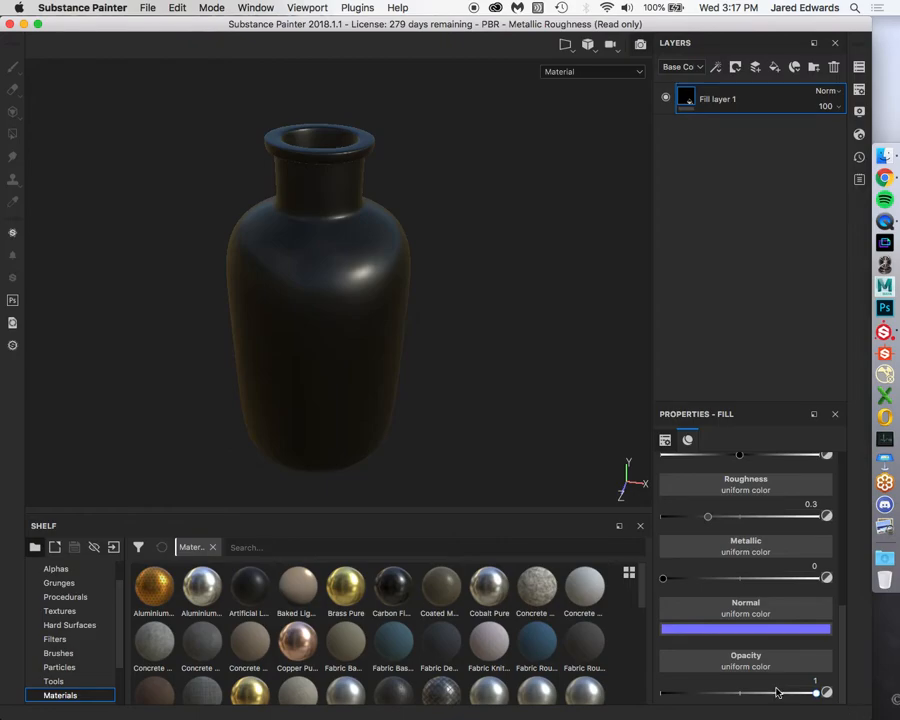
left_click_drag(818, 694, 793, 694)
middle_click_drag(275, 233, 303, 259, "alt")
right_click_drag(303, 259, 464, 299, "alt")
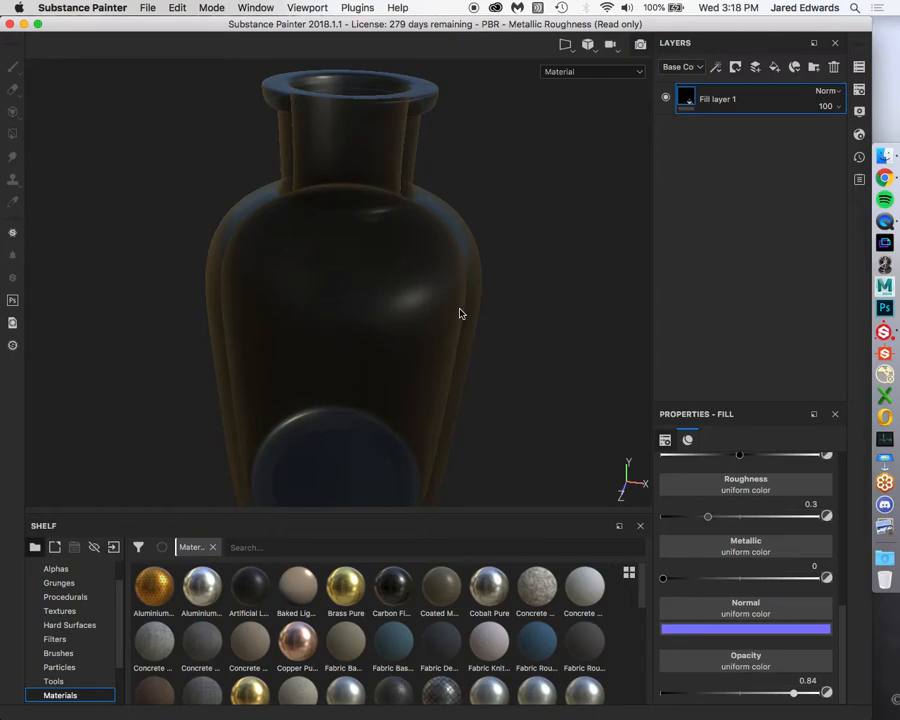
left_click_drag(793, 692, 858, 693)
right_click_drag(510, 376, 430, 373, "alt")
middle_click_drag(430, 373, 392, 334, "alt")
left_click_drag(392, 334, 325, 340, "alt")
scroll(742, 629, "up", 5)
scroll(745, 643, "down", 5)
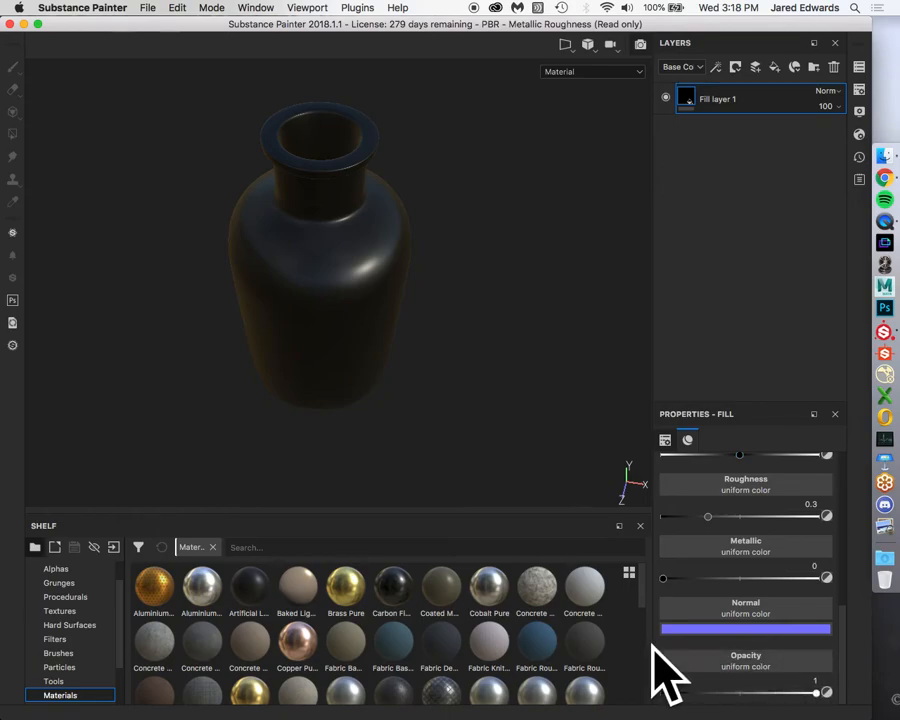
scroll(772, 668, "up", 10)
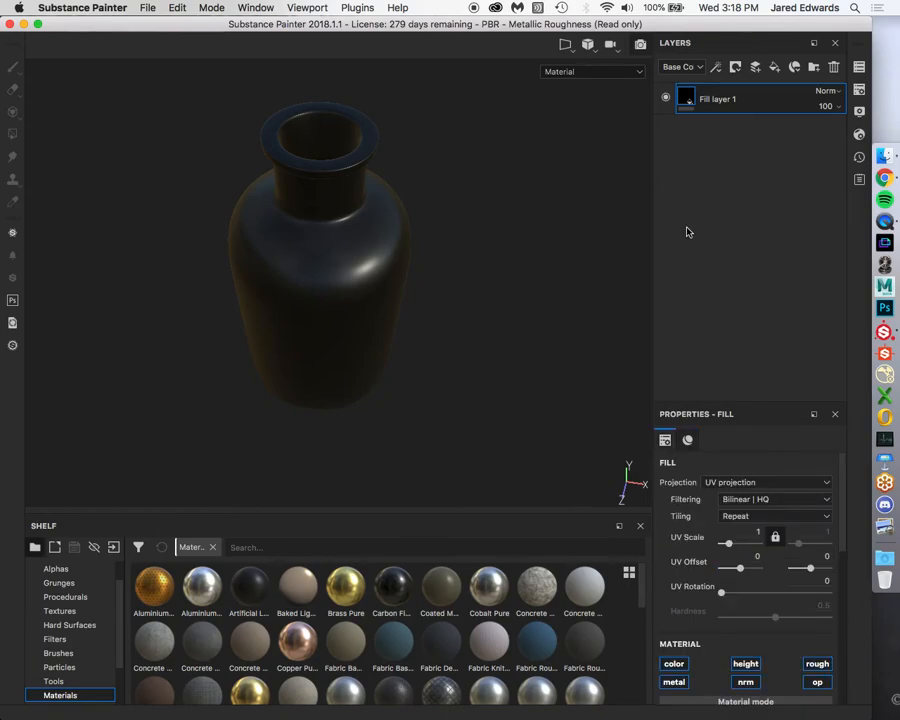
mouse_move(415, 222)
left_mouse_down("alt")
mouse_move(384, 219)
mouse_move(376, 163)
mouse_move(398, 227)
left_mouse_up("alt")
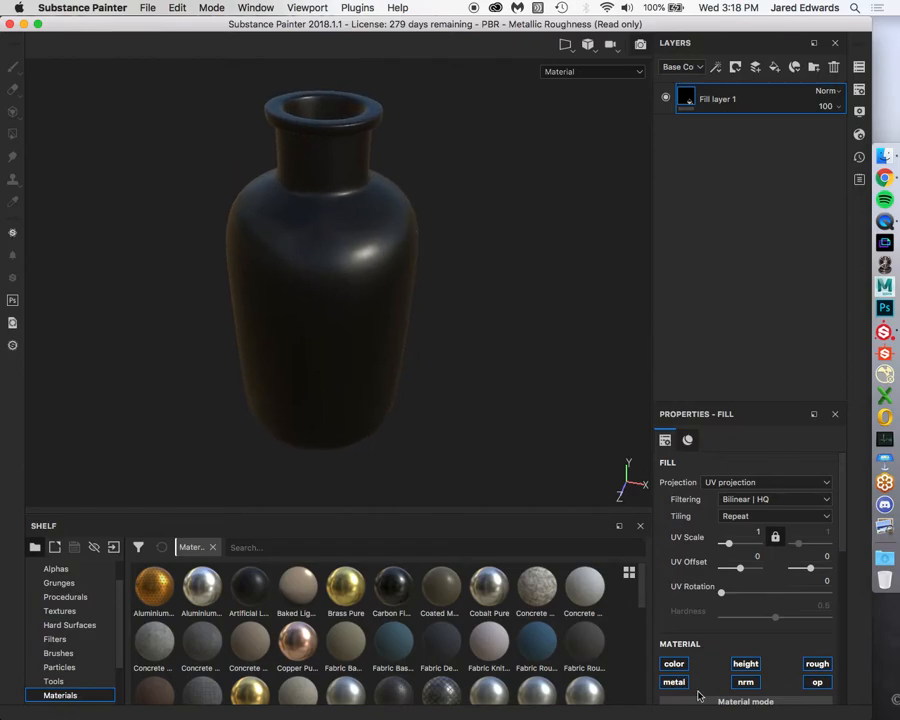
Rename the black fill layer as glassMaterial
double_click(719, 98)
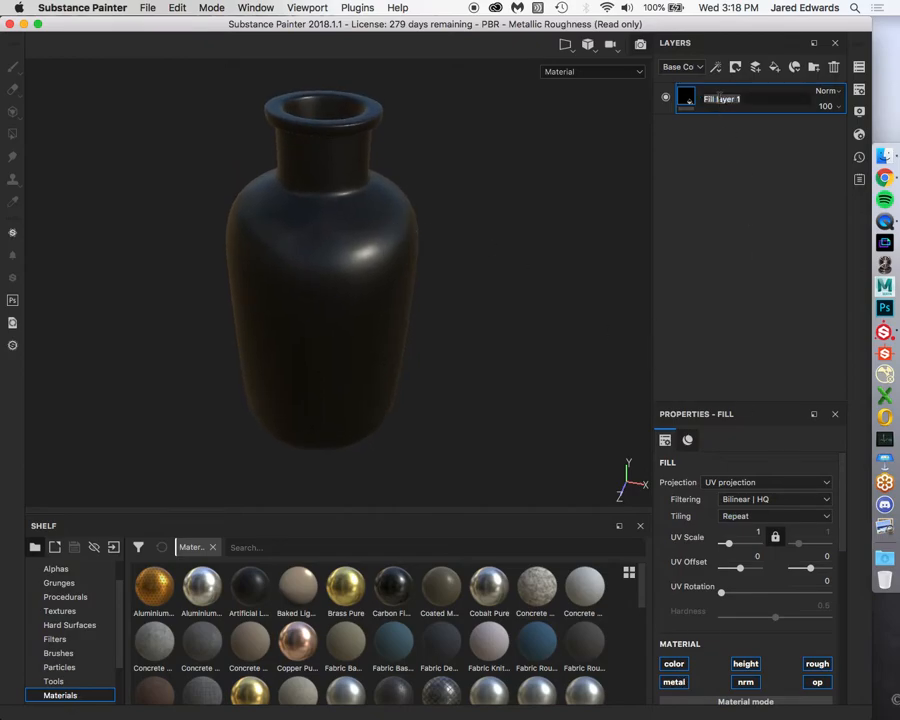
type("glassMaterial")
key("Return")
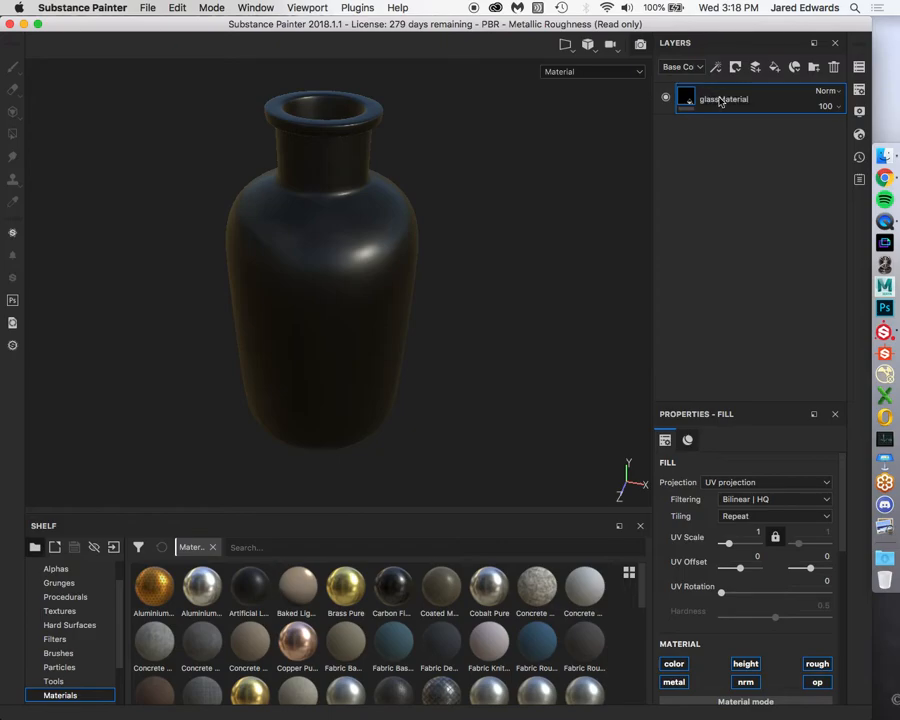
Create a layer folder, move glassMaterial into it, and name the folder glassGroup
left_click(817, 69)
left_click_drag(720, 135, 724, 100)
double_click(724, 99)
type("glassGroup")
key("Return")
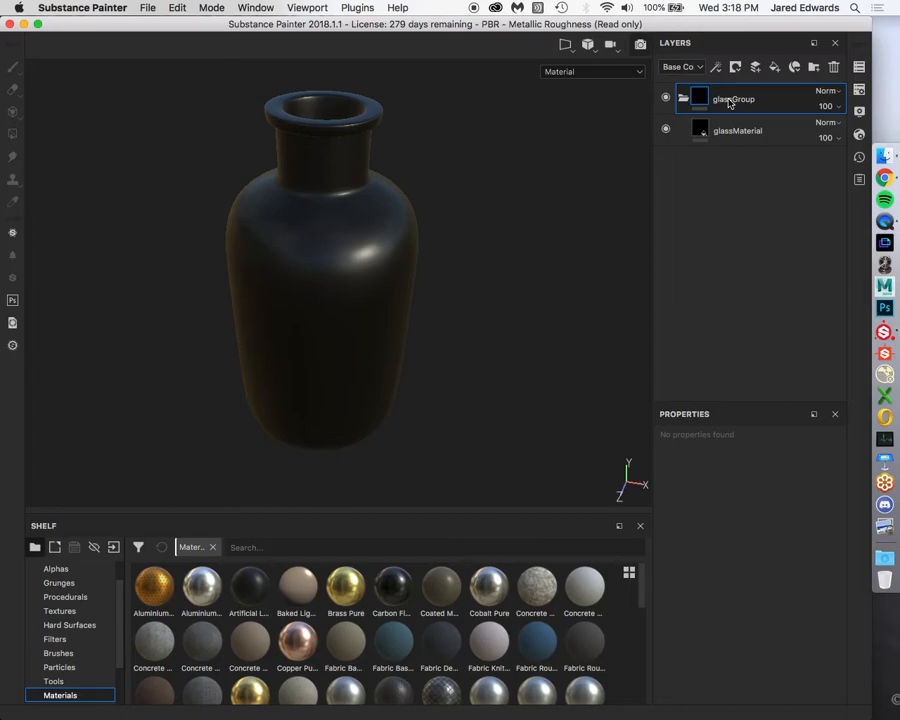
Add a fill layer above glassMaterial inside glassGroup and name it glassWaviness
middle_click_drag(347, 257, 358, 276, "alt")
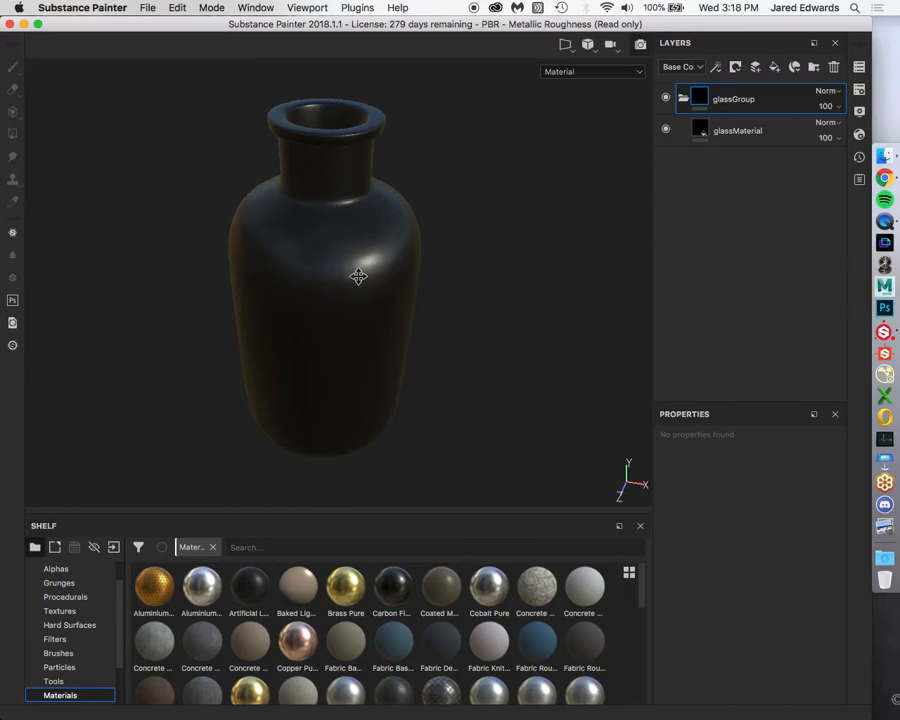
scroll(358, 278, "up", 1)
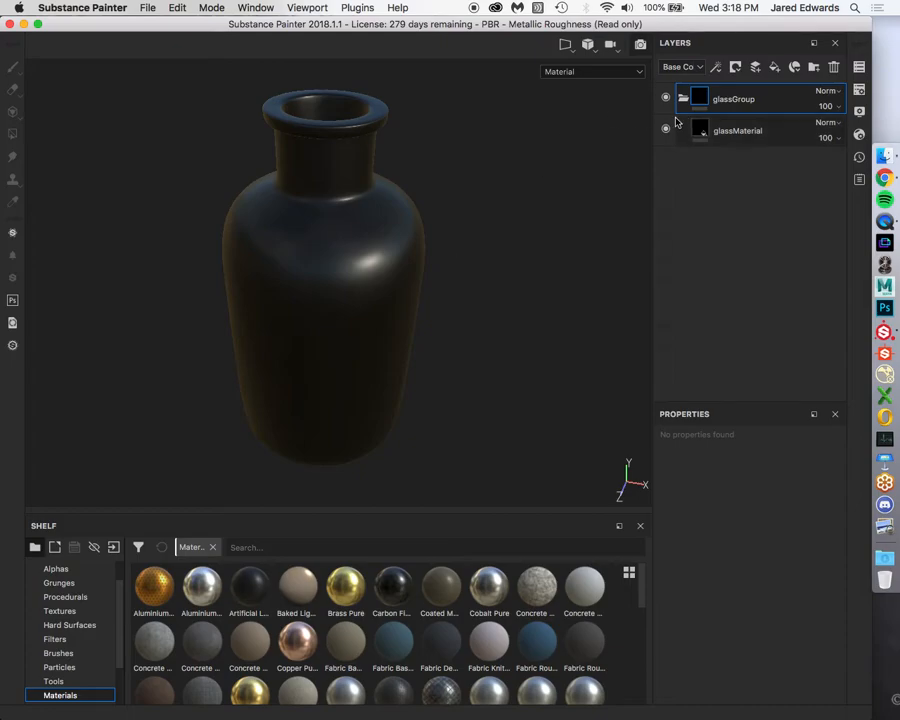
left_click(719, 134)
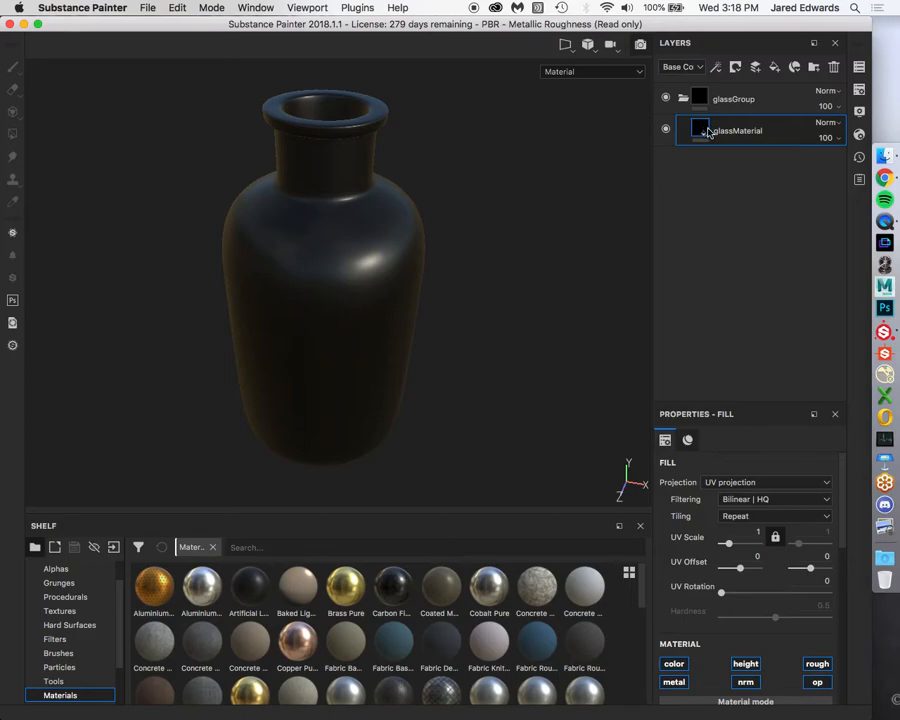
left_click(776, 67)
double_click(714, 131)
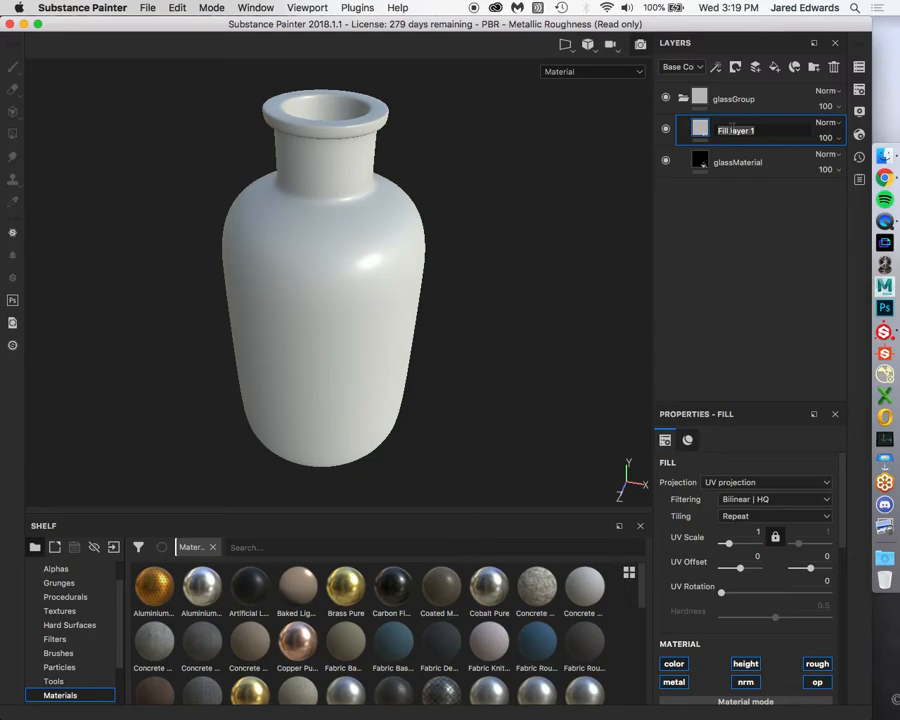
type("glassWaviness")
key("Return")
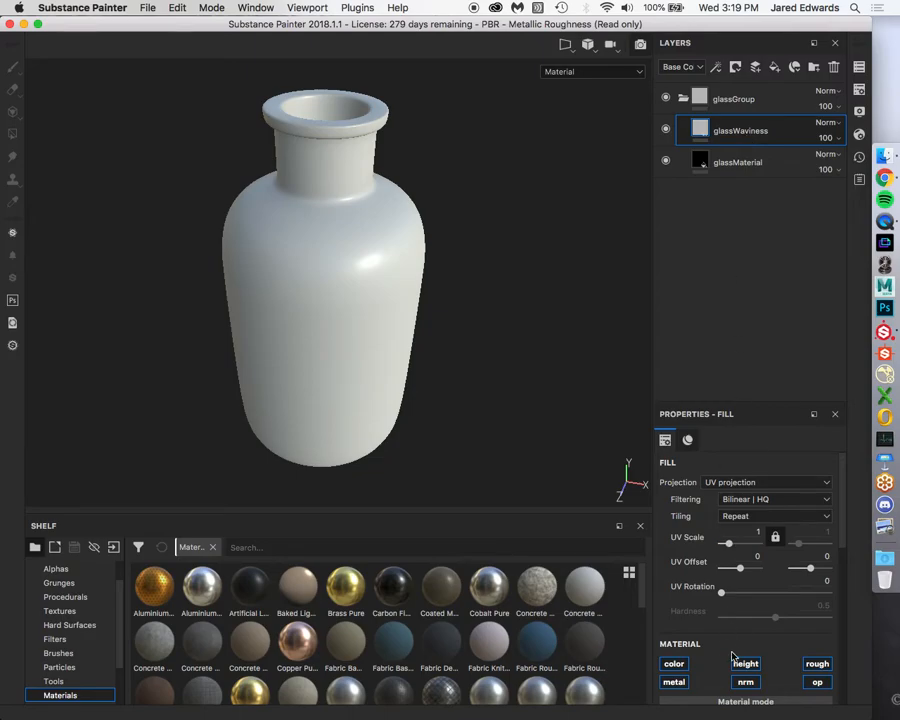
Disable the color, metal, normal, opacity and roughness channels of glassWaviness, keeping only height enabled
scroll(727, 614, "down", 2)
scroll(727, 614, "down", 2)
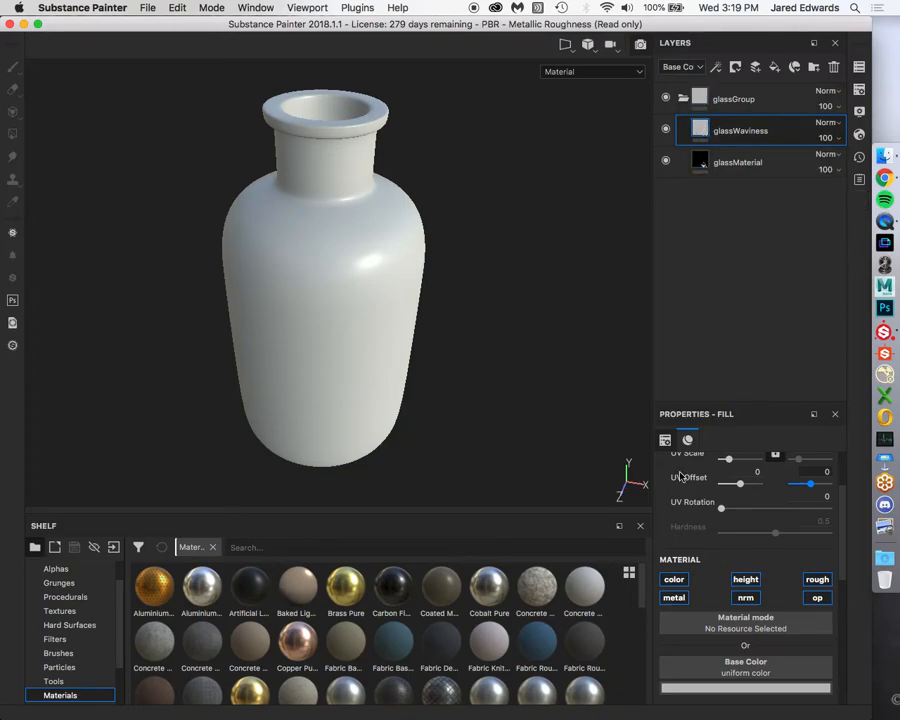
left_click(674, 579)
left_click(674, 597)
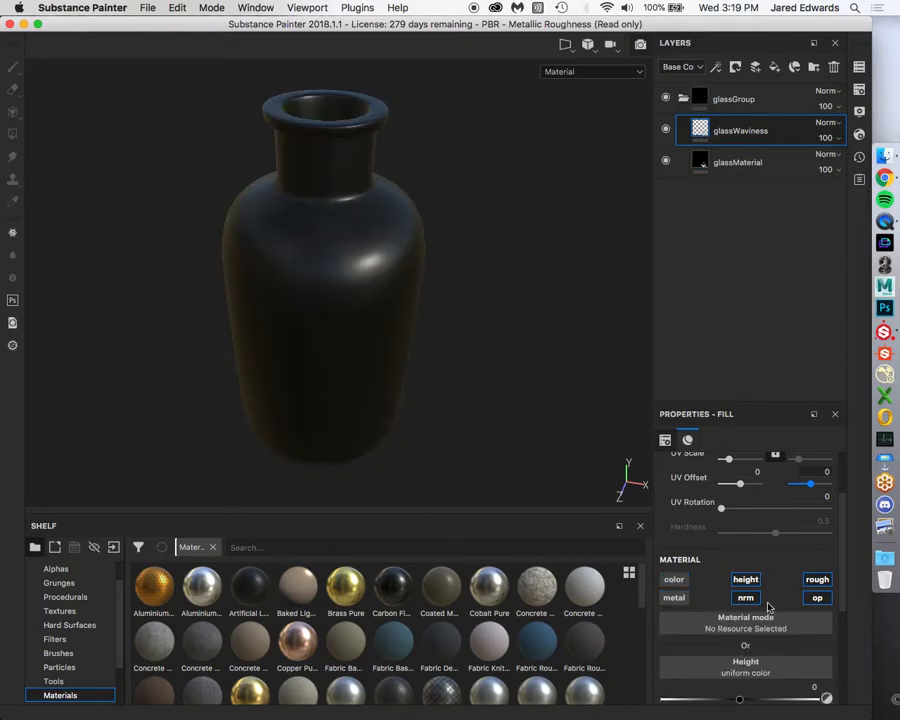
left_click(745, 597)
left_click(817, 597)
left_click(817, 579)
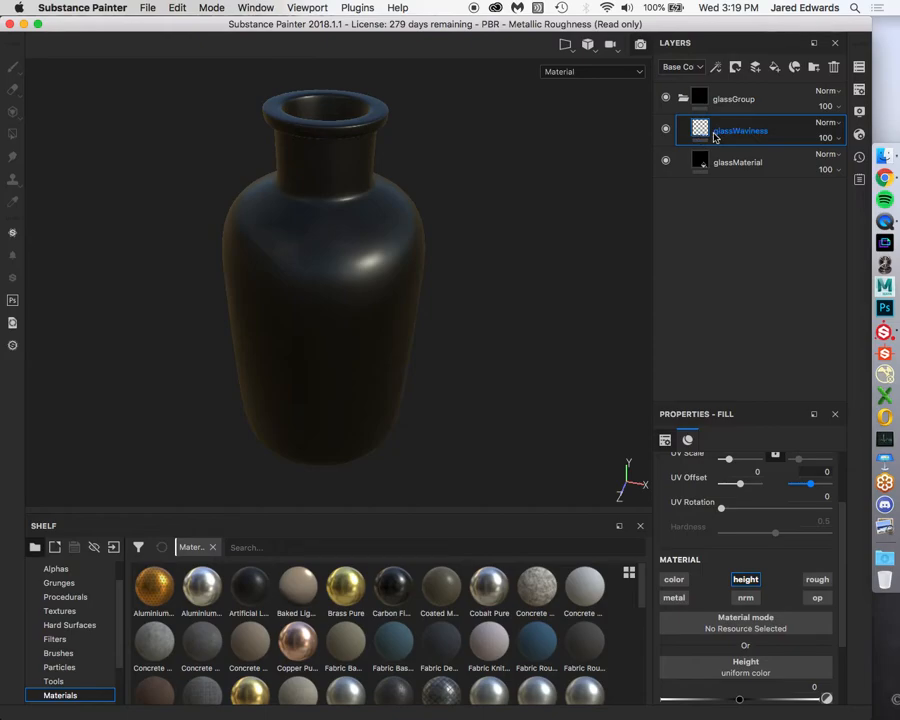
Add a black mask to glassWaviness and put a fill effect on that mask
left_click(735, 66)
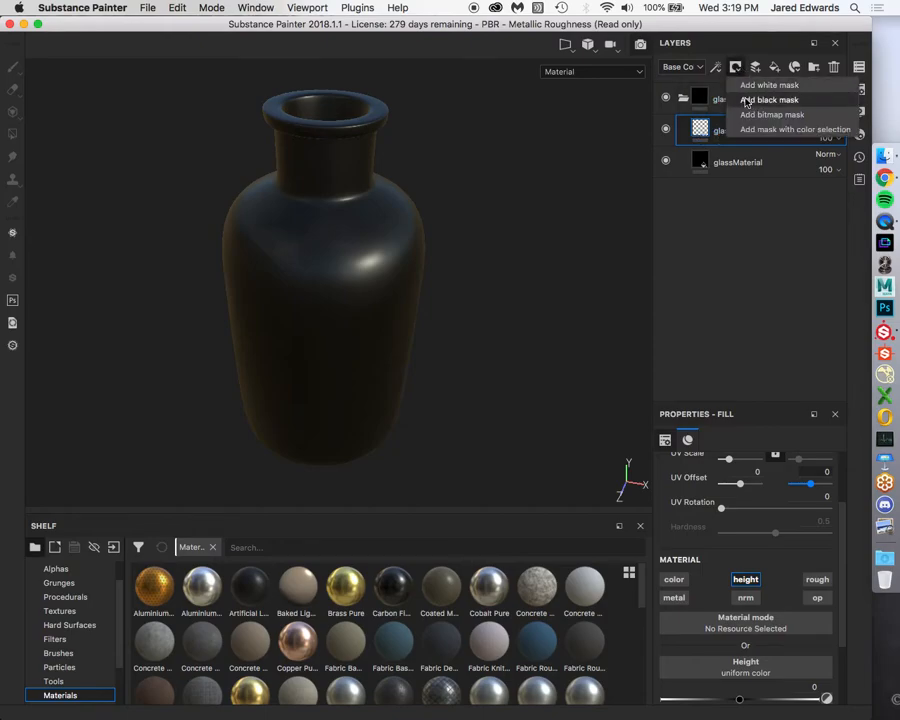
left_click(768, 100)
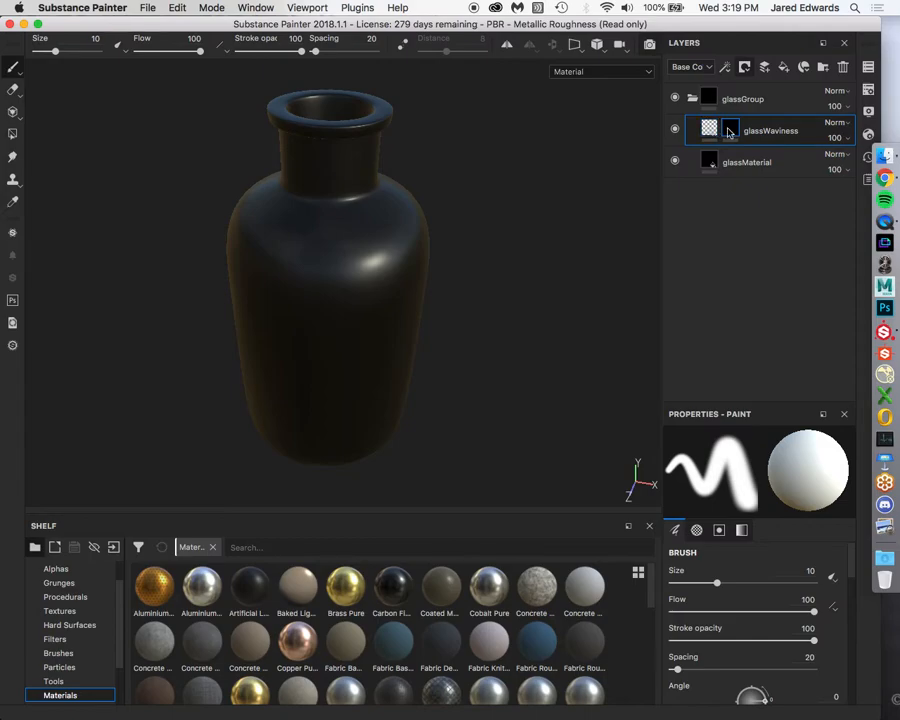
left_click(727, 68)
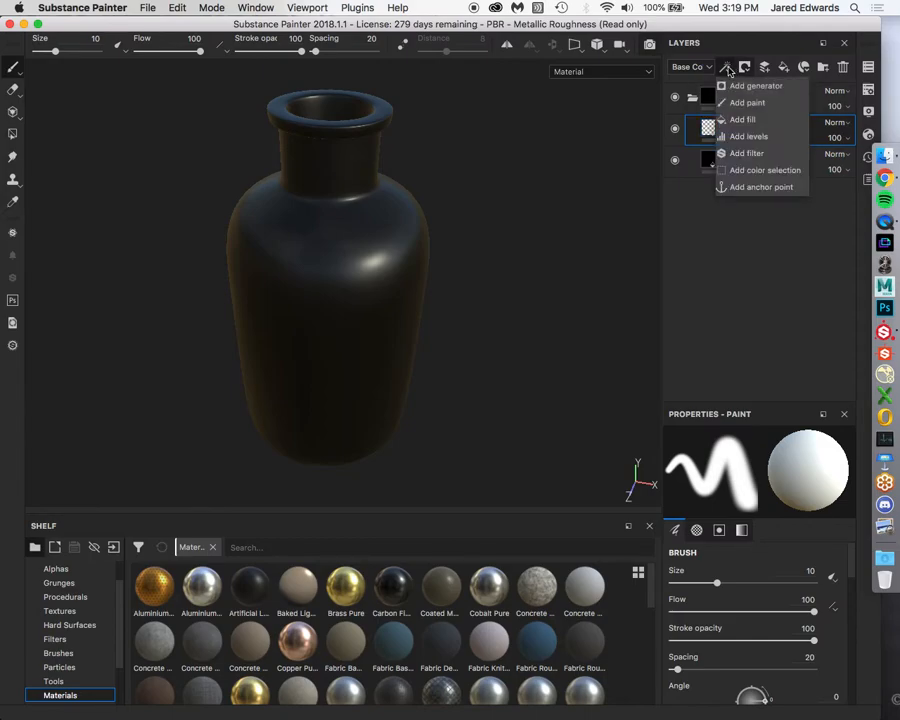
left_click(741, 118)
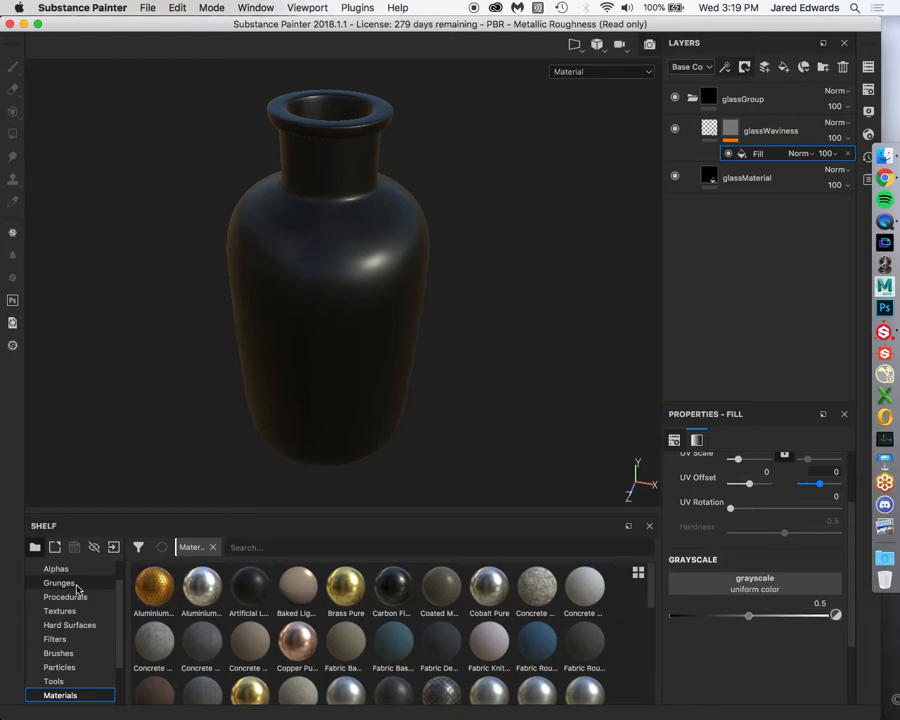
Assign the 3D Simplex Noise procedural to the mask fill's grayscale and display the glassWaviness mask on the bottle
left_click(77, 585)
left_click(80, 597)
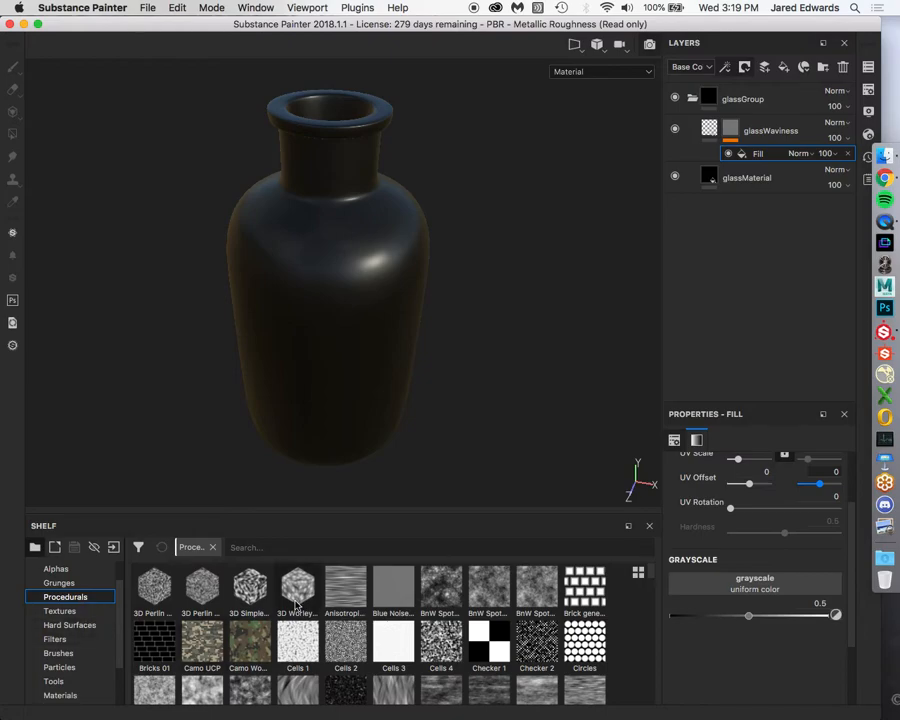
mouse_move(296, 605)
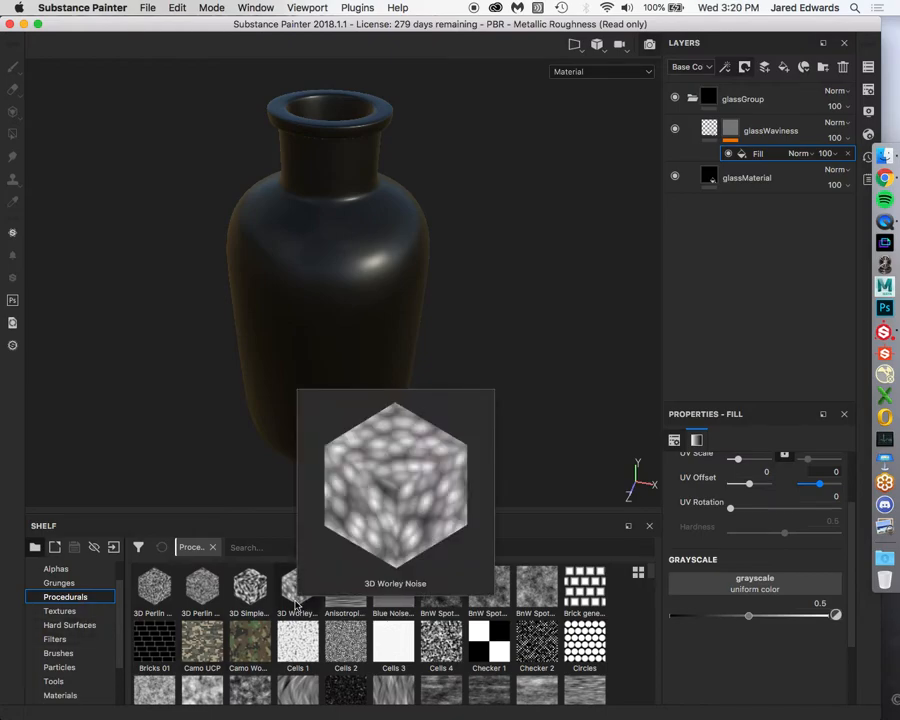
scroll(296, 610, "down", 5)
mouse_move(384, 580)
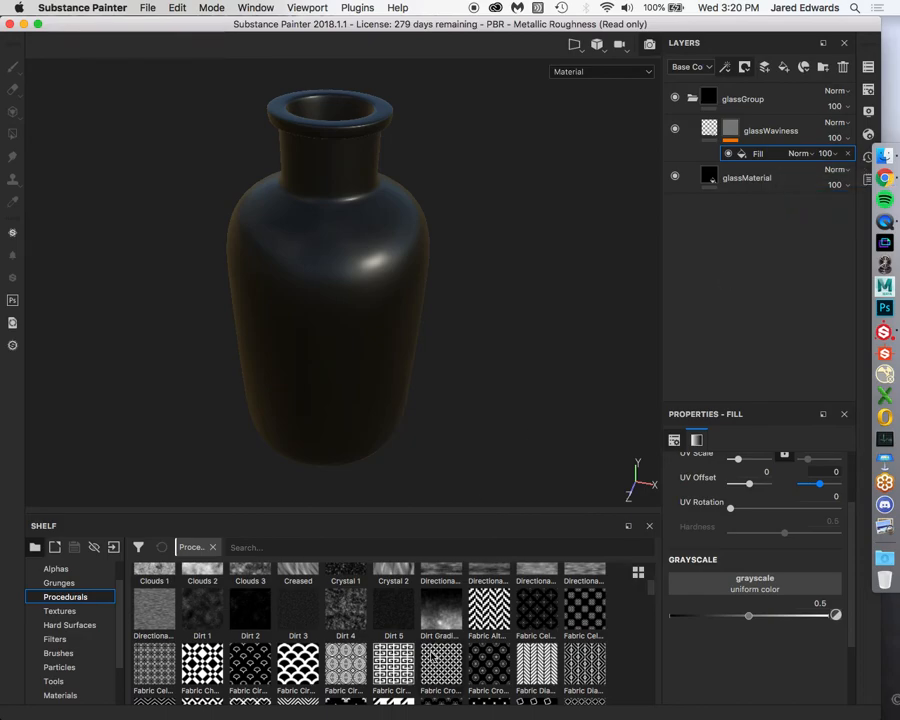
scroll(436, 658, "up", 3)
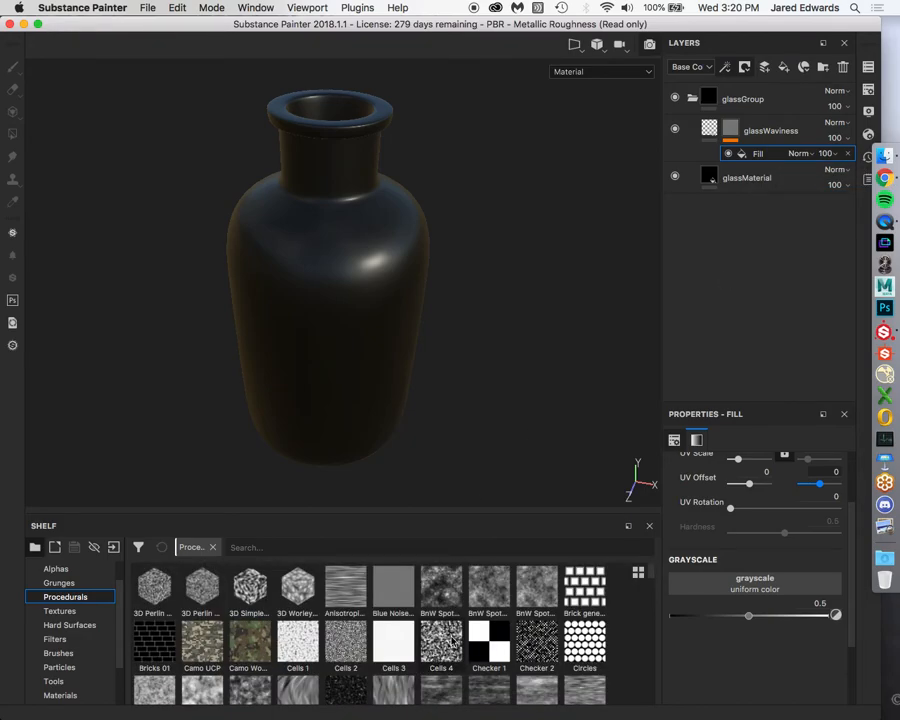
mouse_move(441, 642)
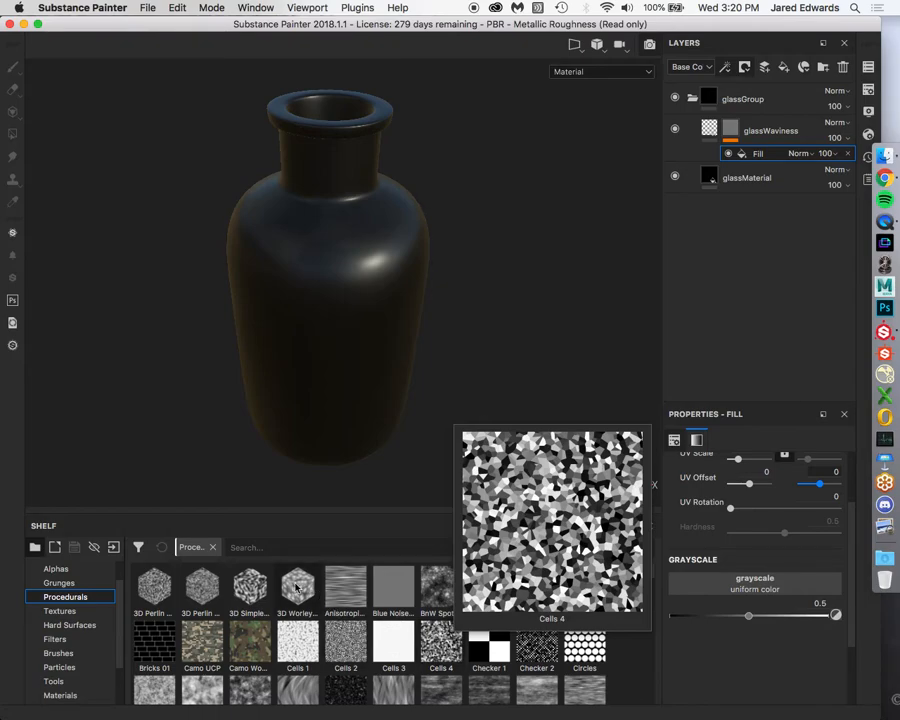
mouse_move(201, 703)
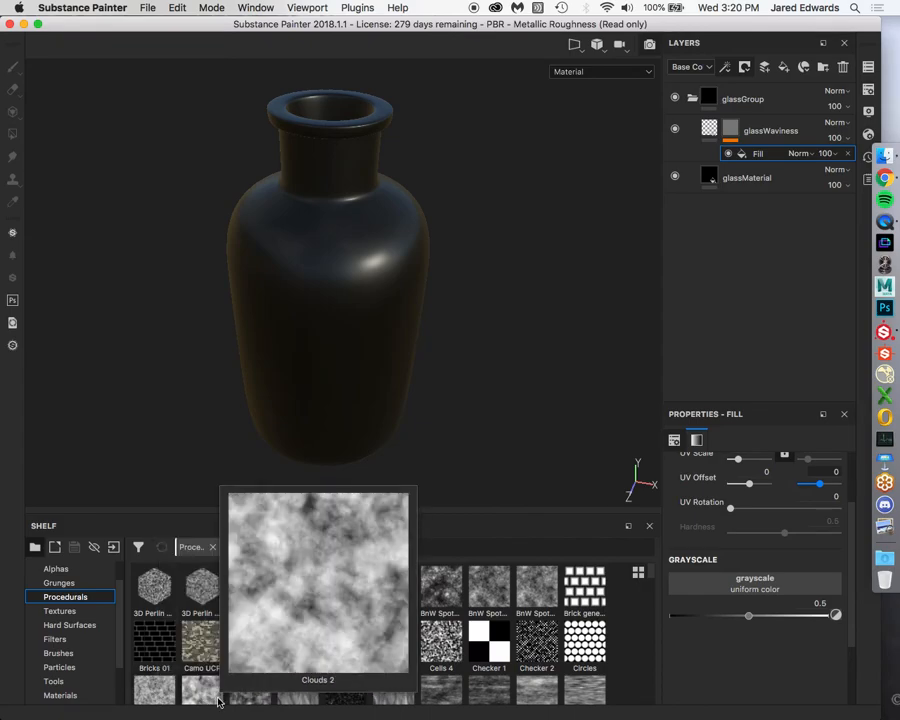
mouse_move(254, 697)
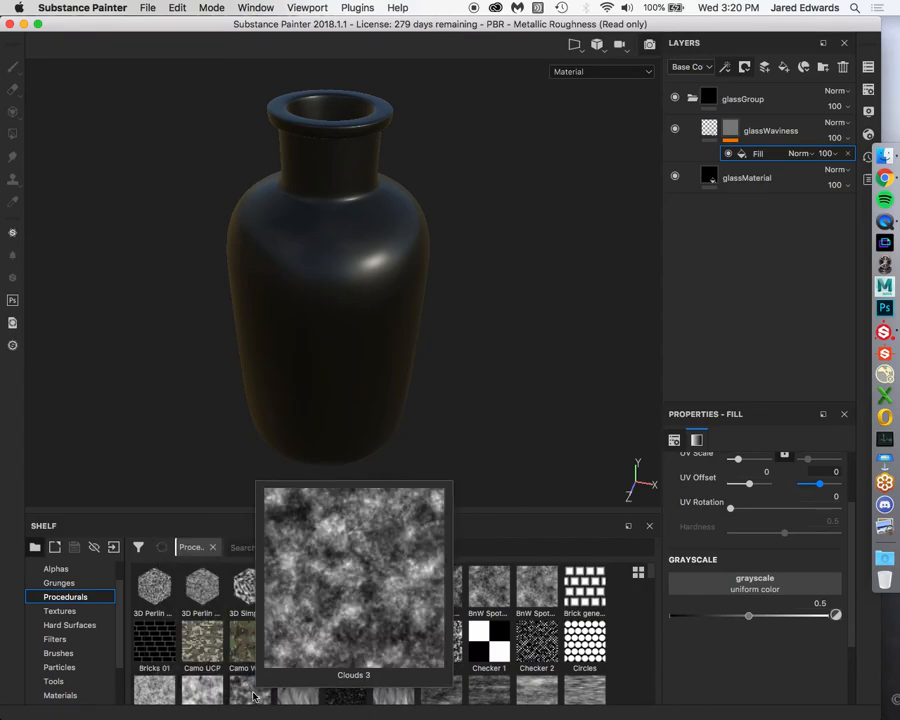
mouse_move(464, 591)
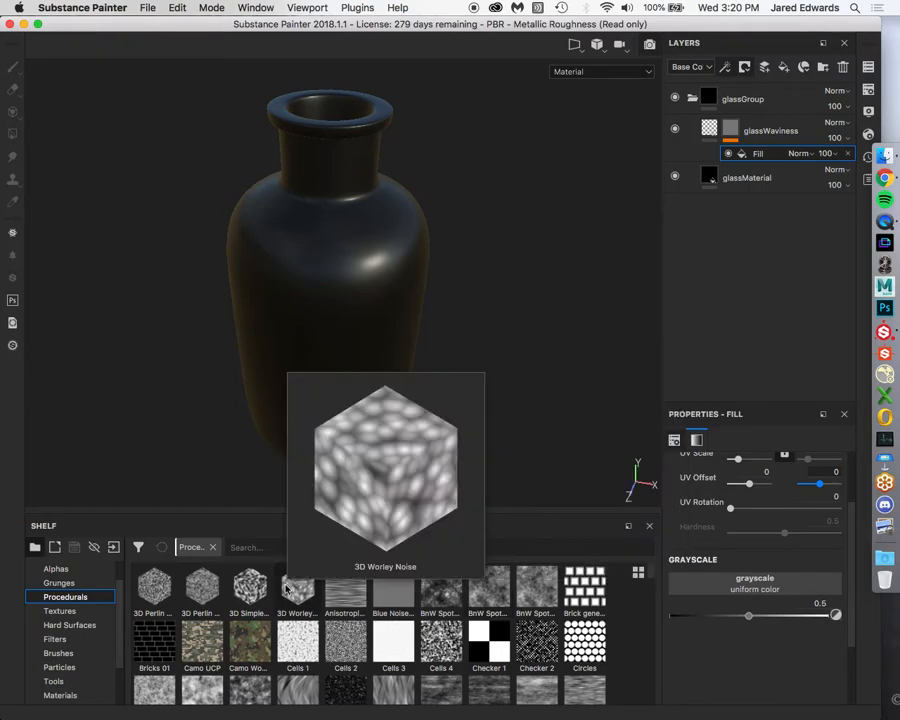
mouse_move(257, 589)
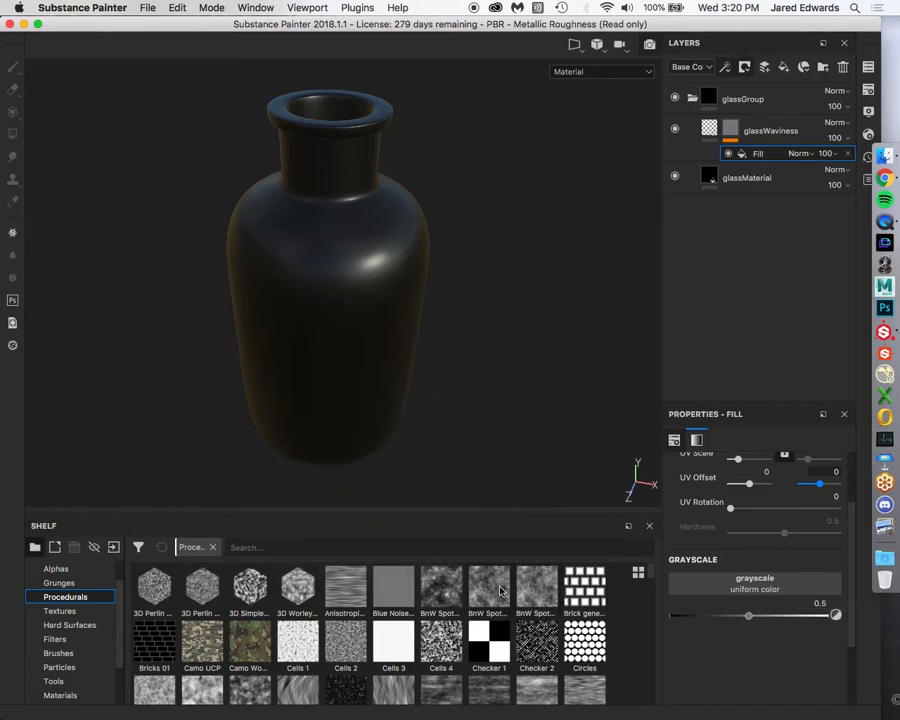
mouse_move(546, 589)
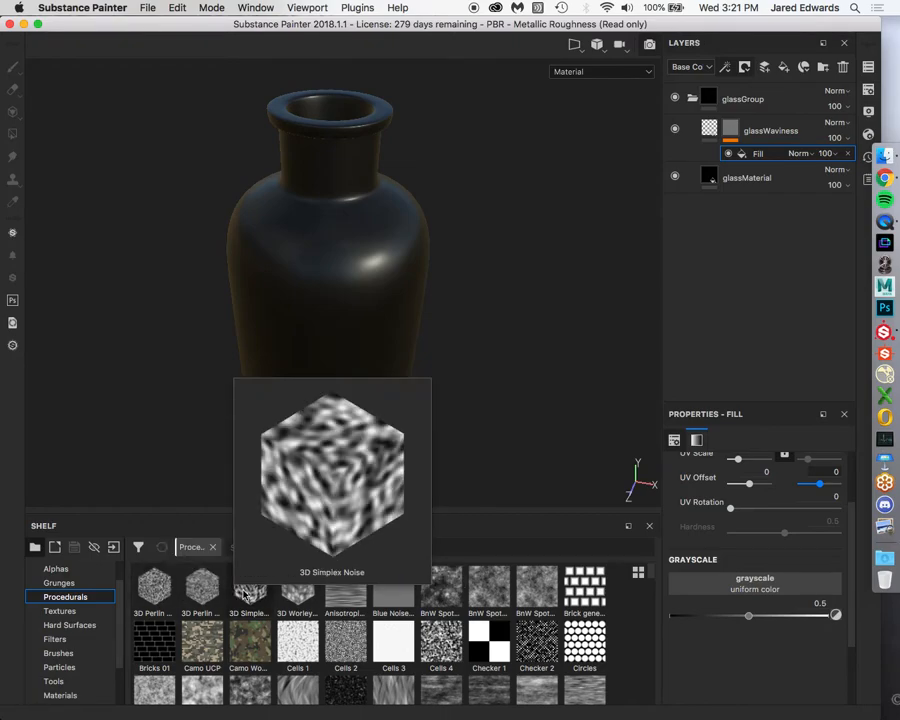
left_click_drag(243, 595, 755, 588)
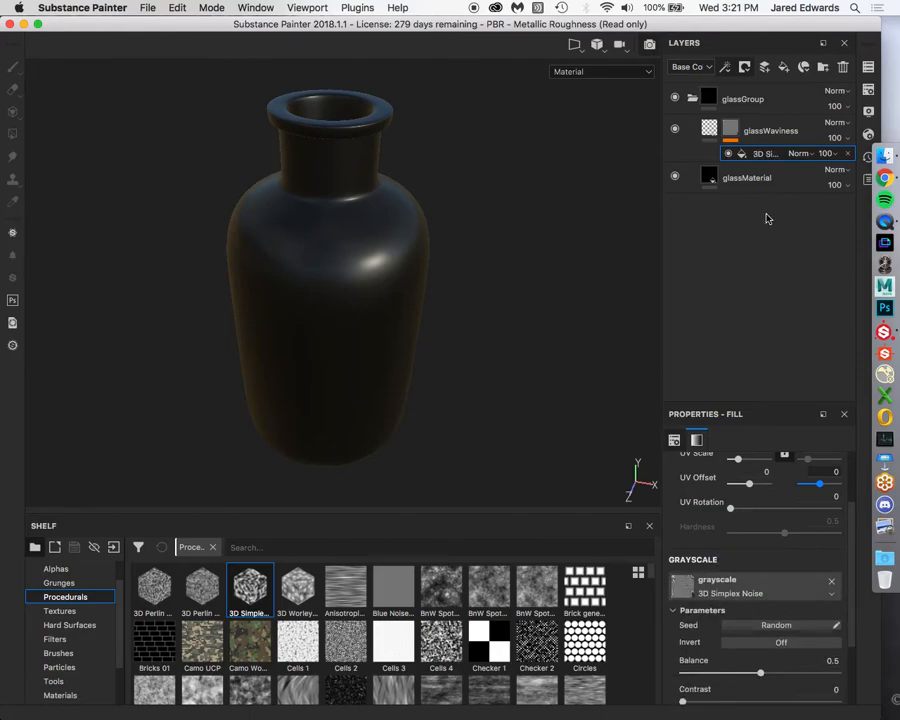
left_click(733, 131, "alt")
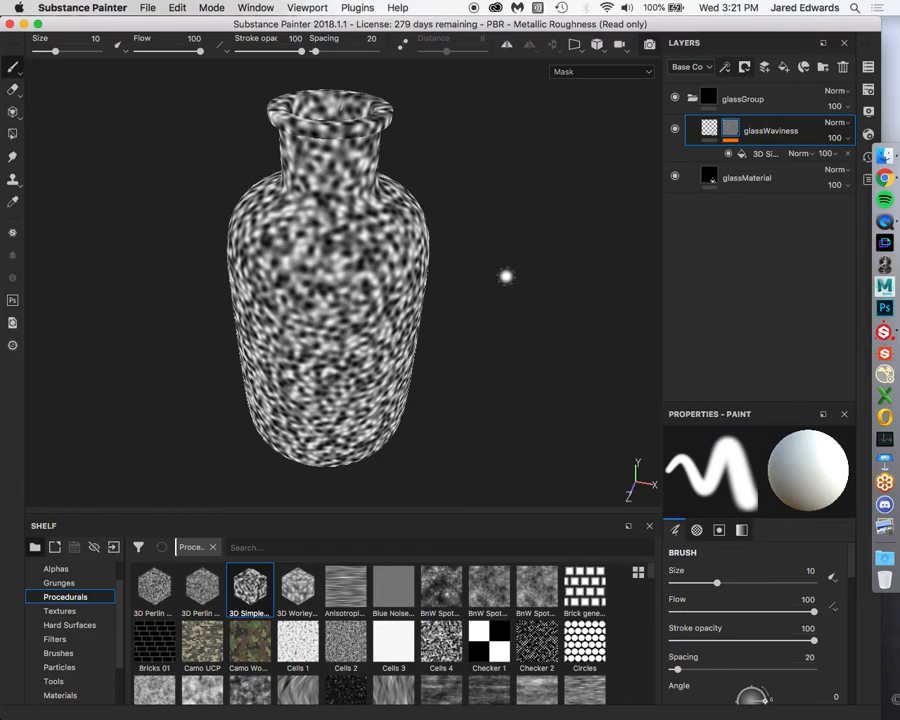
Switch to Chrome and run a Google image search for "glass bottle" in a new tab
left_click(885, 178)
key("super+t")
type("glass")
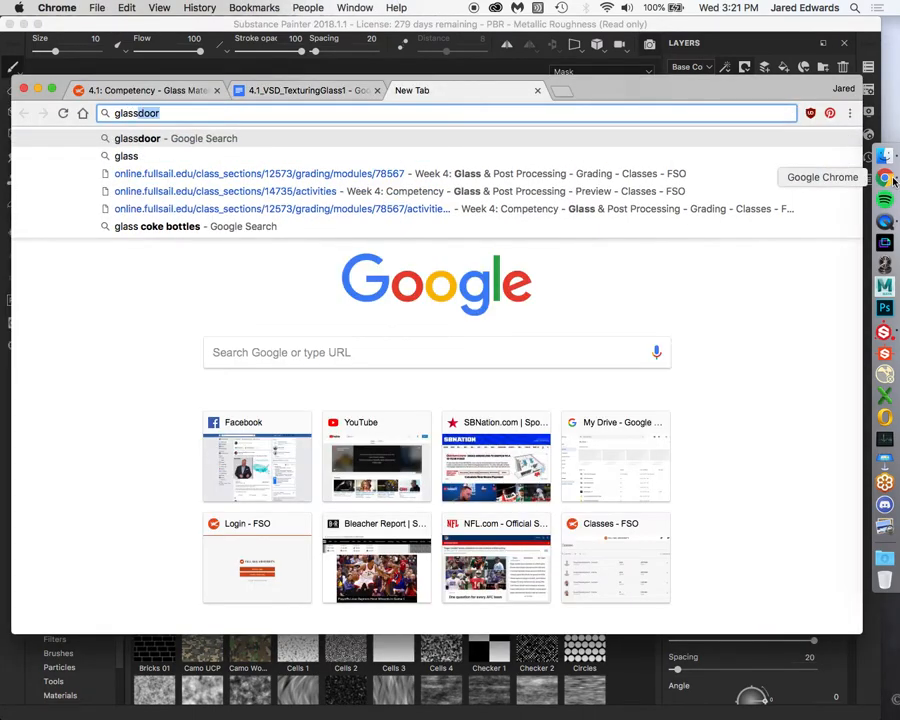
type(" bottle")
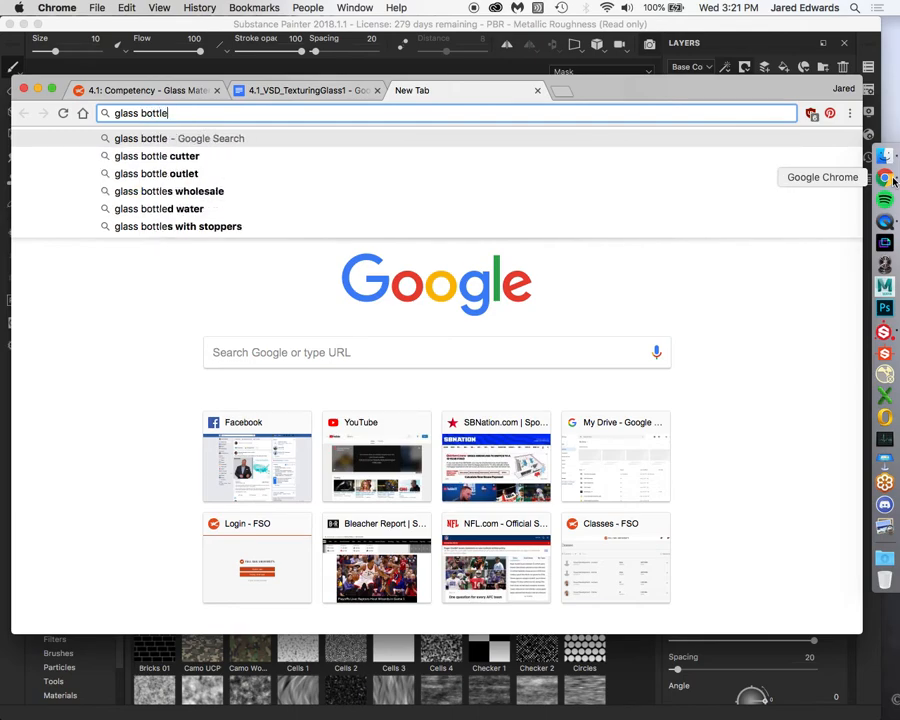
key("Return")
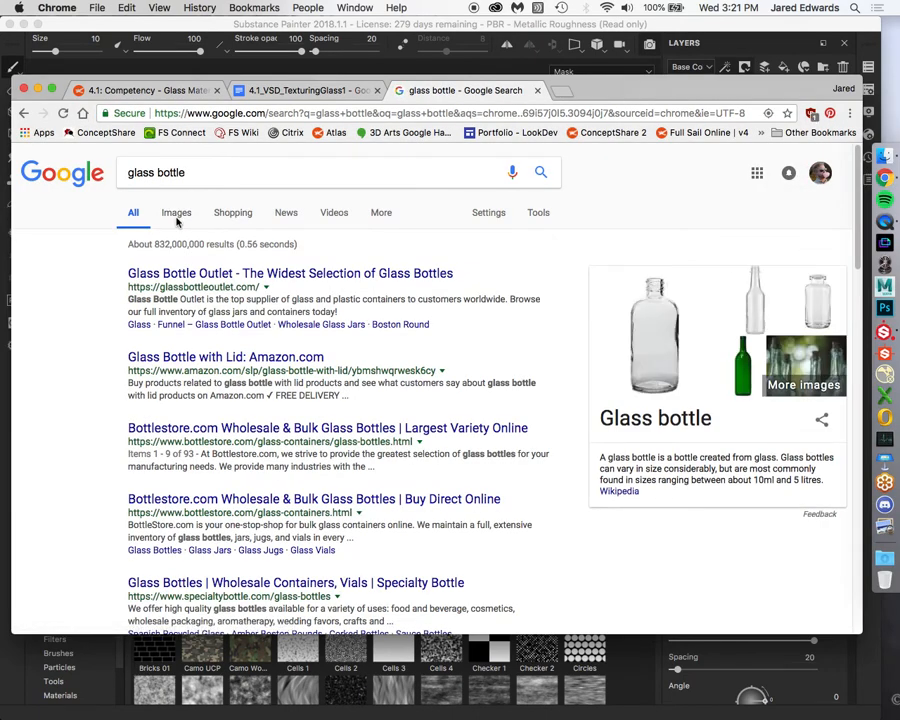
left_click(178, 212)
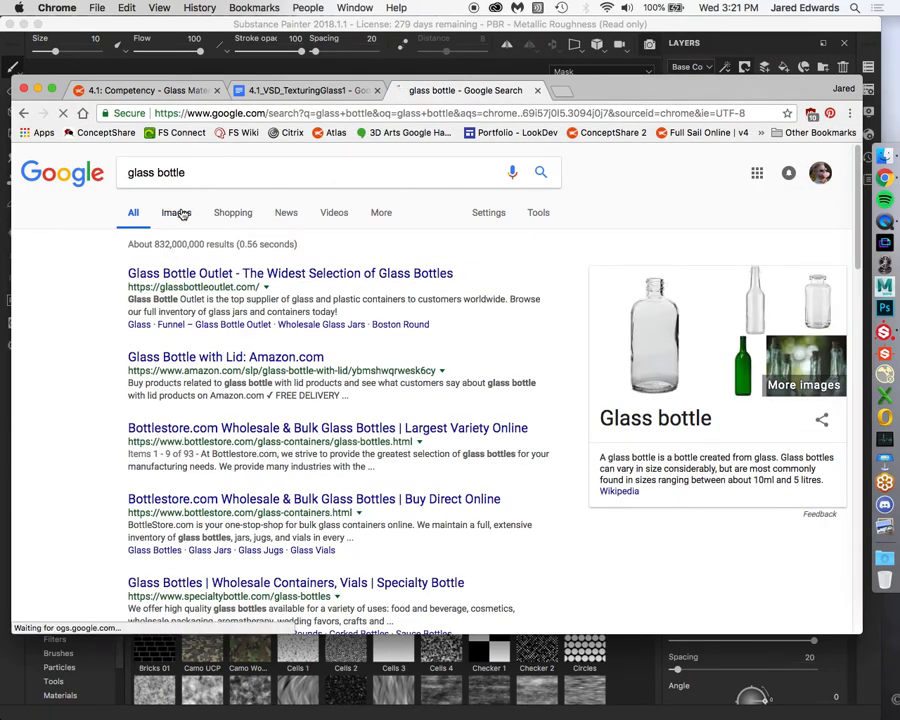
Examine surface waviness in enlarged clear glass bottle photos, and close the search tab to return to Substance Painter
scroll(307, 411, "down", 3)
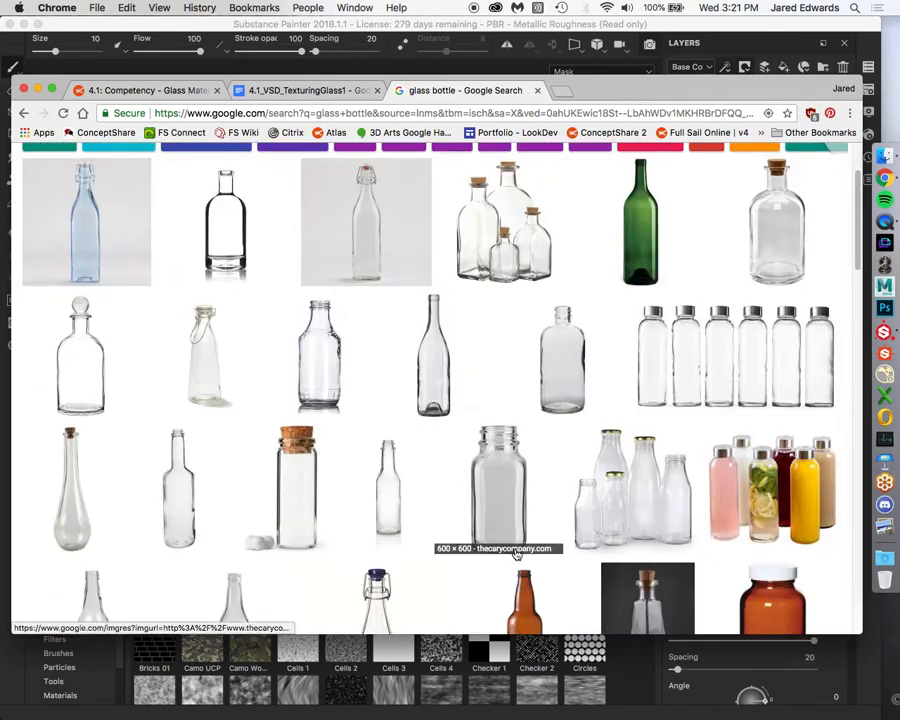
left_click(318, 355)
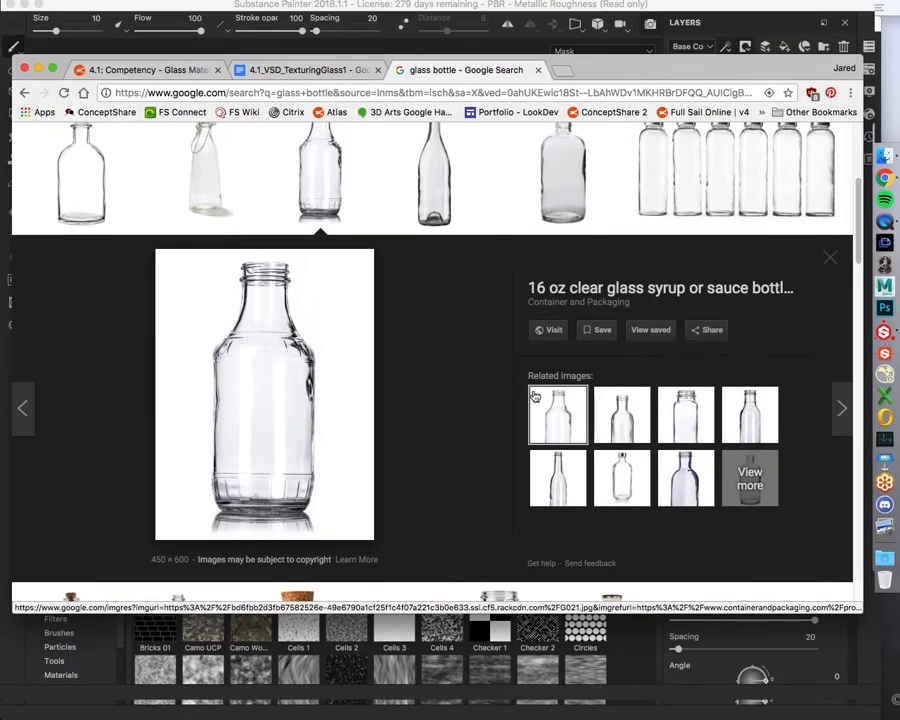
left_click(827, 280)
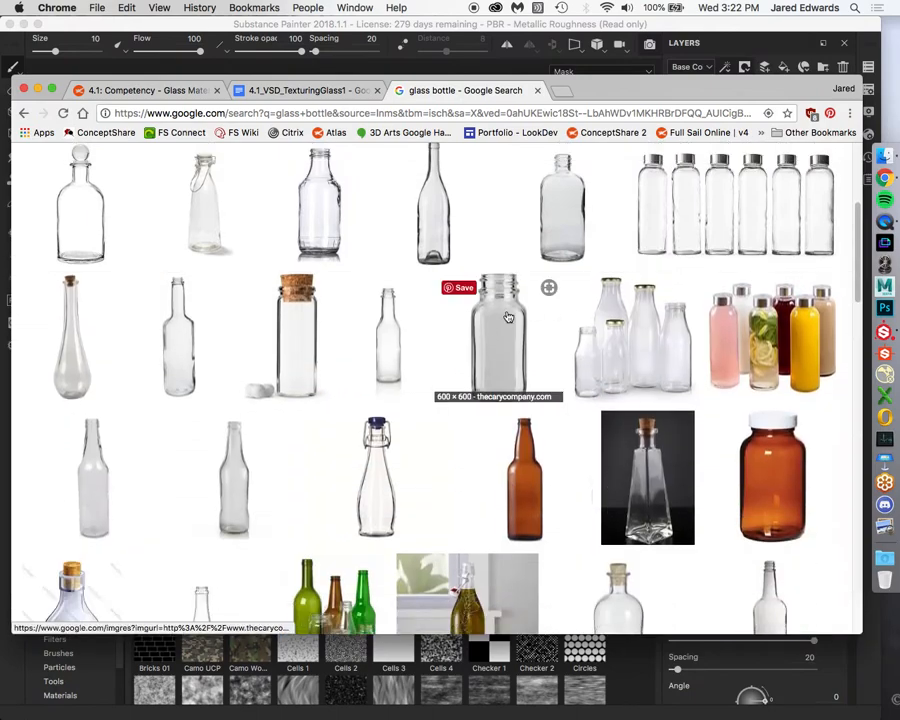
scroll(507, 317, "down", 2)
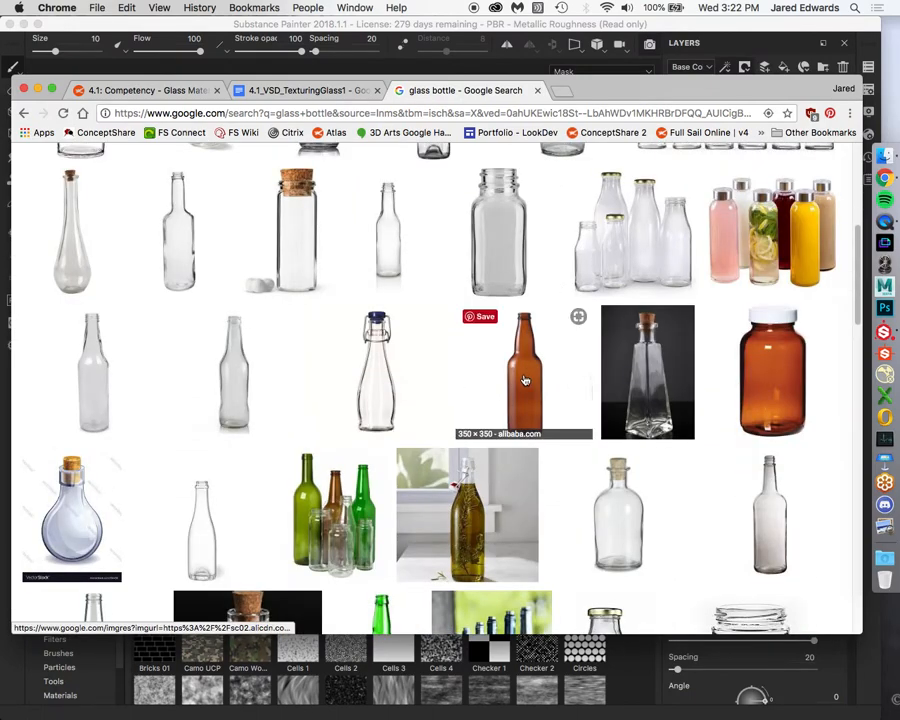
scroll(400, 372, "down", 2)
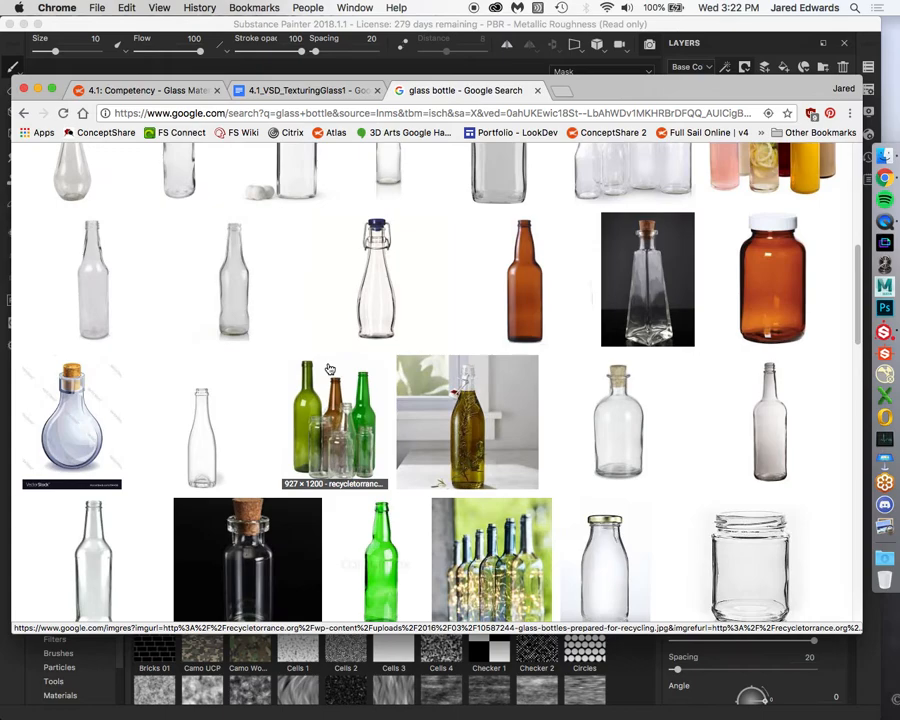
left_click(258, 363)
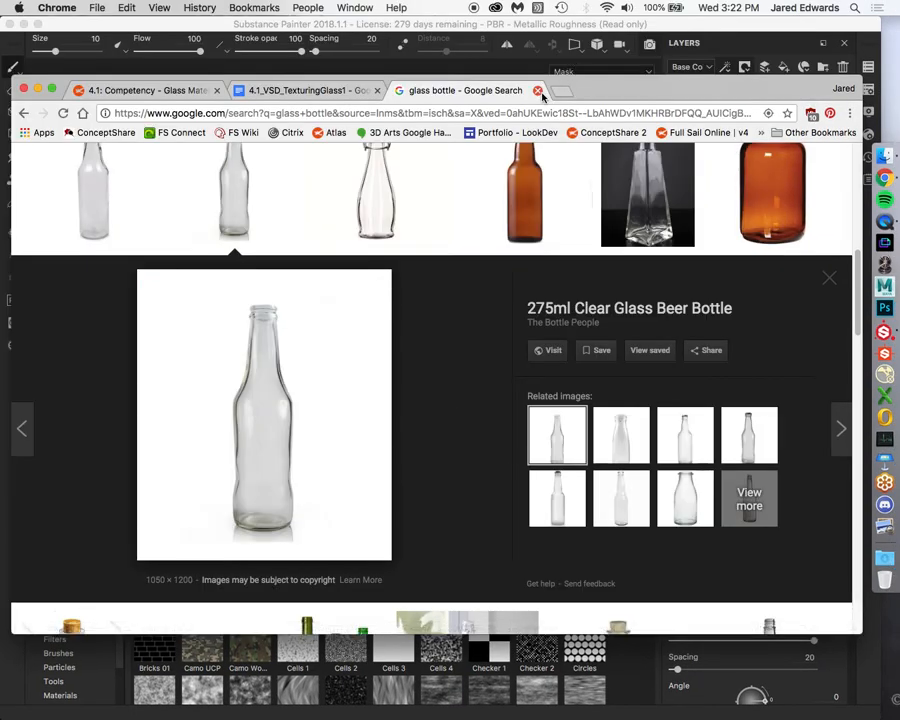
left_click(538, 91)
left_click(536, 56)
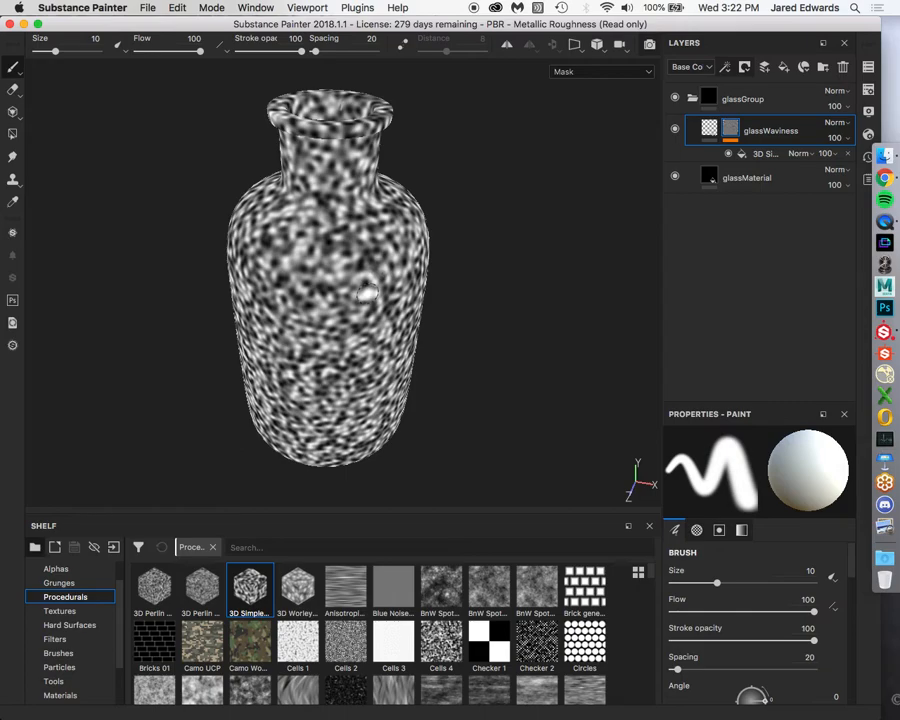
Set the 3D Simplex Noise mask fill's balance to 0.54, contrast to 0 and noise scale to 6.27
left_click(770, 155)
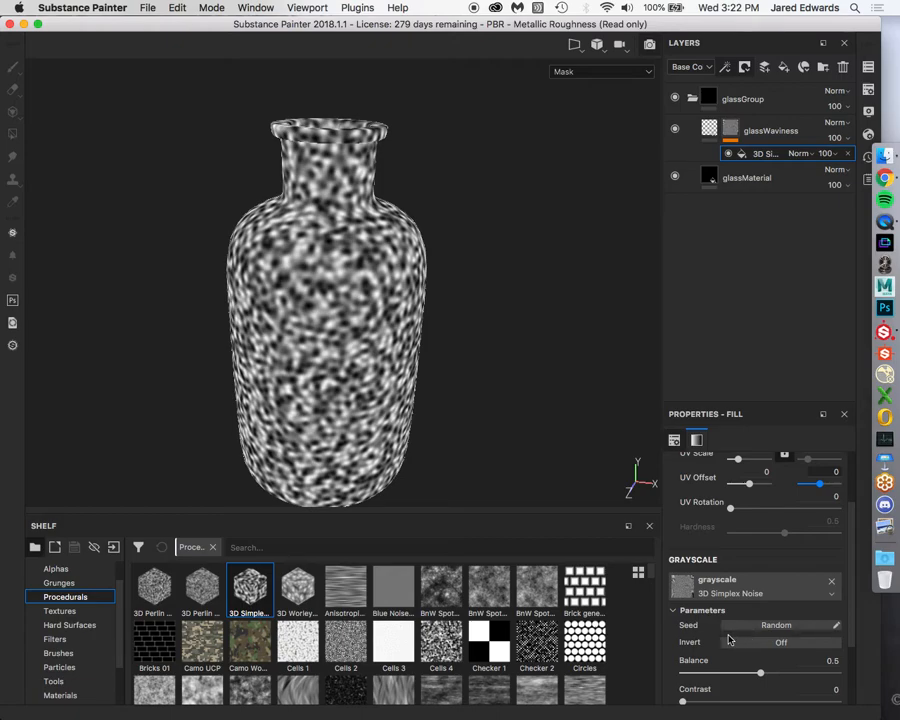
scroll(729, 640, "down", 4)
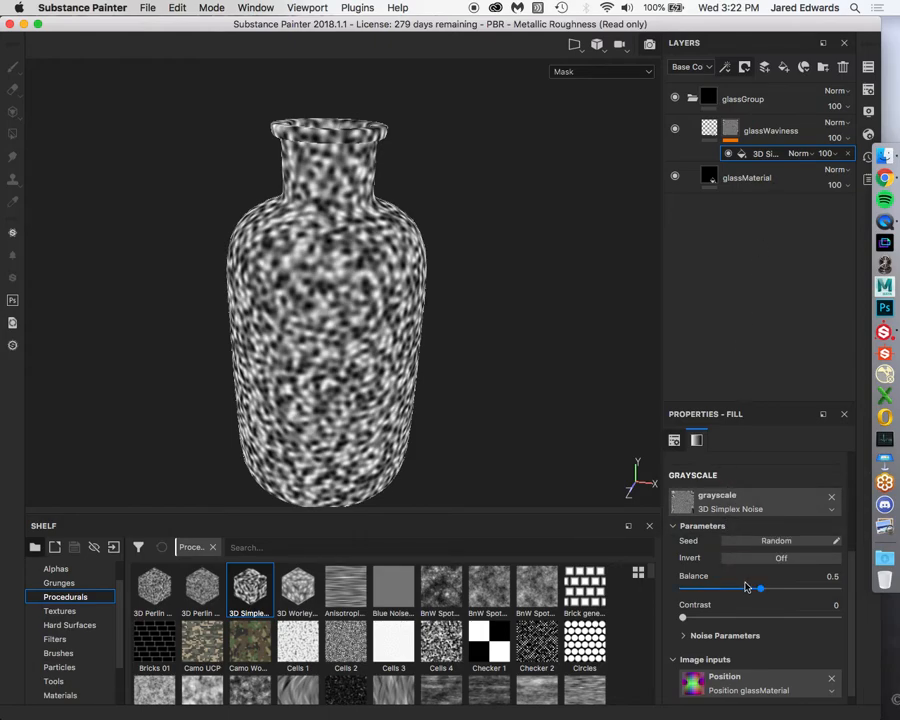
mouse_move(749, 592)
left_mouse_down()
mouse_move(719, 592)
mouse_move(775, 590)
mouse_move(766, 589)
left_mouse_up()
left_click_drag(683, 617, 627, 622)
left_click(718, 636)
scroll(722, 625, "down", 3)
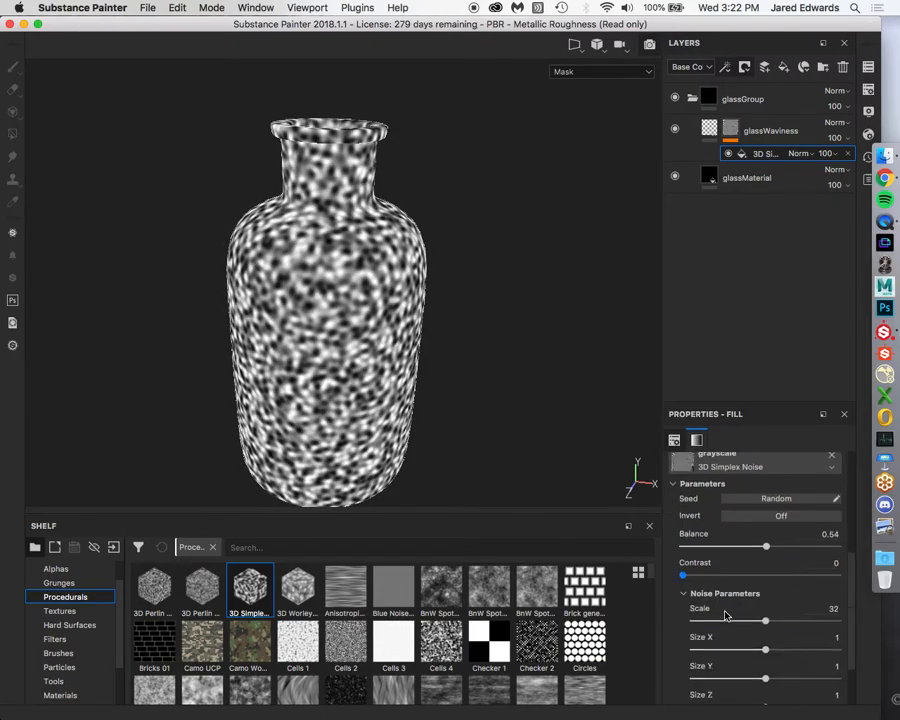
left_click_drag(765, 579, 706, 579)
Inspect the size and distribution of the mask noise around the bottle's neck and body
left_click_drag(354, 314, 392, 310, "alt")
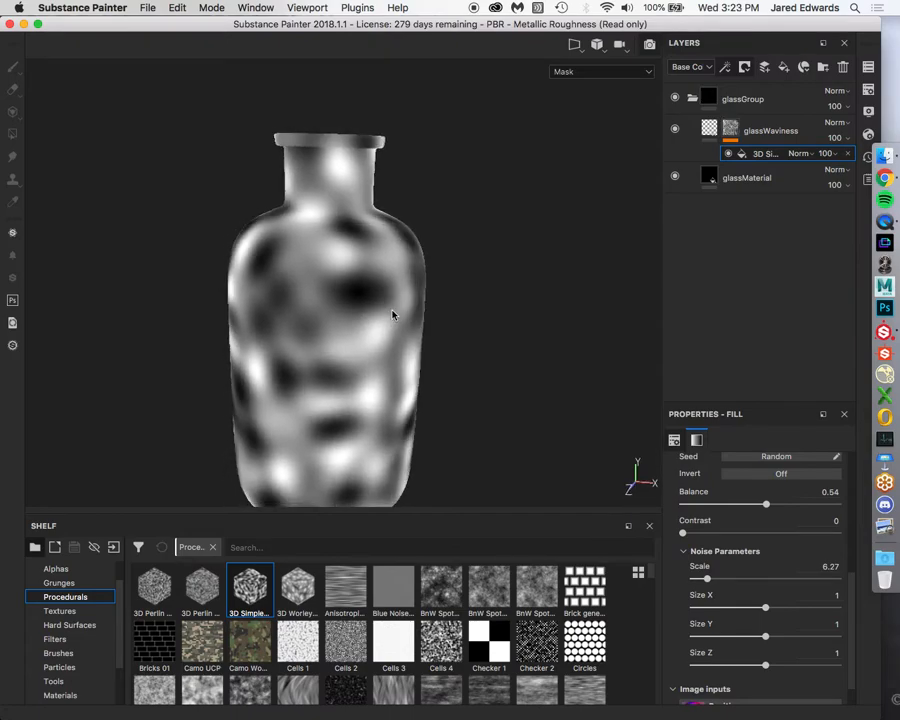
left_click_drag(392, 314, 460, 293, "alt")
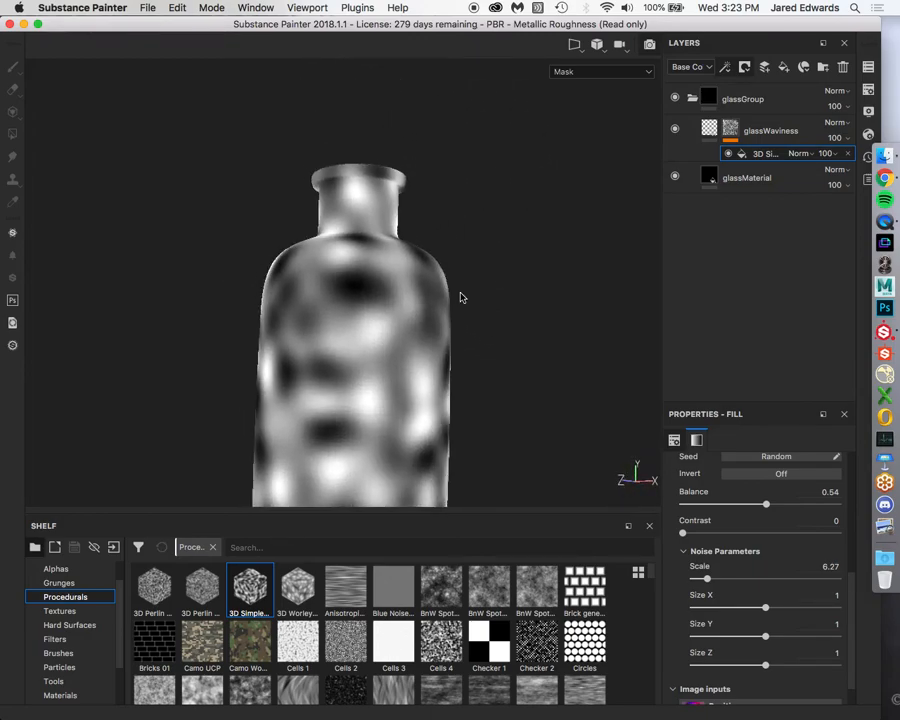
left_click_drag(440, 175, 295, 203, "alt")
right_click_drag(295, 203, 307, 245, "alt")
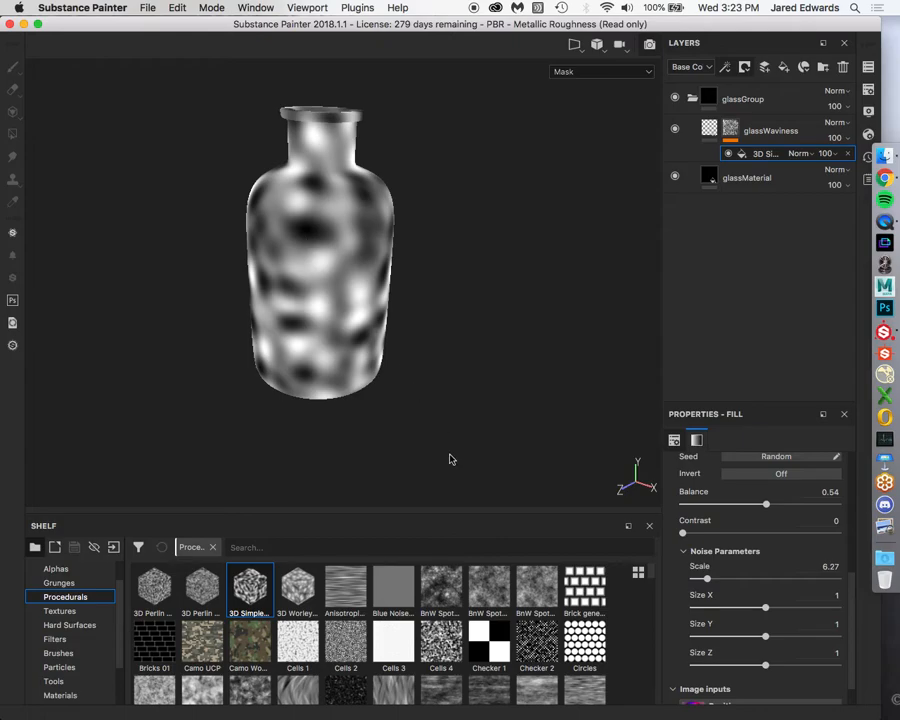
mouse_move(479, 597)
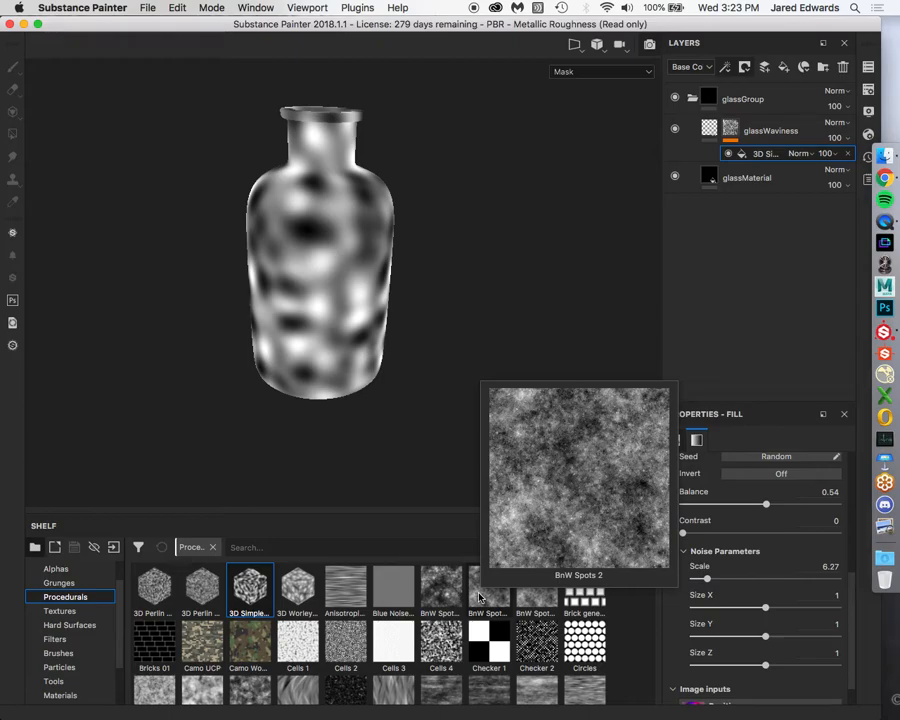
middle_click_drag(371, 198, 369, 243, "alt")
right_click_drag(369, 243, 381, 288, "alt")
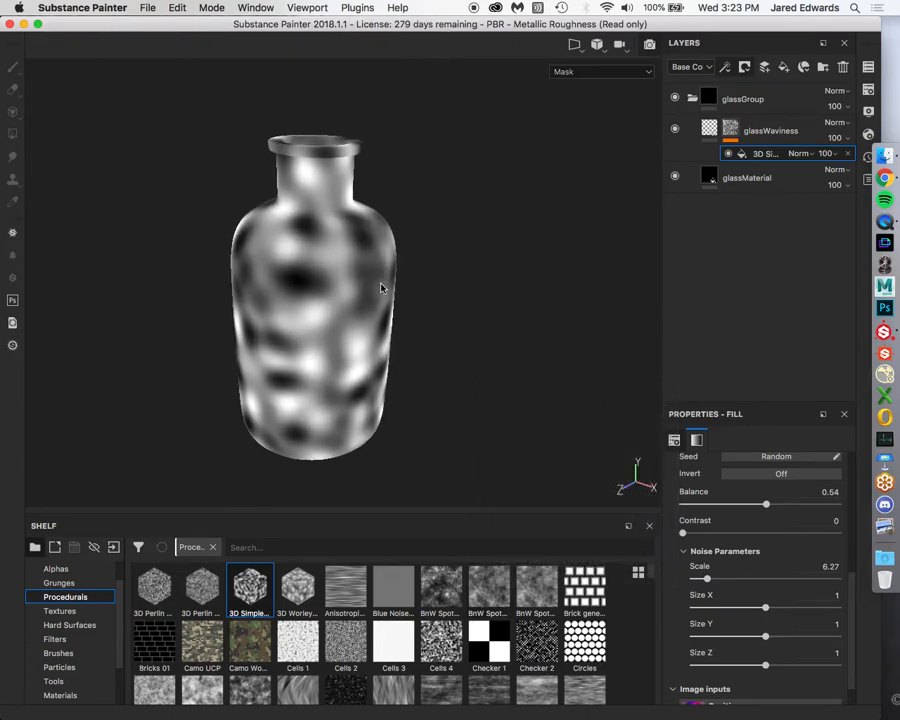
Set the glassWaviness layer's height to 0.18 for subtle surface waviness on the bottle
left_click(712, 132)
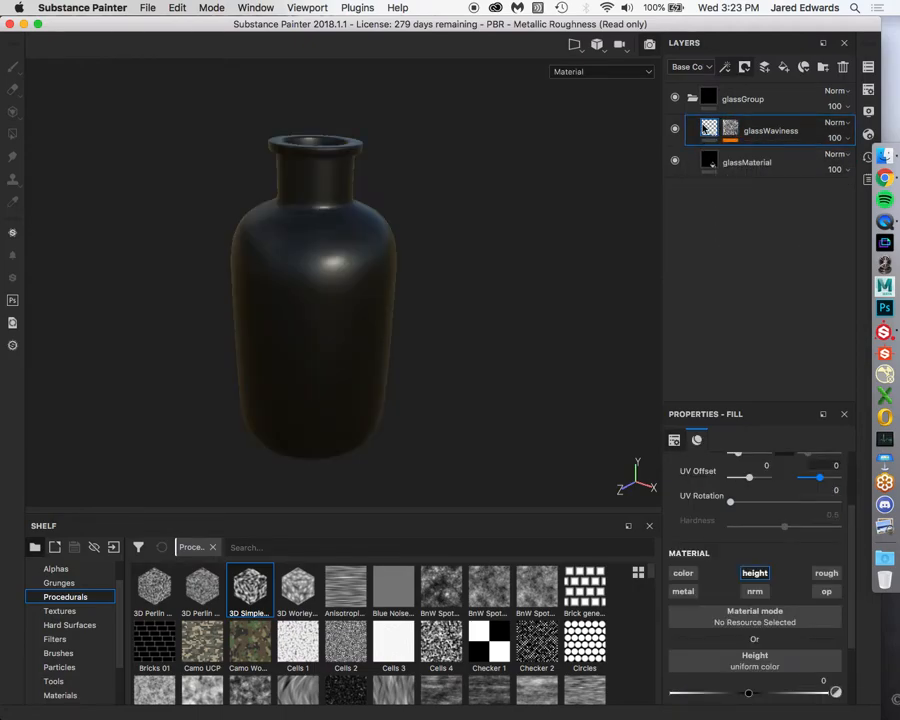
scroll(700, 614, "down", 3)
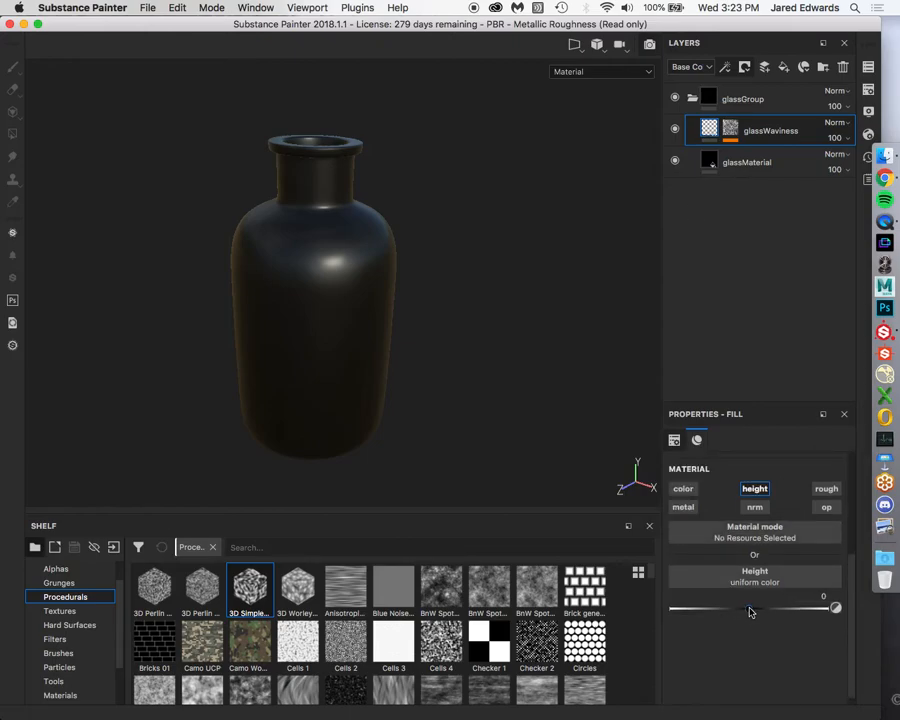
mouse_move(750, 611)
left_mouse_down()
mouse_move(763, 611)
mouse_move(731, 611)
mouse_move(771, 611)
mouse_move(728, 610)
mouse_move(785, 617)
mouse_move(765, 613)
mouse_move(832, 605)
left_mouse_up()
left_click_drag(490, 405, 465, 422, "alt")
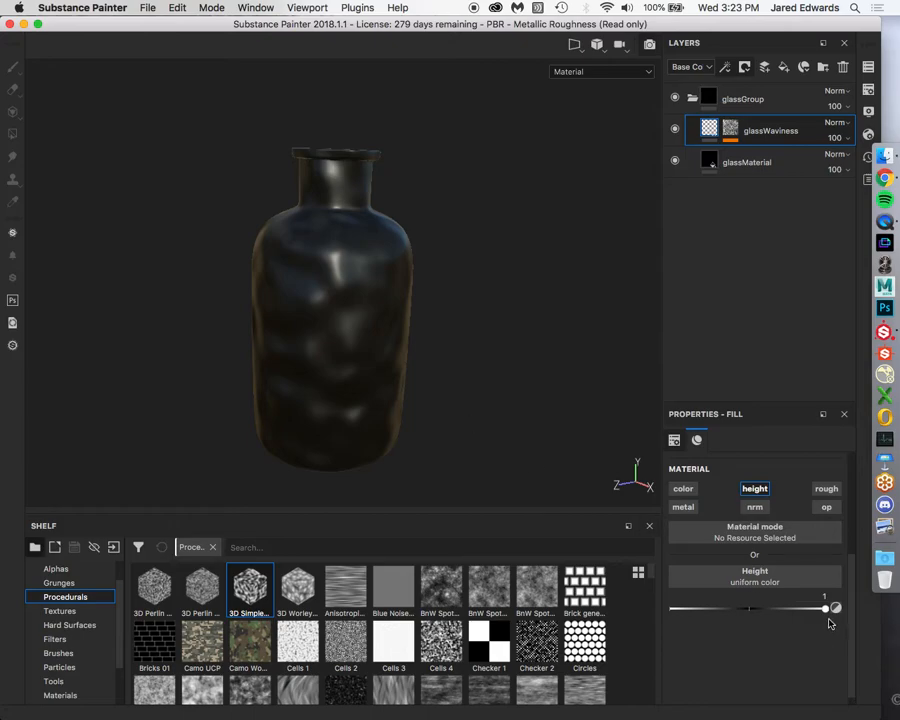
mouse_move(820, 610)
left_mouse_down()
mouse_move(731, 607)
mouse_move(766, 617)
left_mouse_up()
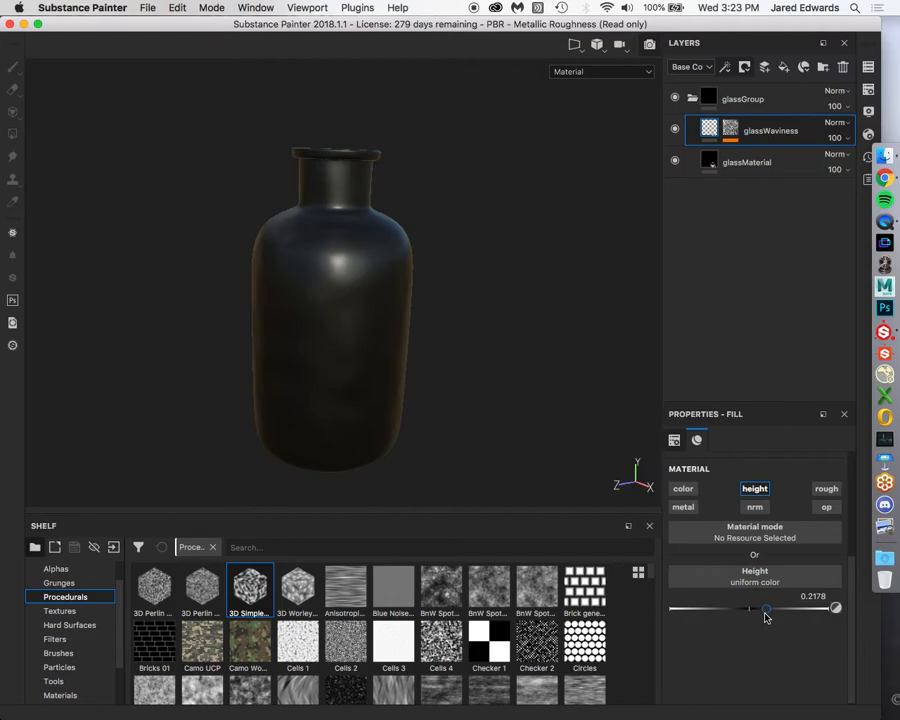
left_click_drag(378, 346, 556, 463, "alt")
left_click(809, 595)
type("0.1")
left_click_drag(588, 394, 477, 279, "alt")
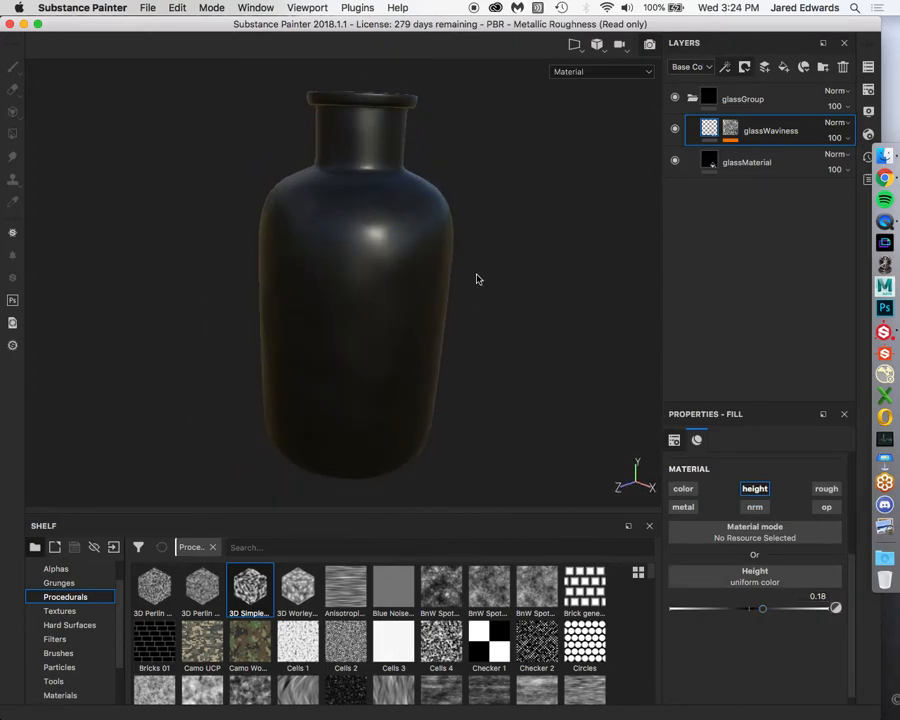
left_click(733, 133)
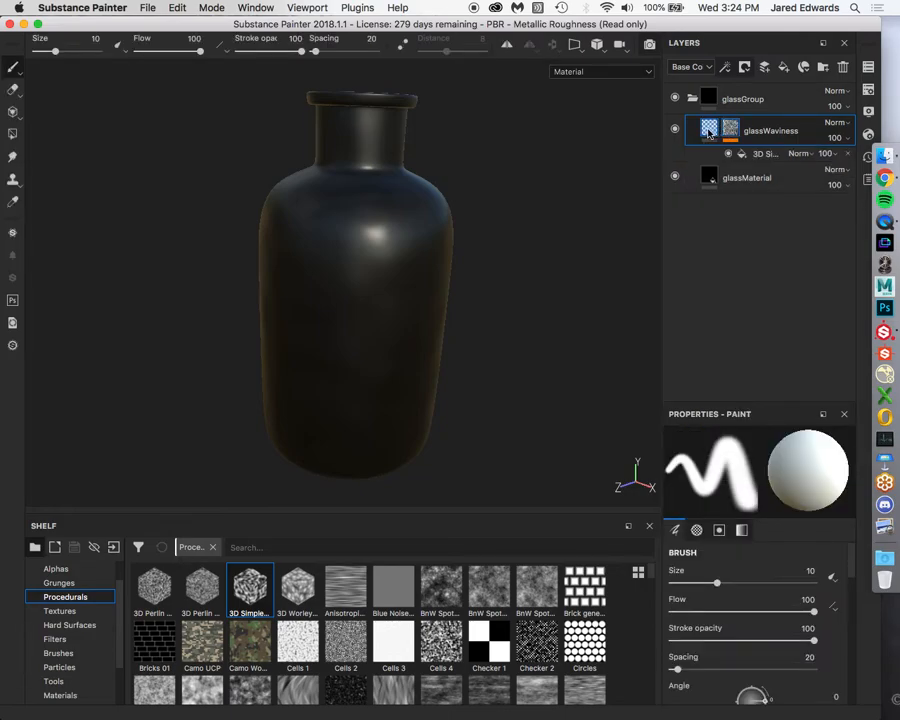
left_click(708, 130)
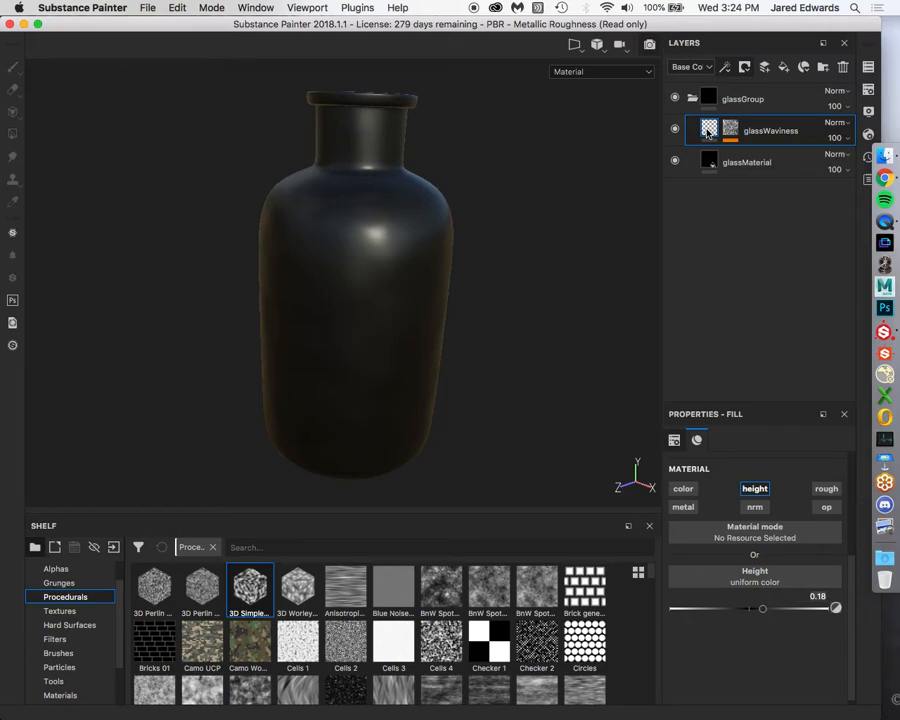
Add a fill layer above glassWaviness and name it glassScratches
left_click(785, 67)
double_click(742, 129)
type("glassScratches")
key("Return")
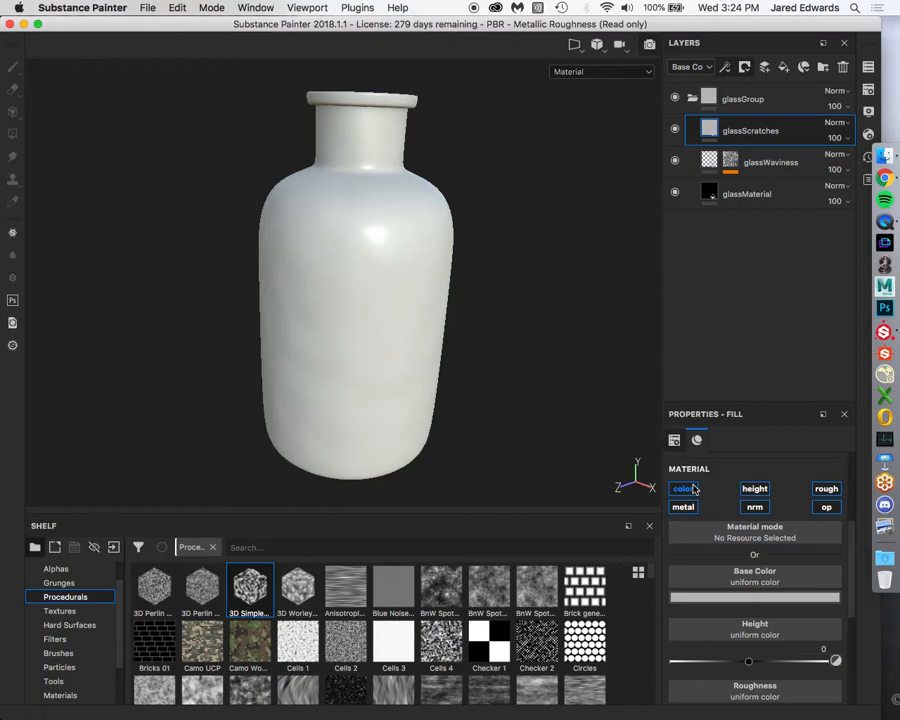
Limit the glassScratches layer's material to the height and roughness channels only
left_click(686, 489)
left_click(686, 508)
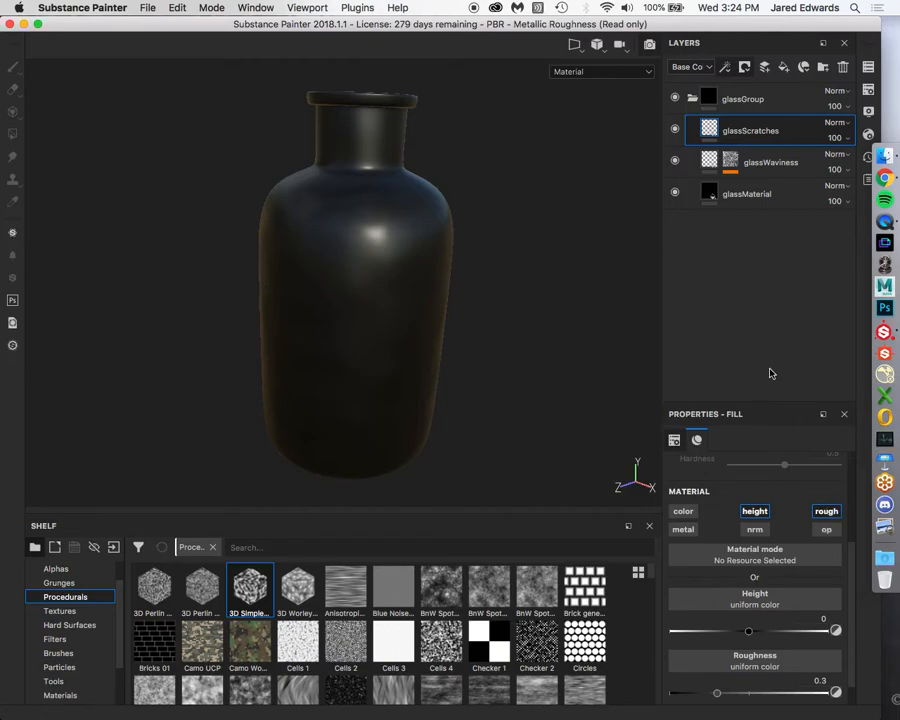
scroll(762, 582, "up", 2)
scroll(762, 582, "up", 5)
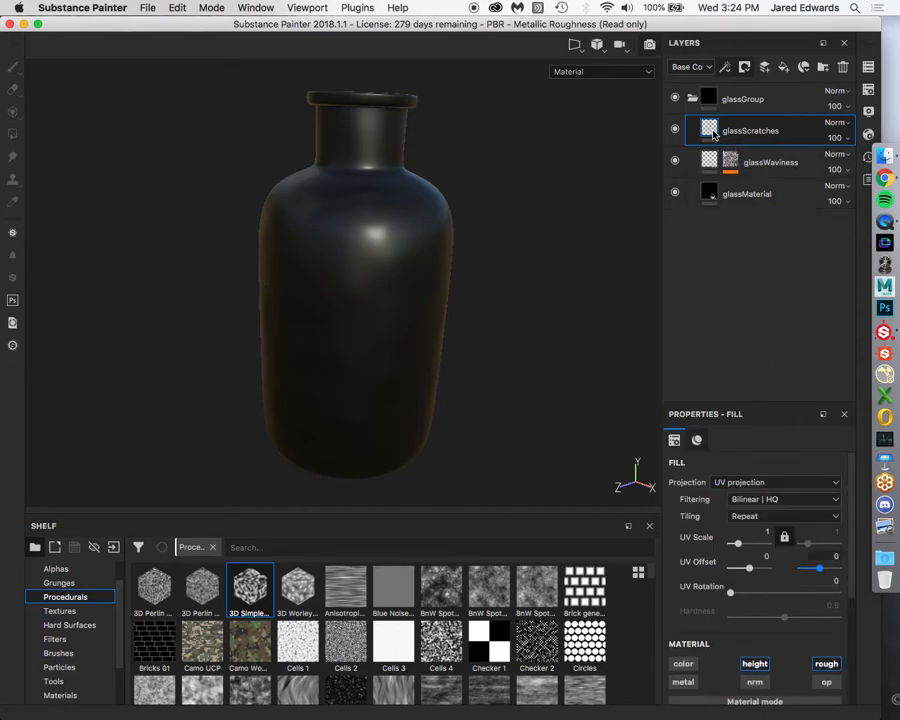
Add a mask to the glassScratches layer and put a fill effect in it
left_click(744, 67)
left_click(752, 96)
left_click(725, 67)
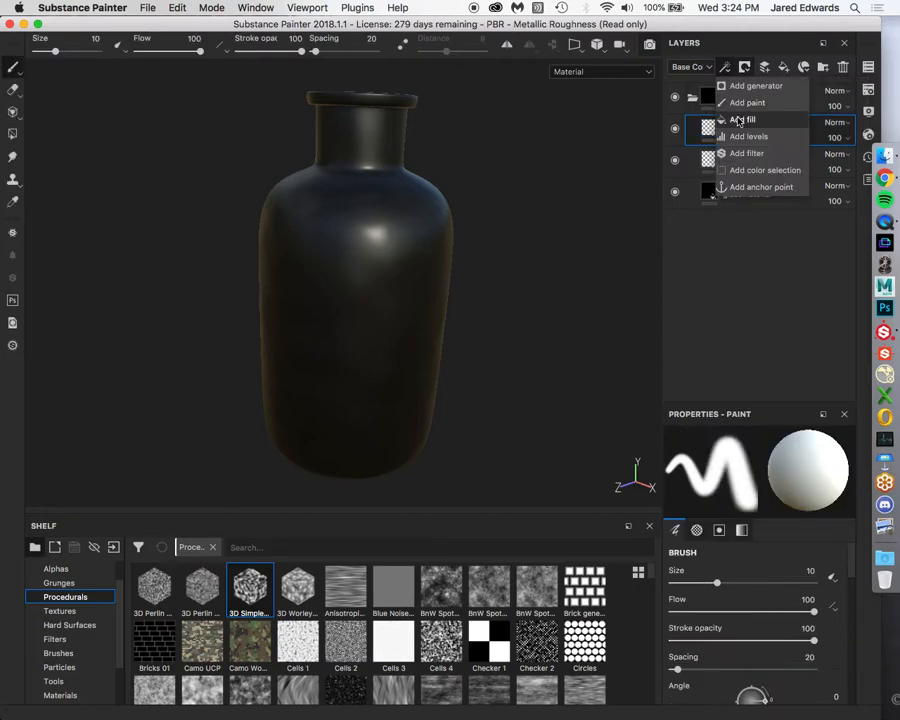
left_click(738, 120)
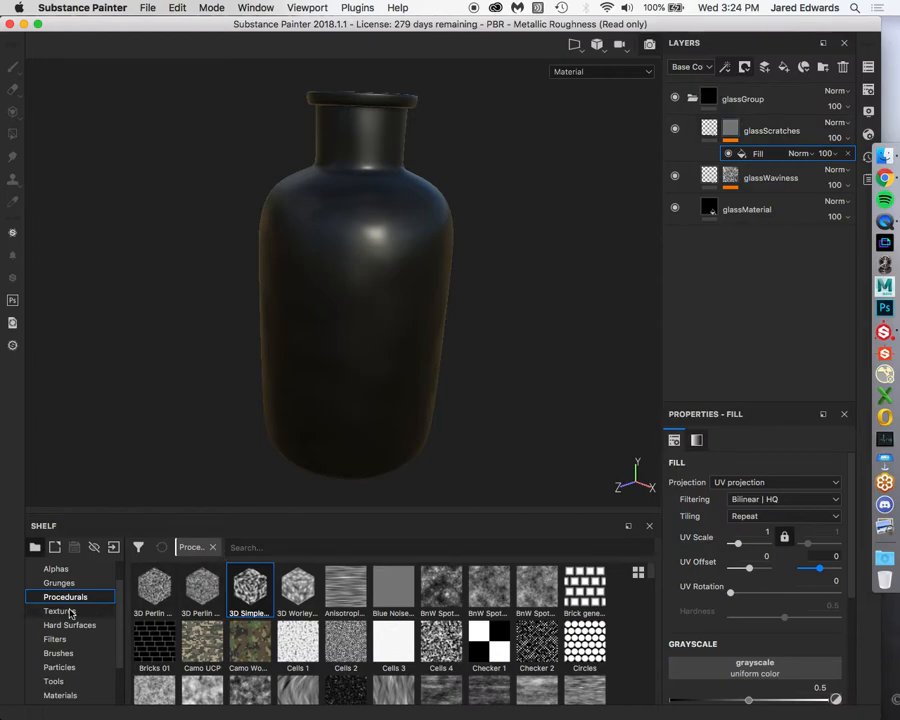
Search the grunge textures for "scratch" and preview Grunge Dirt Scratched and Grunge Dirt Scratchy
left_click(59, 583)
left_click(253, 548)
type("scratches")
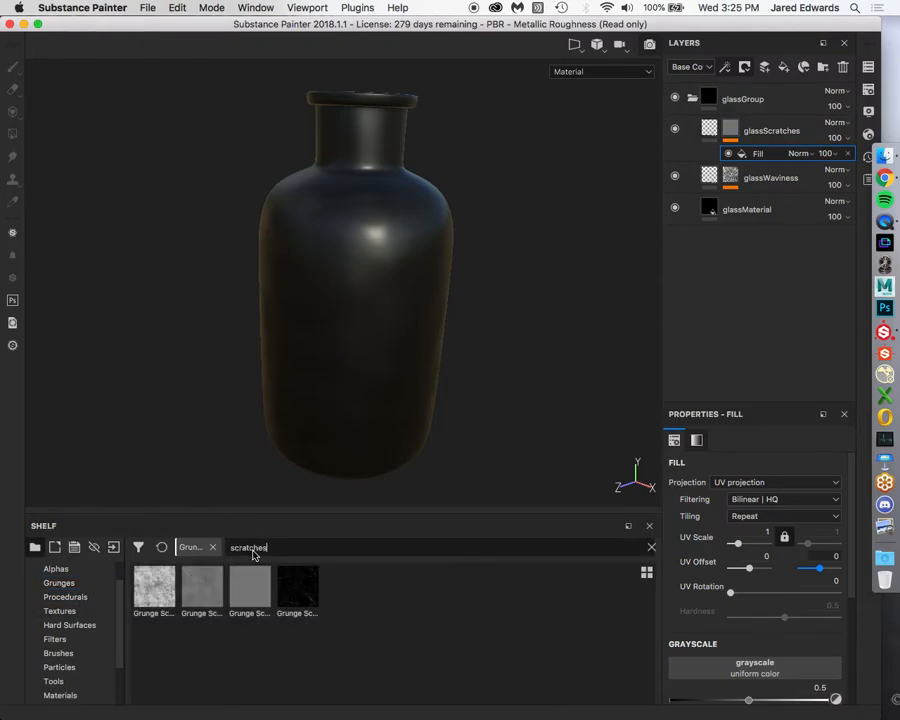
key("BackSpace")
key("BackSpace")
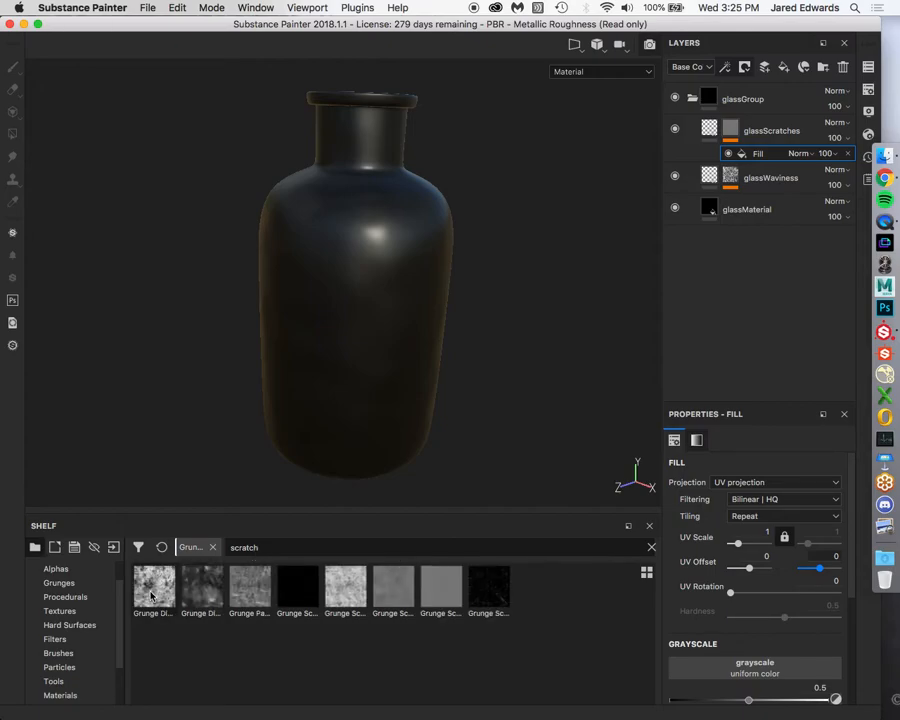
mouse_move(151, 596)
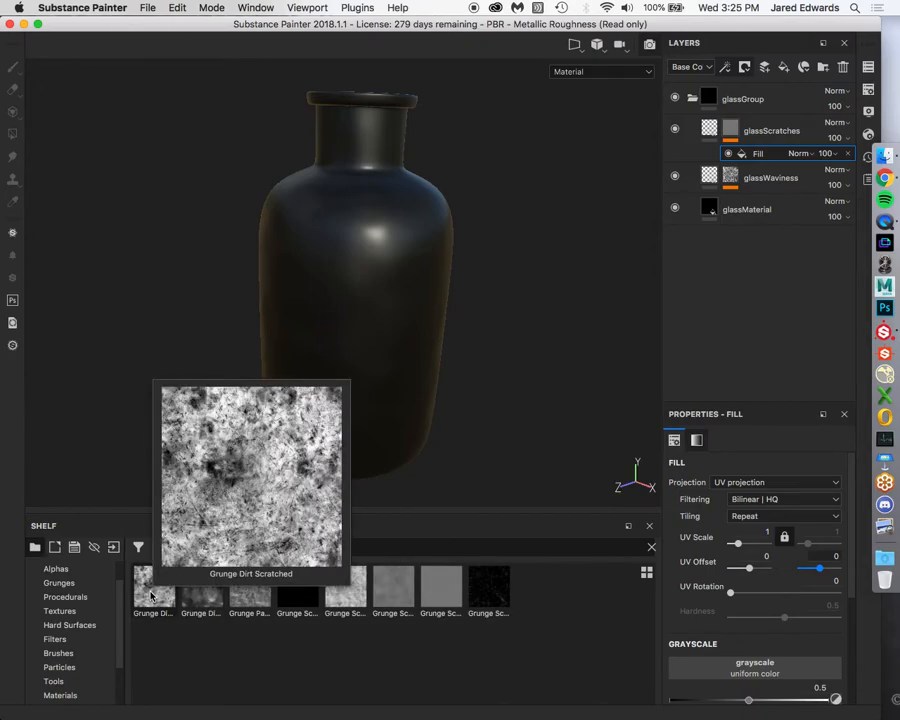
mouse_move(189, 596)
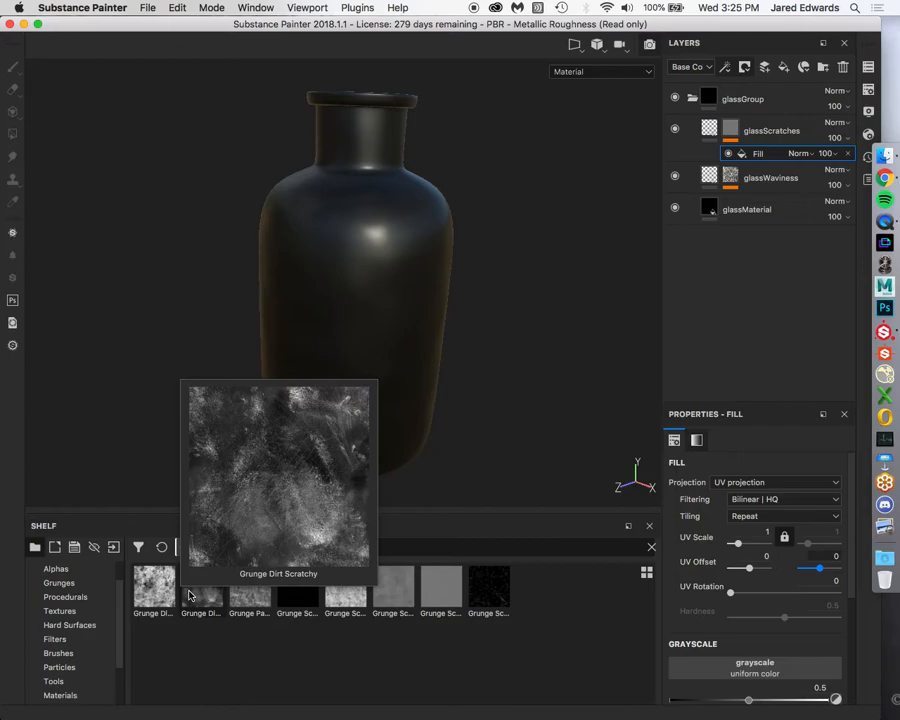
double_click(443, 547)
type("sandpa")
key("BackSpace")
key("BackSpace")
key("BackSpace")
key("BackSpace")
key("BackSpace")
key("BackSpace")
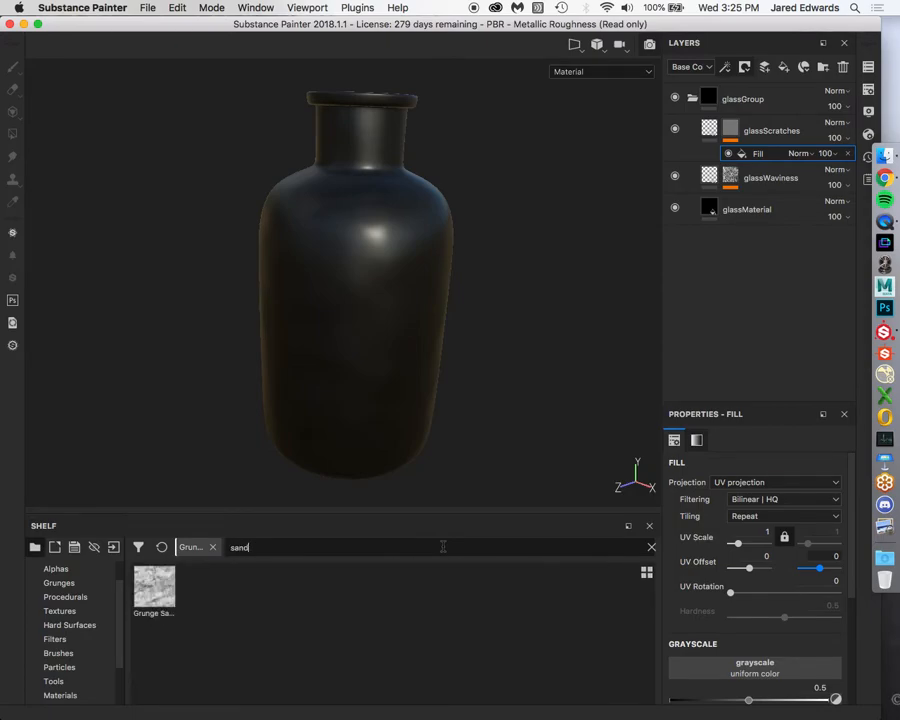
Search the grunges for "scratches" and assign Grunge Scratches Rough to the mask fill's grayscale
type("scratches")
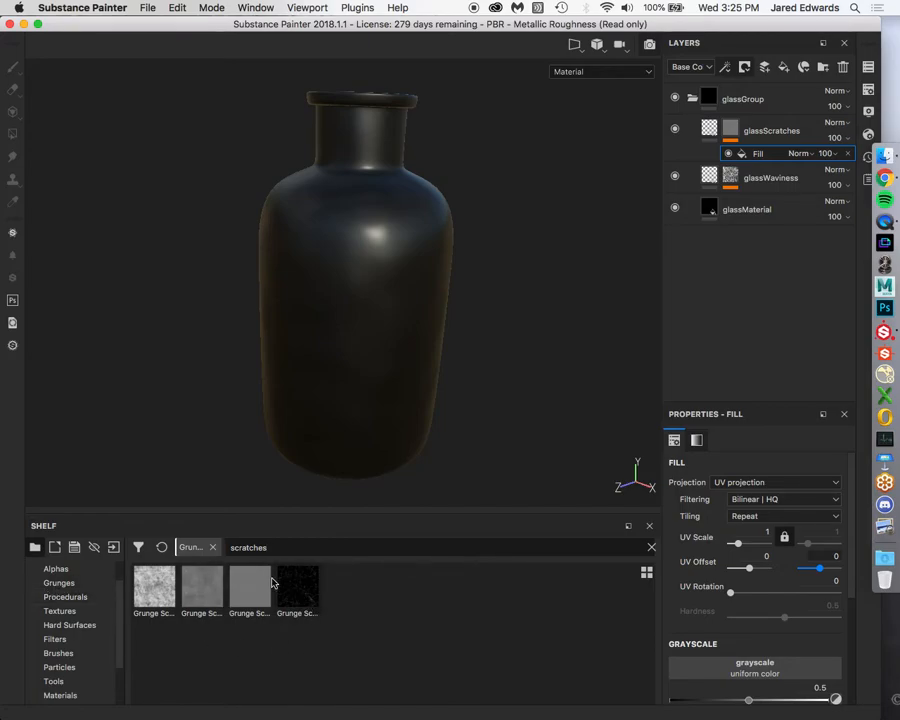
mouse_move(285, 588)
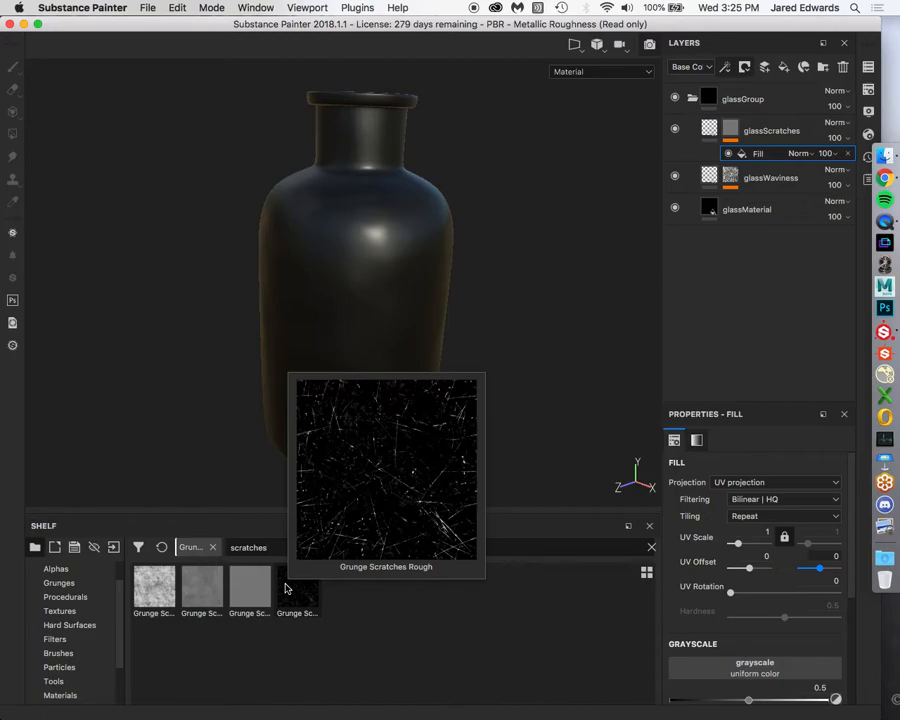
mouse_move(240, 591)
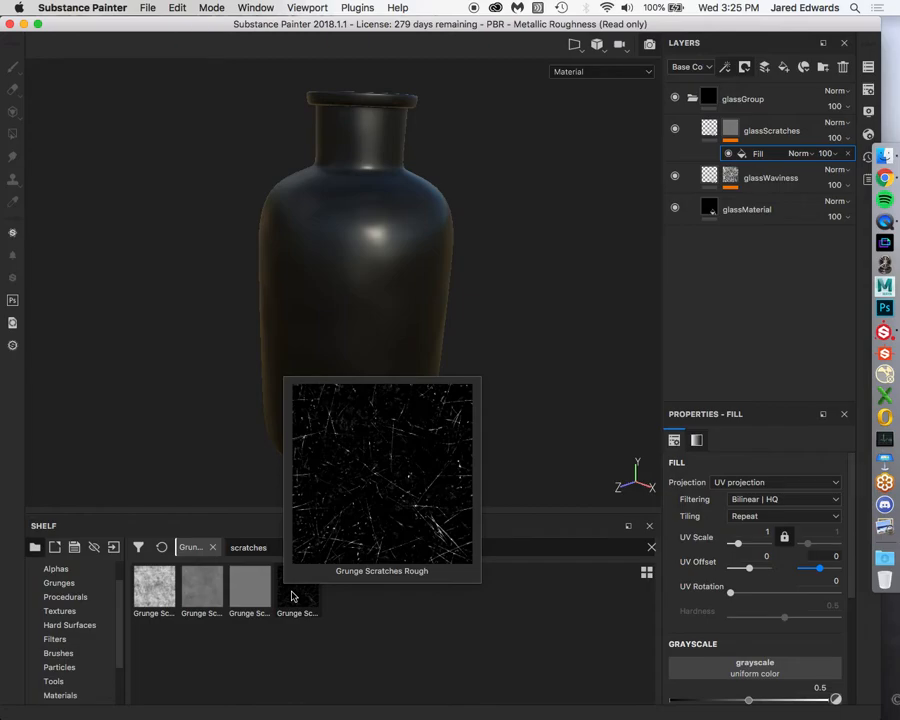
left_click_drag(291, 596, 748, 671)
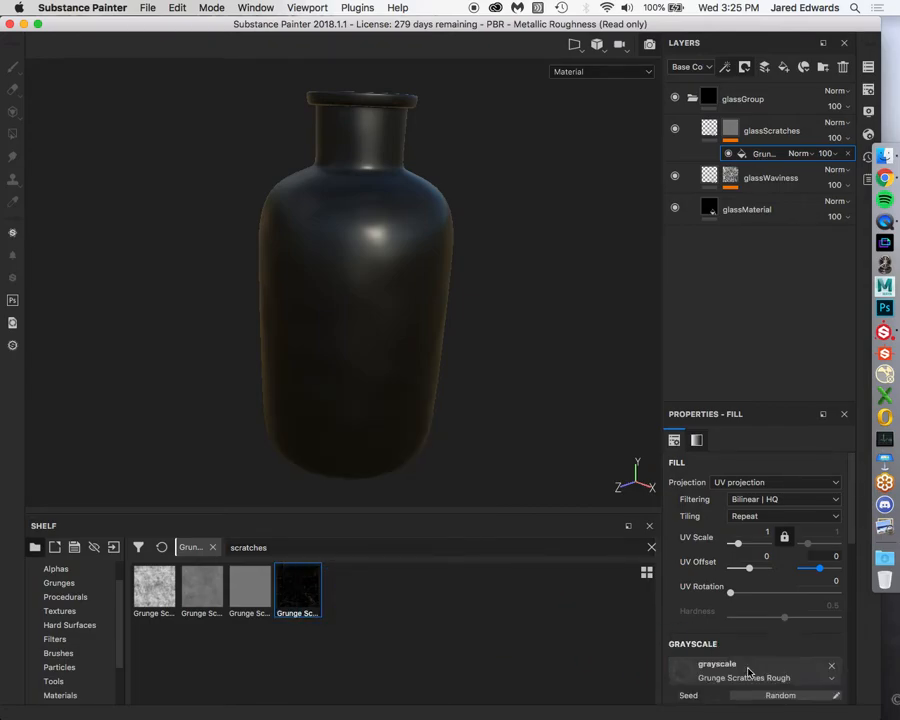
Display only the glassScratches mask on the bottle and examine the scratches' size and placement
left_click(731, 130, "alt")
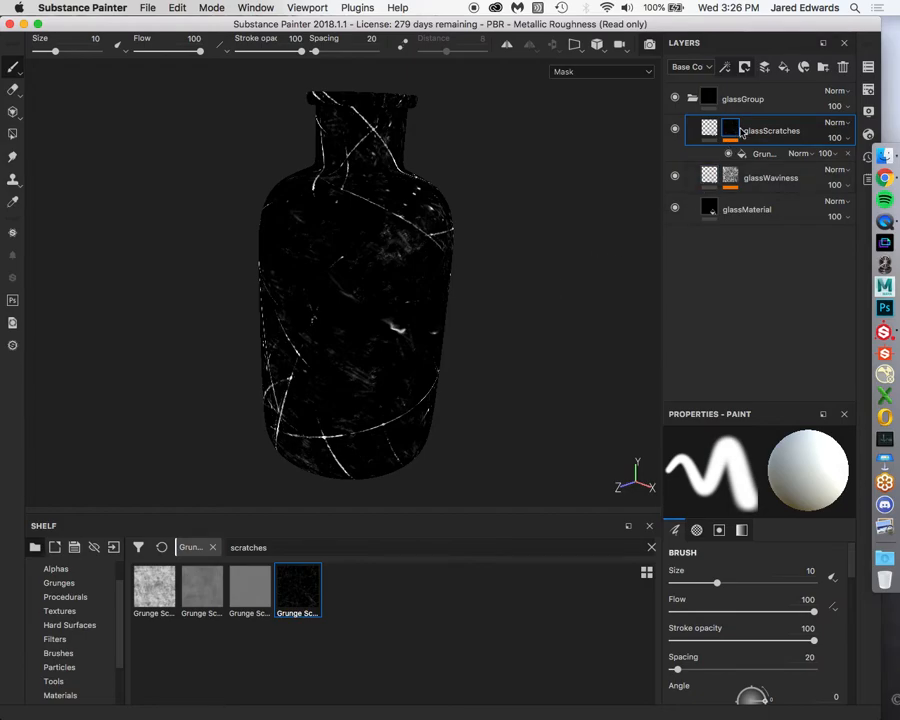
left_click_drag(435, 280, 480, 258, "alt")
scroll(478, 257, "down", 3)
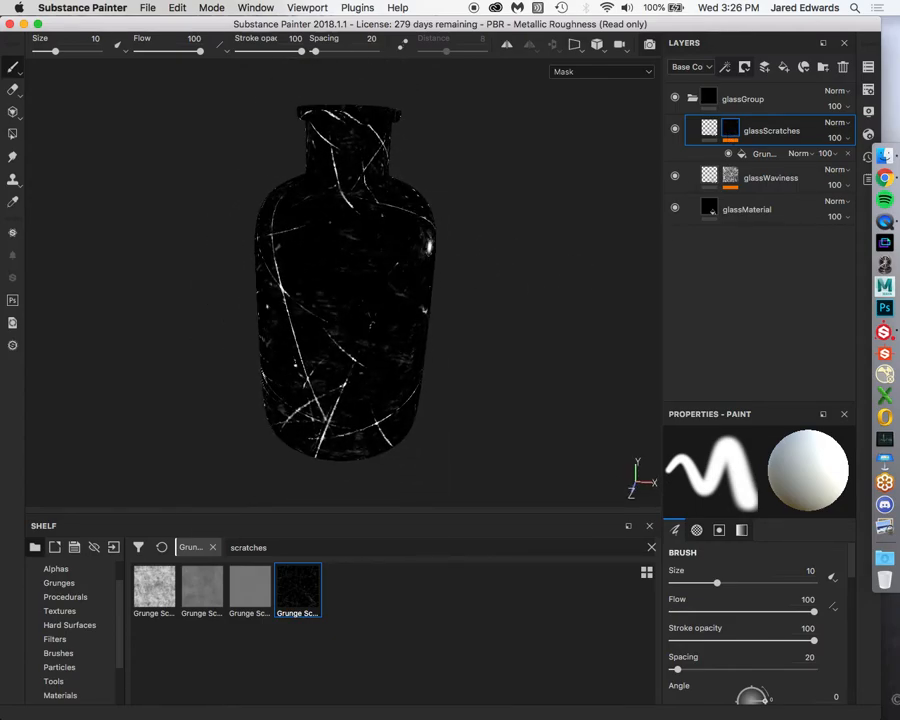
mouse_move(412, 204)
left_mouse_down("alt")
mouse_move(434, 211)
mouse_move(458, 195)
mouse_move(408, 200)
left_mouse_up("alt")
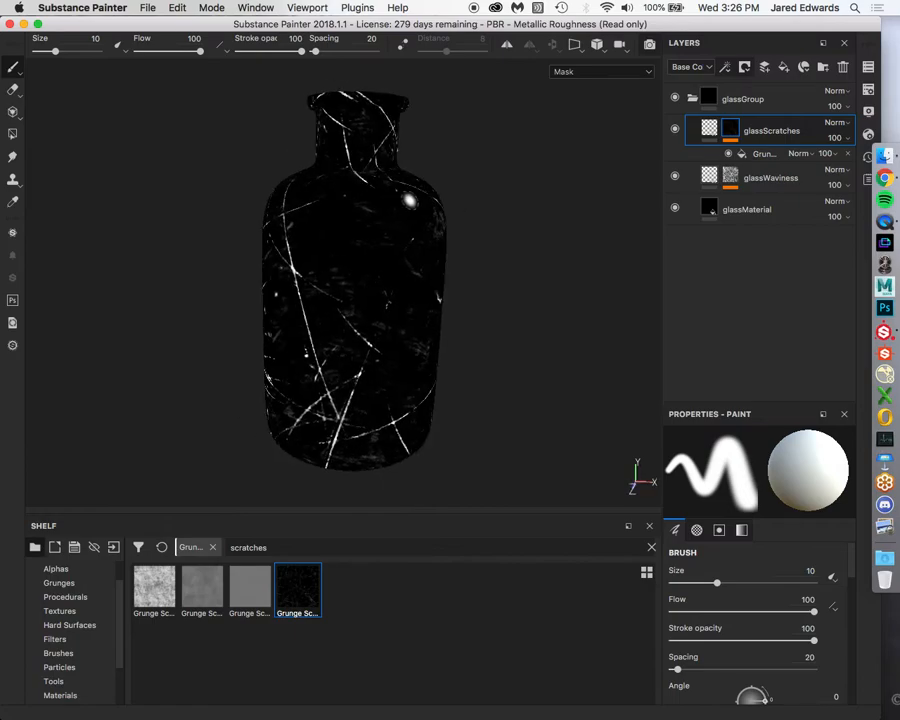
Set the Grunge Scratches Rough mask fill's UV scale to 3
left_click(758, 153)
scroll(738, 572, "down", 1)
scroll(736, 568, "up", 1)
scroll(740, 560, "down", 4)
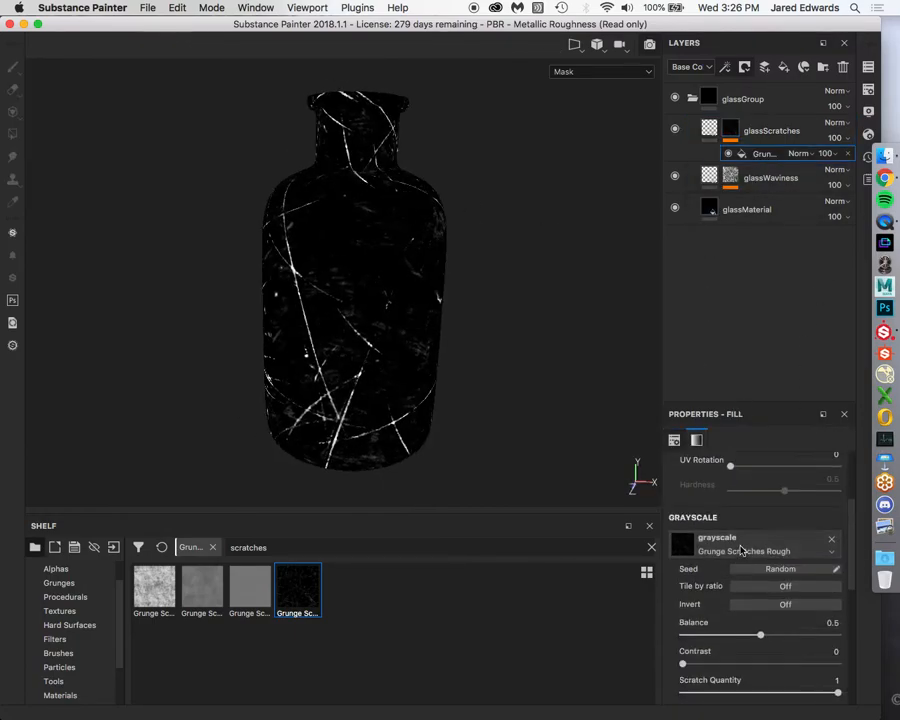
scroll(741, 551, "up", 4)
type("2")
key("Return")
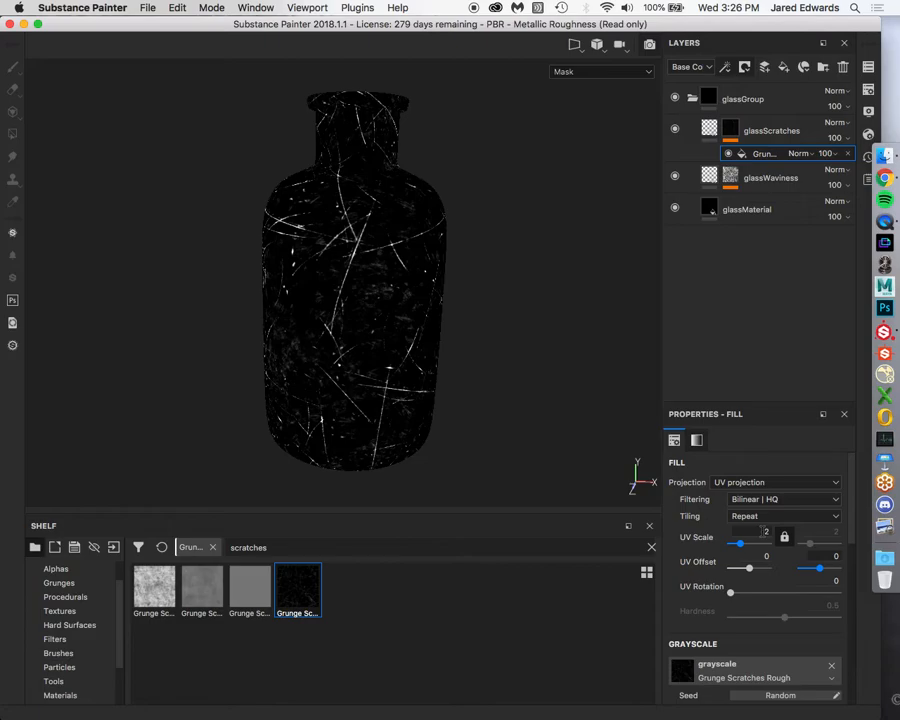
double_click(763, 532)
type("3")
key("Return")
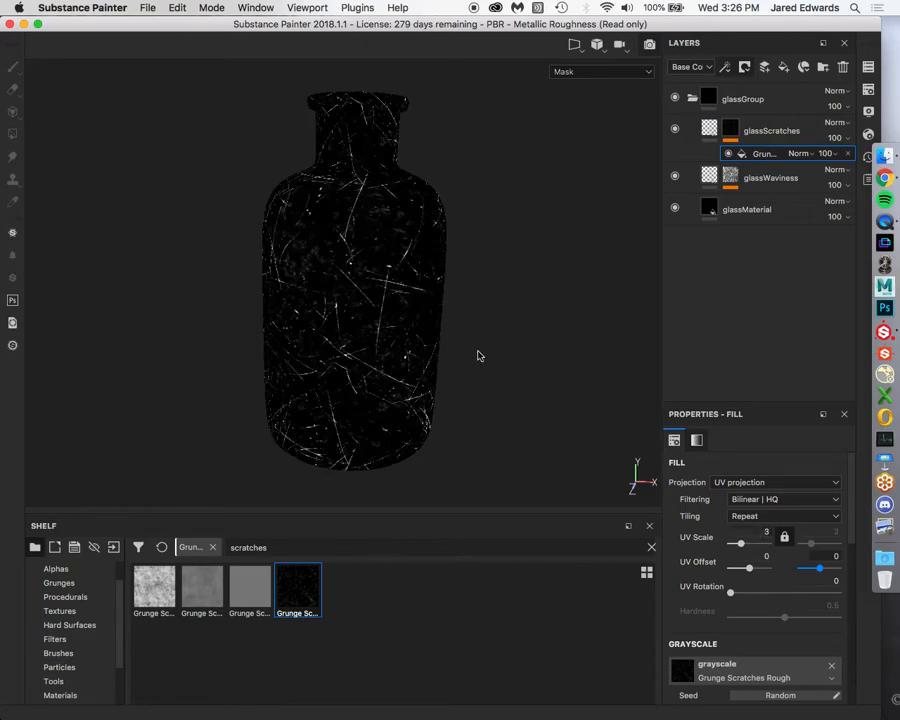
Set the scratch width of the Grunge Scratches Rough fill to 0.39 and check the thinner scratches up close
left_click_drag(478, 355, 459, 347, "alt")
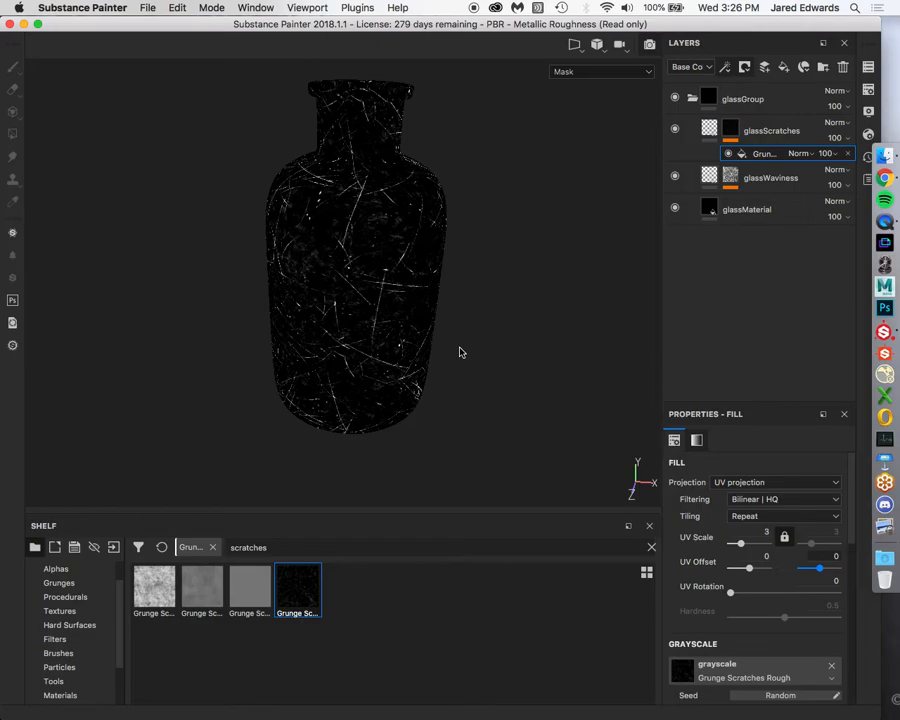
middle_click_drag(375, 244, 382, 251, "alt")
right_click_drag(382, 251, 398, 269, "alt")
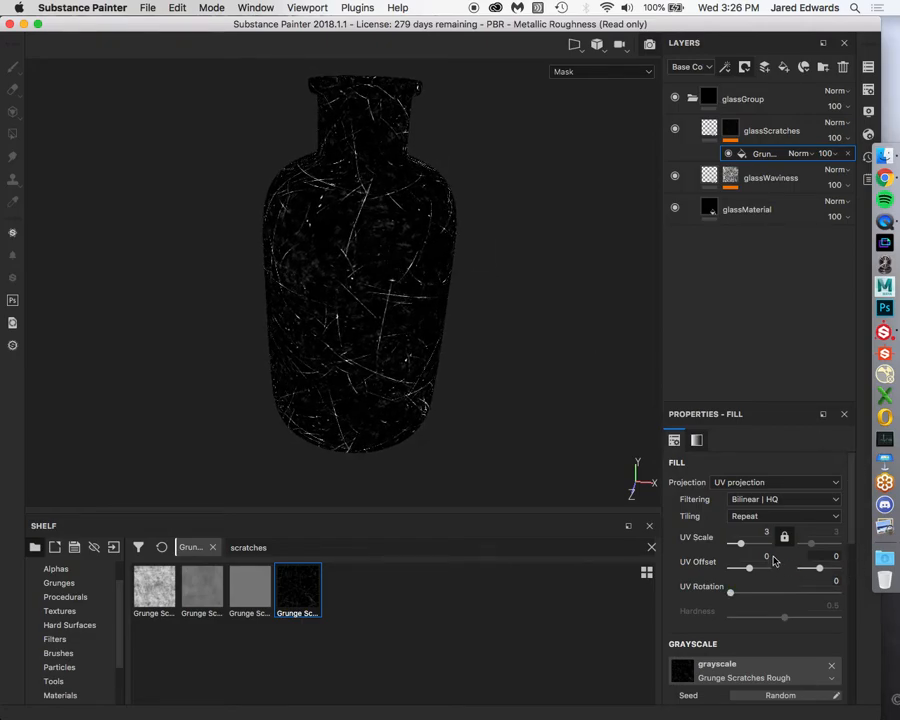
scroll(765, 540, "down", 5)
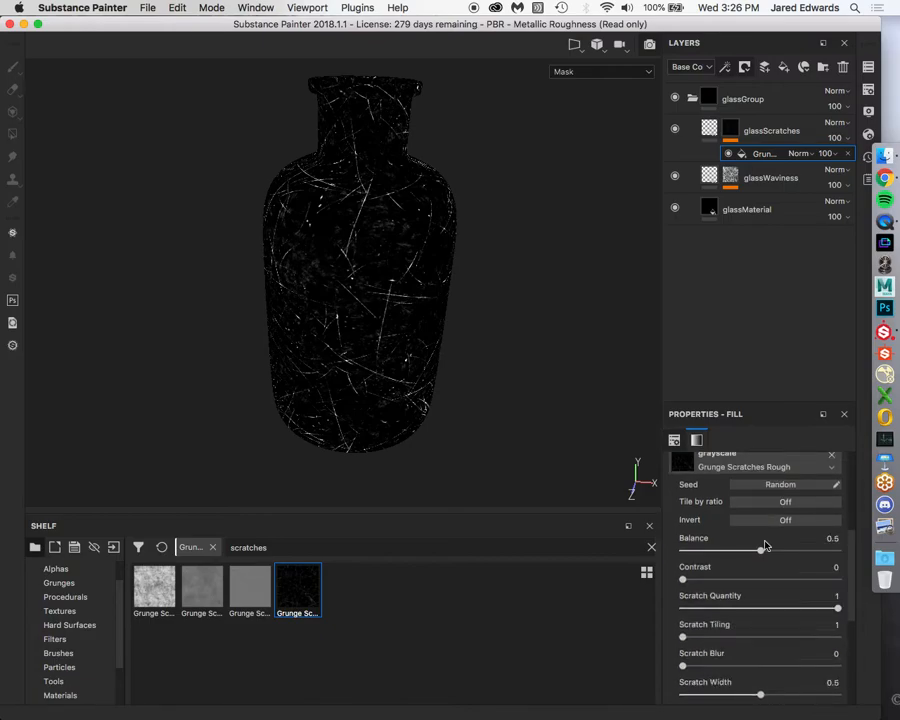
scroll(753, 630, "down", 2)
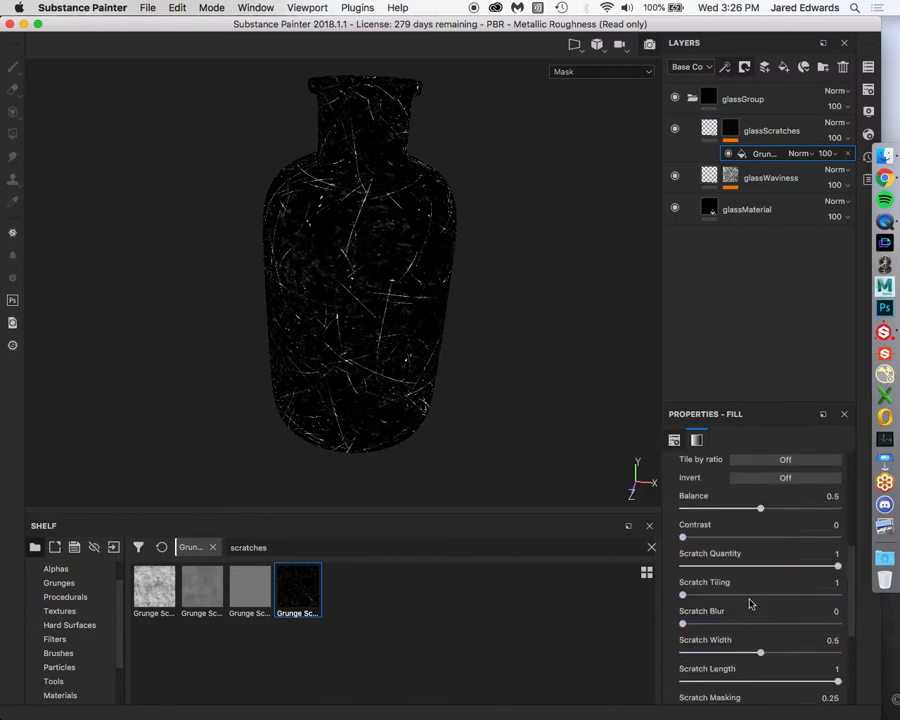
scroll(750, 603, "down", 2)
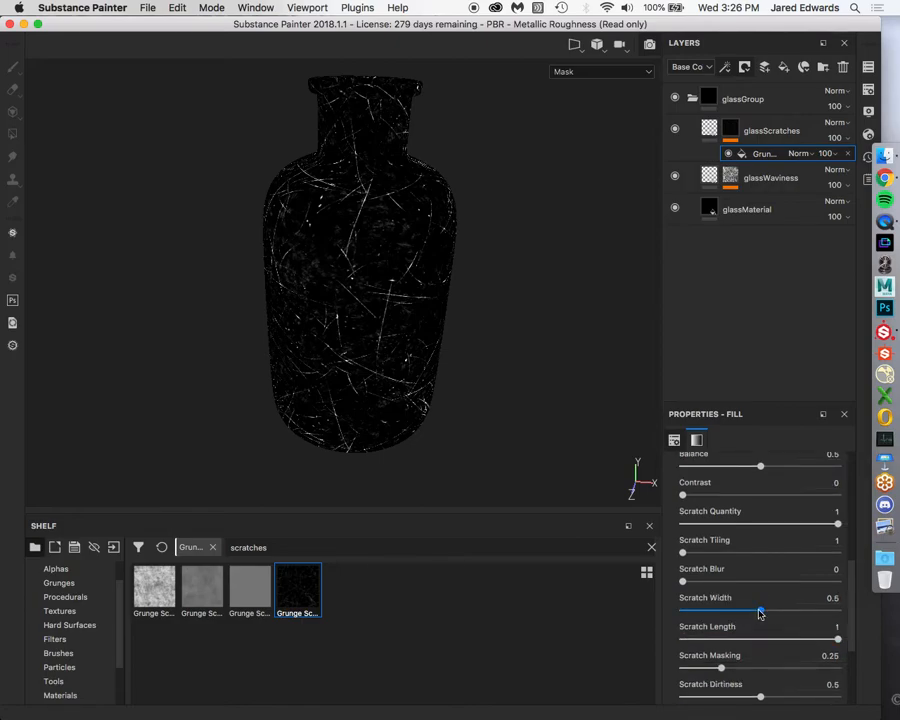
mouse_move(760, 613)
left_mouse_down()
mouse_move(816, 613)
mouse_move(743, 608)
left_mouse_up()
scroll(716, 650, "up", 3)
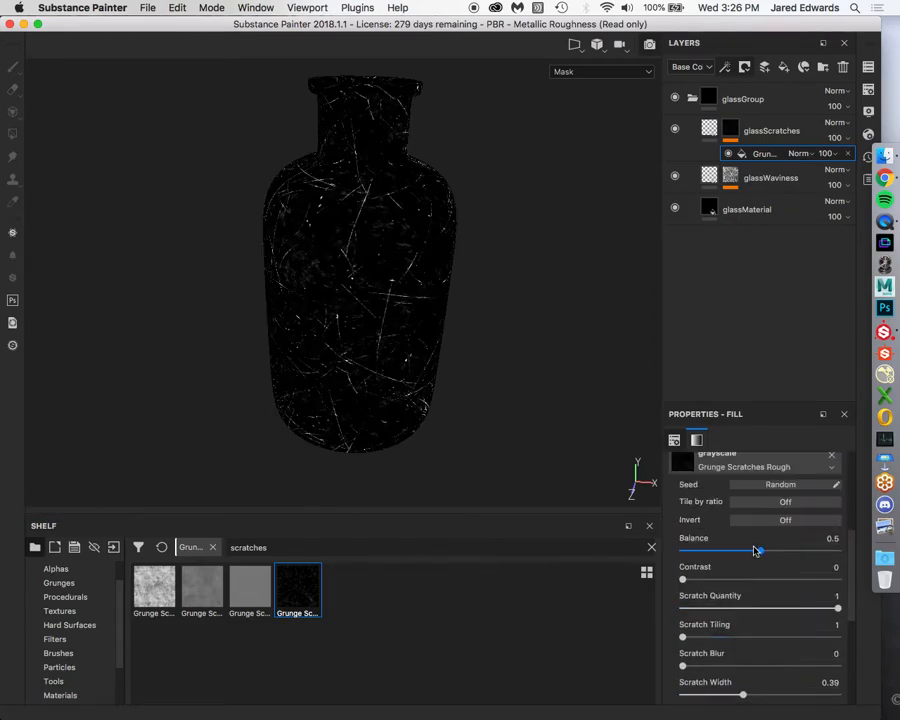
middle_click_drag(344, 190, 349, 201, "alt")
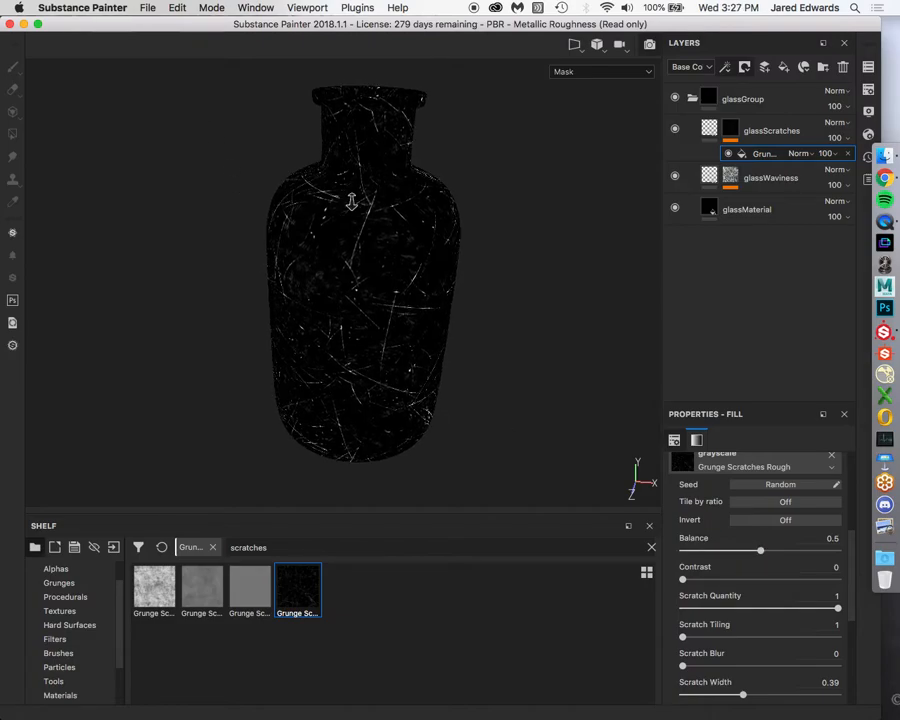
right_click_drag(349, 203, 418, 251, "alt")
middle_click_drag(414, 239, 406, 219, "alt")
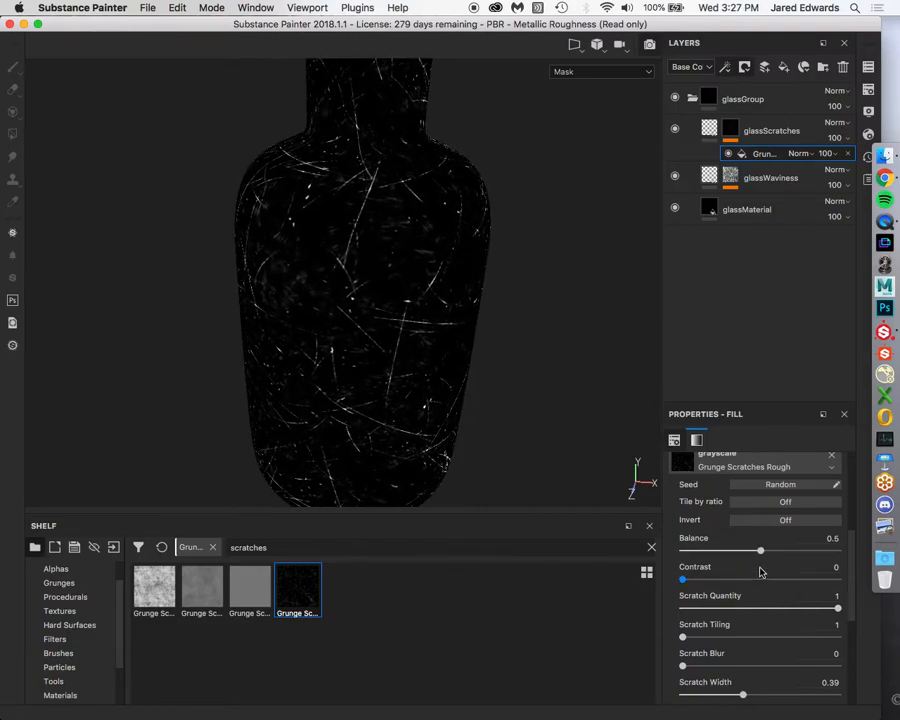
Set the balance of the Grunge Scratches Rough mask fill to 0.34 and check the scratch density on the bottle
left_click_drag(758, 550, 719, 551)
left_click_drag(550, 362, 478, 313, "alt")
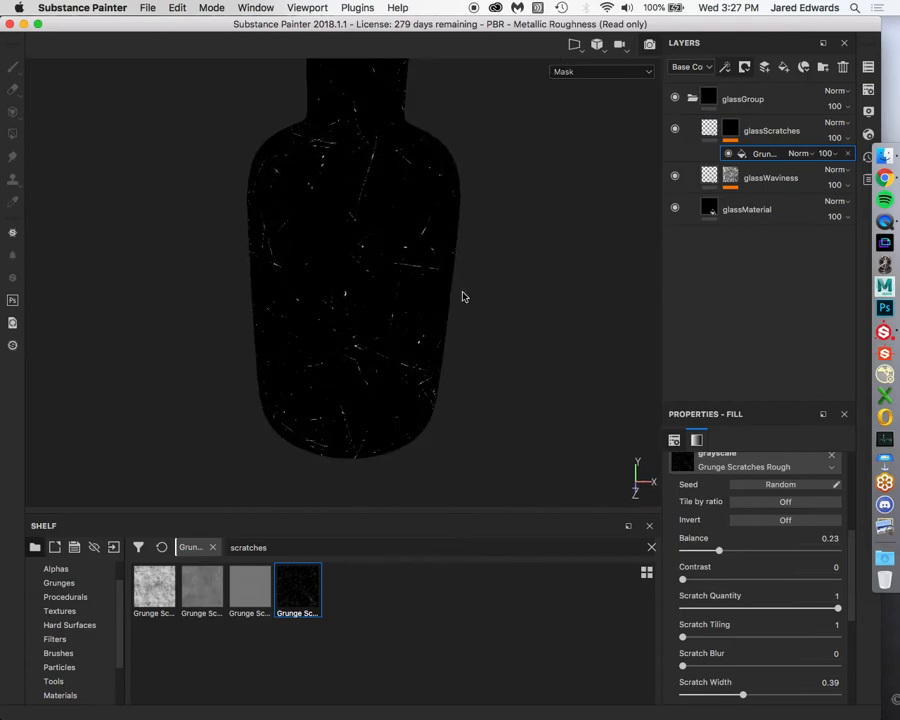
left_click_drag(432, 241, 356, 224, "alt")
mouse_move(718, 557)
left_mouse_down()
mouse_move(745, 553)
mouse_move(735, 551)
left_mouse_up()
left_click_drag(505, 382, 472, 366, "alt")
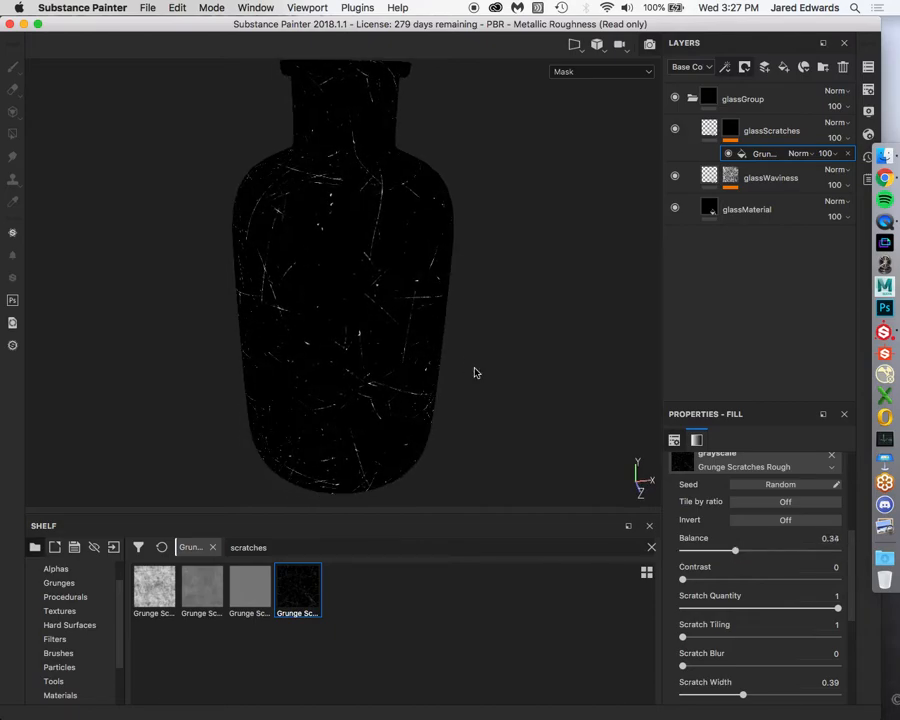
Set the glassScratches layer's uniform height to -0.0489 after testing the extreme value of -1 on the bottle
left_click(709, 131)
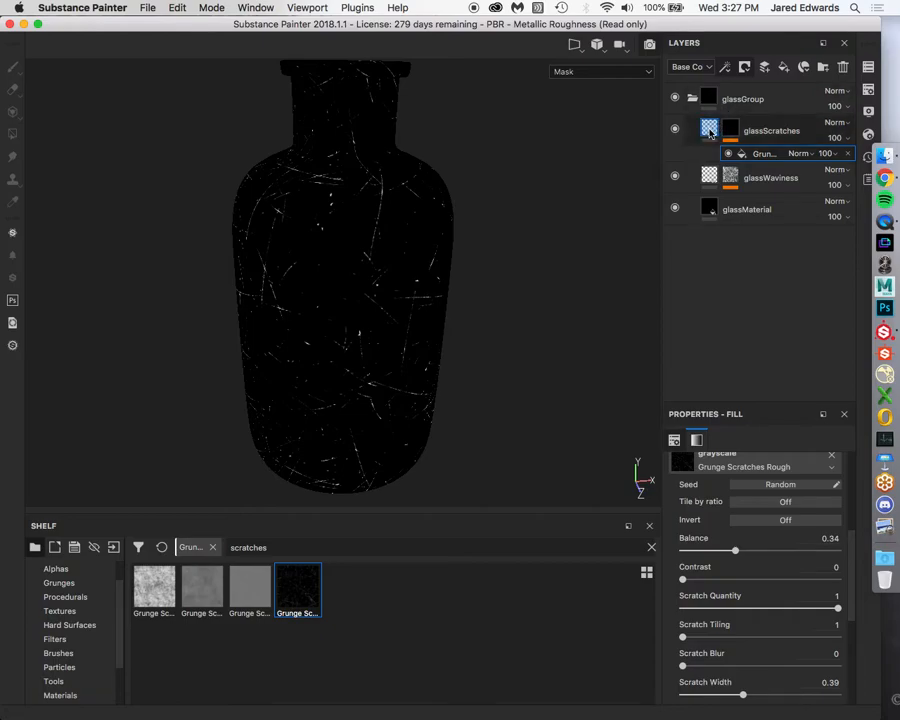
mouse_move(709, 131)
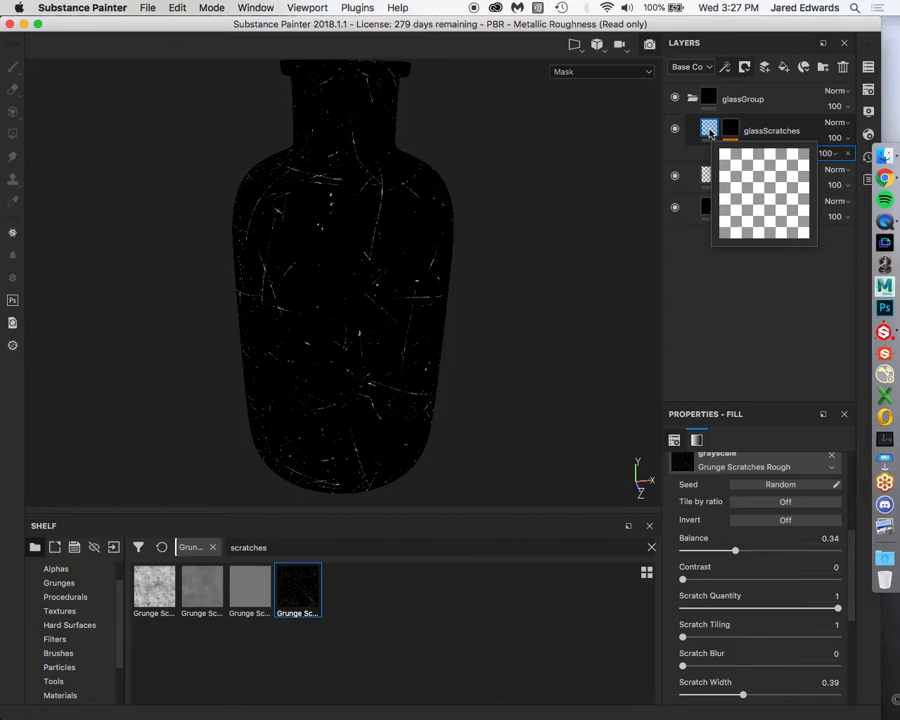
left_click(709, 131)
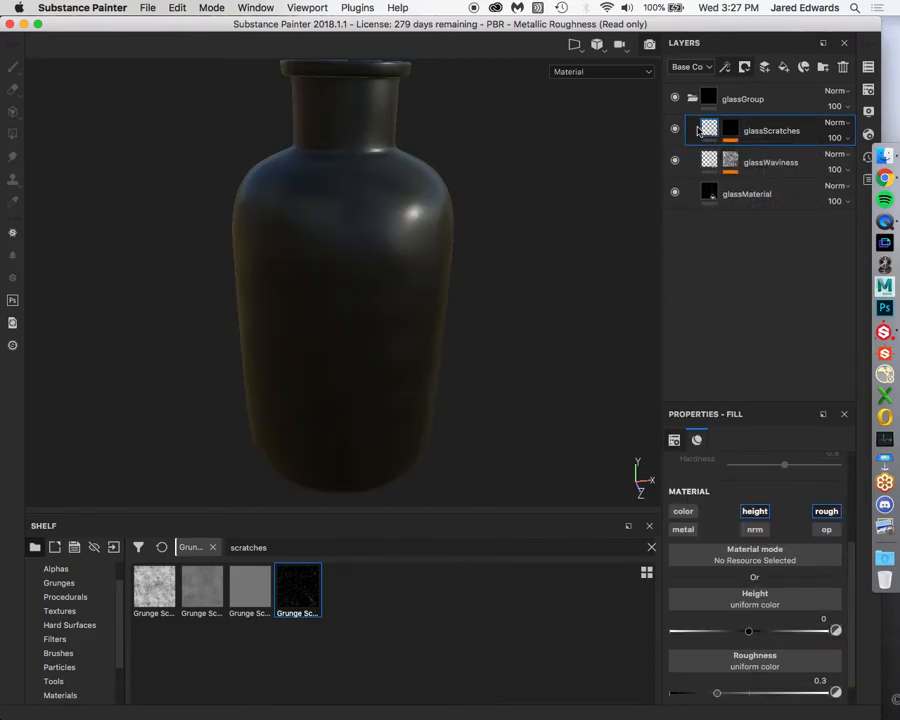
mouse_move(701, 133)
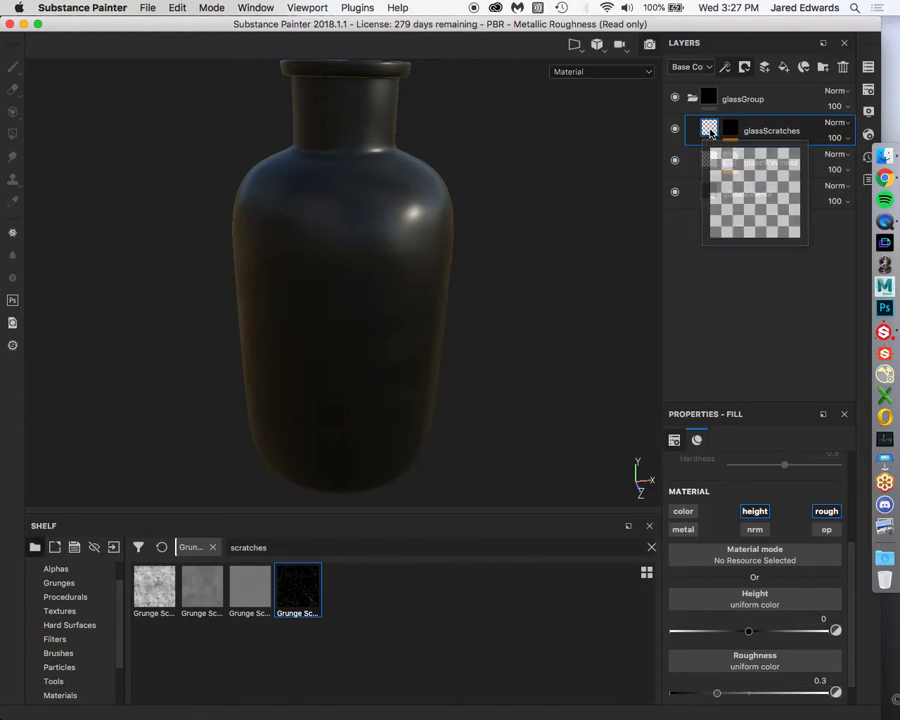
scroll(730, 582, "down", 1)
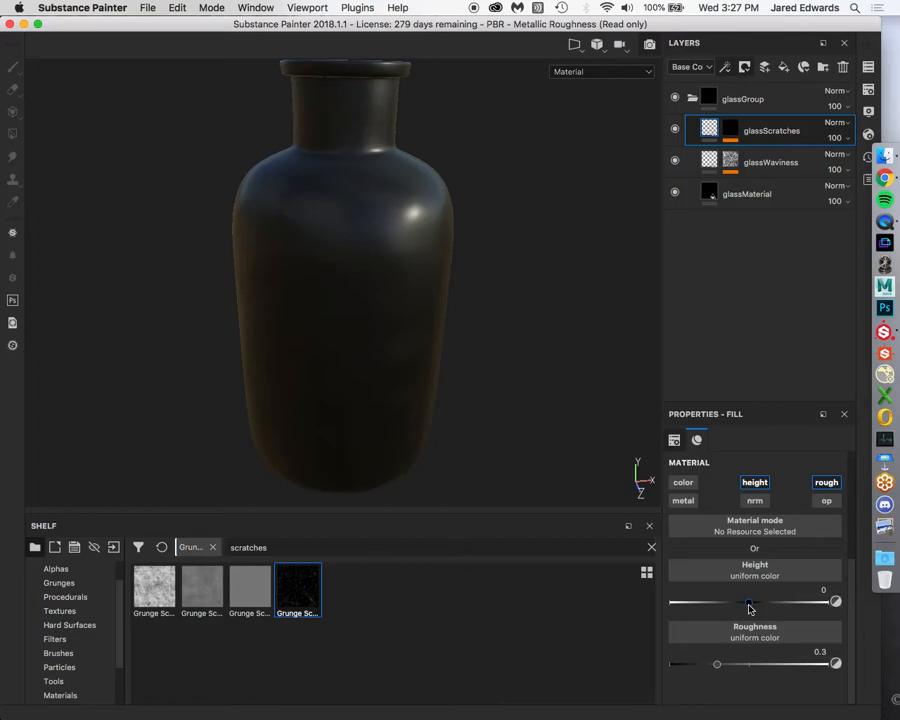
left_click_drag(749, 605, 642, 601)
right_click_drag(451, 230, 456, 380, "alt")
middle_click_drag(456, 380, 486, 484, "alt")
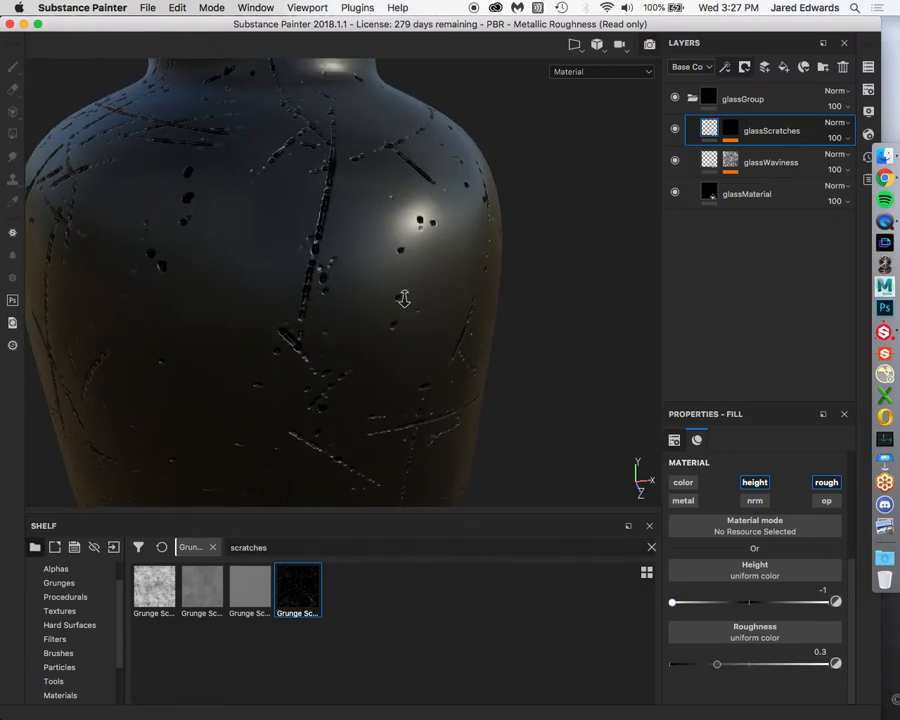
right_click_drag(404, 299, 438, 332, "alt")
middle_click_drag(335, 277, 378, 308, "alt")
left_click_drag(378, 308, 400, 340, "alt")
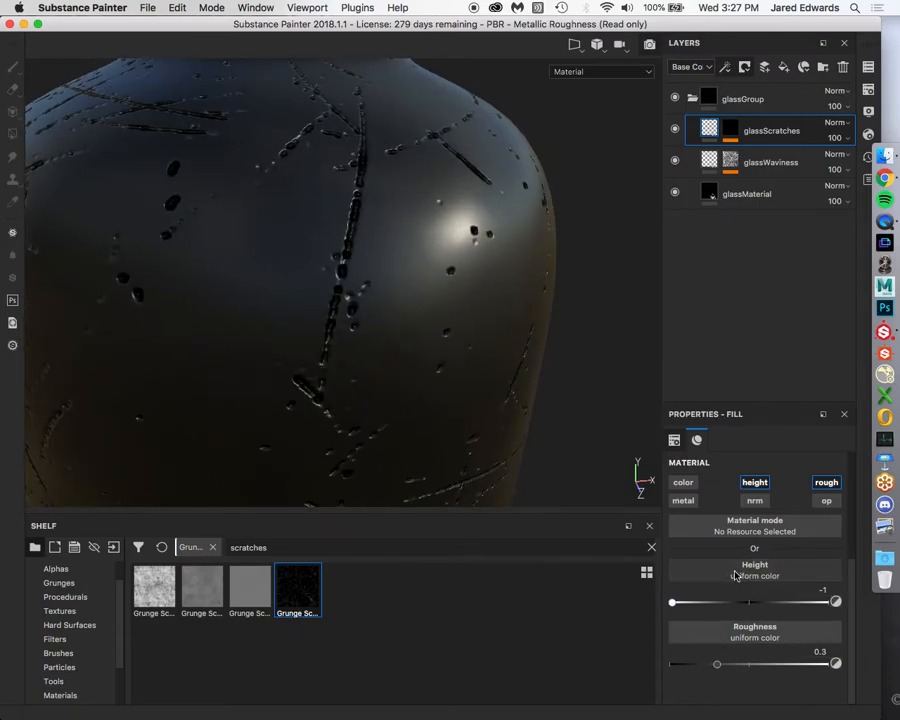
left_click_drag(725, 606, 744, 606)
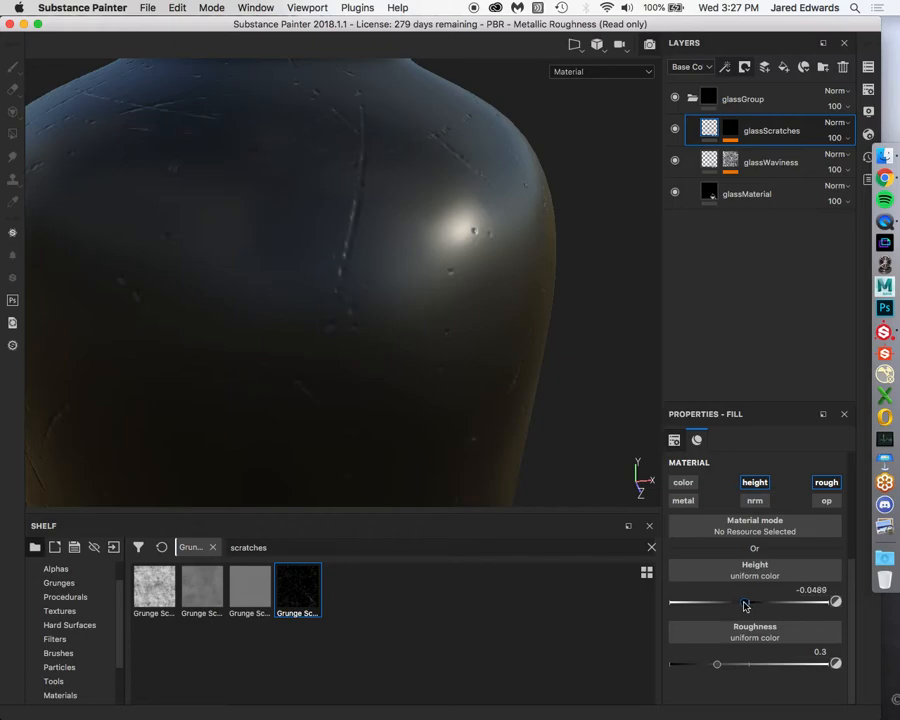
Examine the depth and shape of the engraved scratches up close on the body and shoulder of the bottle
right_click_drag(478, 307, 294, 298, "alt")
middle_click_drag(468, 231, 448, 171, "alt")
left_click_drag(448, 171, 410, 153, "alt")
middle_click_drag(444, 257, 416, 228, "alt")
right_click_drag(418, 290, 488, 360, "alt")
middle_click_drag(450, 197, 438, 246, "alt")
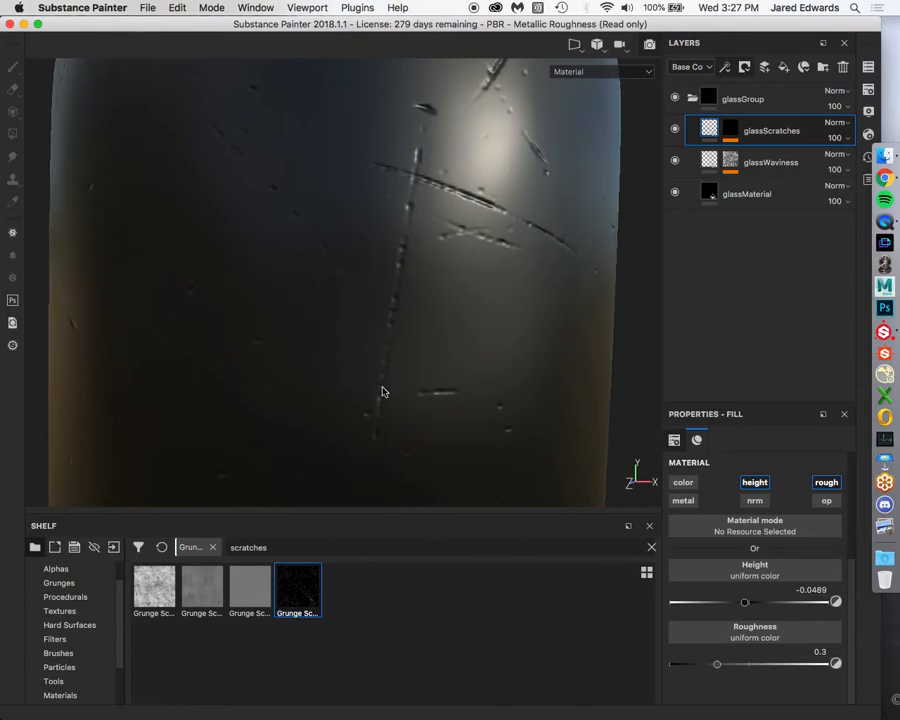
left_click_drag(506, 416, 428, 315, "alt")
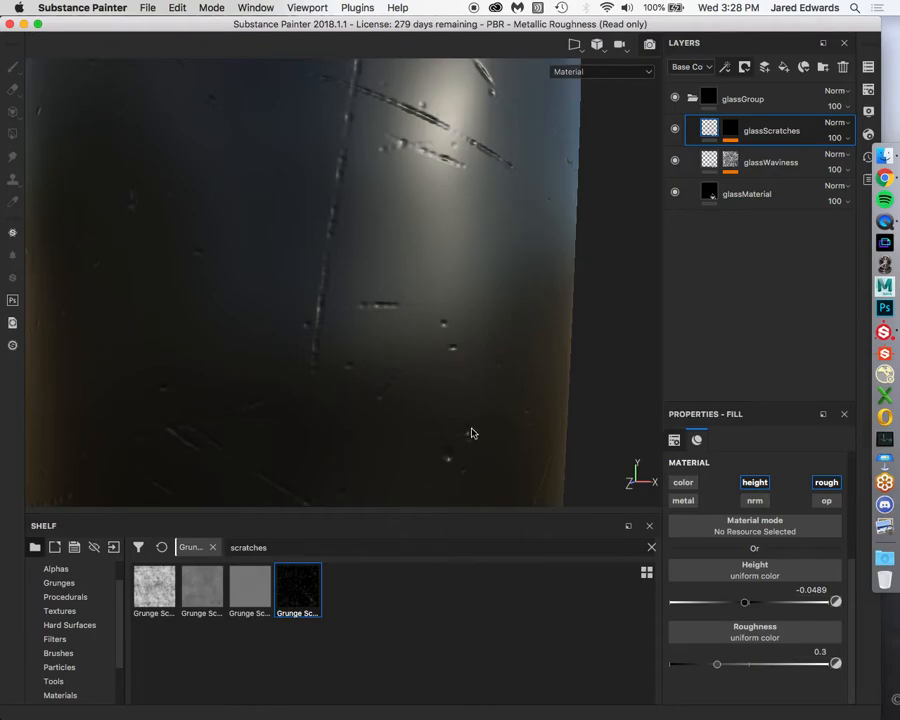
right_click_drag(457, 246, 165, 218, "alt")
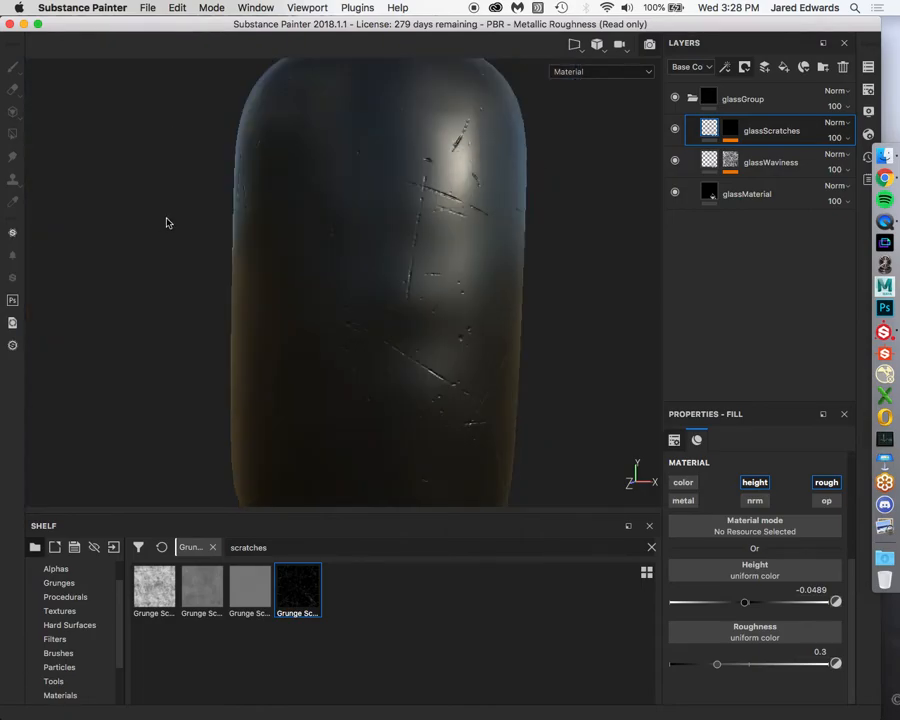
middle_click_drag(184, 226, 187, 246, "alt")
left_click_drag(187, 250, 319, 281, "alt")
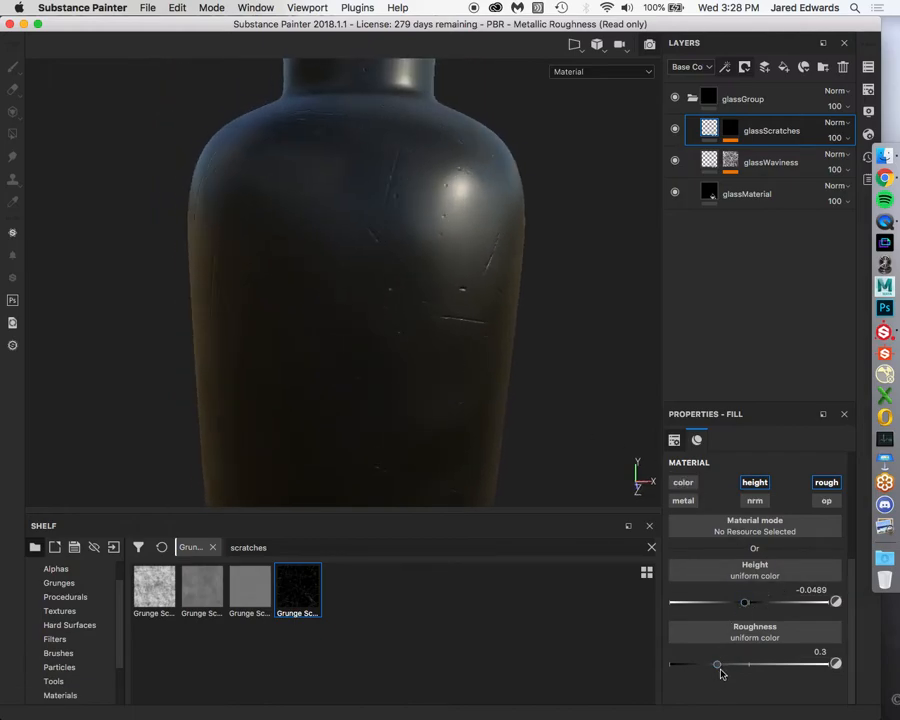
Set the glassScratches layer's uniform roughness to 0.6978 and check how the scratches catch the light
left_click_drag(720, 666, 787, 675)
left_click(755, 664)
left_click_drag(795, 666, 767, 666)
right_click_drag(484, 301, 379, 293, "alt")
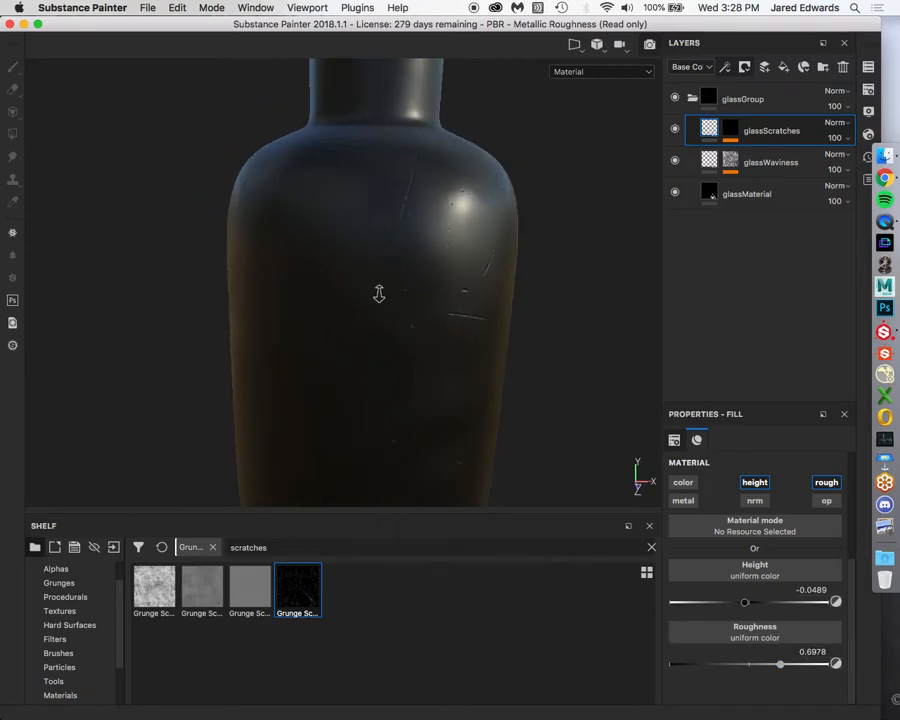
left_click_drag(379, 293, 390, 253, "alt")
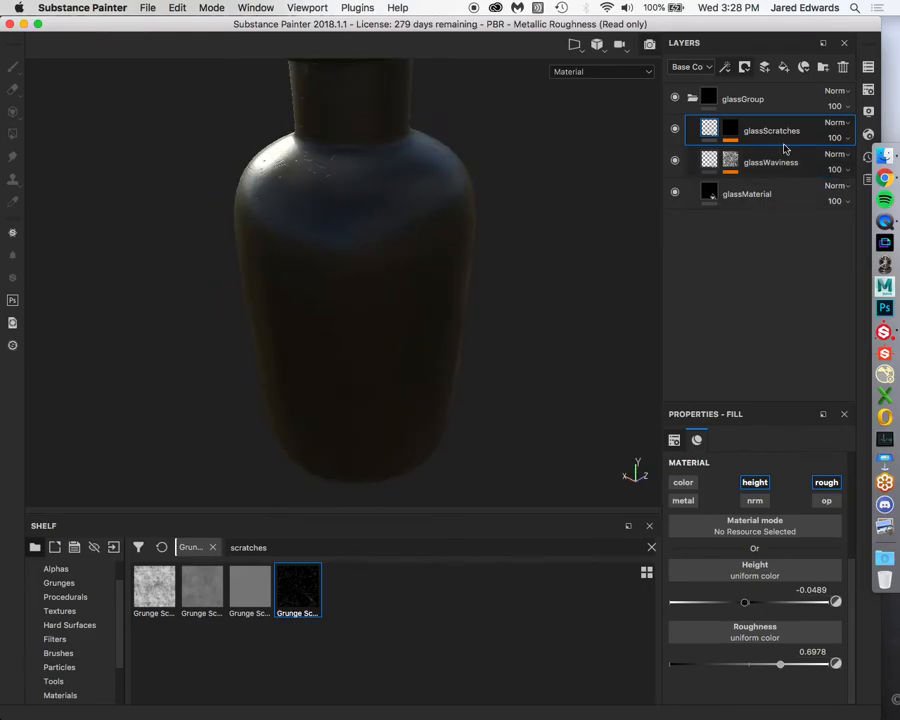
Open the Grunge Scratches Rough fill in the glassScratches mask and inspect the scratch distribution around the bottle
left_click(729, 129)
left_click(760, 156)
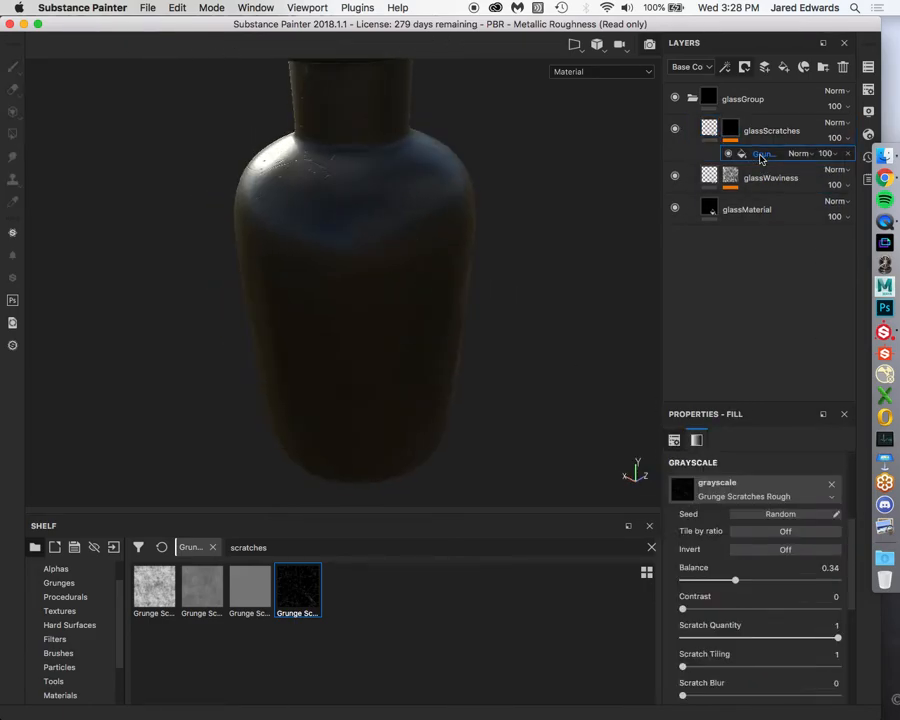
scroll(751, 638, "up", 4)
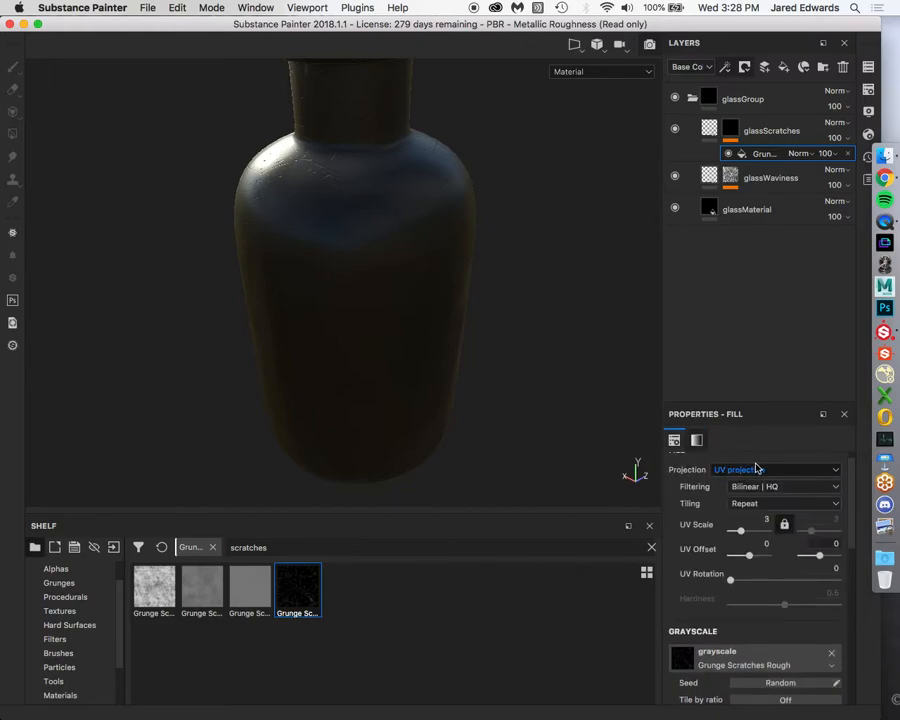
left_click_drag(578, 388, 641, 287, "alt")
middle_click_drag(262, 331, 273, 327, "alt")
left_click_drag(273, 327, 356, 298, "alt")
middle_click_drag(380, 303, 338, 298, "alt")
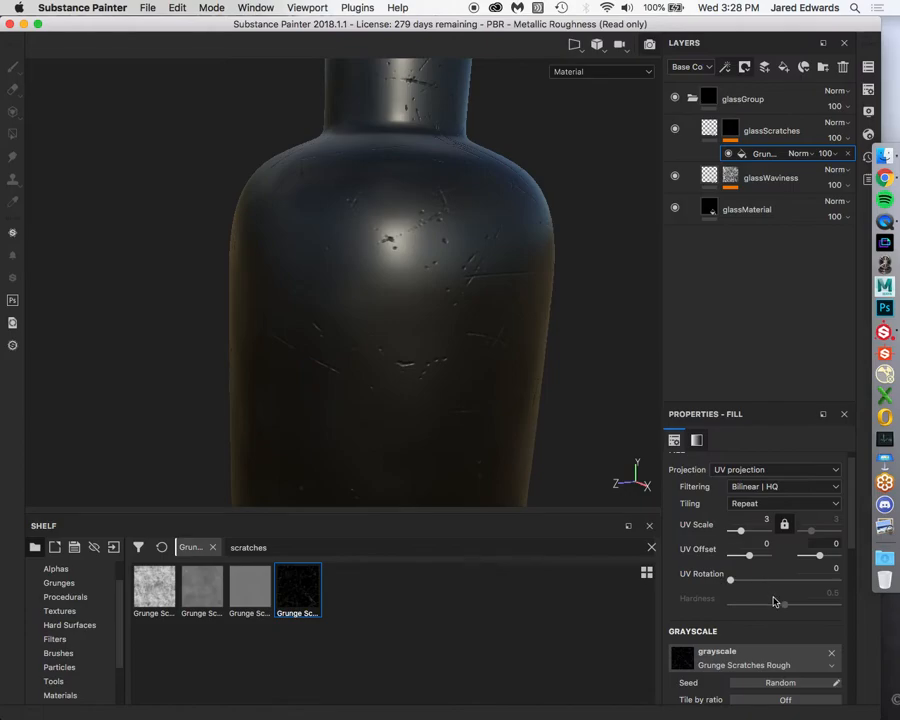
Try Tri-planar projection on the scratches mask fill, compare it on the bottle, and restore UV projection
left_click(770, 469)
left_click(752, 491)
left_click_drag(536, 356, 458, 295, "alt")
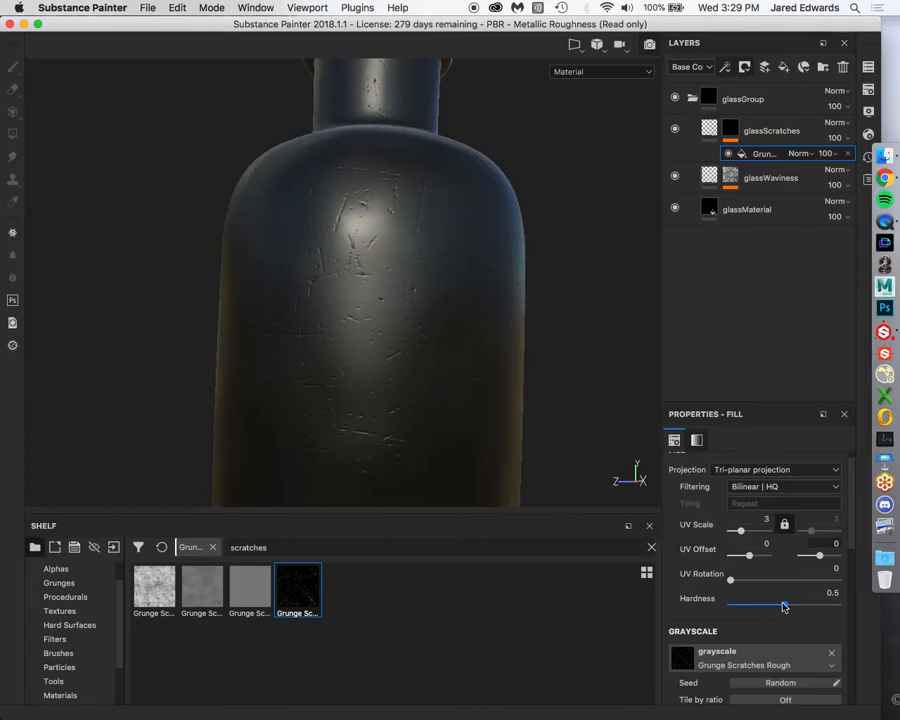
mouse_move(731, 179)
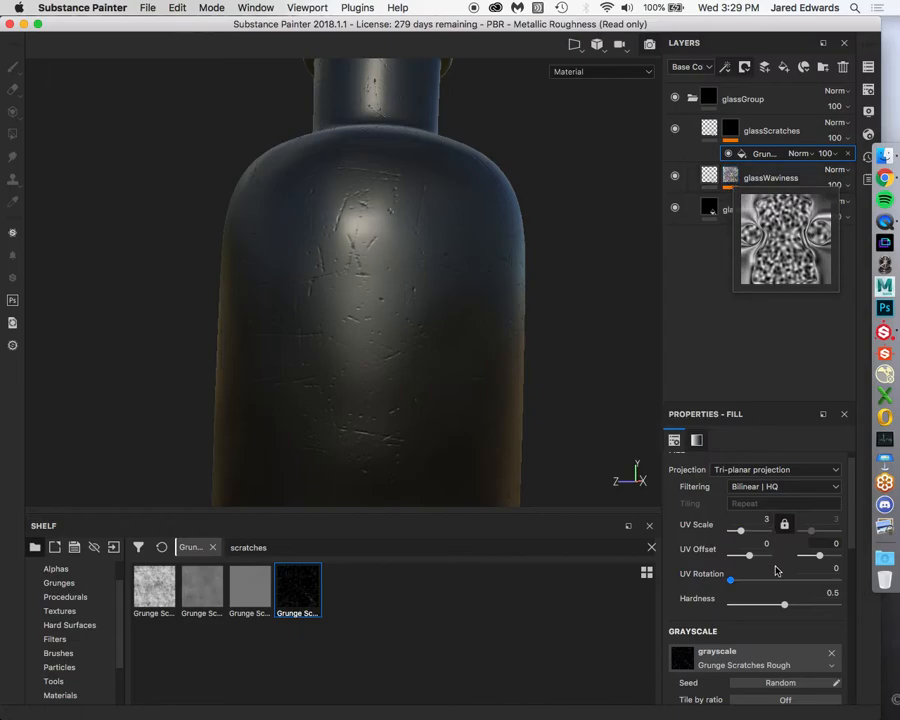
left_click(760, 469)
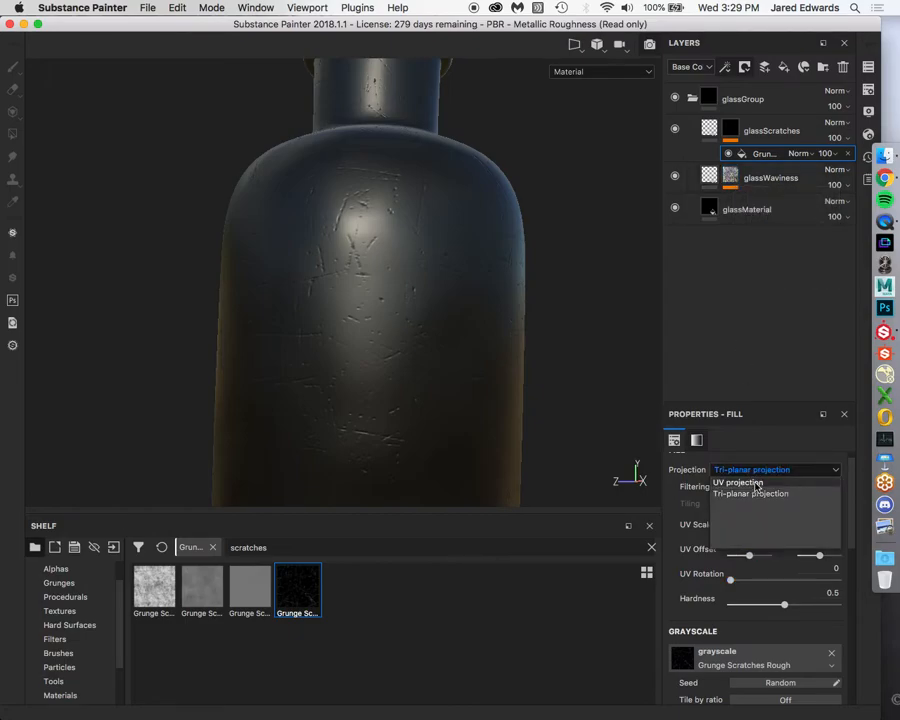
left_click(745, 479)
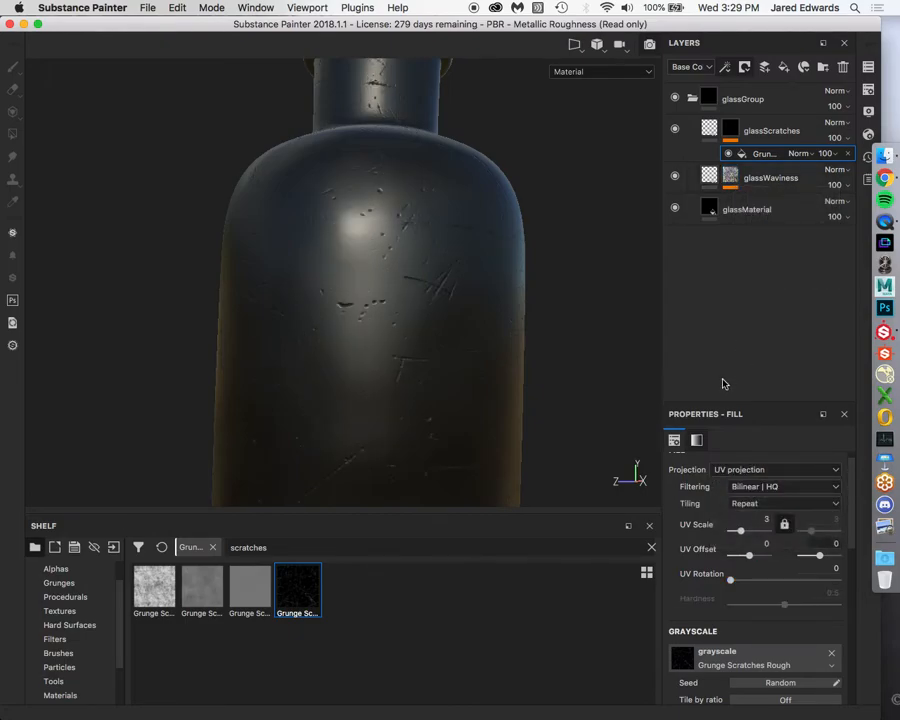
scroll(738, 505, "up", 1)
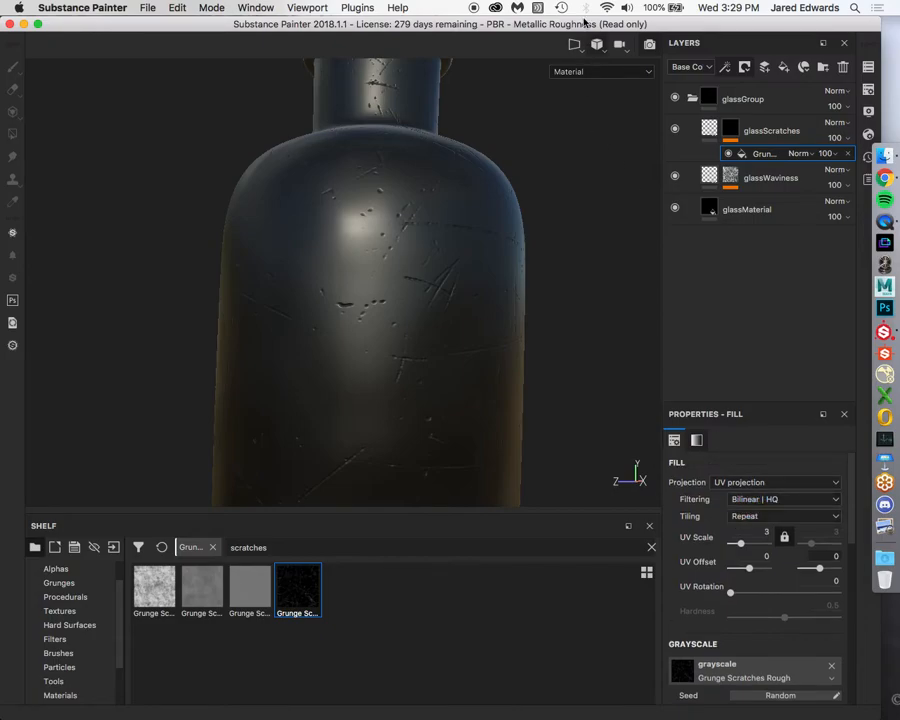
Select the glassScratches layer's material and examine the scratches on the whole bottle from several angles
middle_click_drag(461, 264, 296, 320, "alt")
scroll(294, 320, "down", 5)
left_click_drag(293, 321, 325, 218, "alt")
middle_click_drag(326, 218, 332, 297, "alt")
right_click_drag(332, 297, 417, 350, "alt")
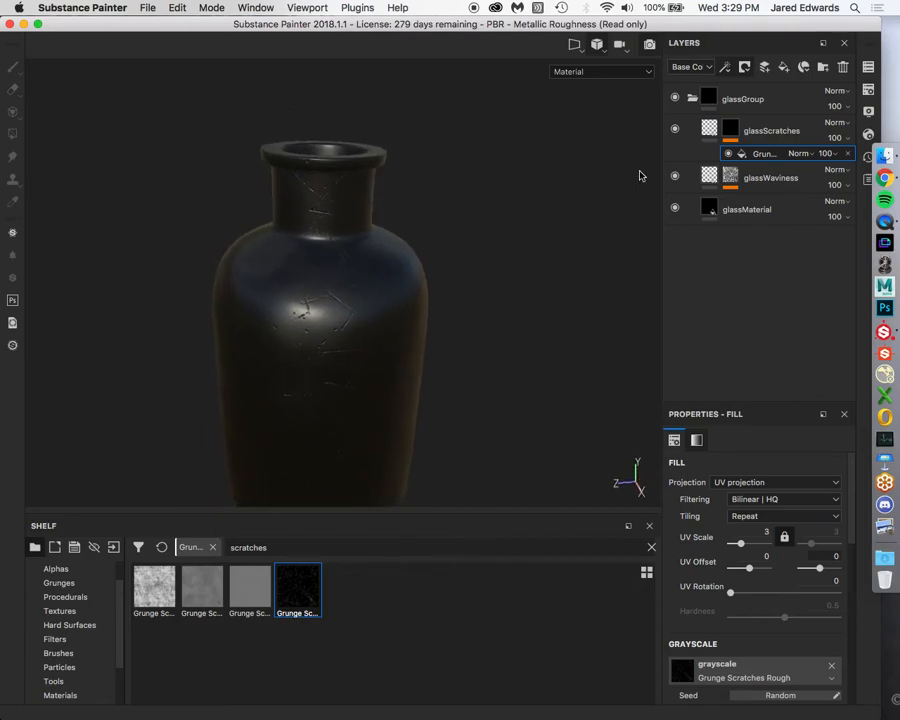
left_click(708, 132)
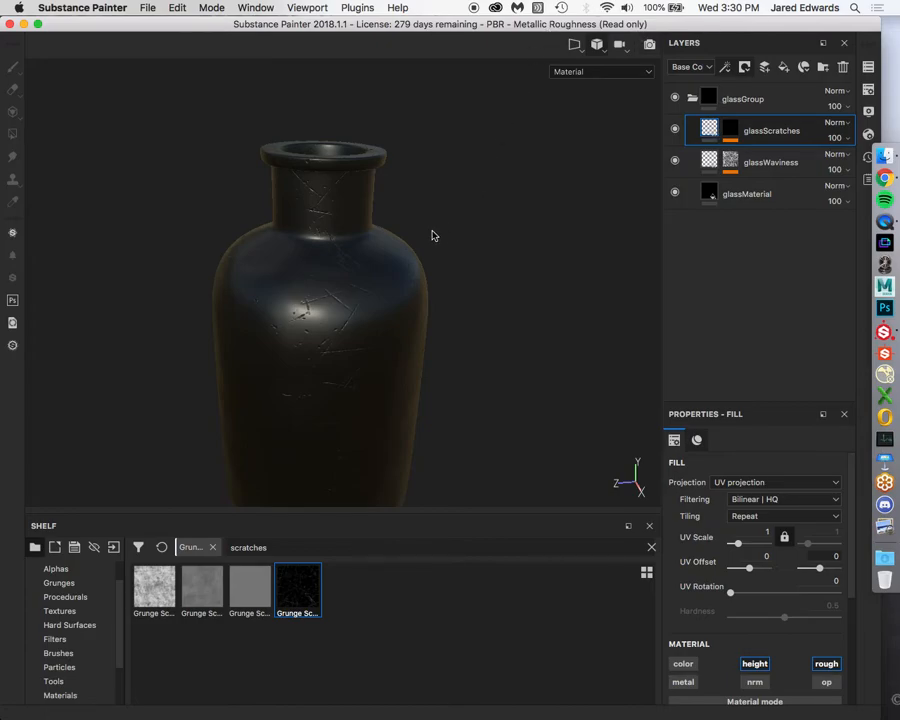
left_click_drag(432, 235, 363, 166, "alt")
right_click_drag(363, 166, 352, 161, "alt")
mouse_move(352, 161)
left_mouse_down("alt")
mouse_move(402, 155)
mouse_move(350, 167)
left_mouse_up("alt")
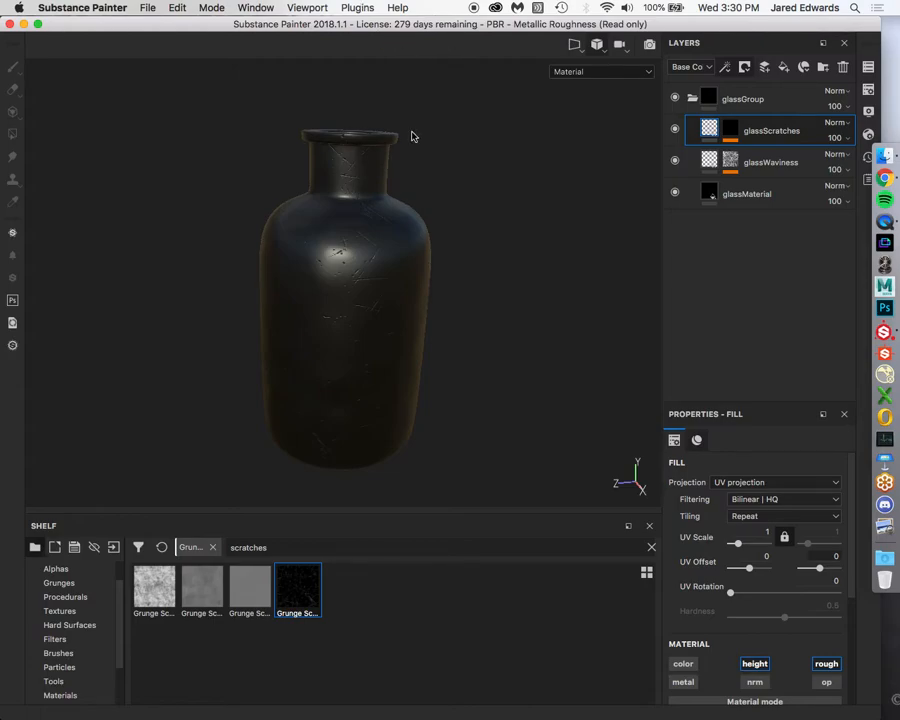
left_click_drag(412, 137, 402, 191, "alt")
mouse_move(472, 243)
left_mouse_down("alt")
mouse_move(392, 201)
mouse_move(402, 240)
mouse_move(472, 243)
left_mouse_up("alt")
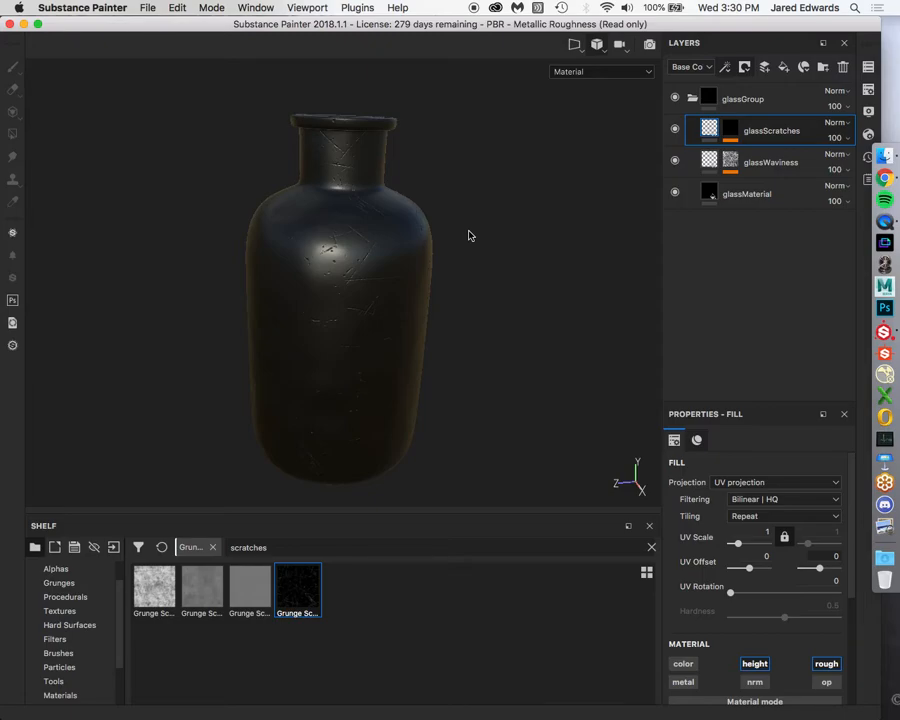
Add a new fill layer above glassScratches and name it glassSmudges
left_click(782, 70)
double_click(737, 132)
type("glas")
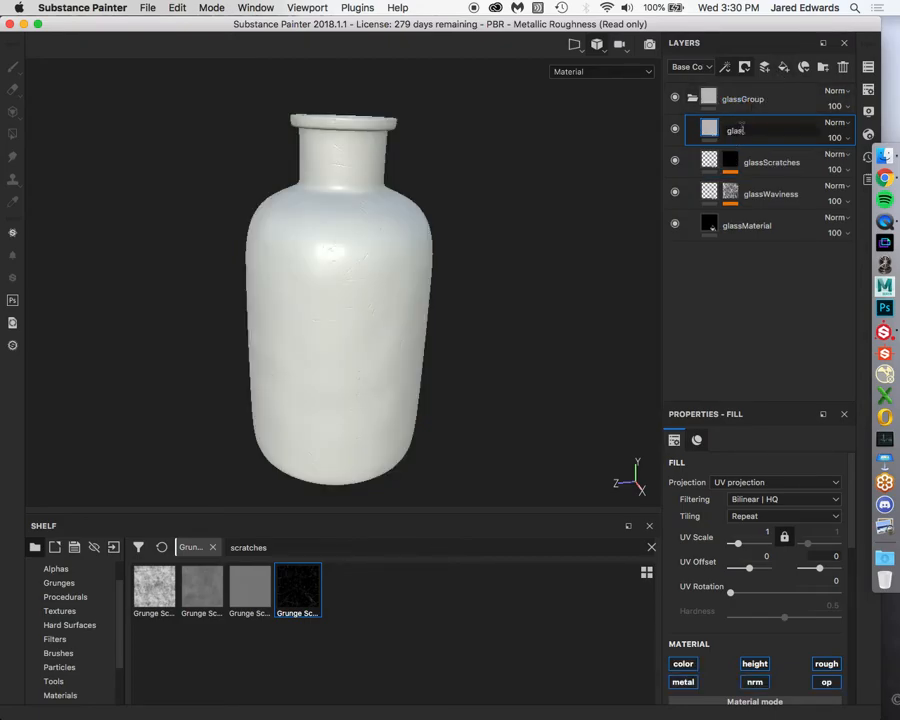
type("sSmudges")
key("Return")
Turn off the glassSmudges layer's color, metal, height, normal and opacity channels, keeping only roughness
scroll(700, 640, "down", 2)
left_click(690, 623)
left_click(752, 623)
left_click(750, 623)
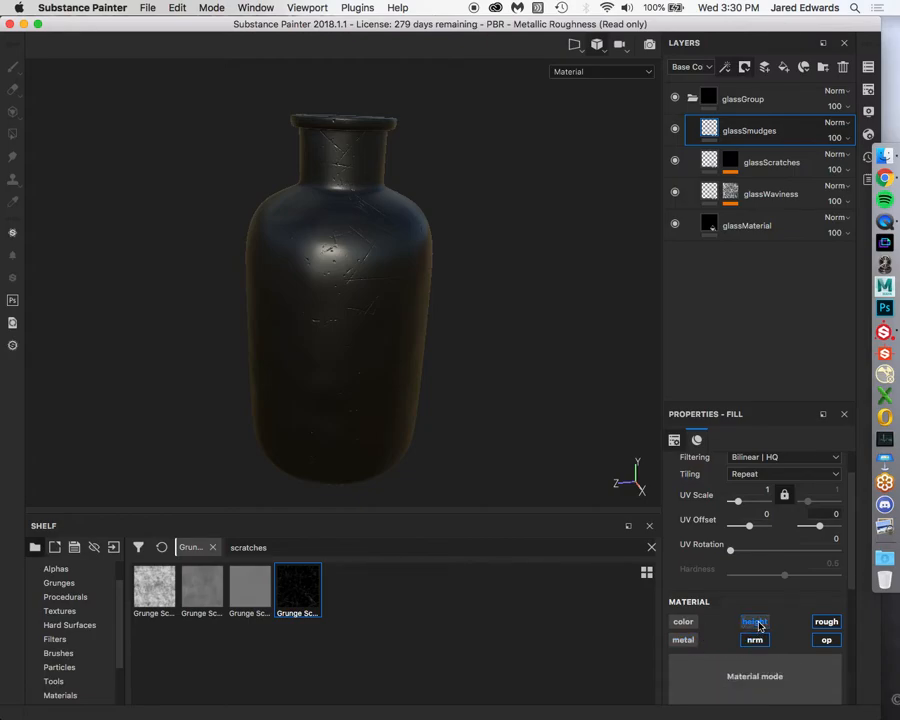
left_click(755, 640)
left_click(824, 640)
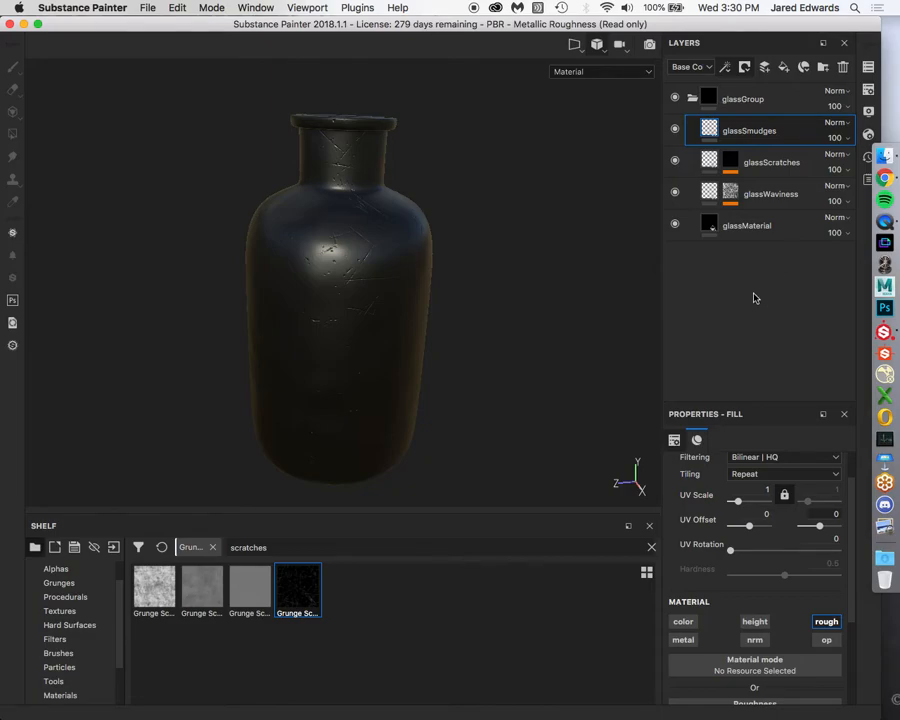
Give the glassSmudges layer a black mask and add a fill effect to that mask
mouse_move(707, 131)
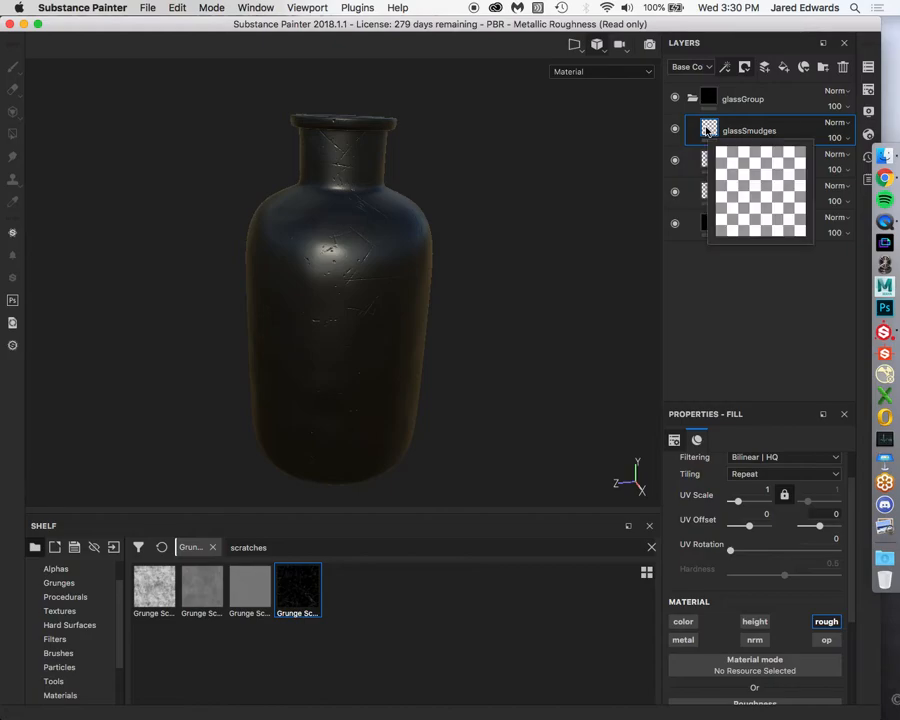
left_click(744, 66)
left_click(756, 101)
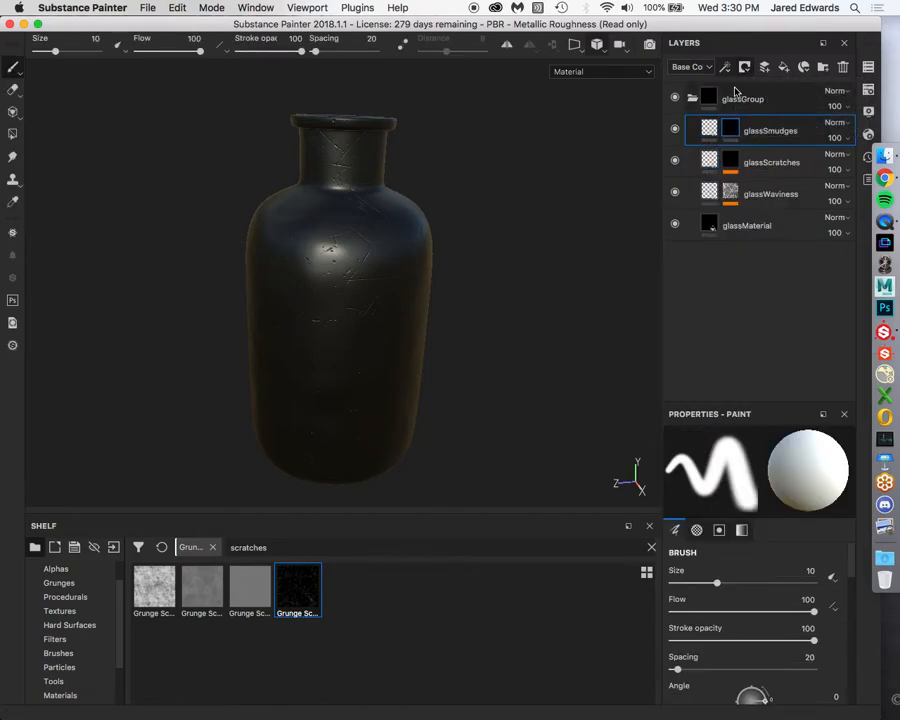
left_click(725, 66)
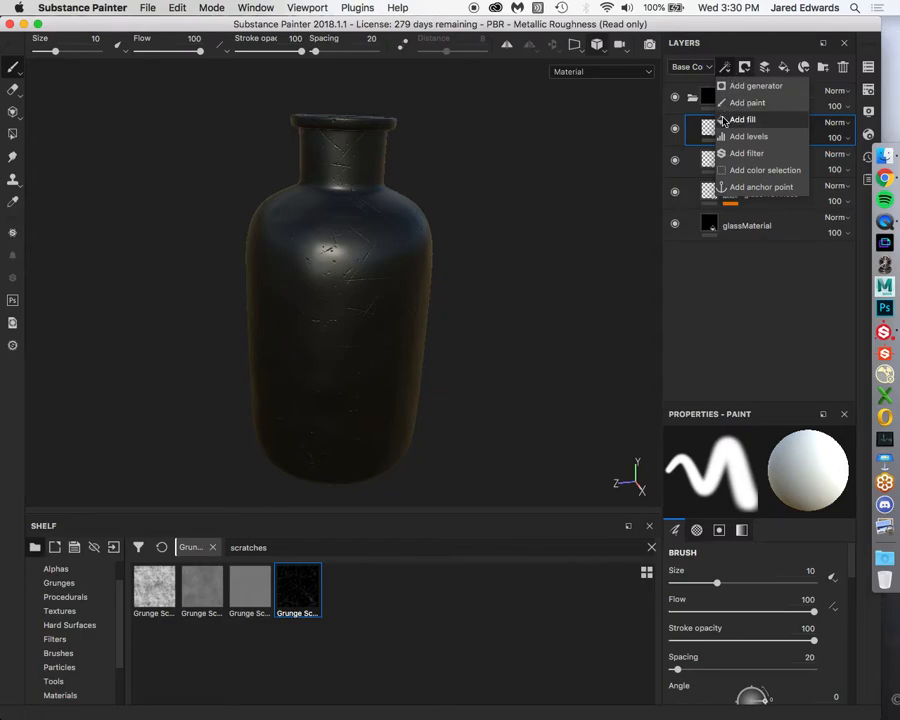
left_click(738, 119)
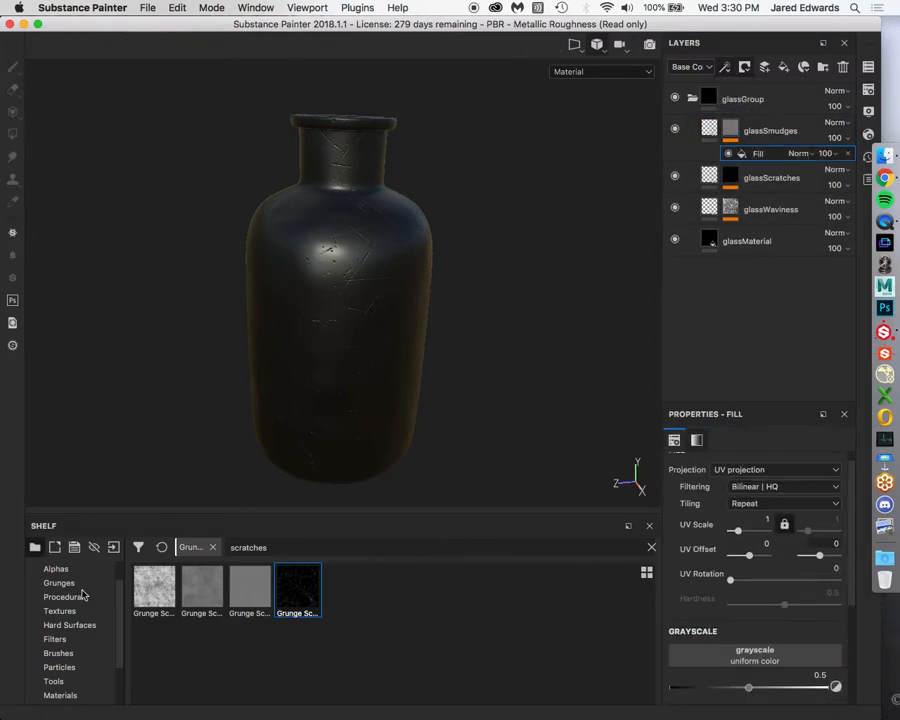
Search the grunges for "smudge" and preview the matching texture
double_click(300, 547)
key("BackSpace")
type("smudge")
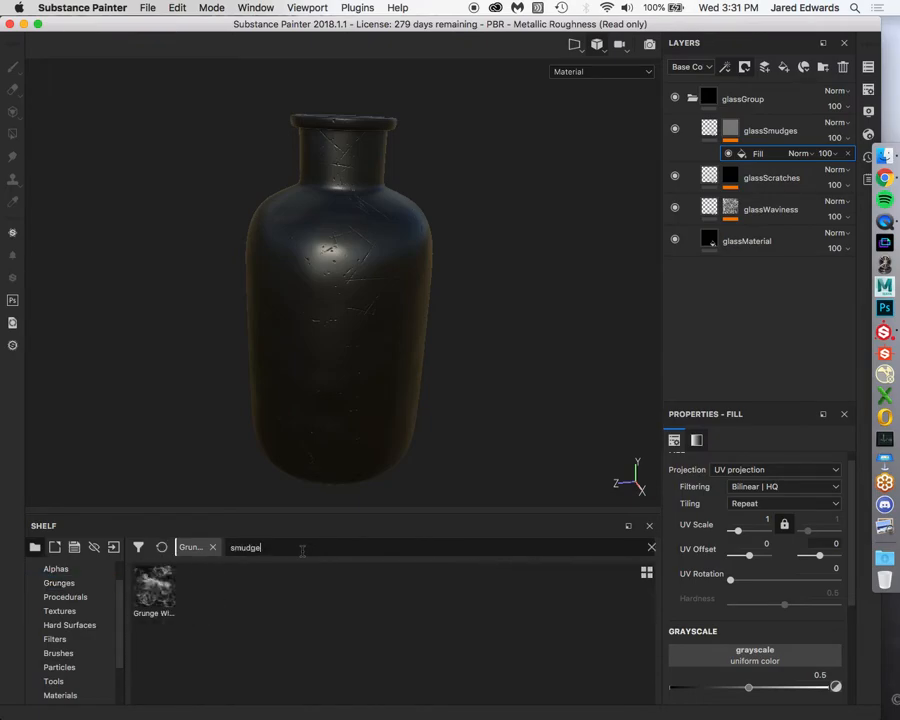
mouse_move(155, 585)
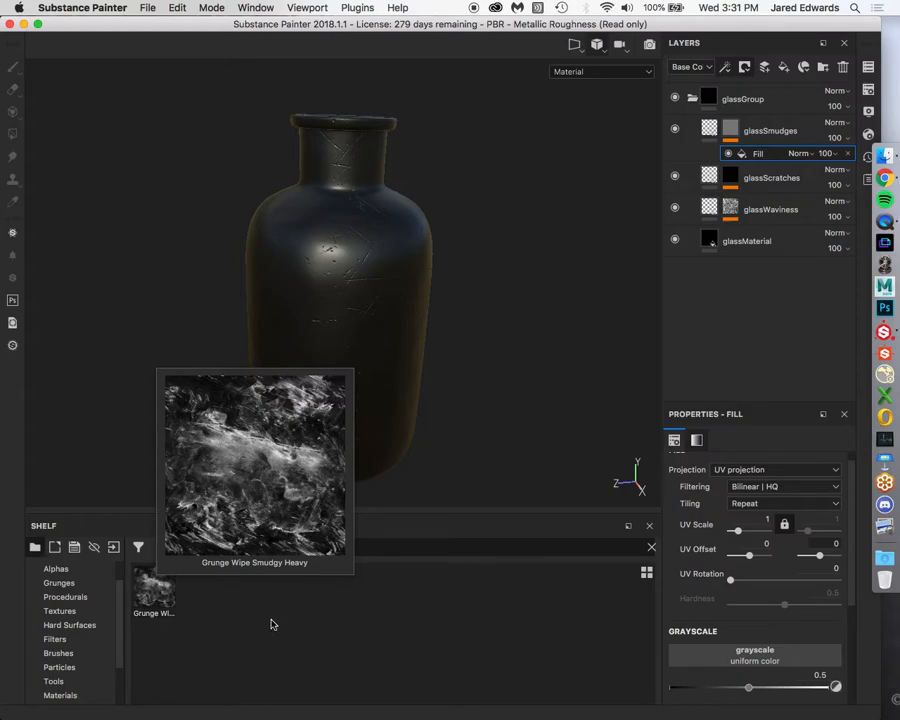
Search the grunges for "finger" and compare the previews of the fingerprint textures
key("BackSpace")
key("BackSpace")
key("BackSpace")
key("BackSpace")
key("BackSpace")
key("BackSpace")
type("finger")
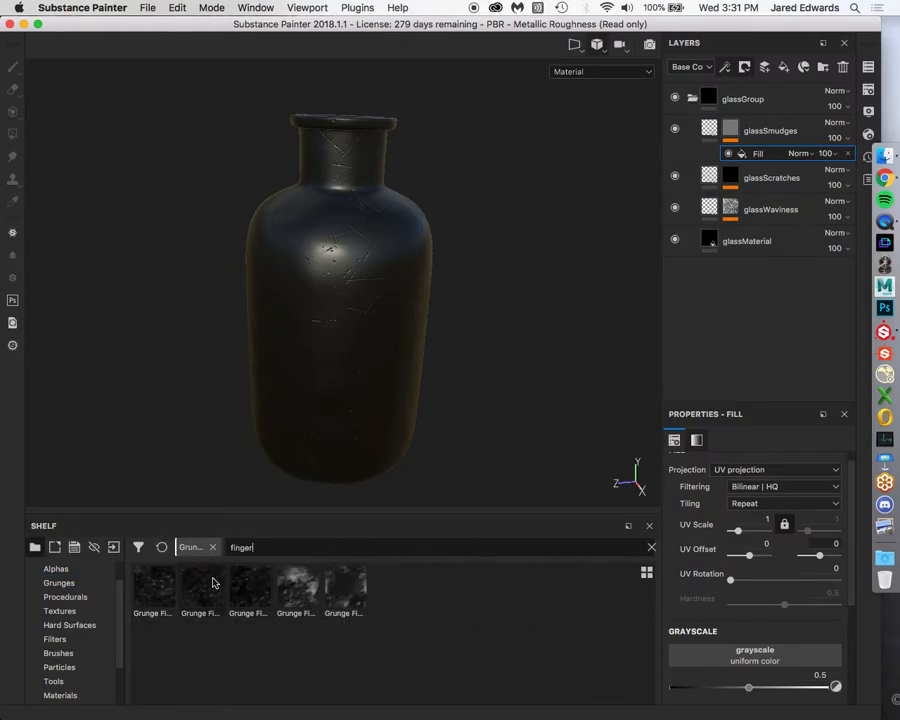
mouse_move(151, 601)
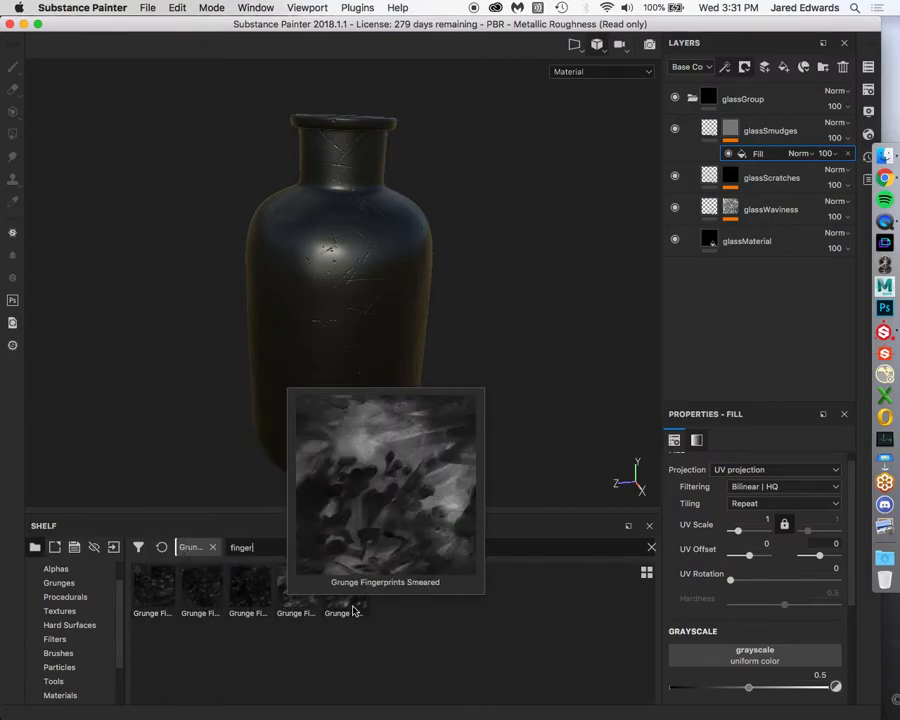
mouse_move(352, 611)
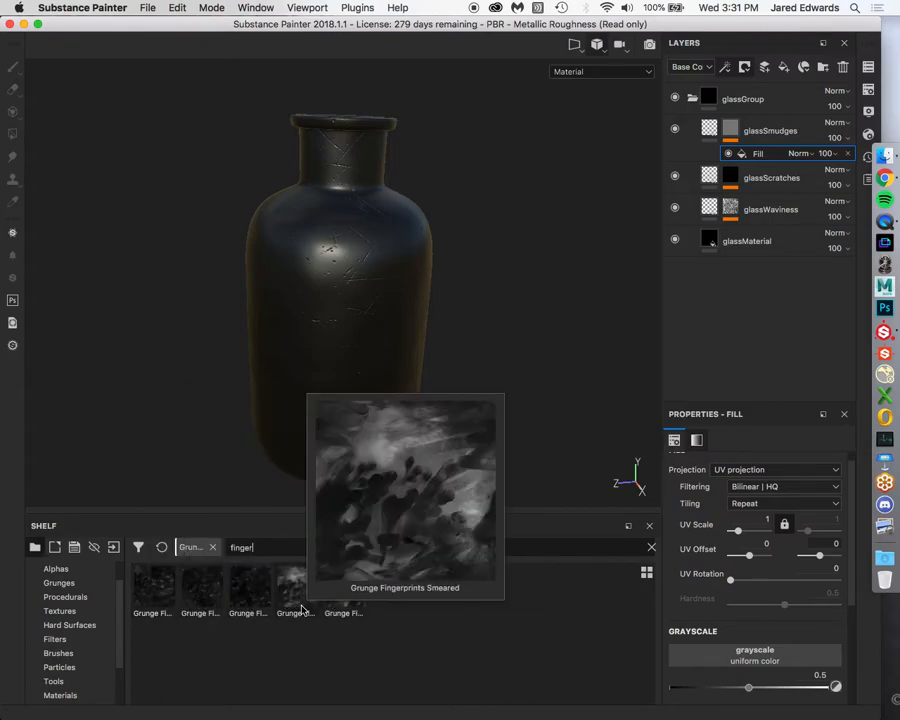
Search the alphas for "finger" and preview the fingerprint stamps, including Fingerprint Hand Bloody
left_click(62, 570)
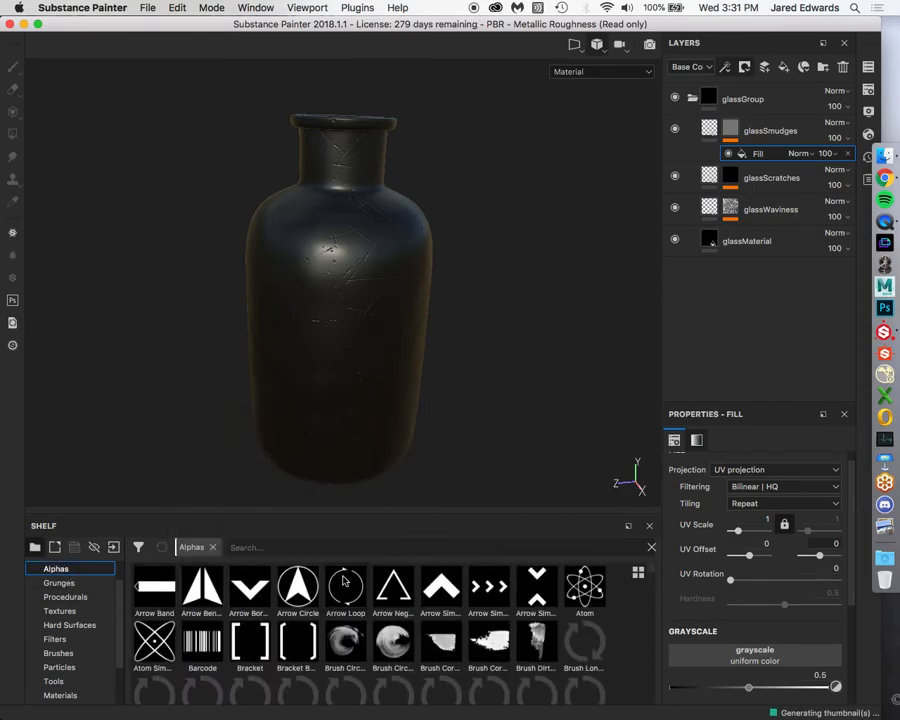
left_click(359, 548)
type("finger")
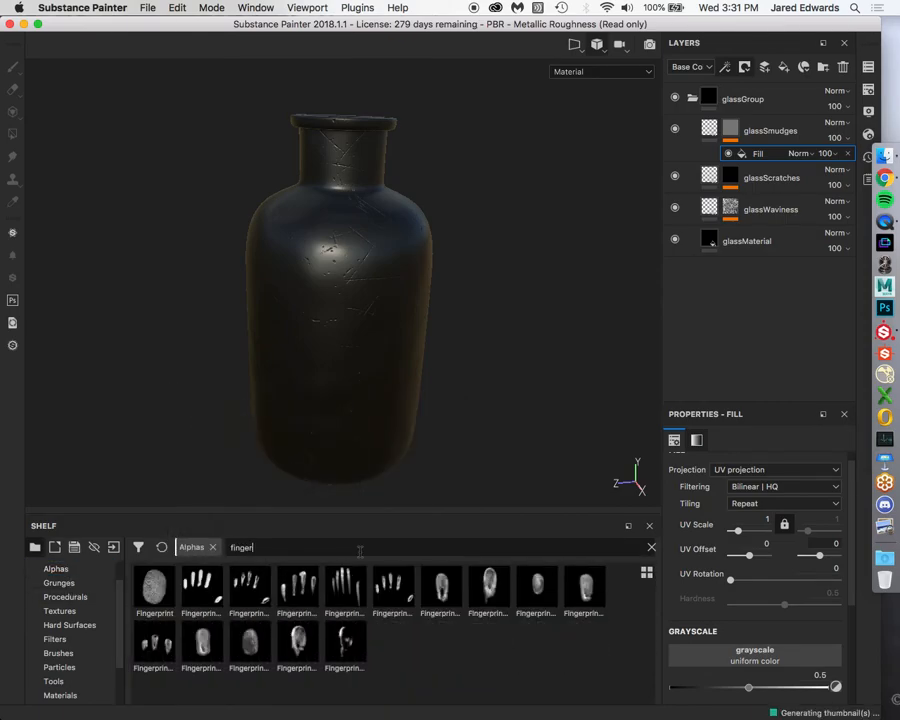
mouse_move(496, 586)
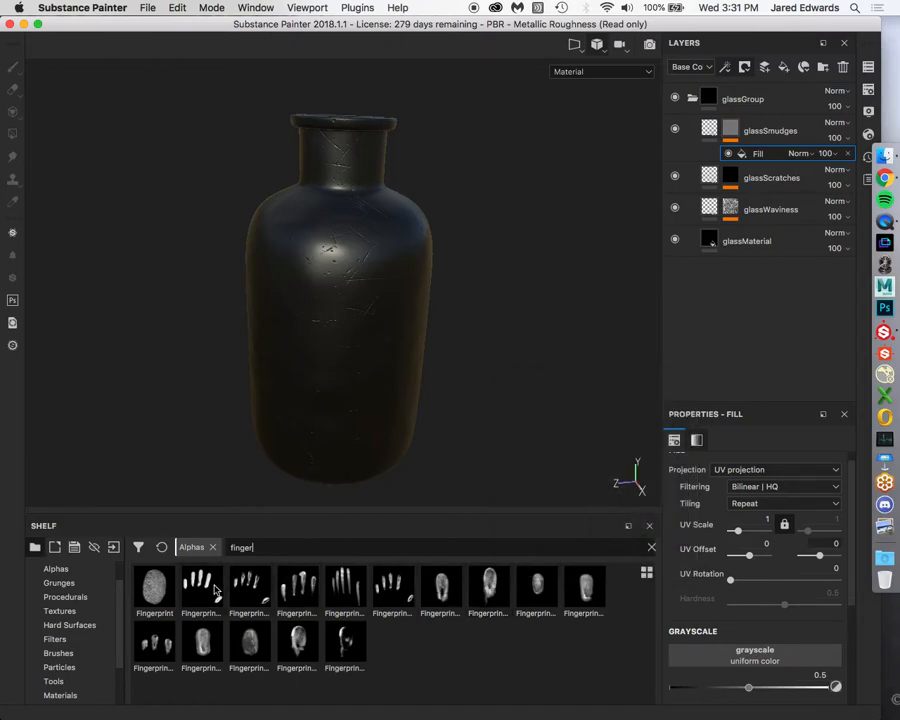
mouse_move(215, 591)
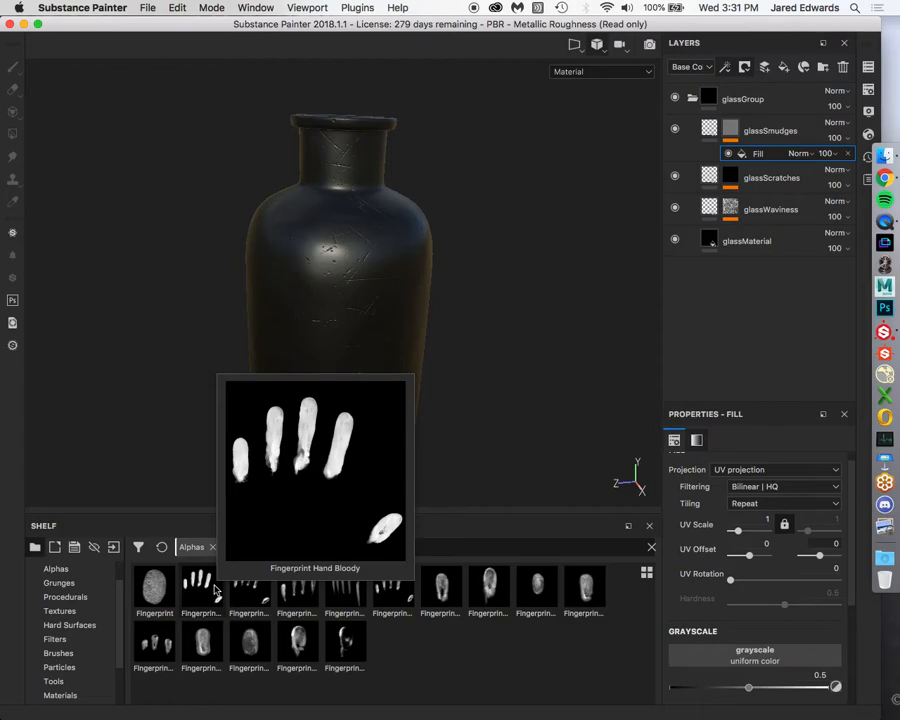
type("finger")
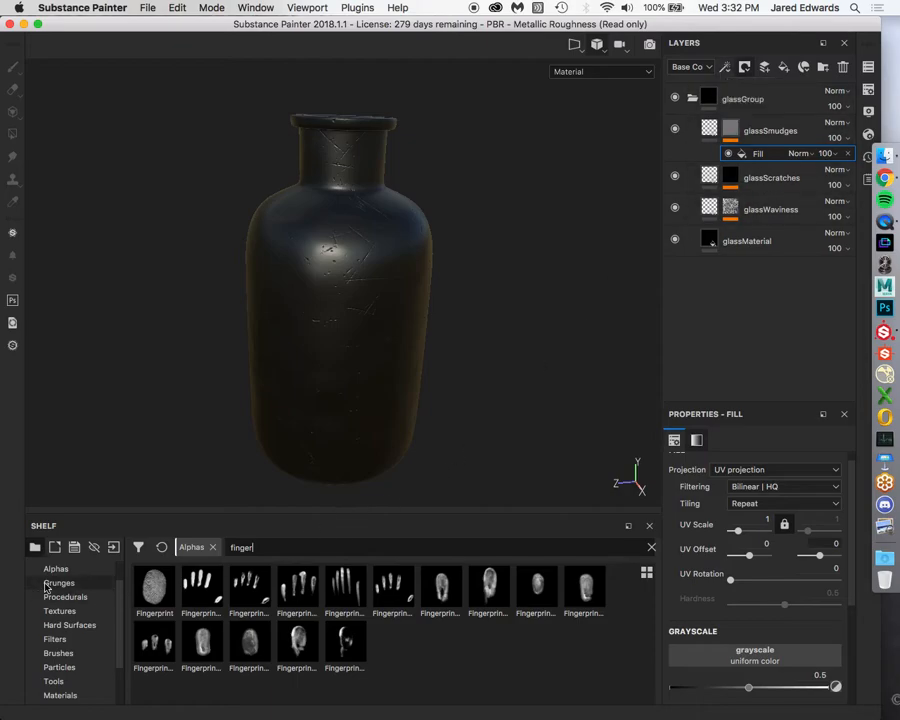
Find Grunge Wipe Smudgy Soft by searching the grunges for "smudg" and assign it to the glassSmudges mask's fill effect
left_click(99, 588)
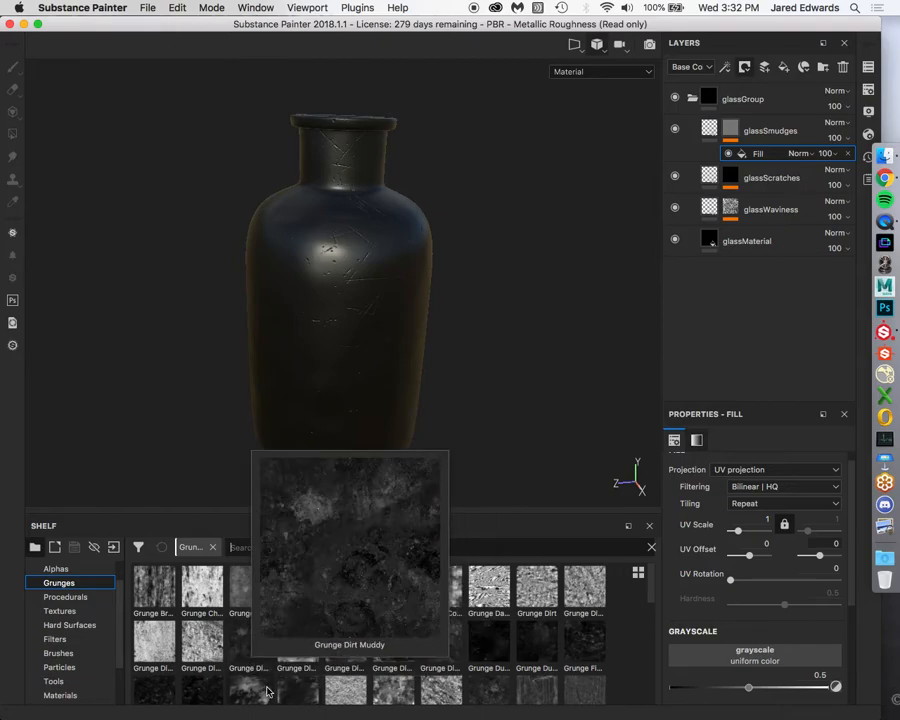
scroll(390, 695, "down", 3)
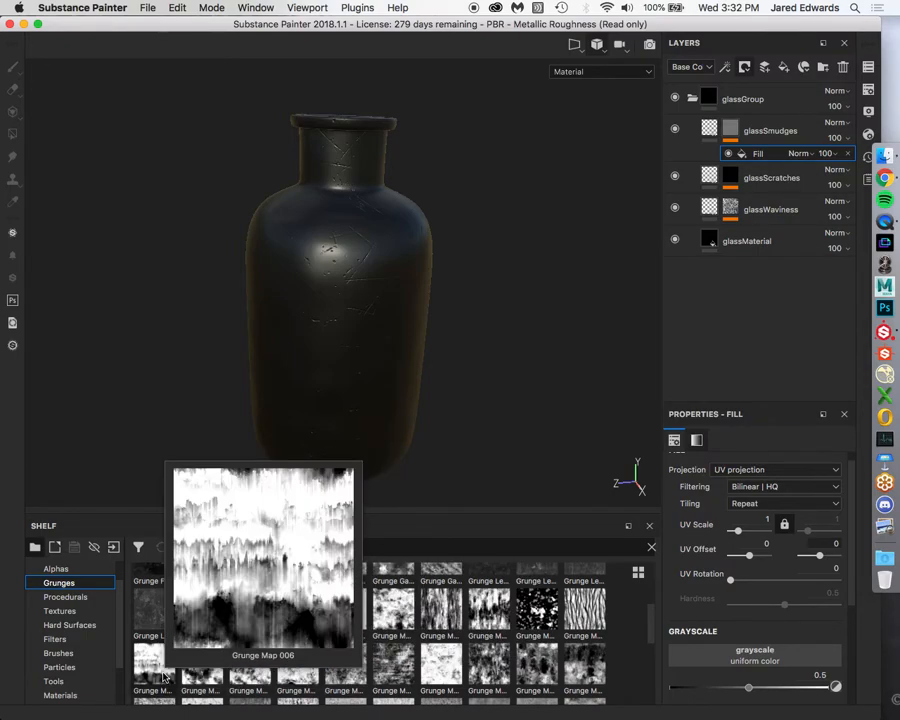
scroll(585, 600, "down", 5)
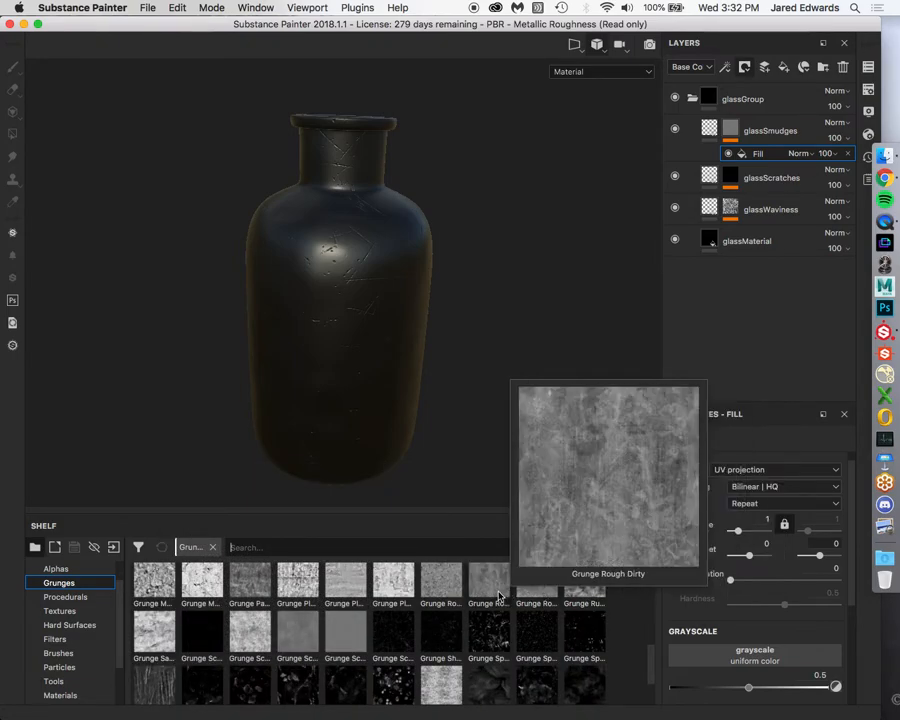
left_click(341, 545)
type("smudge")
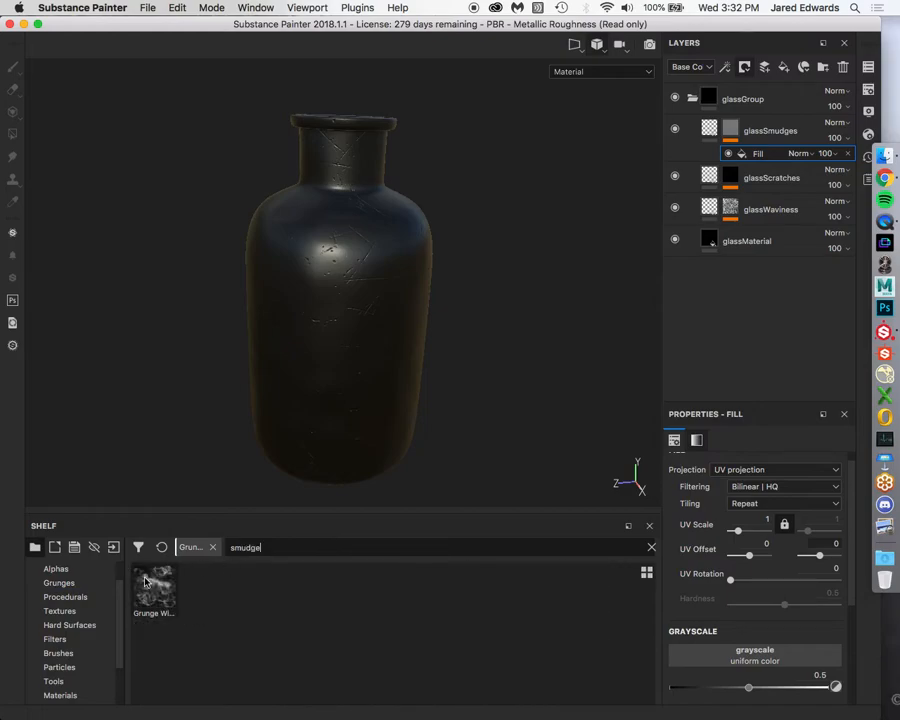
mouse_move(145, 580)
key("BackSpace")
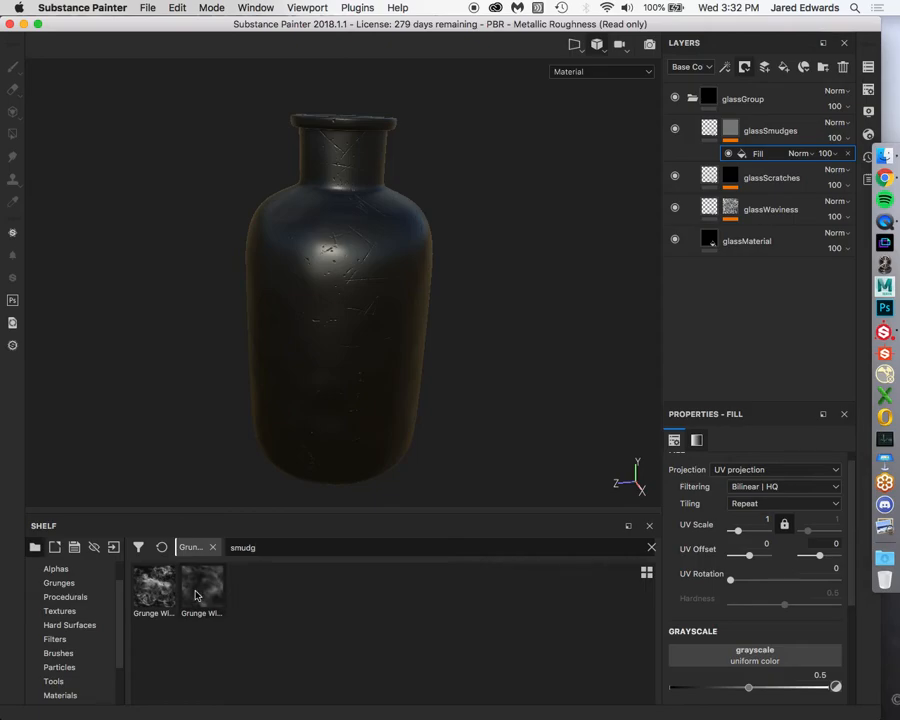
mouse_move(196, 596)
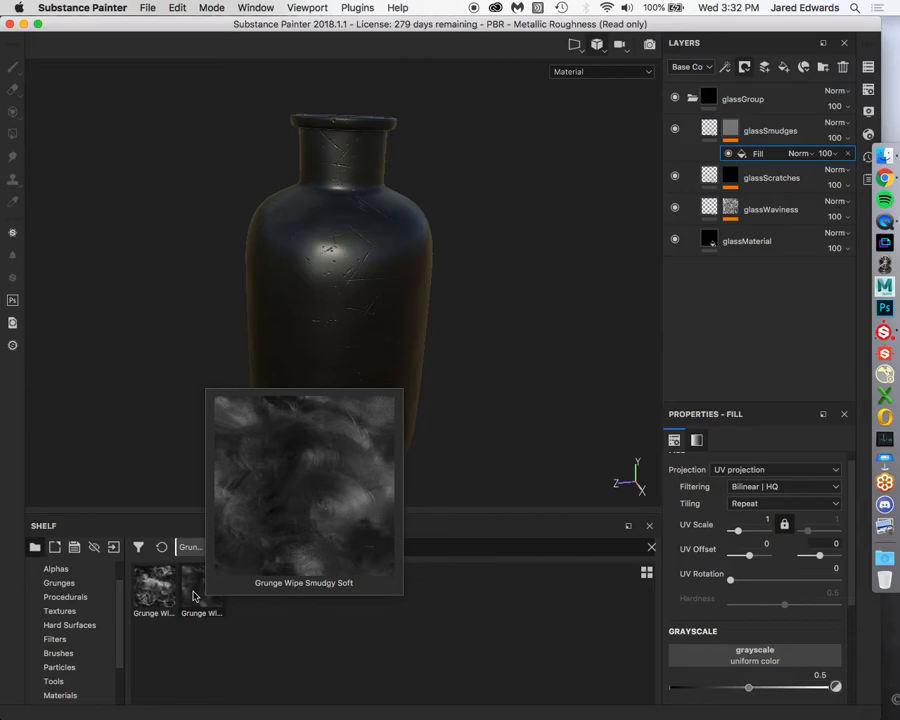
left_click_drag(193, 596, 735, 657)
Display the glassSmudges mask alone and set its grunge fill to tri-planar projection with a hardness of 0
left_click(731, 128, "alt")
mouse_move(330, 334)
left_mouse_down("alt")
mouse_move(458, 338)
mouse_move(432, 303)
mouse_move(342, 346)
mouse_move(163, 319)
mouse_move(229, 331)
mouse_move(327, 299)
mouse_move(312, 288)
left_mouse_up("alt")
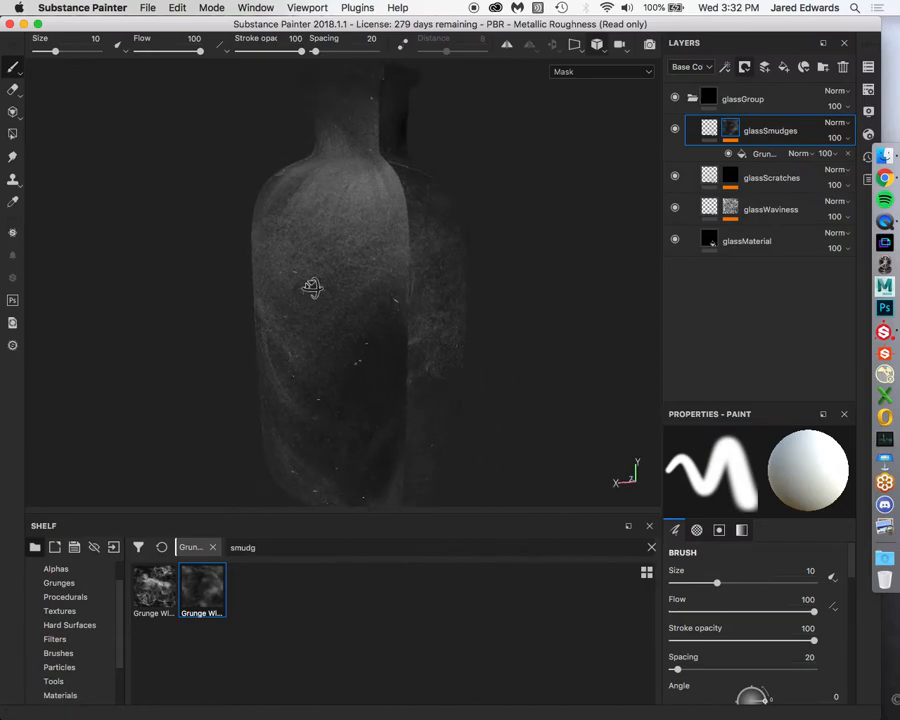
left_click(778, 155)
left_click(740, 469)
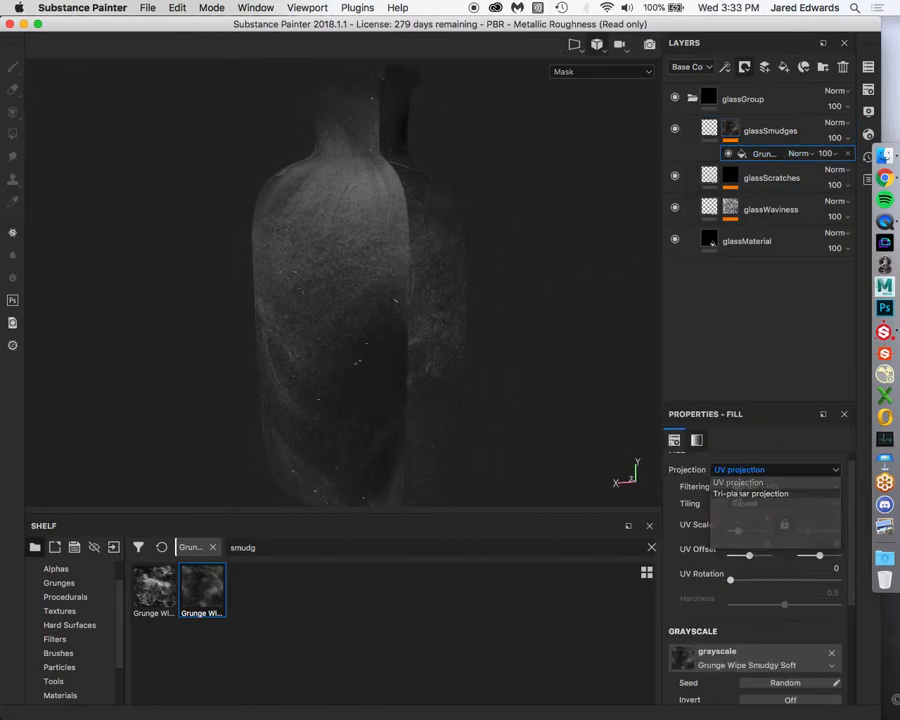
left_click(745, 487)
left_click_drag(496, 337, 249, 250, "alt")
left_click_drag(780, 604, 852, 598)
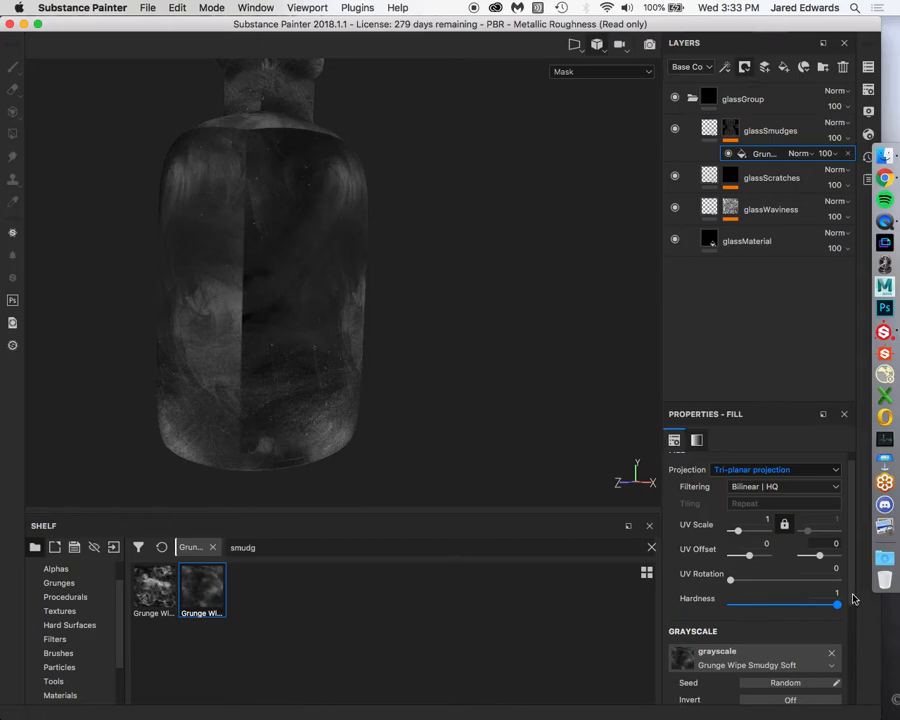
left_click_drag(852, 598, 728, 604)
left_click_drag(346, 276, 378, 285, "alt")
middle_click_drag(378, 285, 422, 239, "alt")
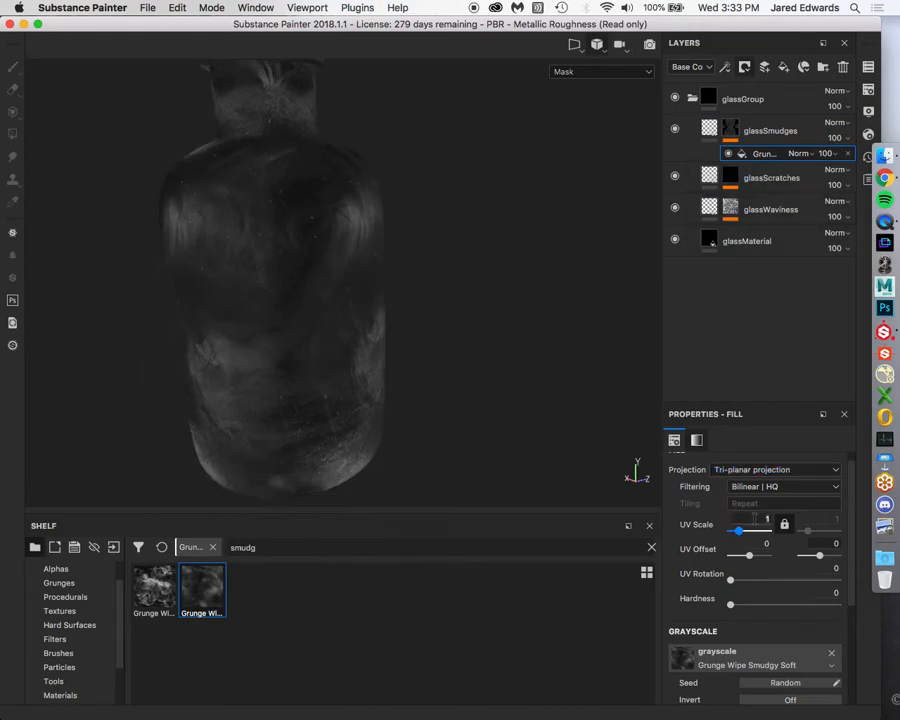
Set the grunge fill's UV scale to 2 and inspect the smudge pattern around the bottle
type("2")
key("Return")
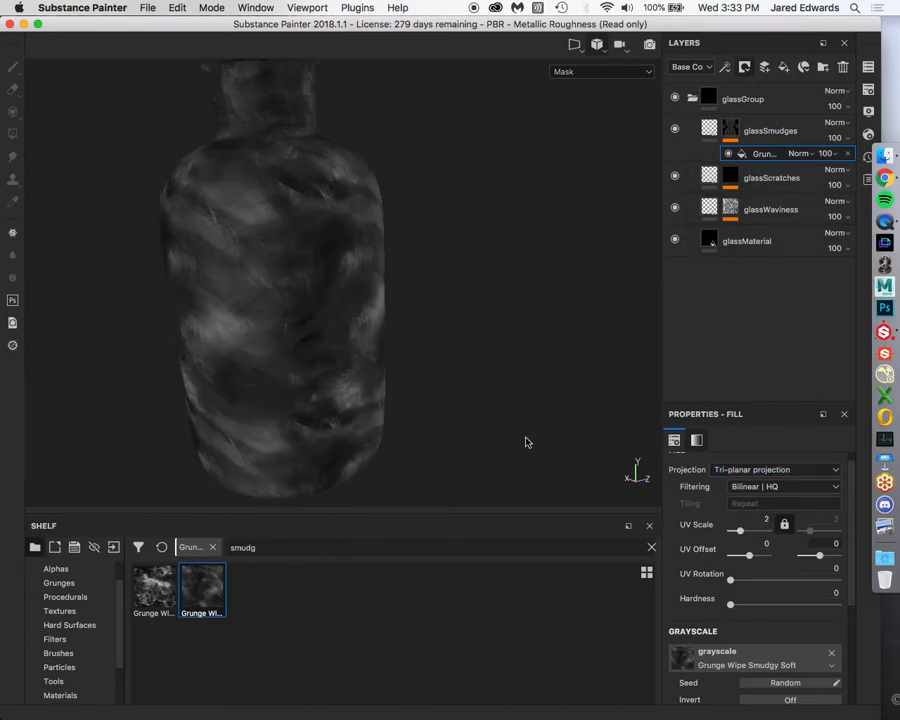
left_click_drag(470, 322, 452, 297, "alt")
middle_click_drag(452, 297, 490, 257, "alt")
left_click_drag(489, 257, 440, 363, "alt")
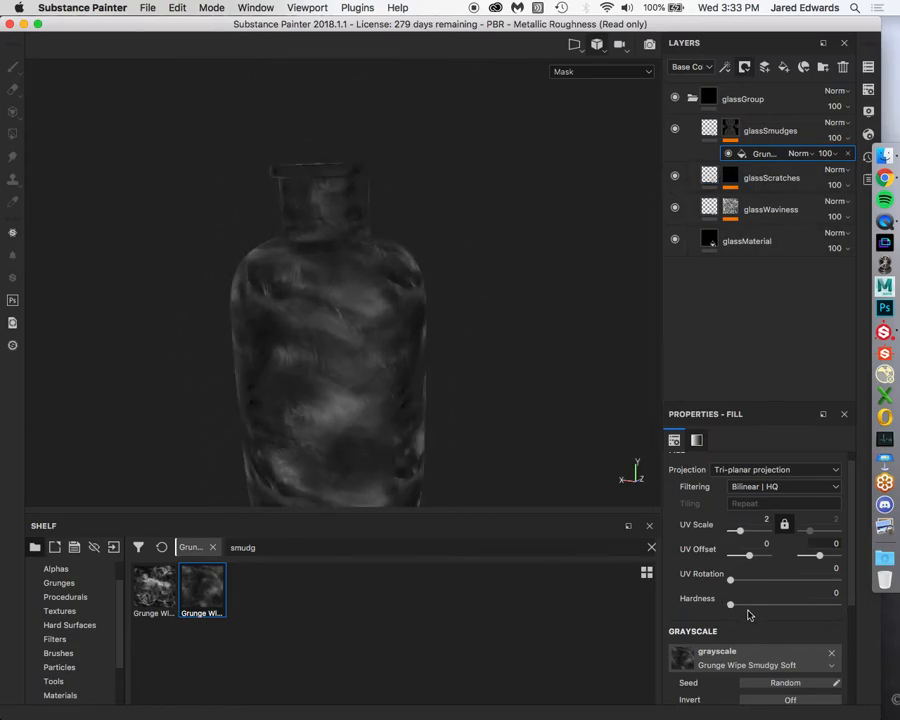
Set the Grunge Wipe Smudgy Soft balance to 0.46 and its contrast to 0.21
scroll(747, 610, "down", 3)
mouse_move(757, 604)
left_mouse_down()
mouse_move(731, 604)
mouse_move(792, 605)
mouse_move(753, 605)
left_mouse_up()
left_click_drag(690, 636, 713, 634)
left_click_drag(415, 150, 350, 185, "alt")
Set the glassSmudges layer's roughness to about 0.86, inspecting the smudges on the bottle under rotated lighting
left_click(709, 128)
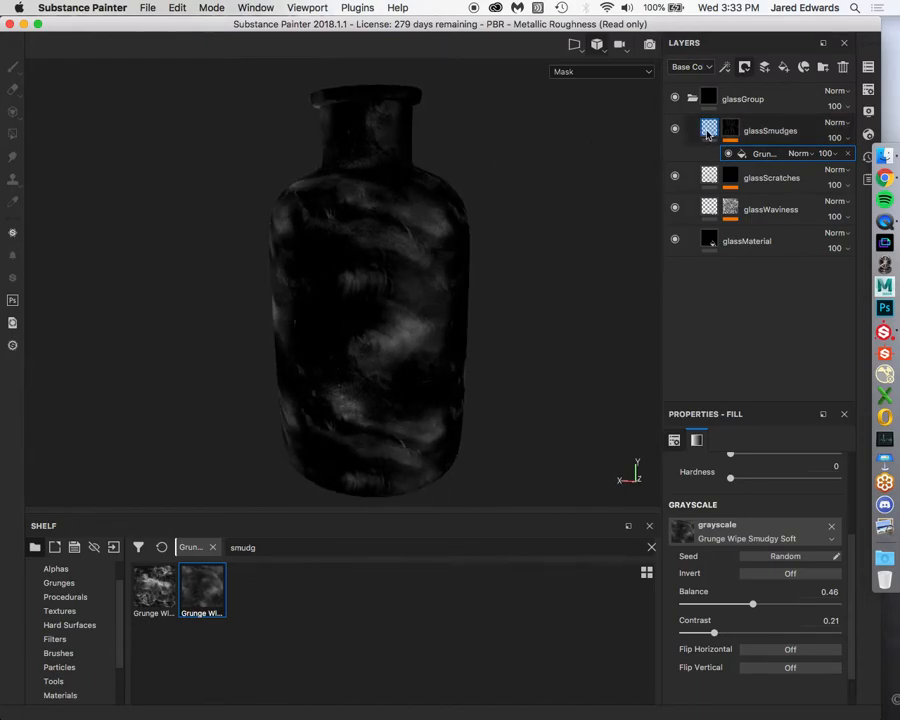
left_click_drag(714, 650, 757, 649)
left_click_drag(425, 340, 424, 301, "alt")
right_click_drag(424, 301, 362, 293, "shift")
middle_click_drag(362, 293, 354, 315, "alt")
left_click_drag(354, 315, 370, 310, "alt")
right_click_drag(445, 290, 392, 281, "shift")
middle_click_drag(392, 281, 402, 245, "alt")
mouse_move(402, 245)
right_mouse_down("shift")
mouse_move(392, 245)
mouse_move(411, 251)
right_mouse_up("shift")
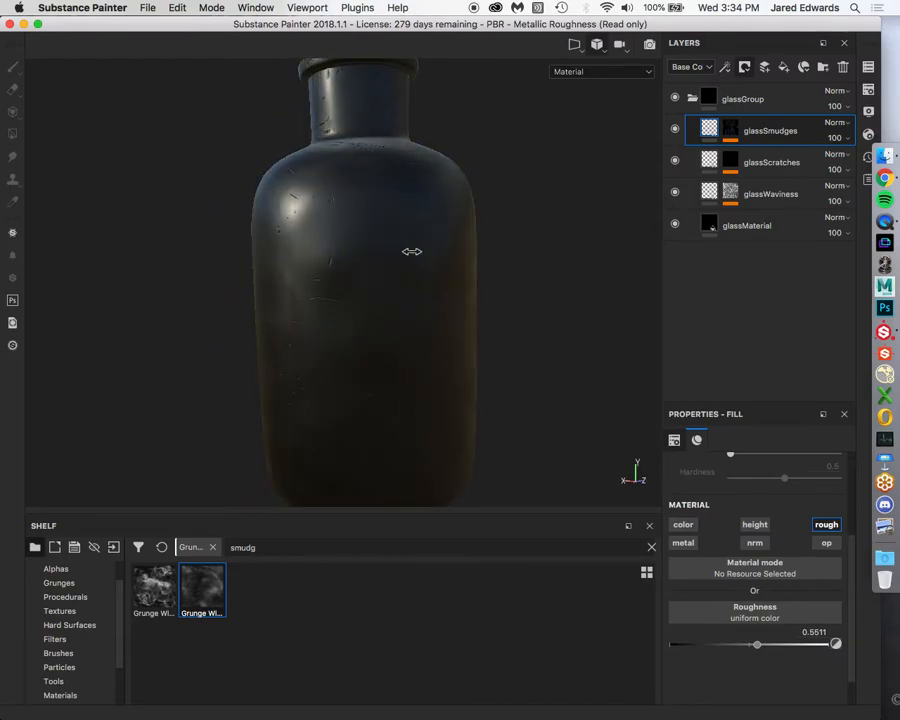
left_click_drag(757, 644, 806, 644)
right_click_drag(478, 263, 416, 264, "shift")
left_click_drag(355, 209, 398, 287, "alt")
right_click_drag(398, 287, 299, 282, "shift")
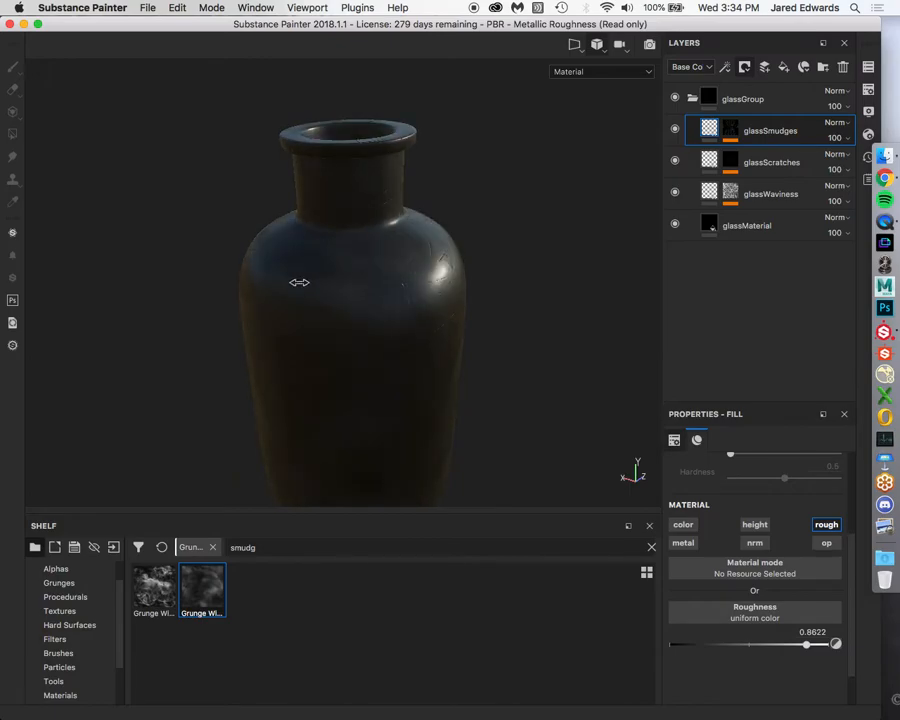
Add a second fill effect to the glassSmudges mask and assign Grunge Wipe Smudgy Heavy to it
left_click(731, 130)
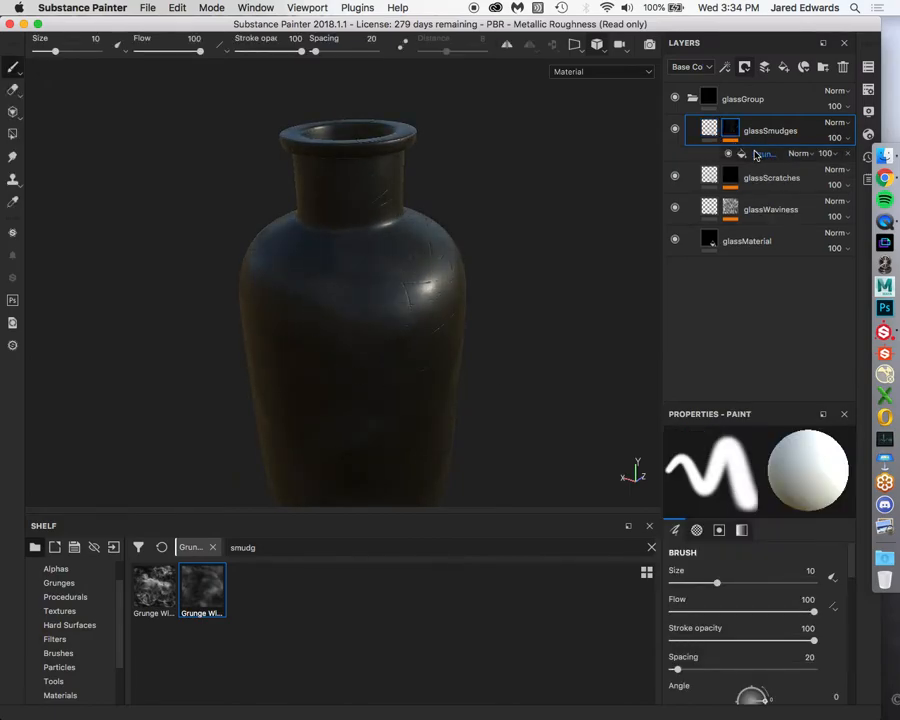
left_click(752, 152)
left_click(725, 67)
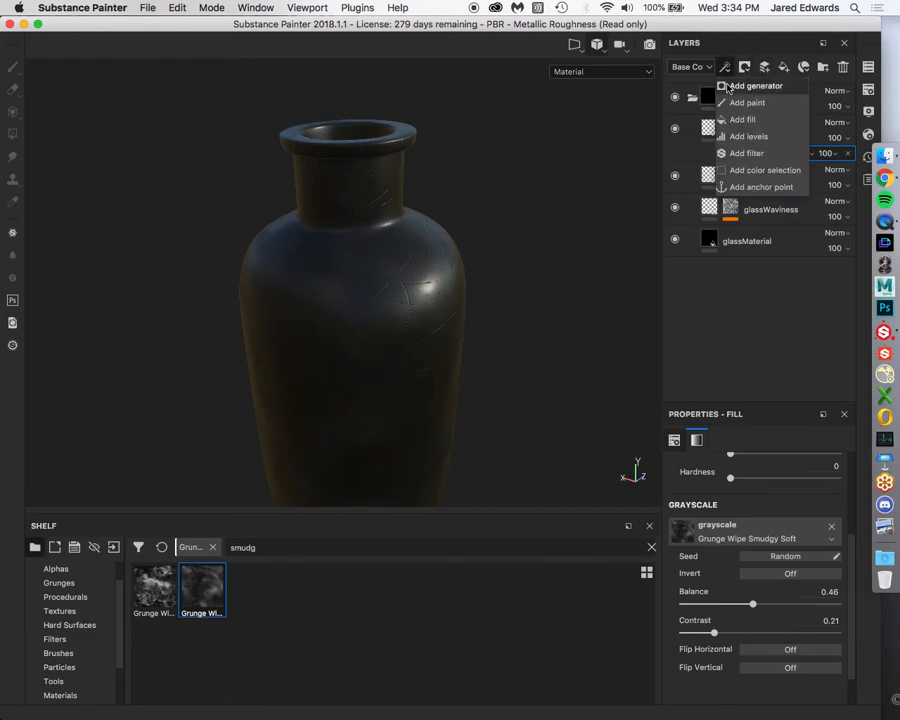
left_click(742, 119)
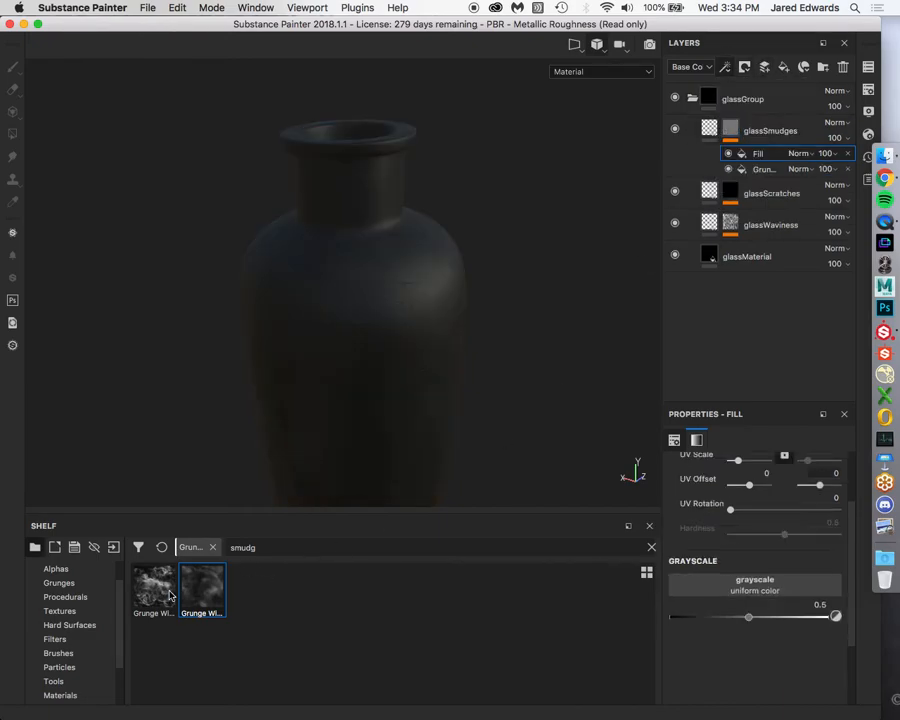
mouse_move(170, 595)
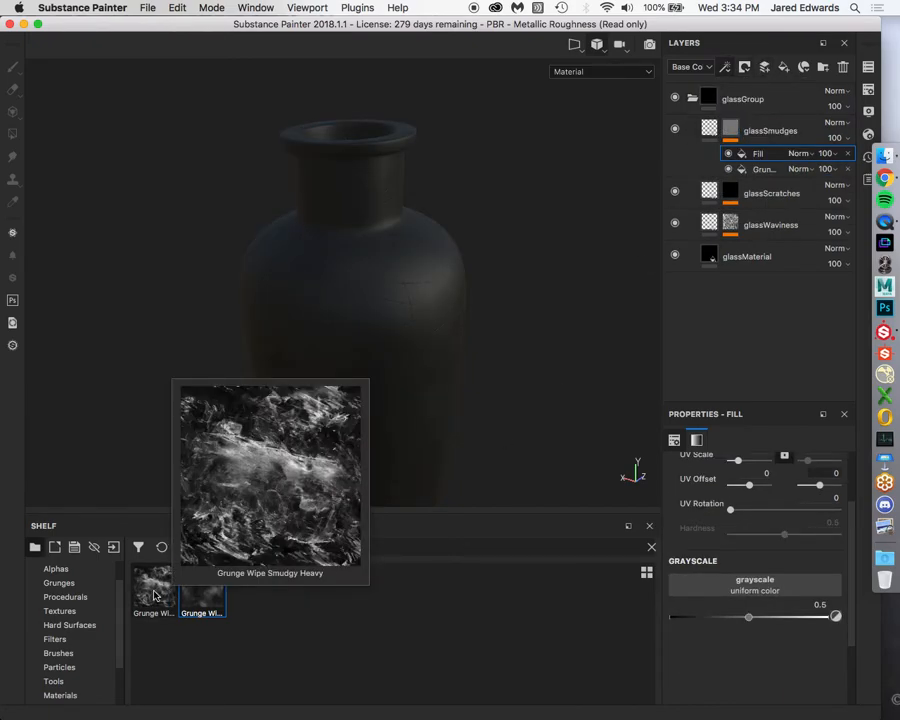
mouse_move(155, 596)
left_mouse_down()
mouse_move(213, 655)
mouse_move(597, 620)
mouse_move(738, 600)
mouse_move(755, 588)
left_mouse_up()
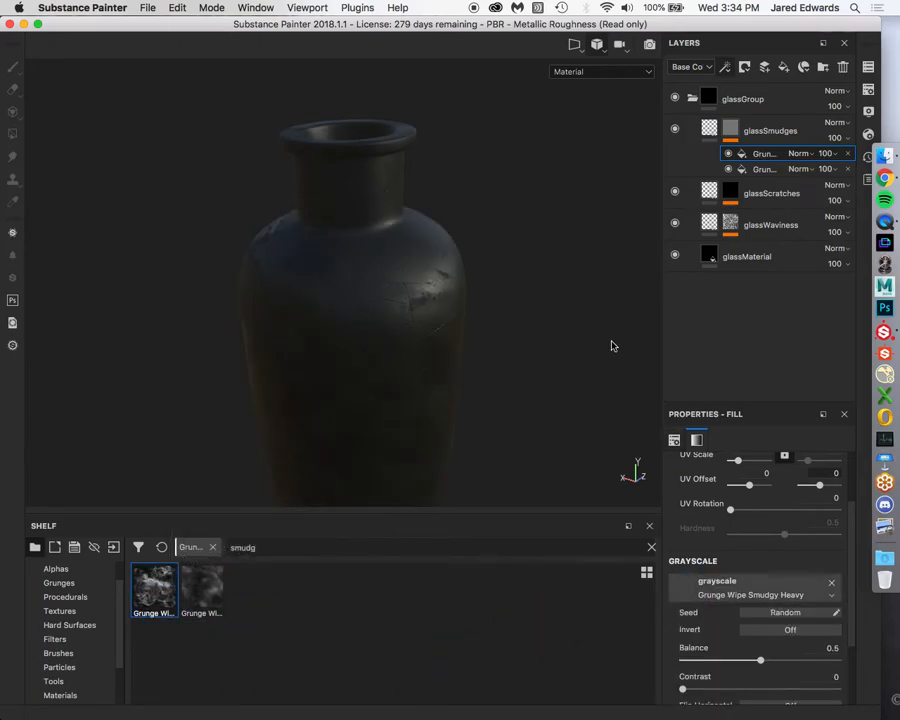
Display the glassSmudges mask alone and lower the Grunge Wipe Smudgy Heavy balance to 0.26, inspecting the pattern up close
left_click(732, 128, "alt")
mouse_move(478, 350)
left_mouse_down("alt")
mouse_move(470, 362)
mouse_move(582, 295)
left_mouse_up("alt")
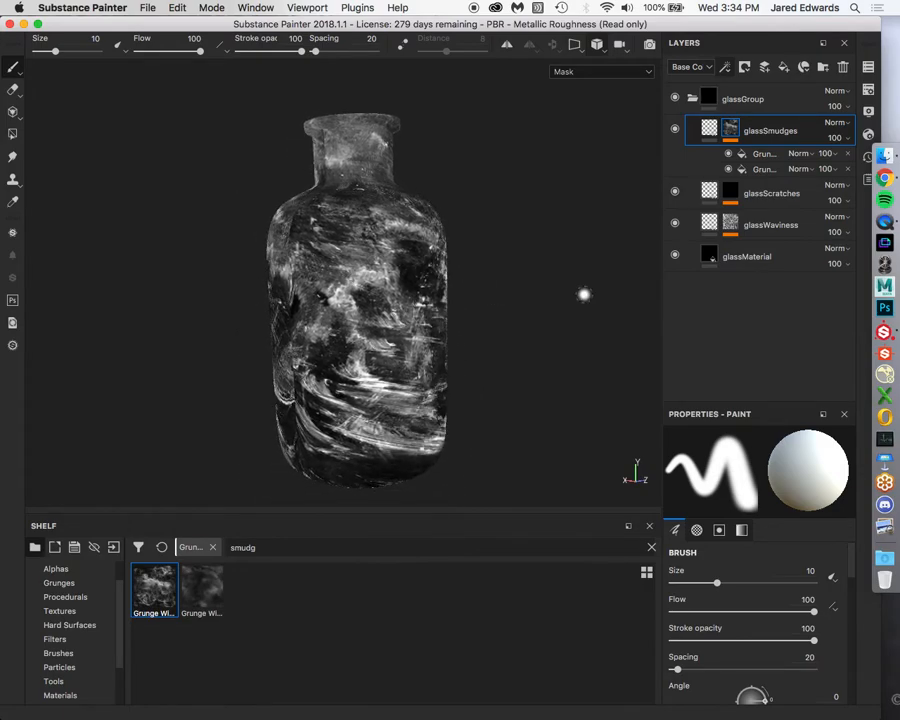
left_click(762, 155)
scroll(745, 470, "up", 3)
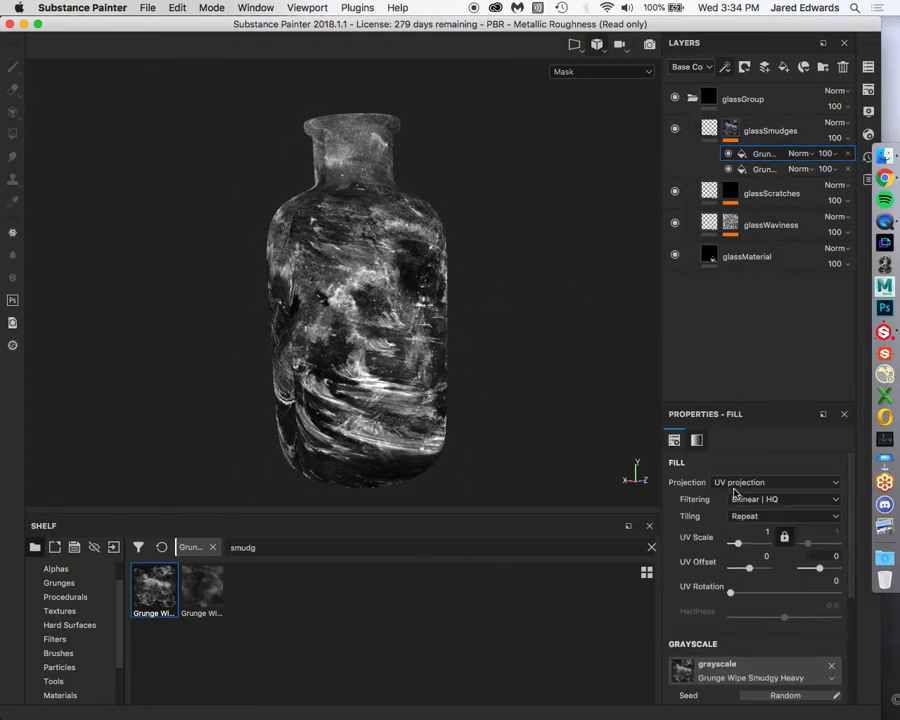
scroll(757, 533, "down", 5)
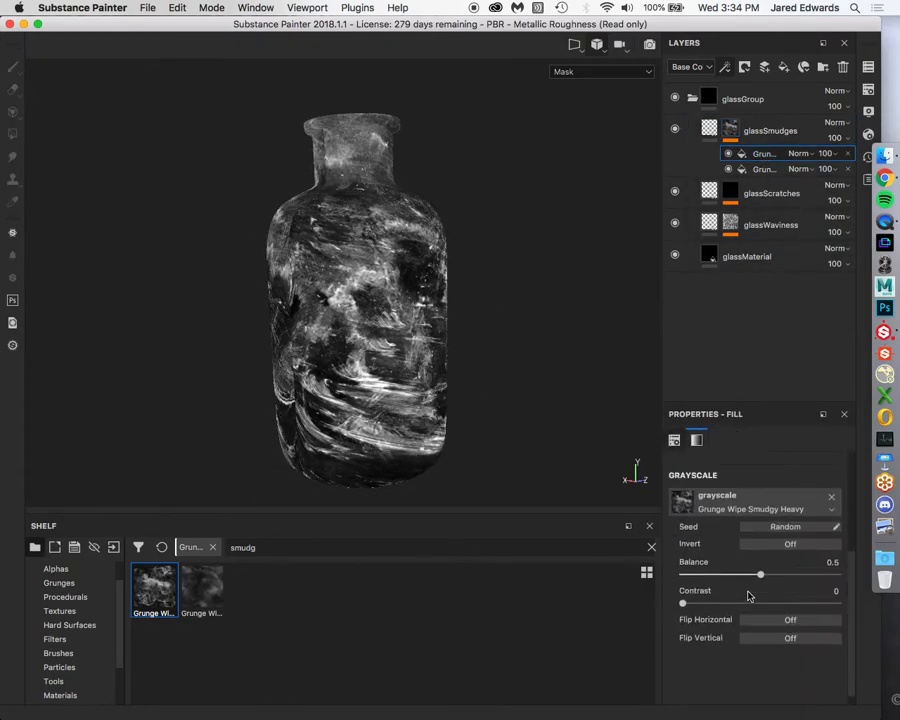
left_click_drag(756, 576, 724, 577)
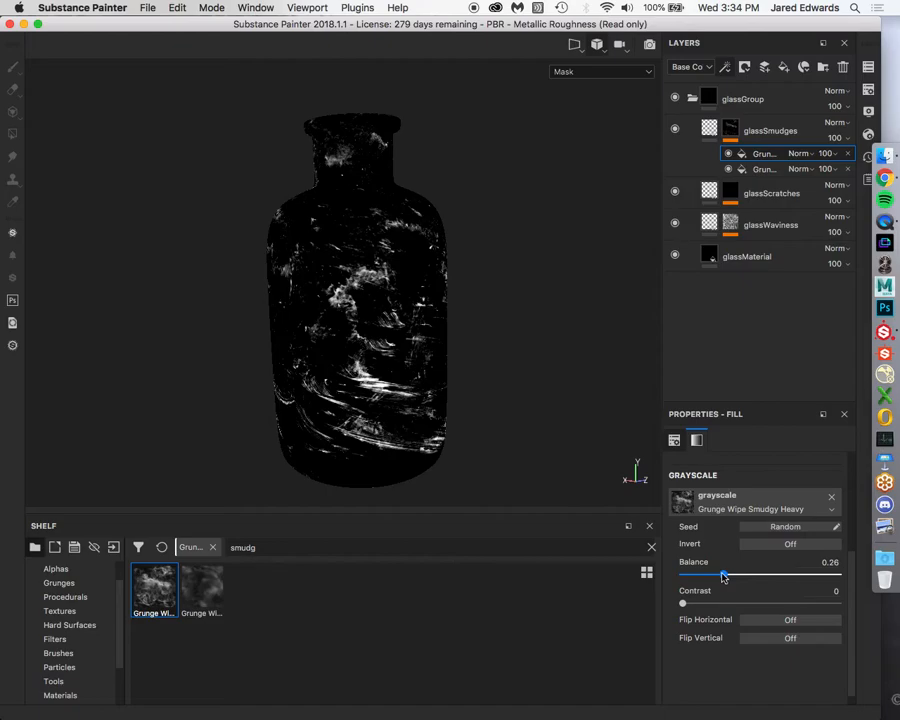
left_click_drag(512, 403, 440, 325, "alt")
right_click_drag(440, 325, 490, 320, "alt")
left_click_drag(440, 315, 470, 310, "alt")
middle_click_drag(466, 310, 454, 317, "alt")
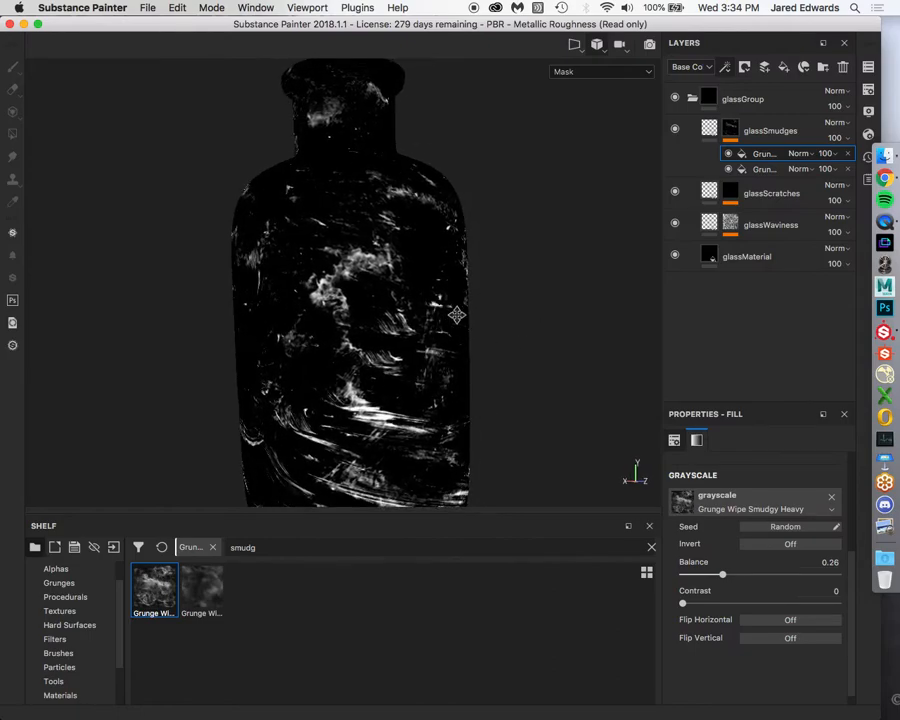
Return the glassSmudges layer to the material view and inspect the smudges on the whole bottle under rotated lighting
right_click_drag(454, 317, 411, 262, "alt")
left_click(712, 128)
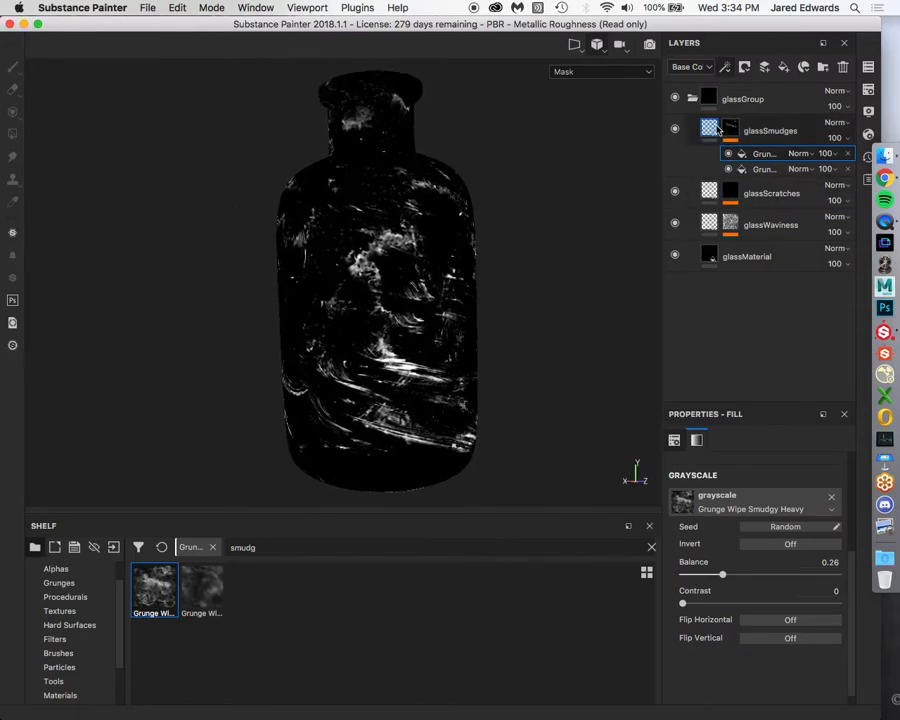
mouse_move(508, 284)
left_mouse_down("alt")
mouse_move(500, 296)
mouse_move(510, 288)
mouse_move(516, 296)
mouse_move(518, 286)
left_mouse_up("alt")
right_click_drag(518, 286, 470, 288, "shift")
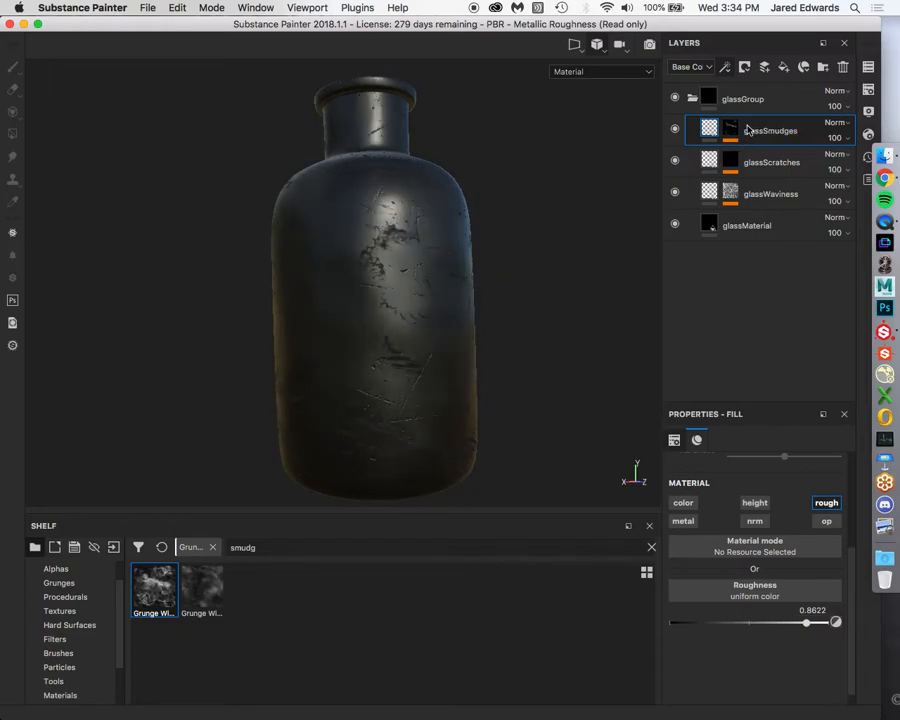
Display the glassSmudges mask alone and toggle its upper grunge fill's visibility to compare the two smudge patterns
left_click(731, 130, "alt")
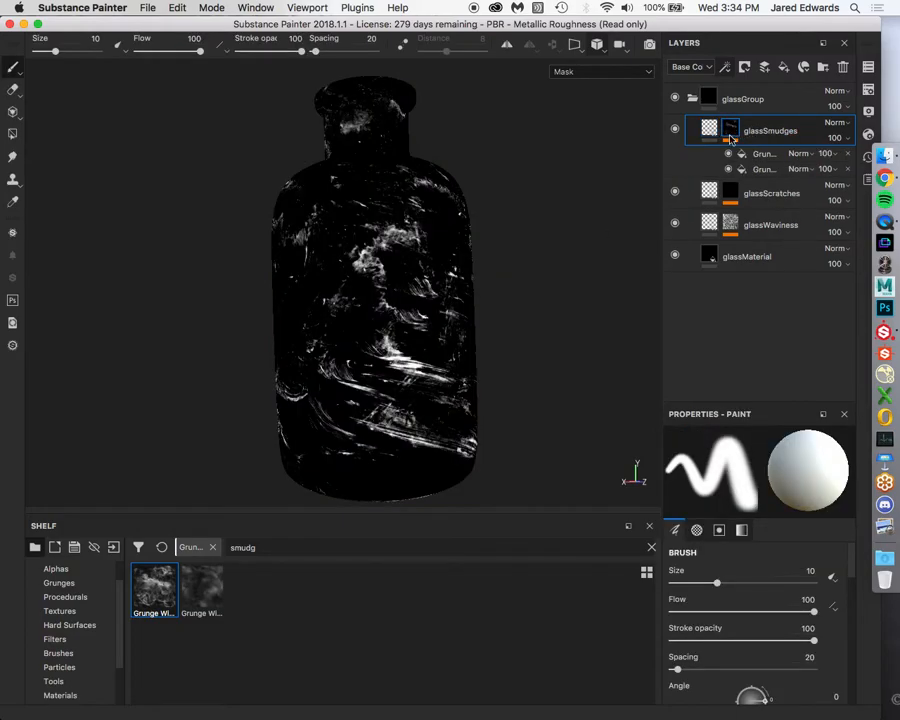
left_click(729, 153)
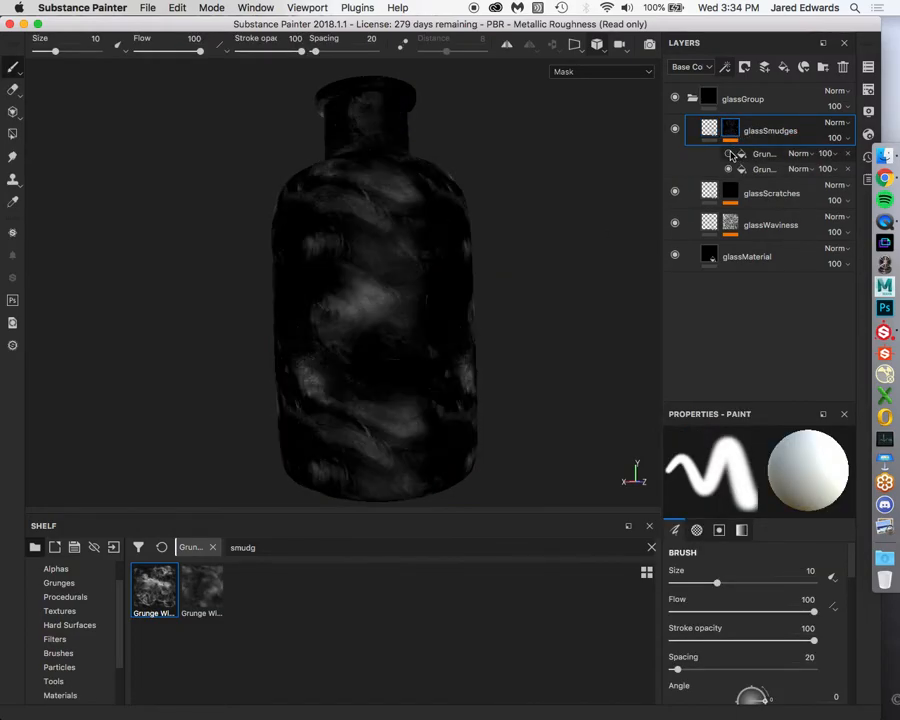
left_click(729, 153)
left_click(729, 153)
left_click(729, 153)
left_click(729, 153)
left_click(729, 153)
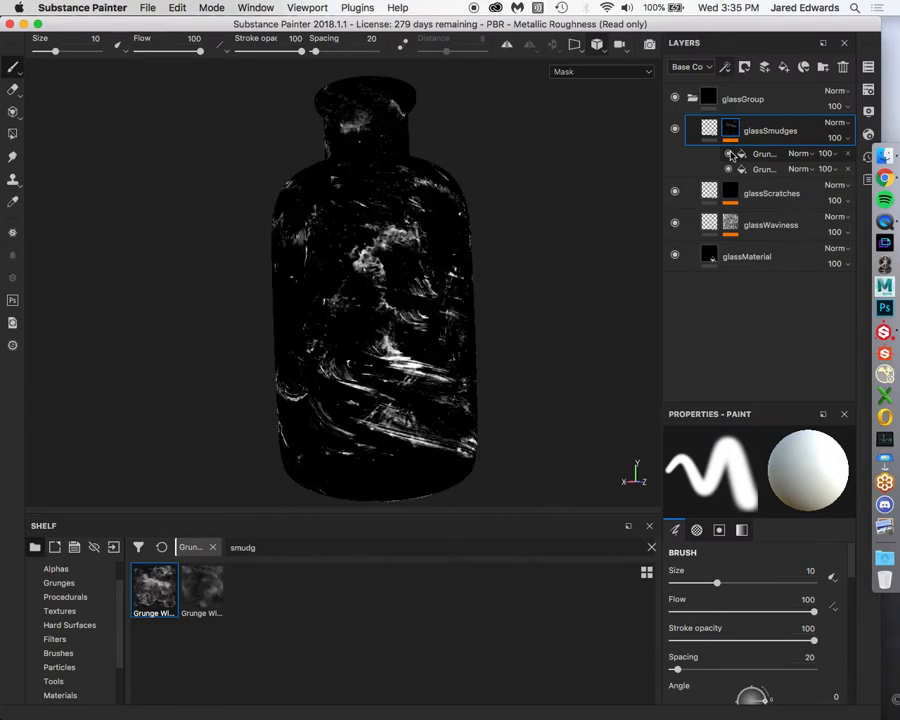
Try the Multiply blend mode on the upper grunge fill in the glassSmudges mask
left_click(797, 153)
left_click(797, 153)
left_click(795, 152)
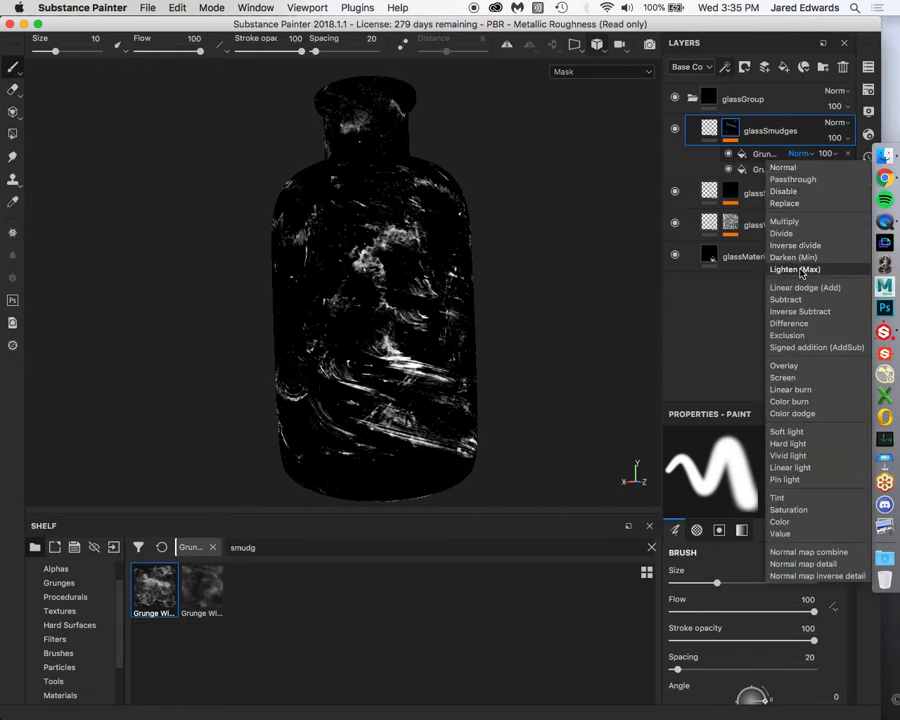
left_click(803, 222)
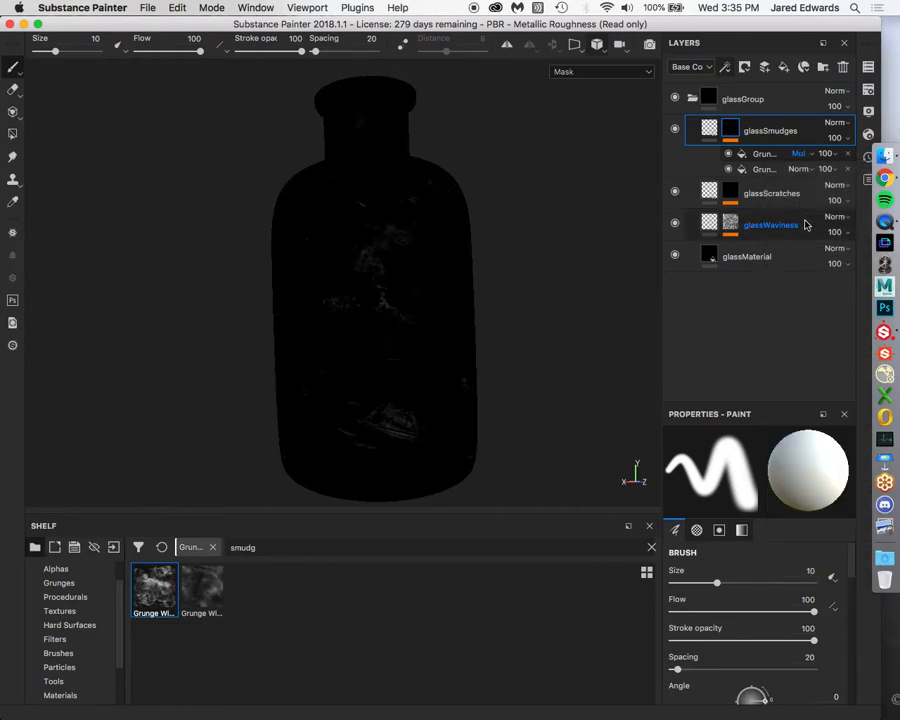
Set the upper grunge fill's blend mode to Lighten (Max) in the glassSmudges mask and compare the mask with that fill toggled
left_click(797, 153)
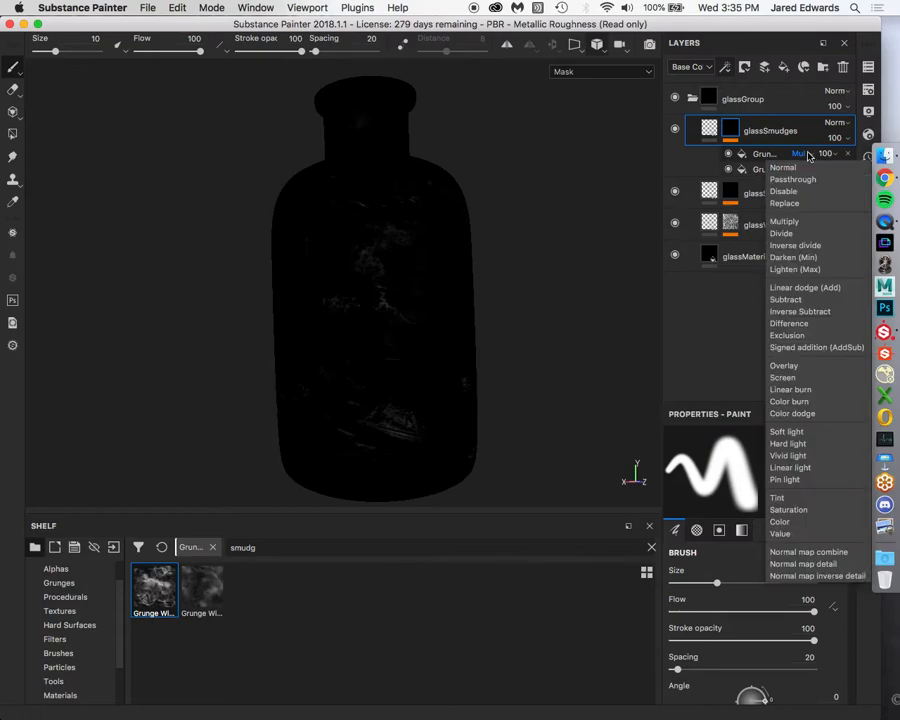
left_click(806, 268)
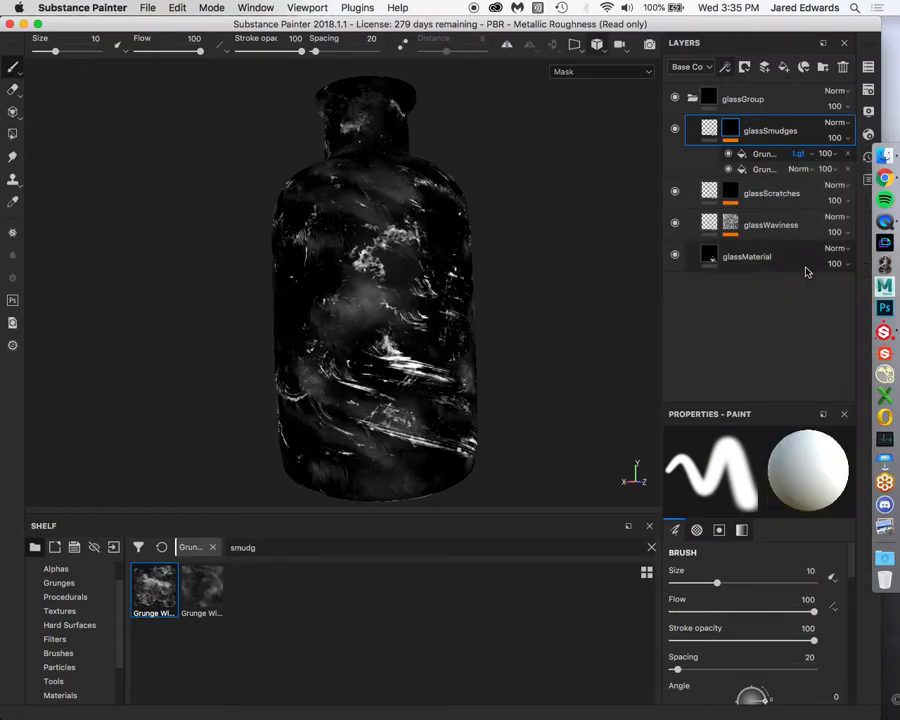
left_click(729, 155)
left_click(729, 155)
left_click(729, 155)
left_click(729, 155)
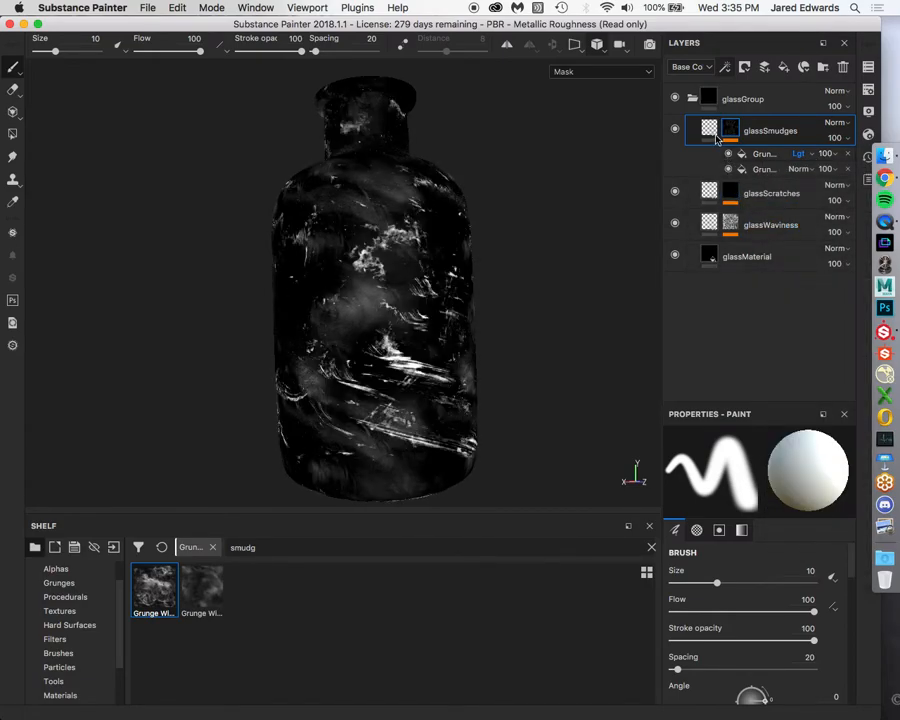
Return to the material view and inspect the combined smudges on the bottle from several angles
left_click(712, 131)
mouse_move(478, 253)
left_mouse_down("alt")
mouse_move(458, 275)
mouse_move(462, 251)
mouse_move(486, 229)
mouse_move(454, 255)
mouse_move(436, 255)
mouse_move(400, 215)
mouse_move(342, 189)
mouse_move(416, 263)
mouse_move(374, 223)
mouse_move(380, 239)
mouse_move(469, 244)
left_mouse_up("alt")
right_click_drag(469, 244, 510, 235, "alt")
mouse_move(510, 235)
left_mouse_down("alt")
mouse_move(566, 193)
mouse_move(514, 227)
left_mouse_up("alt")
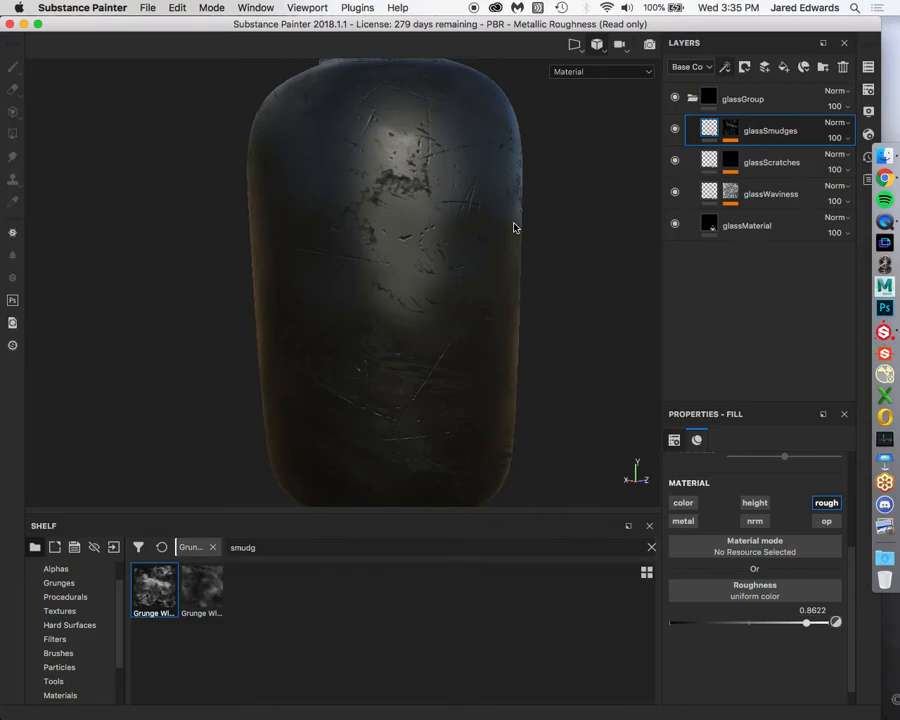
right_click_drag(512, 237, 316, 285, "alt")
mouse_move(316, 285)
left_mouse_down("alt")
mouse_move(400, 291)
mouse_move(396, 352)
mouse_move(408, 253)
mouse_move(390, 253)
mouse_move(378, 297)
mouse_move(430, 165)
mouse_move(456, 146)
mouse_move(566, 145)
mouse_move(331, 159)
mouse_move(385, 152)
mouse_move(422, 155)
mouse_move(434, 169)
mouse_move(450, 162)
left_mouse_up("alt")
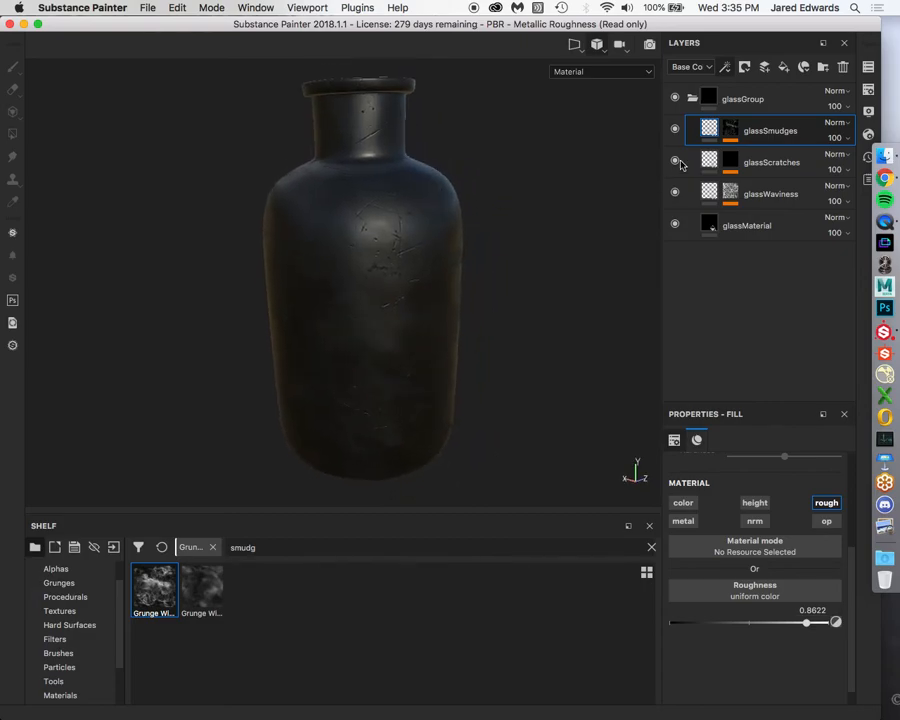
Collapse glassGroup and add a new folder above it named labelGroup
left_click(707, 99)
left_click(691, 99)
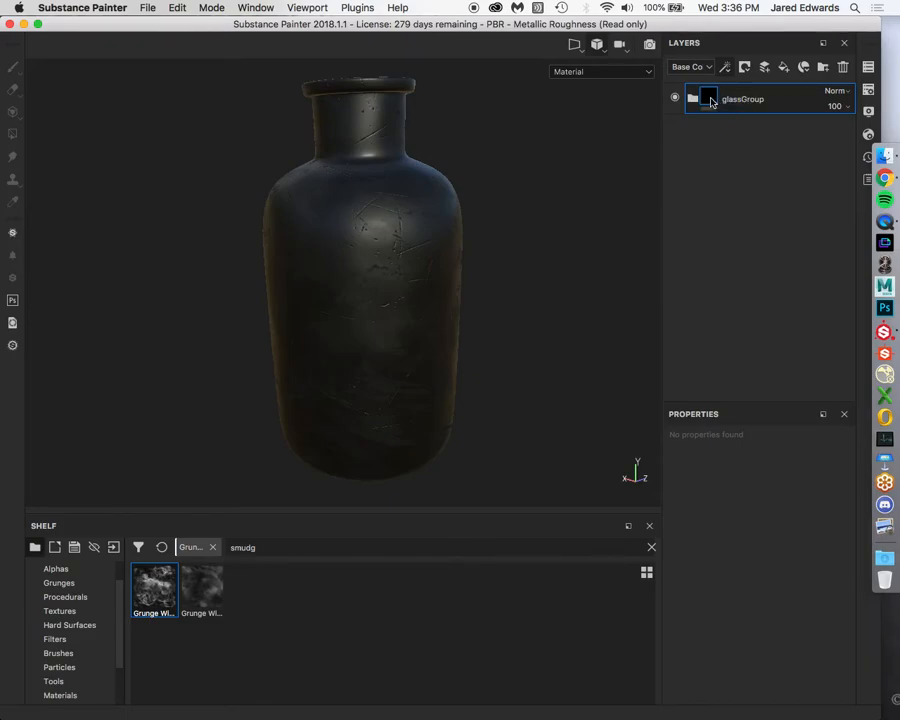
mouse_move(711, 102)
left_click(823, 67)
double_click(735, 100)
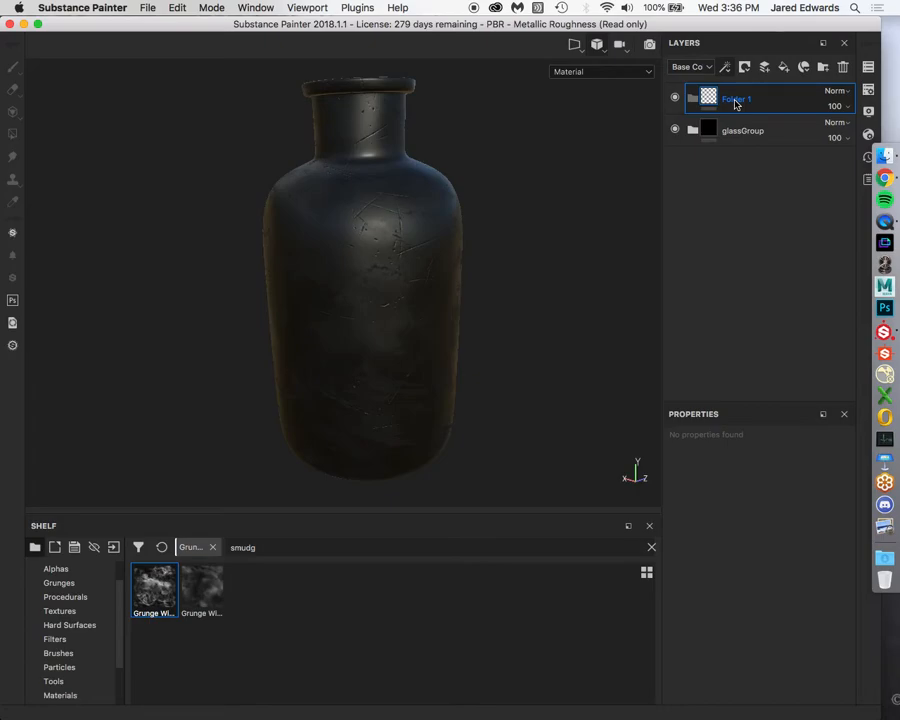
type("labelGroup")
key("Return")
left_click_drag(380, 150, 402, 187, "alt")
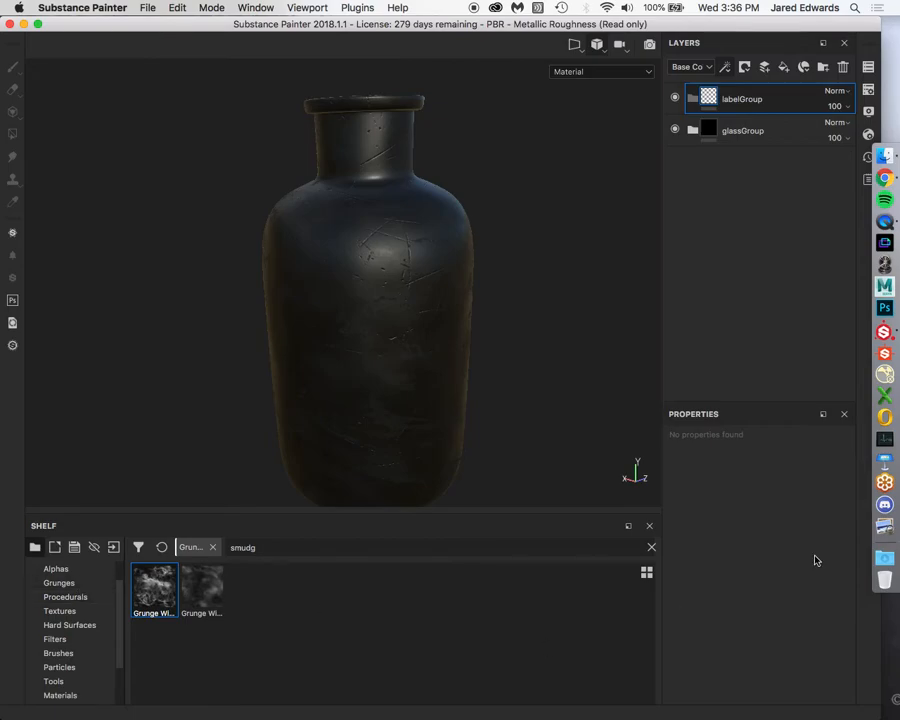
Switch to Chrome and search Google Images for "old paper label" in a new tab
left_click(884, 178)
key("super+t")
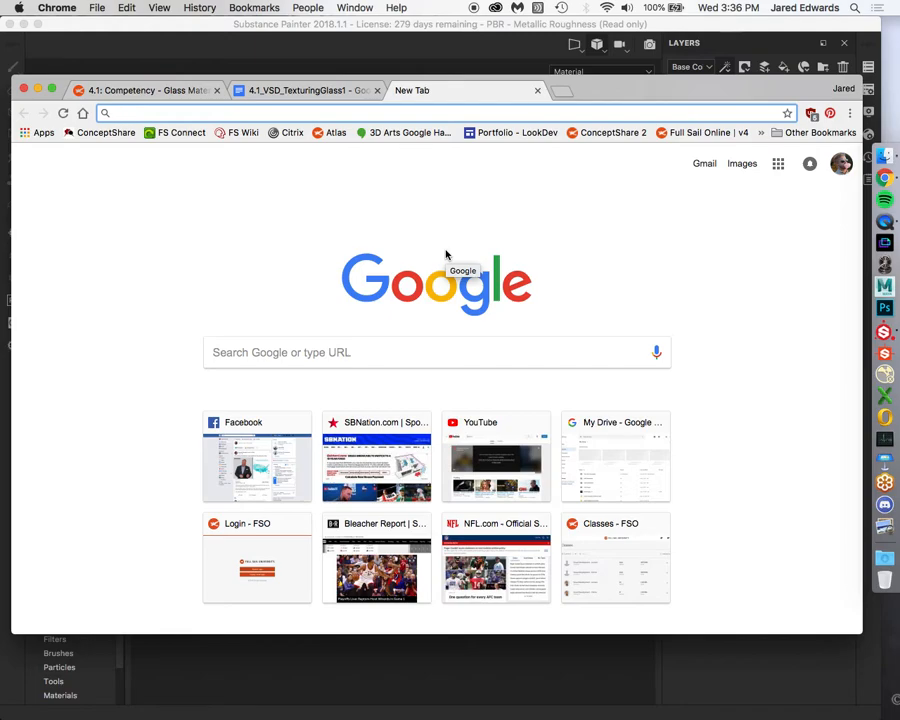
type("old paper label")
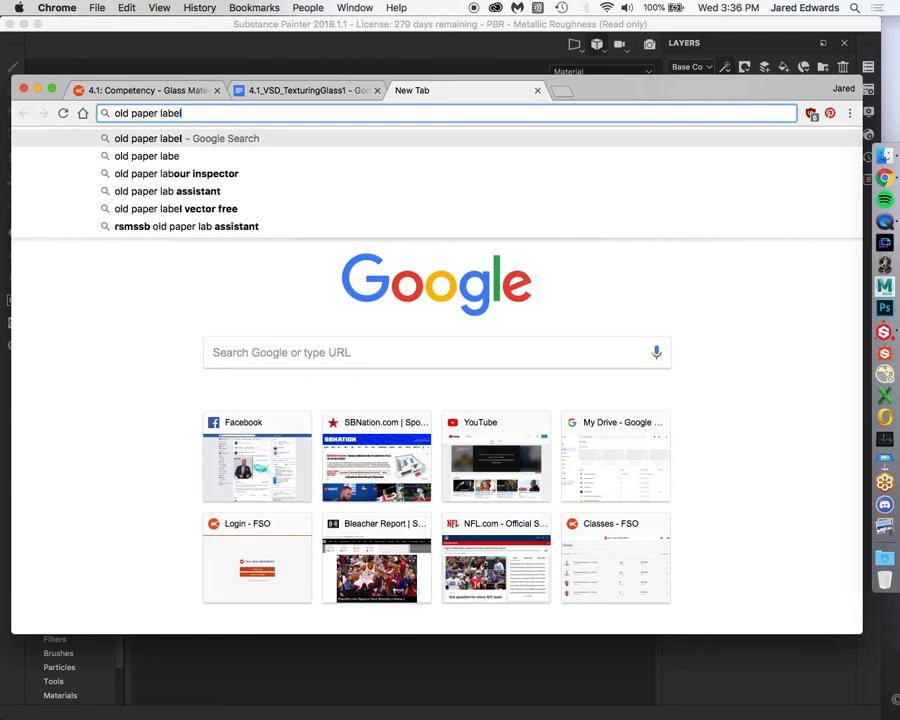
key("Return")
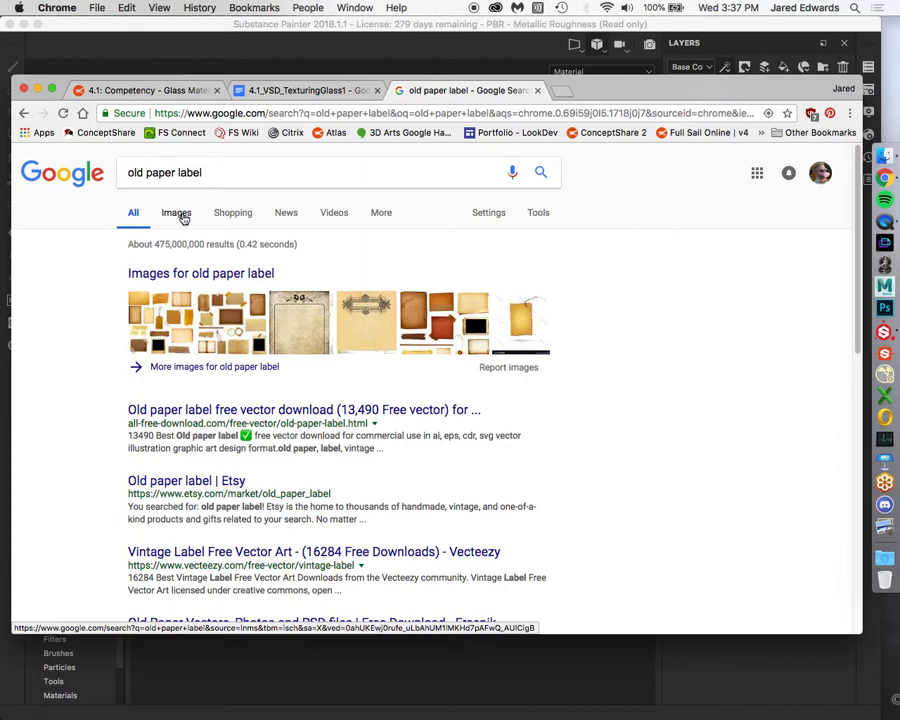
left_click(183, 218)
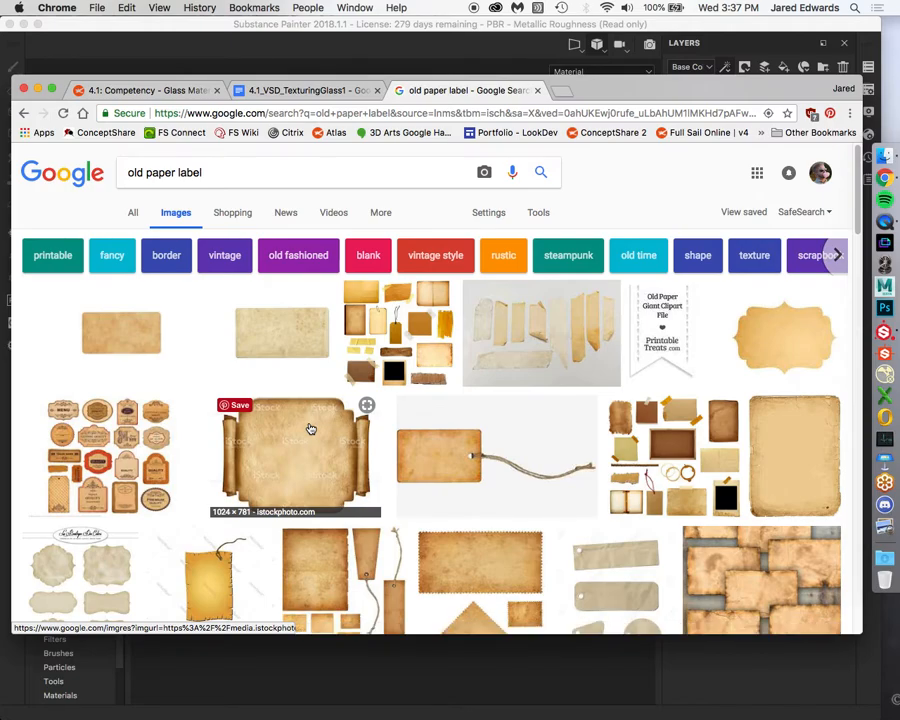
Browse the old paper label image results and preview the Old Paper Labels digital frames image
scroll(310, 428, "down", 5)
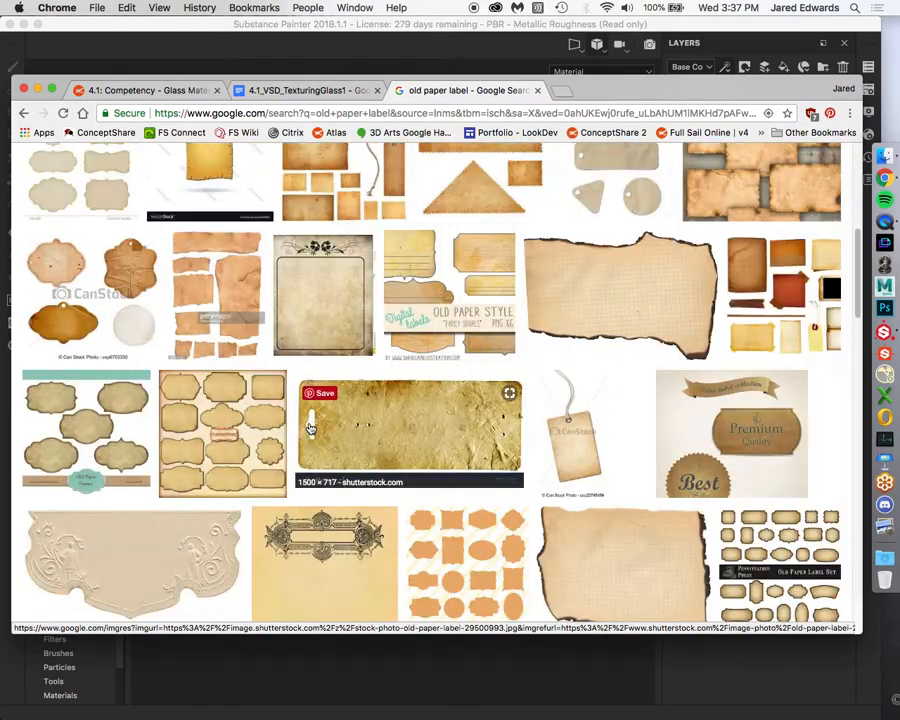
scroll(310, 428, "down", 2)
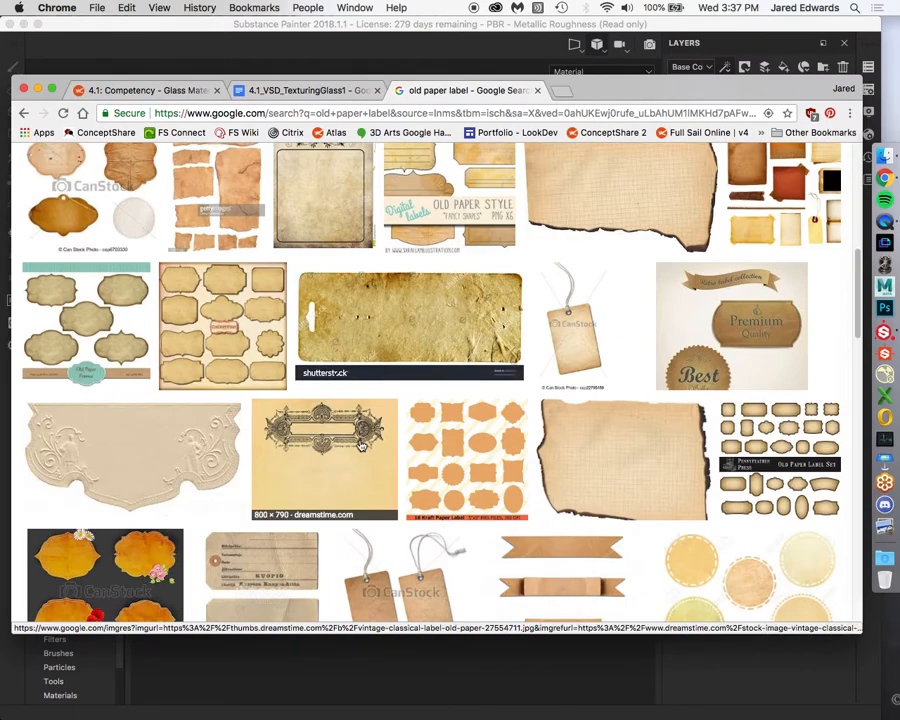
left_click(55, 320)
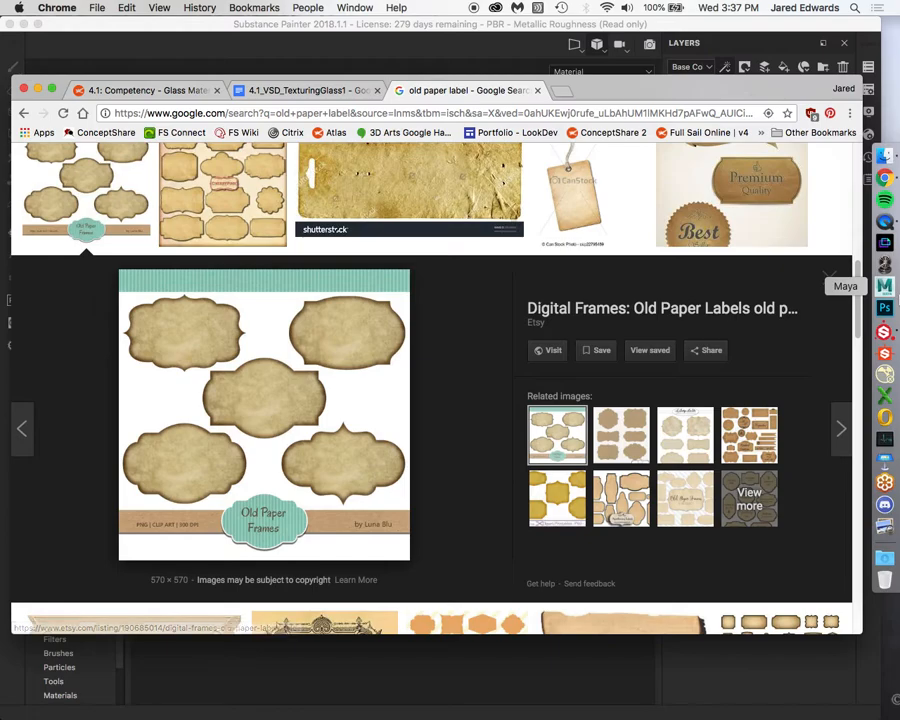
left_click(833, 280)
scroll(487, 315, "down", 10)
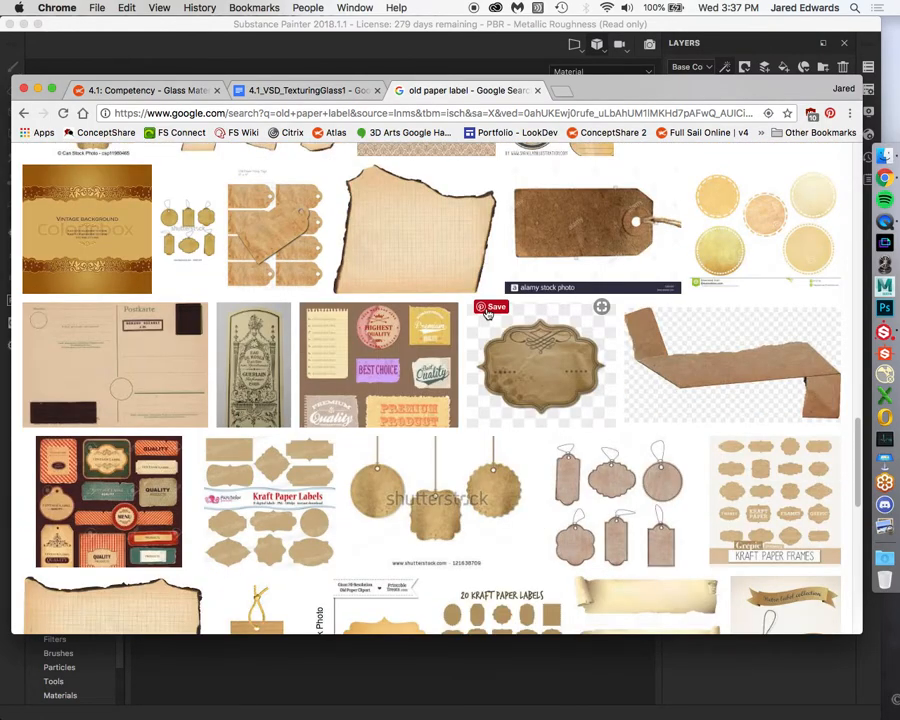
scroll(490, 310, "down", 2)
Preview the Guerlain "eau de roses" label and its related images, including the lavender perfume labels and the Phoenix Feathers label
left_click(255, 298)
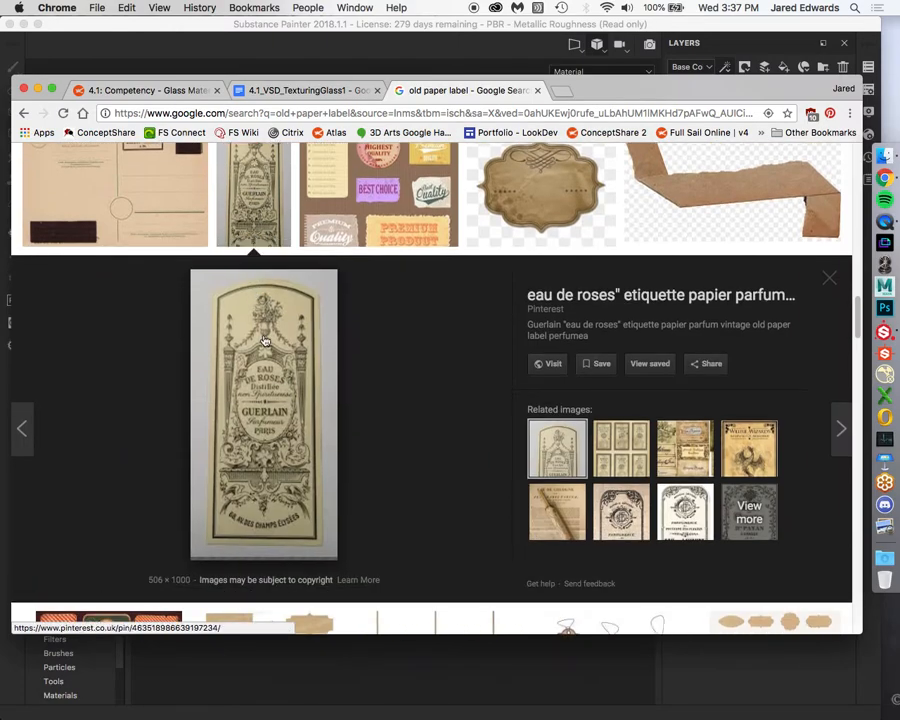
left_click(620, 518)
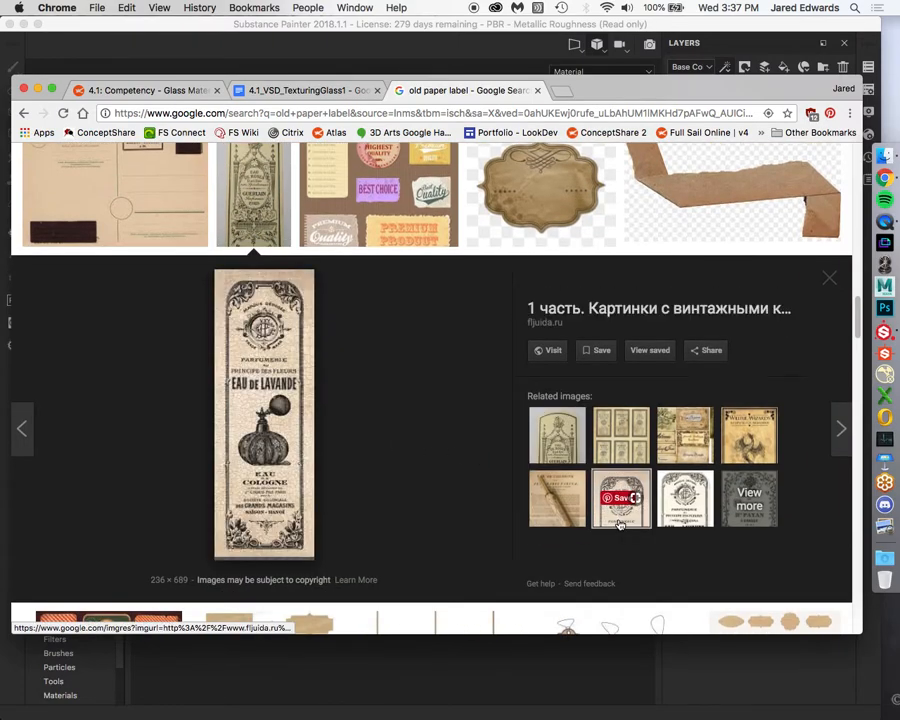
left_click(685, 498)
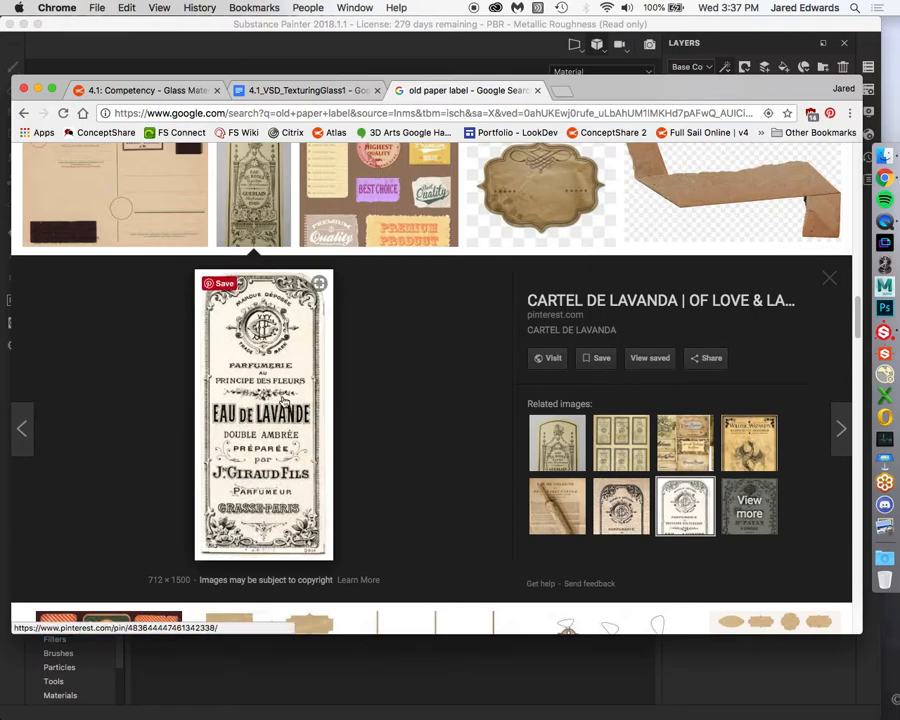
left_click(746, 435)
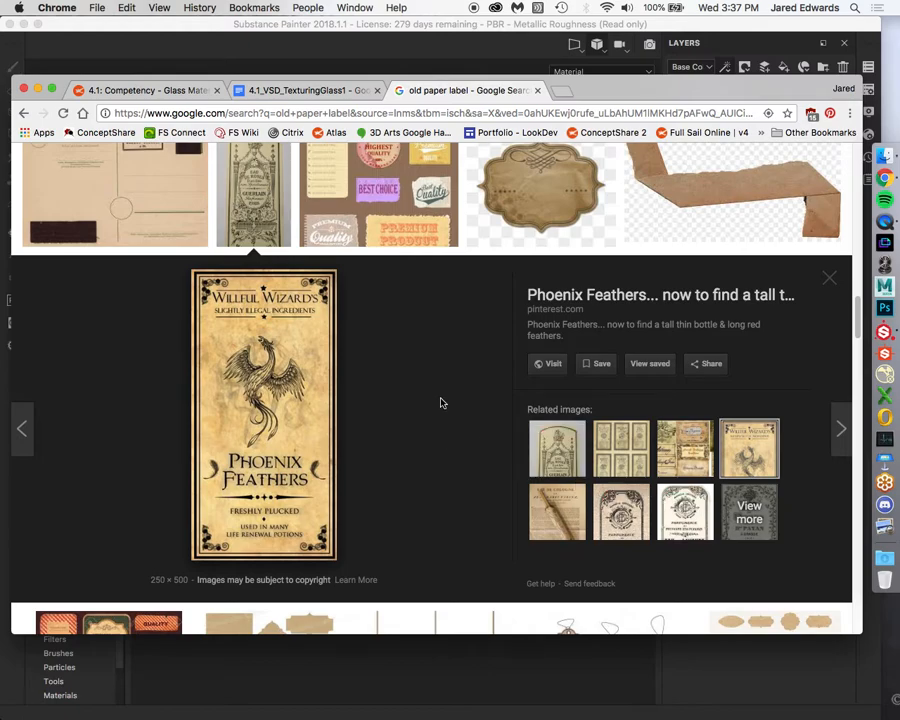
Load the Phoenix Feathers label image on its own in a new browser tab from its copied image address
left_click(266, 402)
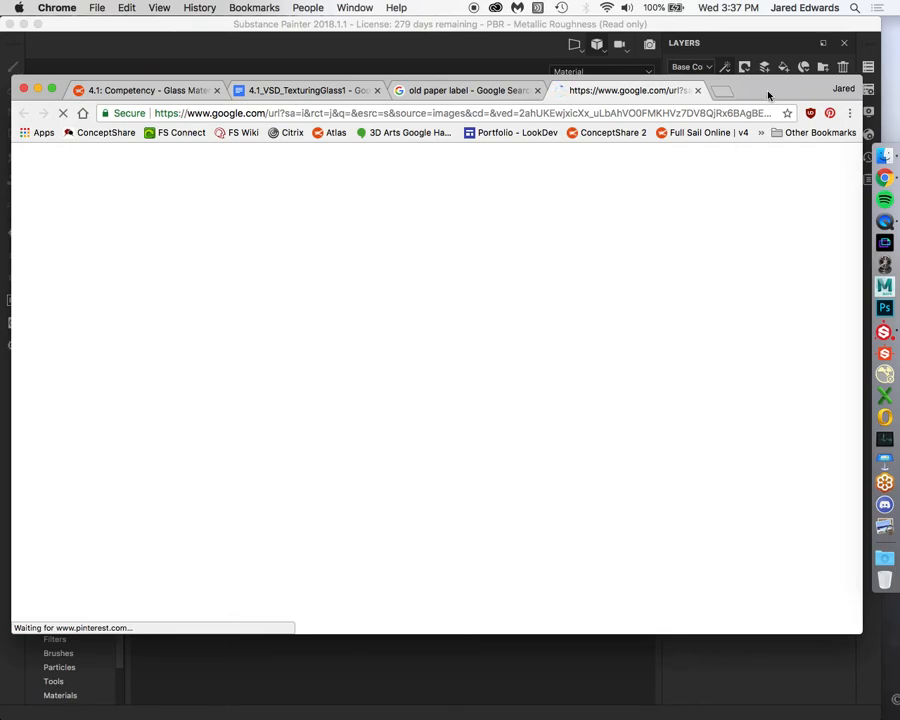
left_click(697, 90)
right_click(250, 410)
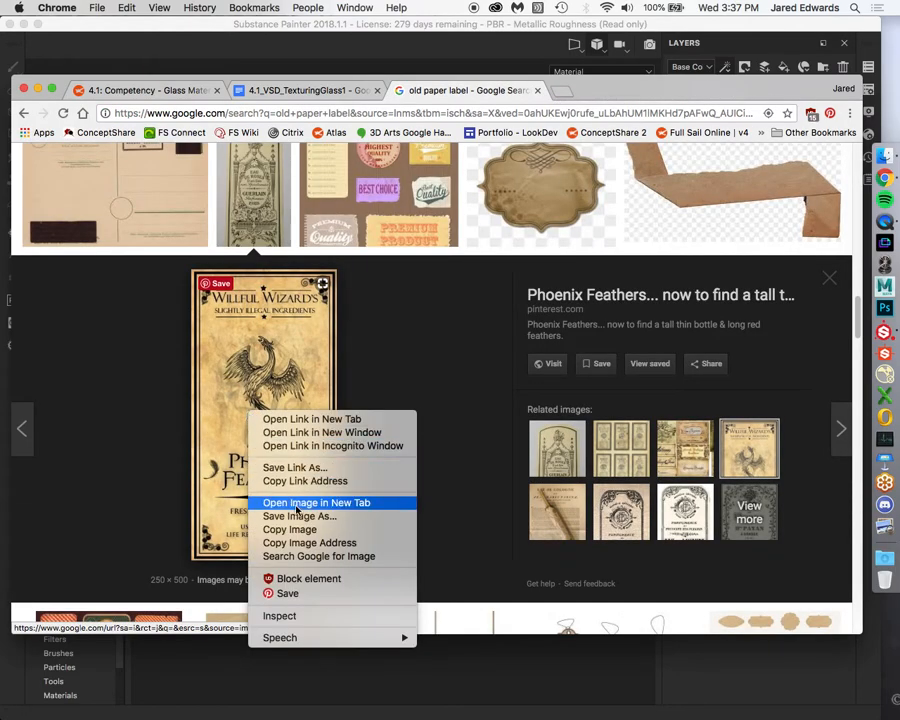
left_click(296, 543)
key("super+t")
key("super+v")
key("Return")
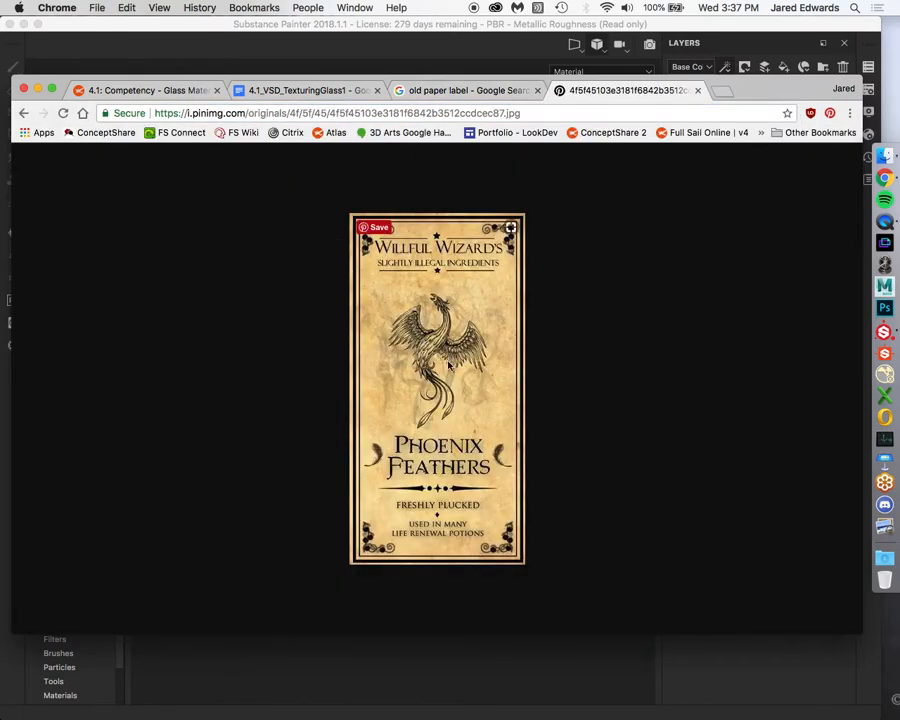
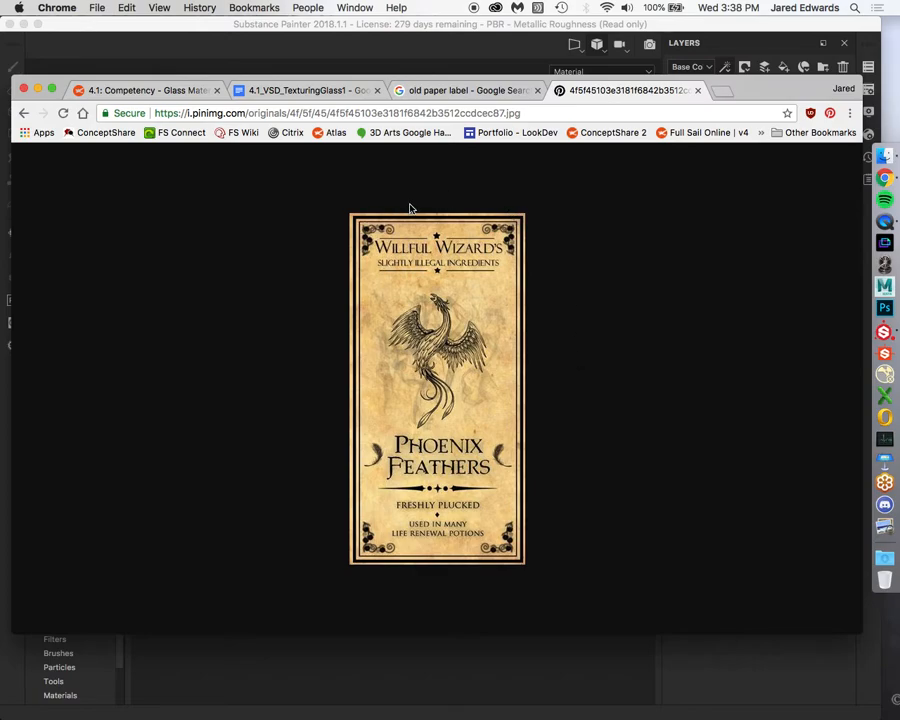
Go back to the image results, close the Phoenix Feathers preview and preview the Guerlain "eau de roses" label again
mouse_move(516, 216)
left_click(484, 93)
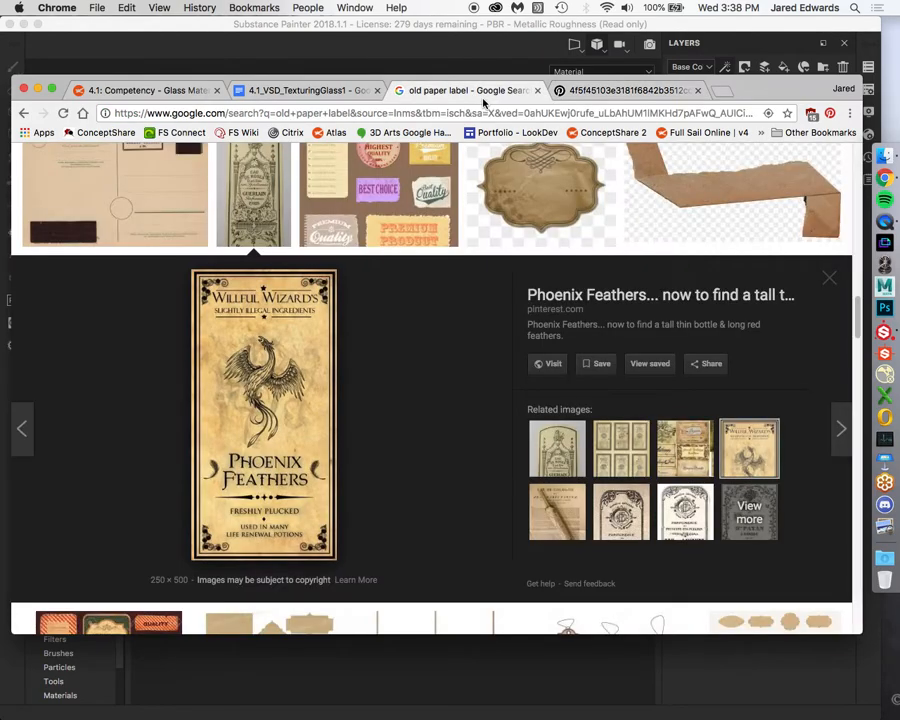
left_click(829, 280)
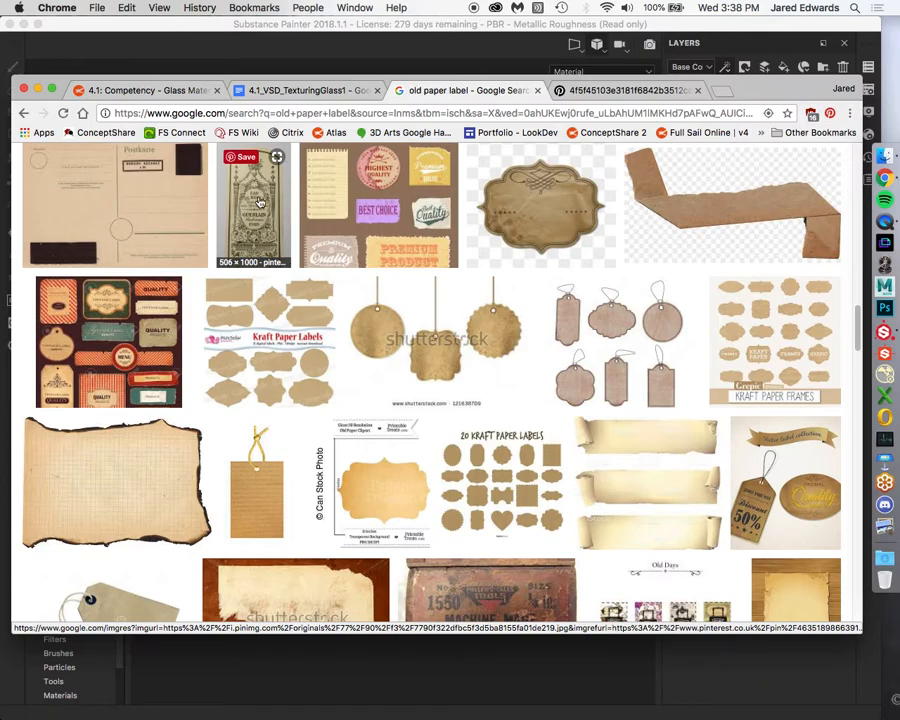
scroll(258, 203, "up", 3)
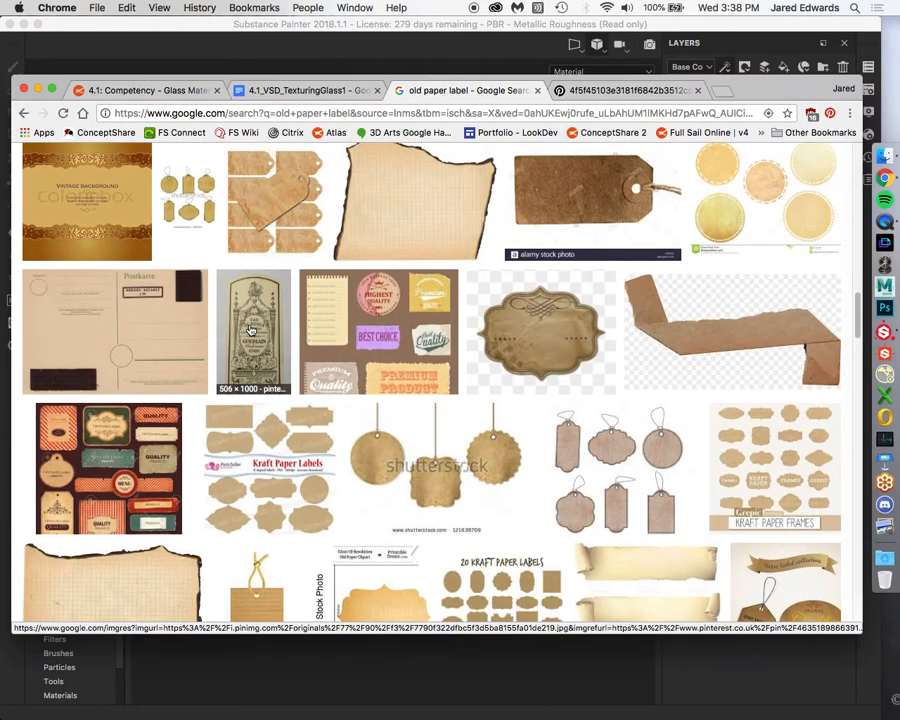
left_click(250, 330)
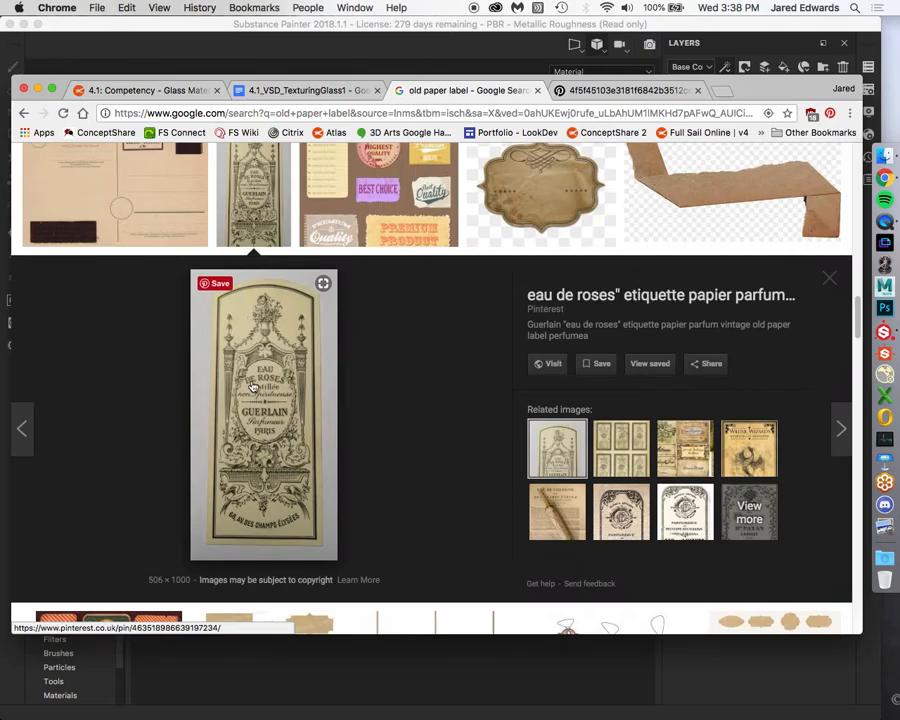
Compare previews of the Guerlain "eau de roses", Phoenix Feathers and Eau de Lavande labels in the image results, and close the preview
left_click(228, 200)
scroll(287, 377, "up", 10)
scroll(286, 374, "down", 7)
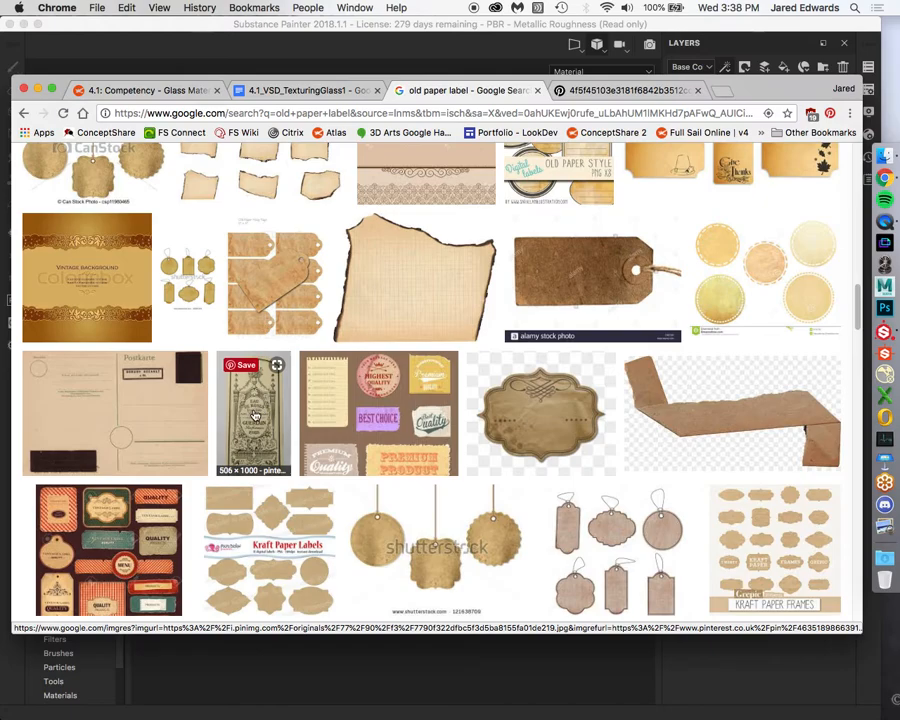
left_click(260, 406)
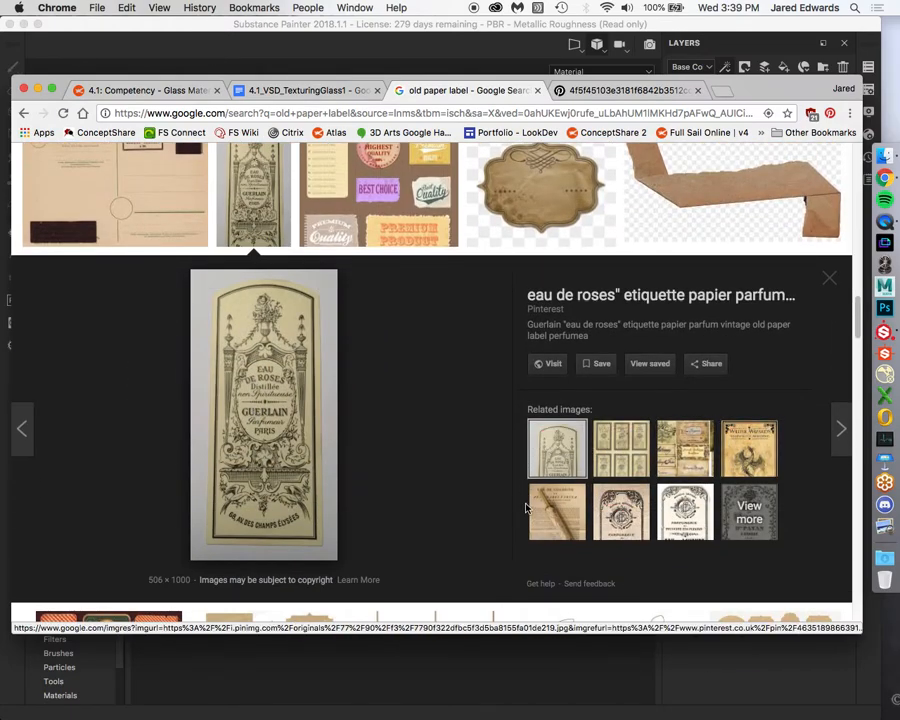
left_click(747, 473)
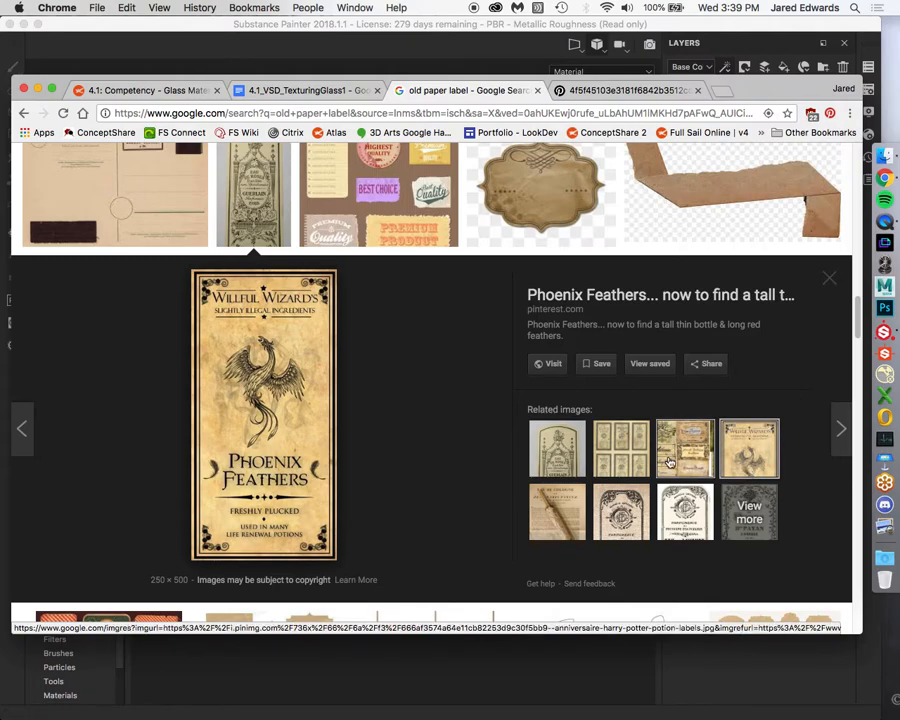
left_click(679, 512)
left_click(679, 512)
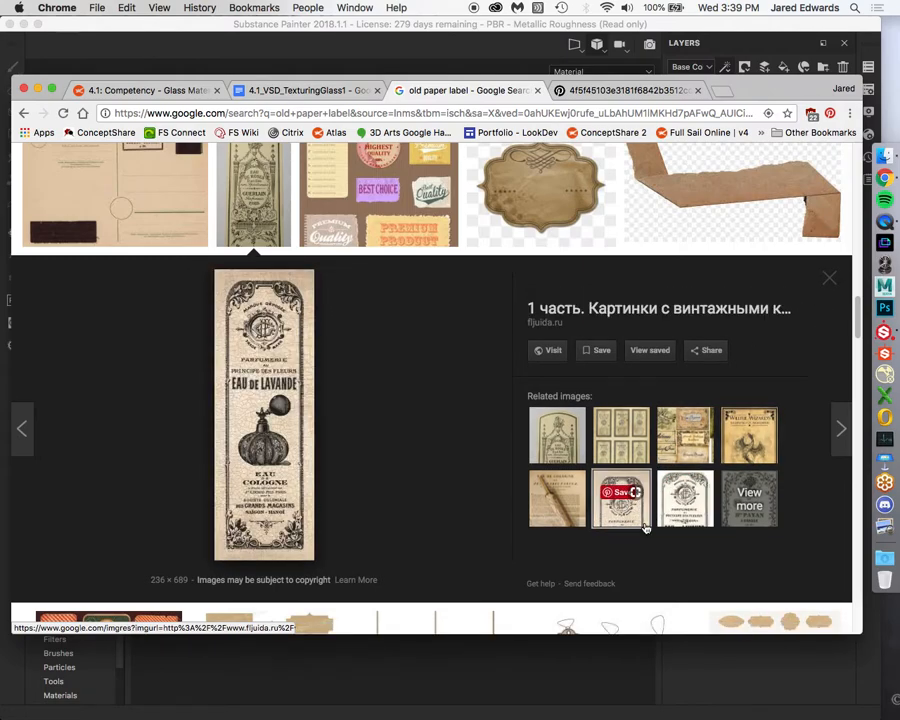
left_click(829, 279)
Start saving the standalone Phoenix Feathers image and create a folder named Glass inside VSD_Lecture_Project's Painter folder on the Desktop
left_click(629, 92)
right_click(404, 389)
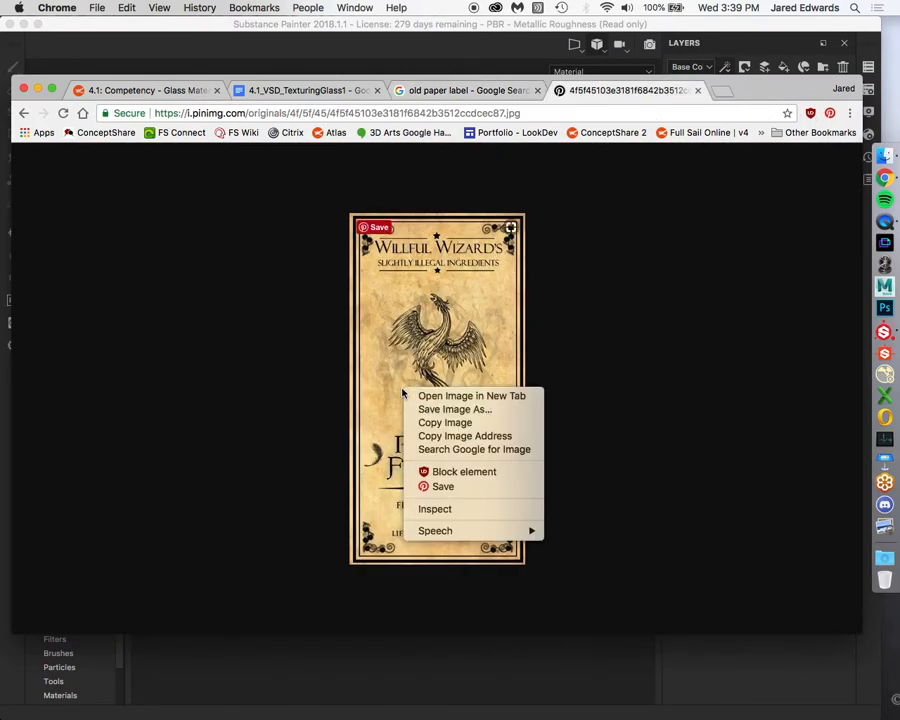
left_click(440, 409)
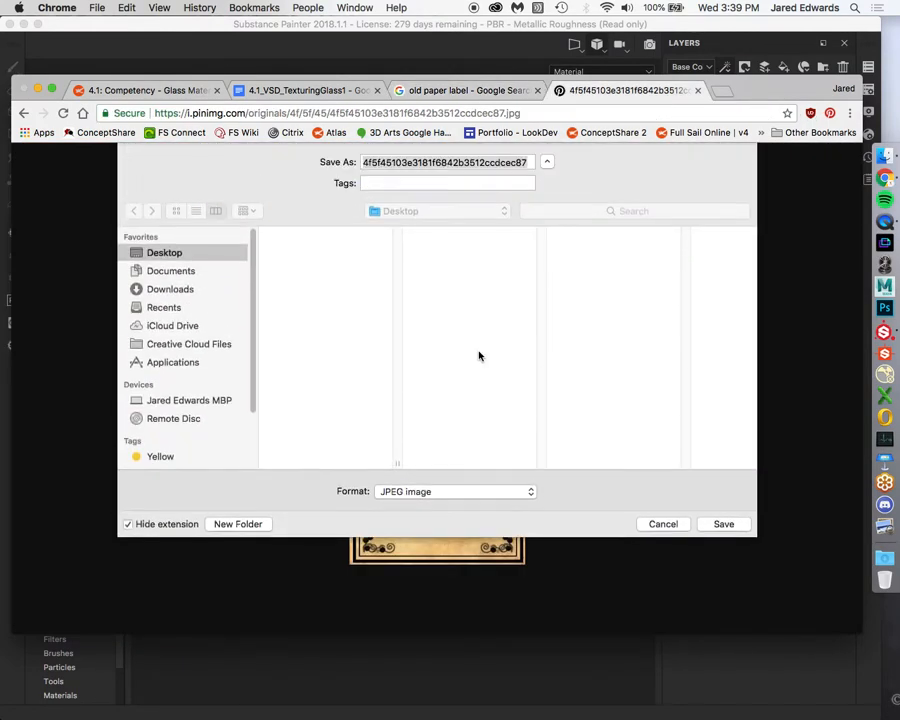
left_click(325, 348)
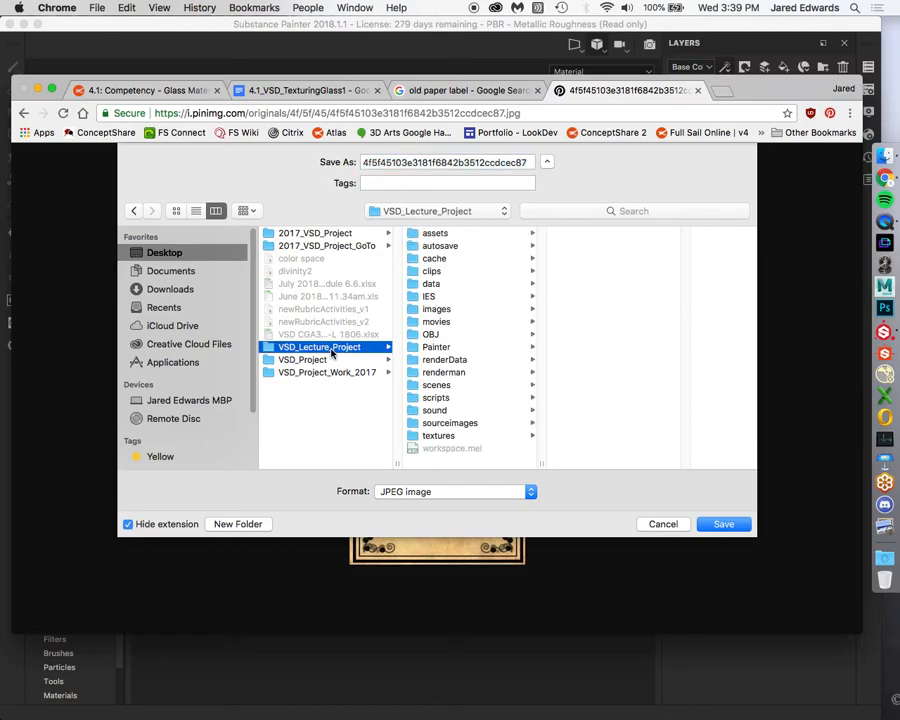
left_click(450, 347)
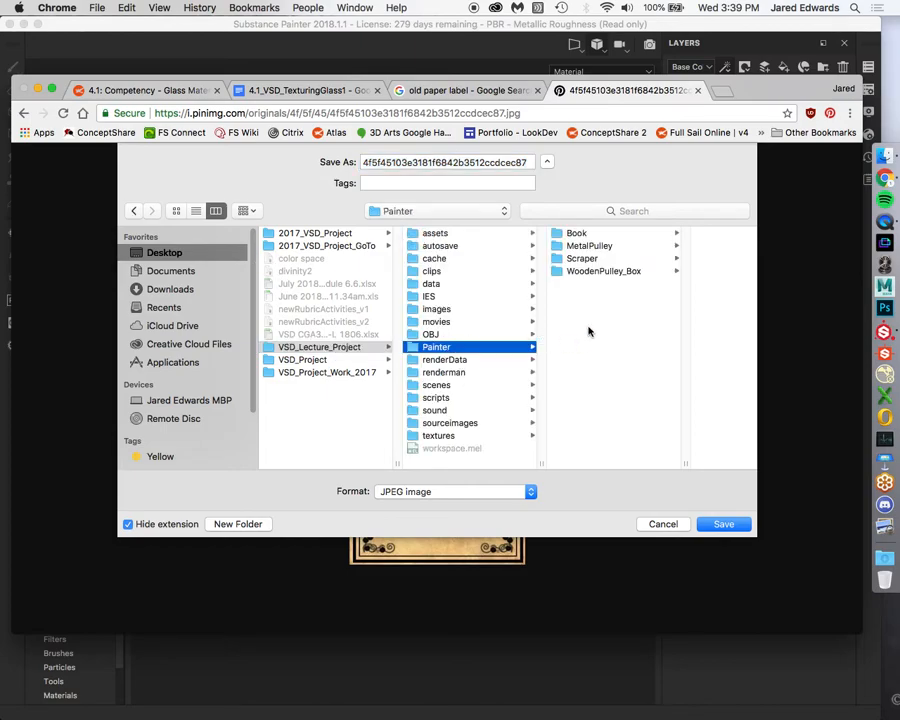
left_click(262, 523)
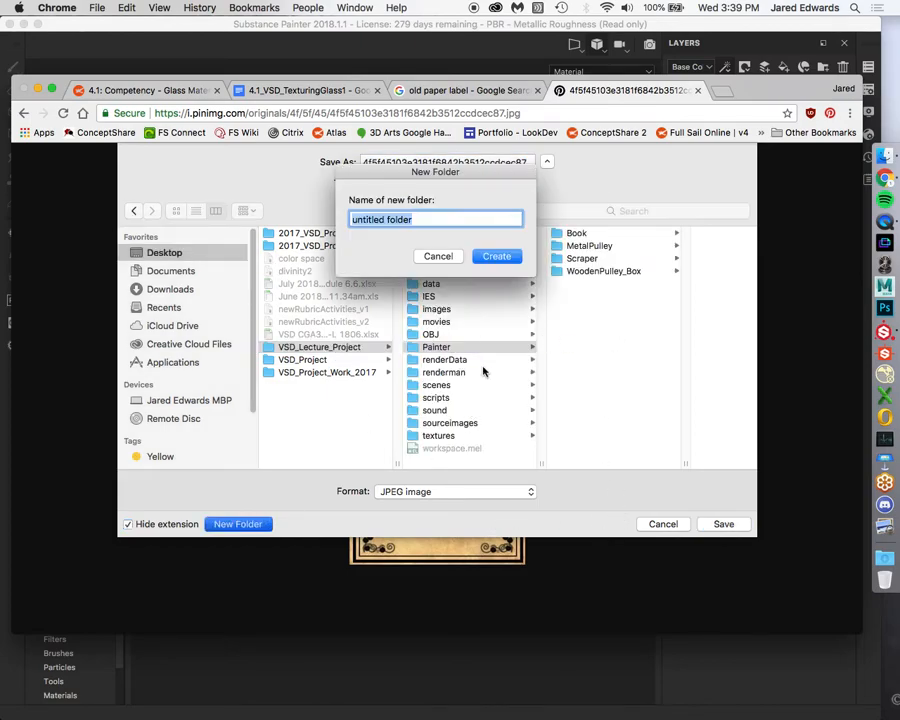
type("Glass")
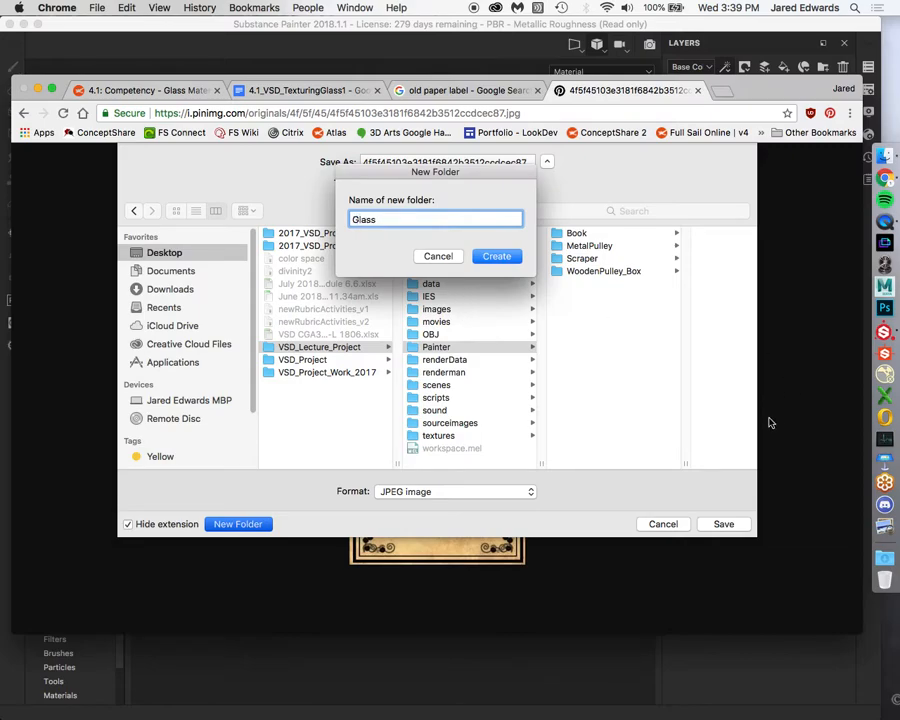
left_click(497, 257)
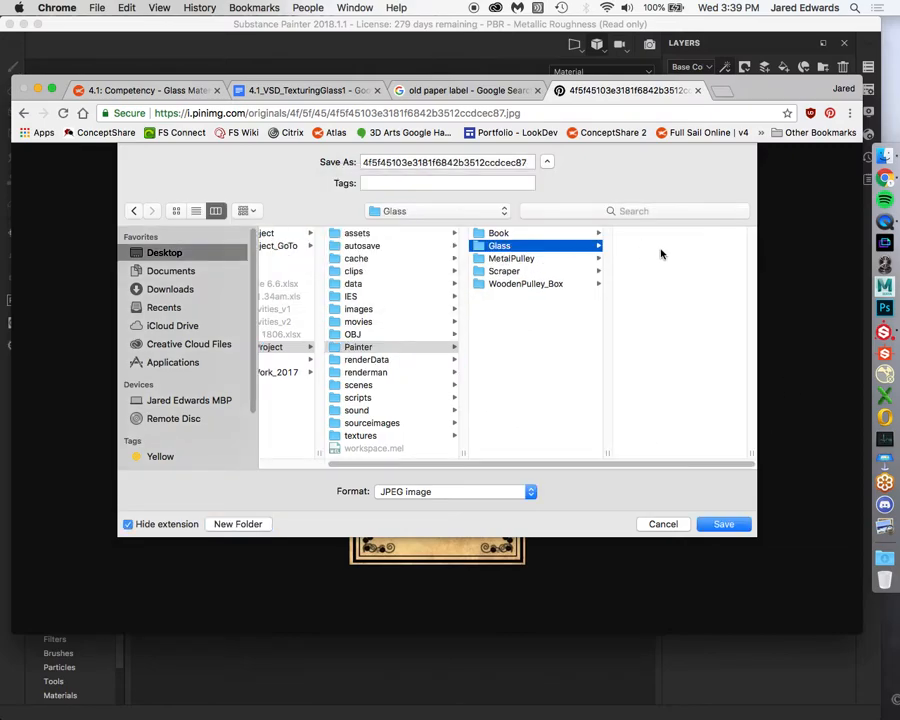
Save the image as label in the Glass folder, close the image and search pages, and return to Substance Painter
left_click(472, 161)
key("super+a")
type("label")
left_click(721, 524)
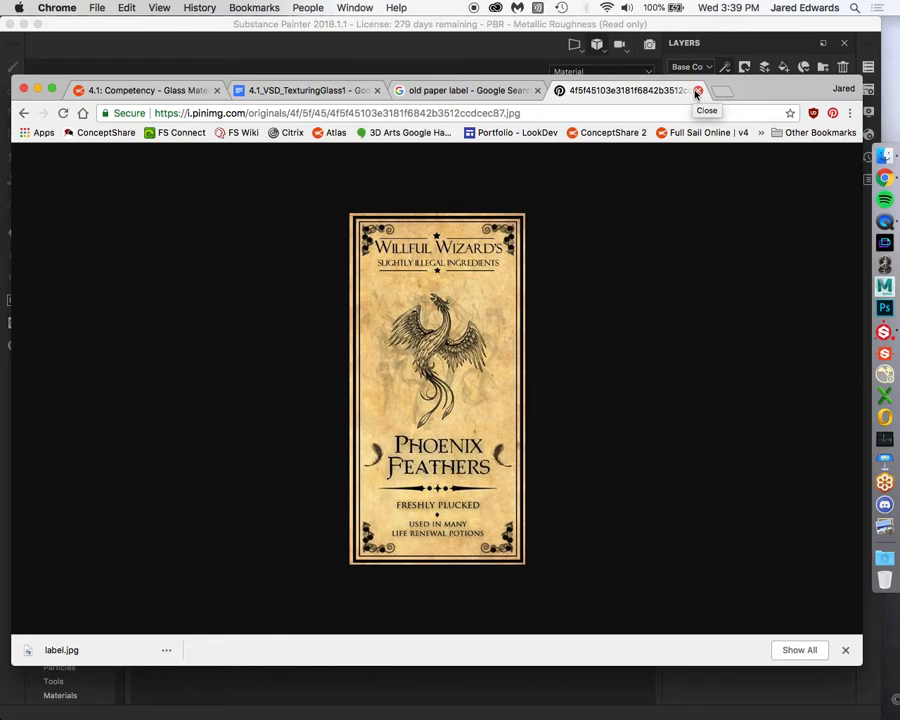
left_click(697, 91)
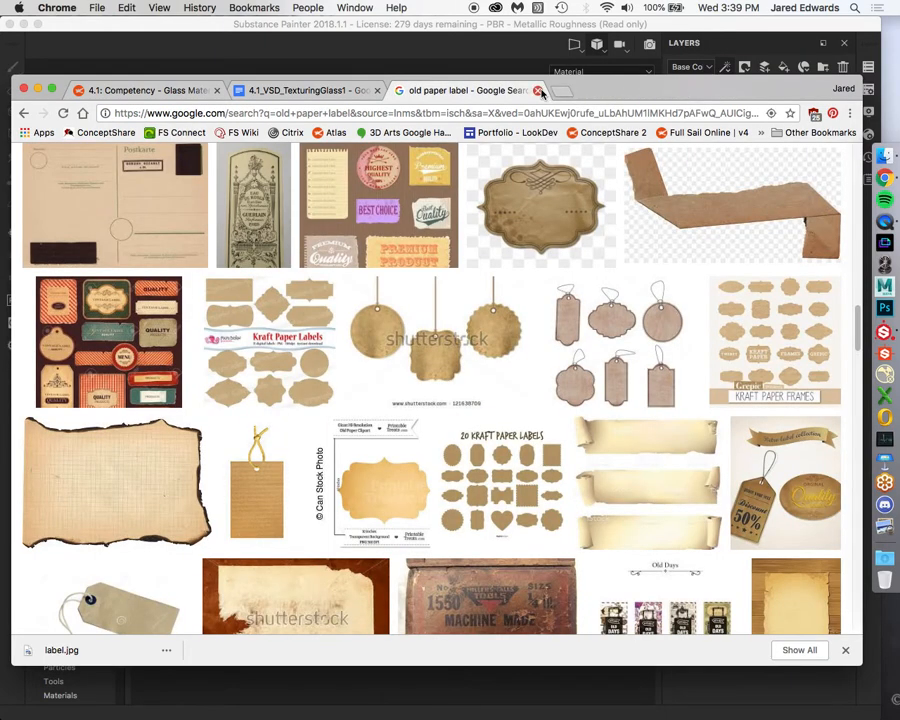
left_click(540, 91)
left_click(536, 58)
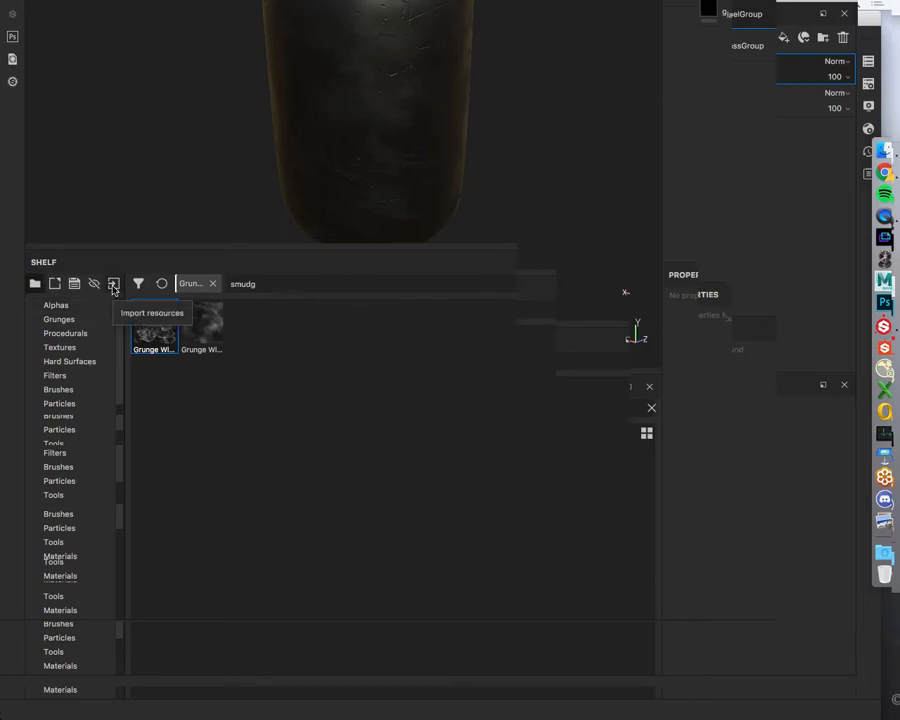
Add label.jpg from Desktop/VSD_Lecture_Project/Painter/Glass to the resources for import
left_click(113, 289)
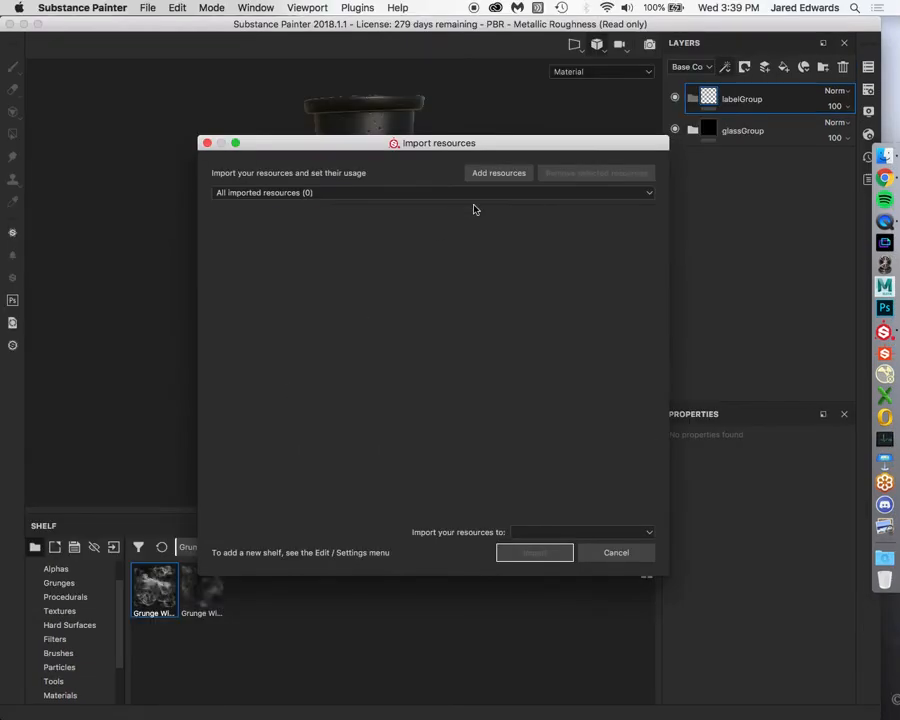
left_click(497, 173)
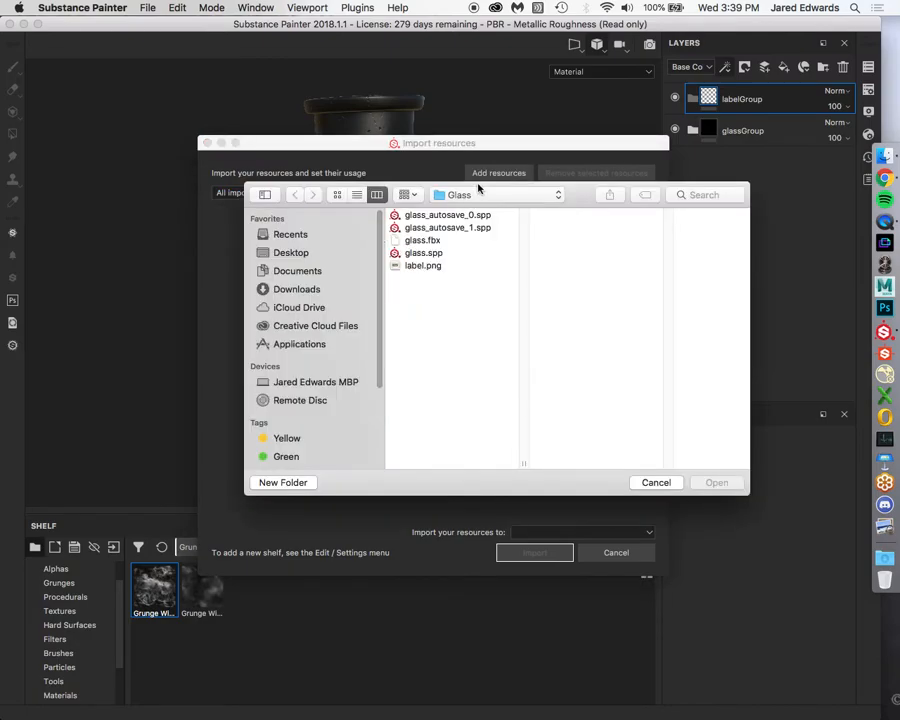
left_click(312, 255)
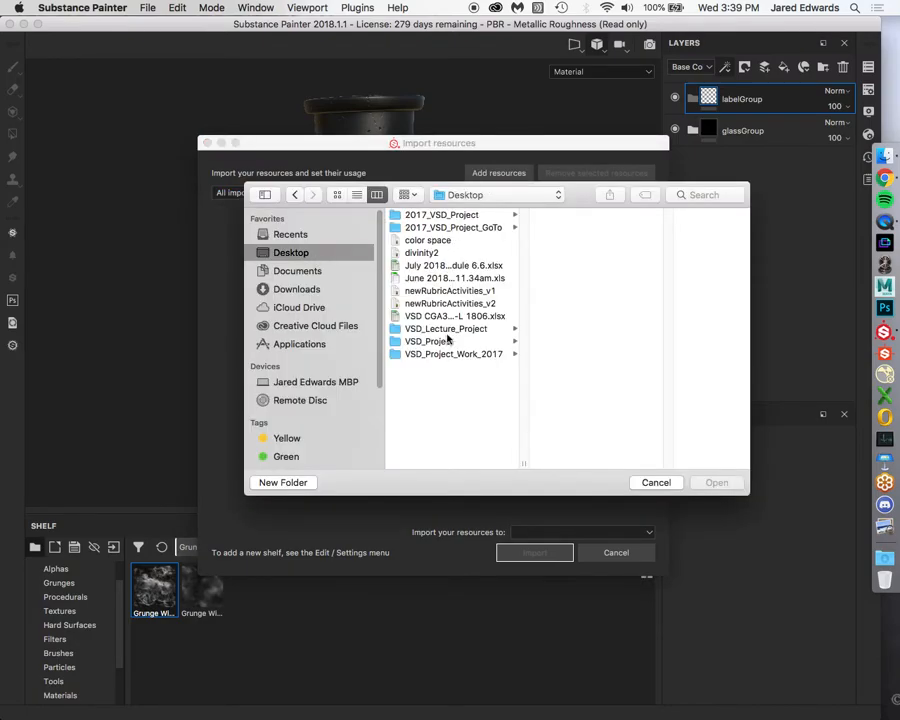
left_click(446, 329)
left_click(576, 327)
left_click(636, 227)
left_click(643, 212)
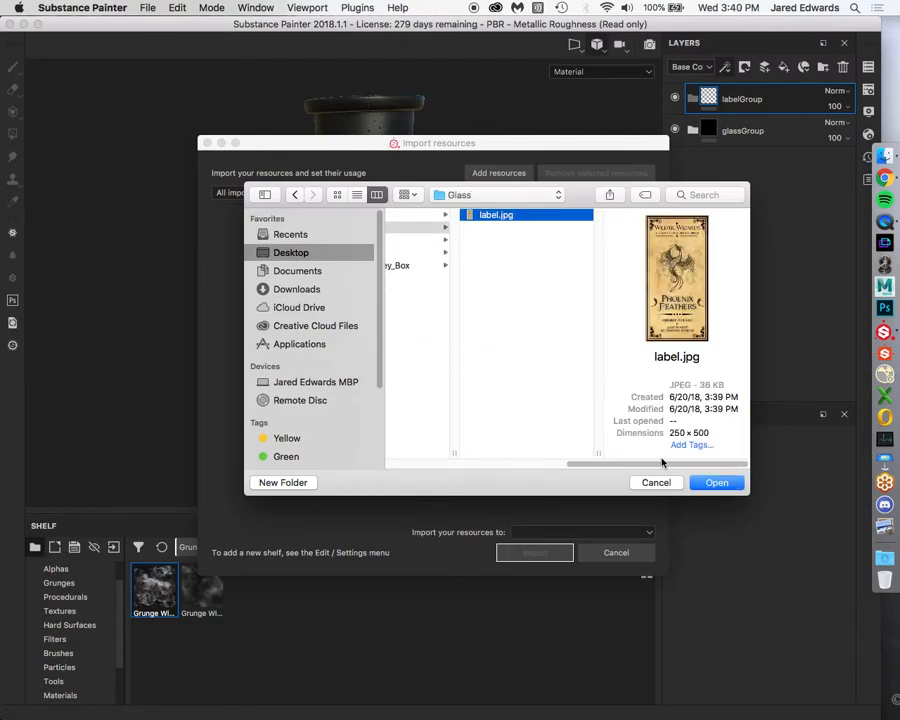
left_click(720, 482)
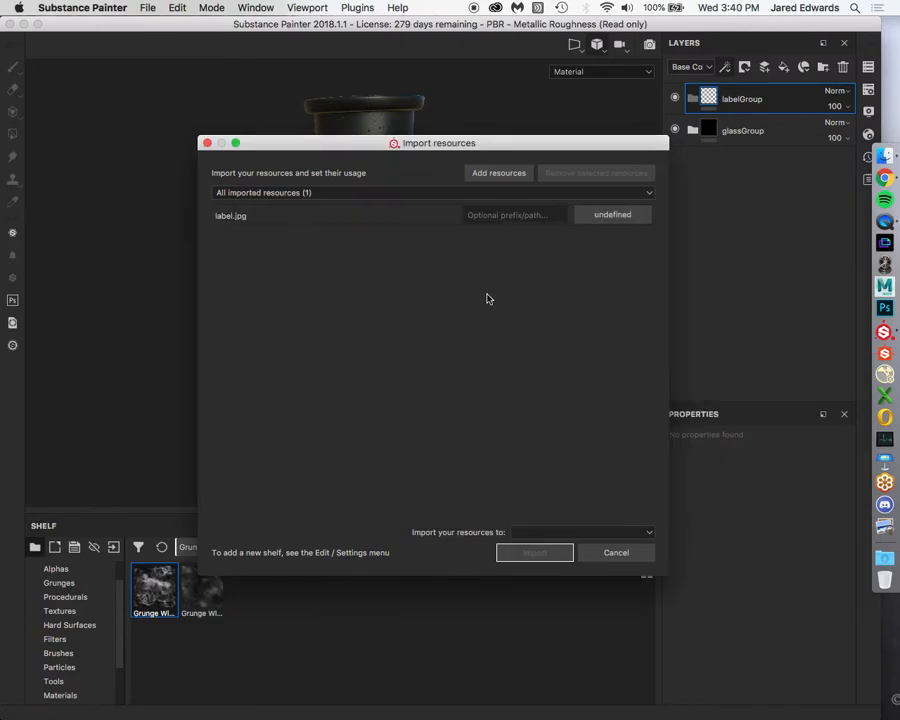
Set label.jpg's usage to texture and import it into the current project 'PBR - Metallic Roughness'
left_click(605, 218)
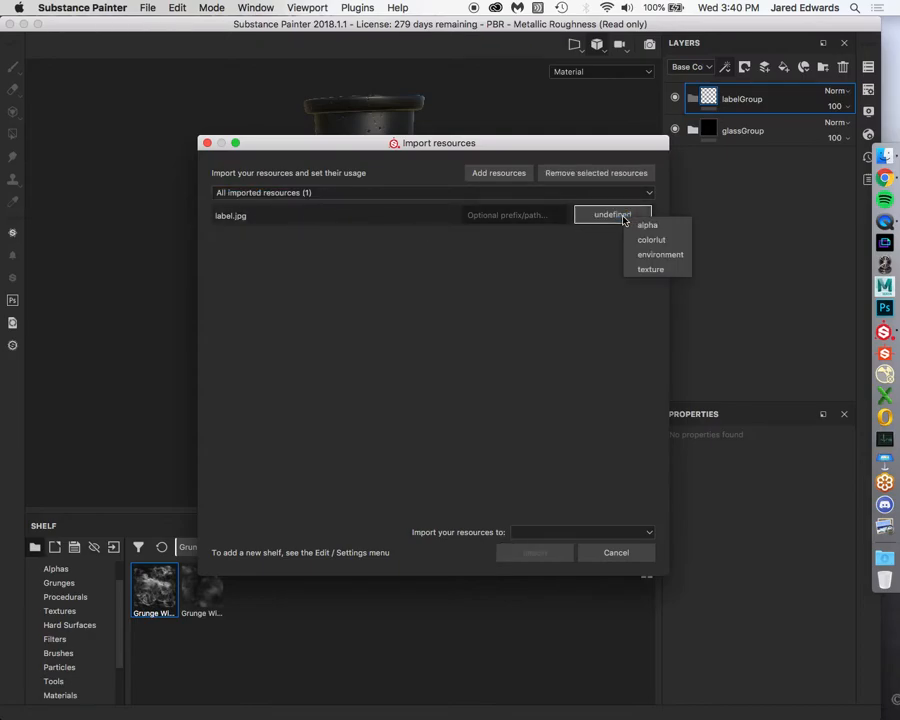
left_click(651, 270)
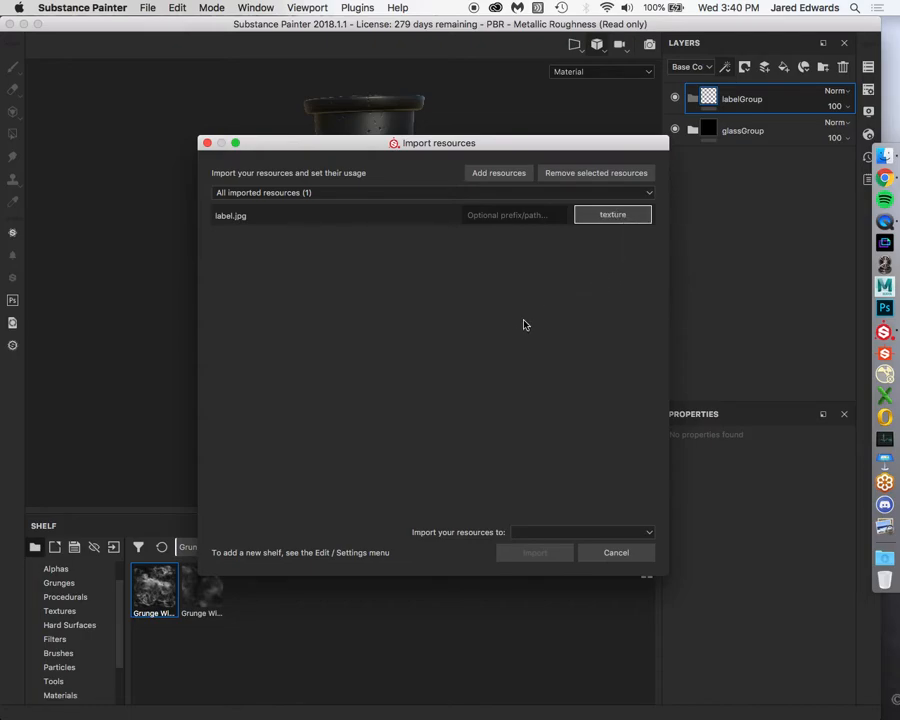
left_click(552, 532)
left_click(554, 555)
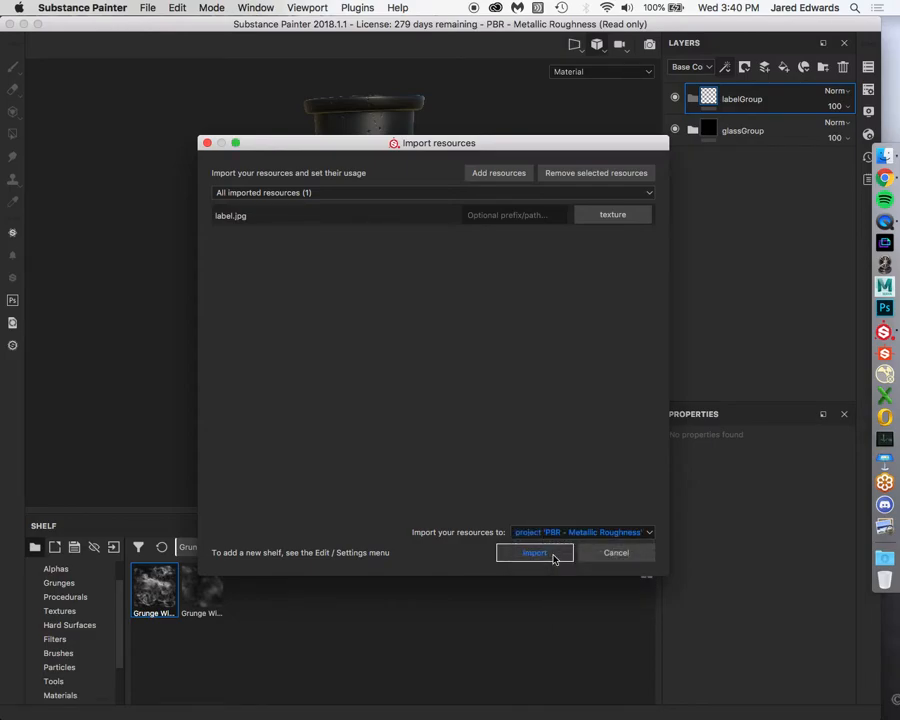
left_click(543, 556)
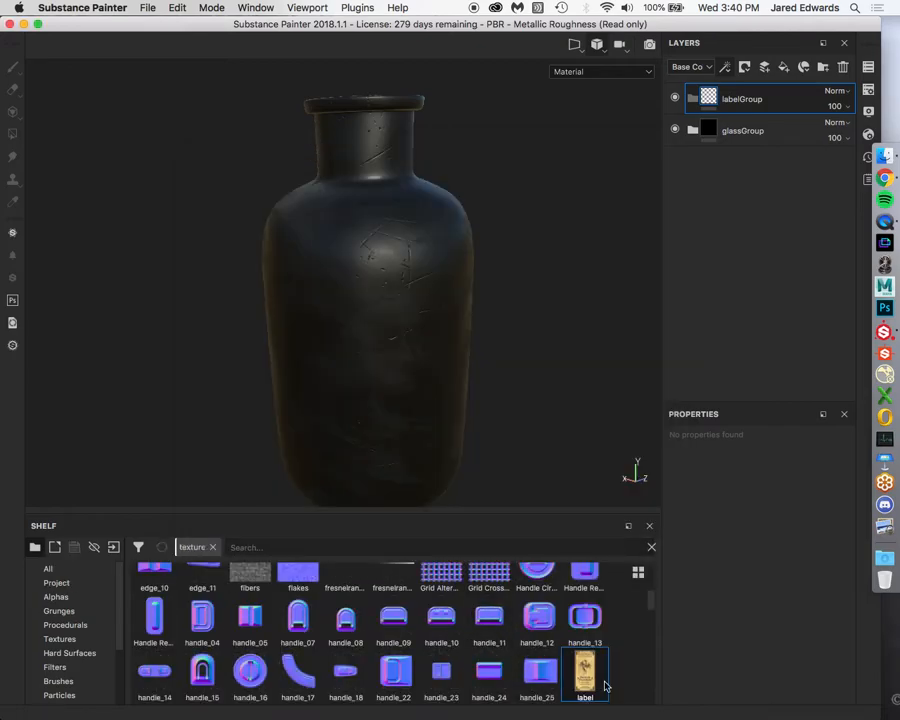
Add a new paint layer and place it inside labelGroup
mouse_move(587, 683)
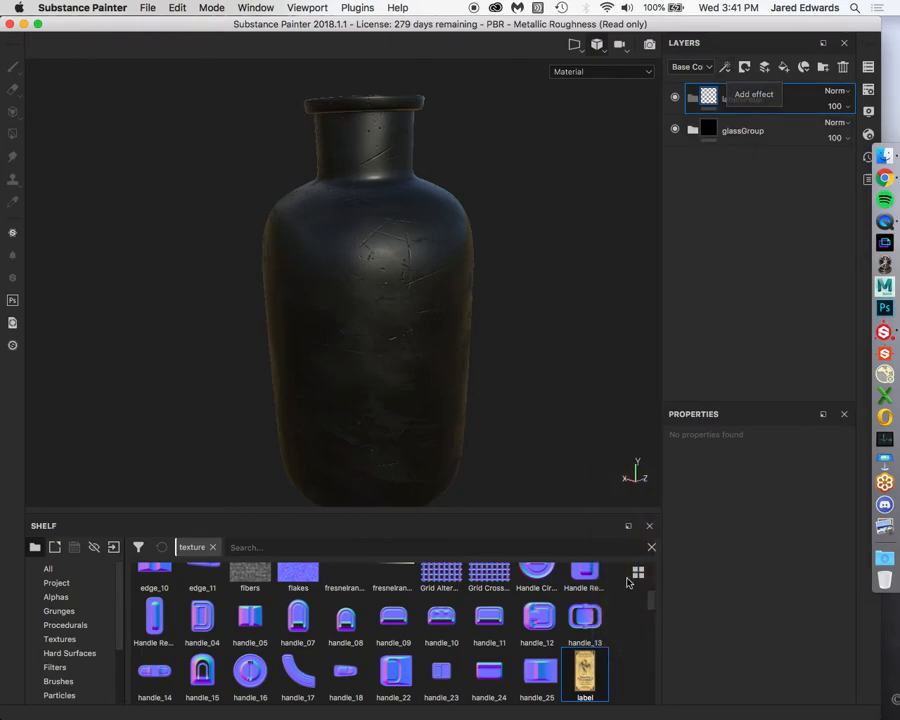
mouse_move(595, 685)
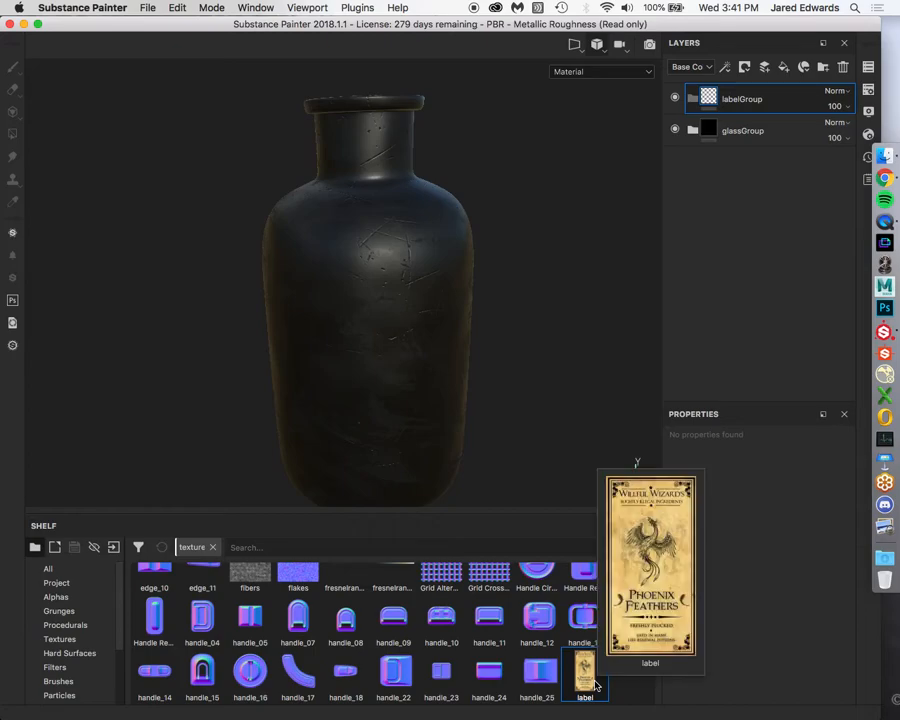
left_click_drag(414, 328, 414, 319, "alt")
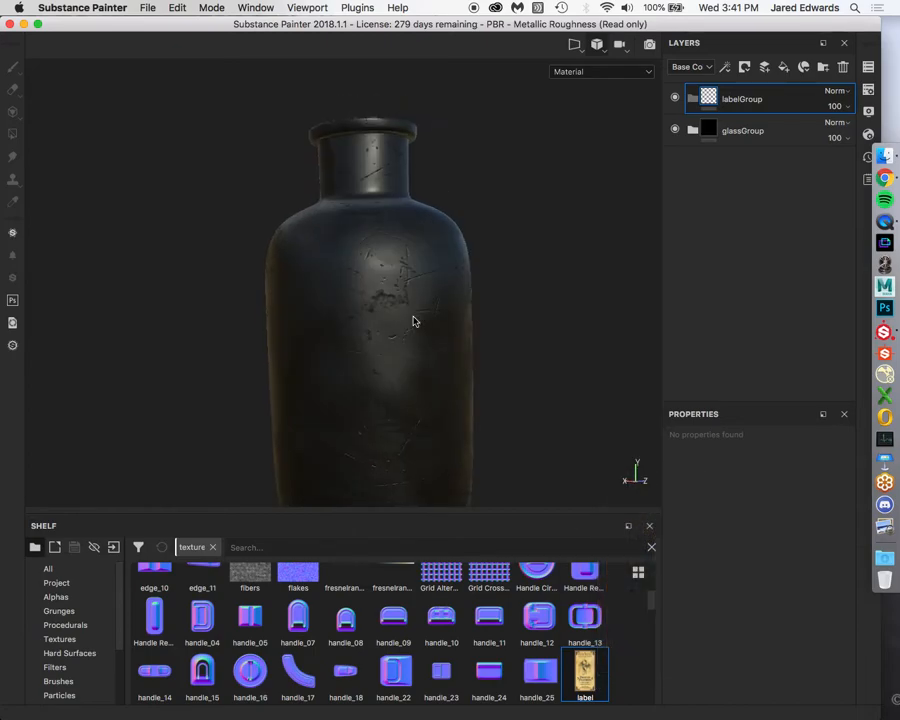
middle_click_drag(414, 319, 418, 222, "alt")
left_click_drag(418, 222, 399, 244, "alt")
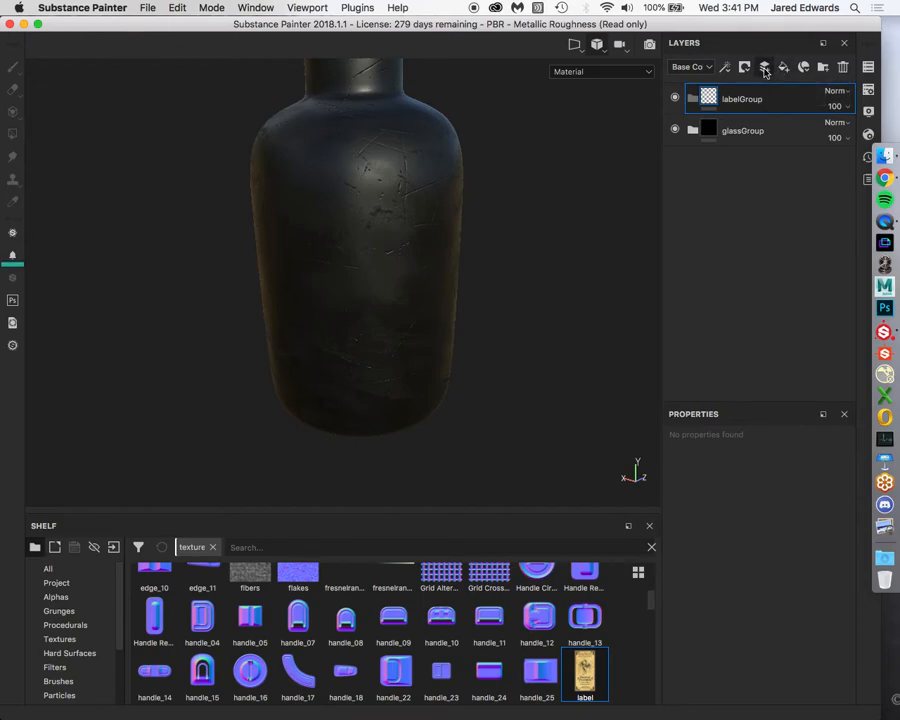
left_click(765, 71)
left_click_drag(712, 96, 710, 128)
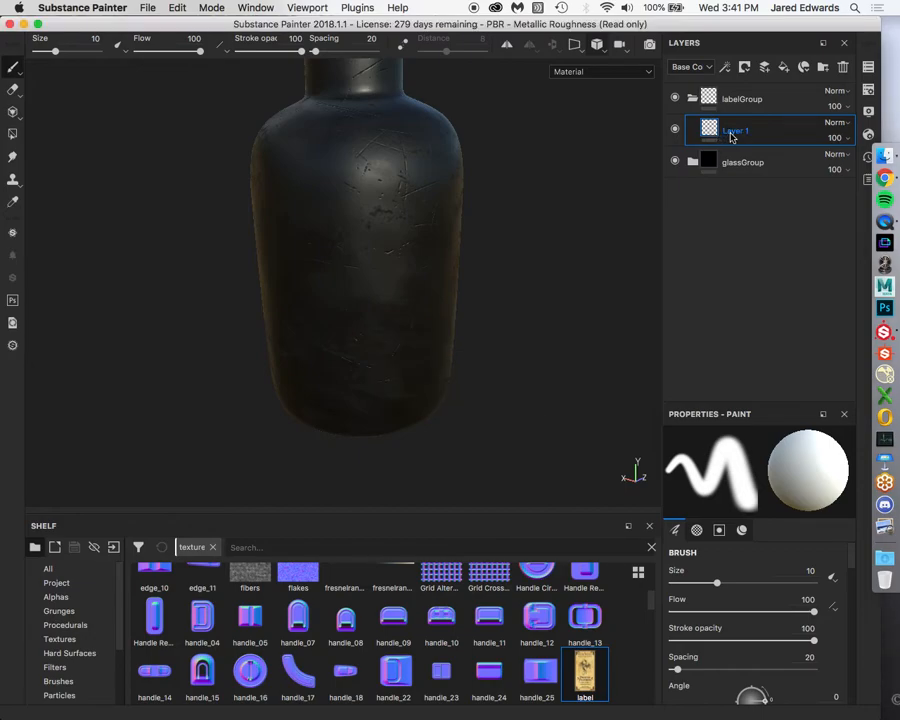
Assign the imported label texture to the paint brush's Base Color channel
scroll(789, 597, "down", 3)
scroll(789, 597, "down", 10)
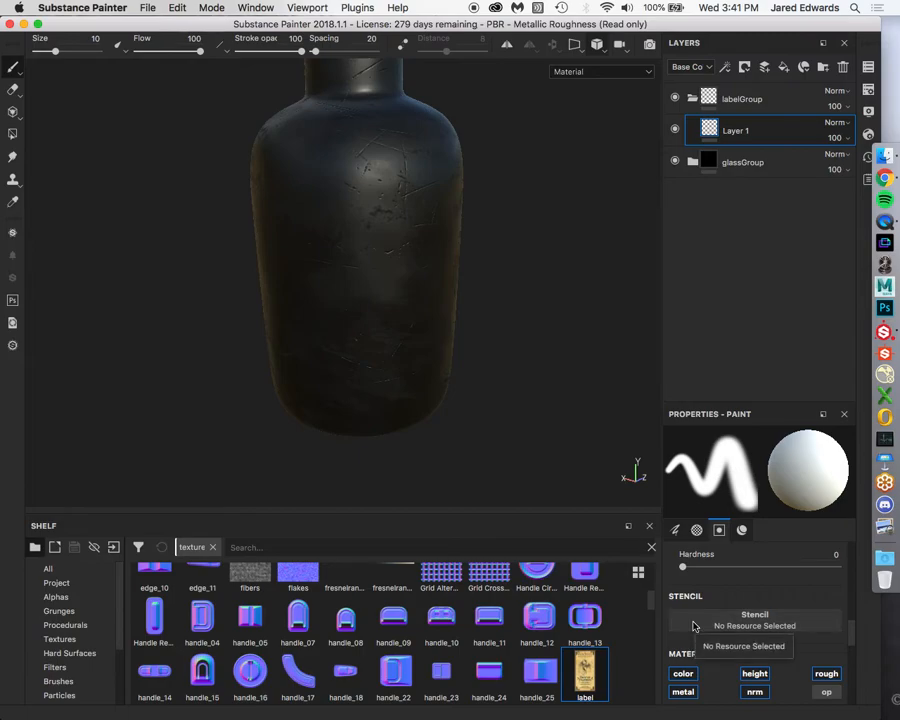
scroll(693, 626, "down", 3)
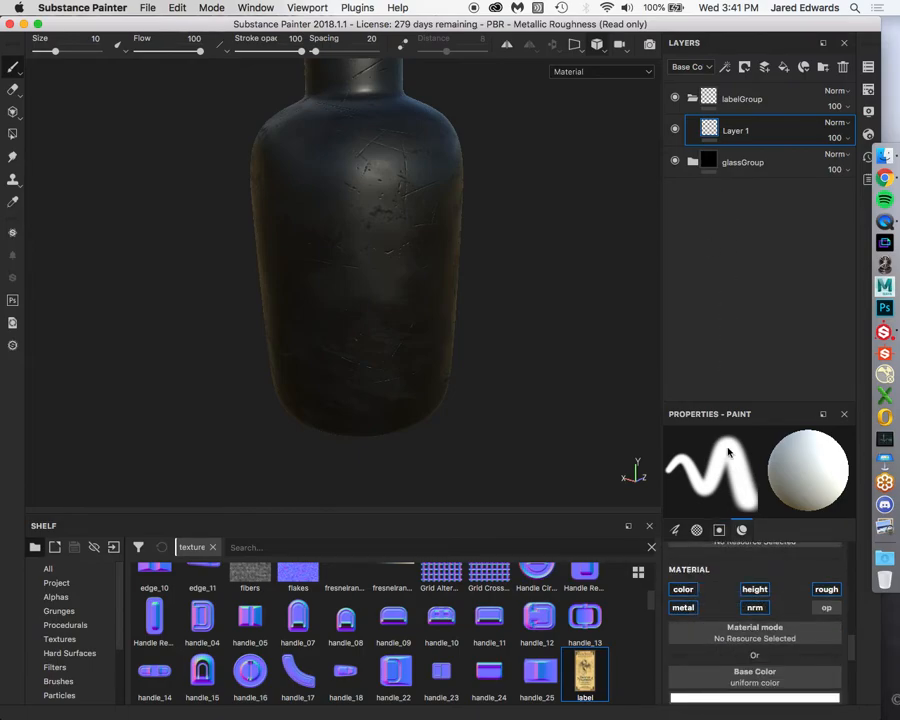
scroll(760, 662, "down", 2)
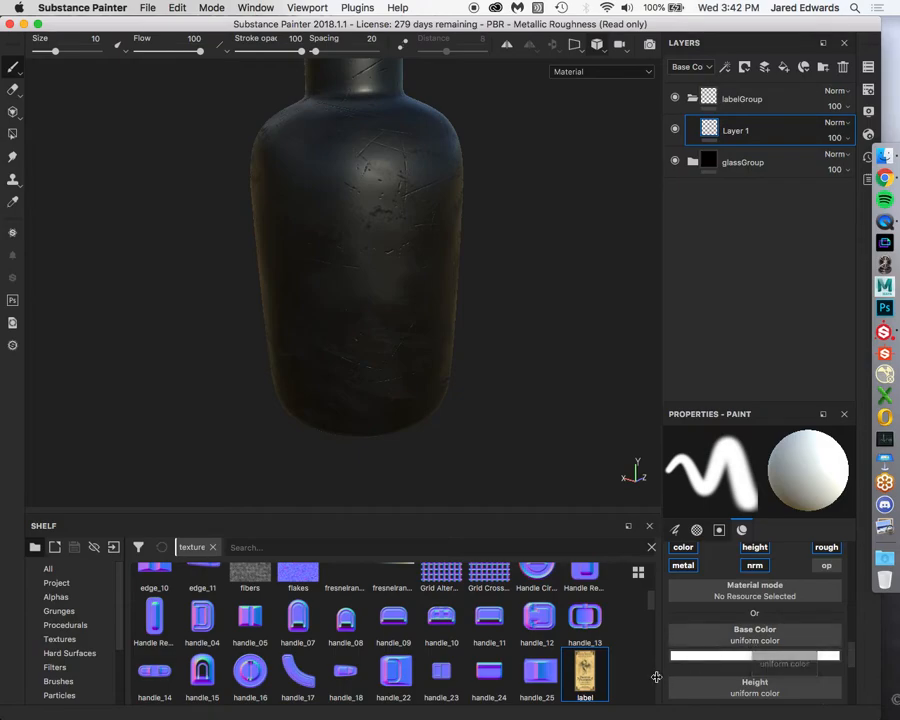
left_click_drag(583, 676, 745, 645)
Try painting the label onto the bottle with brush sizes 91.41 and 45.73, and undo the painted strokes
right_click_drag(383, 249, 536, 249, "ctrl")
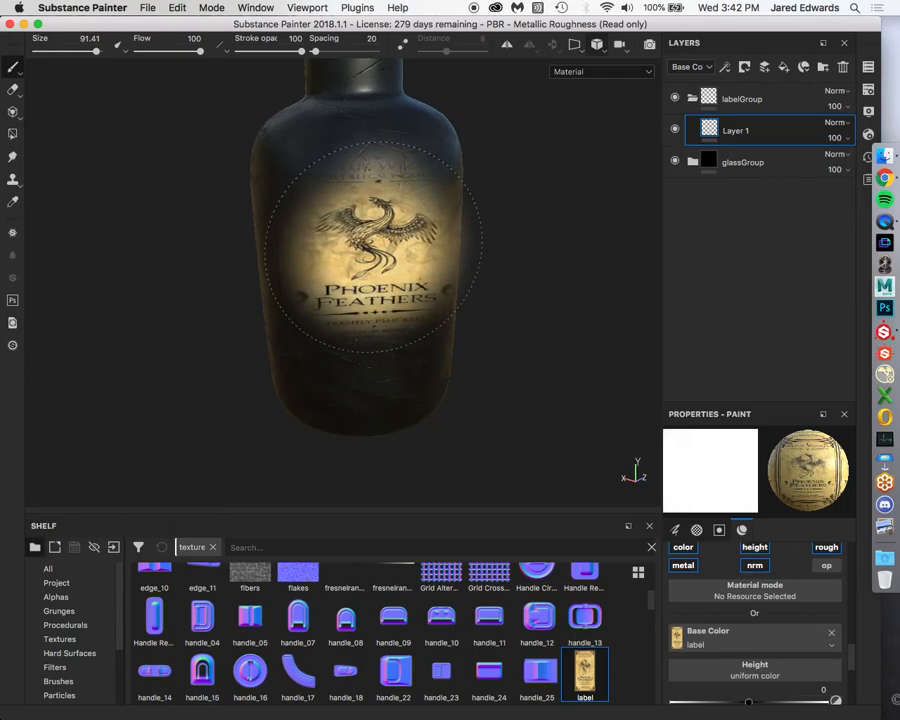
left_click(374, 248)
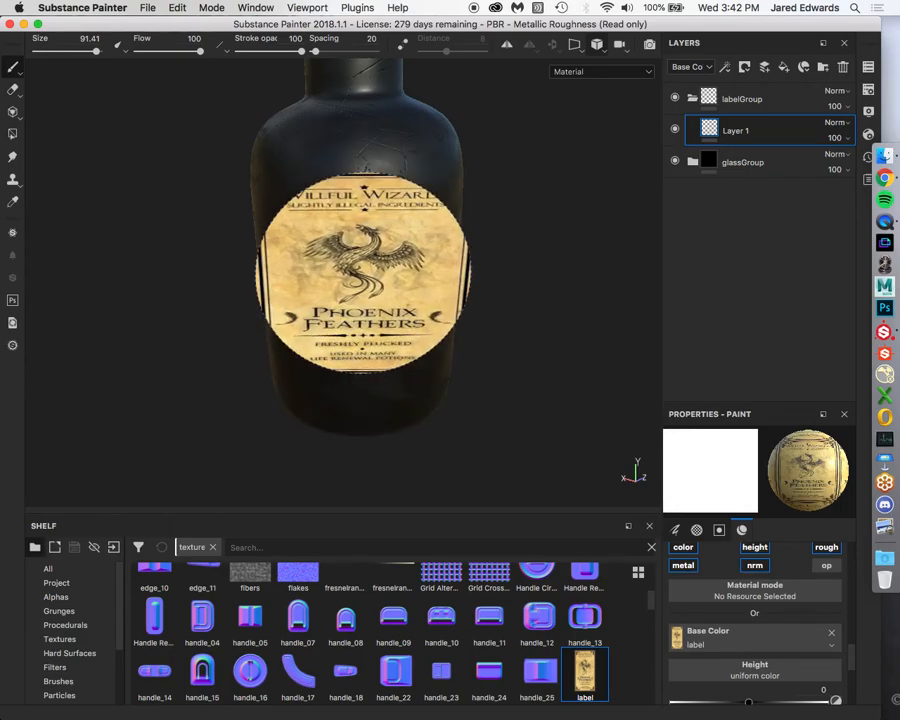
left_click_drag(366, 270, 364, 253, "alt")
right_click_drag(378, 292, 296, 292, "ctrl")
left_click_drag(390, 325, 376, 260)
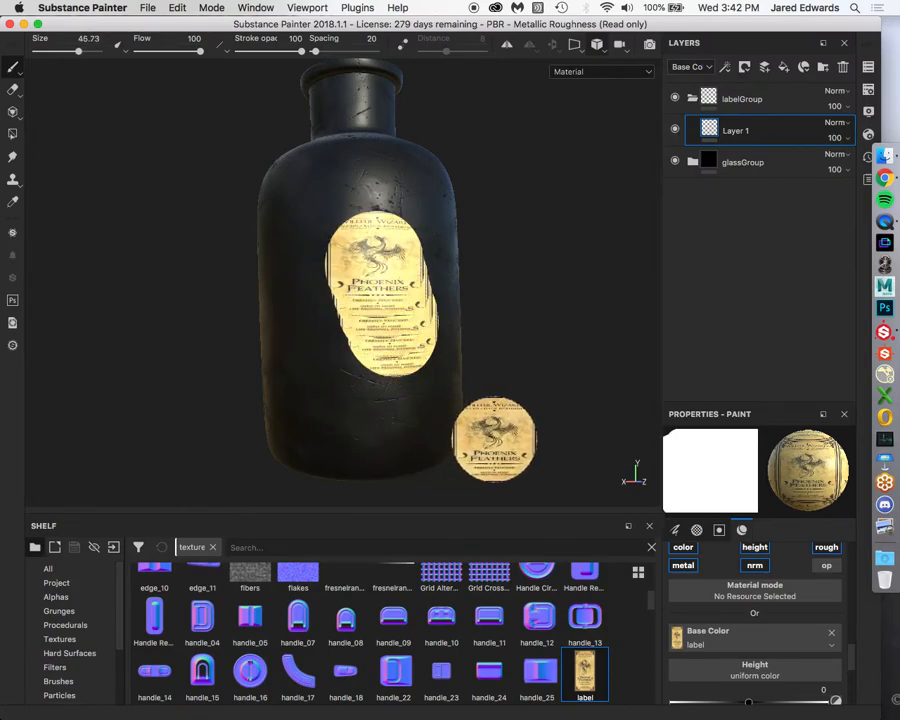
key("ctrl+z")
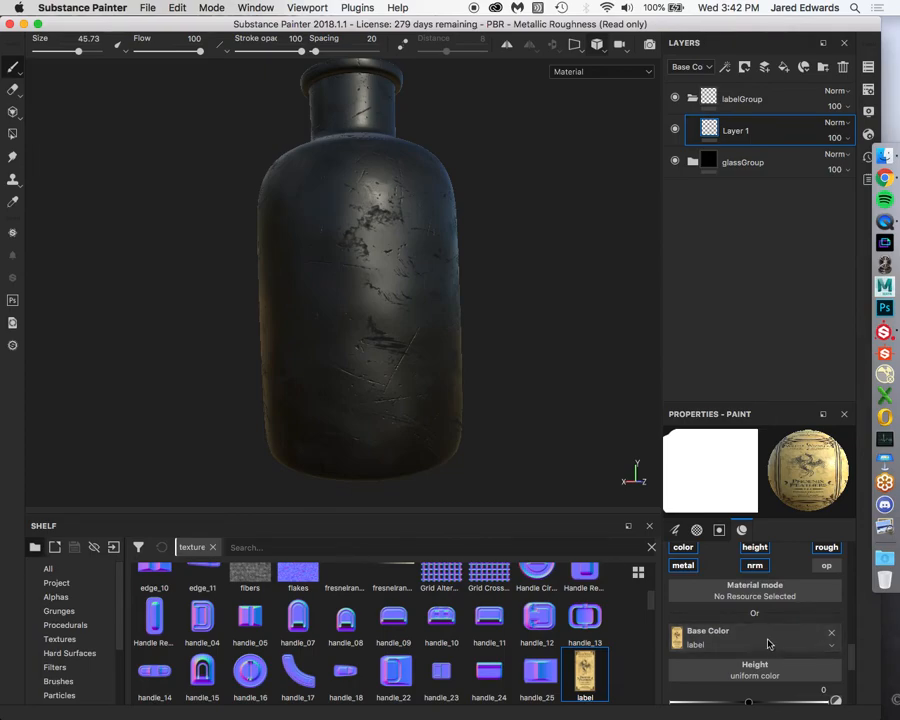
Remove the label texture from the paint brush's Base Color and delete the paint layer from labelGroup
scroll(760, 648, "down", 2)
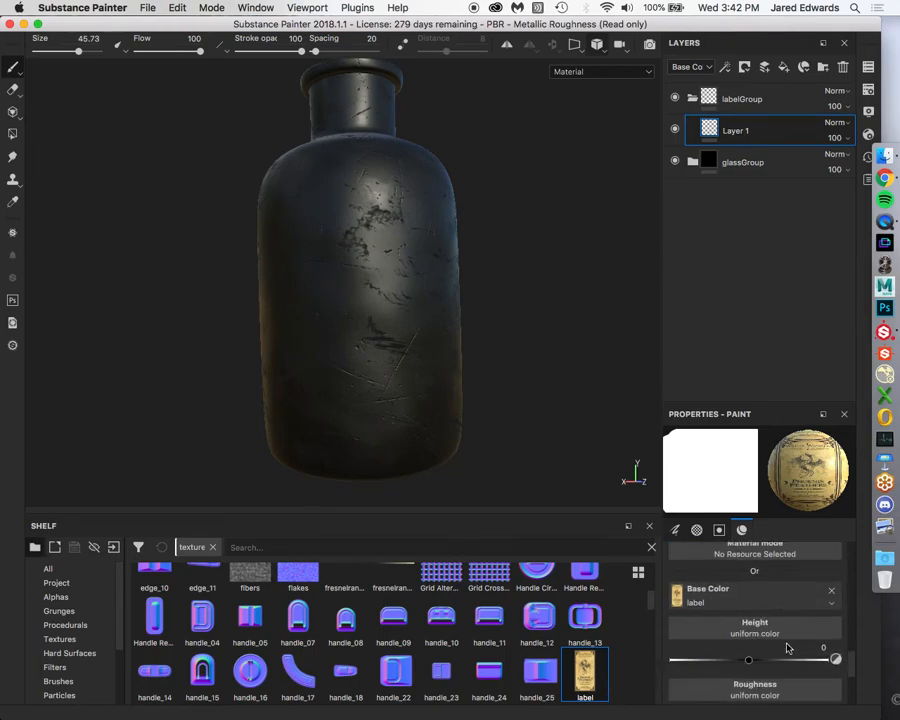
scroll(748, 615, "up", 2)
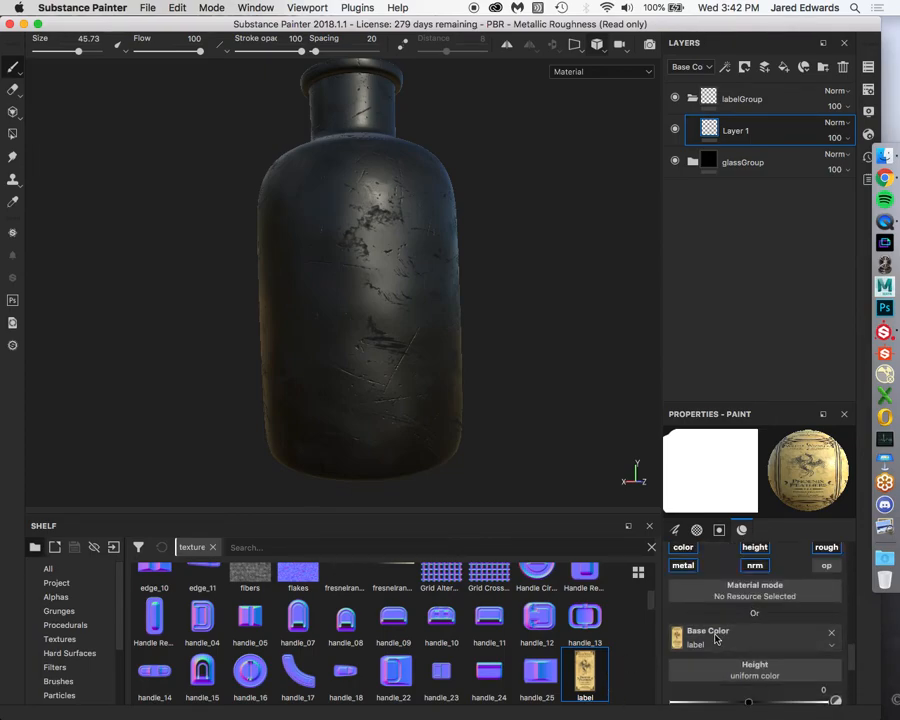
left_click(836, 635)
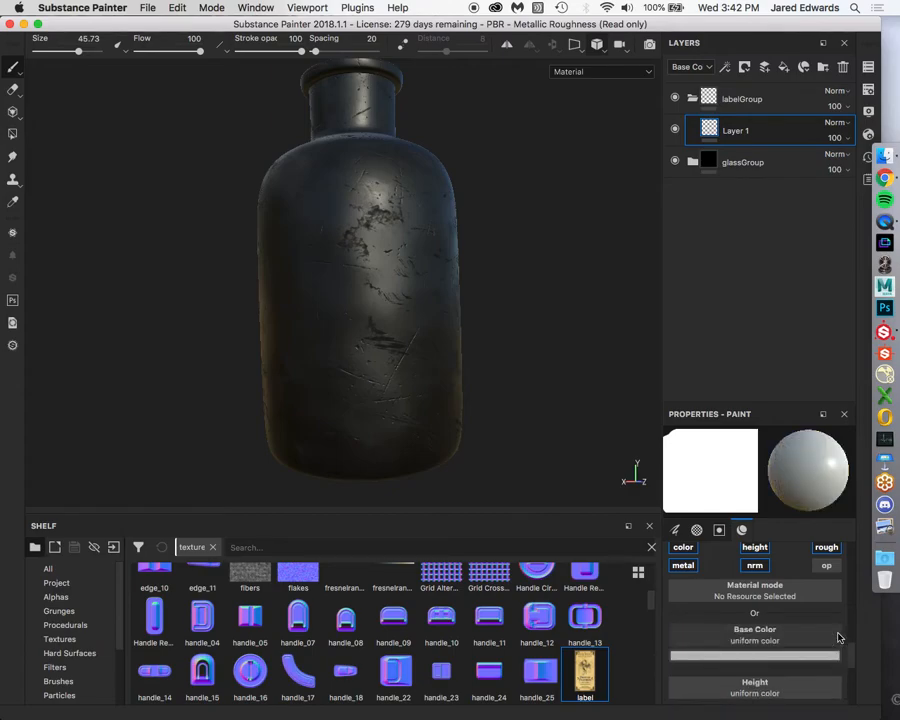
double_click(740, 130)
key("Delete")
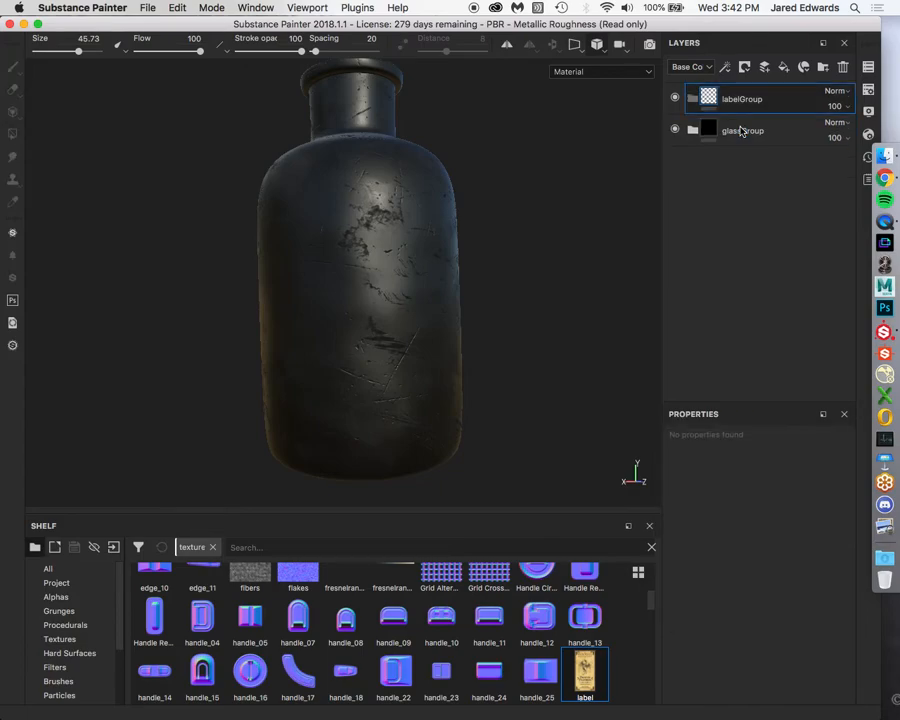
Add a fill layer inside labelGroup and turn off its metal, nrm and op channels
left_click(783, 68)
left_click_drag(741, 92, 741, 135)
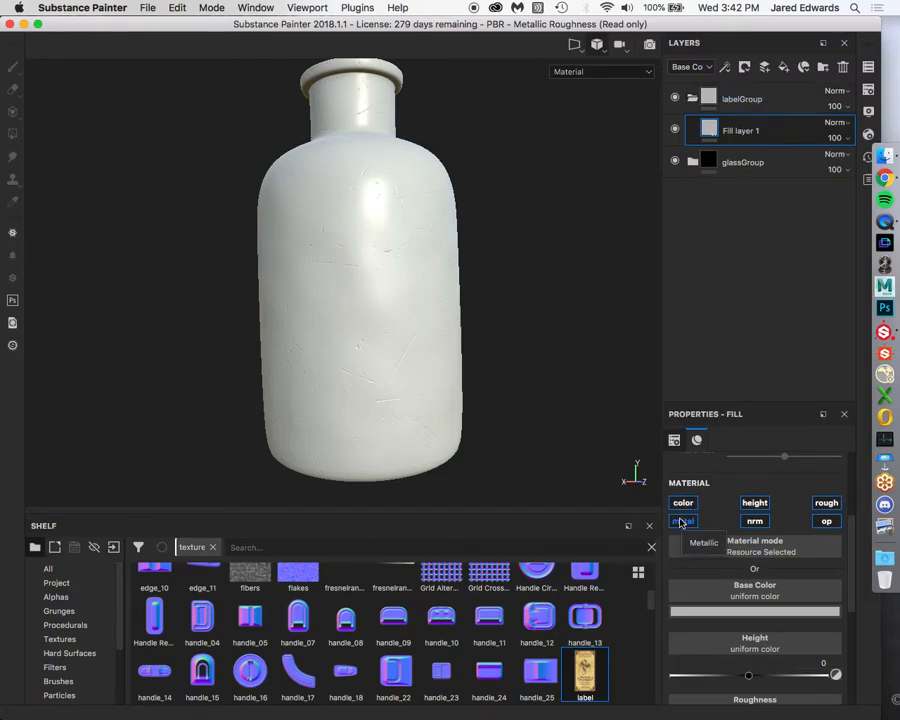
left_click(681, 521)
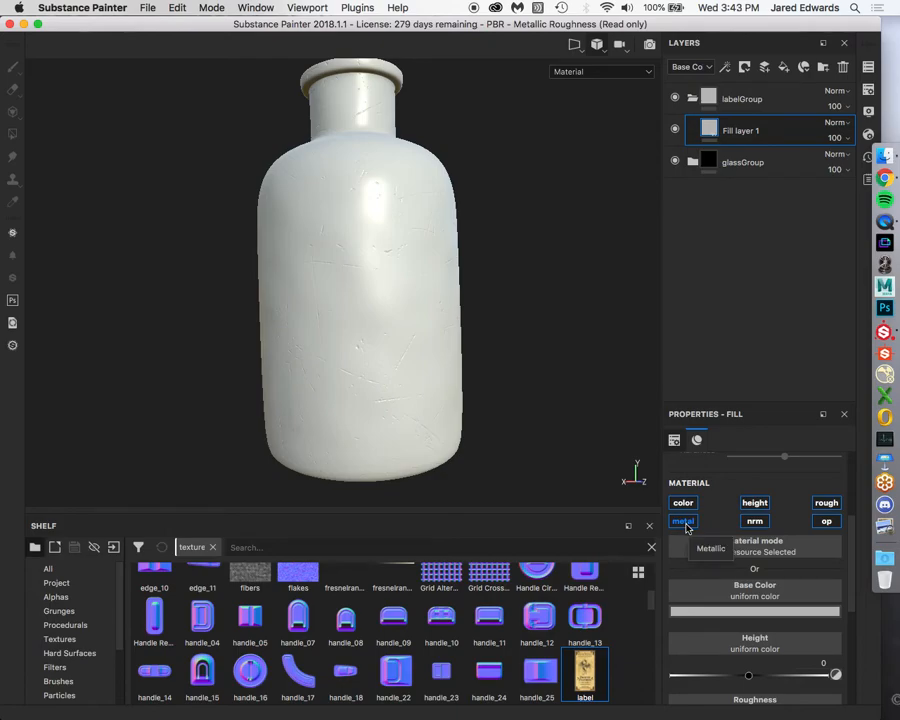
left_click(686, 525)
left_click(762, 523)
left_click(826, 523)
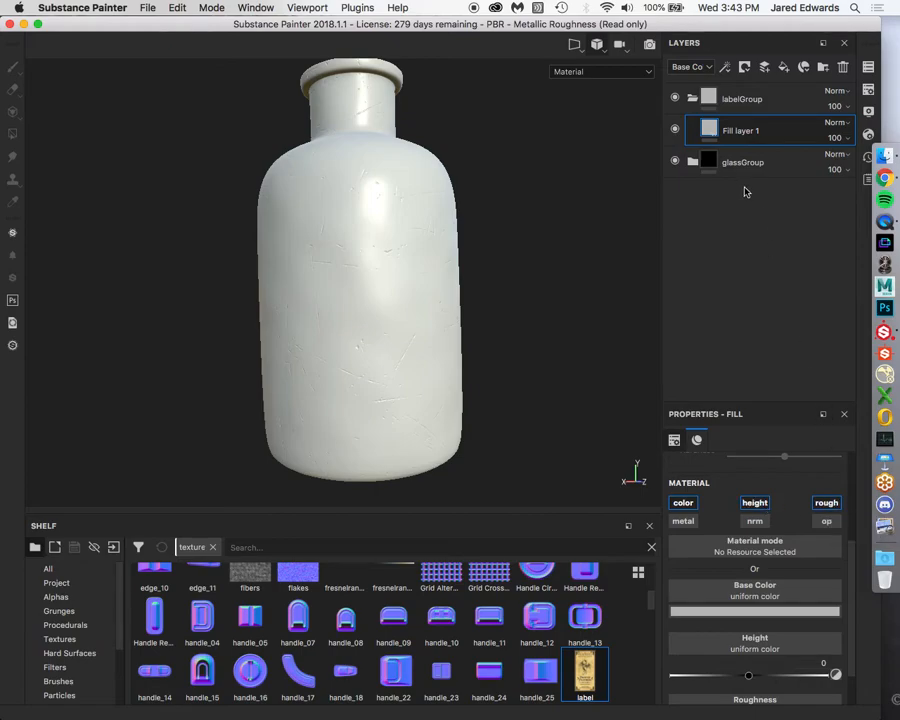
Assign the imported label texture to the fill layer's Base Color channel
mouse_move(713, 132)
mouse_move(586, 683)
left_click_drag(586, 683, 714, 598)
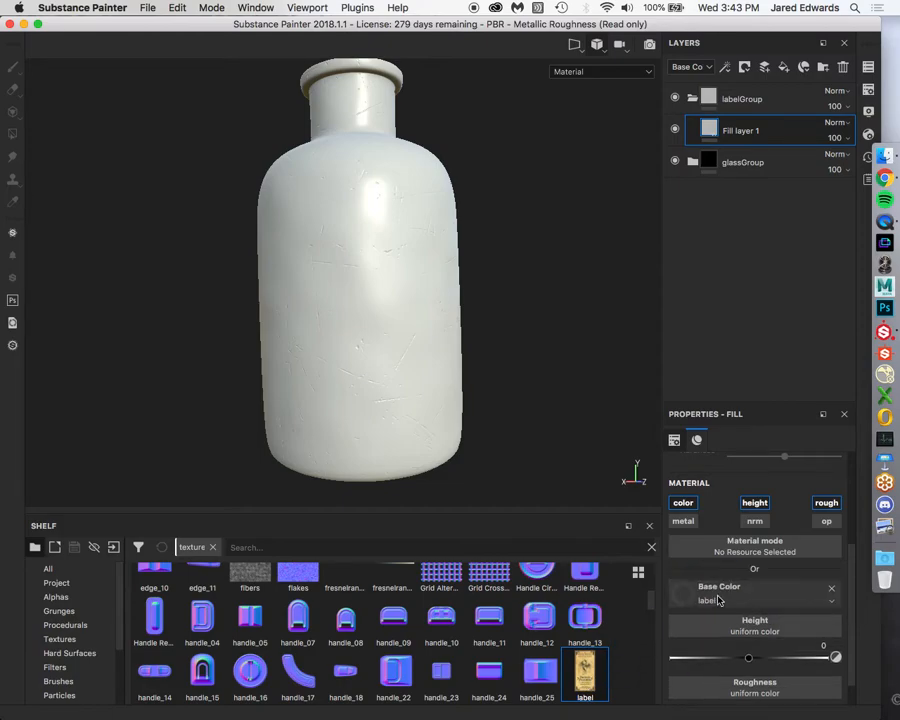
left_click_drag(512, 233, 304, 269, "alt")
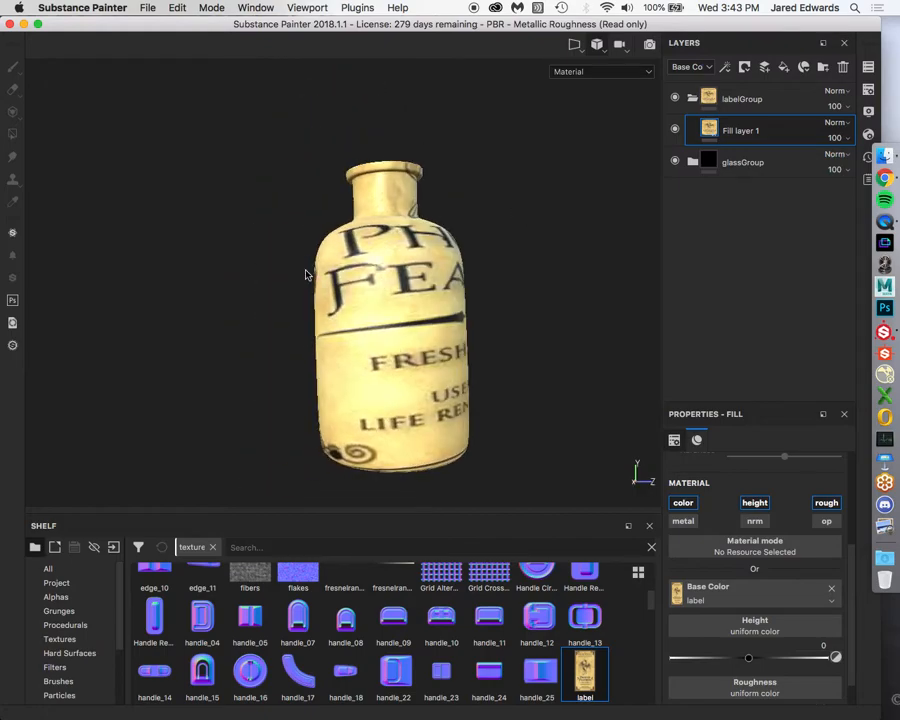
Show the 3D and UV views side by side and frame the whole bottle and its UV layout
key("F1")
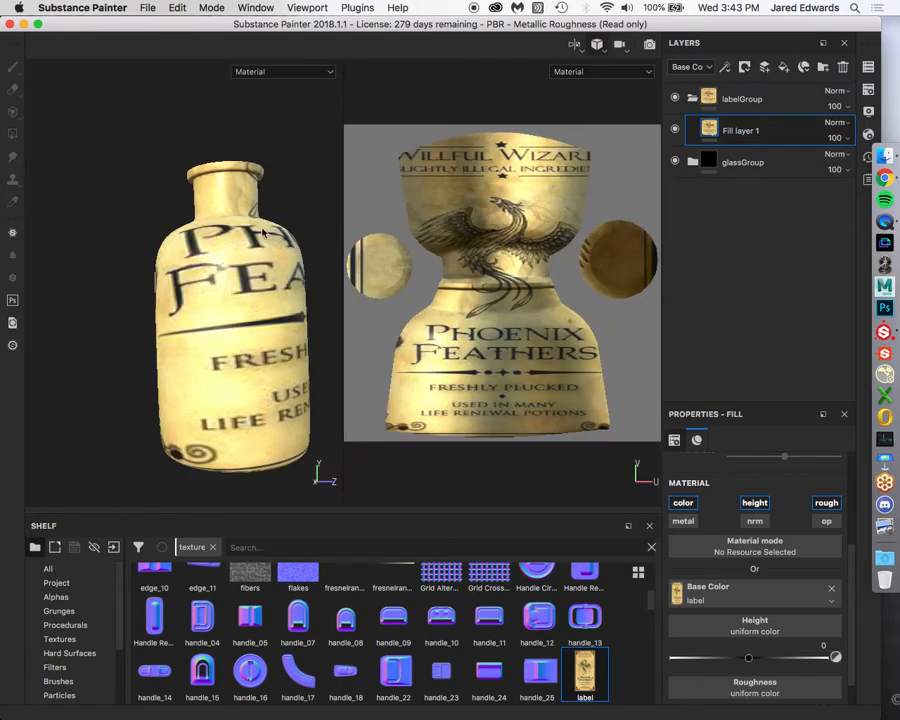
middle_click_drag(174, 268, 145, 261, "alt")
left_click_drag(145, 261, 139, 277, "alt")
right_click_drag(590, 283, 511, 284, "alt")
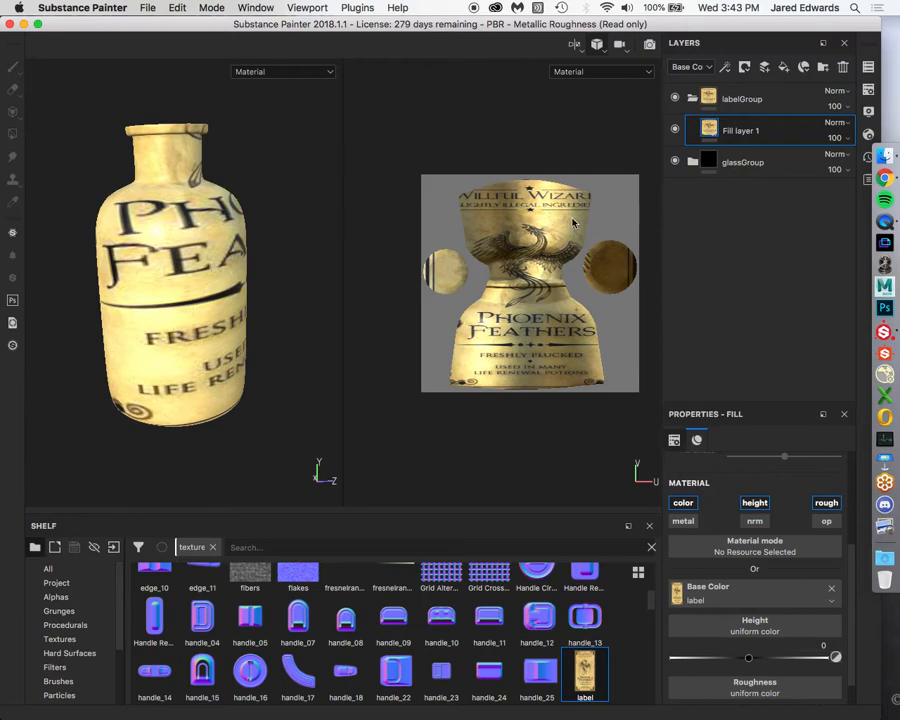
right_click_drag(85, 217, 153, 235, "alt")
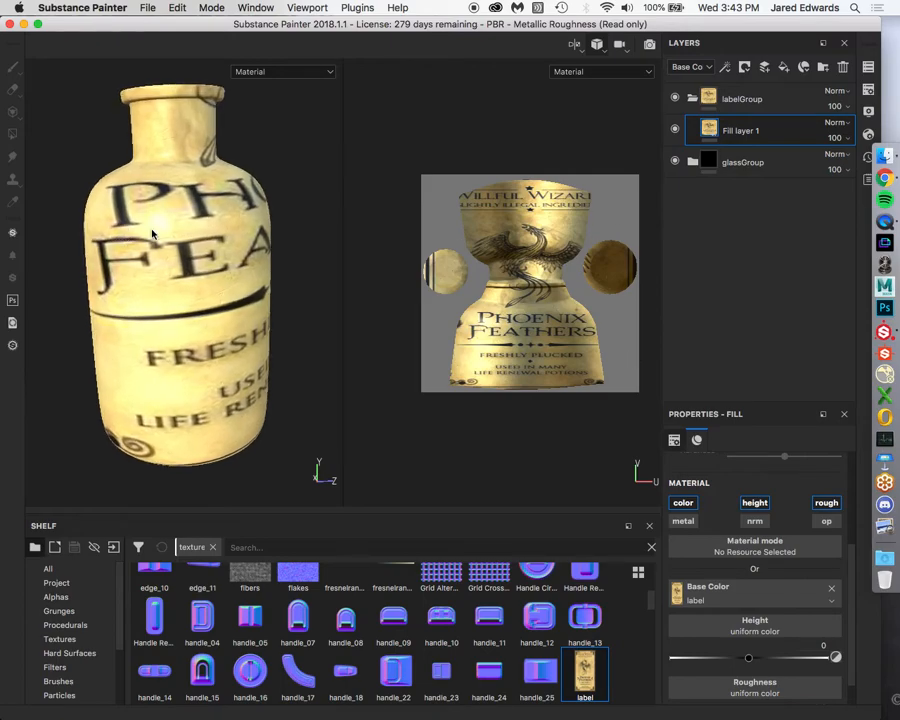
Set the fill layer's UV scale to 4.48 and its tiling to None for a single label
scroll(752, 490, "up", 5)
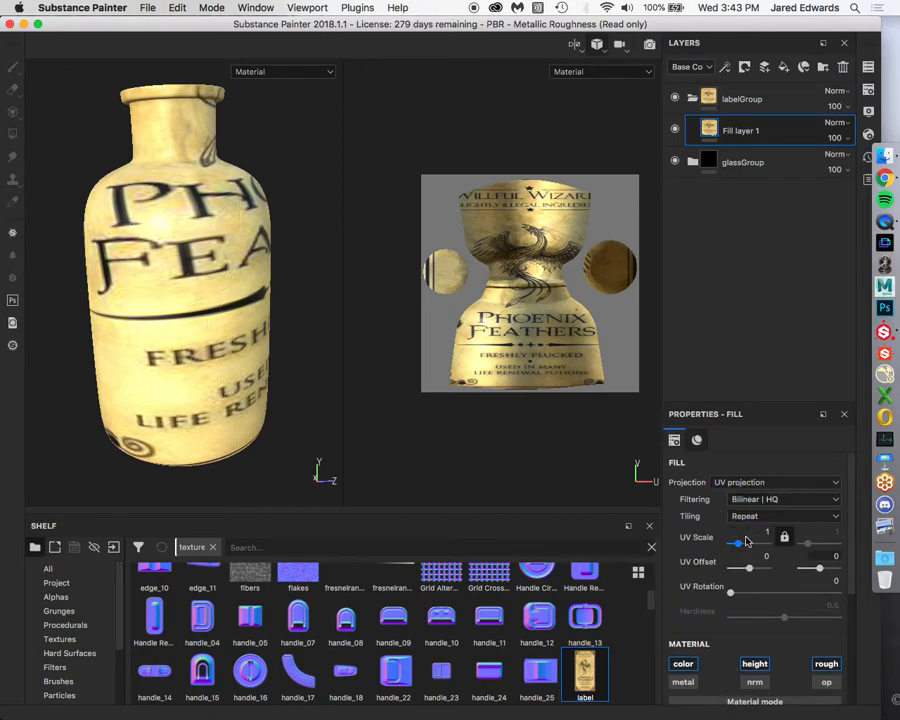
left_click_drag(741, 547, 743, 547)
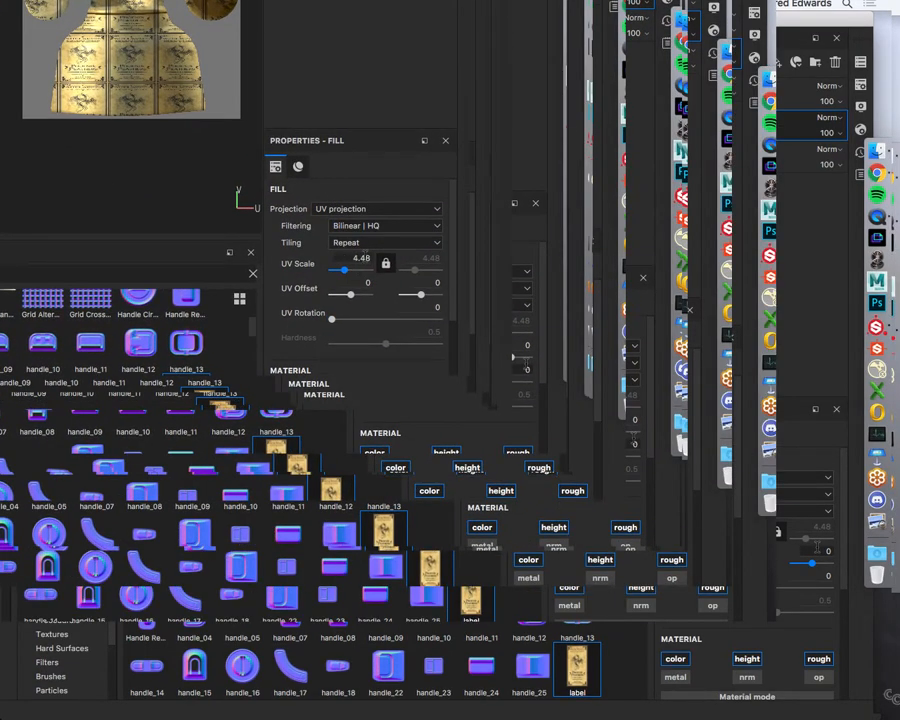
left_click(365, 244)
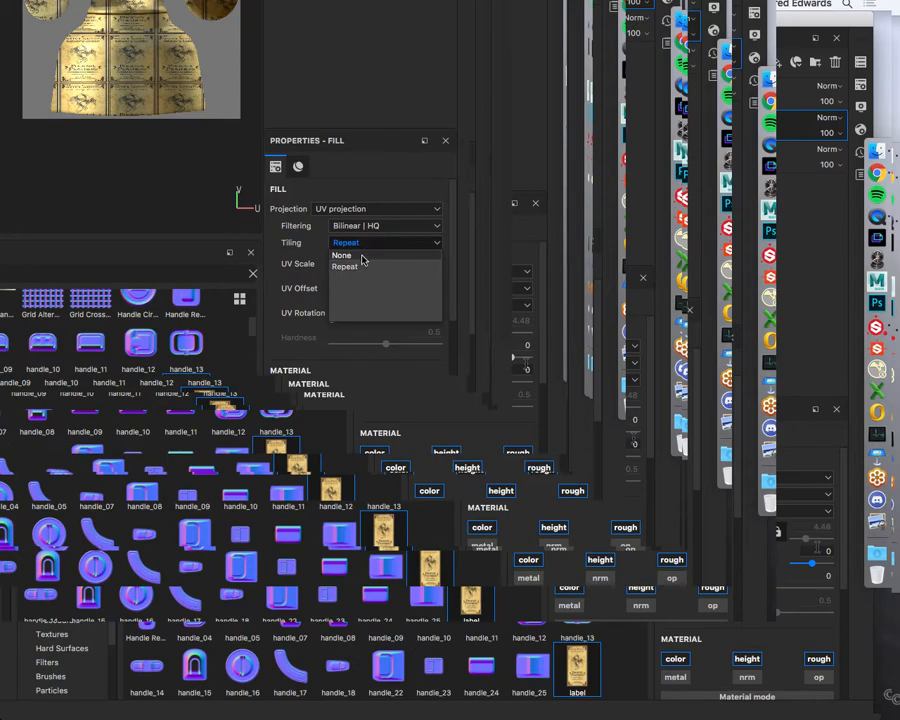
left_click(362, 256)
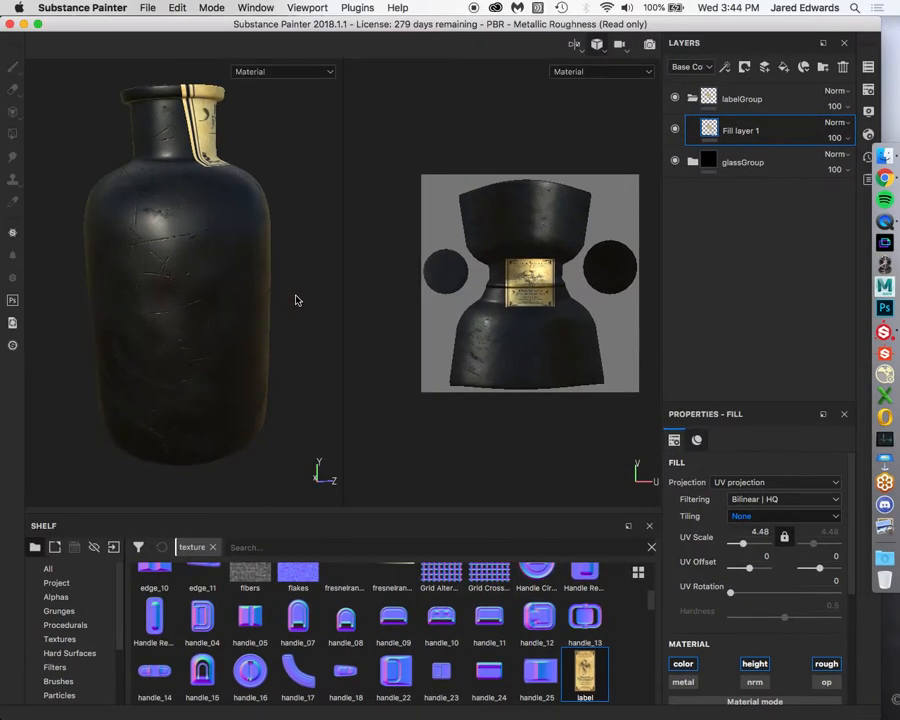
Offset the label's UVs by -0.08 horizontally and -0.33 vertically to place it on the bottle's body
left_click_drag(279, 277, 224, 316, "alt")
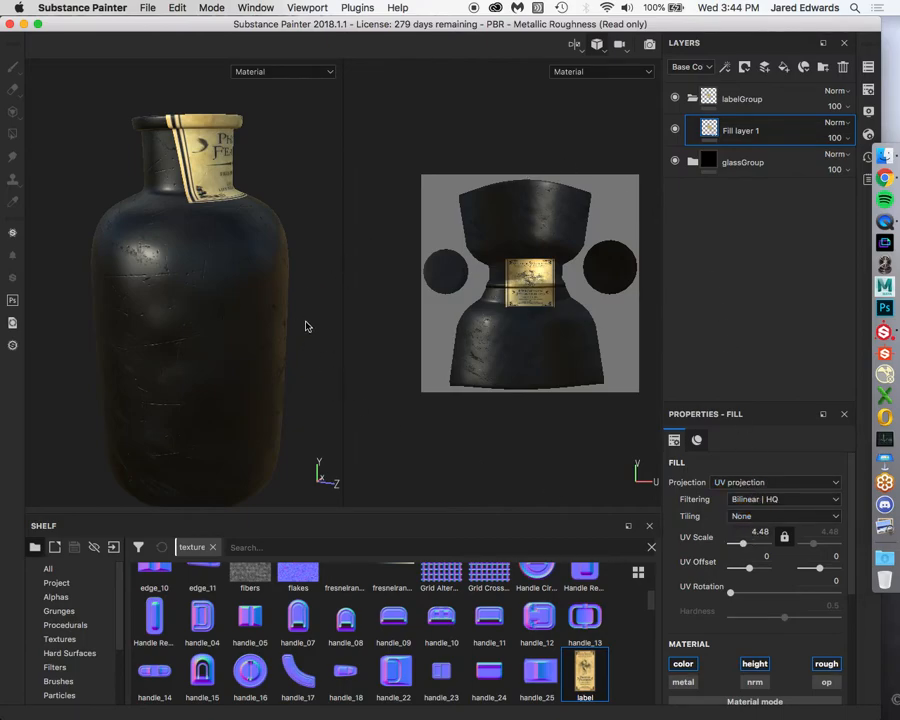
scroll(536, 281, "up", 10)
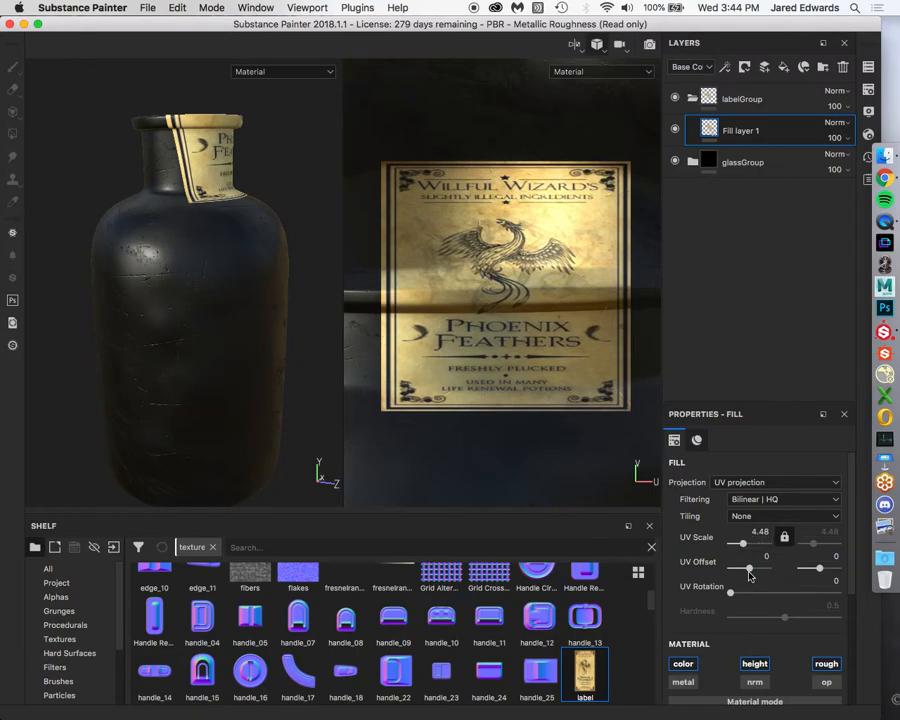
mouse_move(747, 575)
left_mouse_down()
mouse_move(755, 575)
mouse_move(746, 575)
left_mouse_up()
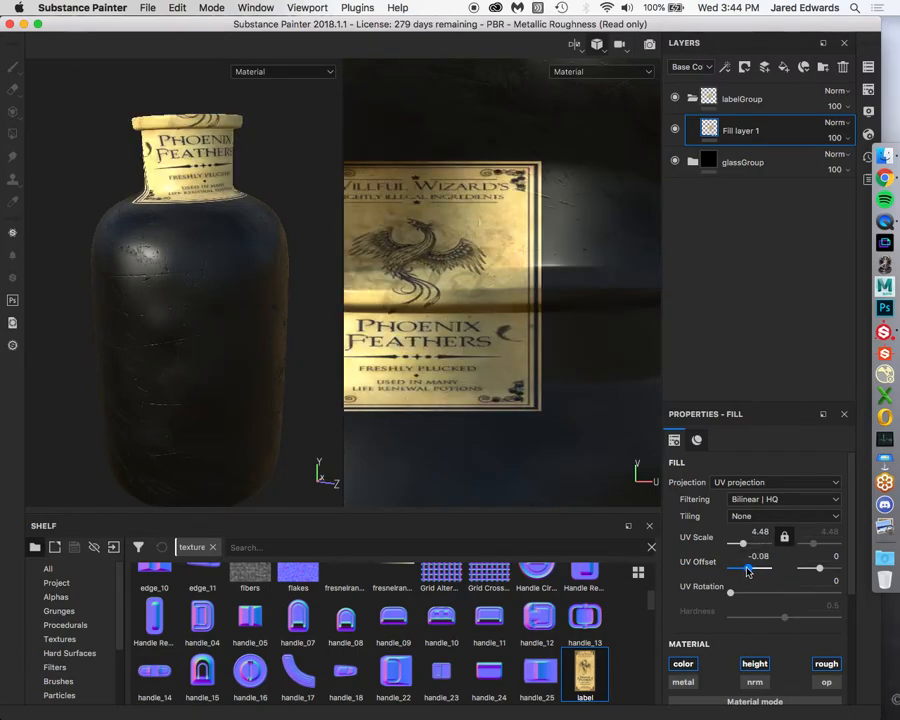
left_click_drag(812, 570, 812, 568)
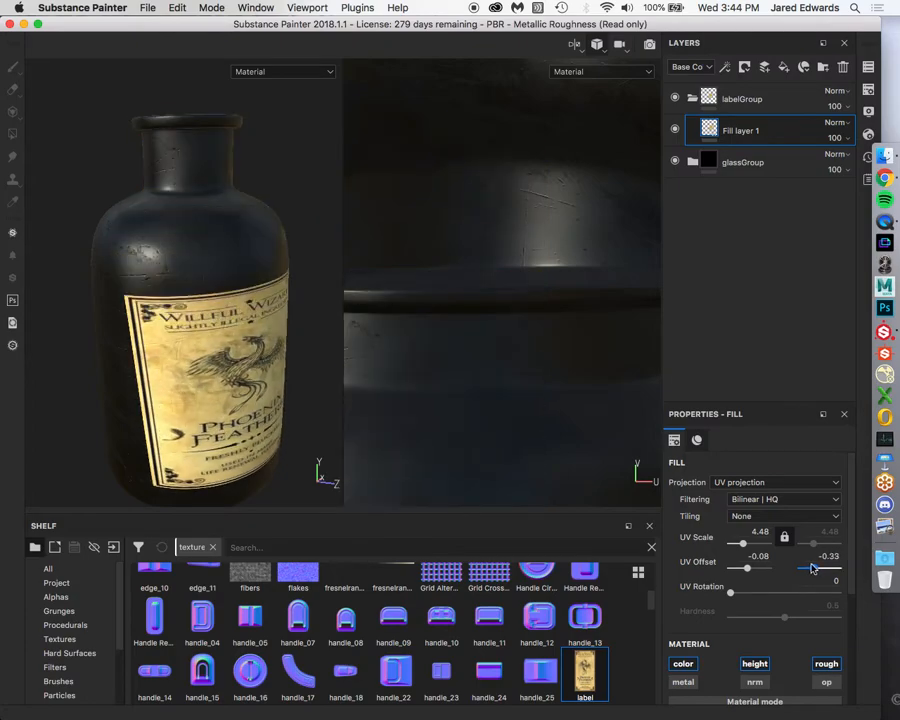
Shrink the label on the bottle by setting the linked UV scale to 5.32
left_click_drag(298, 332, 518, 393, "alt")
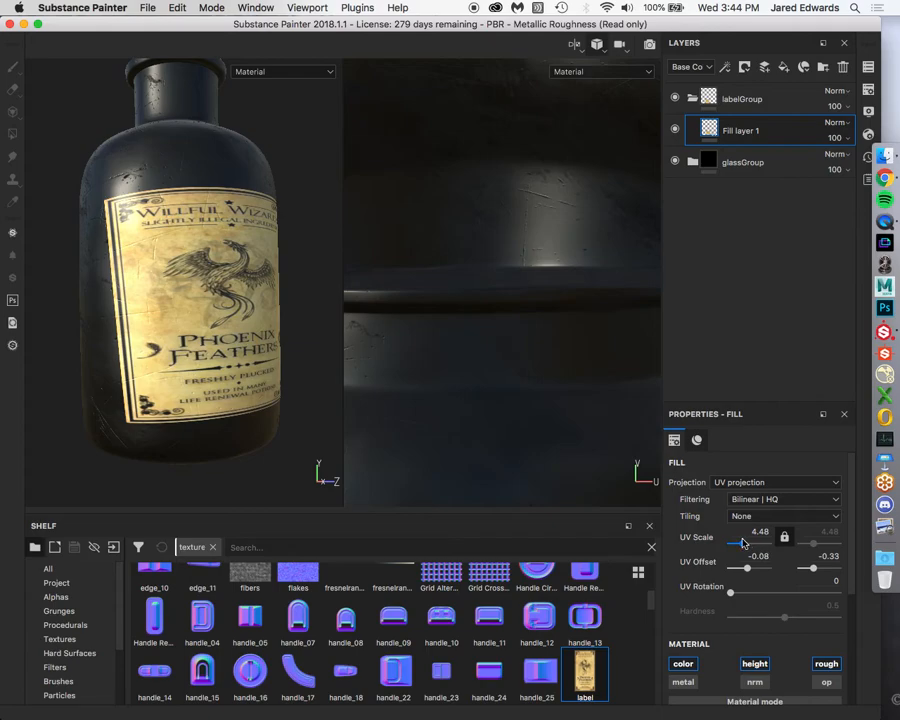
left_click_drag(741, 545, 744, 545)
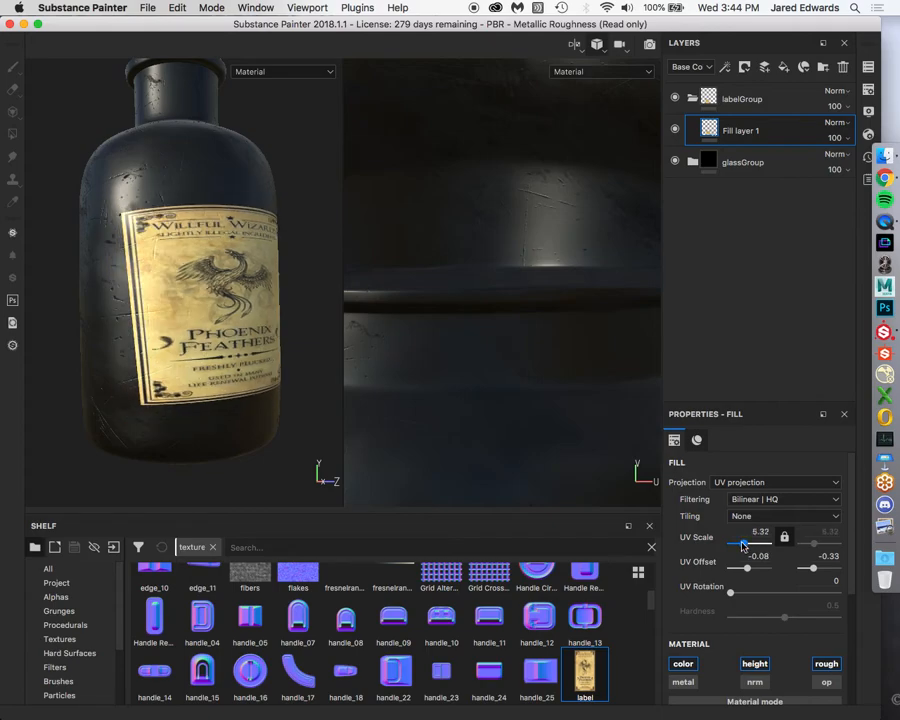
left_click_drag(159, 334, 257, 246, "alt")
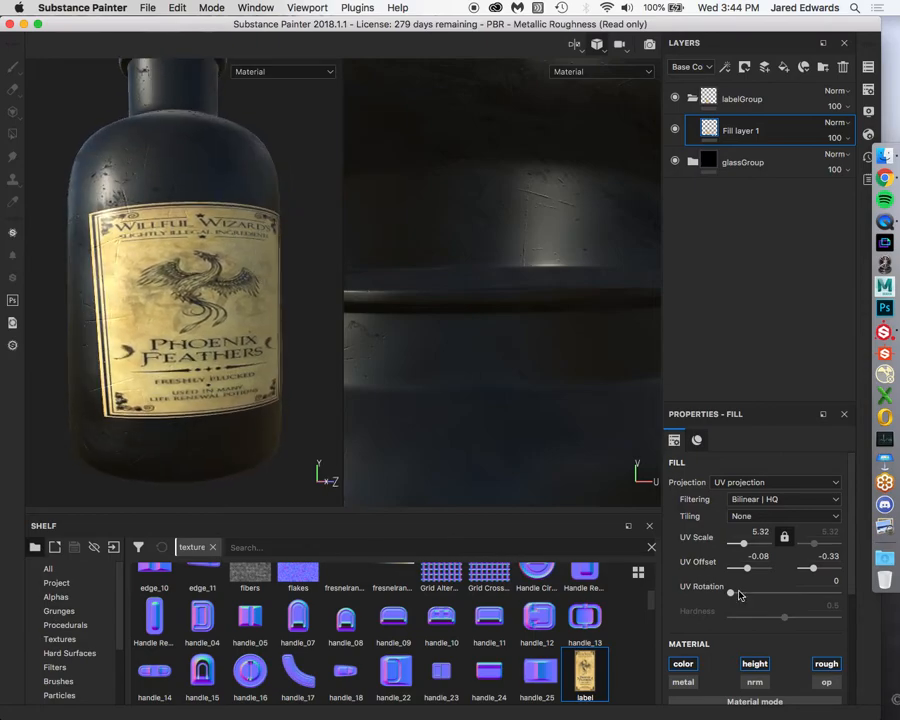
Unlink the label's UV scale axes and set the horizontal UV scale to 11.09
left_click_drag(728, 593, 727, 594)
left_click(785, 538)
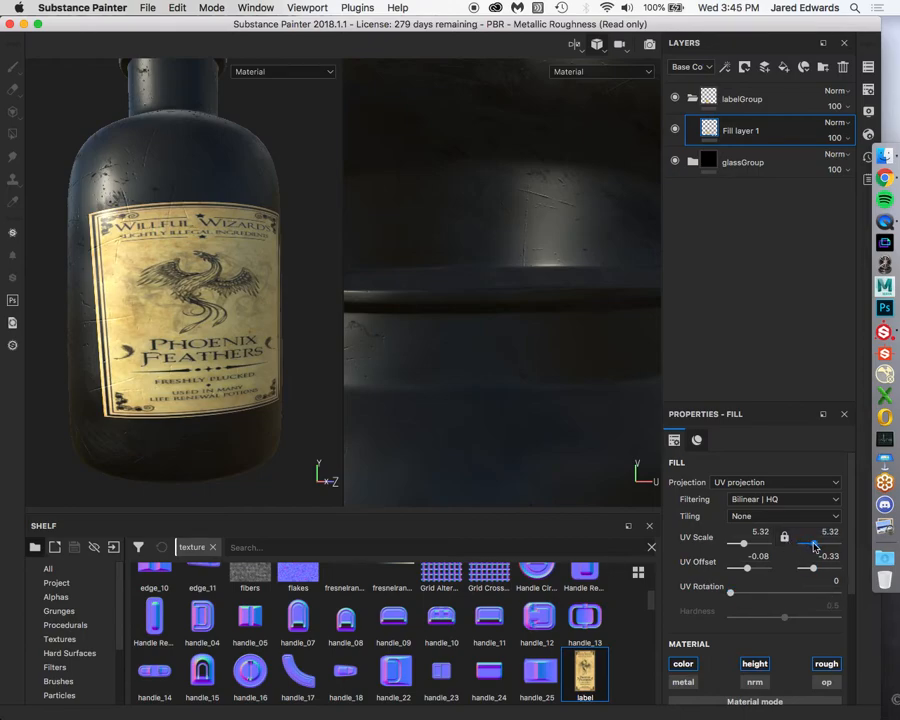
left_click_drag(741, 546, 747, 546)
left_click_drag(224, 347, 257, 356, "alt")
right_click_drag(257, 356, 178, 353, "alt")
left_click_drag(178, 353, 157, 350, "alt")
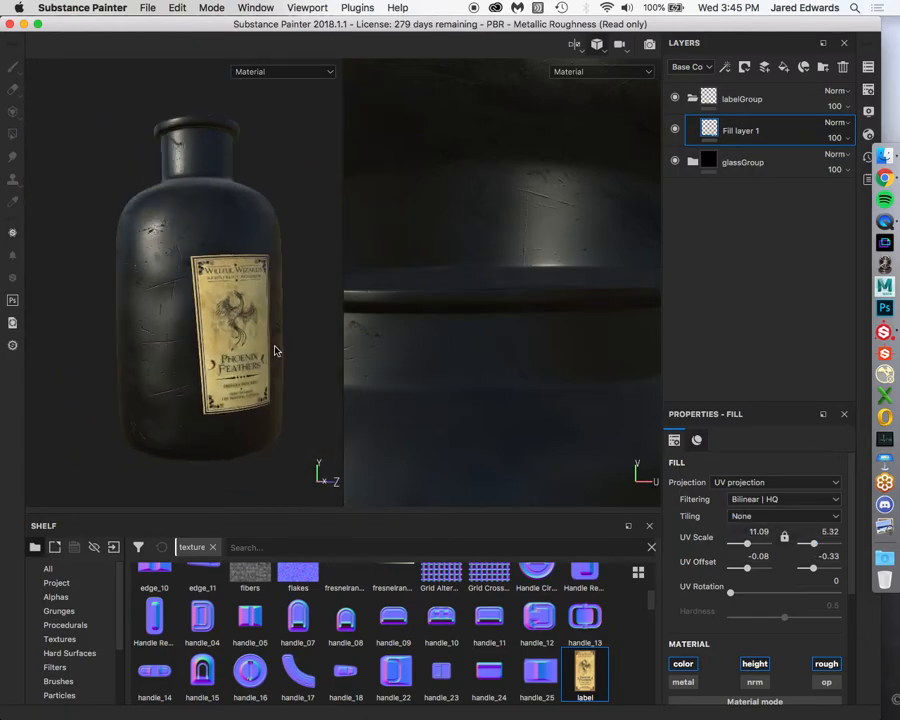
left_click_drag(177, 305, 166, 308, "alt")
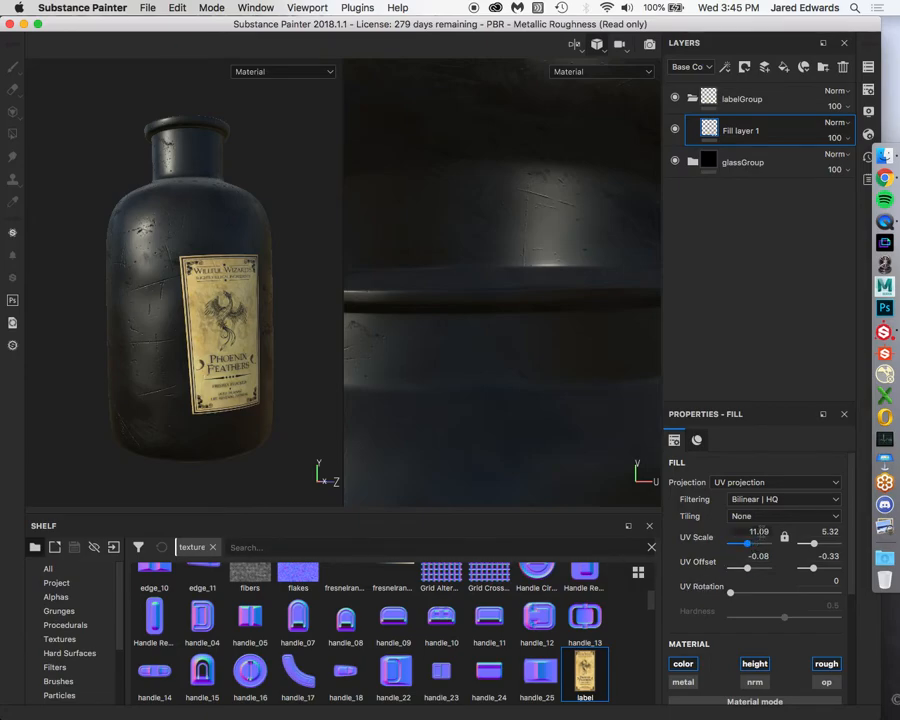
Try relinking the UV scale axes, unlink them again and restore the vertical UV scale to 5.32
left_click(785, 538)
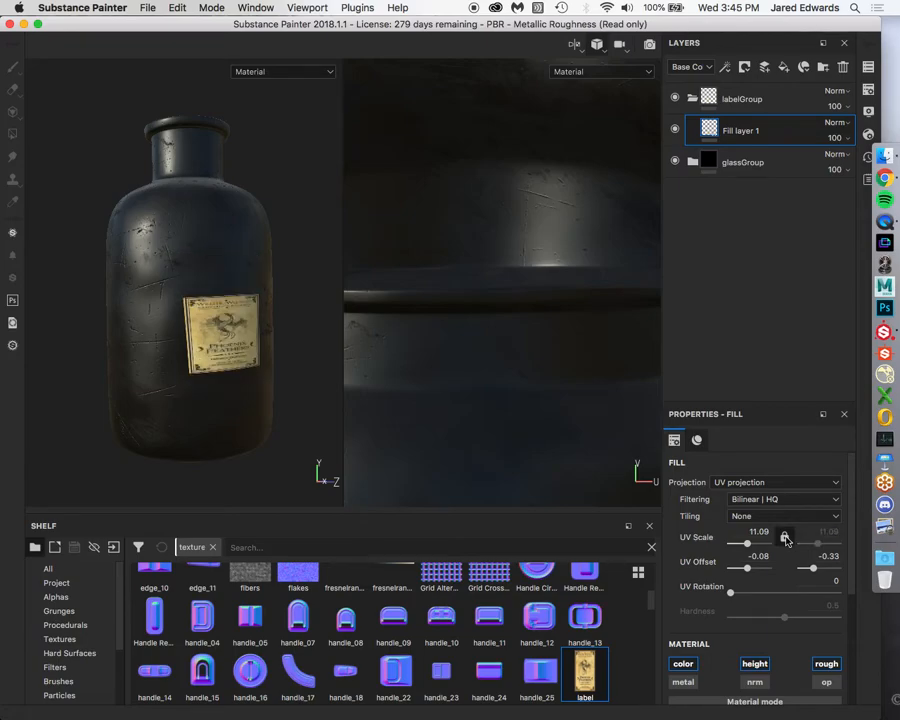
left_click(785, 538)
left_click(813, 541)
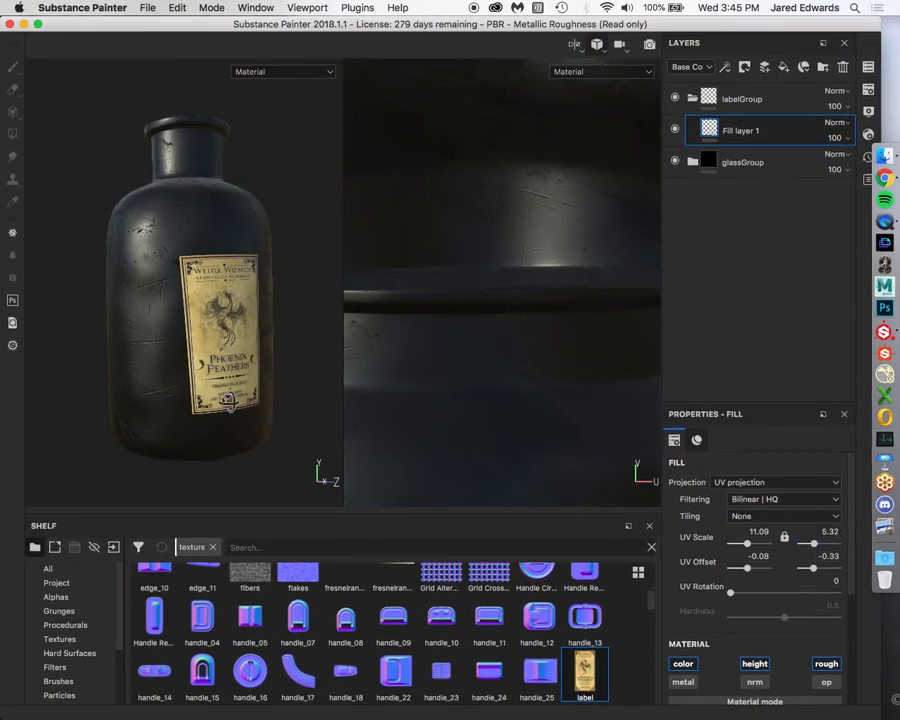
Set the label's UV scale to 8 horizontally and 4 vertically
left_click_drag(210, 398, 234, 423, "alt")
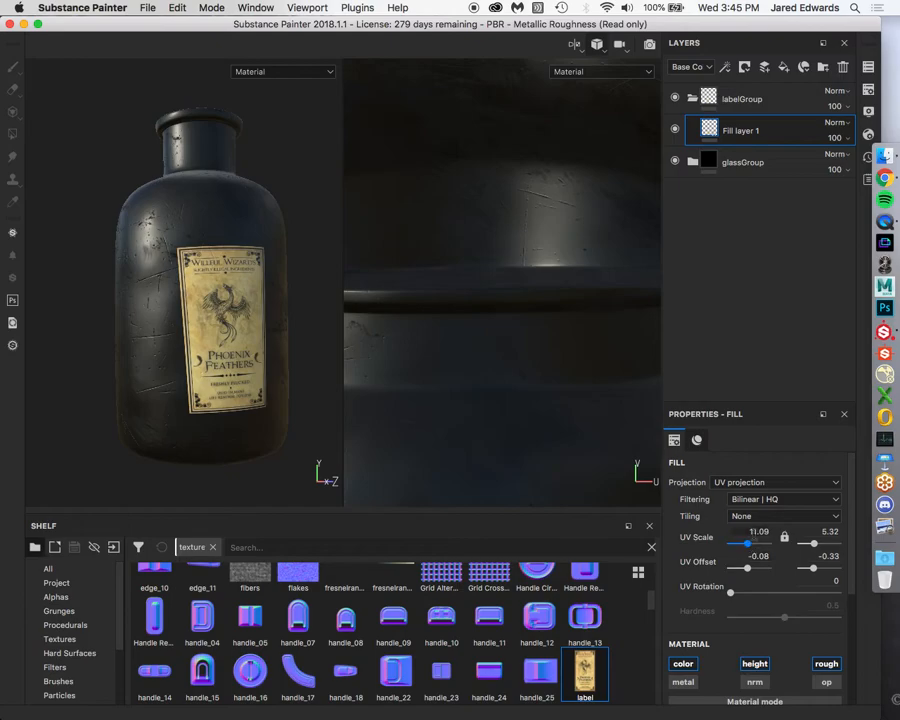
type("8")
key("Return")
left_click(818, 531)
type("4")
key("Return")
left_click_drag(152, 313, 190, 341, "alt")
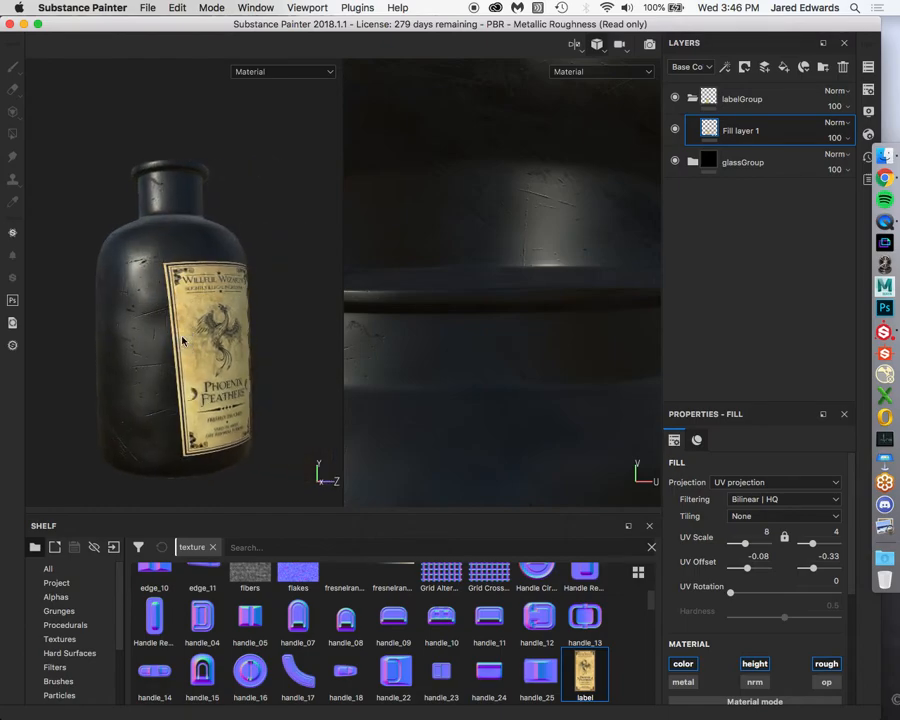
Examine the label's edges and surface detail on the bottle up close from several angles
left_click_drag(233, 292, 249, 260, "alt")
right_click_drag(209, 304, 318, 306, "alt")
left_click_drag(270, 262, 295, 263, "alt")
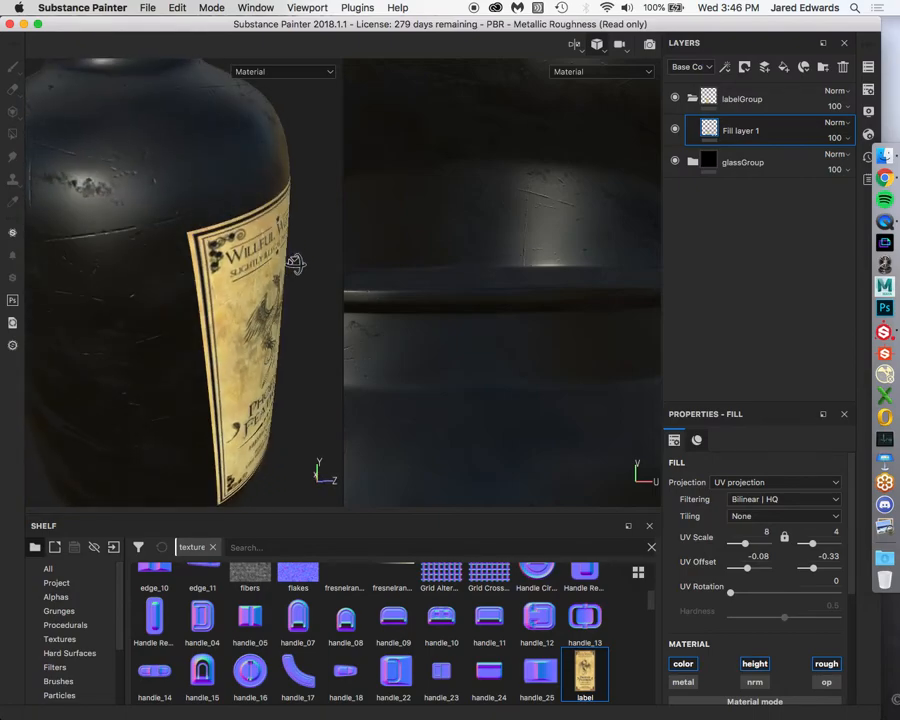
scroll(735, 580, "down", 3)
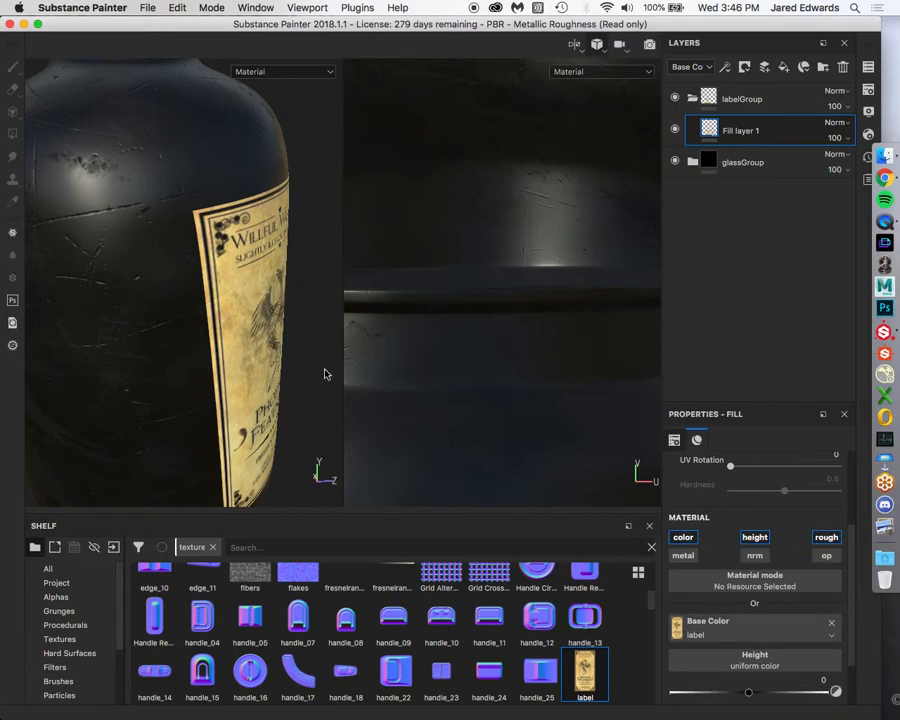
left_click_drag(301, 354, 187, 233, "alt")
right_click_drag(187, 233, 271, 251, "alt")
left_click_drag(271, 251, 243, 241, "alt")
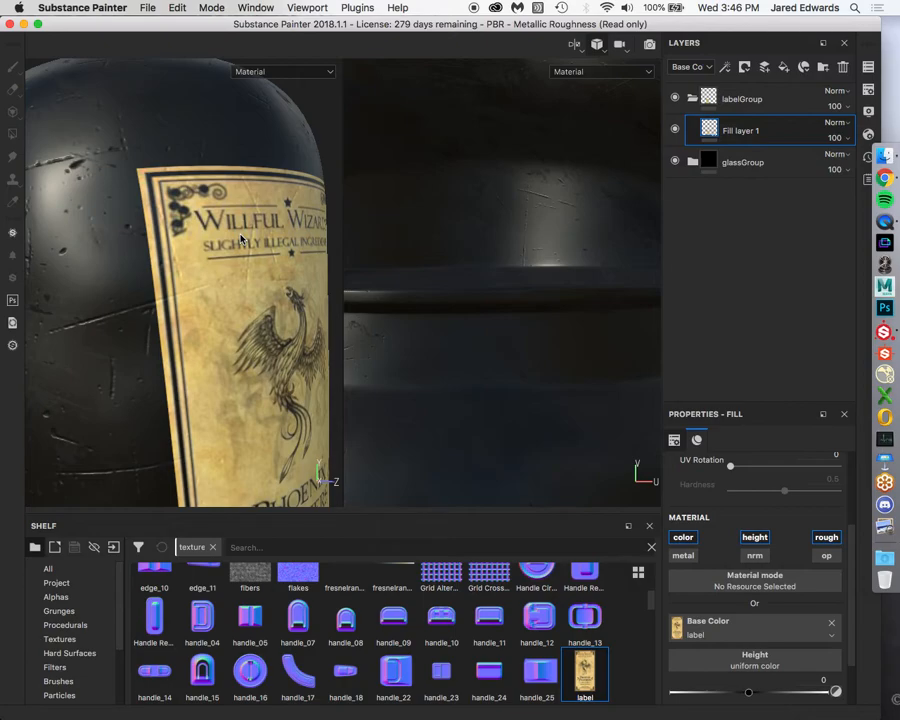
mouse_move(241, 239)
left_mouse_down("alt")
mouse_move(223, 226)
mouse_move(233, 249)
mouse_move(226, 235)
left_mouse_up("alt")
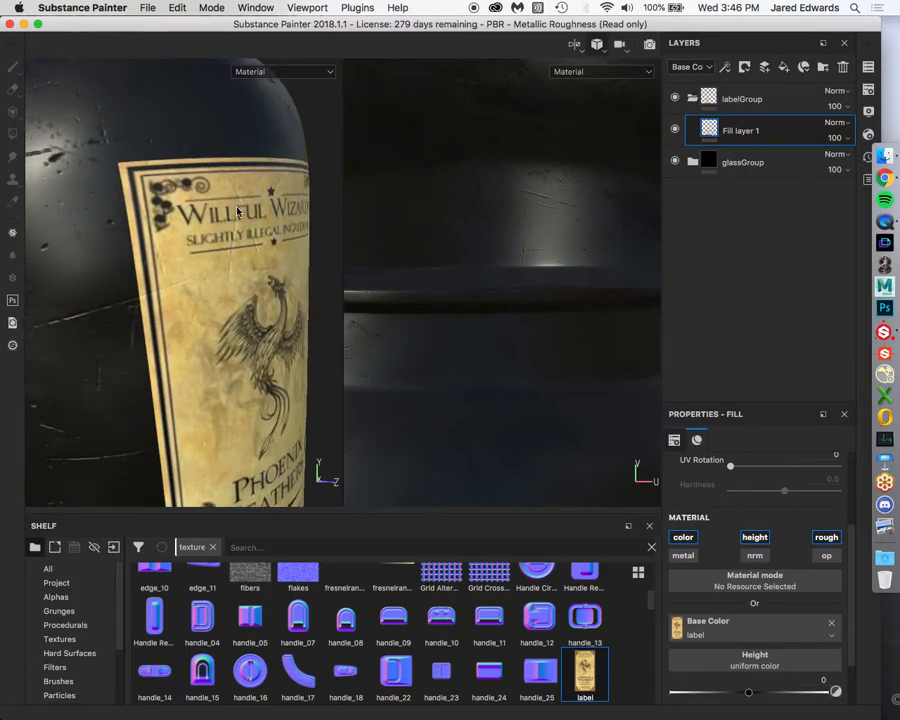
Switch the layer stack to the Height channel and inspect how the glass scratches show through the label on the bottle
scroll(309, 368, "up", 5)
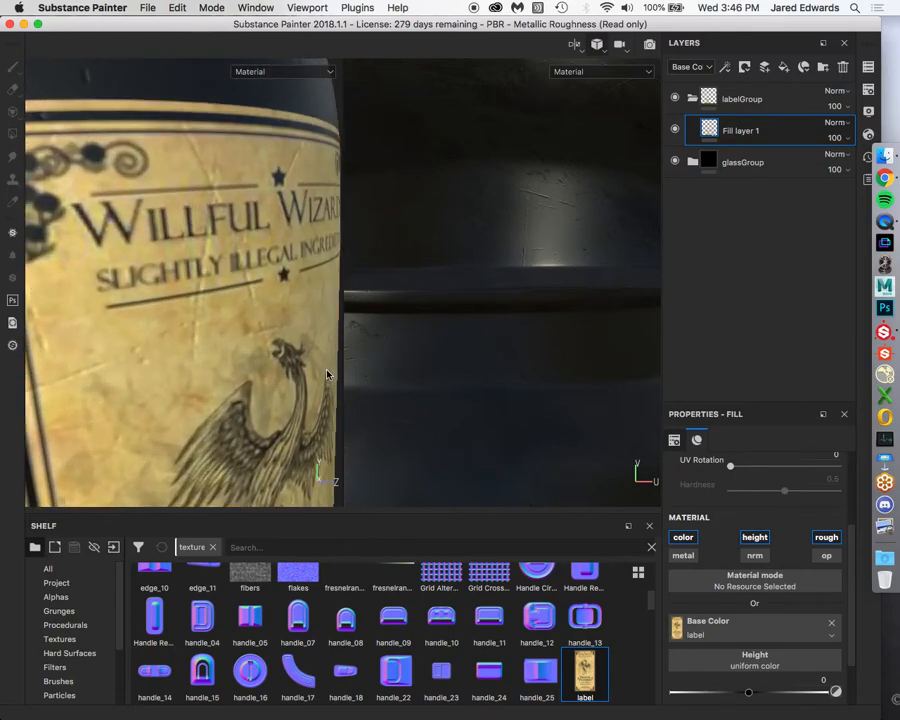
scroll(300, 350, "down", 5)
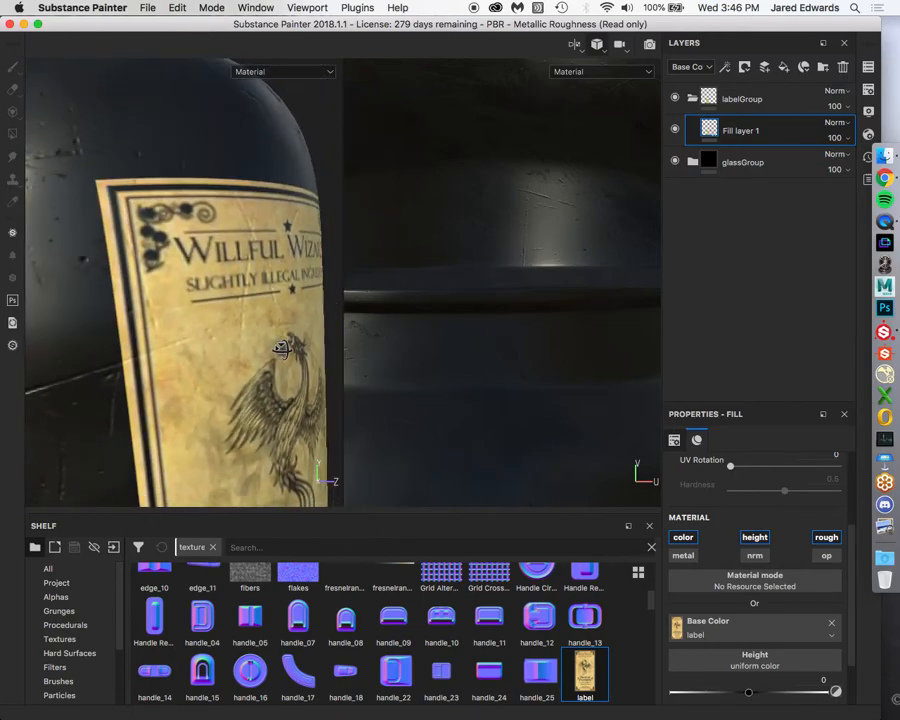
left_click(690, 67)
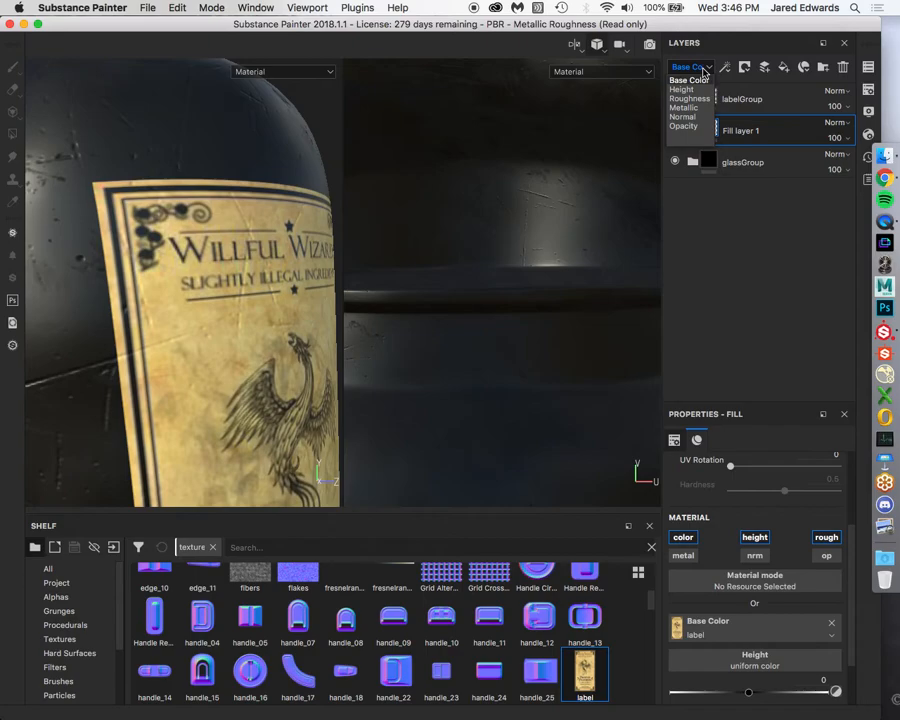
left_click(683, 89)
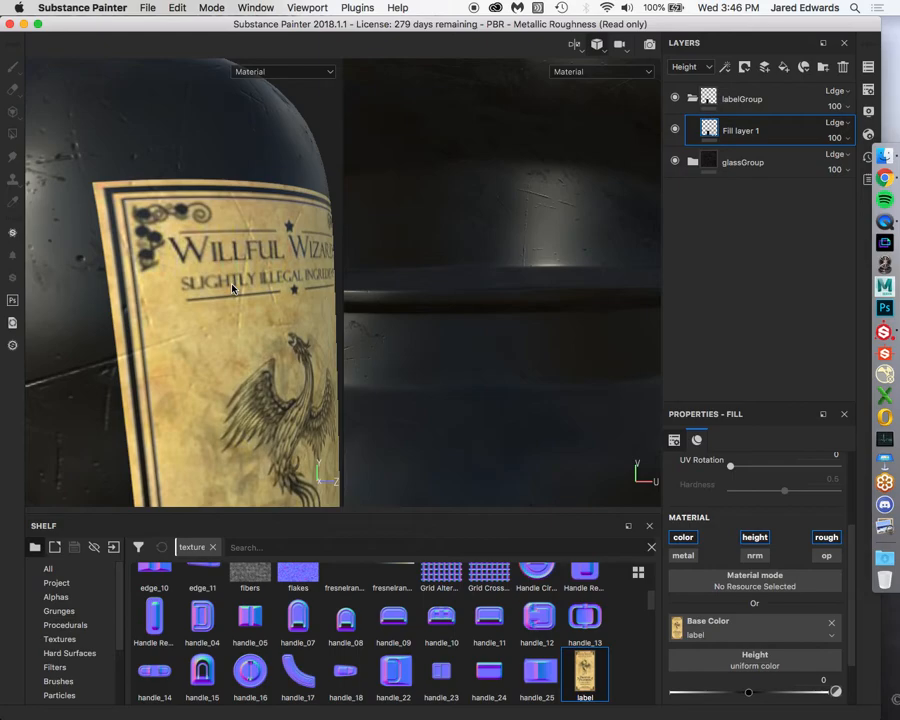
middle_click_drag(230, 356, 233, 253, "alt")
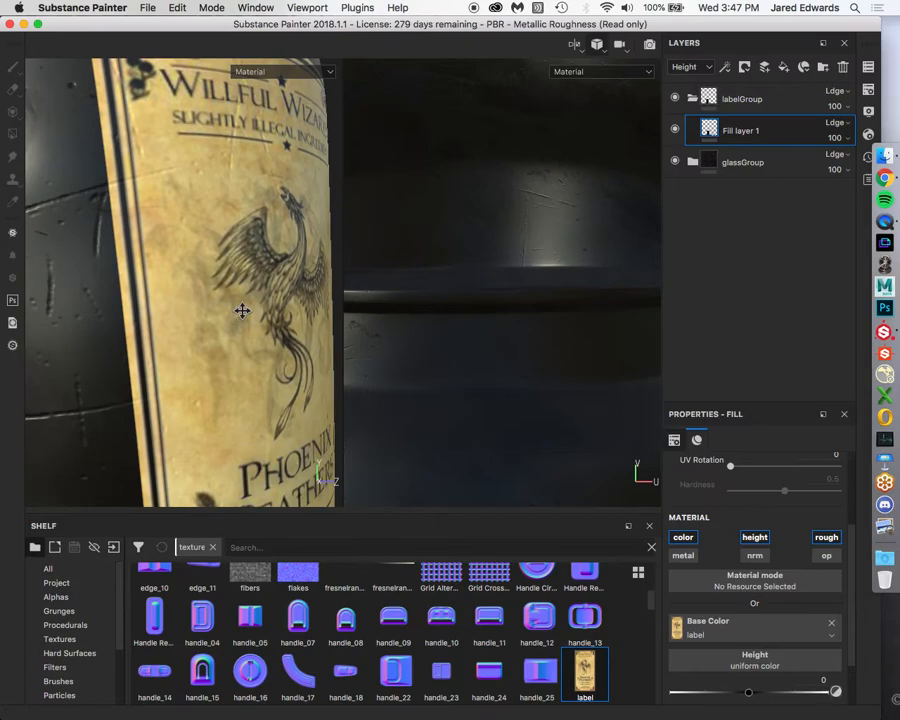
left_click_drag(233, 253, 207, 245, "alt")
middle_click_drag(207, 245, 163, 400, "alt")
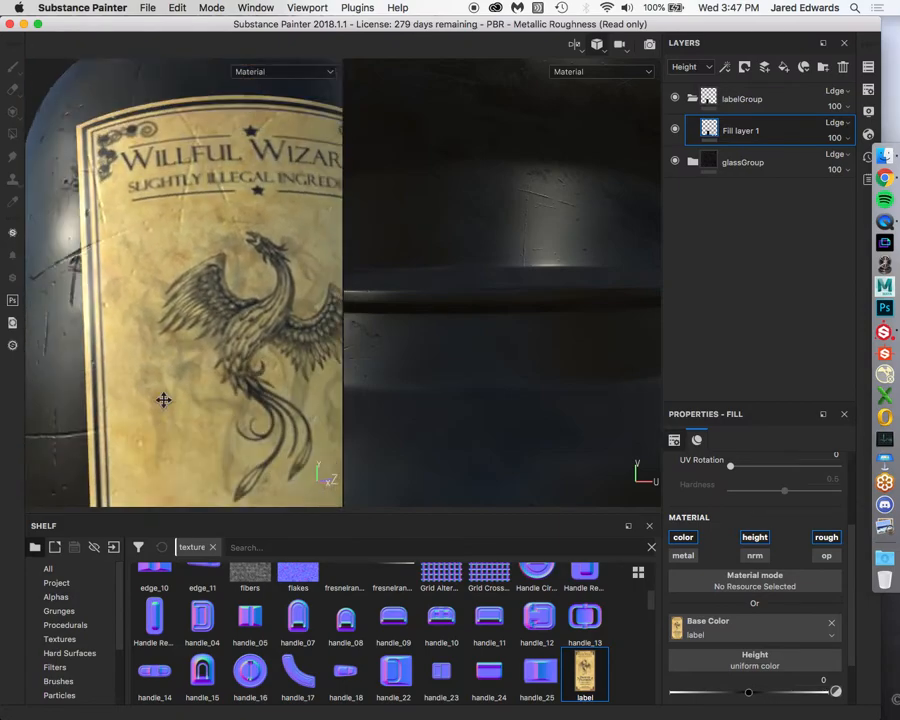
left_click_drag(163, 400, 203, 401, "alt")
left_click(694, 68)
left_click(686, 89)
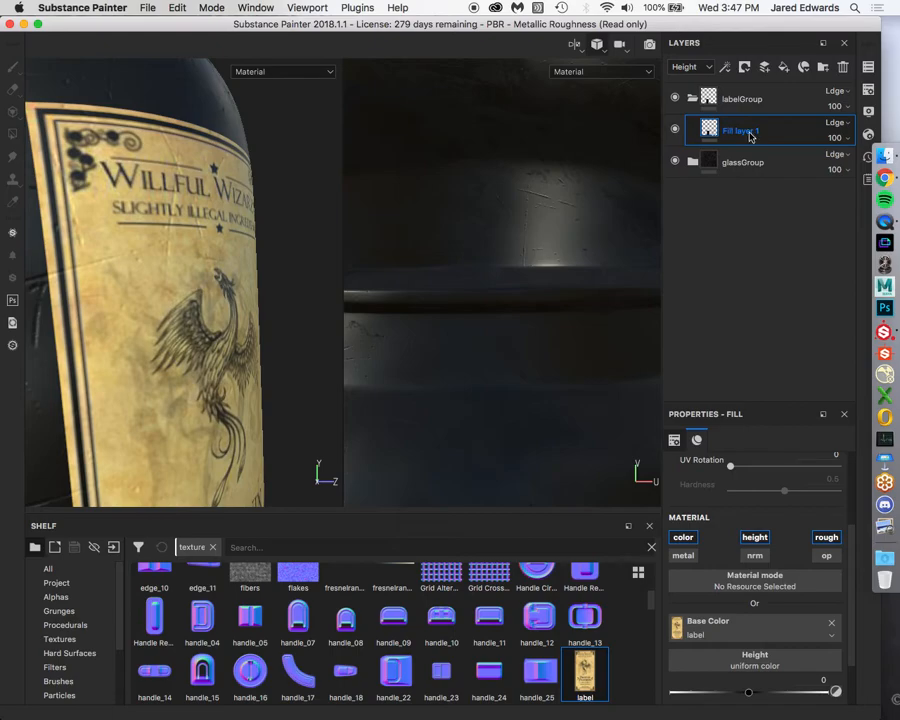
Set the Height channel blending mode of the label's fill layer and of labelGroup to Normal
left_click(834, 123)
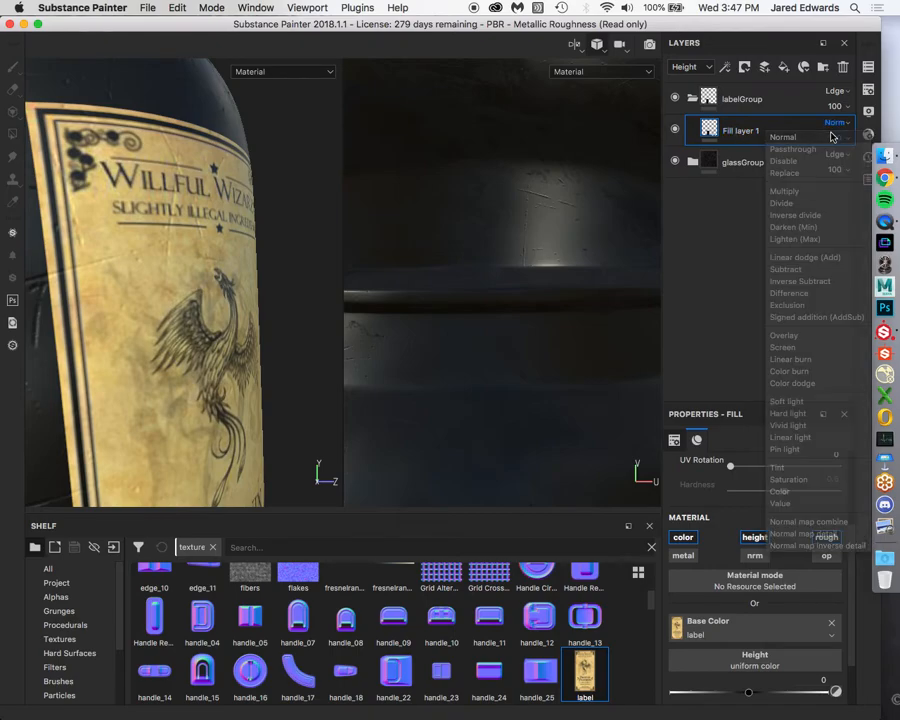
left_click(830, 137)
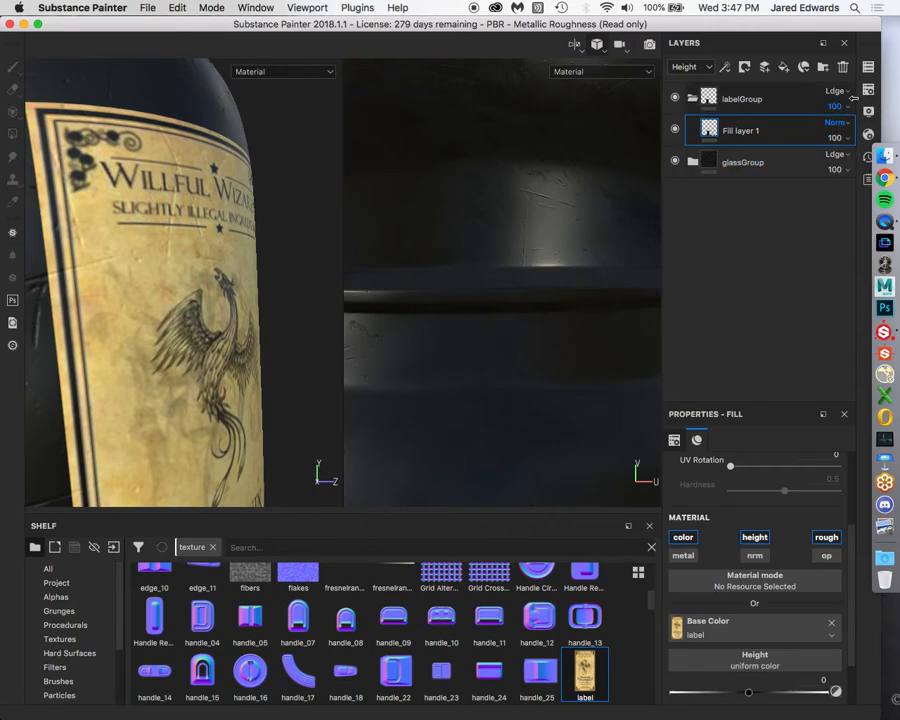
left_click(835, 91)
left_click(833, 106)
left_click_drag(315, 251, 300, 235, "alt")
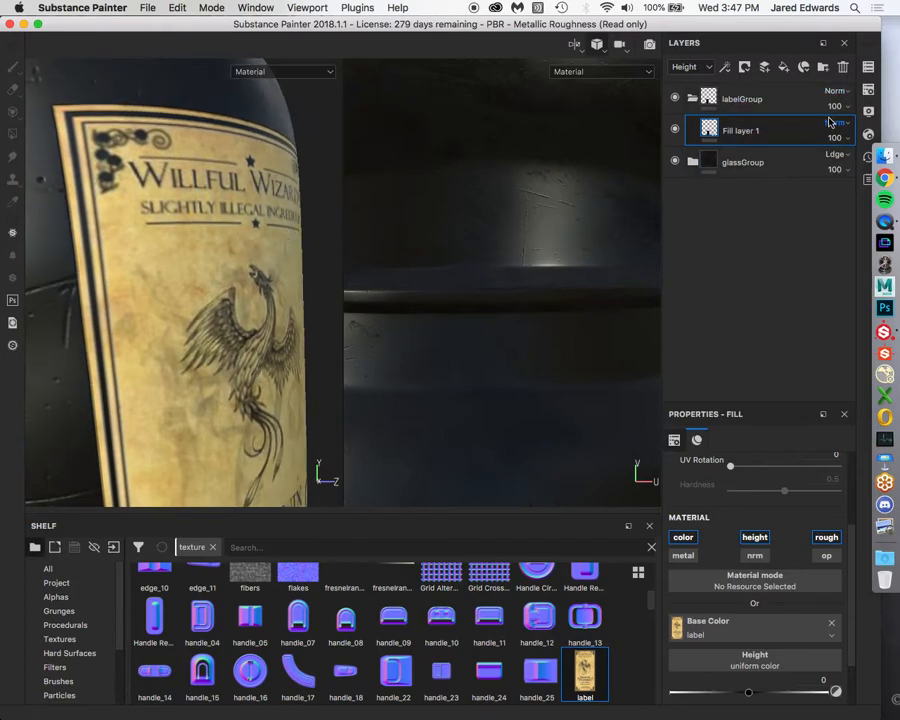
Raise the label fill layer's uniform height to 0.12, checking the label's edge on the bottle
mouse_move(717, 100)
scroll(728, 610, "down", 2)
mouse_move(750, 636)
left_mouse_down()
mouse_move(782, 635)
mouse_move(755, 635)
mouse_move(762, 633)
left_mouse_up()
middle_click_drag(207, 231, 238, 263, "alt")
right_click_drag(206, 235, 260, 263, "alt")
left_click_drag(260, 263, 305, 280, "alt")
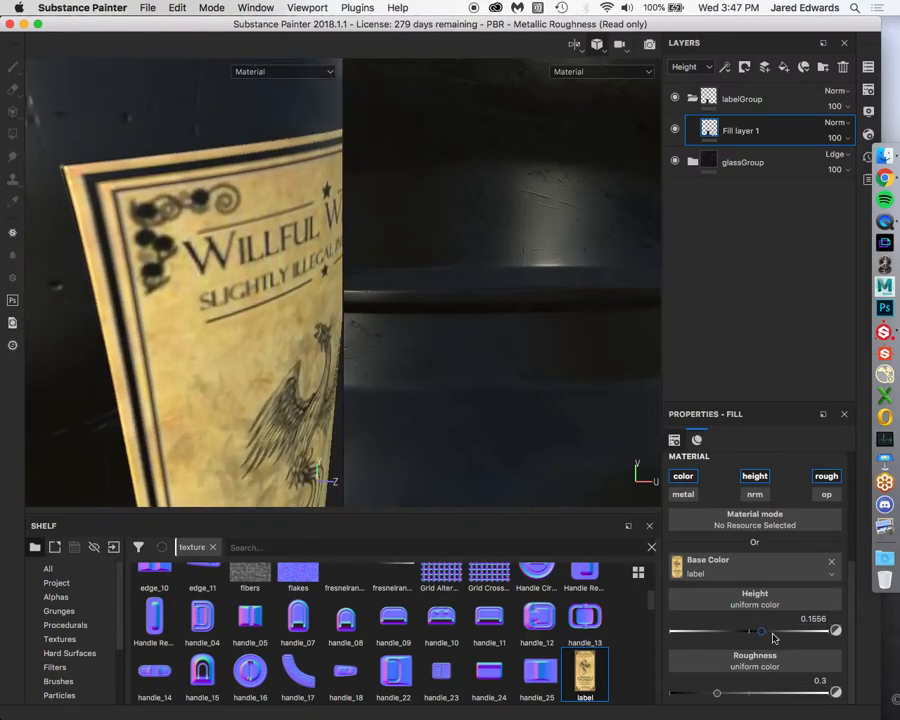
mouse_move(763, 634)
left_mouse_down()
mouse_move(781, 635)
mouse_move(757, 634)
left_mouse_up()
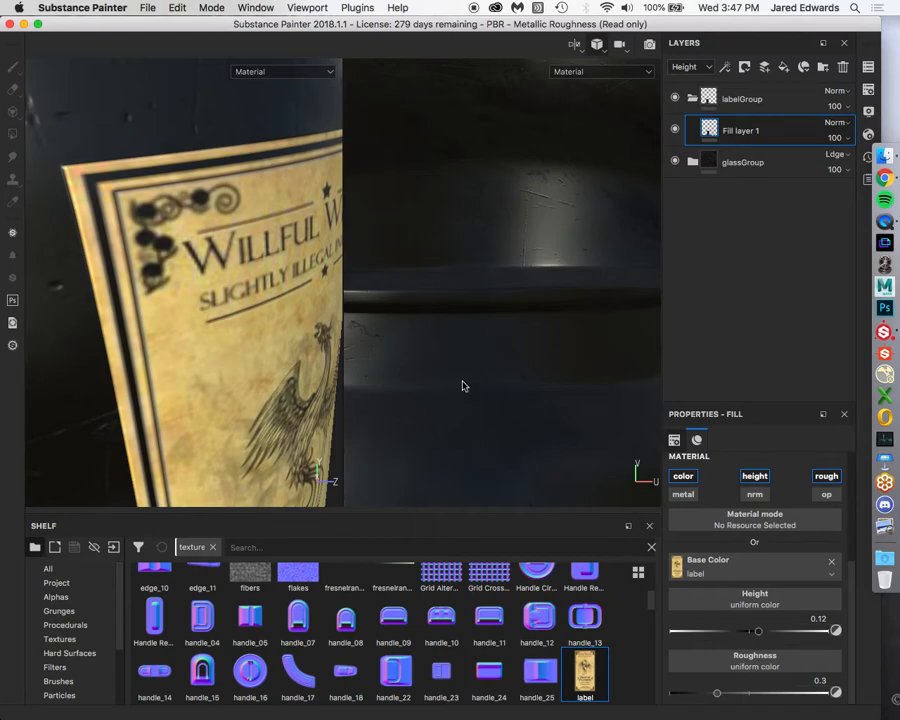
mouse_move(172, 199)
left_mouse_down("alt")
mouse_move(135, 281)
mouse_move(96, 286)
mouse_move(129, 220)
mouse_move(177, 214)
mouse_move(172, 200)
left_mouse_up("alt")
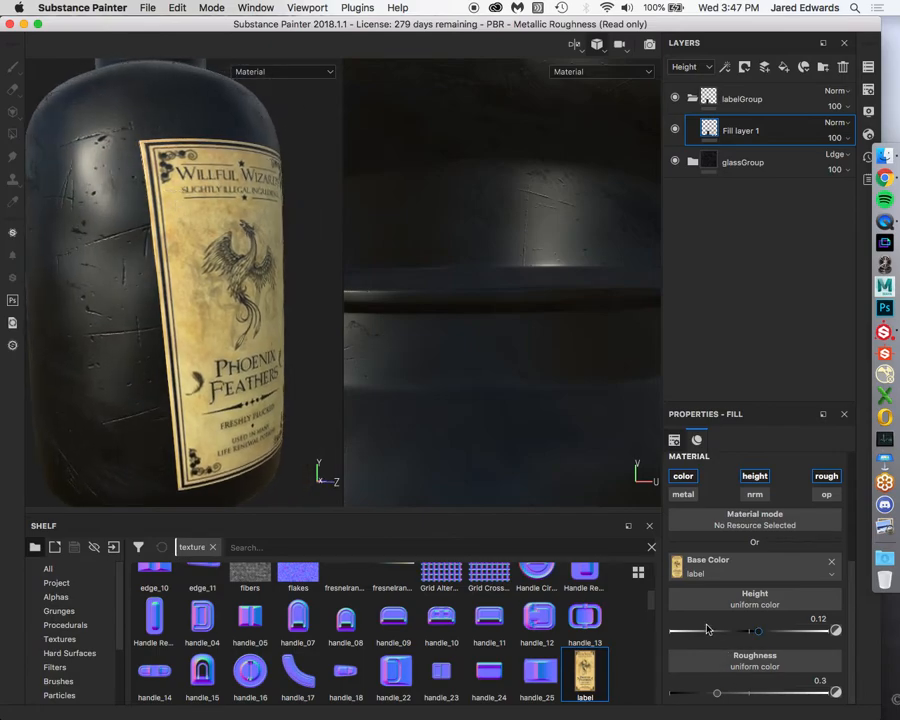
Set the label fill layer's roughness to about 0.74 under rotated environment lighting and show the Procedurals in the shelf
left_click_drag(278, 278, 273, 279, "alt")
right_click_drag(273, 279, 311, 273, "shift")
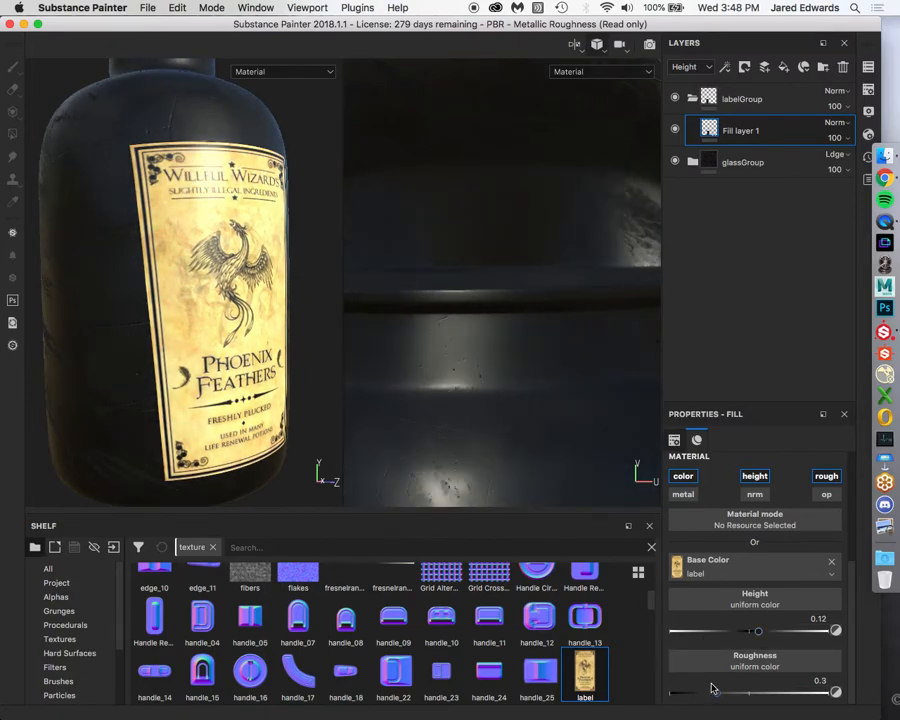
mouse_move(716, 693)
left_mouse_down()
mouse_move(802, 696)
mouse_move(788, 696)
left_mouse_up()
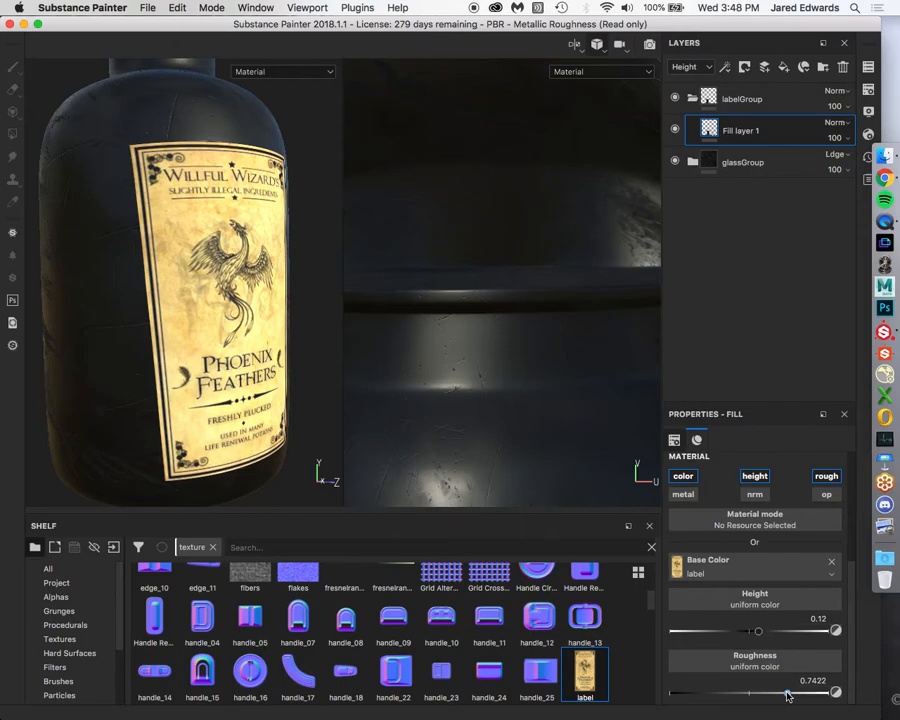
left_click(65, 625)
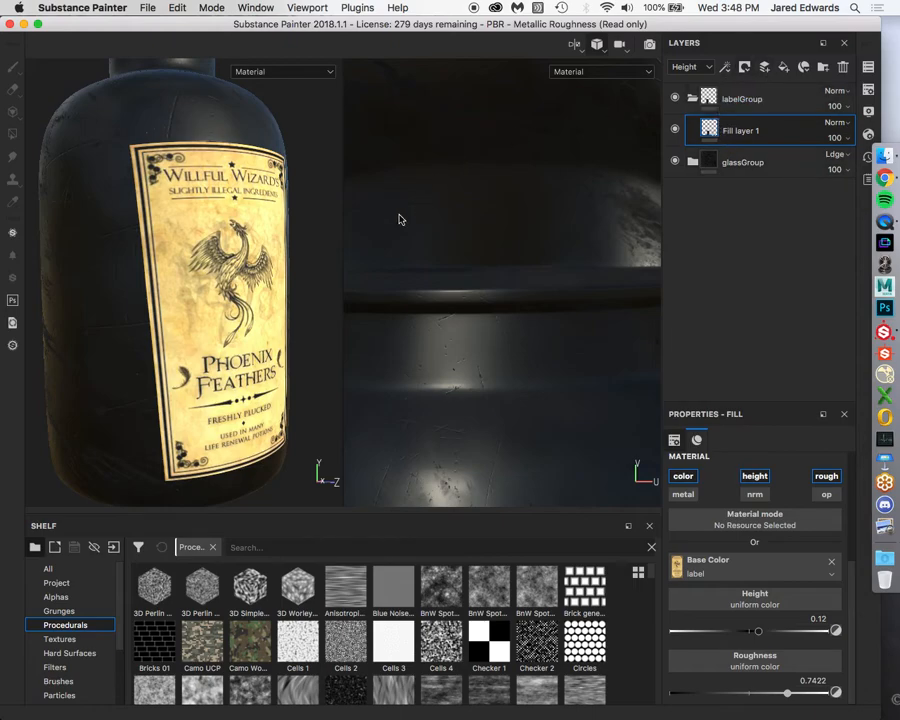
left_click_drag(168, 203, 258, 294, "alt")
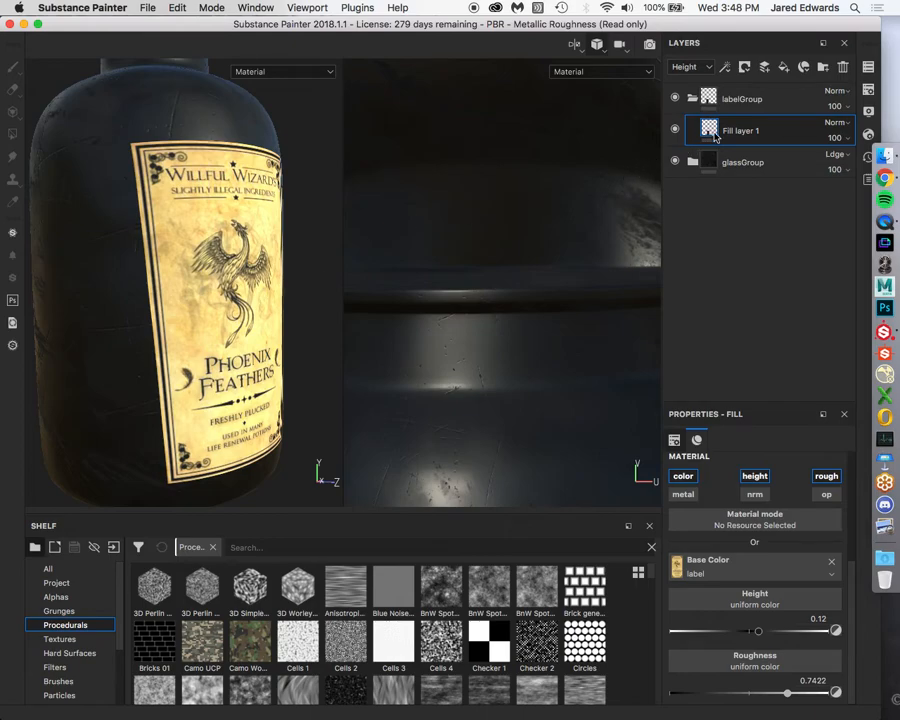
Rename the label's fill layer as "label"
mouse_move(713, 137)
double_click(745, 131)
type("la")
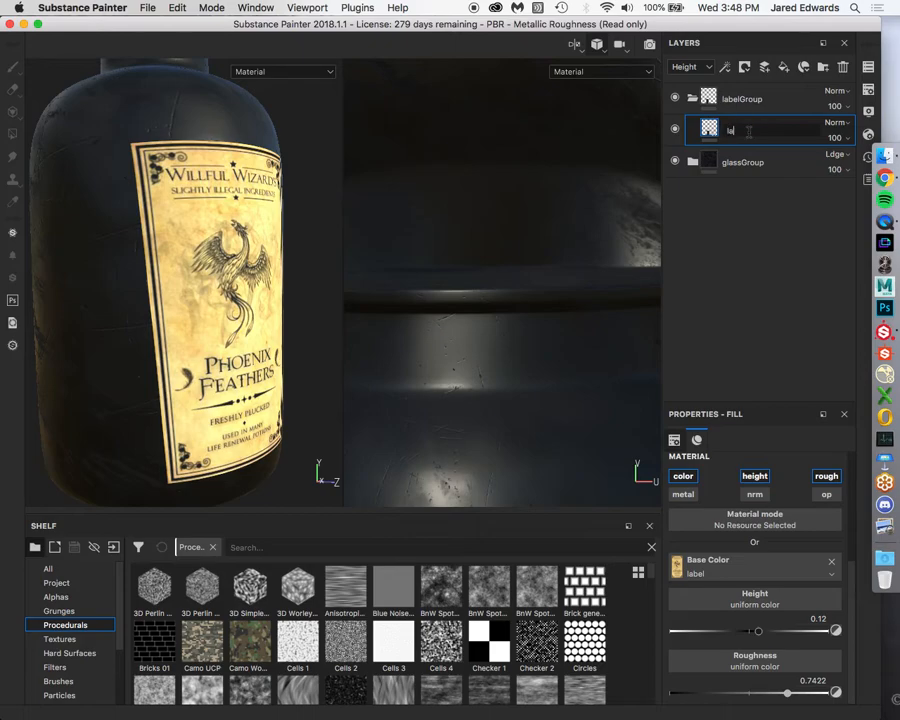
type("bel")
key("Return")
Add a new fill layer and place it beneath the label layer inside labelGroup
left_click(781, 75)
left_click_drag(708, 128, 714, 168)
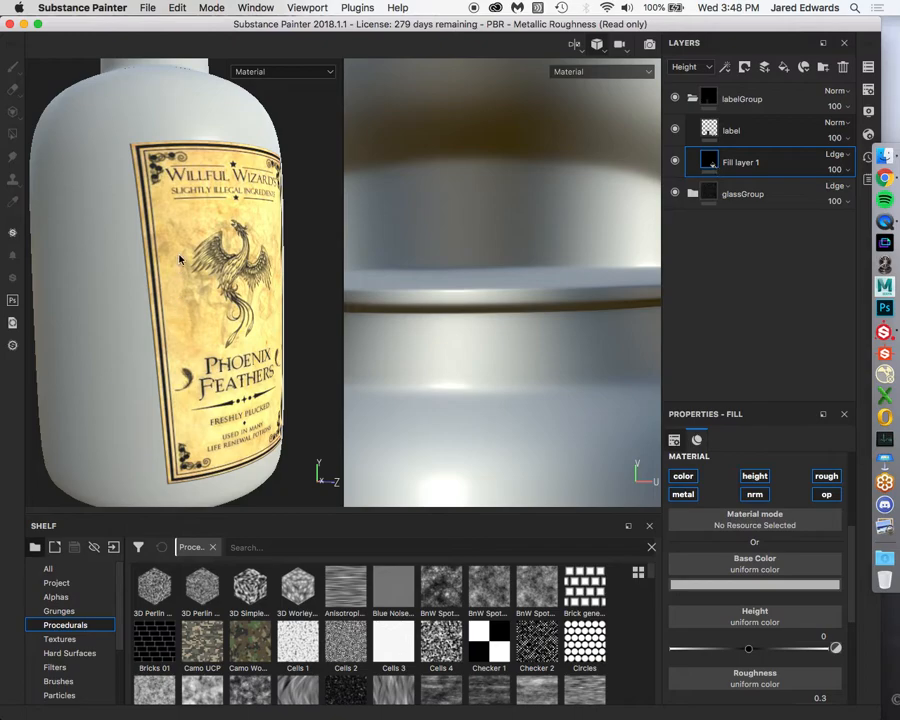
right_click_drag(231, 207, 180, 202, "alt")
middle_click_drag(180, 202, 162, 244, "alt")
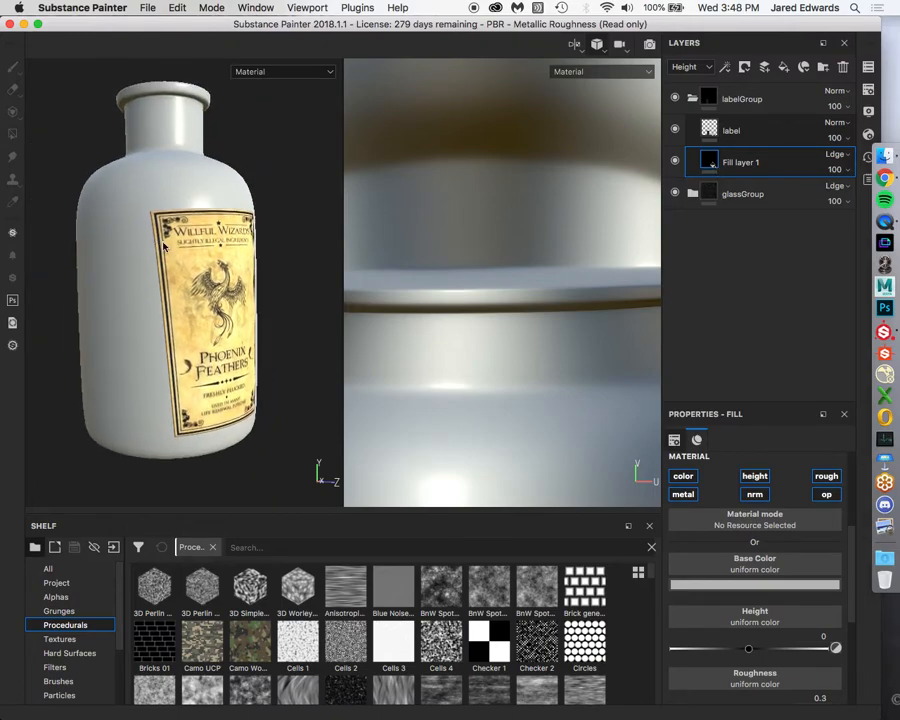
Toggle the visibility of the new fill layer and the label layer to compare what each contributes to the bottle
left_click(674, 160)
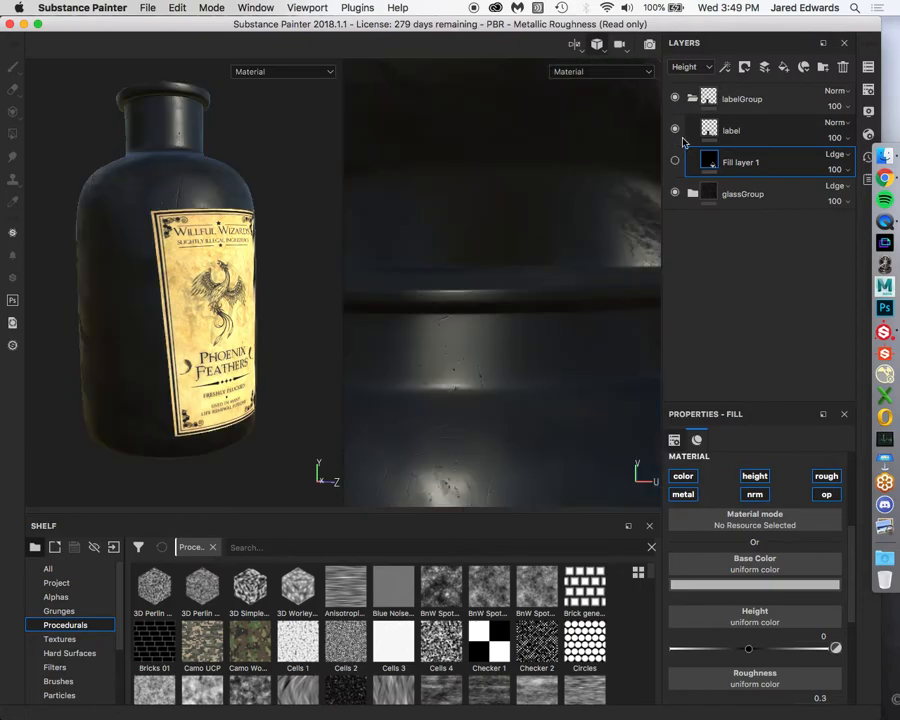
left_click(683, 137)
left_click(675, 129)
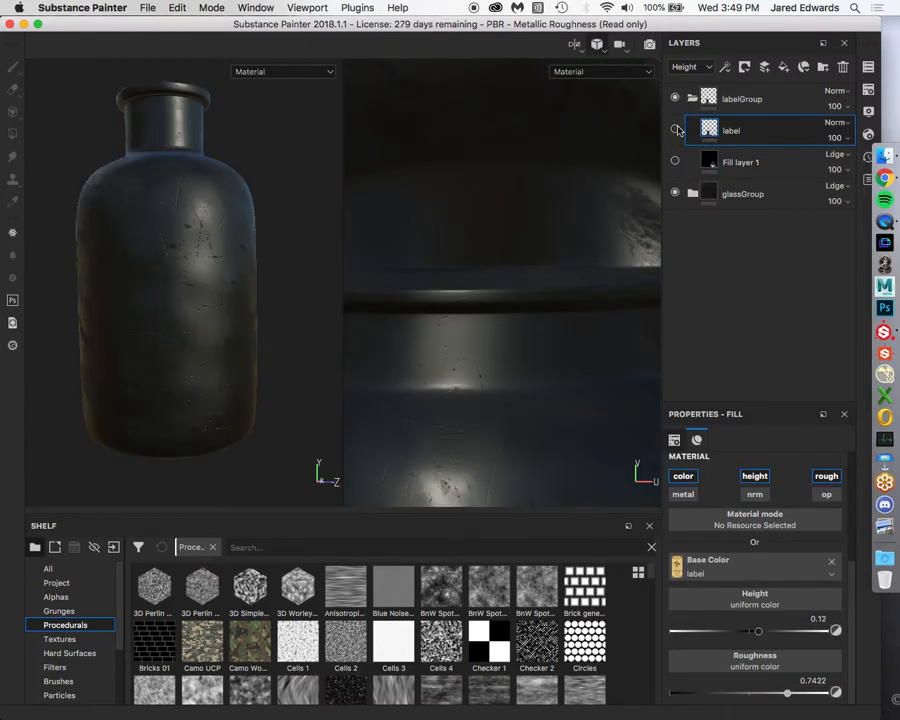
left_click(675, 129)
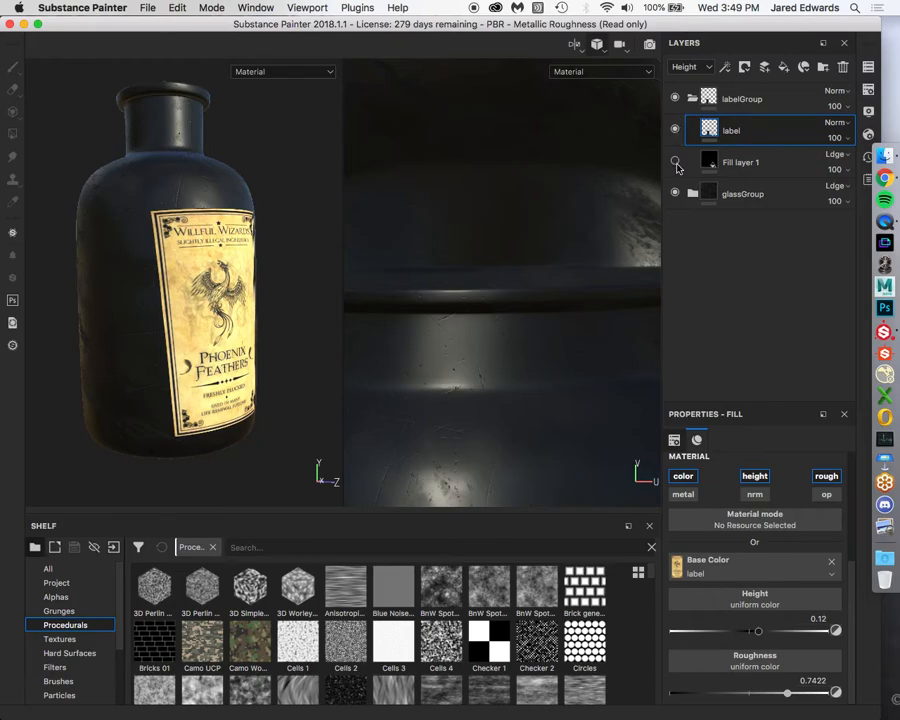
left_click(674, 165)
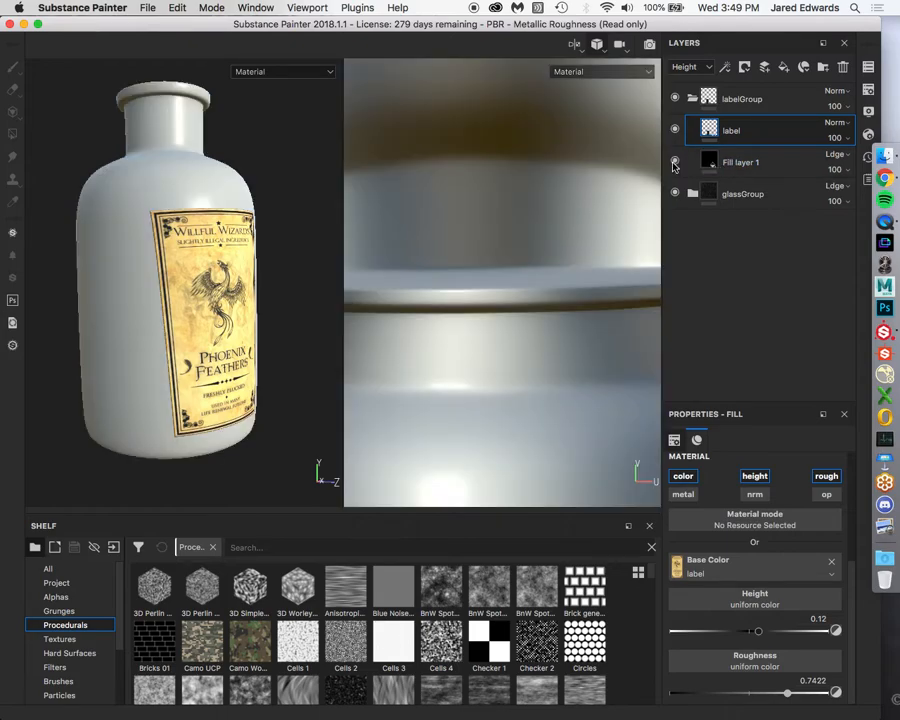
Sample the label's parchment tone as the new fill layer's base color, at about R 0.638, G 0.491, B 0.205
left_click(714, 164)
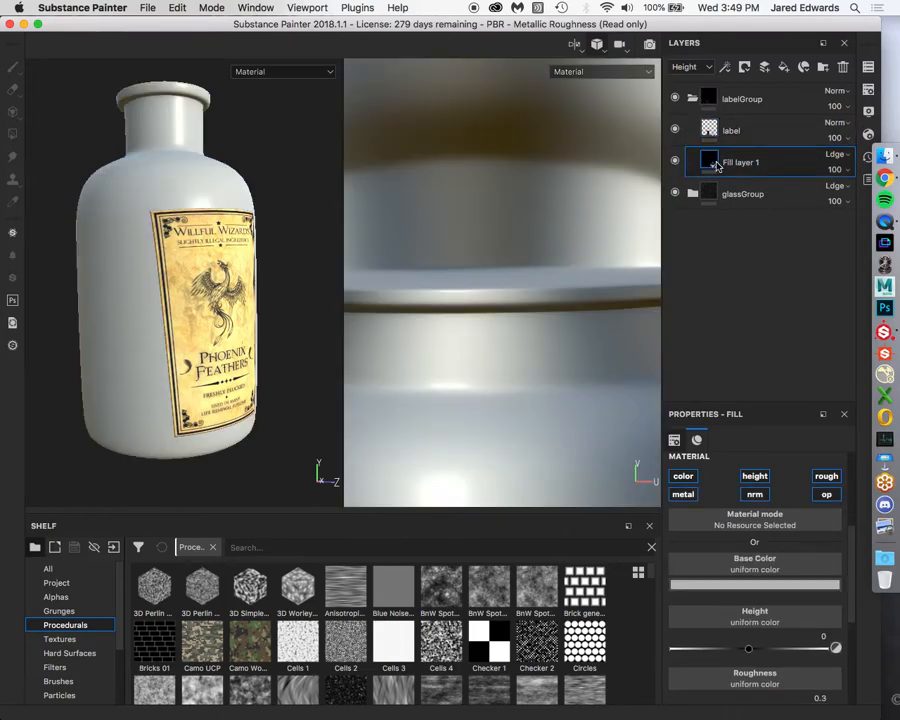
scroll(100, 198, "up", 5)
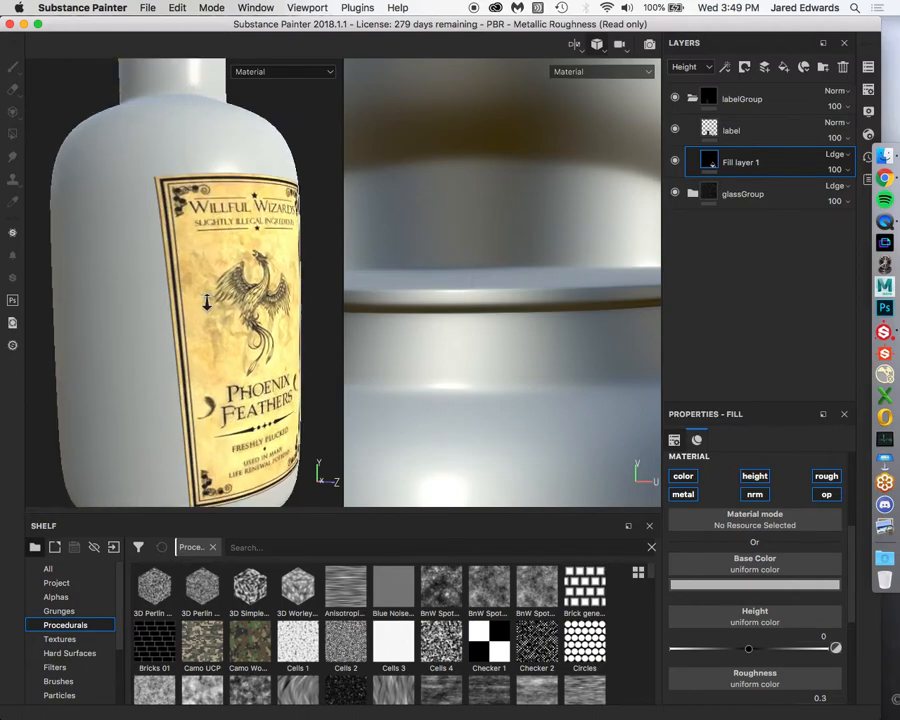
middle_click_drag(220, 304, 198, 296, "alt")
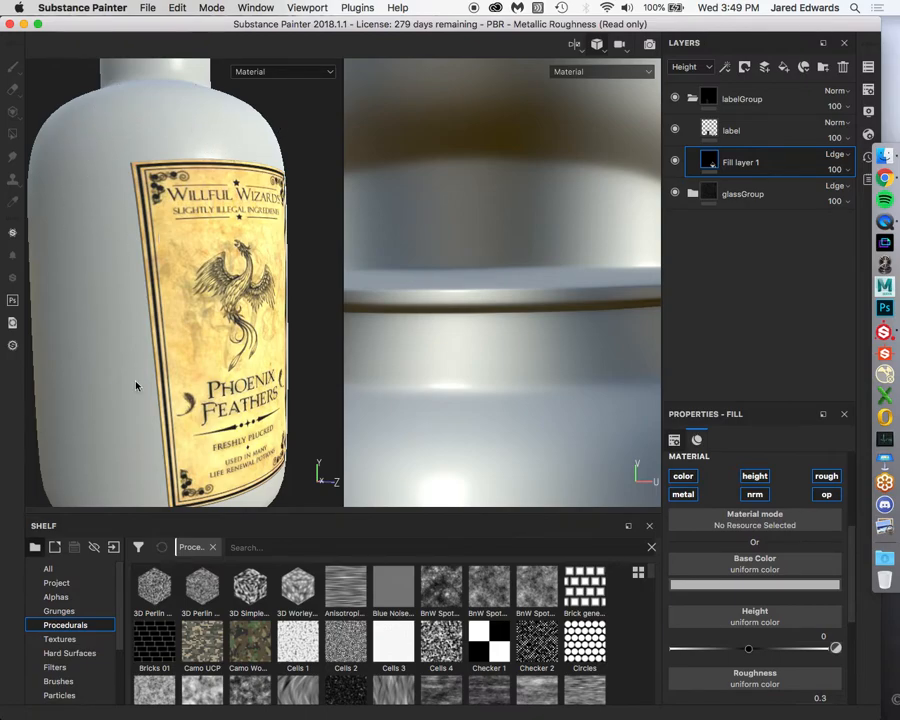
left_click(765, 587)
left_click_drag(735, 424, 178, 222)
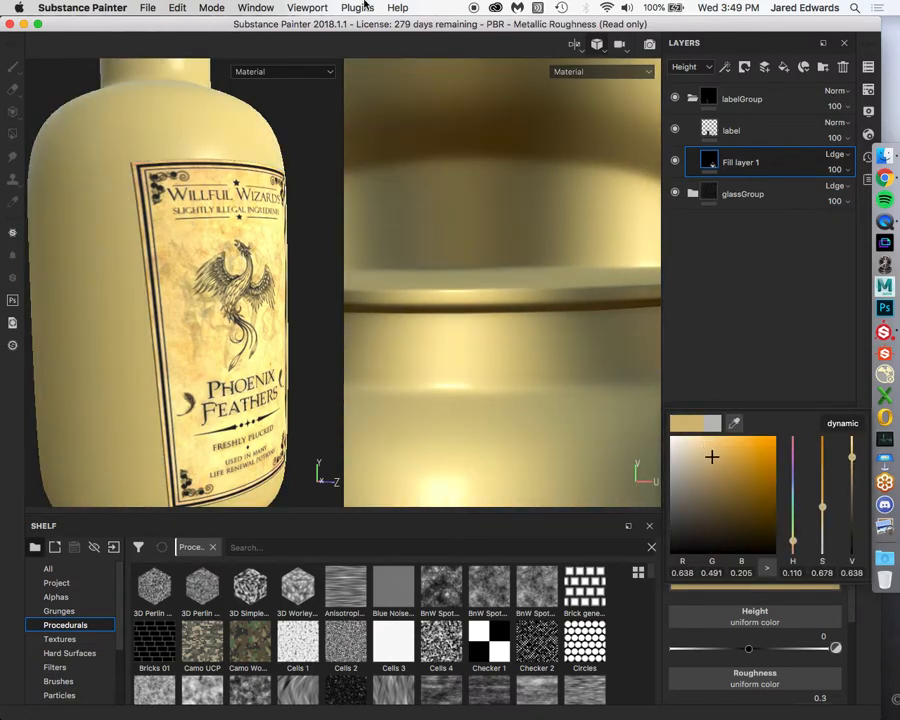
left_click(362, 24)
right_click_drag(297, 171, 219, 180, "alt")
left_click_drag(219, 180, 160, 128, "alt")
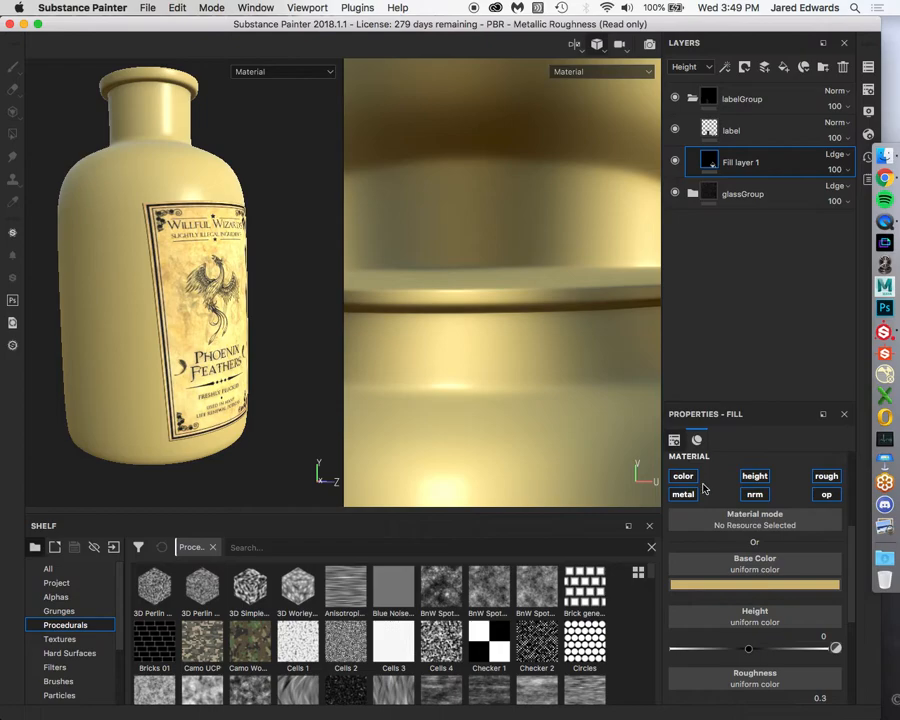
Disable the new fill layer's metal, normal, height, roughness and opacity channels, leaving only color active
left_click(683, 494)
left_click(755, 494)
left_click(755, 476)
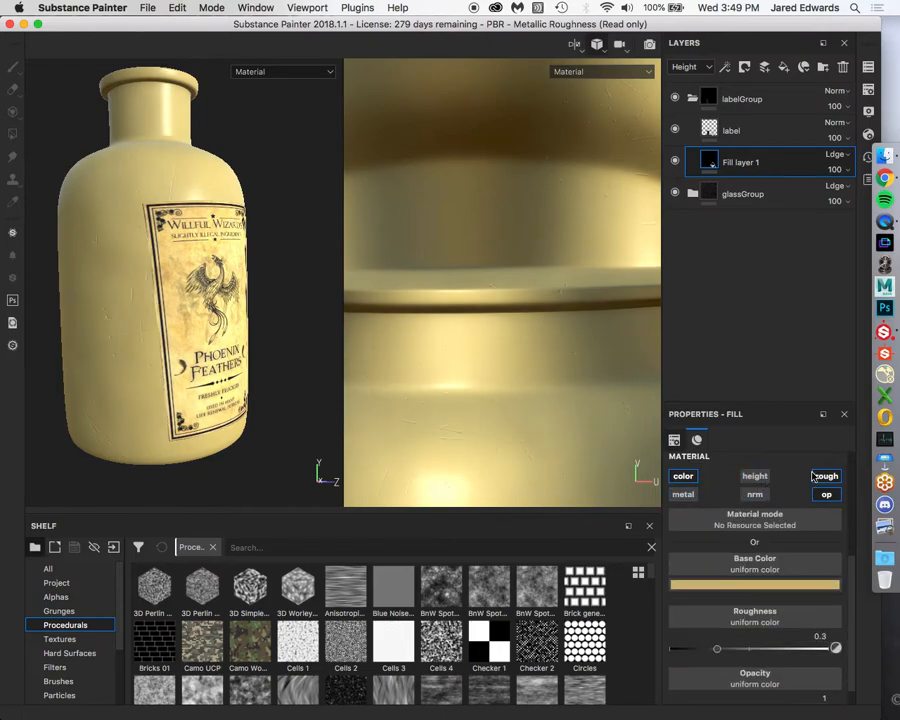
scroll(815, 500, "up", 3)
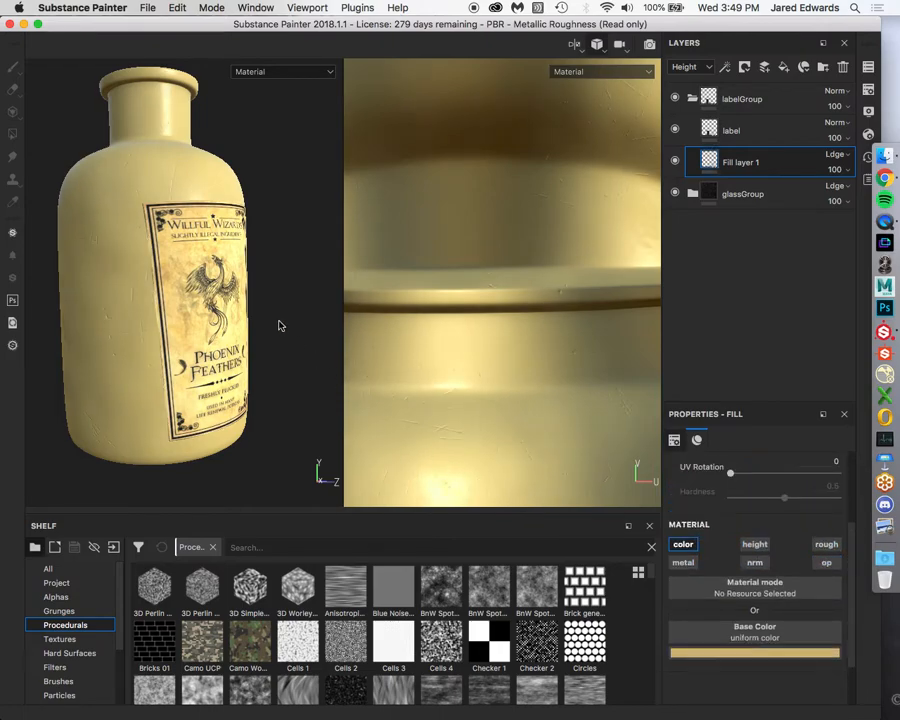
left_click_drag(279, 325, 267, 325, "alt")
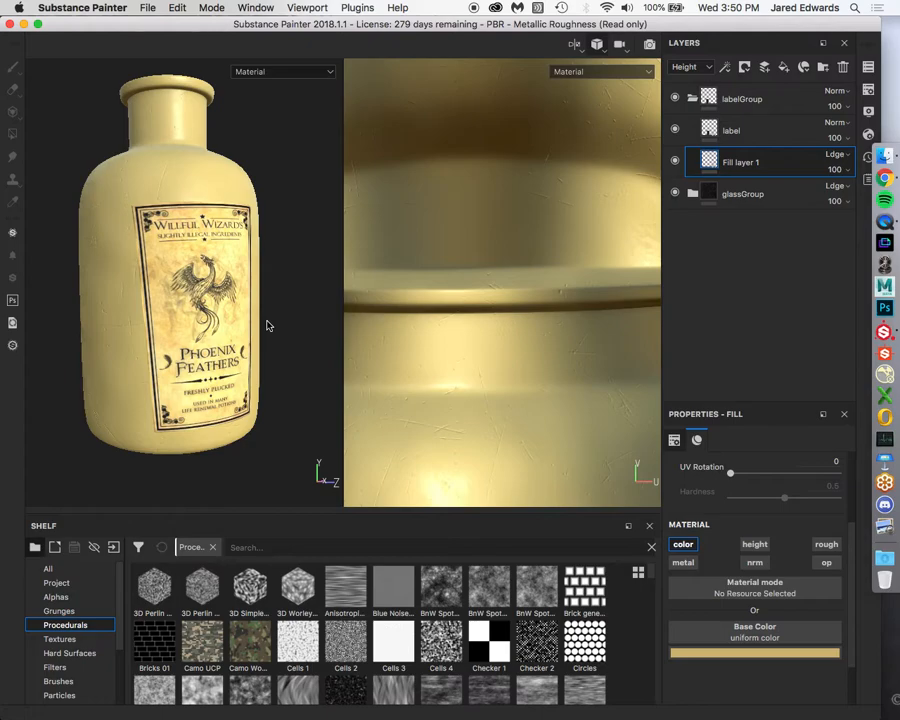
mouse_move(222, 246)
left_mouse_down("alt")
mouse_move(225, 276)
mouse_move(222, 249)
mouse_move(235, 239)
left_mouse_up("alt")
middle_click_drag(235, 239, 250, 254, "alt")
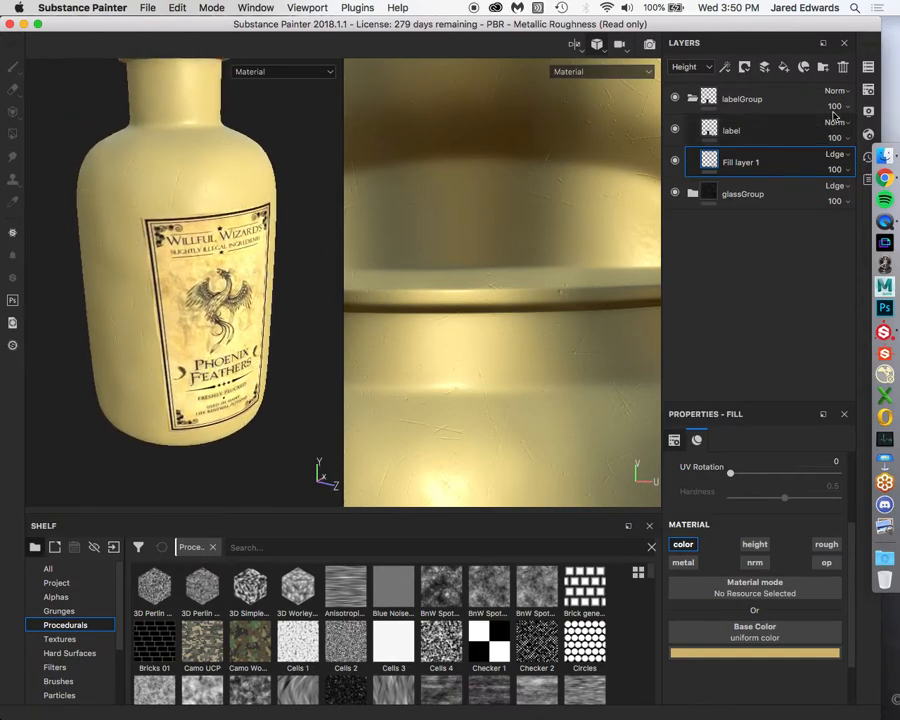
Select the label layer, toggle its visibility off and on, and examine its thumbnail preview
left_click(720, 130)
left_click(676, 129)
left_click(676, 129)
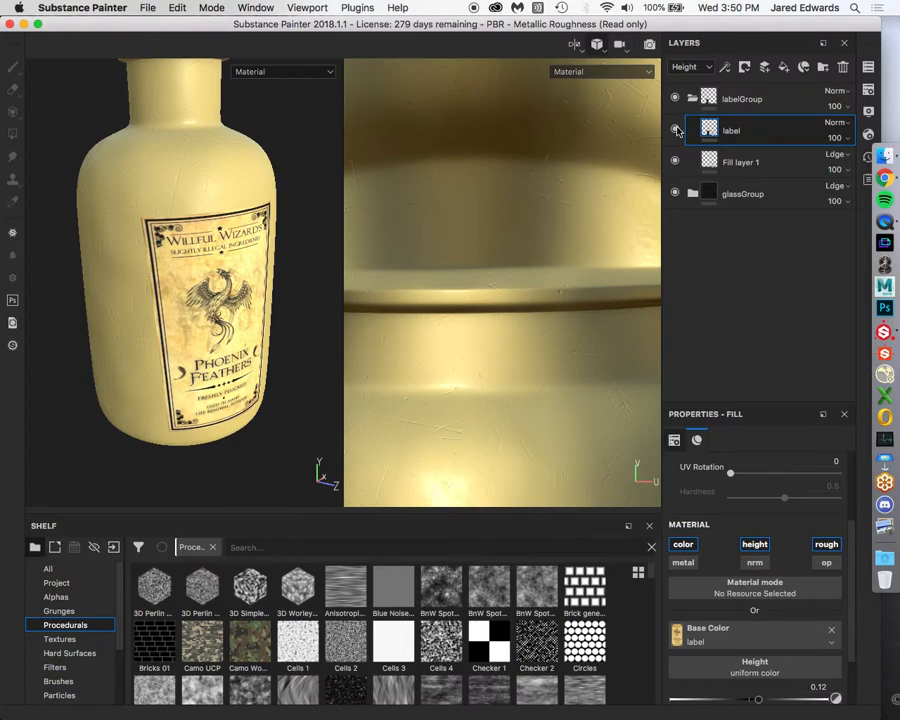
mouse_move(710, 130)
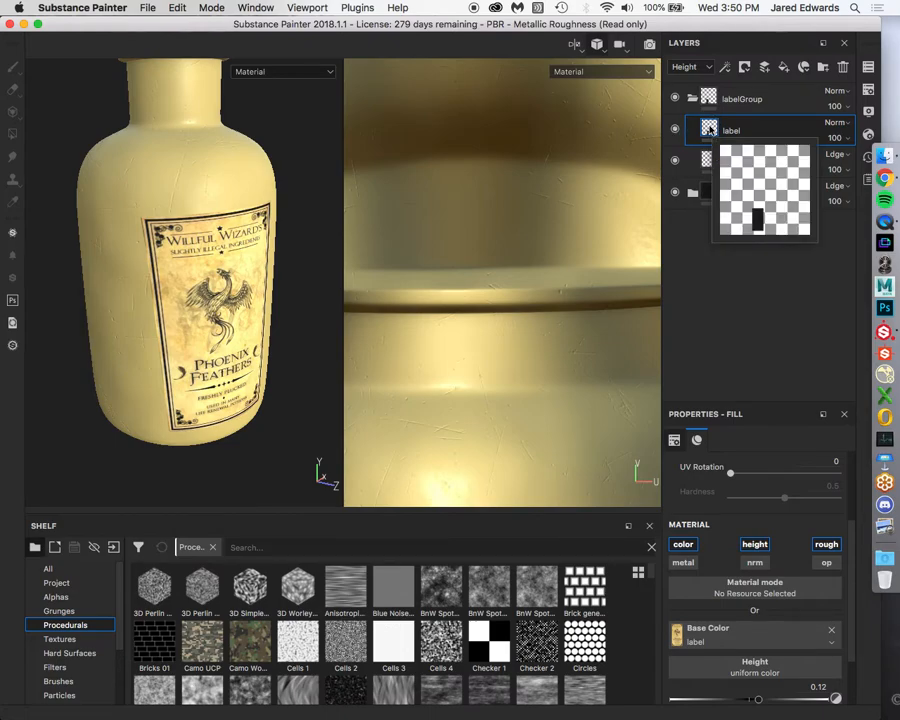
Add a fill layer above the label layer in labelGroup and name it dust
left_click_drag(311, 201, 247, 181, "alt")
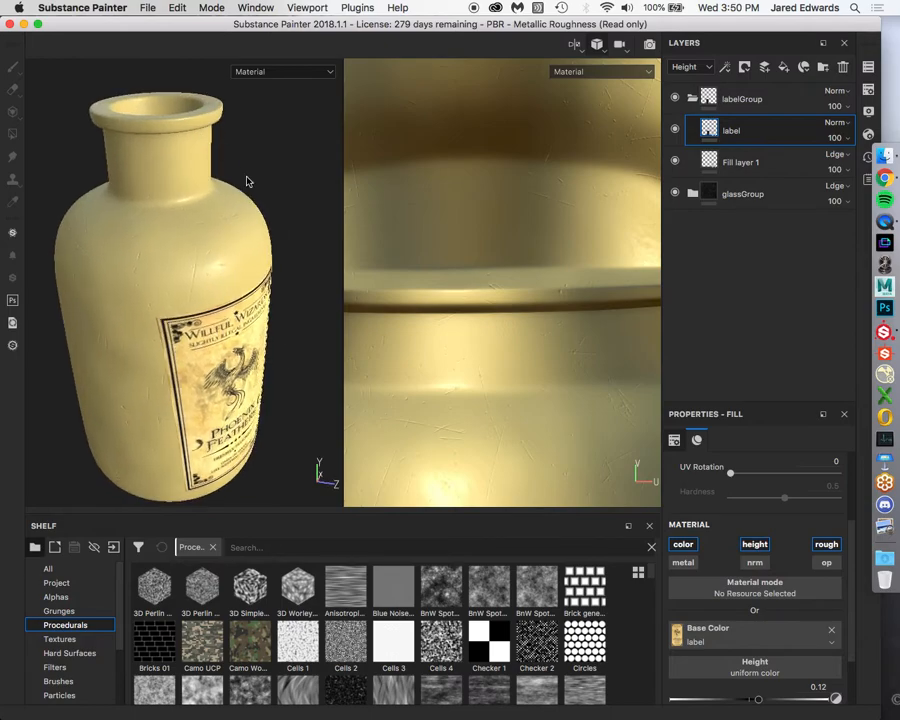
left_click(783, 70)
double_click(741, 131)
type("dust")
key("Return")
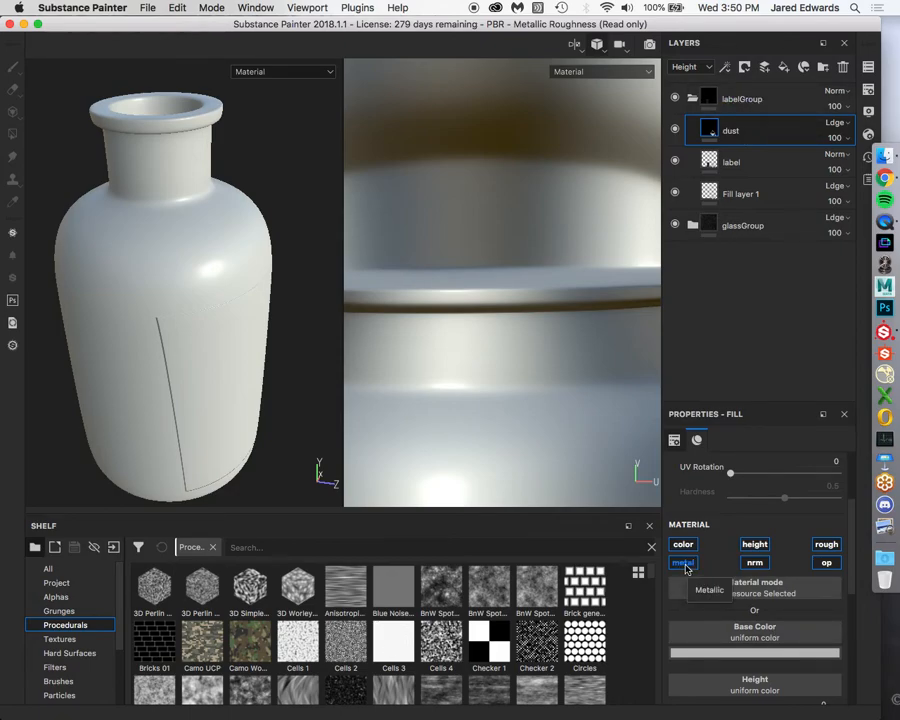
Disable the dust layer's metal, height, normal and opacity channels, leaving only color and roughness active
left_click(754, 545)
left_click(756, 564)
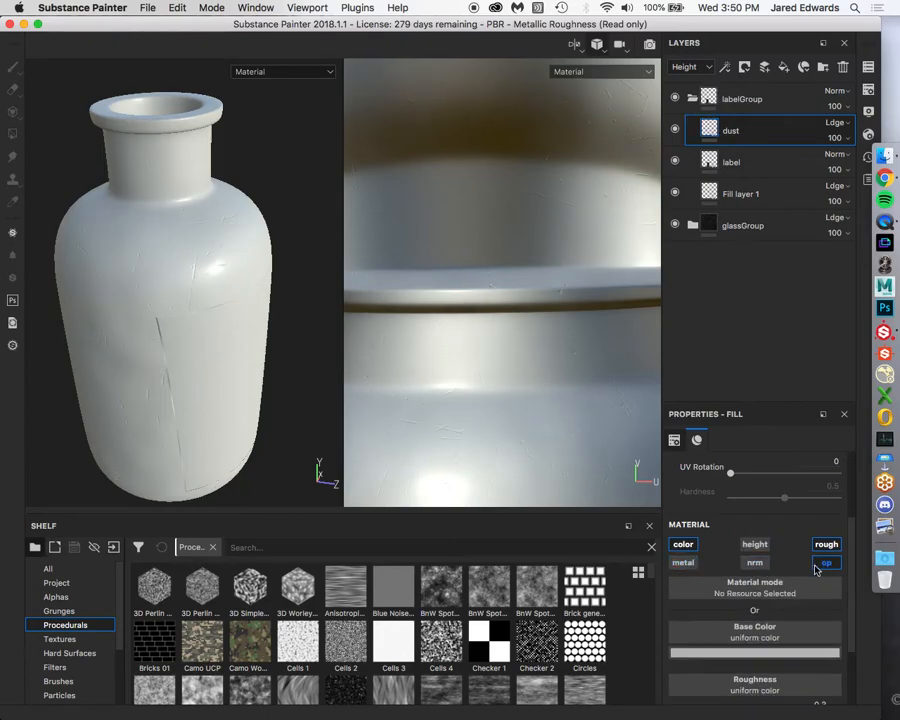
left_click(826, 563)
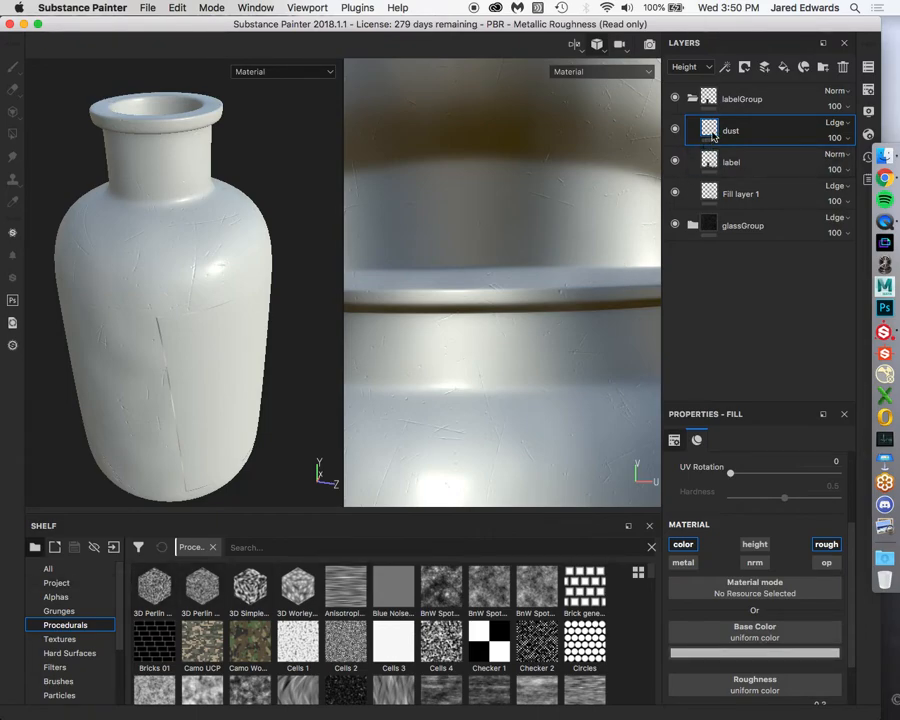
Add a black mask to the dust layer and put a fill effect in that mask
left_click(745, 68)
left_click(765, 96)
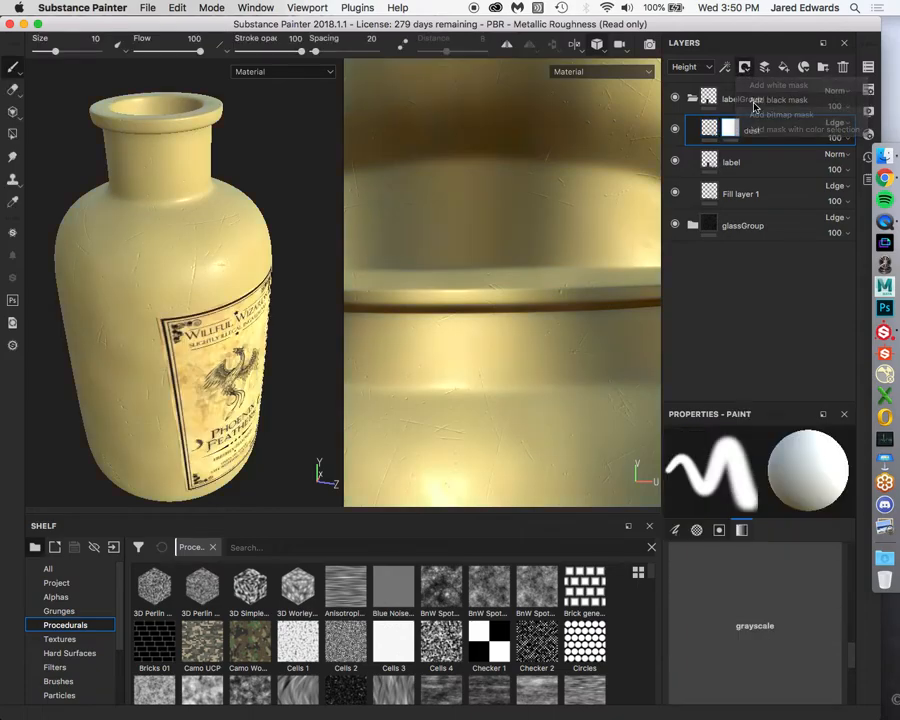
left_click(725, 67)
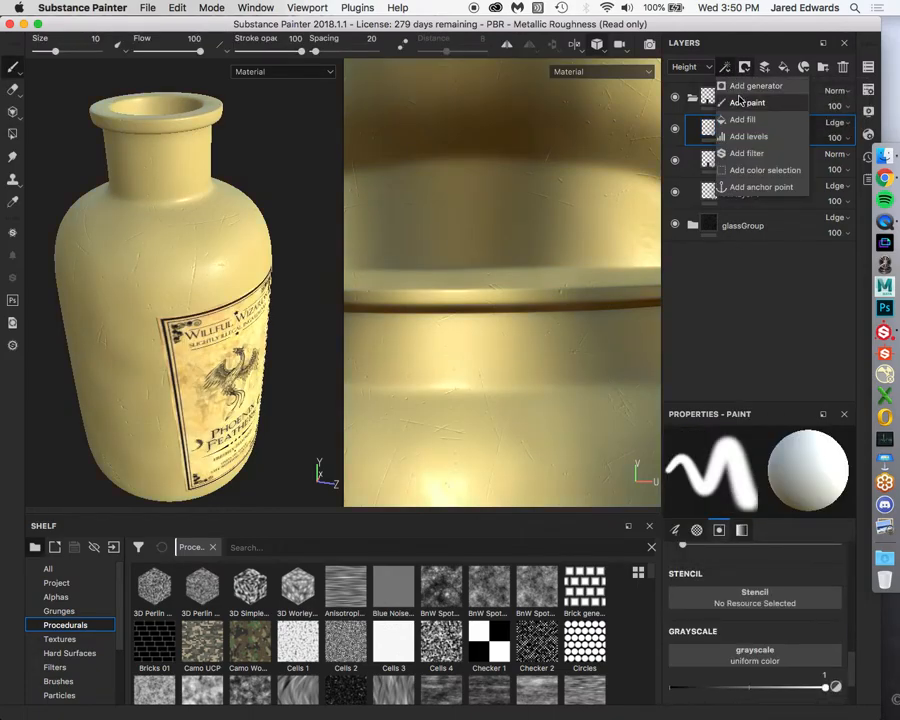
left_click(741, 119)
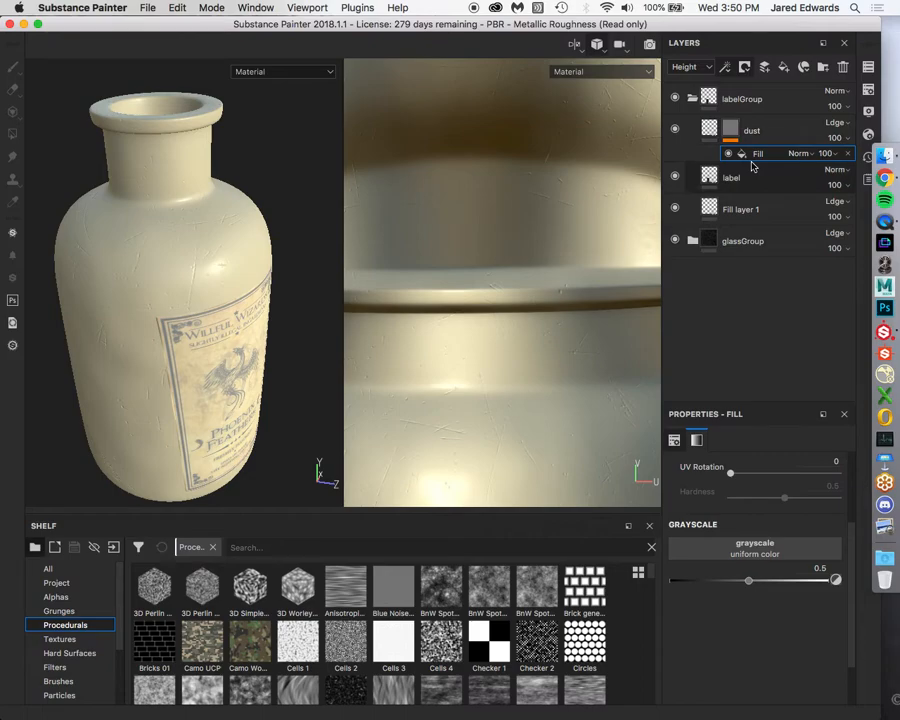
Find the dust grunges in the shelf and assign Grunge Dust Small as the mask fill's grayscale
left_click(66, 611)
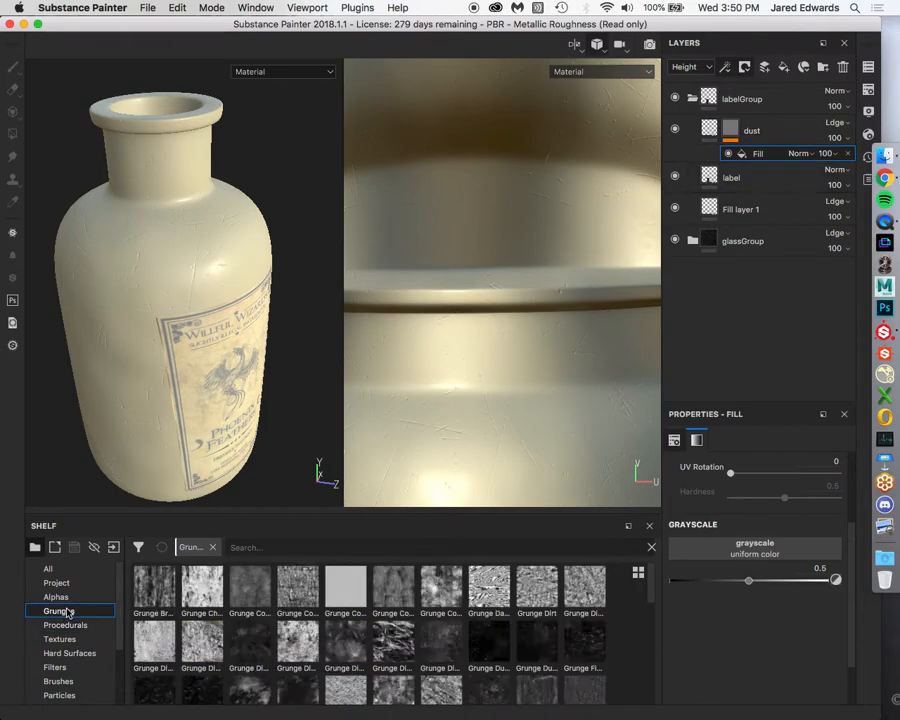
left_click(291, 547)
type("dust")
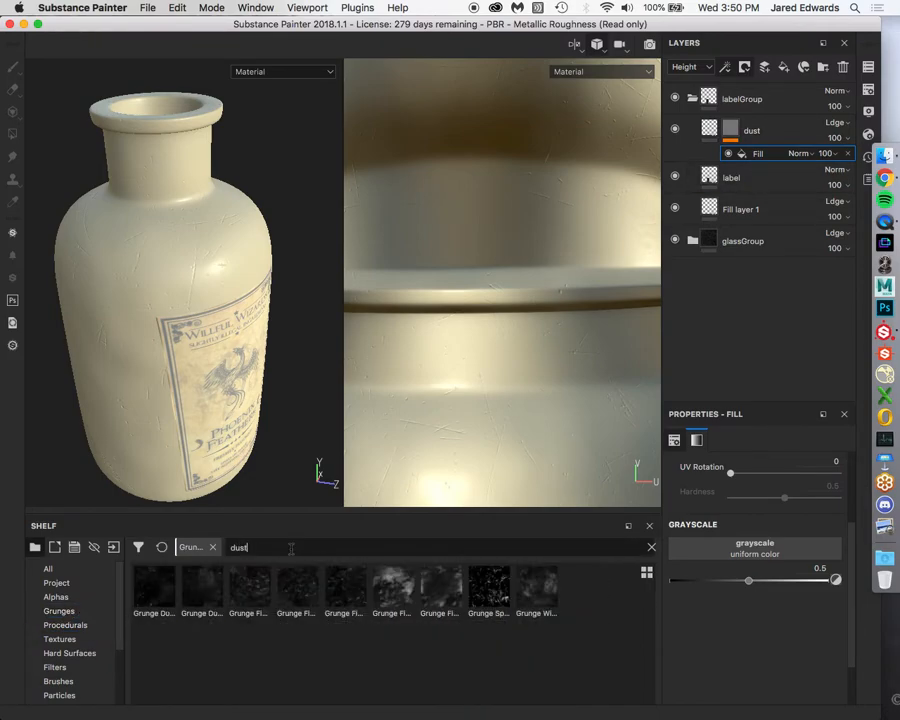
mouse_move(521, 597)
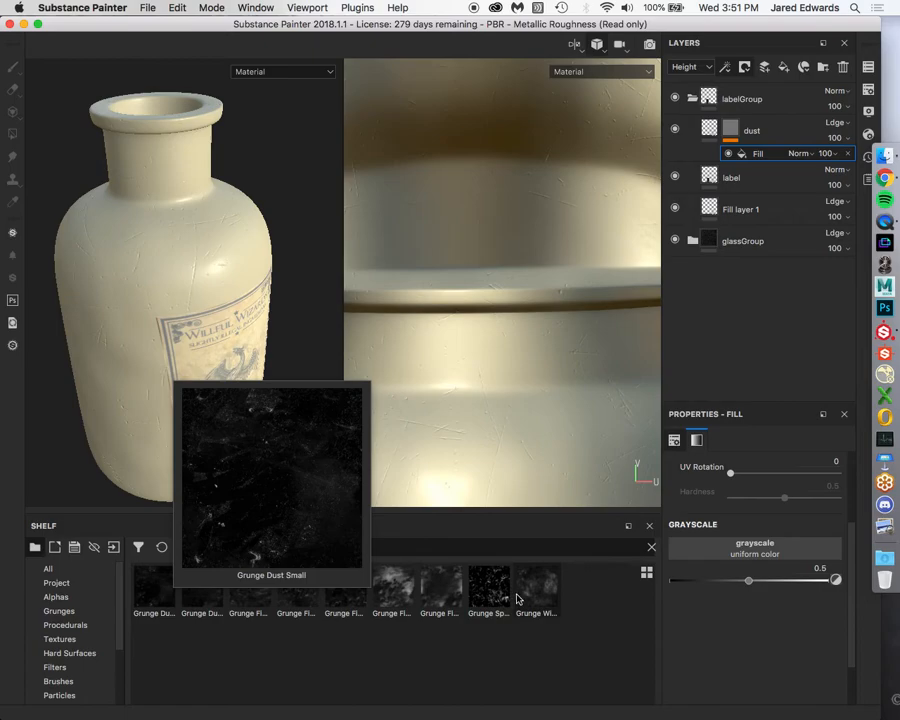
mouse_move(168, 583)
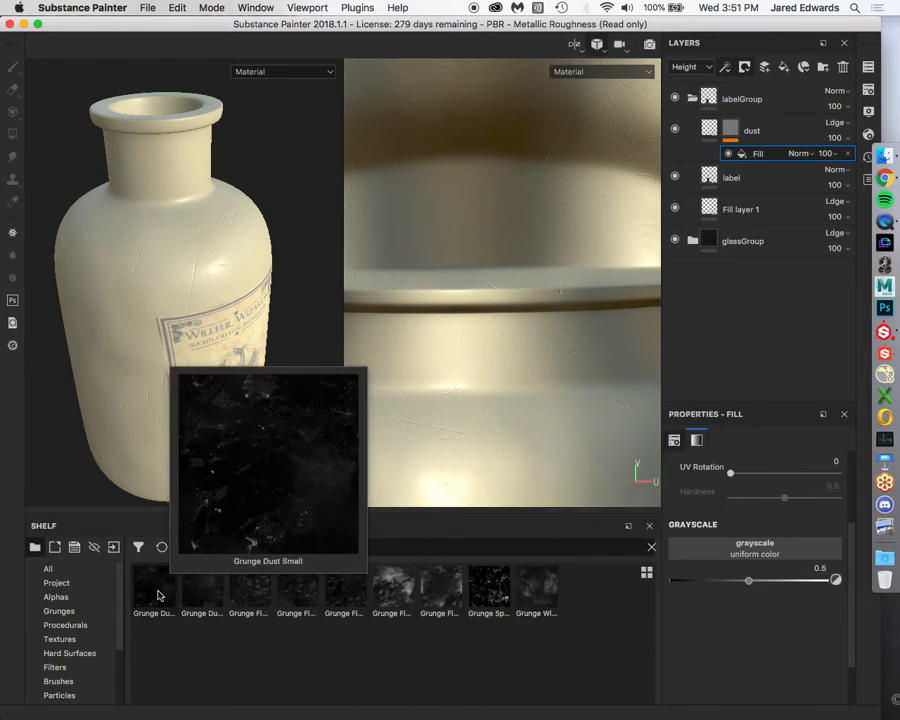
left_click_drag(158, 596, 589, 651)
left_click_drag(752, 562, 752, 562)
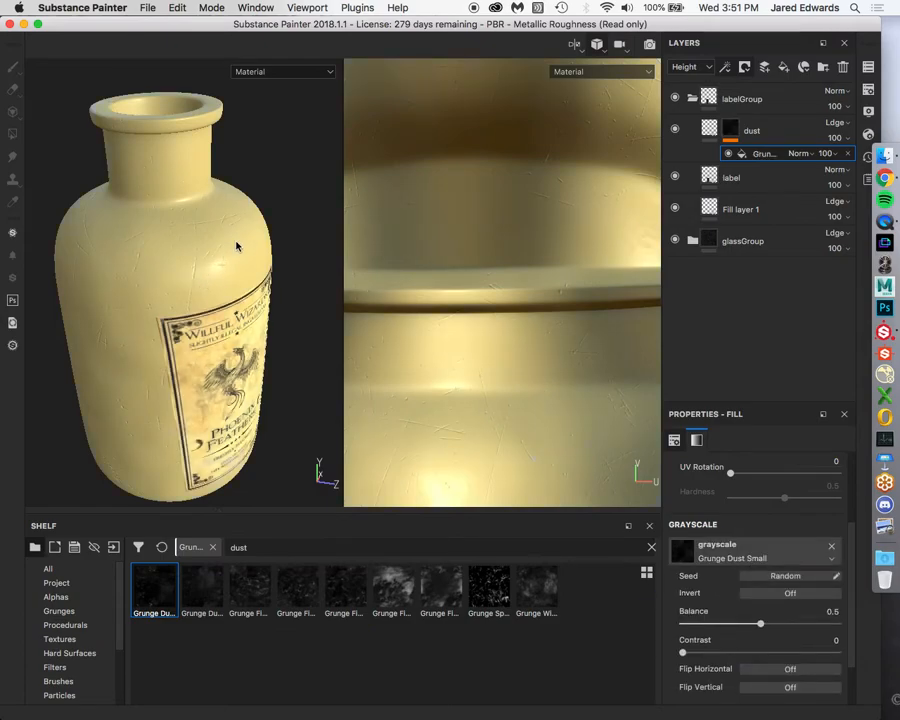
Display the dust mask on its own and set the grunge fill's UV rotation to about 126.36
left_click_drag(229, 253, 231, 275, "alt")
left_click(733, 128, "alt")
left_click_drag(300, 260, 285, 220, "alt")
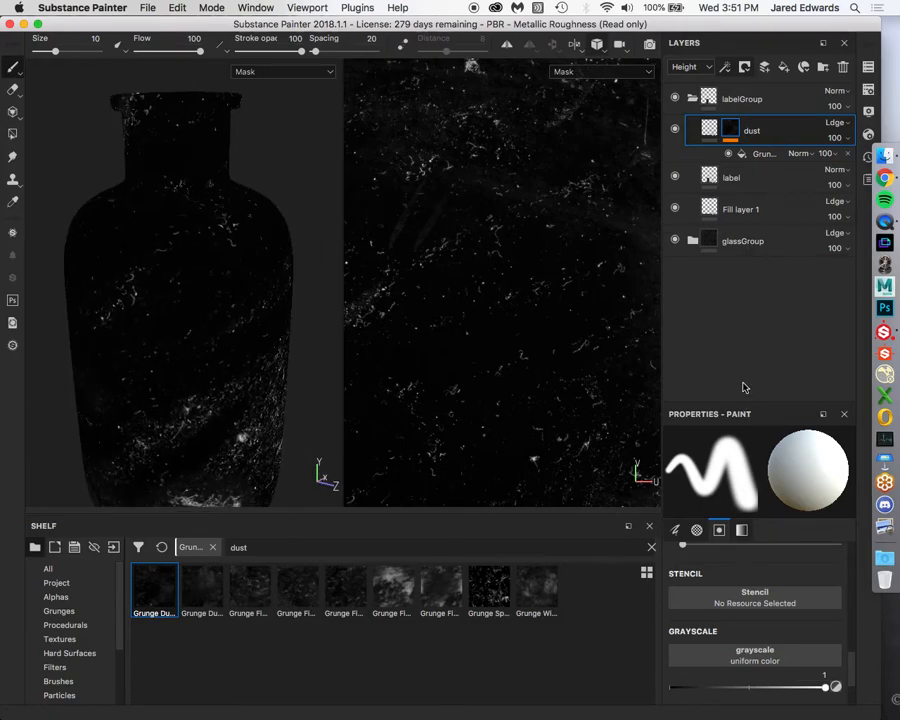
left_click(763, 153)
scroll(740, 560, "up", 5)
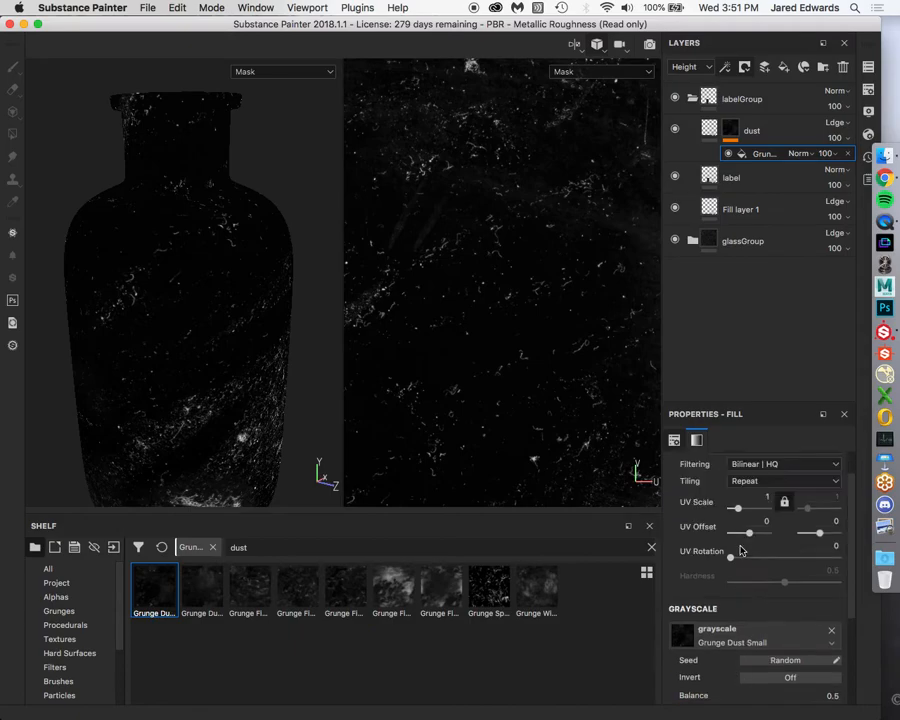
left_click_drag(737, 592, 768, 597)
right_click_drag(183, 257, 125, 236, "alt")
left_click_drag(125, 236, 247, 229, "alt")
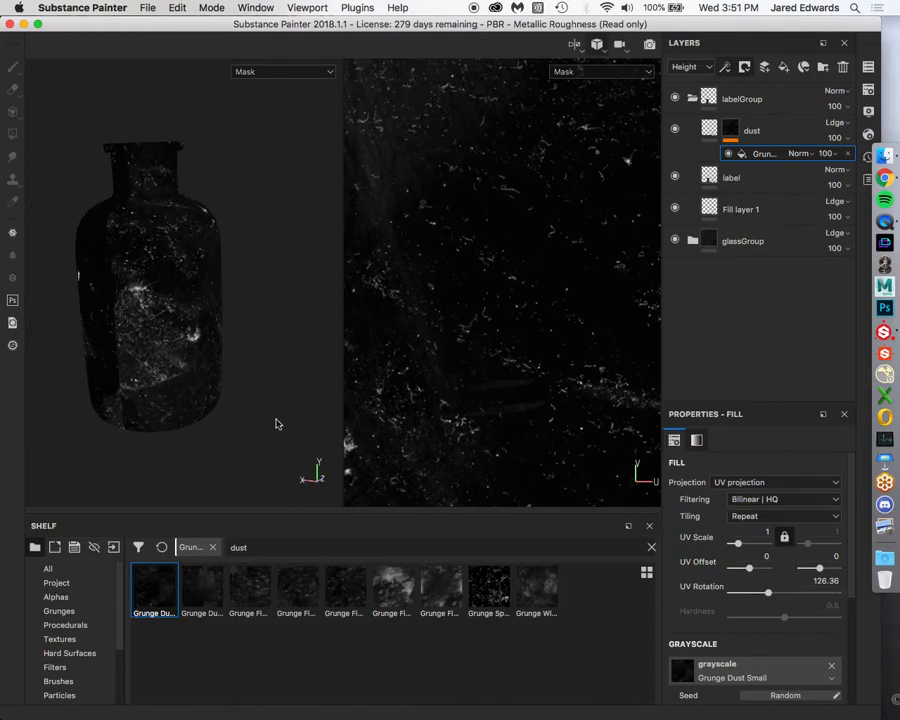
Change the dust mask fill to tri-planar projection and set its hardness to 0
left_click(769, 483)
left_click(765, 507)
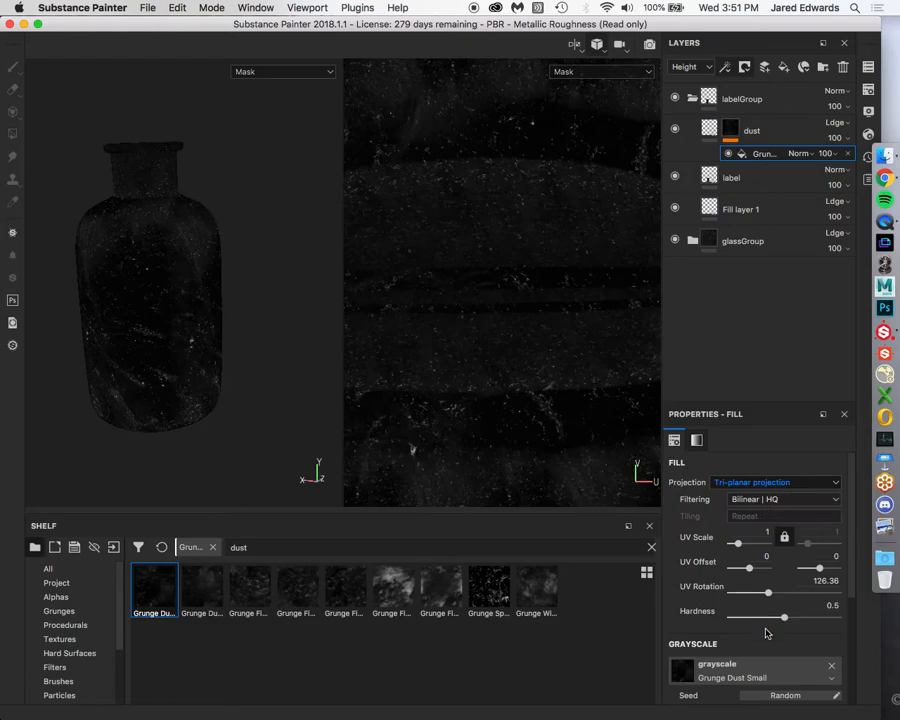
left_click_drag(782, 617, 730, 617)
left_click_drag(195, 344, 203, 321, "alt")
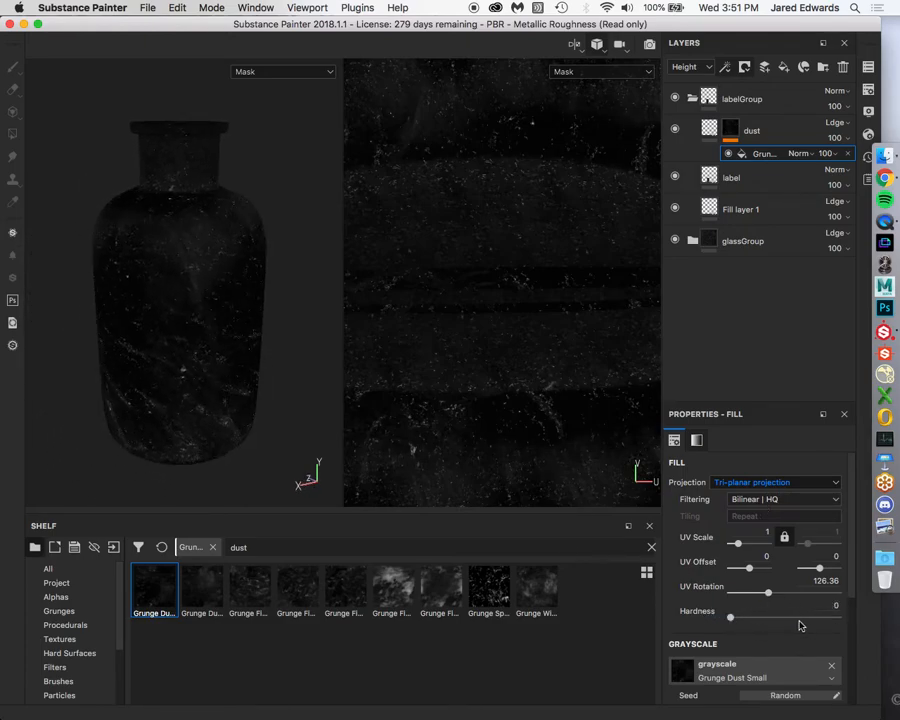
left_click_drag(759, 620, 685, 615)
mouse_move(198, 256)
left_mouse_down("alt")
mouse_move(173, 273)
mouse_move(128, 258)
mouse_move(187, 265)
left_mouse_up("alt")
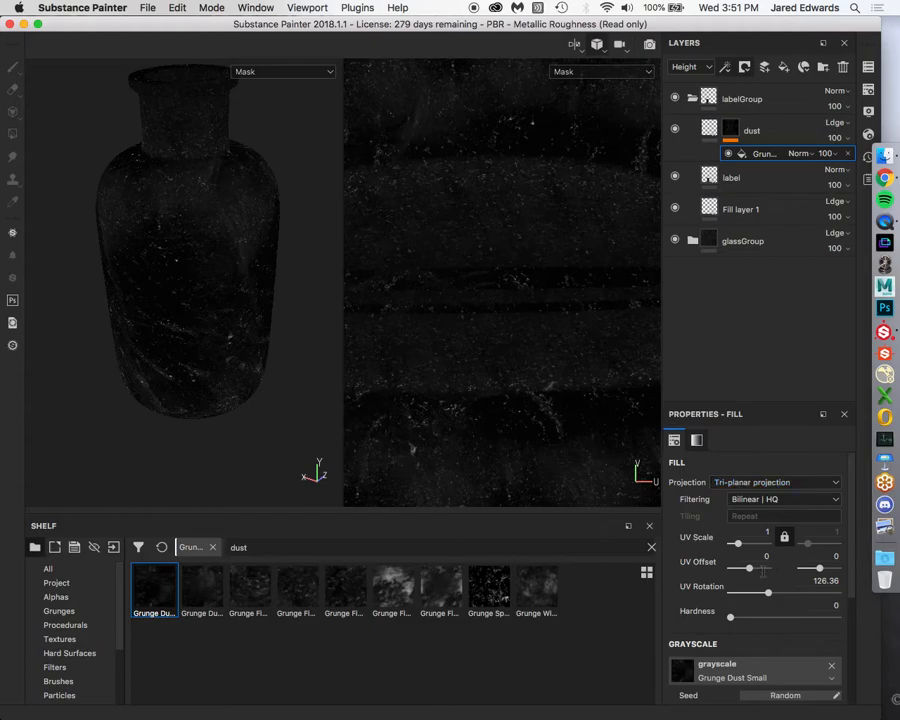
Strengthen the dust grunge by setting its balance to about 0.76 and its contrast to 0.27
scroll(757, 626, "down", 3)
left_click_drag(762, 619, 781, 617)
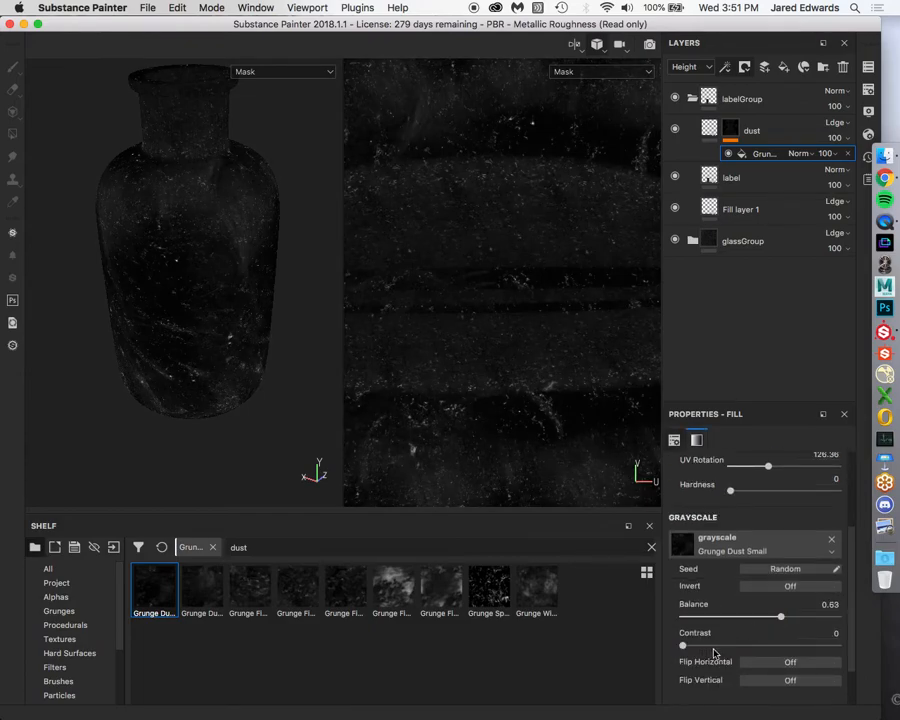
left_click(729, 647)
left_click_drag(730, 650, 724, 647)
mouse_move(785, 621)
left_mouse_down()
mouse_move(808, 620)
mouse_move(797, 617)
left_mouse_up()
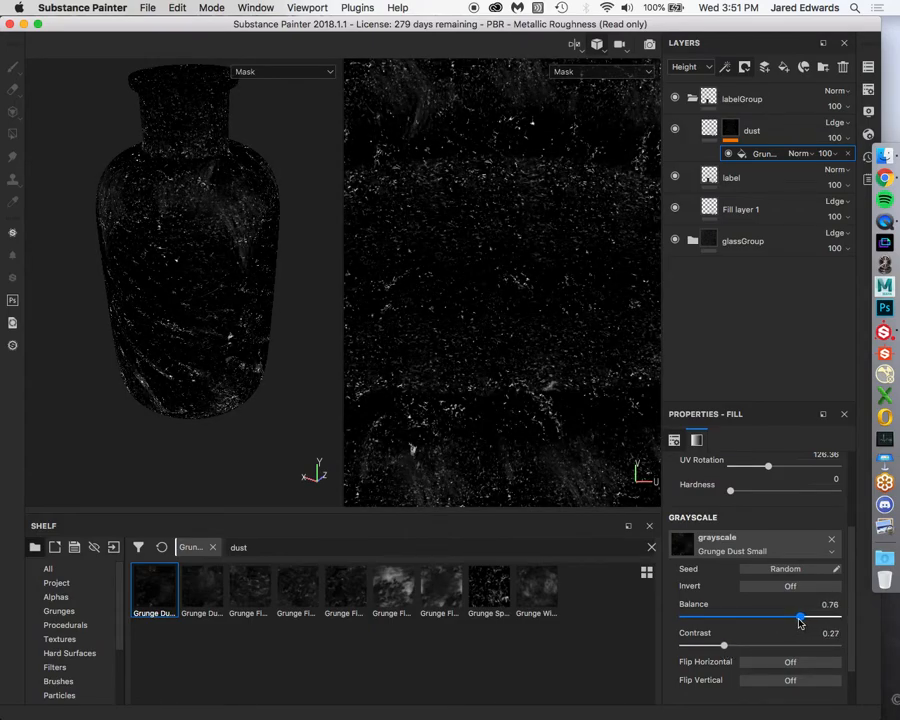
Return to the material view and darken Fill layer 1's base color to a value of about 0.3
left_click(707, 130)
left_click_drag(233, 267, 150, 240, "alt")
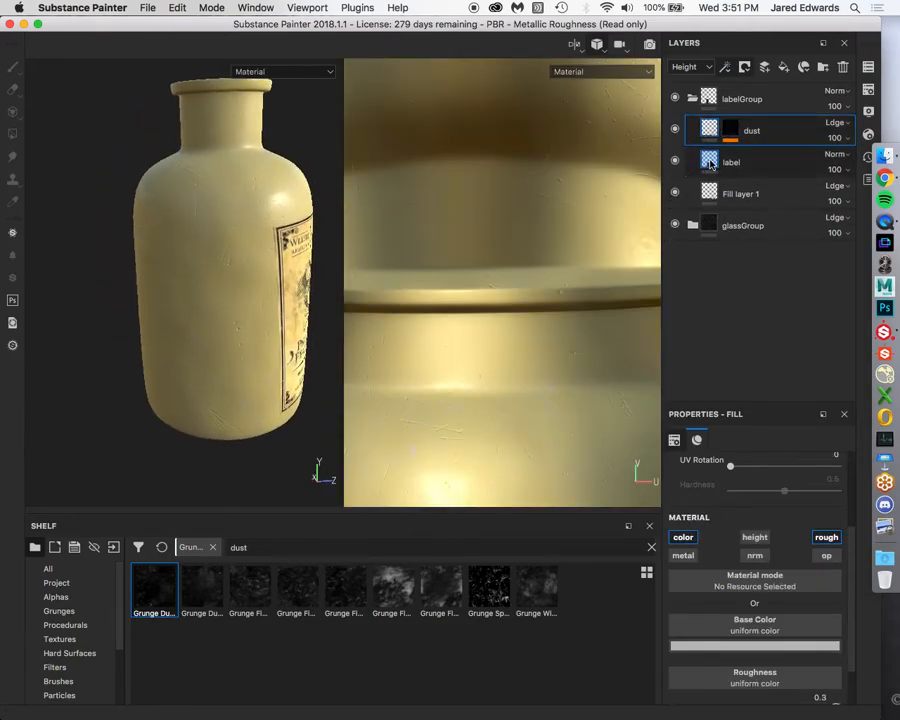
left_click(707, 161)
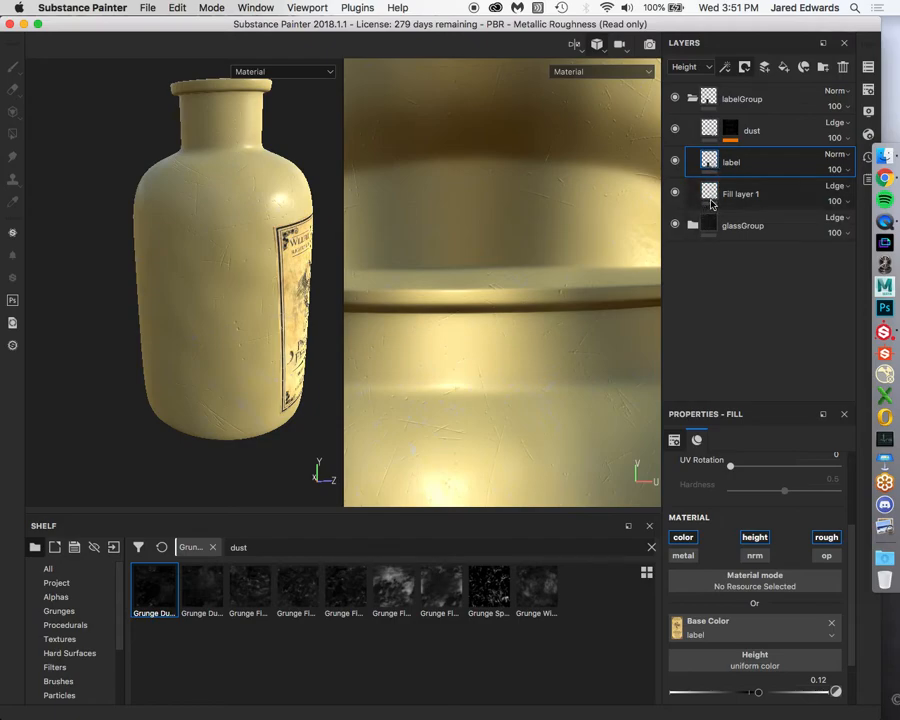
left_click(712, 195)
left_click(768, 687)
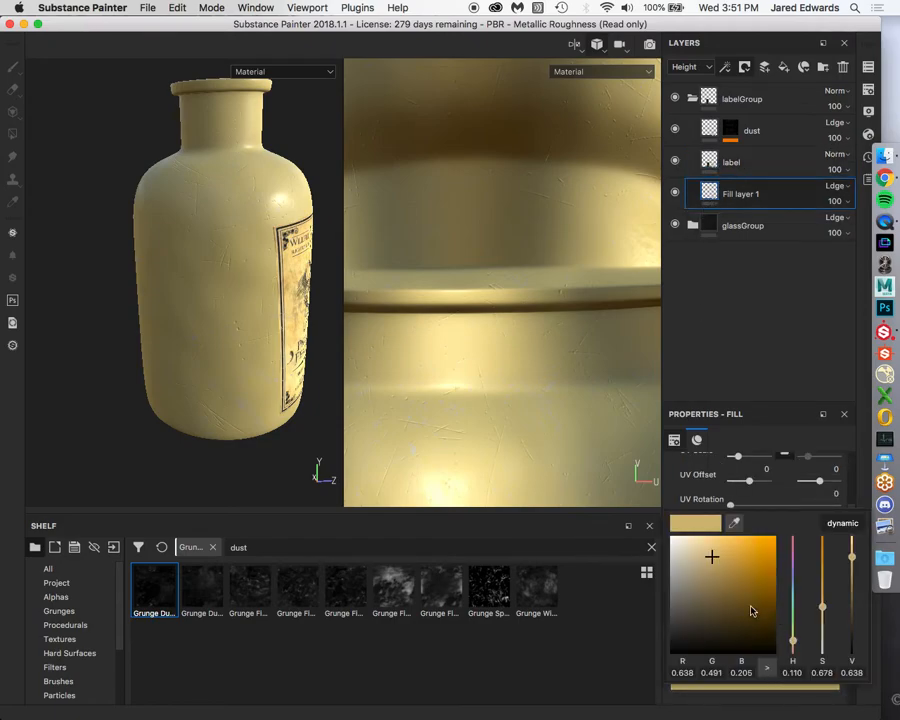
left_click_drag(857, 564, 852, 589)
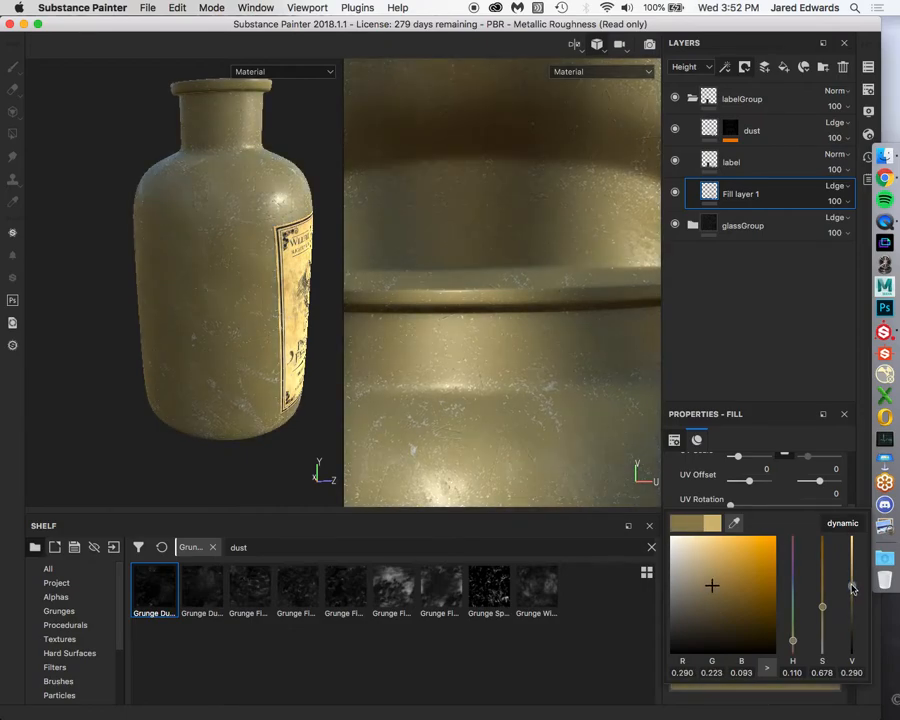
mouse_move(852, 588)
left_mouse_down()
mouse_move(852, 566)
mouse_move(859, 600)
mouse_move(856, 584)
left_mouse_up()
Toggle Fill layer 1's visibility repeatedly to compare the bottle with and without the paper color
left_click(676, 193)
left_click(676, 193)
left_click(676, 194)
left_click(676, 194)
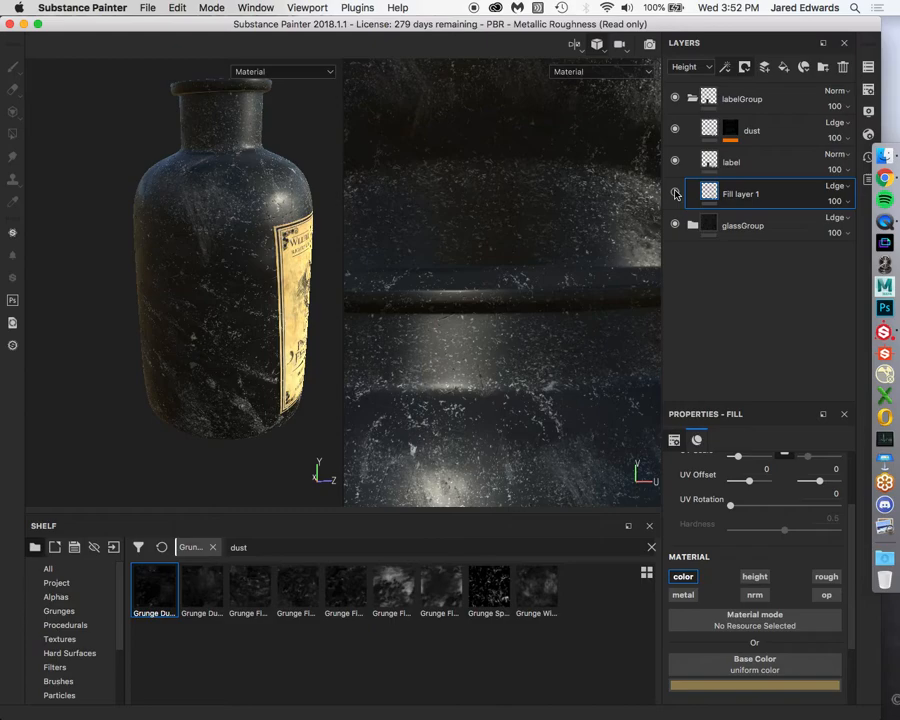
left_click(676, 194)
left_click(676, 194)
left_click(676, 194)
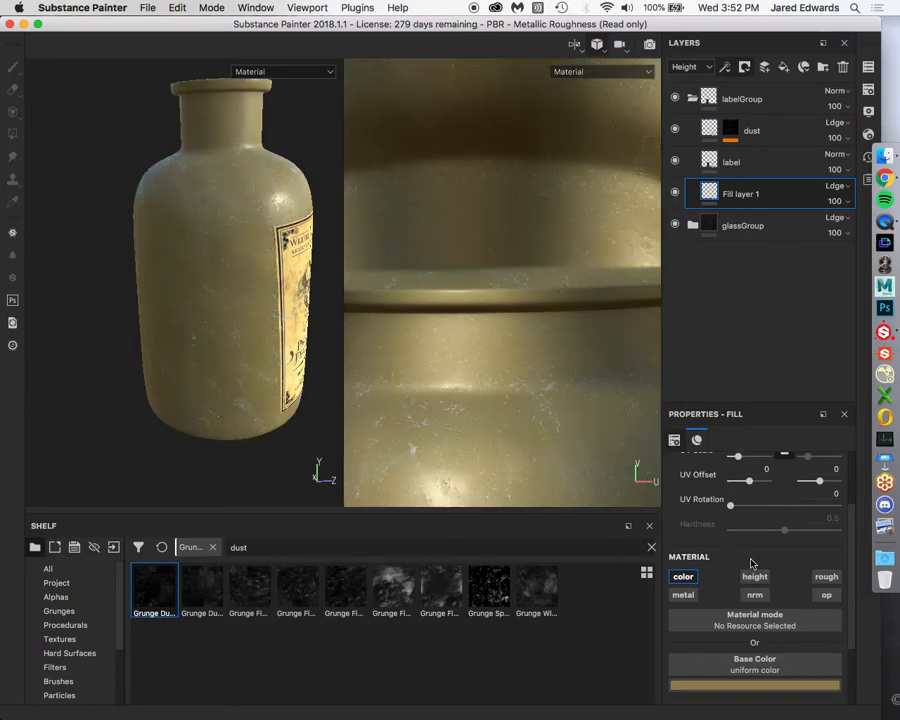
Switch the layer stack to show the Base Color channel and inspect the dust over the bottle and label
left_click_drag(251, 231, 200, 285, "alt")
left_click(690, 67)
left_click(689, 80)
left_click_drag(190, 200, 244, 268, "alt")
scroll(764, 640, "down", 3)
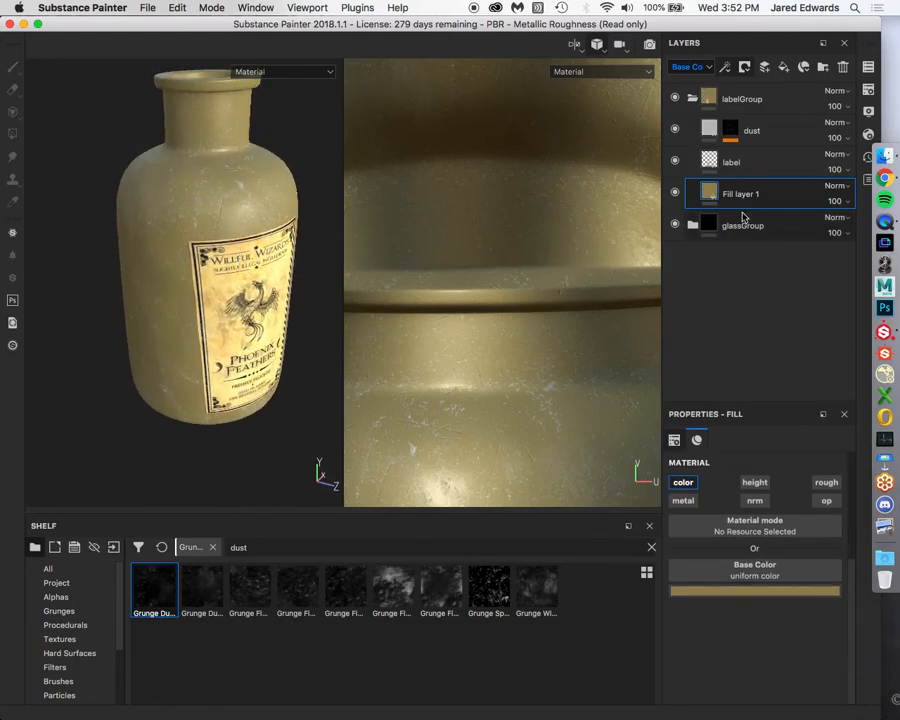
Set the dust layer's roughness to about 0.7022 and inspect the bottle's surface
left_click(730, 130)
left_click_drag(753, 687, 784, 688)
left_click_drag(230, 242, 239, 292, "alt")
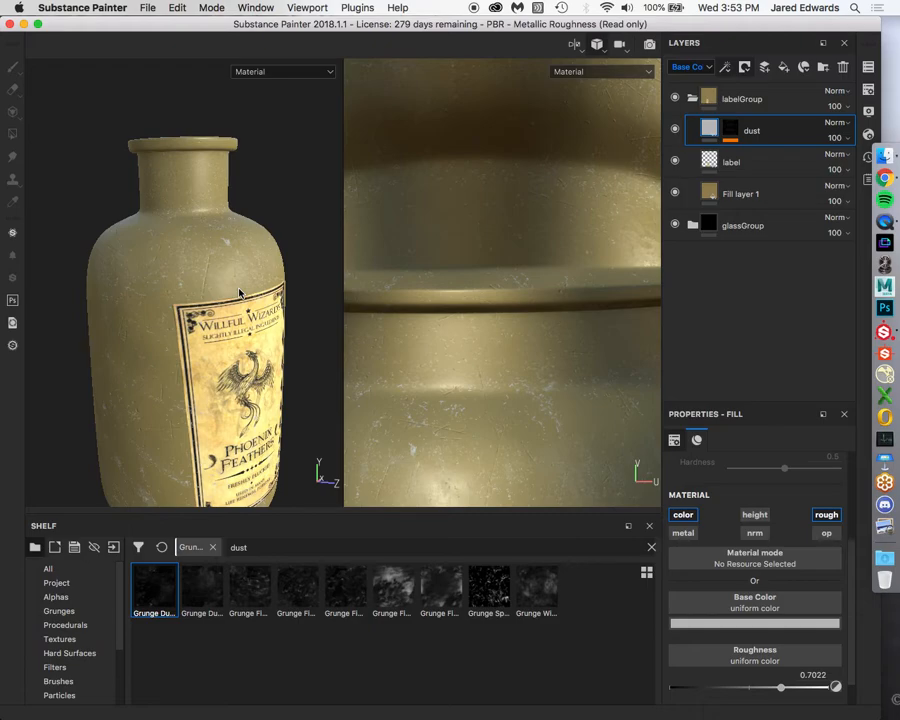
Collapse and reopen labelGroup, and expand and collapse glassGroup, to review the layers each contains
left_click(707, 98)
left_click(693, 98)
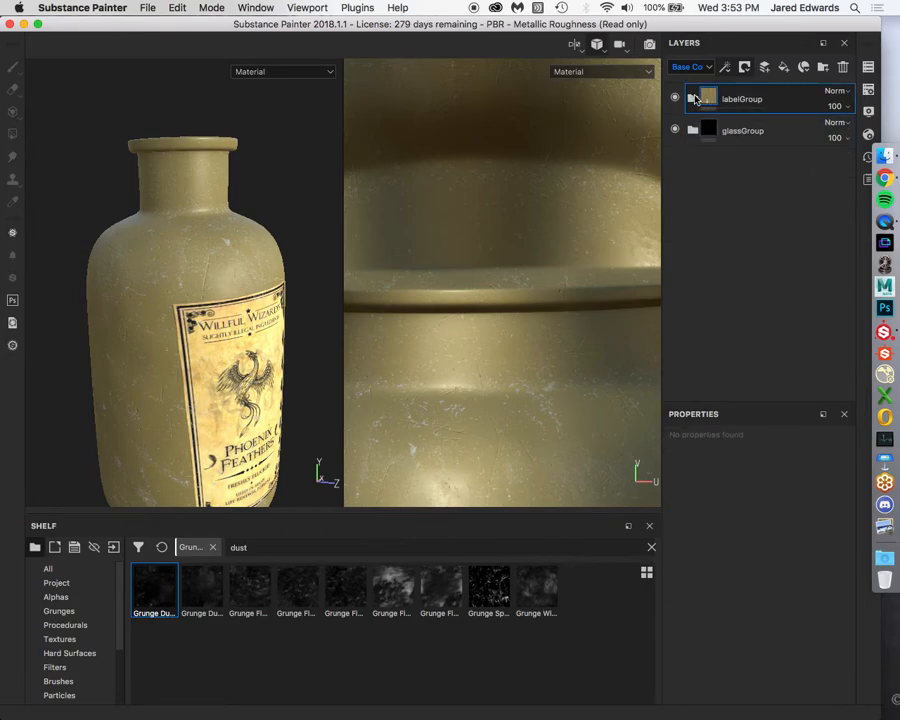
left_click(693, 98)
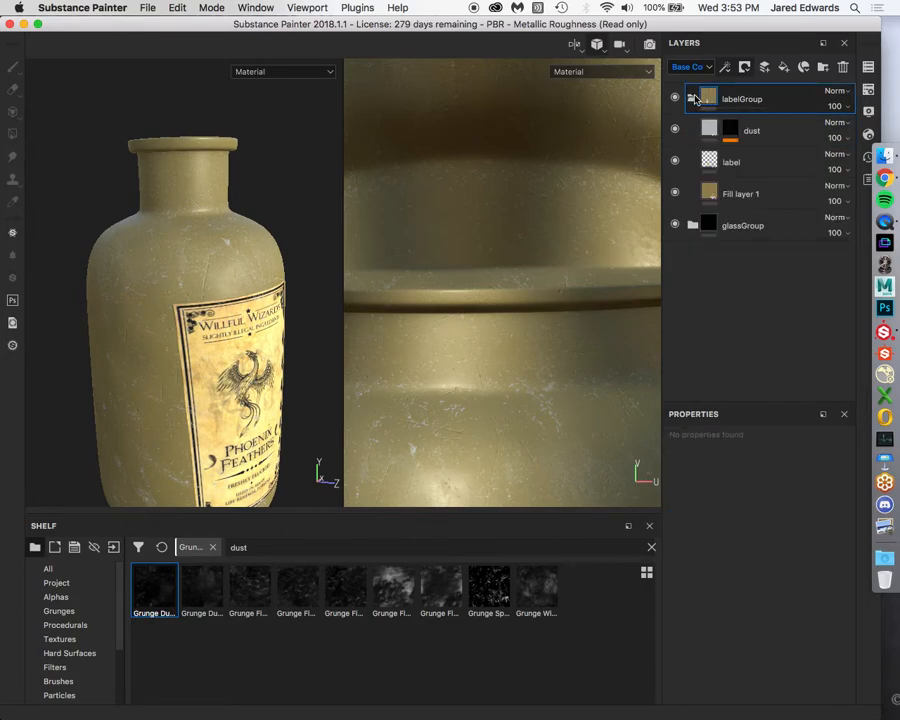
left_click(693, 226)
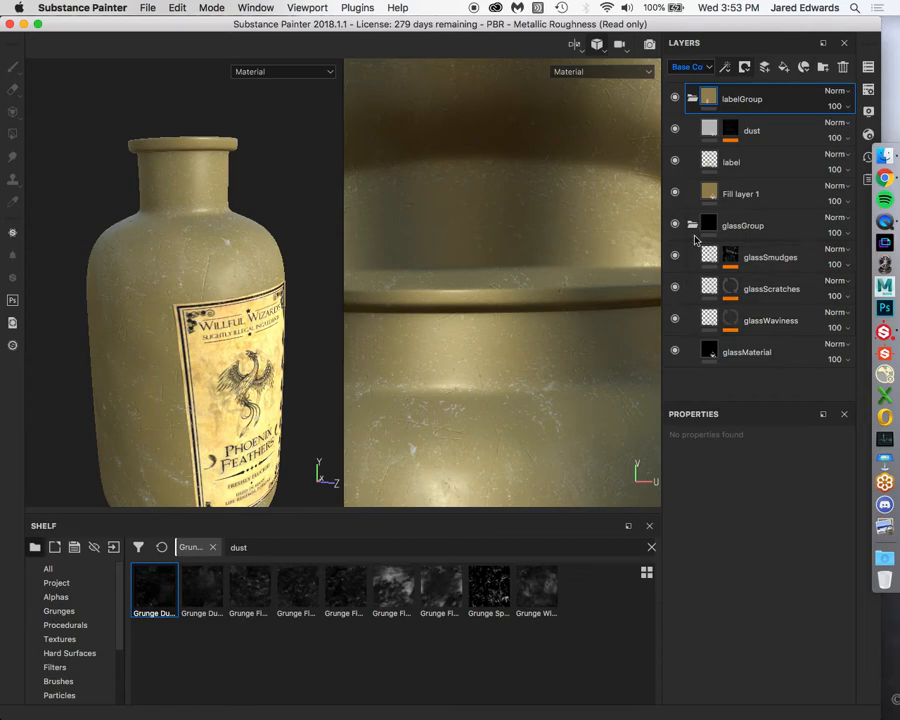
left_click(693, 226)
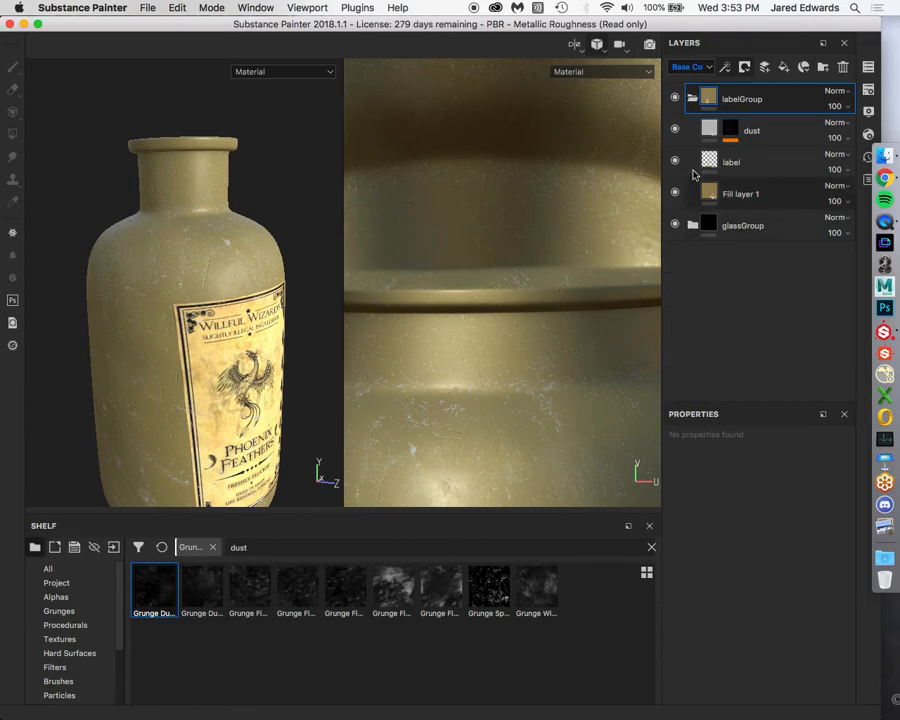
Switch the layer stack to the Height channel to review the layers' blending modes, and return it to Base Color
left_click(705, 67)
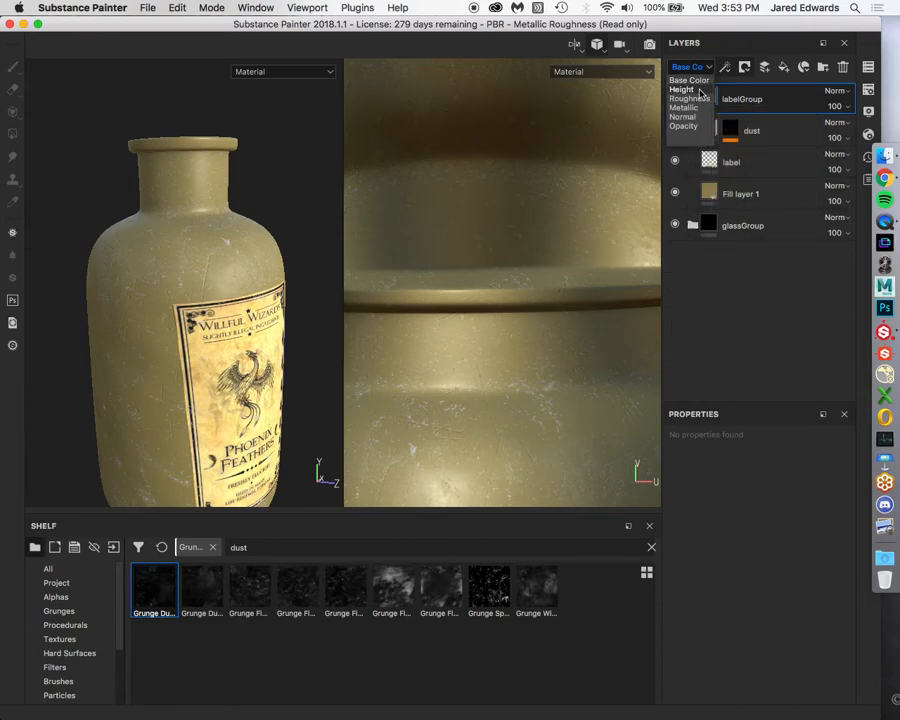
left_click(704, 90)
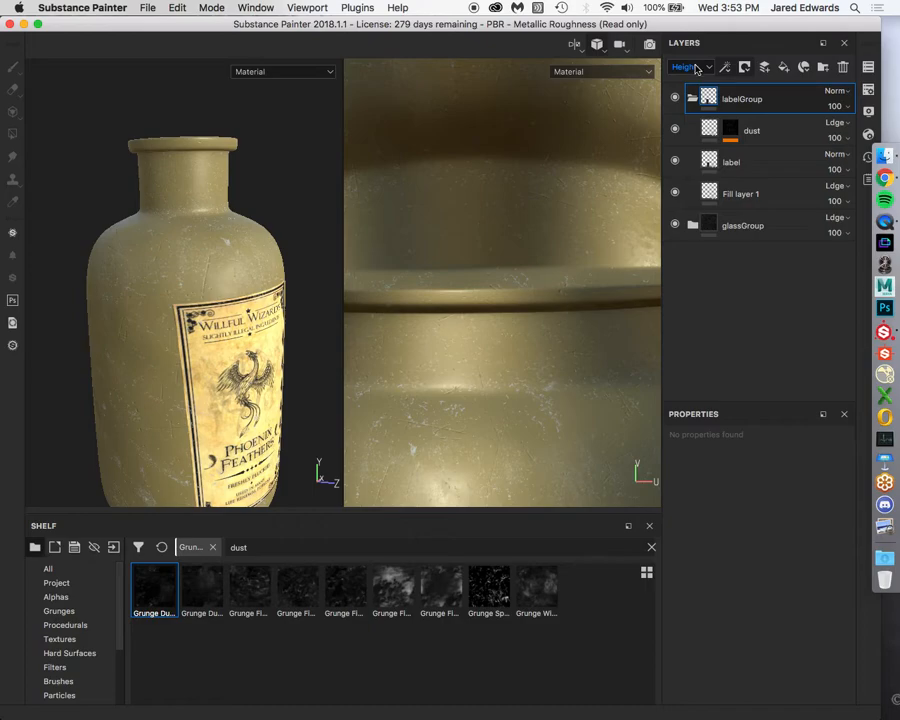
left_click(693, 69)
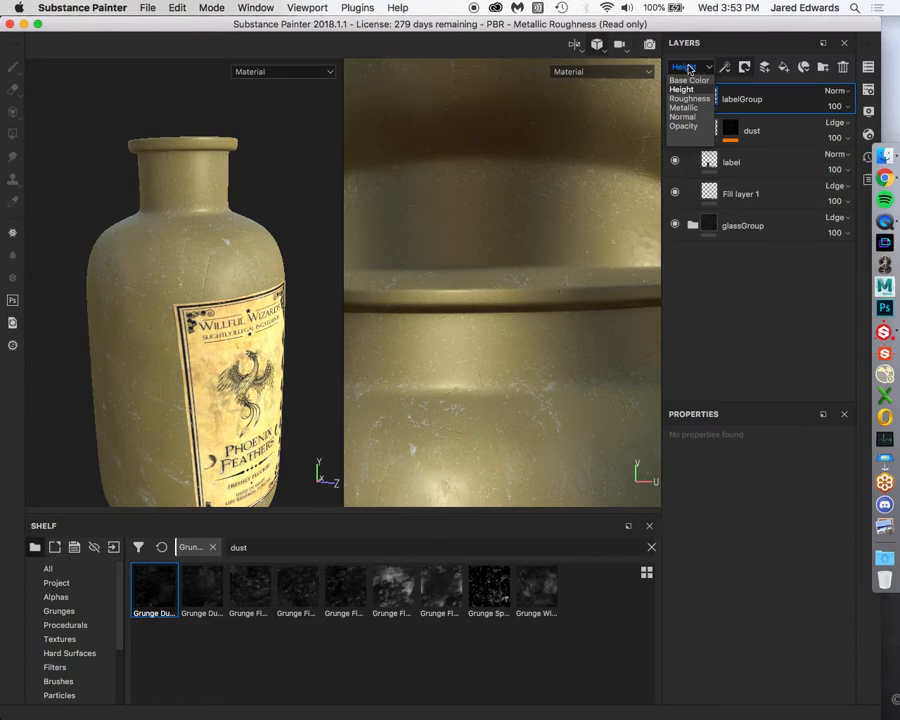
left_click(684, 67)
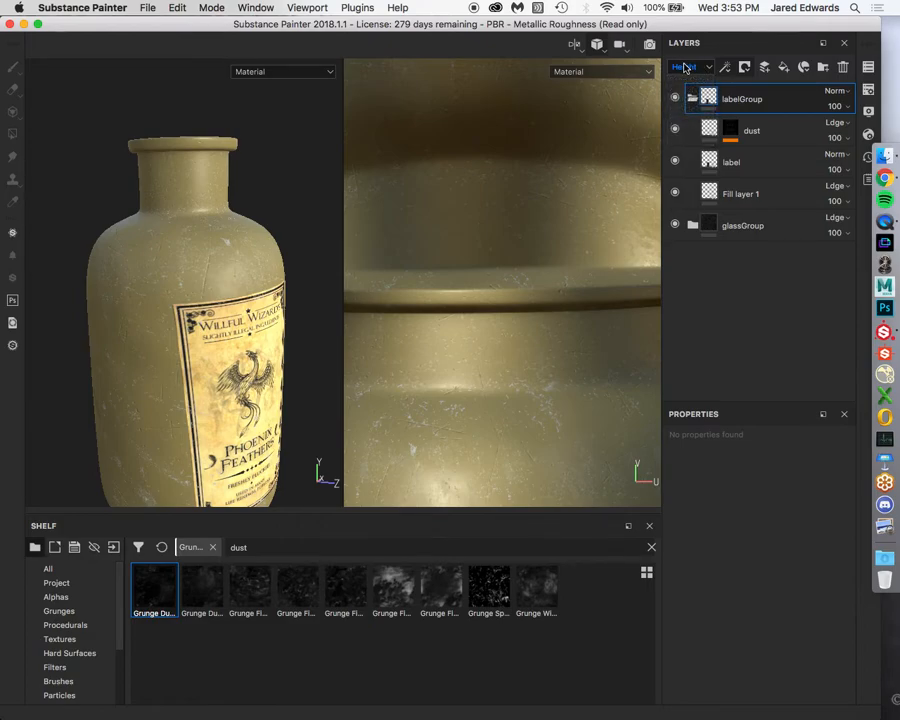
left_click(836, 94)
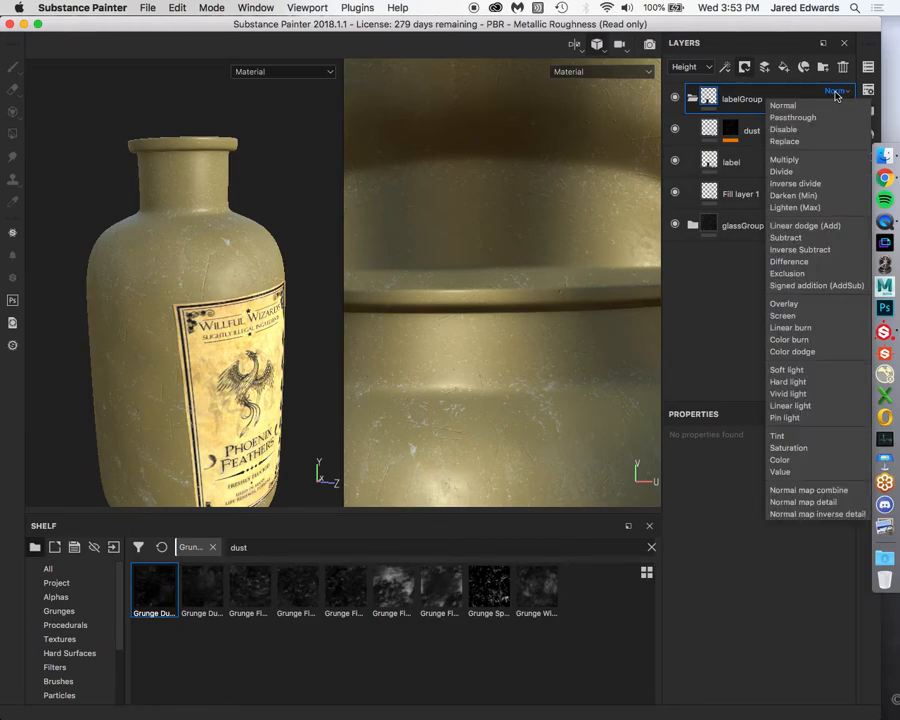
left_click(836, 93)
left_click(684, 67)
left_click(688, 72)
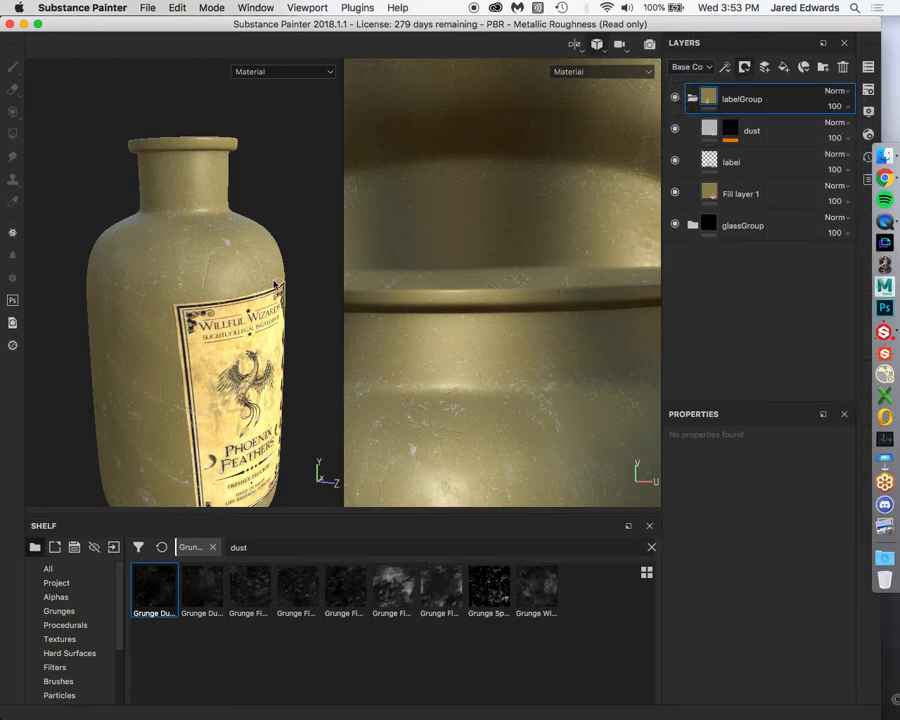
Inspect the bottle from several angles, and collapse labelGroup and toggle its visibility to compare the bottle with and without it
left_click_drag(225, 314, 152, 262, "alt")
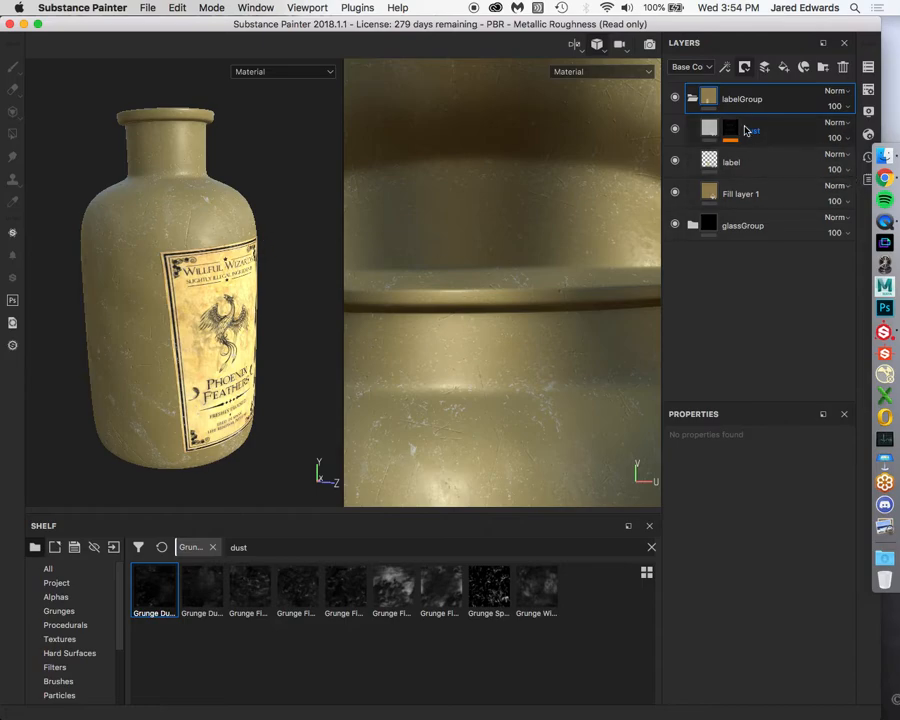
left_click_drag(170, 167, 233, 229, "alt")
right_click_drag(195, 230, 195, 240, "alt")
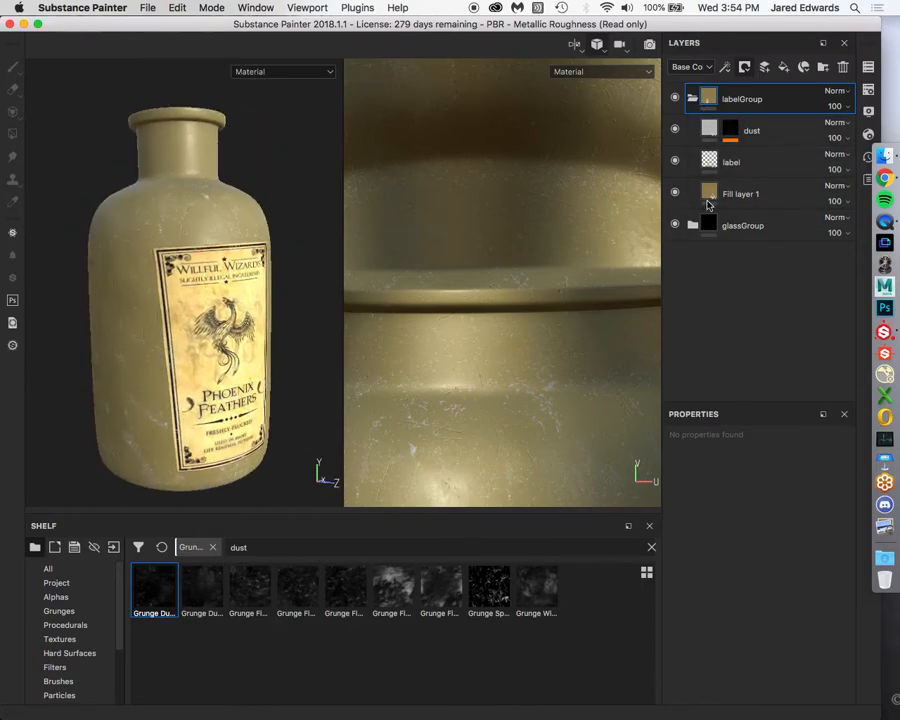
mouse_move(713, 99)
left_click_drag(205, 200, 240, 291, "alt")
scroll(240, 291, "up", 2)
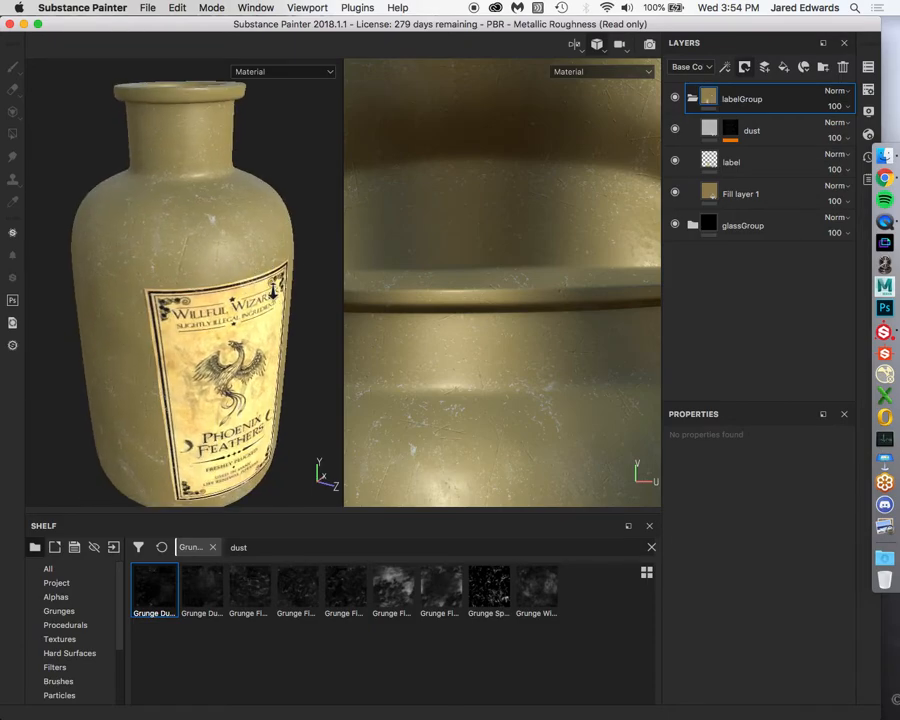
left_click(692, 98)
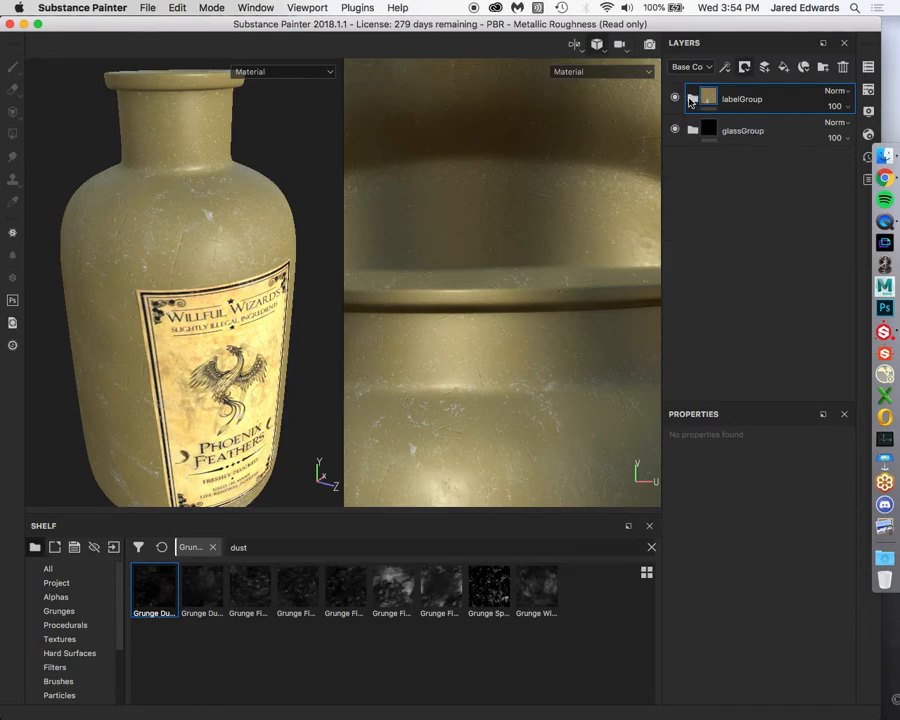
left_click(674, 97)
left_click(674, 97)
Add a black mask to labelGroup and add a paint effect to that mask
left_click(746, 68)
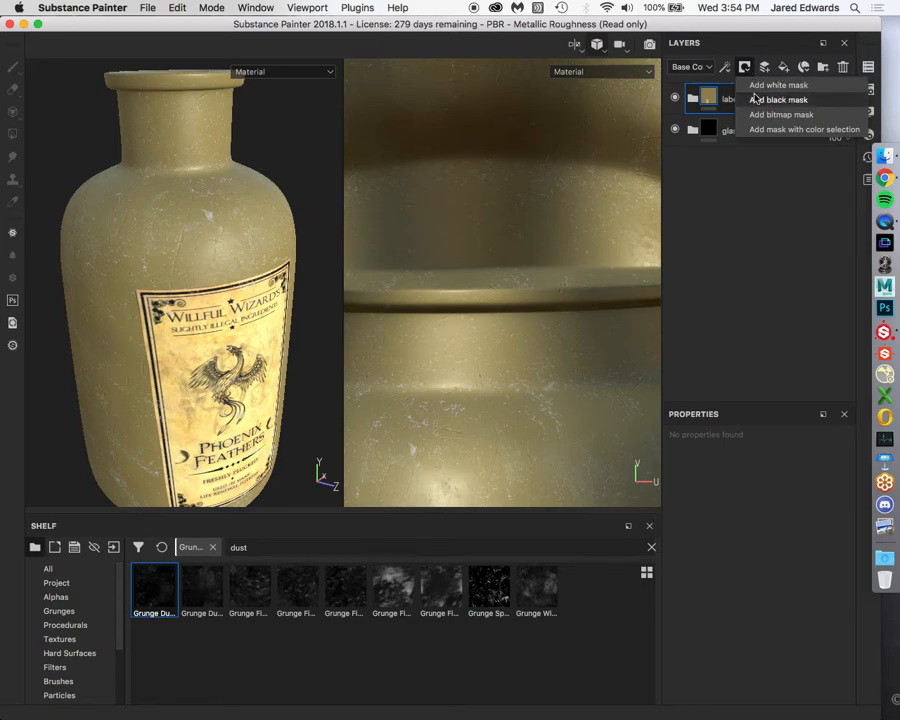
left_click(778, 100)
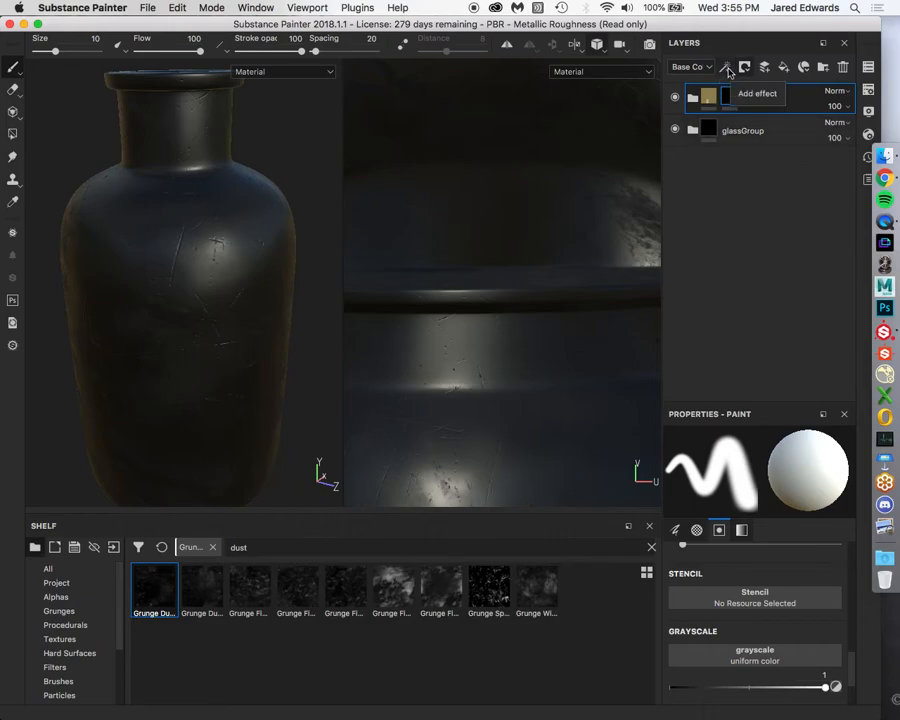
left_click(729, 72)
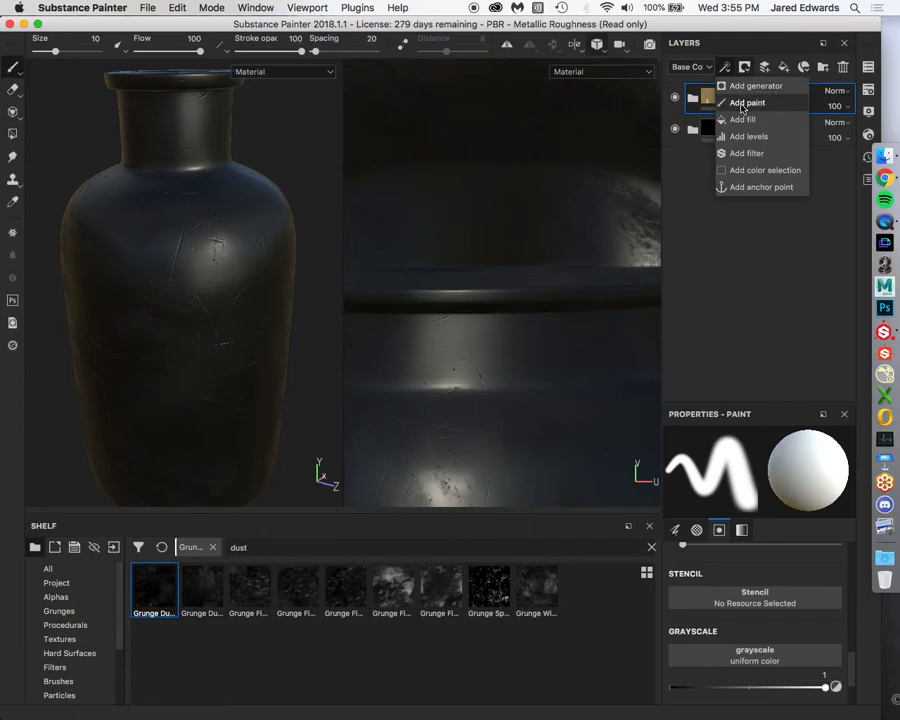
left_click(745, 103)
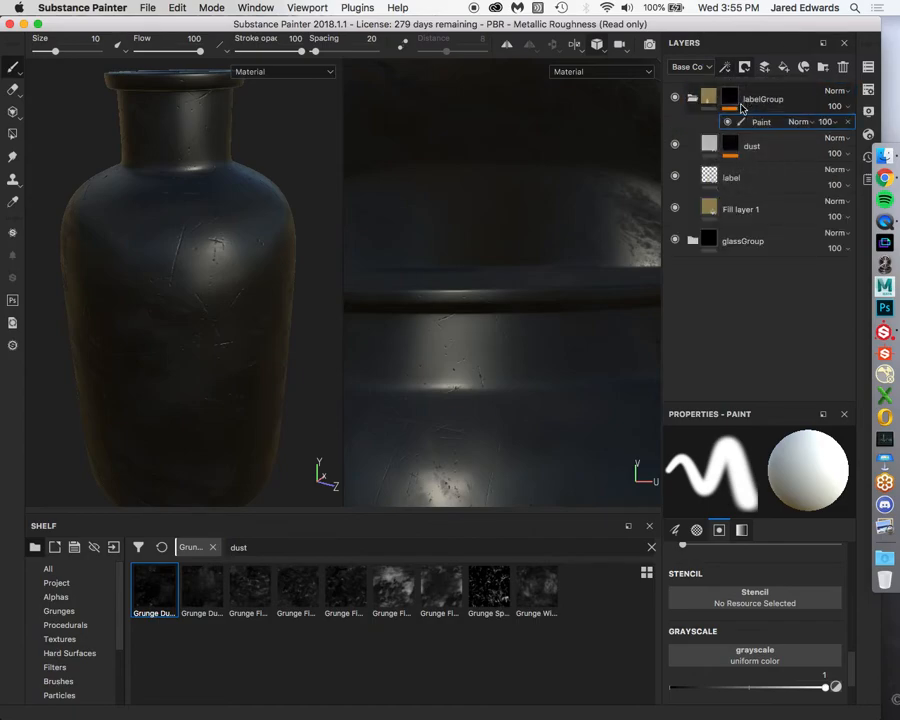
Paint white over the whole label area in labelGroup's mask, enlarging the brush to about 20.62
left_click_drag(225, 319, 217, 249, "alt")
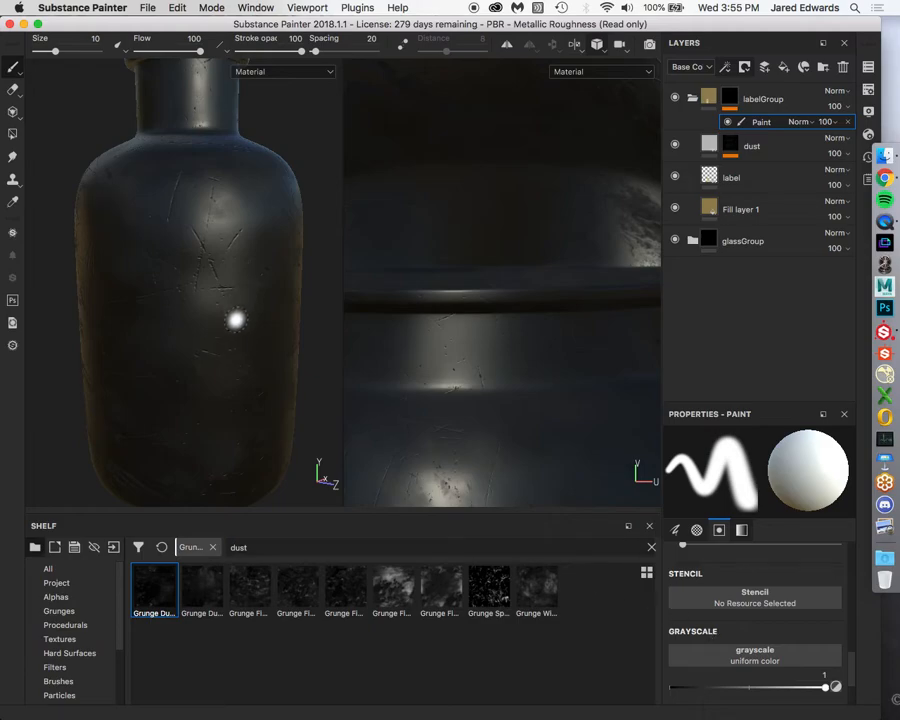
mouse_move(207, 311)
left_mouse_down()
mouse_move(215, 275)
mouse_move(180, 250)
mouse_move(212, 300)
mouse_move(190, 296)
left_mouse_up()
right_click_drag(190, 296, 172, 287, "alt")
left_click_drag(172, 287, 188, 281, "alt")
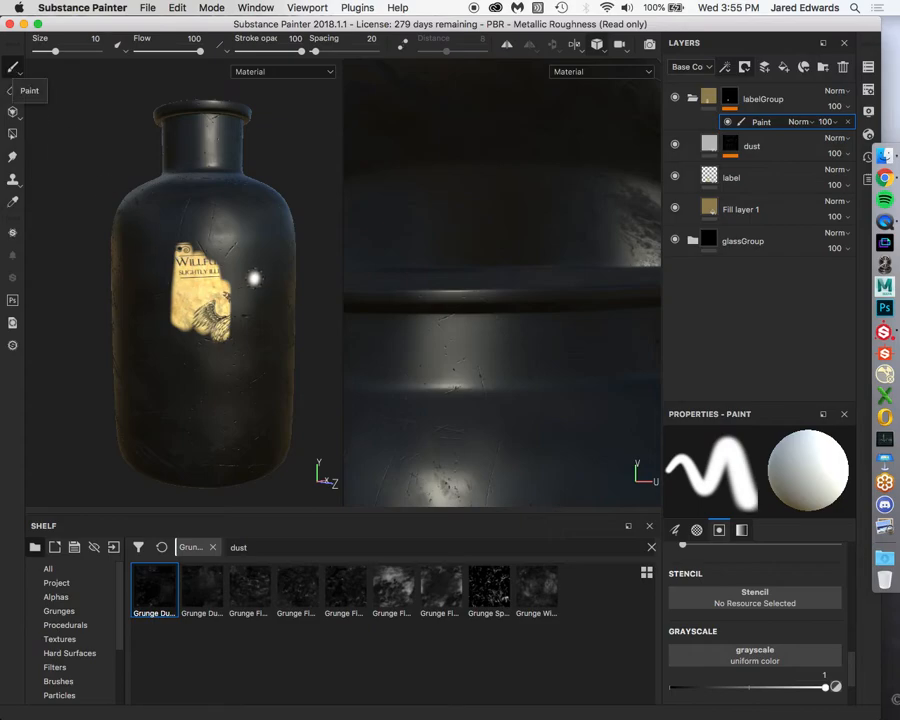
mouse_move(213, 308)
right_mouse_down("ctrl")
mouse_move(246, 308)
mouse_move(213, 272)
right_mouse_up("ctrl")
mouse_move(225, 260)
left_mouse_down()
mouse_move(228, 346)
mouse_move(262, 382)
mouse_move(262, 245)
mouse_move(178, 238)
mouse_move(160, 305)
mouse_move(165, 225)
mouse_move(165, 320)
mouse_move(200, 385)
mouse_move(185, 457)
left_mouse_up()
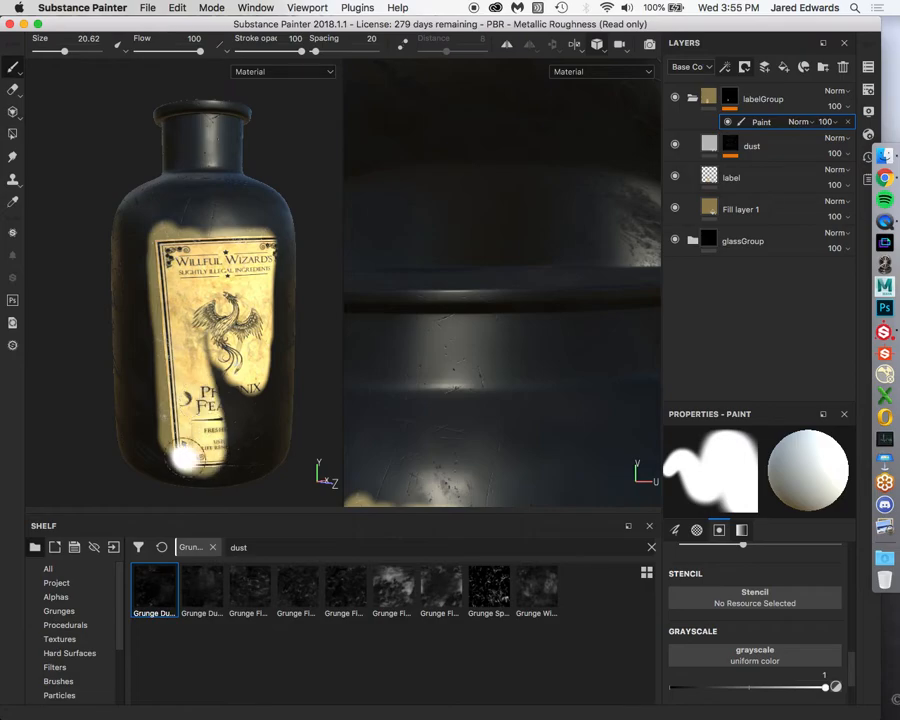
middle_click_drag(185, 457, 160, 392, "alt")
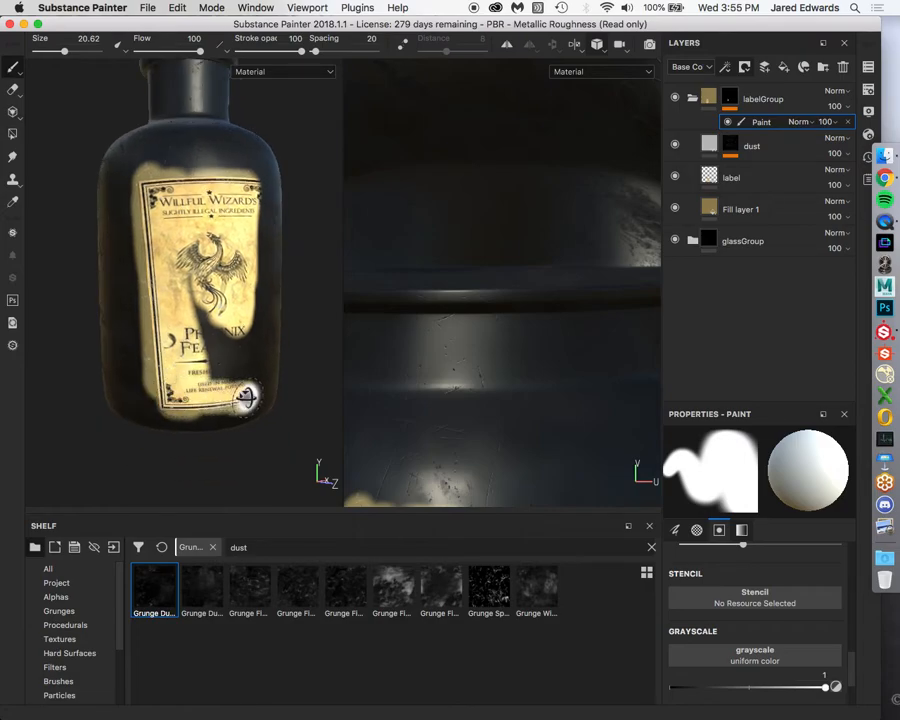
left_click_drag(246, 398, 180, 272, "alt")
mouse_move(265, 358)
left_mouse_down()
mouse_move(266, 193)
mouse_move(239, 357)
mouse_move(202, 309)
mouse_move(208, 299)
left_mouse_up()
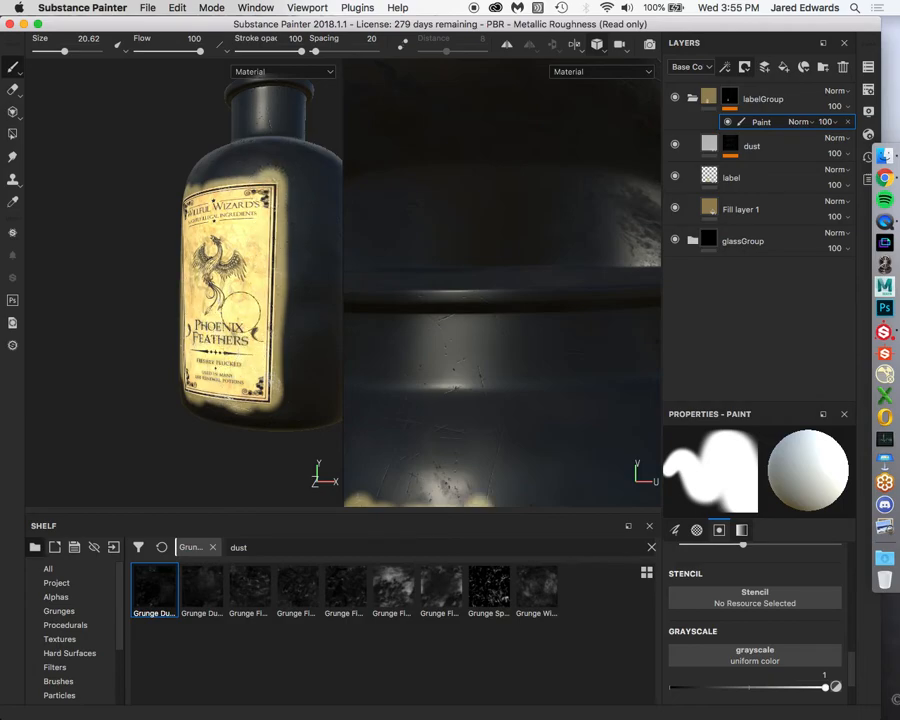
left_click_drag(175, 225, 255, 327, "alt")
right_click_drag(255, 327, 257, 334, "alt")
left_click_drag(209, 180, 175, 172)
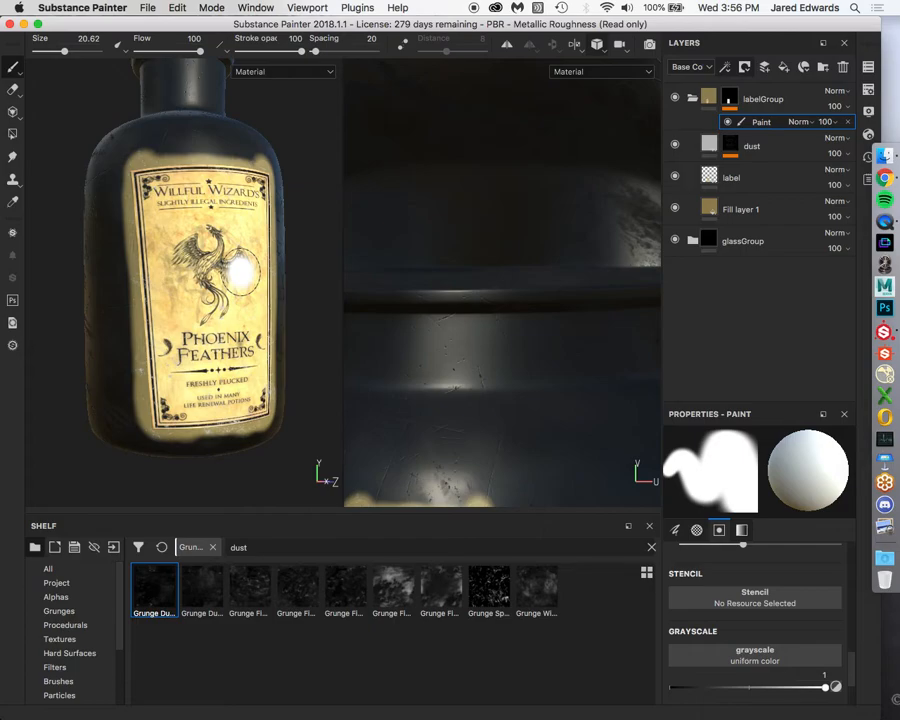
Display labelGroup's mask on its own, paint over the gray spots inside the label area in white, and return to the material display
left_click_drag(226, 218, 217, 215, "alt")
middle_click_drag(217, 215, 219, 285, "alt")
right_click_drag(219, 285, 330, 340, "alt")
left_click_drag(190, 198, 201, 211, "alt")
mouse_move(201, 211)
right_mouse_down("alt")
mouse_move(177, 221)
mouse_move(197, 231)
right_mouse_up("alt")
left_click(732, 99, "alt")
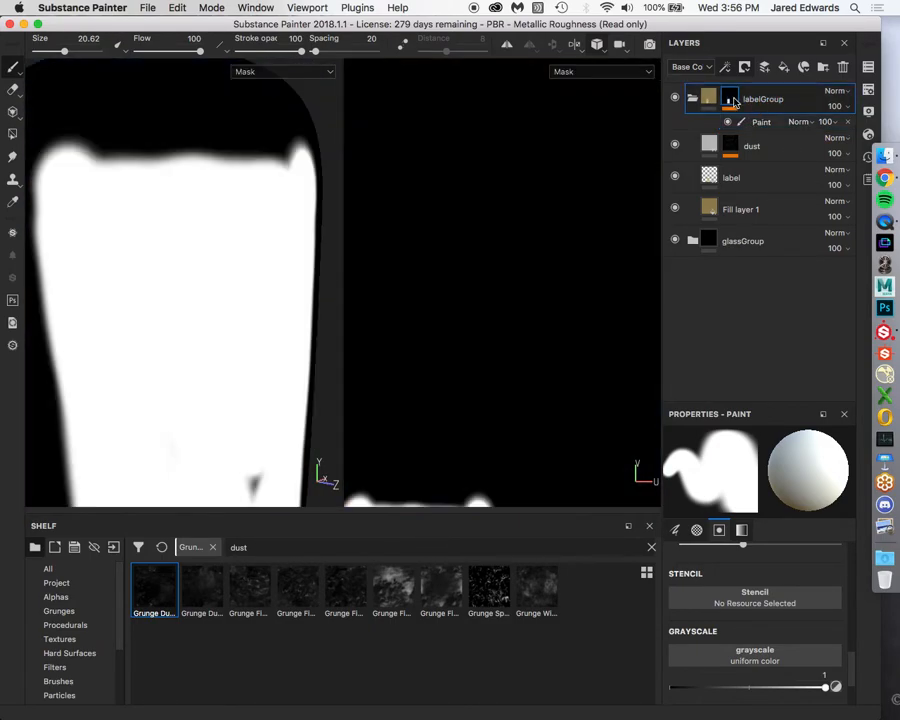
mouse_move(231, 391)
middle_mouse_down("alt")
mouse_move(222, 342)
mouse_move(260, 376)
middle_mouse_up("alt")
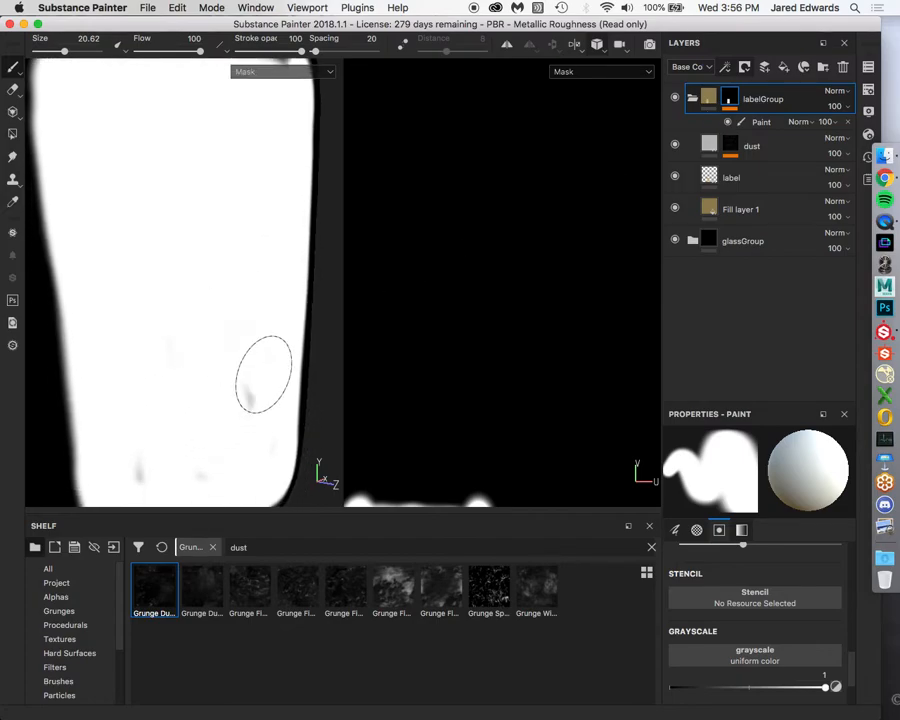
mouse_move(173, 453)
left_mouse_down()
mouse_move(187, 459)
mouse_move(221, 434)
mouse_move(157, 411)
left_mouse_up()
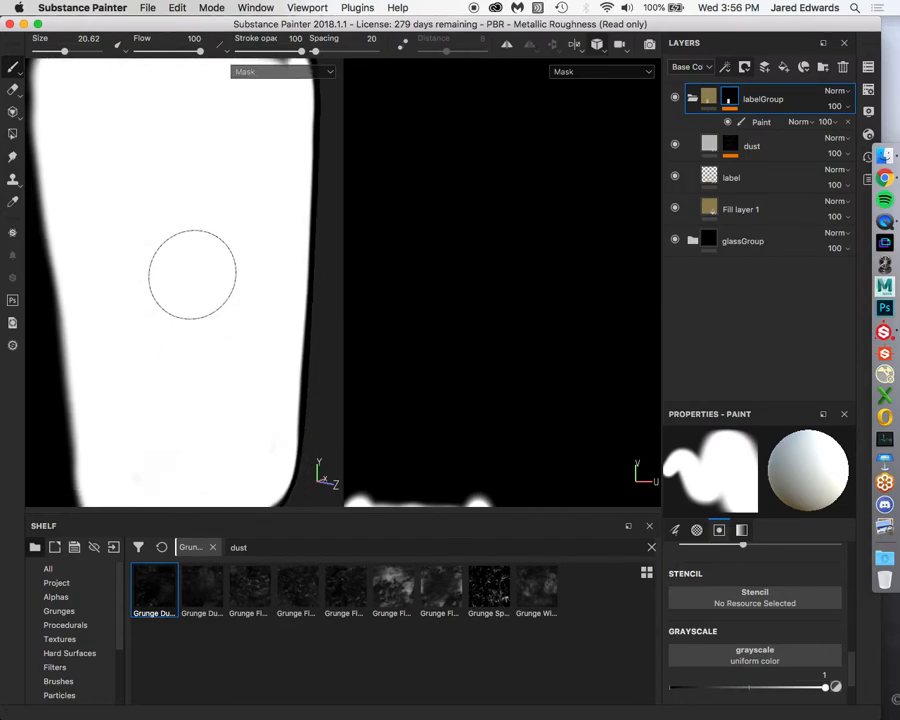
right_click_drag(188, 286, 145, 290, "alt")
left_click_drag(142, 286, 125, 244, "alt")
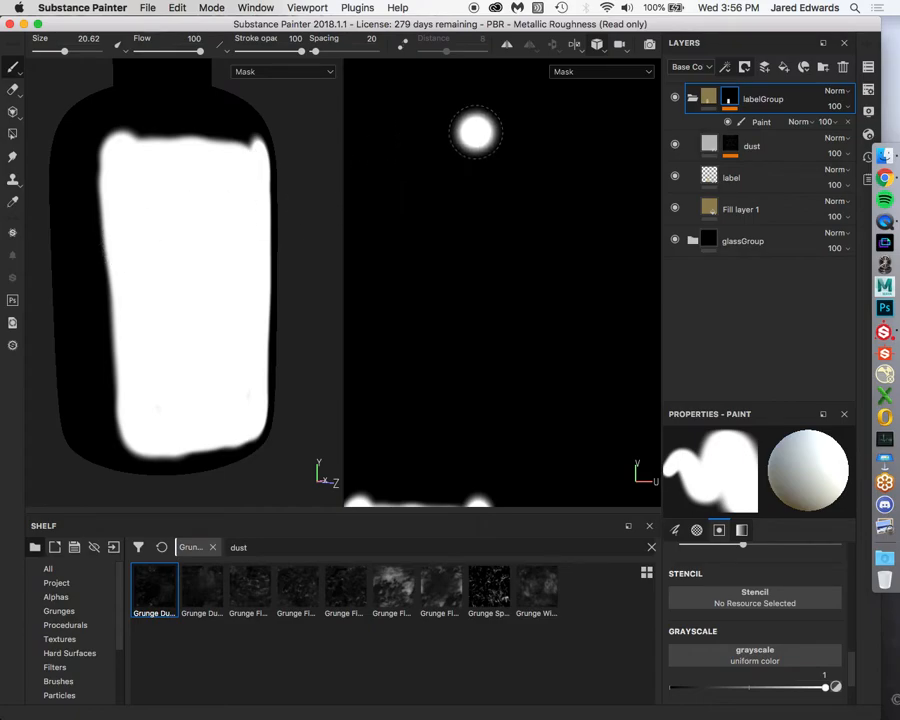
left_click(709, 101)
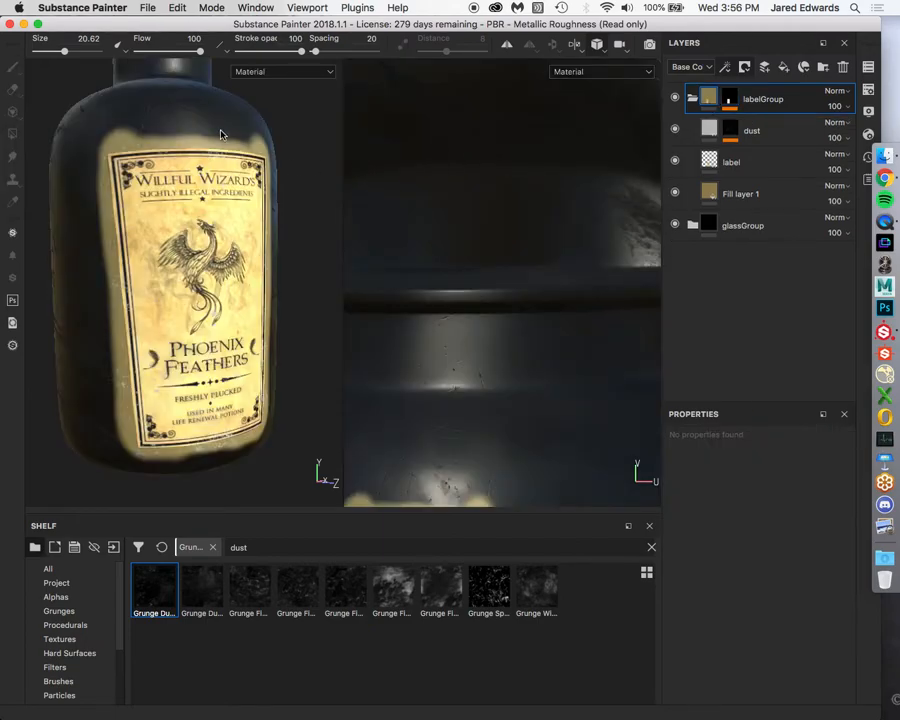
Select the Paint effect on labelGroup's mask and set the brush's grayscale value to 0
right_click_drag(486, 327, 481, 271, "alt")
middle_click_drag(481, 271, 538, 190, "alt")
right_click_drag(538, 190, 565, 386, "alt")
middle_click_drag(565, 386, 540, 270, "alt")
right_click_drag(540, 270, 606, 392, "alt")
mouse_move(597, 302)
middle_mouse_down("alt")
mouse_move(594, 316)
mouse_move(596, 295)
middle_mouse_up("alt")
right_click_drag(585, 315, 589, 323, "alt")
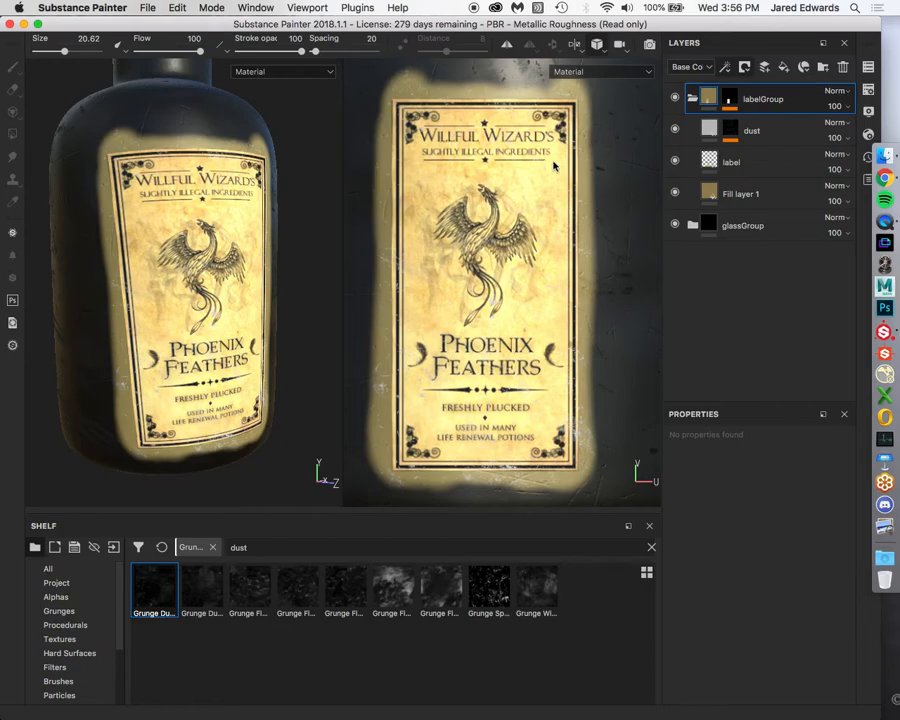
left_click(731, 102)
left_click(752, 125)
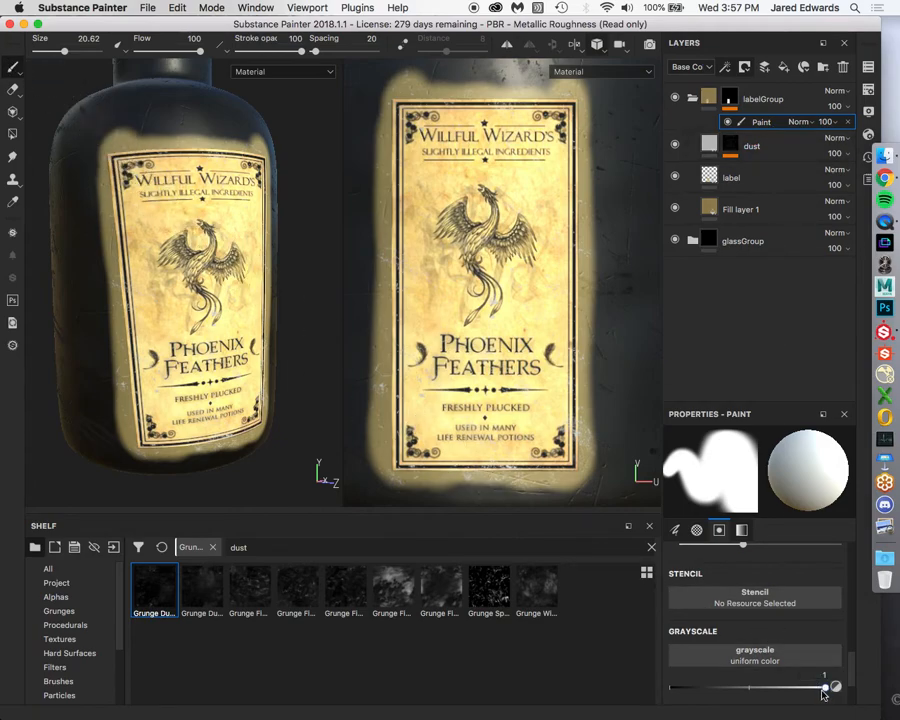
left_click_drag(822, 691, 609, 682)
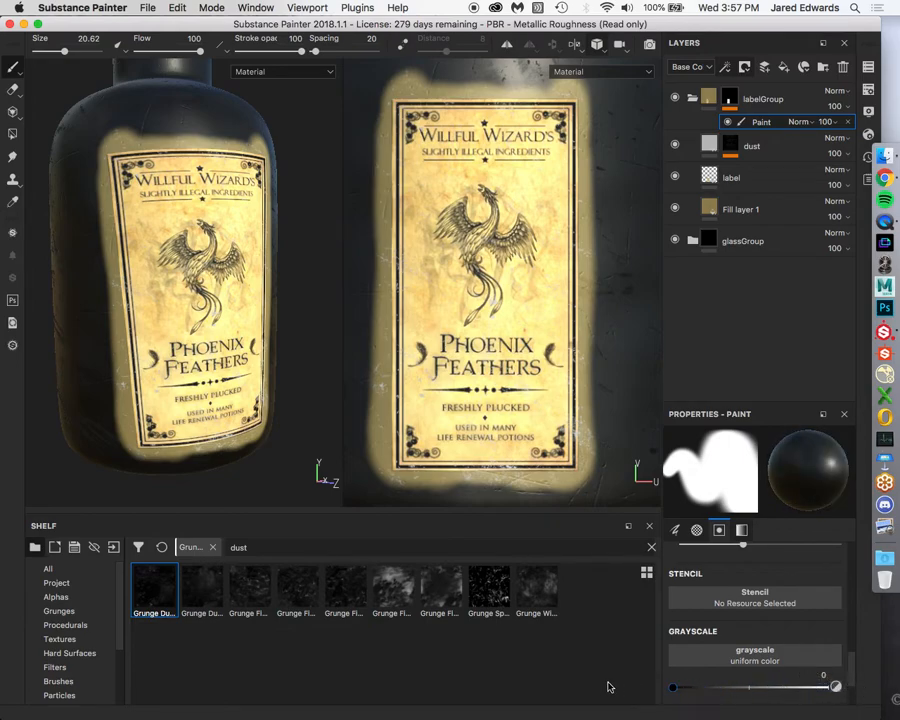
Reduce the brush size to about 4.68 and harden its edge for trimming the mask around the label
middle_click_drag(556, 180, 434, 231, "alt")
mouse_move(434, 231)
right_mouse_down("alt")
mouse_move(524, 259)
mouse_move(473, 196)
mouse_move(450, 196)
right_mouse_up("alt")
middle_click_drag(490, 216, 500, 187, "alt")
key("bracketleft")
key("bracketleft")
key("bracketleft")
key("bracketleft")
key("bracketleft")
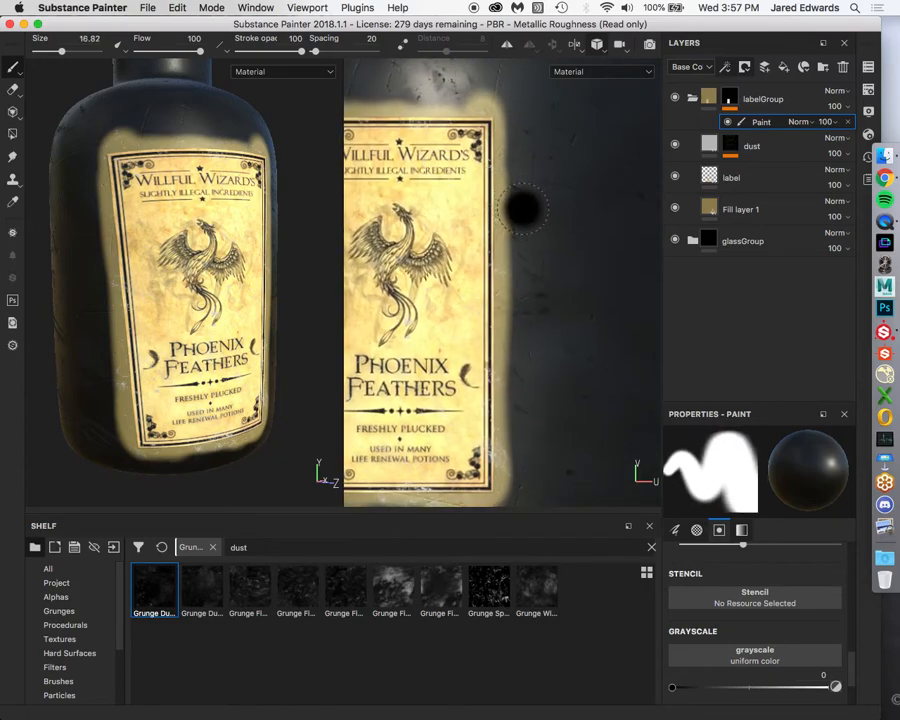
right_click_drag(523, 209, 520, 160, "ctrl")
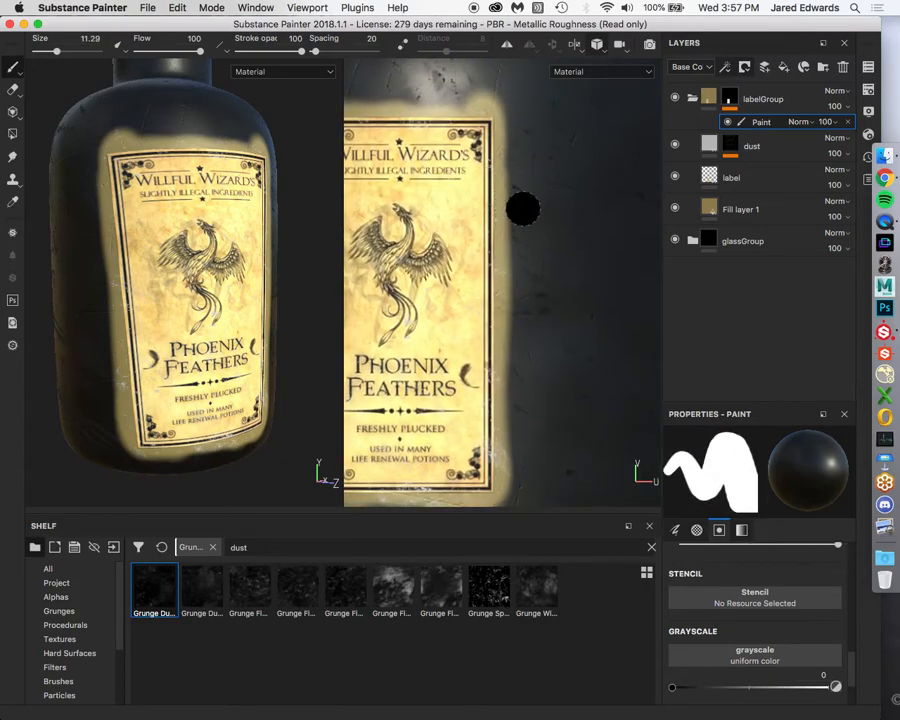
mouse_move(530, 204)
right_mouse_down("ctrl")
mouse_move(530, 225)
mouse_move(530, 214)
right_mouse_up("ctrl")
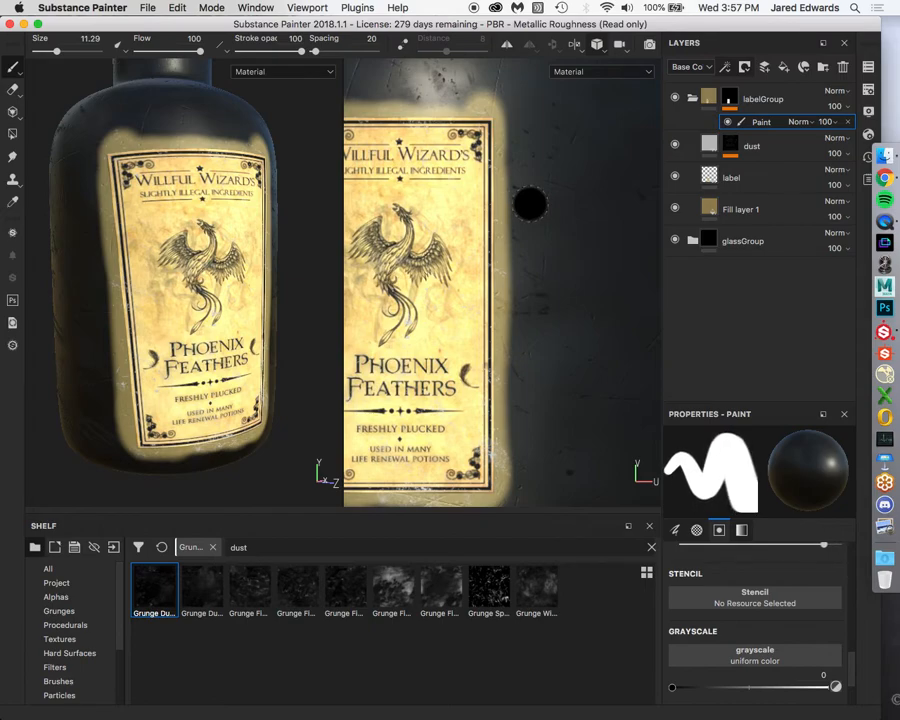
mouse_move(530, 204)
right_mouse_down("ctrl")
mouse_move(530, 225)
mouse_move(529, 188)
right_mouse_up("ctrl")
right_click_drag(514, 124, 503, 117, "ctrl")
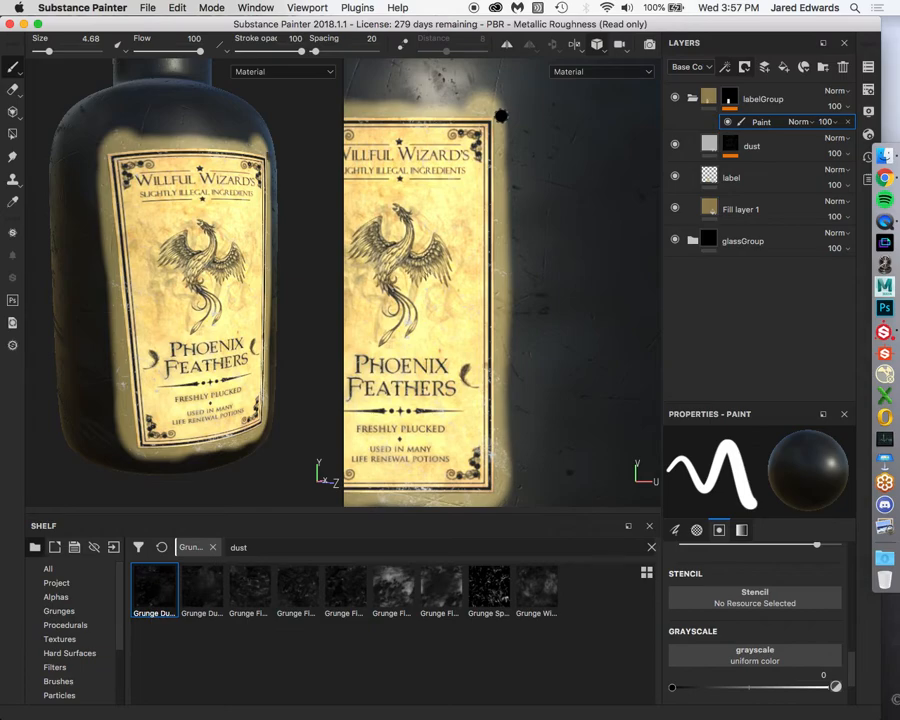
Paint a straight black stroke down the label's right edge in the 2D view to mask out the paper color there
key("shift")
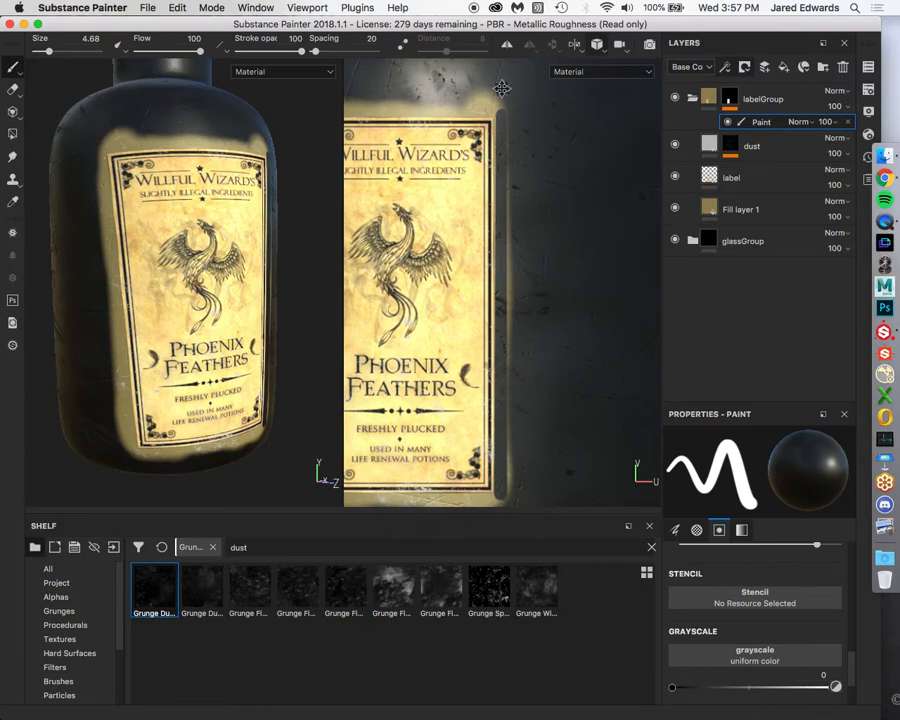
scroll(540, 213, "up", 3)
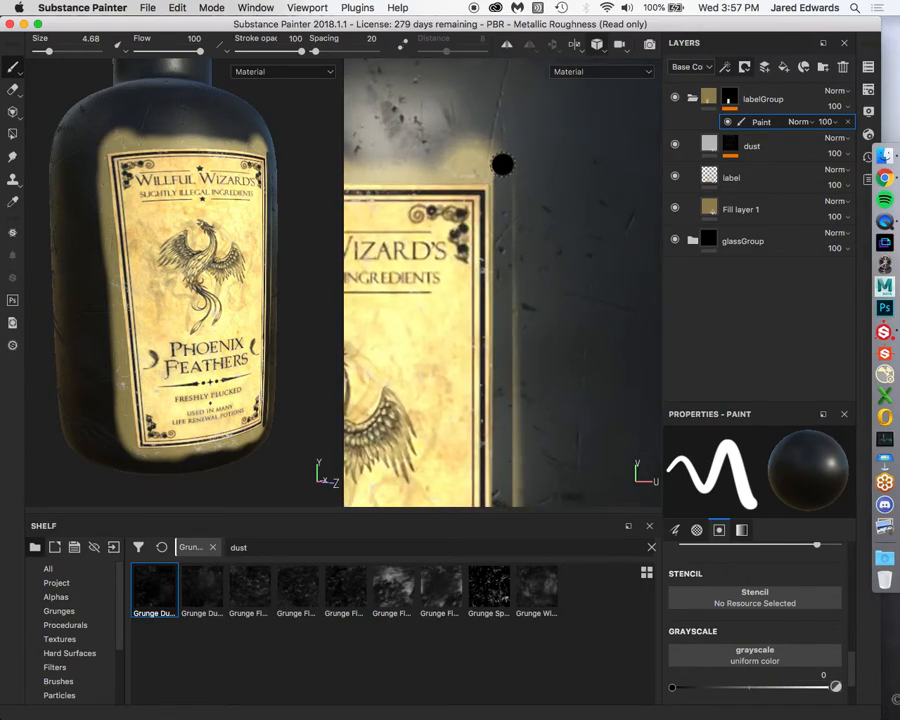
scroll(476, 186, "down", 4)
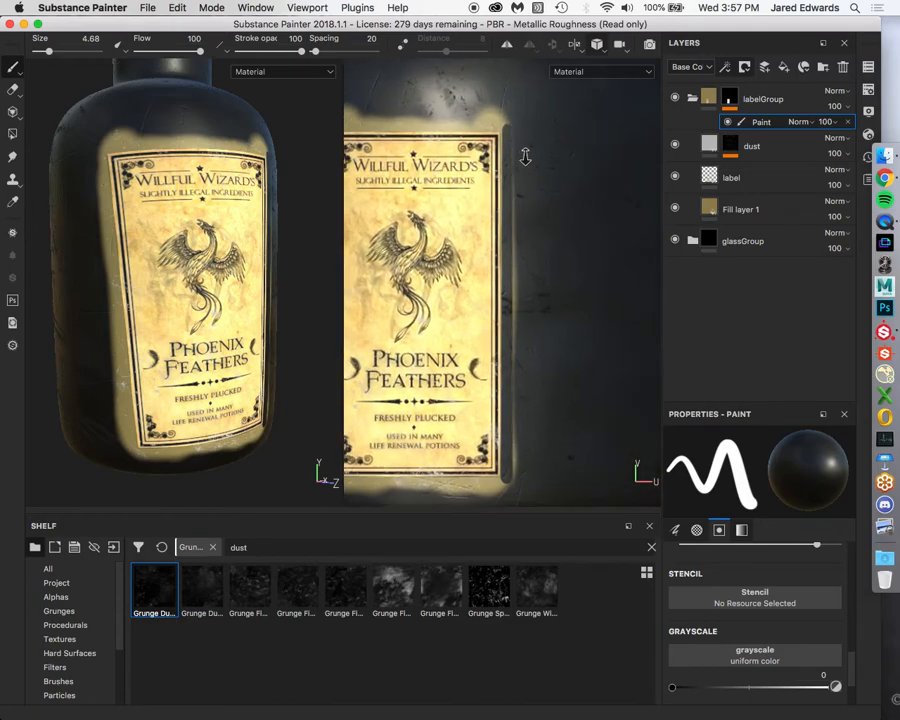
Paint out the remaining paper color beyond the label's right edge with black strokes, including a straight one down the side
scroll(514, 138, "up", 3)
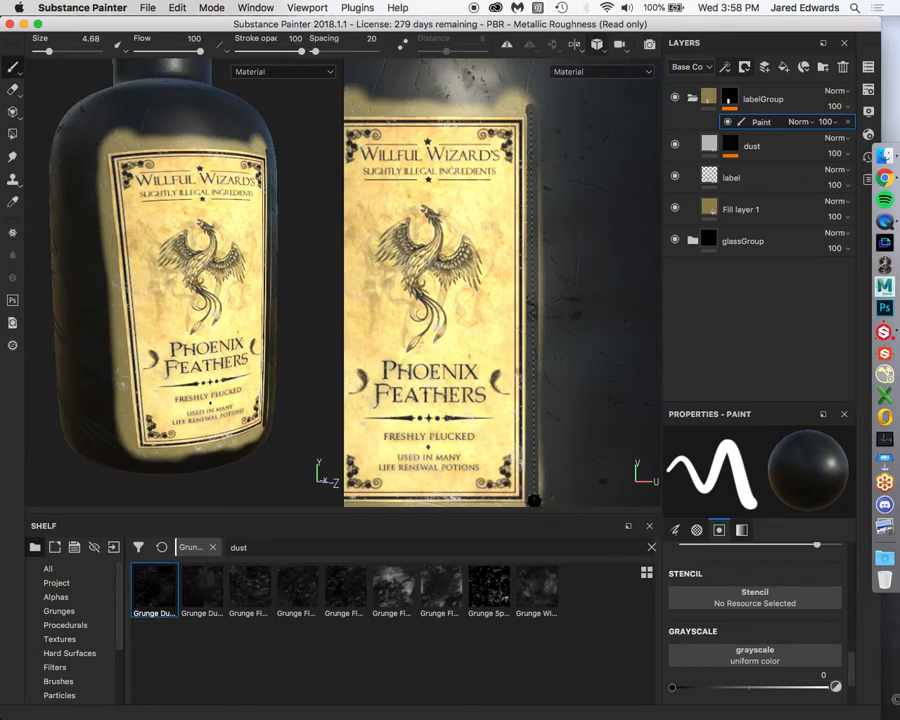
key("shift")
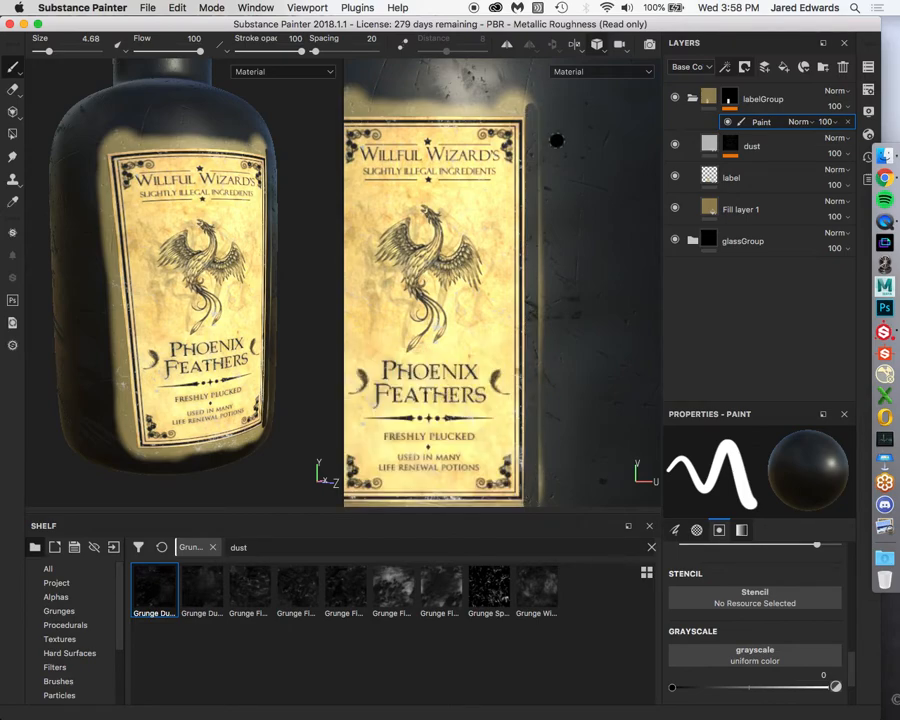
mouse_move(533, 105)
left_mouse_down()
mouse_move(535, 180)
mouse_move(535, 115)
left_mouse_up()
mouse_move(535, 204)
left_mouse_down()
mouse_move(538, 320)
mouse_move(540, 220)
left_mouse_up()
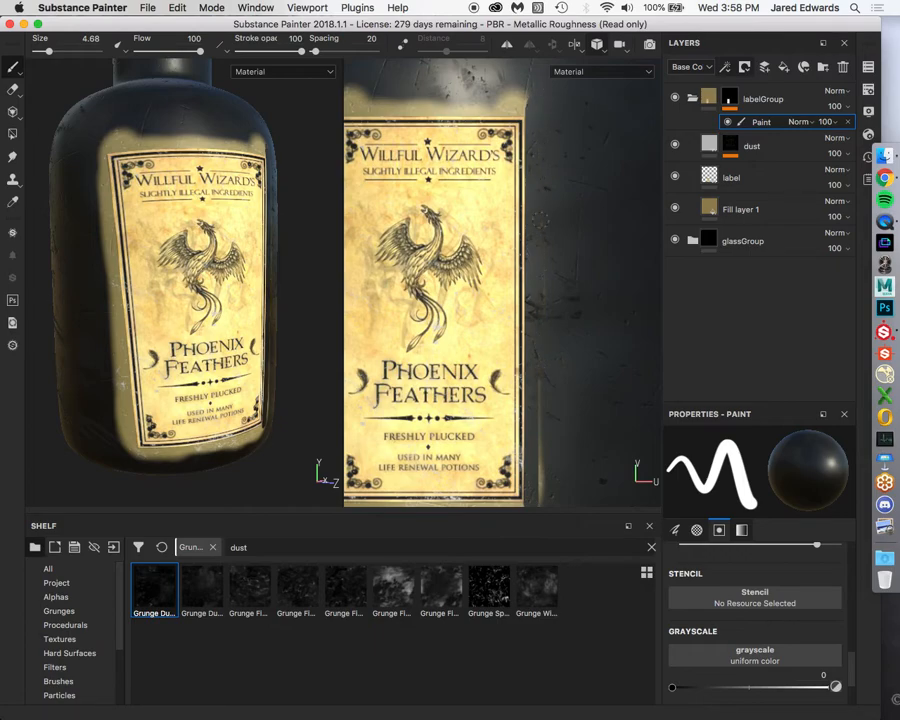
left_click_drag(542, 366, 541, 500)
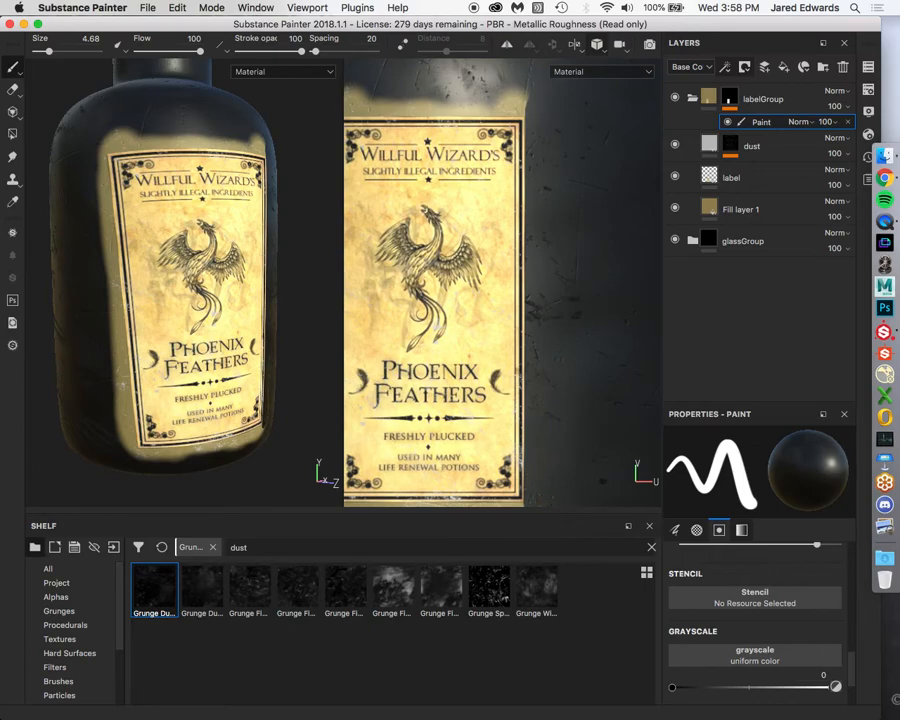
mouse_move(560, 318)
middle_mouse_down()
mouse_move(562, 258)
mouse_move(604, 314)
mouse_move(599, 336)
mouse_move(580, 354)
mouse_move(570, 348)
middle_mouse_up()
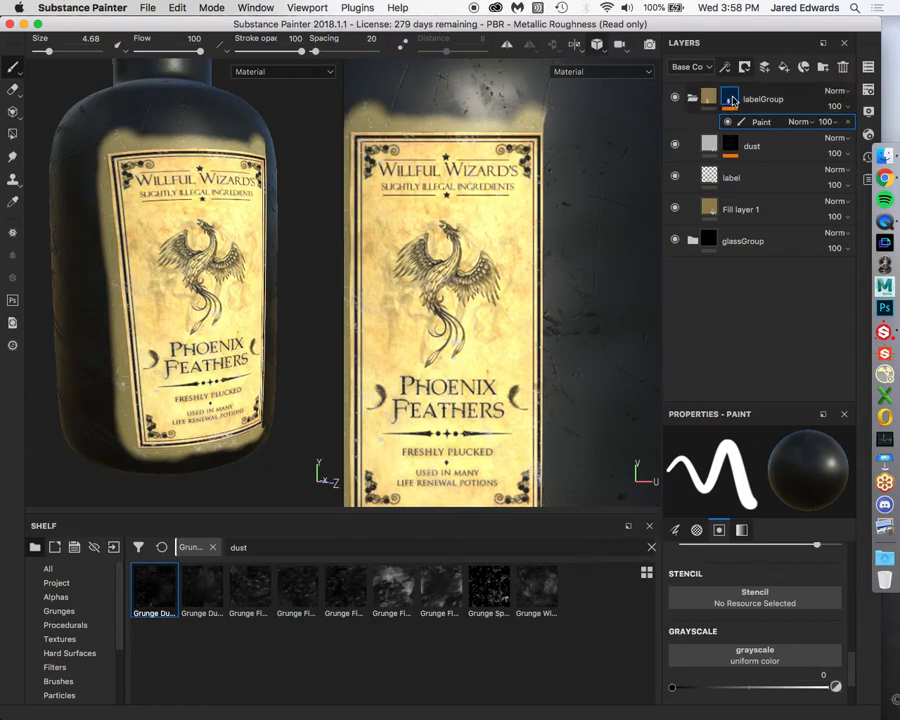
Preview labelGroup's mask and toggle glassGroup's visibility to compare the label with the glass layers beneath it
mouse_move(733, 100)
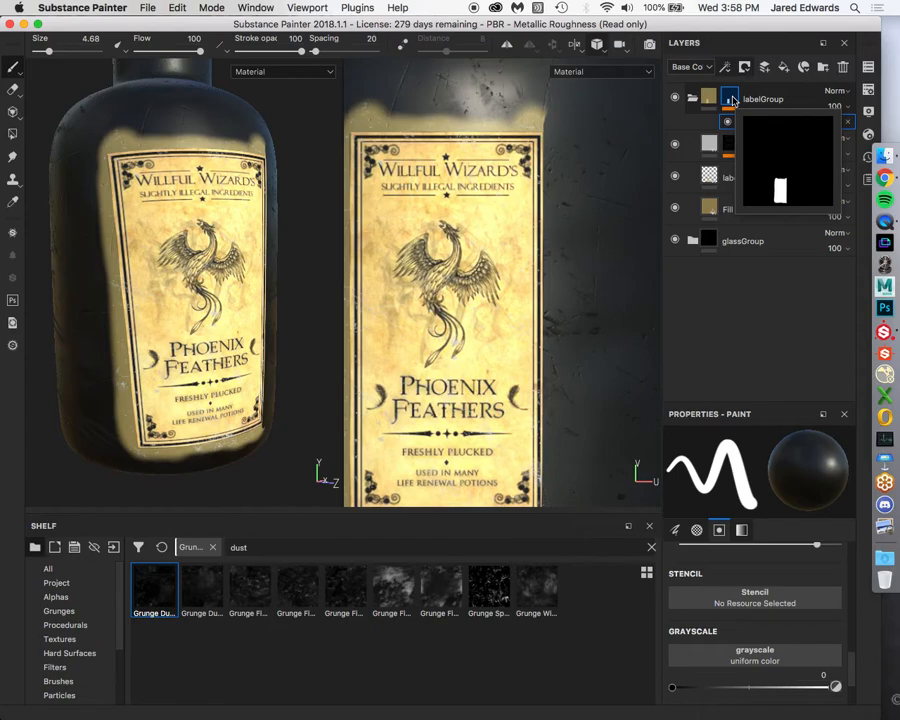
middle_click_drag(480, 233, 493, 254, "alt")
mouse_move(493, 254)
right_mouse_down("alt")
mouse_move(513, 279)
mouse_move(477, 265)
right_mouse_up("alt")
middle_click_drag(475, 201, 478, 295, "alt")
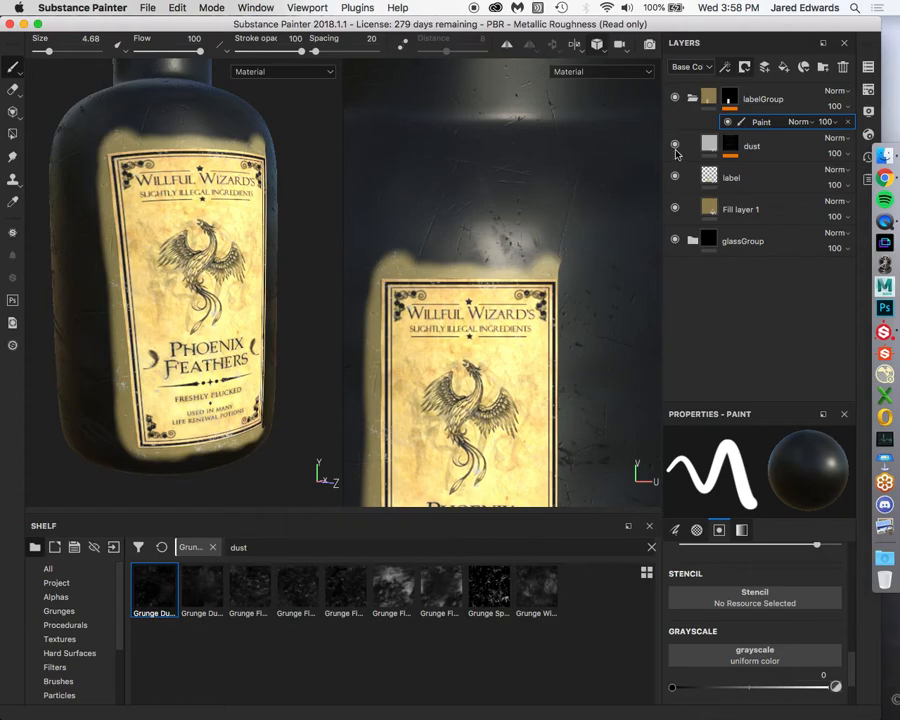
left_click(675, 241)
left_click(675, 241)
left_click(675, 241)
left_click(675, 241)
left_click(675, 241)
left_click(675, 241)
Paint a straight black stroke across the label's upper edge in the 2D view and remove the excess paper above it
middle_click_drag(515, 259, 538, 247, "alt")
right_click_drag(538, 247, 557, 262, "alt")
middle_click_drag(557, 262, 571, 259, "alt")
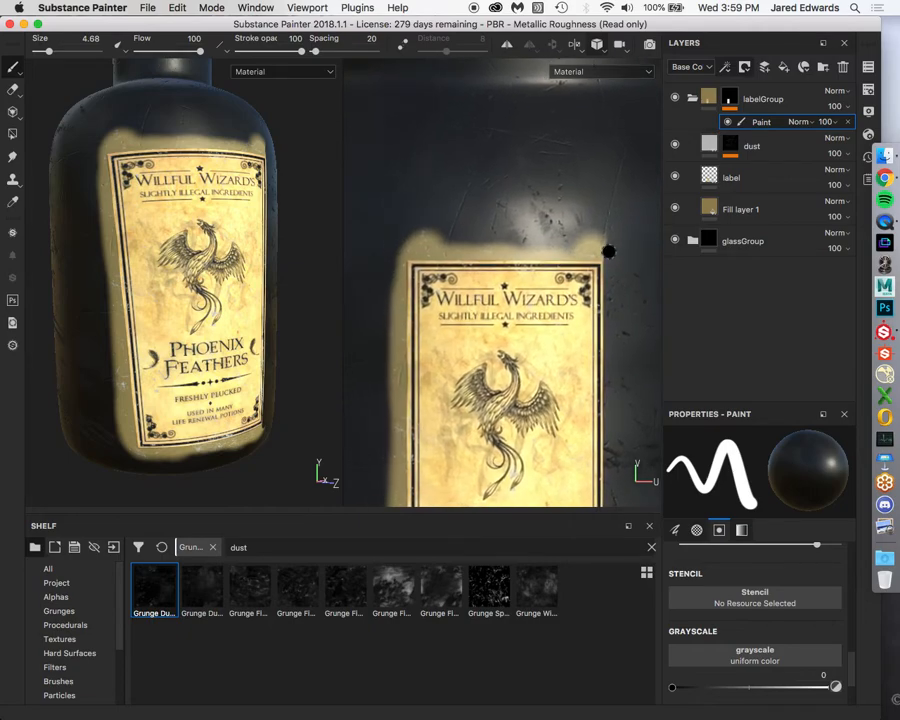
left_click(604, 254)
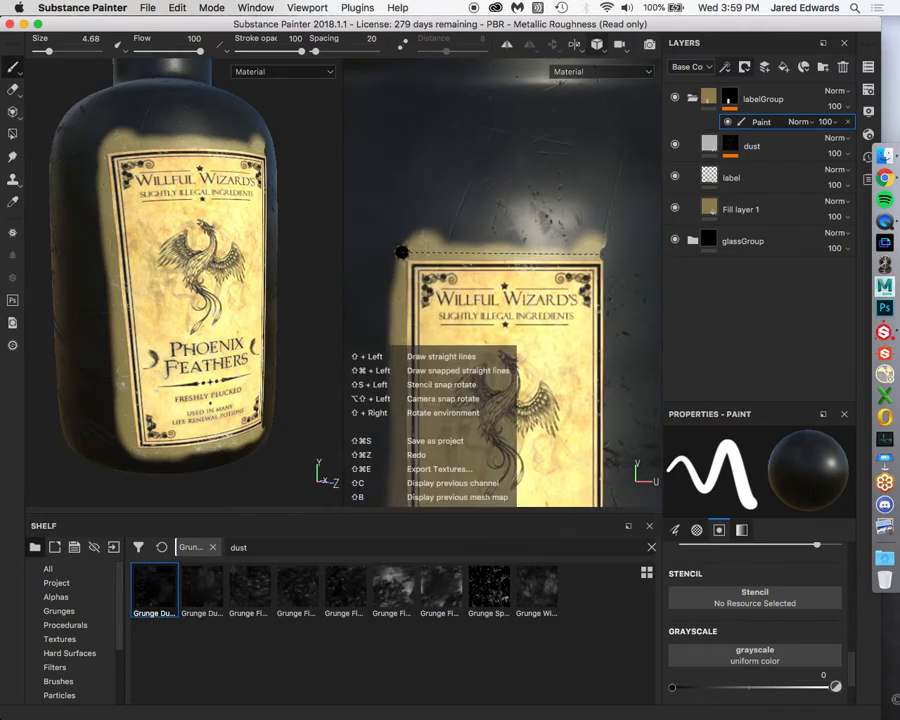
left_click(402, 253, "shift")
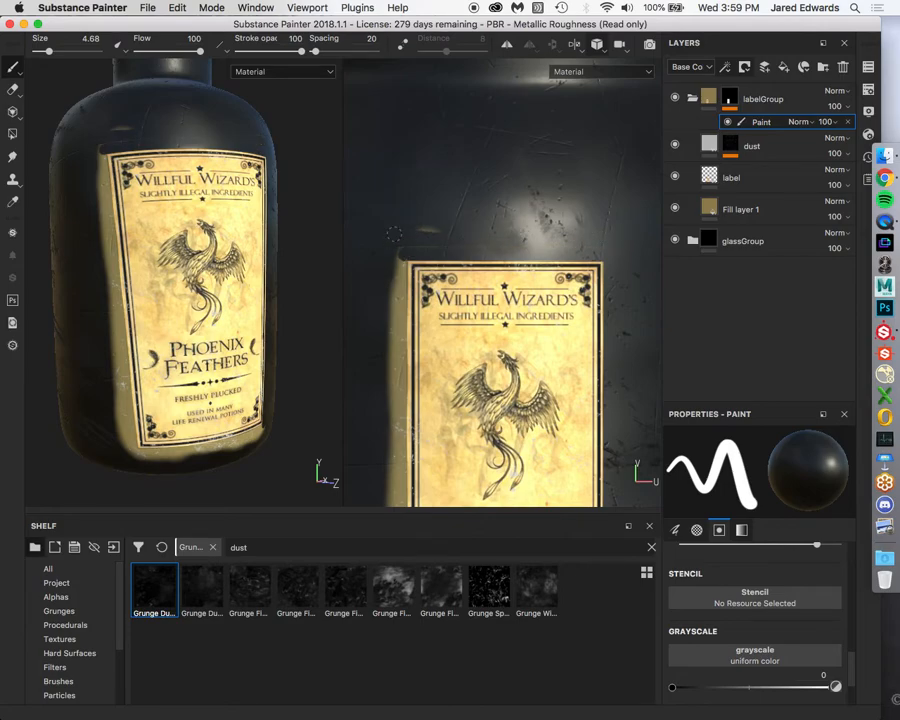
Mask out the label's upper-left corner and paint a straight black stroke beside the lower part of its left edge
scroll(414, 225, "up", 3)
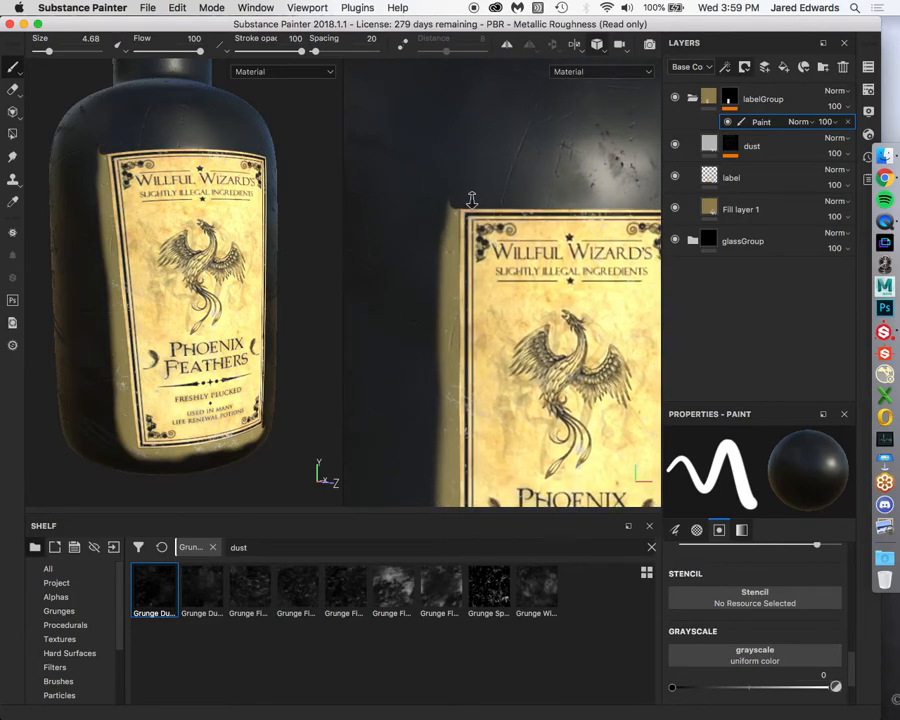
left_click(450, 208)
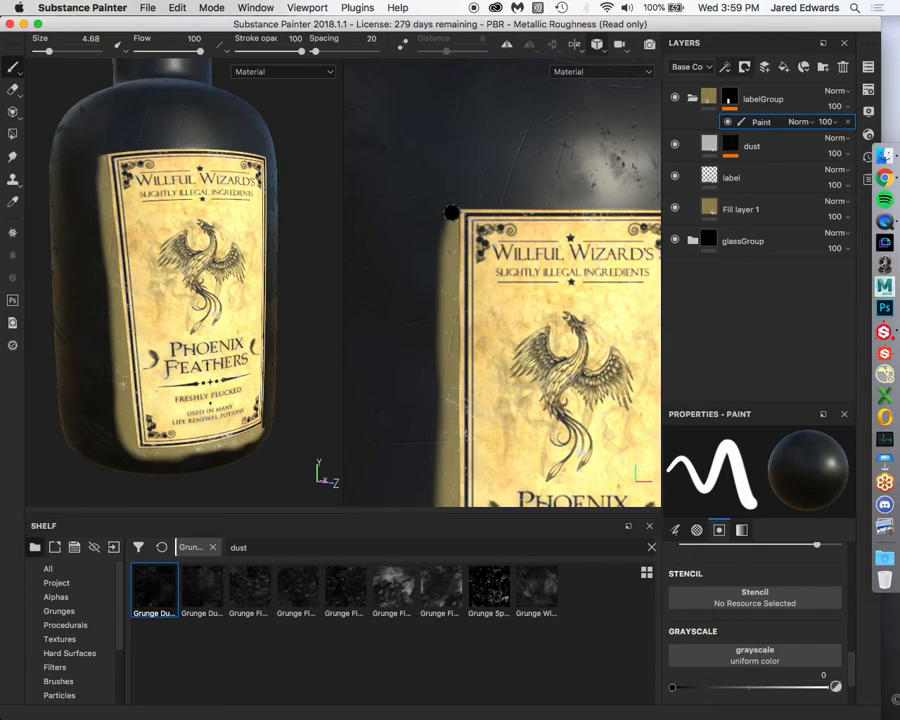
middle_click_drag(451, 213, 448, 92)
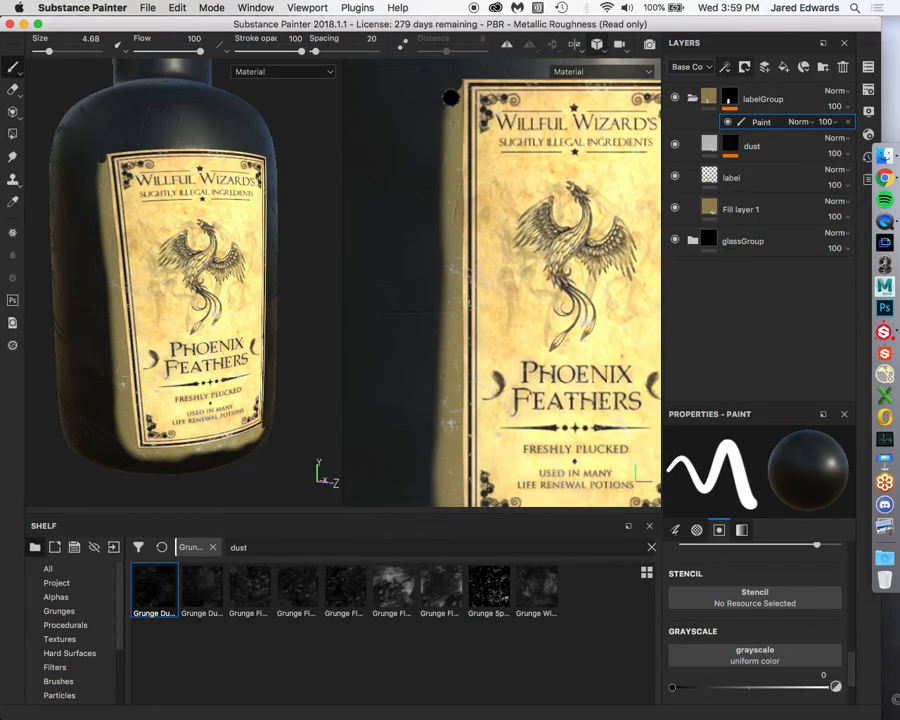
middle_click_drag(446, 360, 446, 206)
left_click(455, 345, "shift")
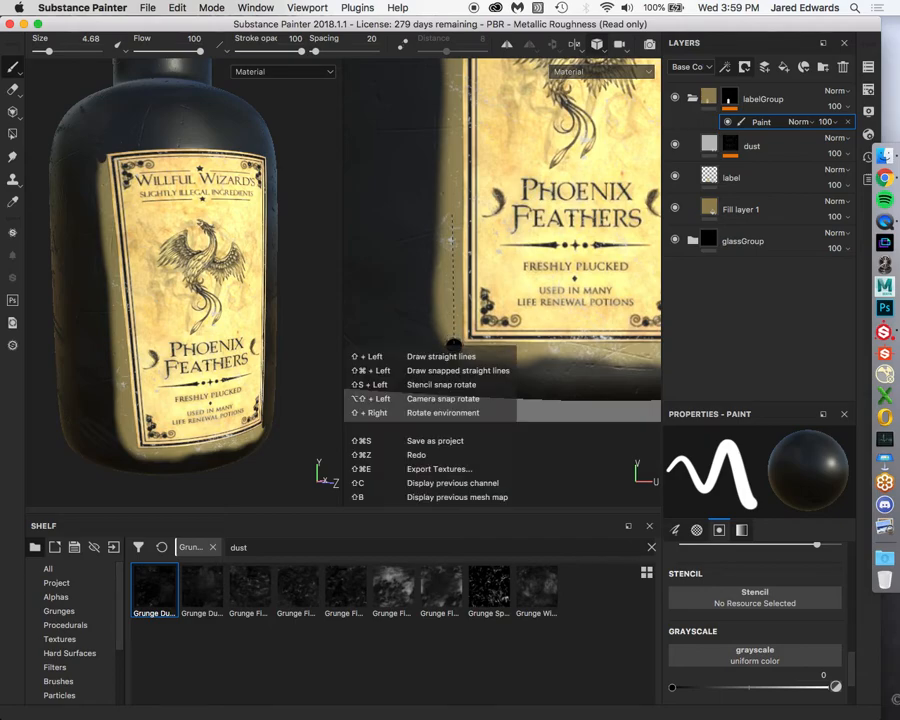
Paint a straight black stroke down the label's full left edge and clear the leftover paper color outside it
middle_click_drag(441, 192, 428, 357)
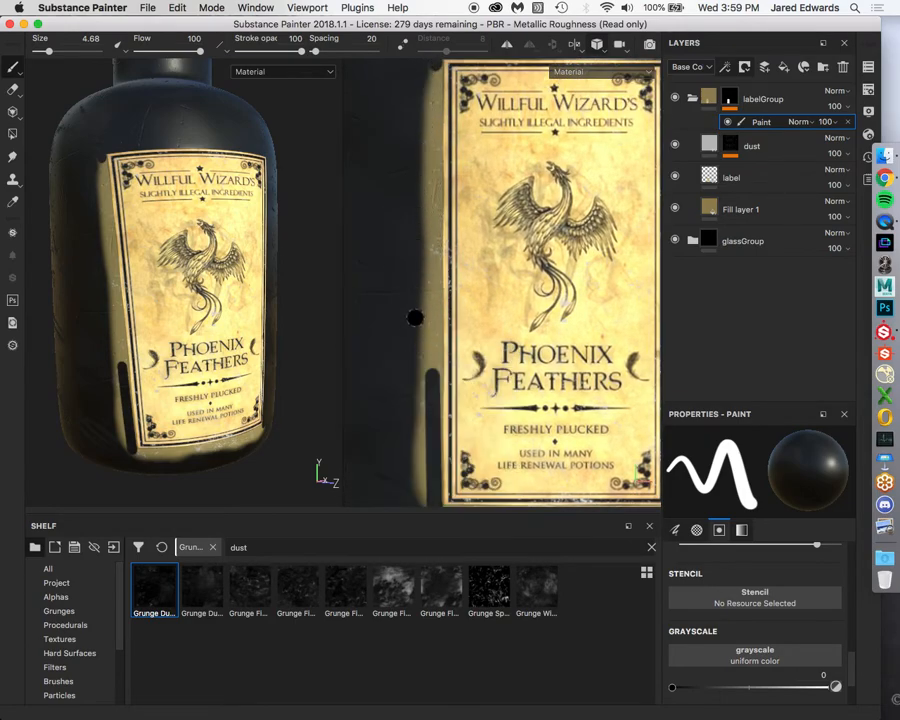
scroll(425, 303, "up", 2)
scroll(425, 303, "down", 2)
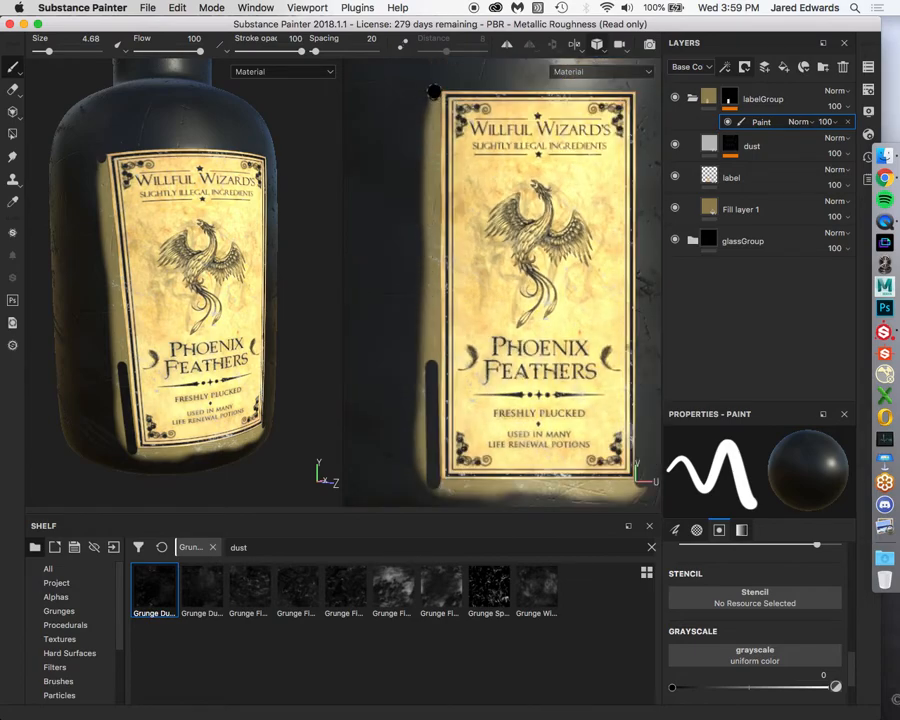
key("ctrl+z")
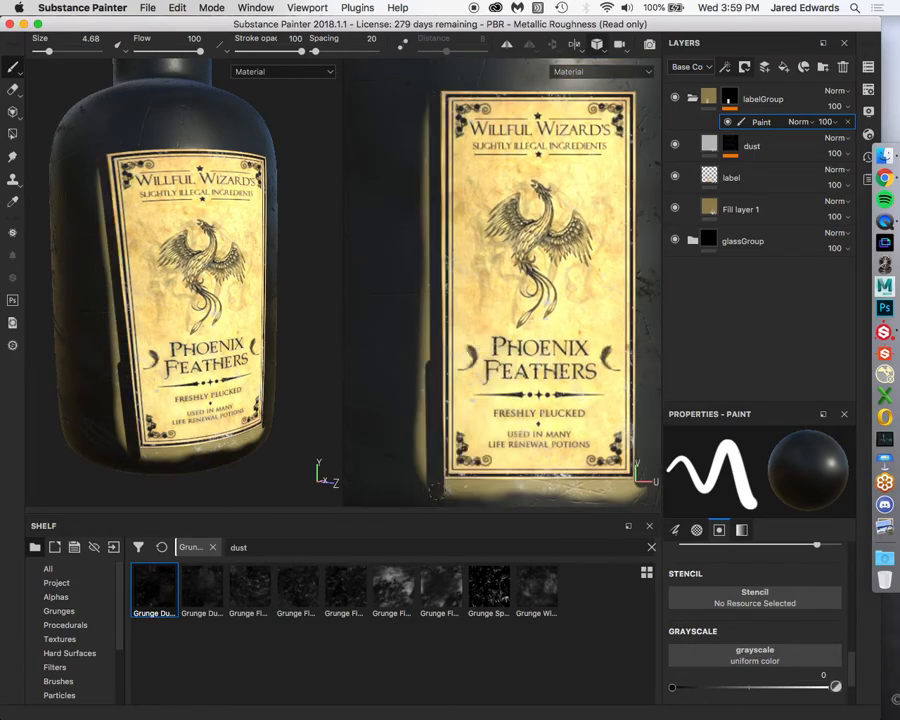
mouse_move(417, 92)
left_mouse_down()
mouse_move(422, 226)
mouse_move(429, 138)
mouse_move(416, 206)
mouse_move(421, 388)
left_mouse_up()
Round off the label's lower-left corner by painting black diagonally across it in the mask
mouse_move(415, 413)
right_mouse_down("alt")
mouse_move(404, 241)
mouse_move(433, 371)
mouse_move(418, 266)
right_mouse_up("alt")
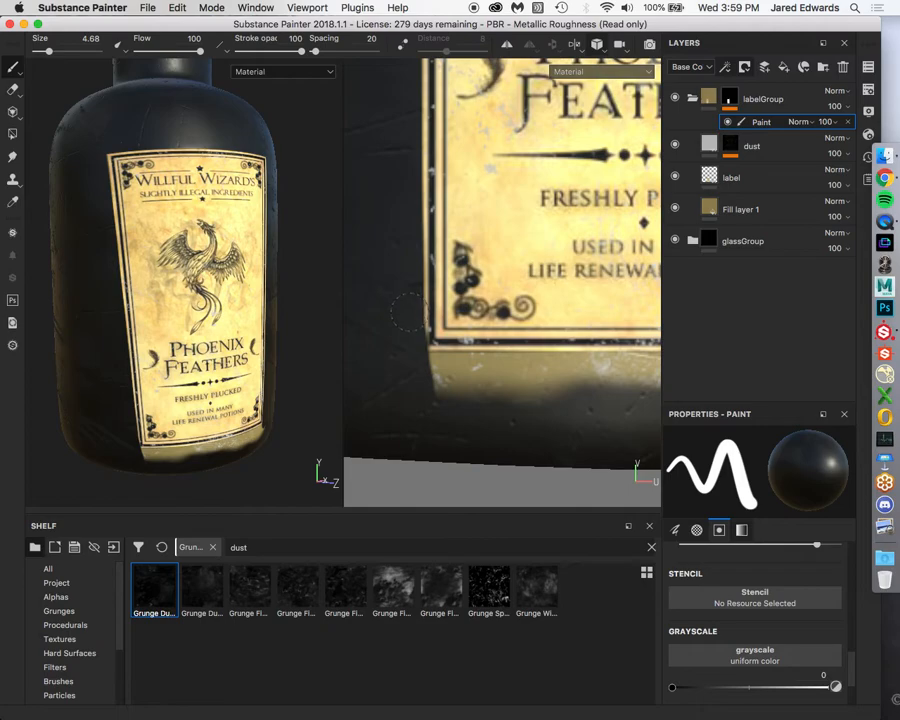
mouse_move(409, 312)
left_mouse_down()
mouse_move(409, 325)
mouse_move(445, 357)
mouse_move(424, 338)
mouse_move(488, 366)
mouse_move(450, 335)
left_mouse_up()
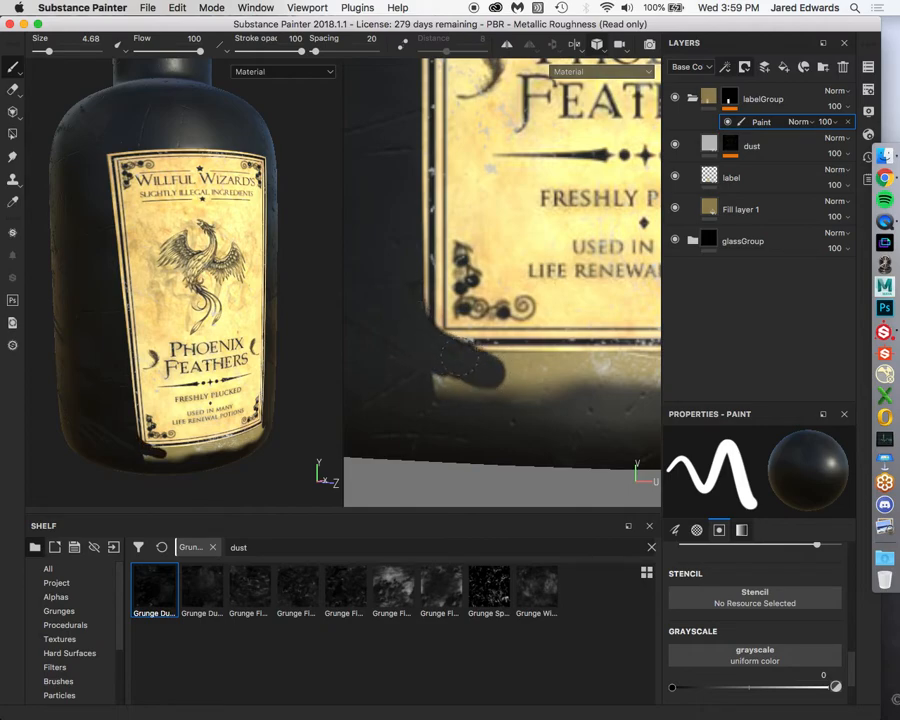
mouse_move(408, 268)
left_mouse_down()
mouse_move(428, 242)
mouse_move(430, 345)
mouse_move(428, 302)
mouse_move(460, 362)
left_mouse_up()
Paint a straight black stroke along the label's bottom edge and clear the leftover paper color below it
right_click_drag(620, 370, 473, 347, "alt")
middle_click_drag(559, 354, 454, 334, "alt")
right_click_drag(436, 364, 452, 357, "alt")
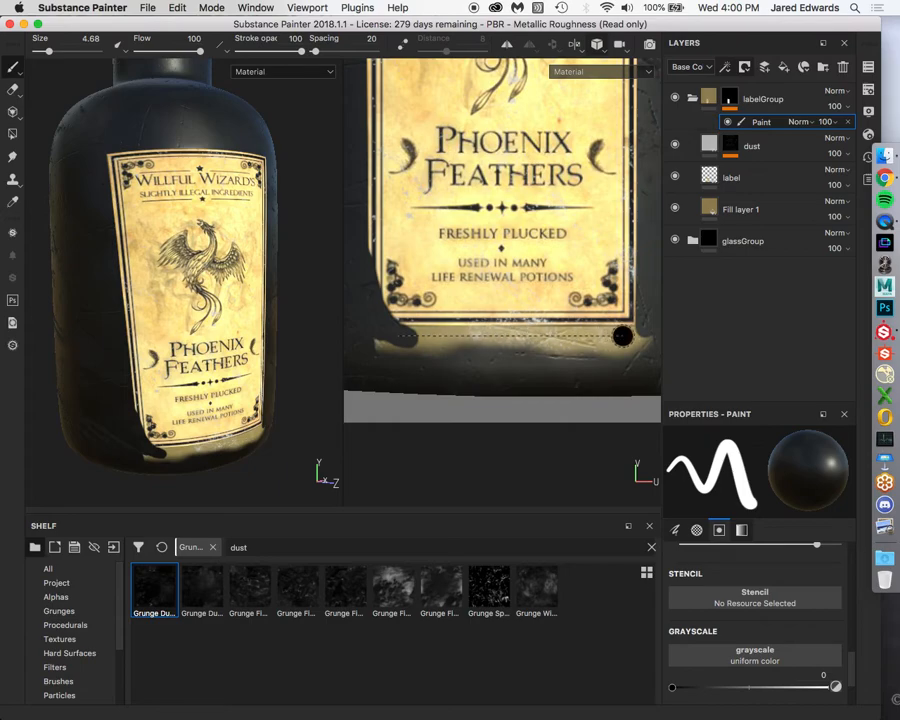
key("shift")
left_click(636, 337, "shift")
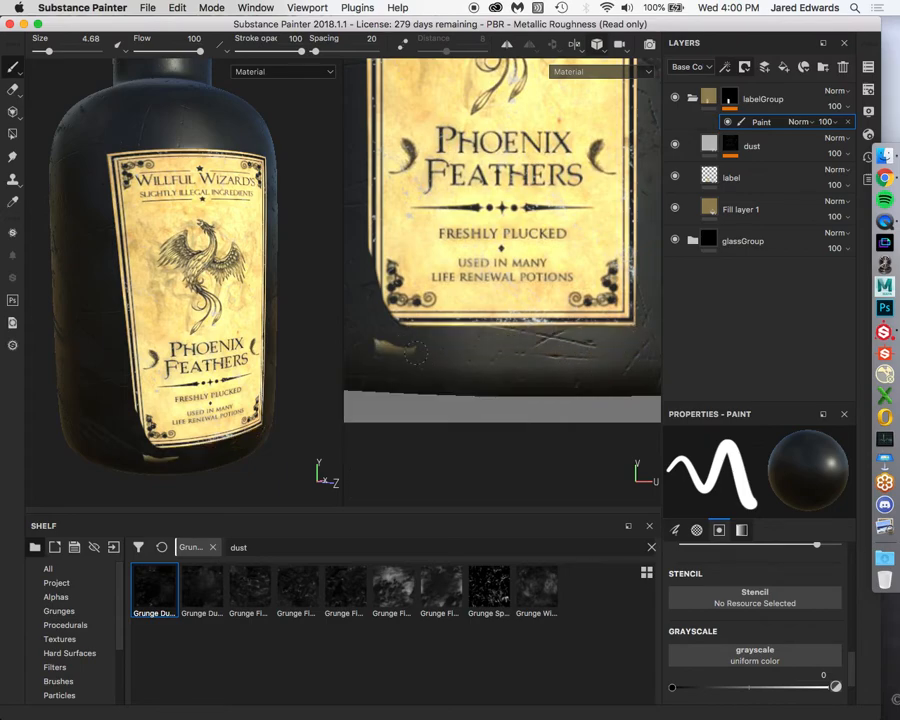
scroll(415, 300, "down", 5)
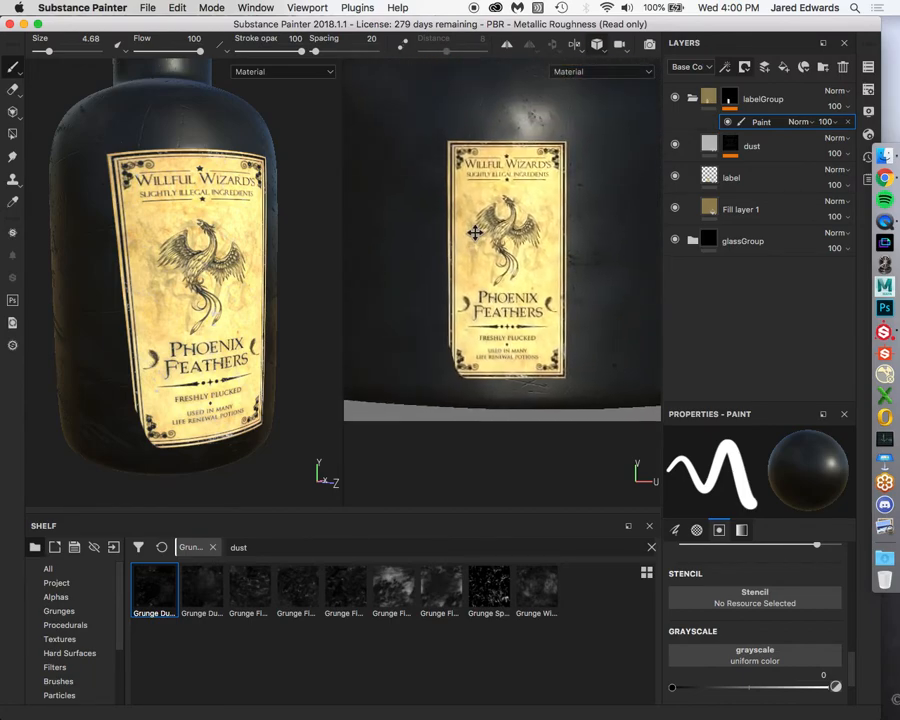
Display labelGroup's mask on its own to check the trimmed shape, and return to the material display by selecting the group's content
left_click(729, 100, "alt")
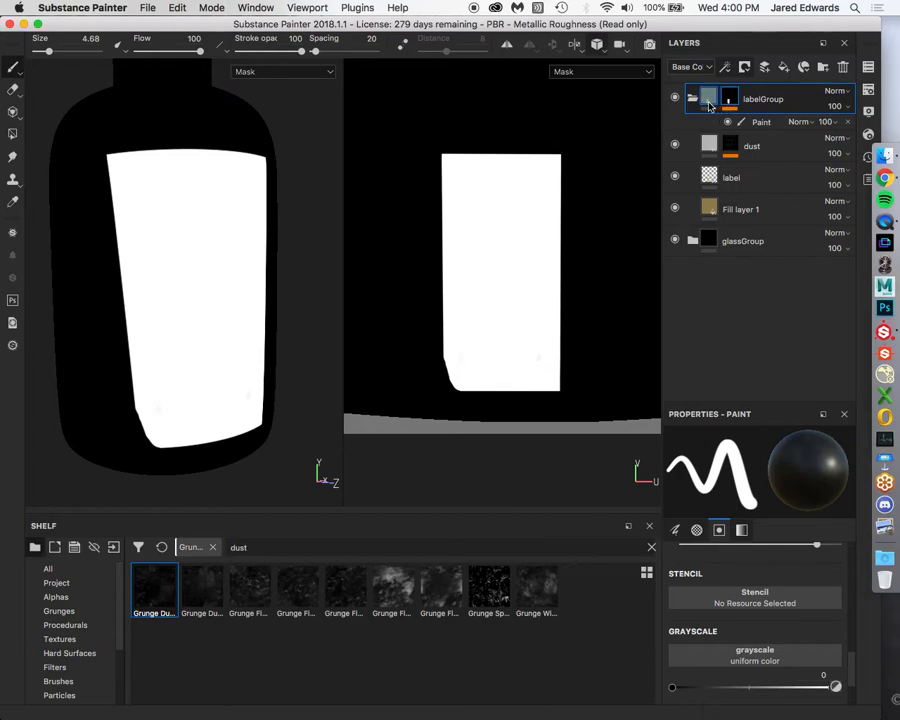
mouse_move(709, 106)
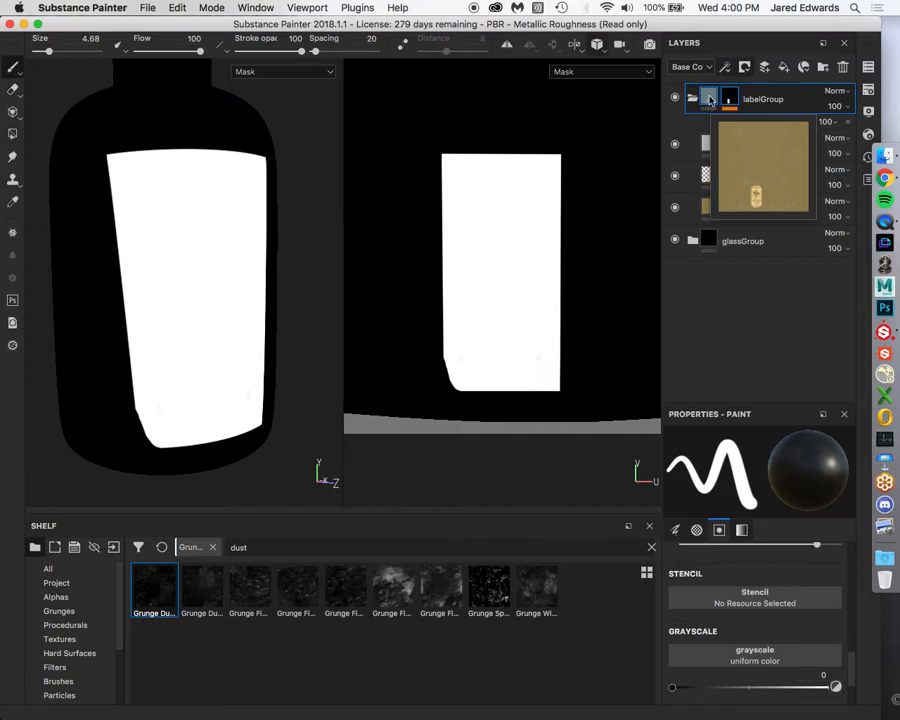
left_click(709, 100)
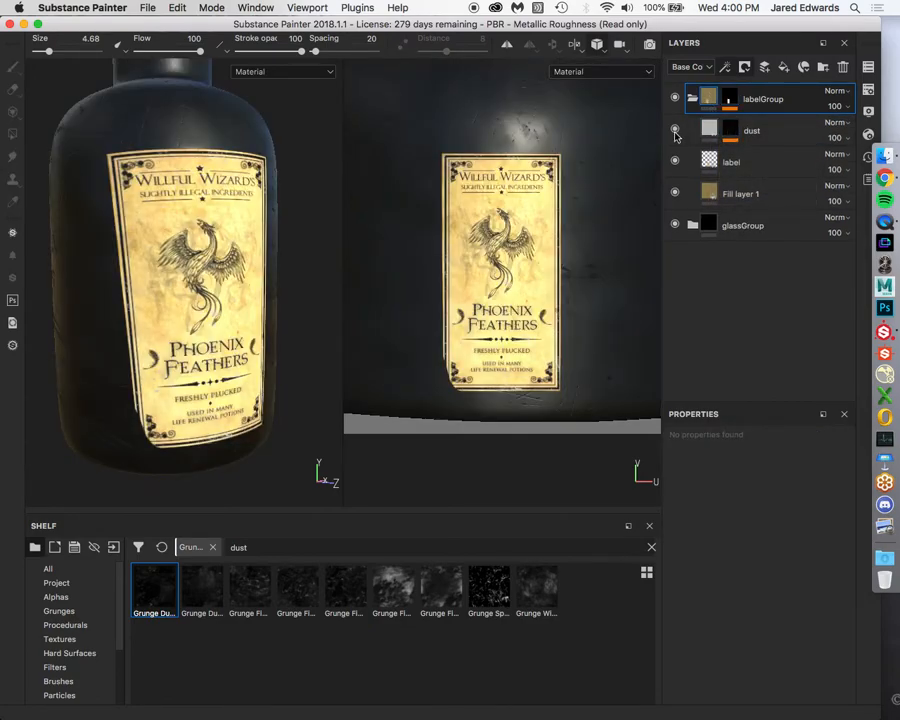
Disable labelGroup's mask, toggle the dust layer's visibility to compare its effect across the bottle, and re-enable the mask
left_click_drag(112, 121, 172, 268, "alt")
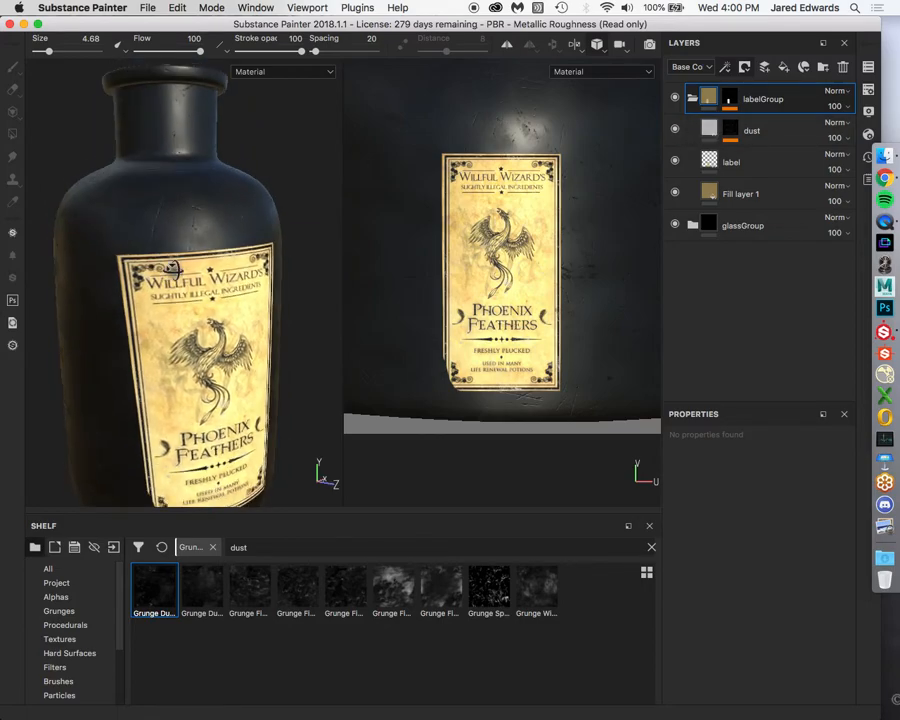
left_click(729, 99, "shift")
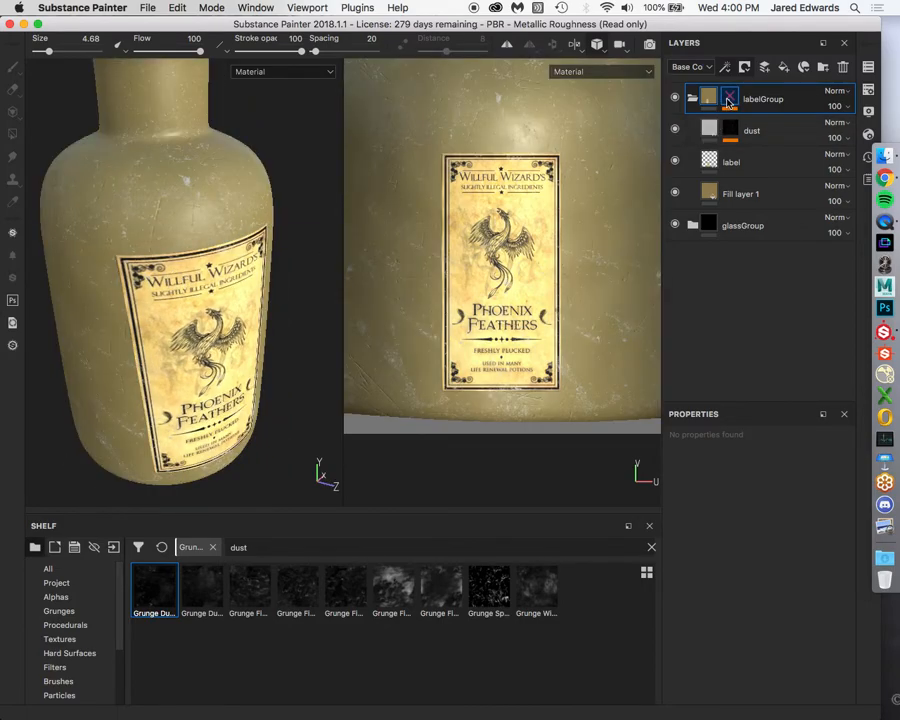
left_click(676, 130)
left_click(676, 130)
left_click(676, 130)
left_click(676, 130)
left_click(676, 130)
left_click(676, 130)
left_click(676, 130)
left_click(676, 130)
left_click(676, 130)
left_click(676, 130)
left_click(676, 130)
left_click(729, 101, "shift")
Select the dust layer's mask and labelGroup's mask in turn to examine the effects stacked under each
left_click_drag(271, 173, 281, 199, "alt")
scroll(281, 199, "up", 3)
left_click(730, 130)
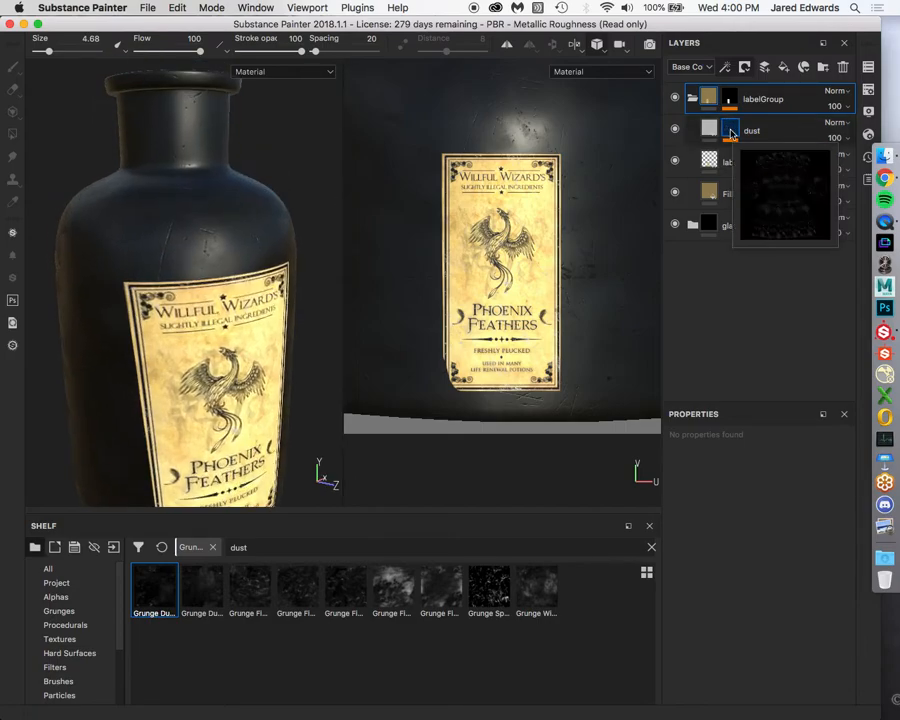
left_click(731, 134)
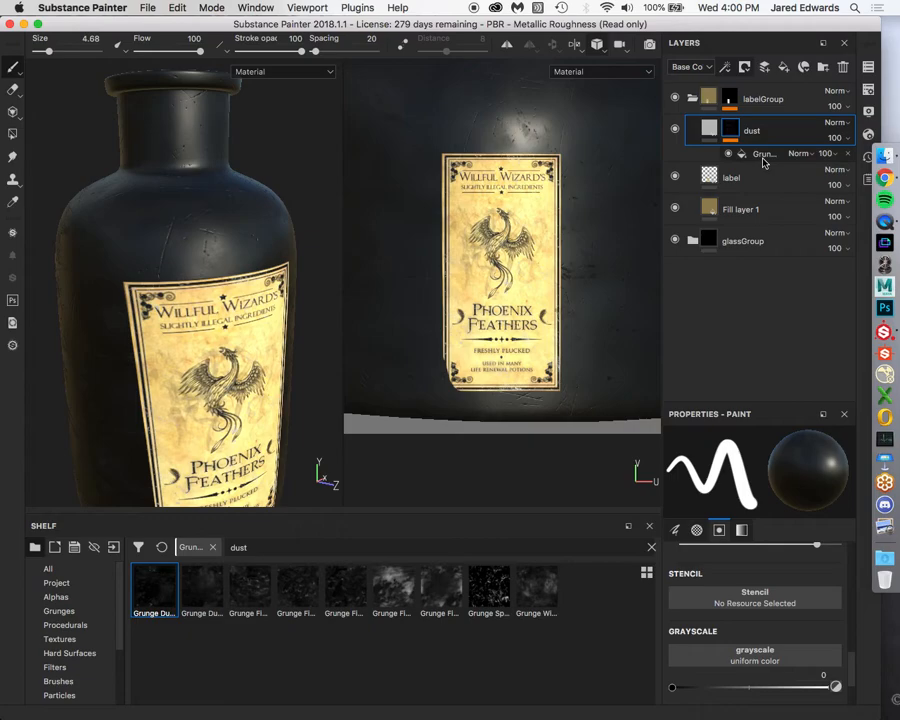
left_click(730, 98)
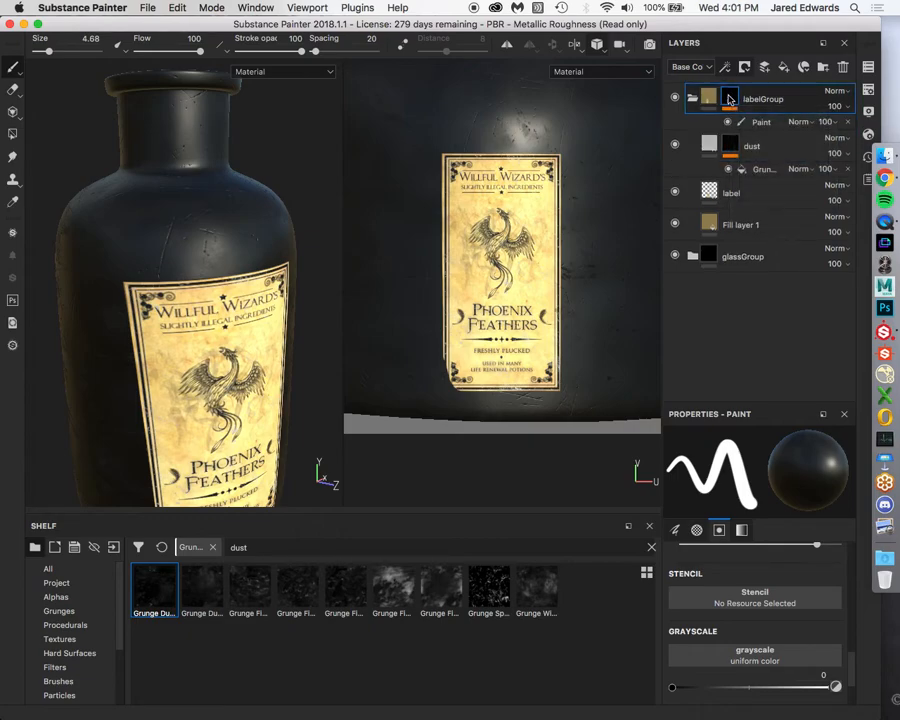
left_click(731, 145)
left_click(731, 147)
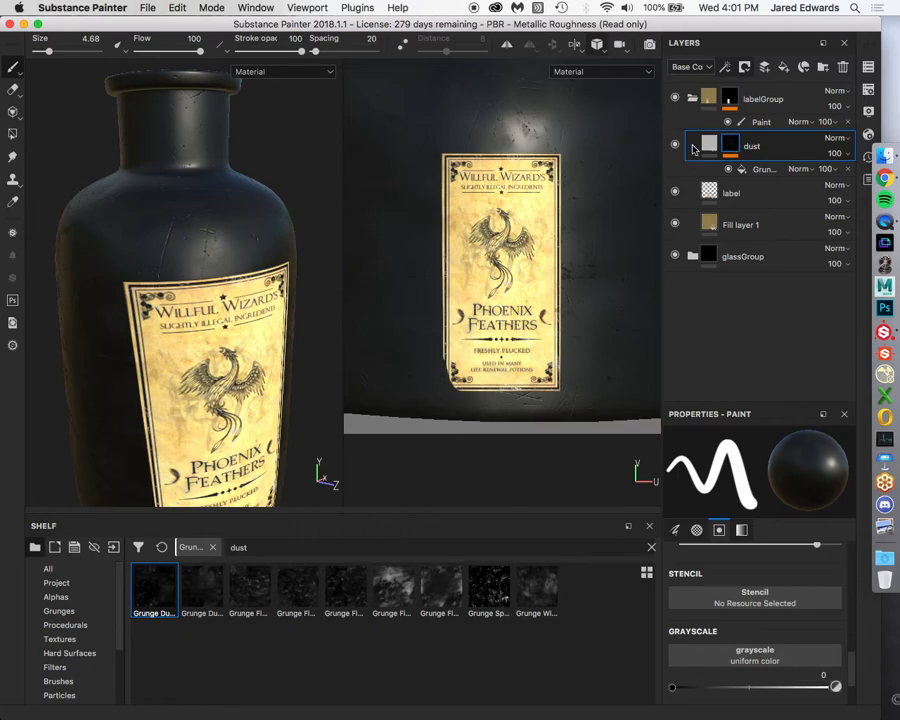
With labelGroup's mask disabled, display the dust mask on its own, and return to the material display with labelGroup's mask enabled
left_click(731, 101, "shift")
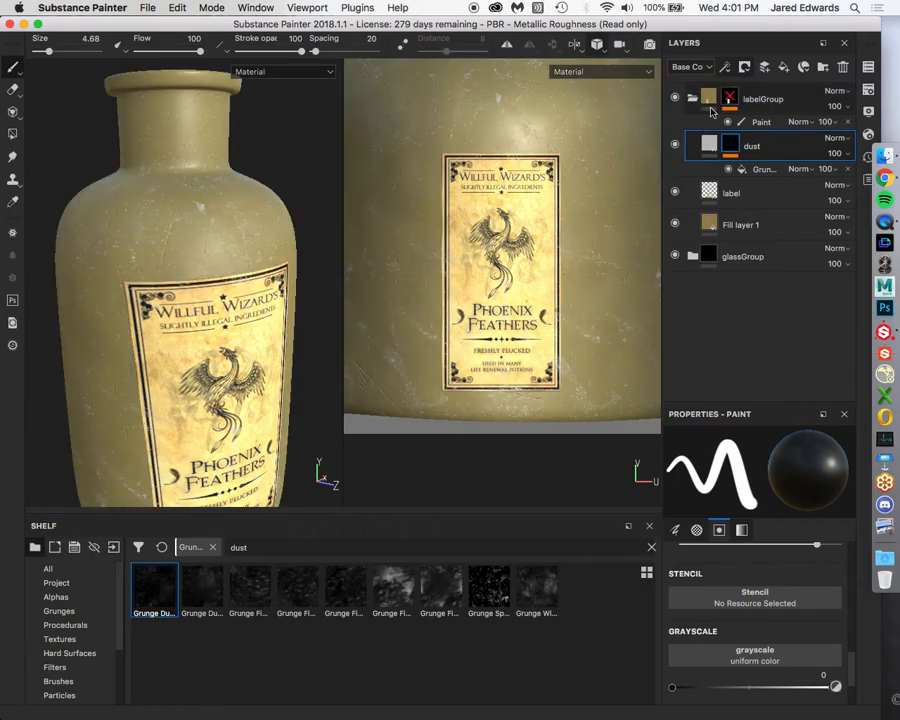
left_click(675, 146)
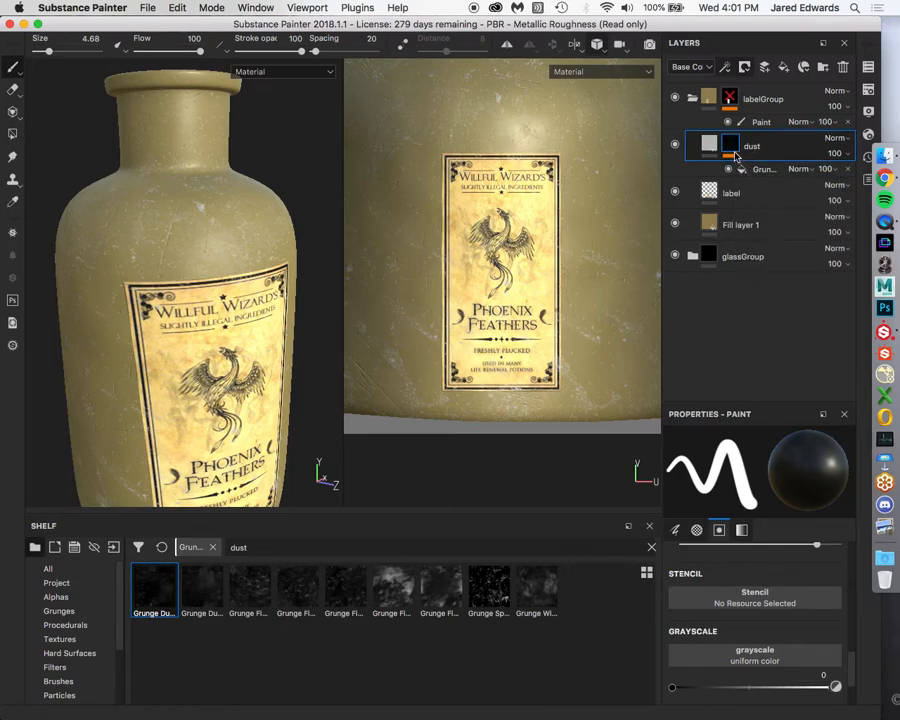
left_click(732, 146, "alt")
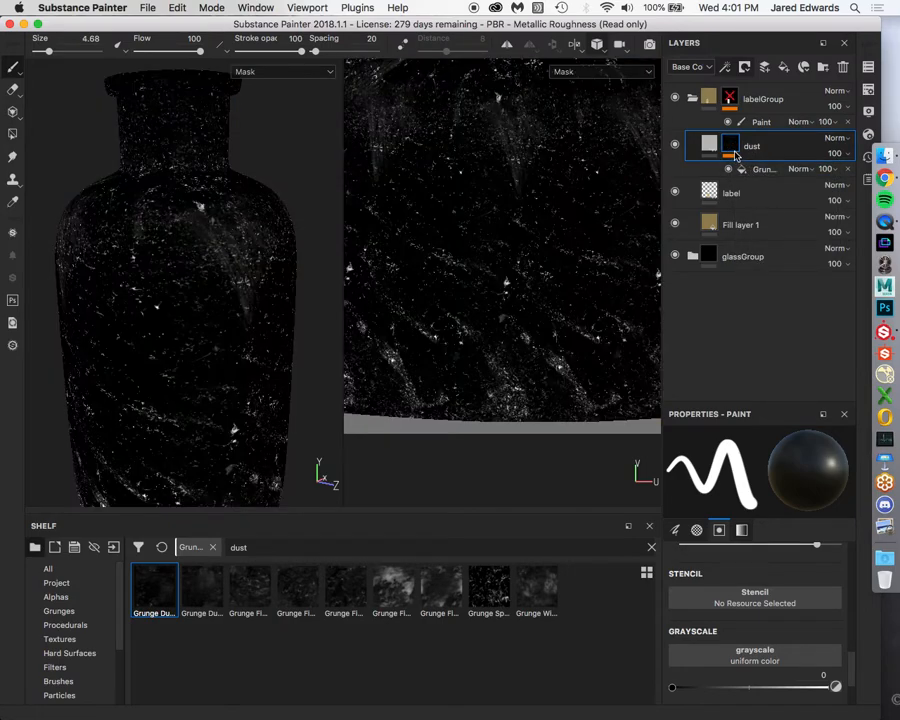
left_click(729, 100)
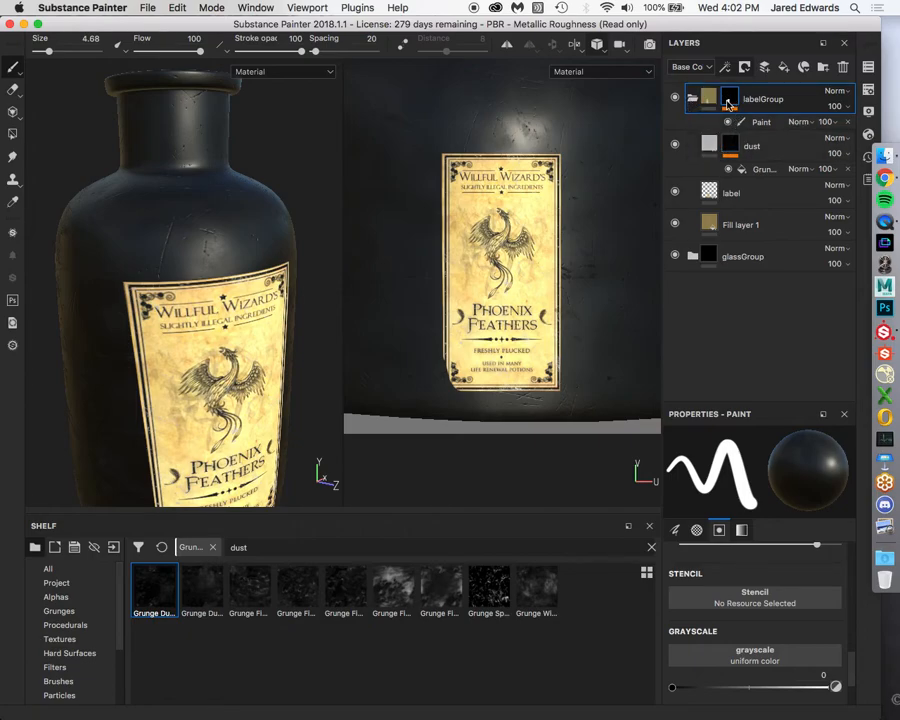
Select the dust mask's grunge fill and labelGroup's mask in turn to compare their contents
left_click(763, 169)
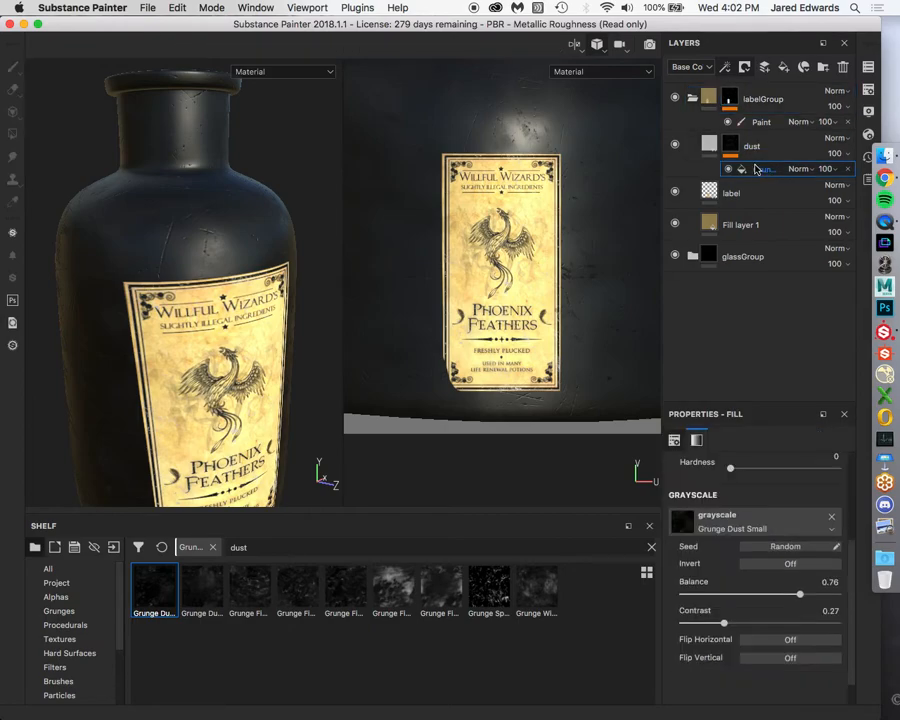
left_click(732, 146)
left_click(745, 169)
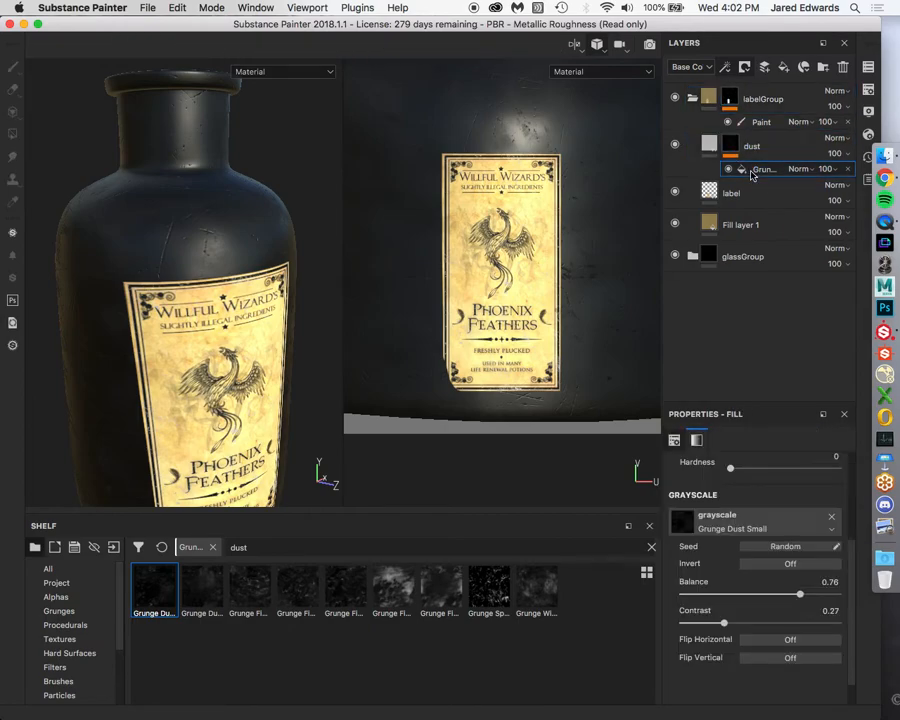
left_click(734, 99)
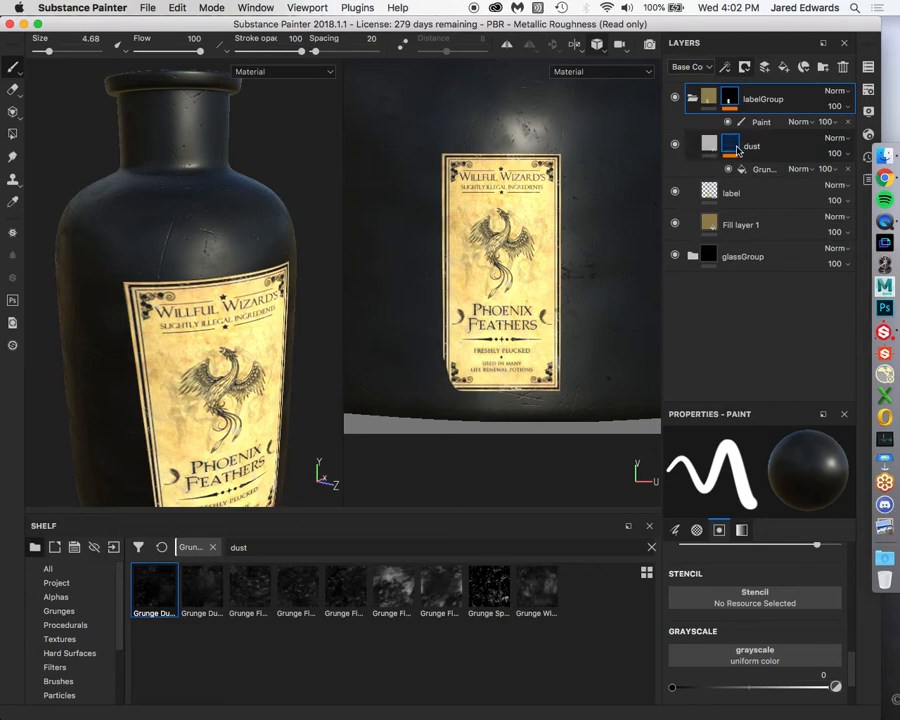
left_click(736, 148)
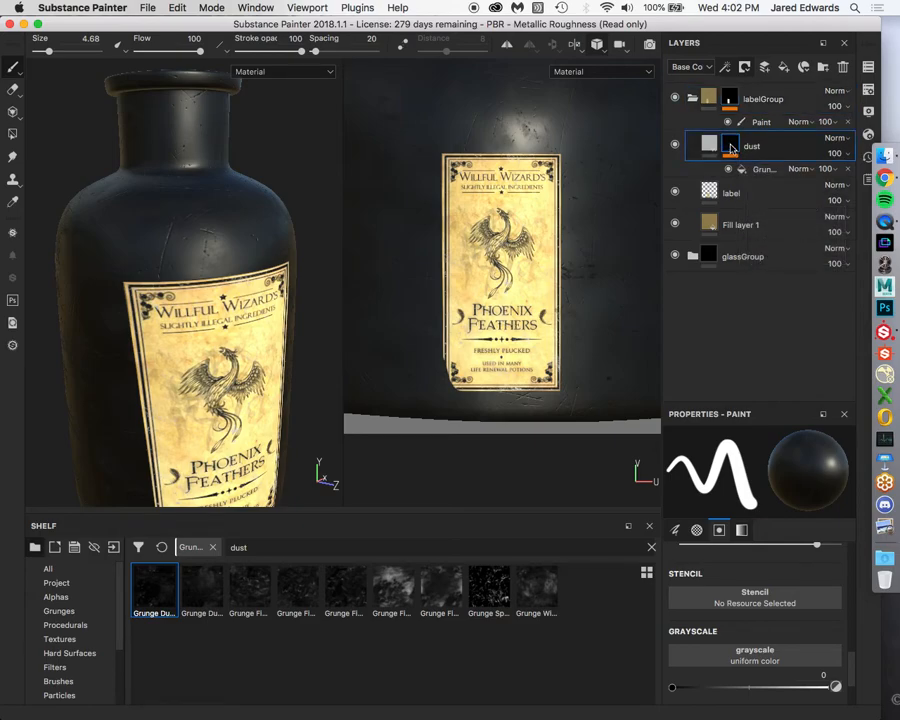
Try pasting a copy of the dust layer's mask into labelGroup's mask, and undo the paste
left_click(744, 168)
right_click(742, 170)
left_click(732, 150)
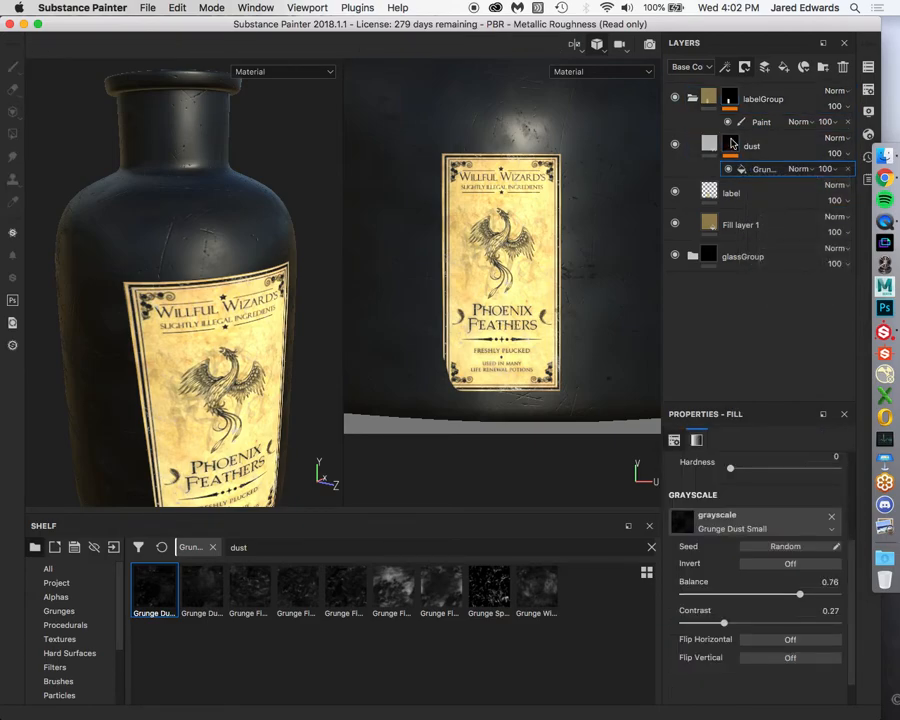
left_click(731, 149)
right_click(730, 149)
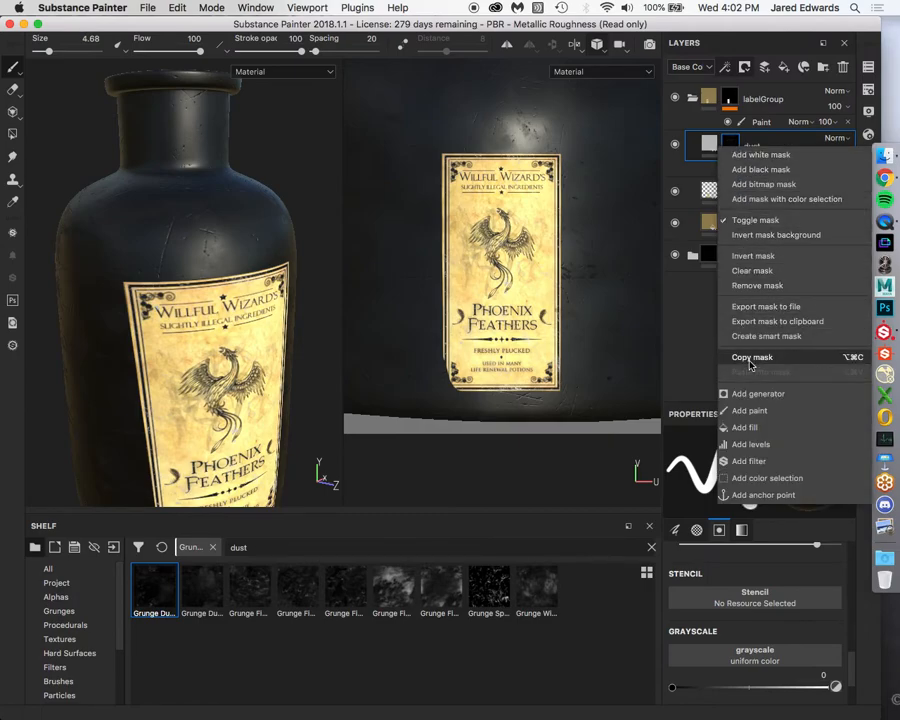
left_click(750, 358)
left_click(730, 102)
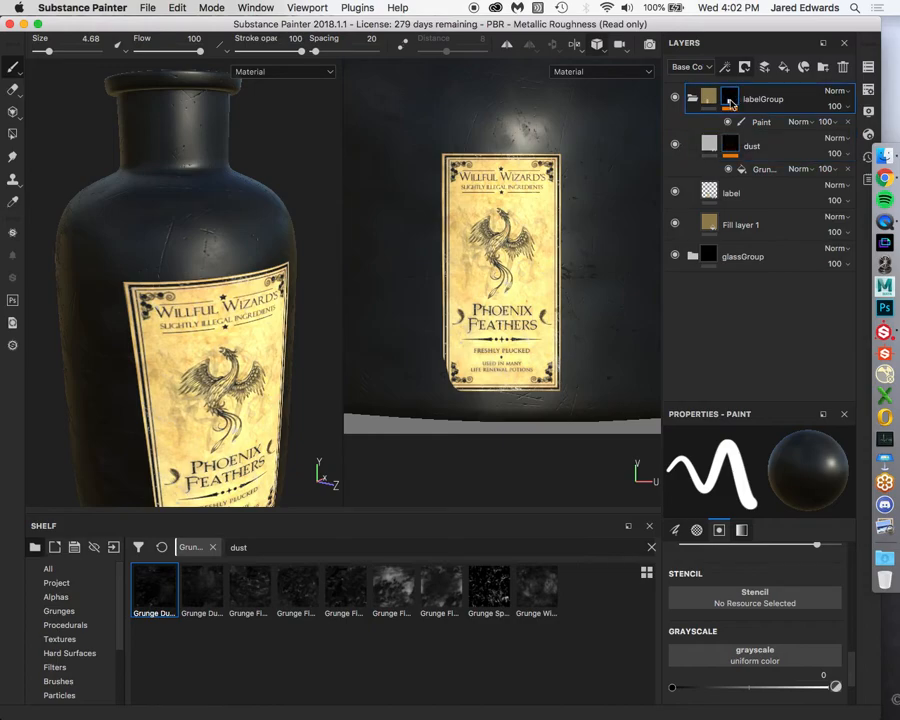
right_click(730, 102)
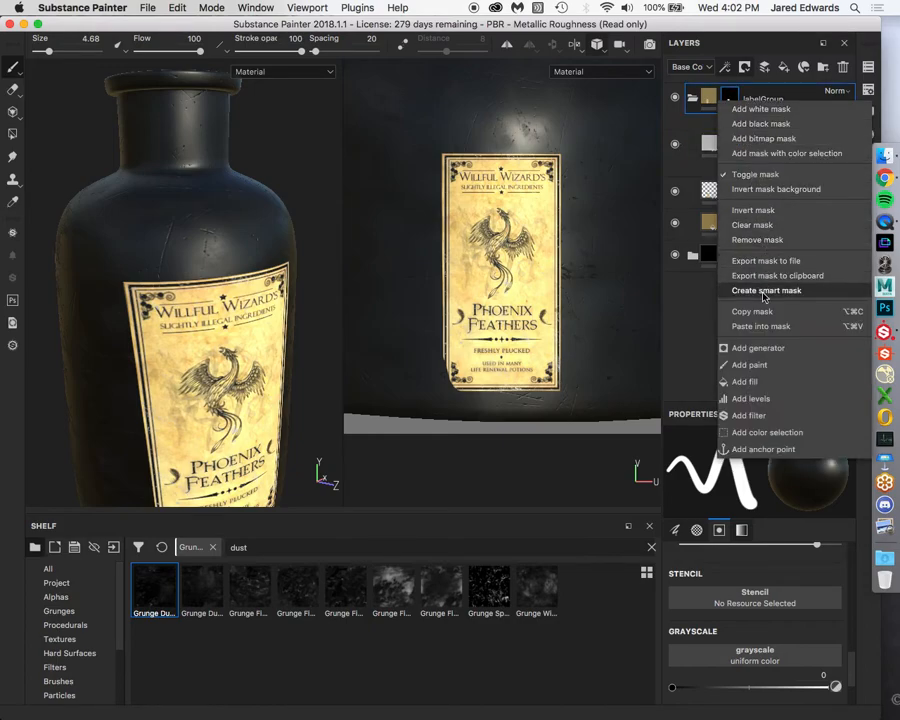
left_click(765, 326)
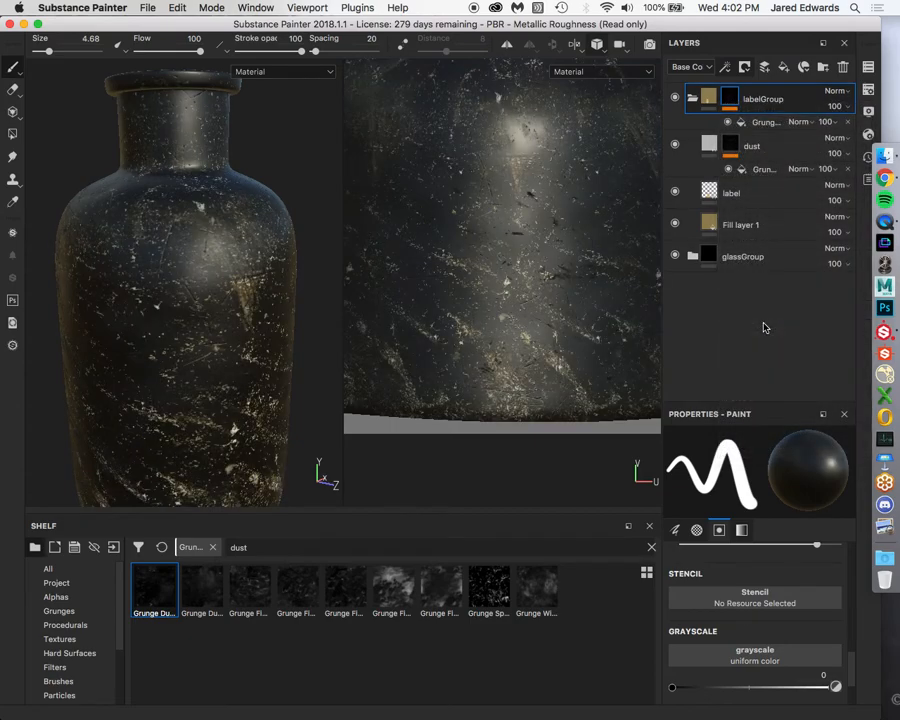
key("ctrl+z")
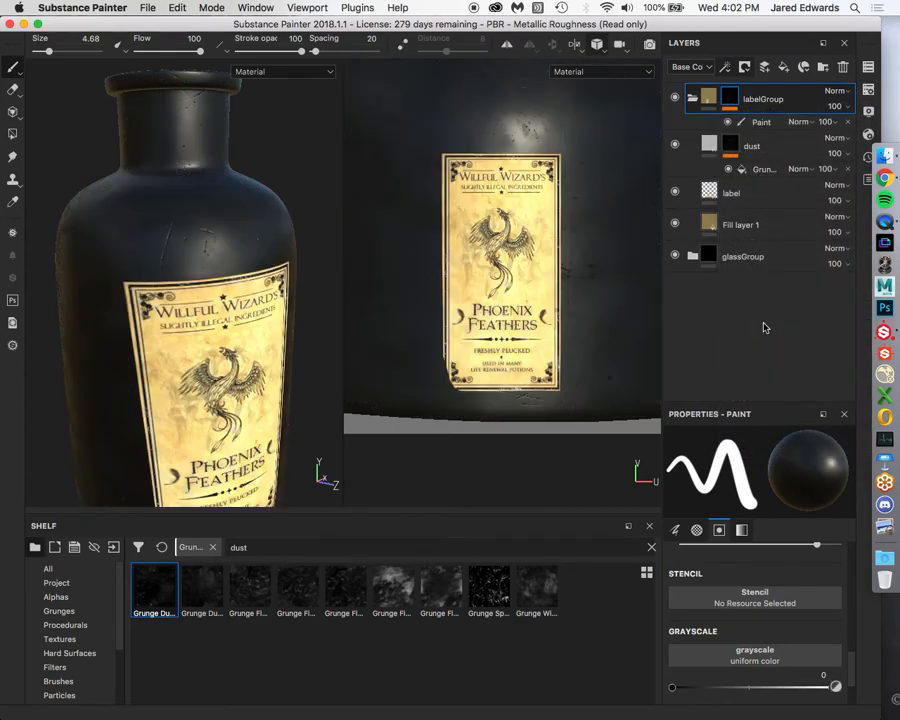
Try pasting the copied dust mask into labelGroup's mask with a fill effect added, undo the paste, and delete the fill effect
left_click(725, 68)
left_click(736, 120)
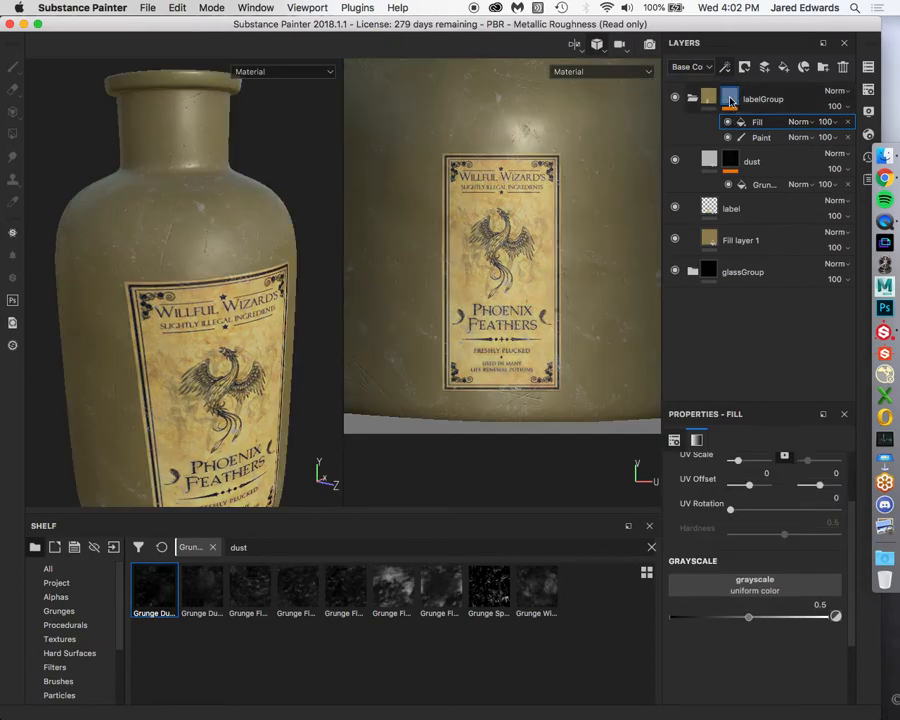
right_click(731, 100)
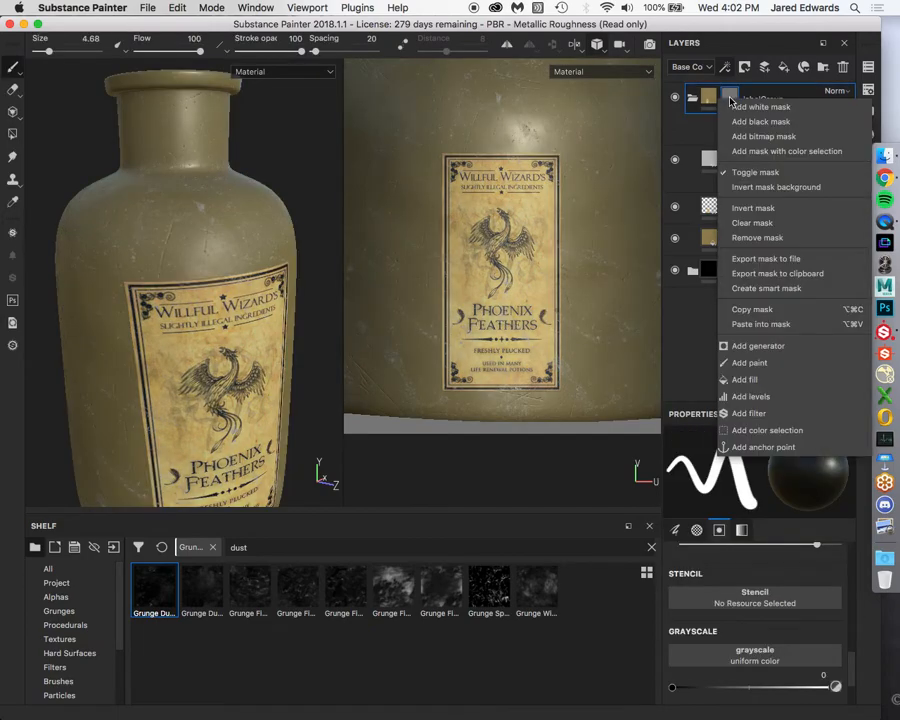
left_click(755, 323)
key("super+z")
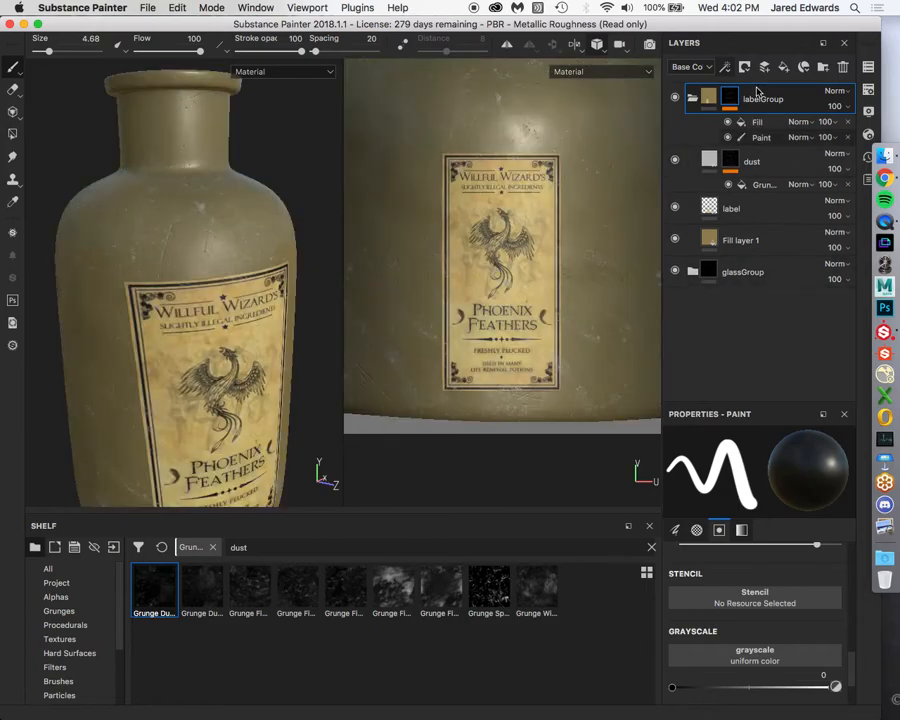
left_click(758, 122)
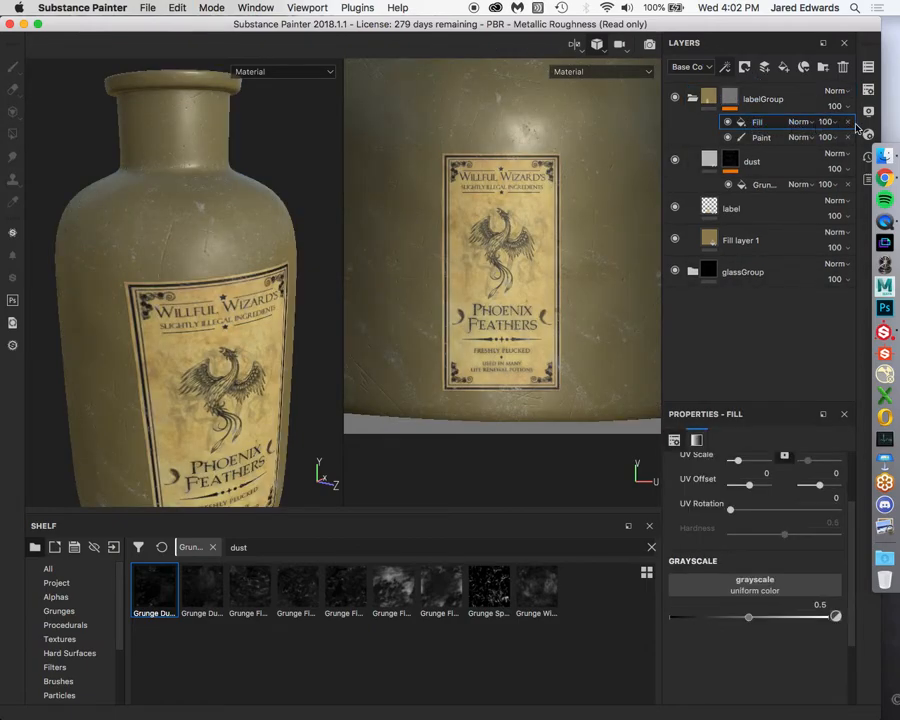
left_click(847, 122)
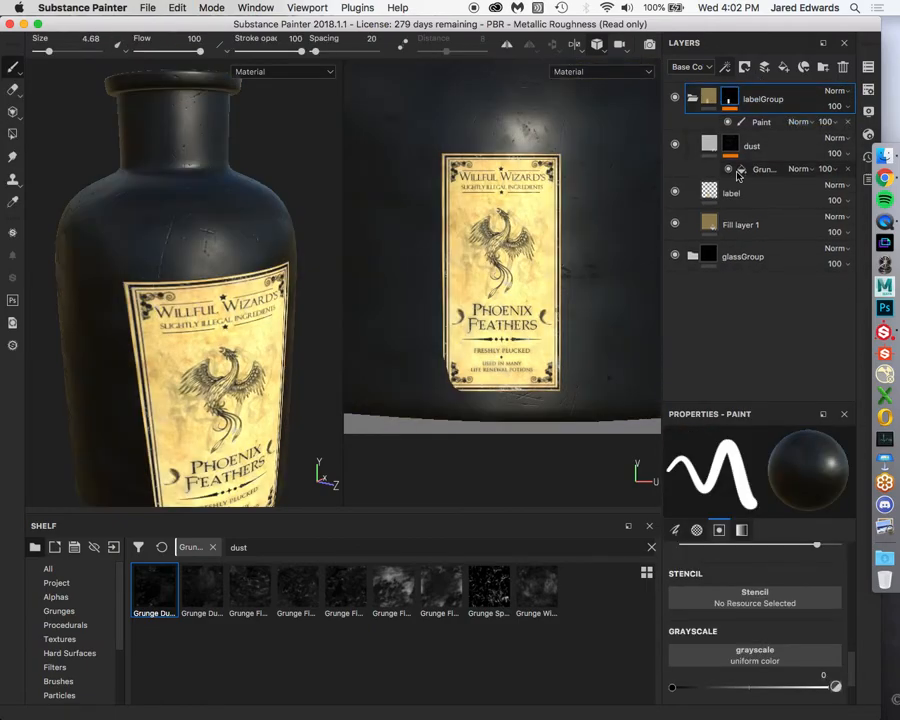
Disable the dust layer's mask and display labelGroup's mask on its own
left_click(758, 169)
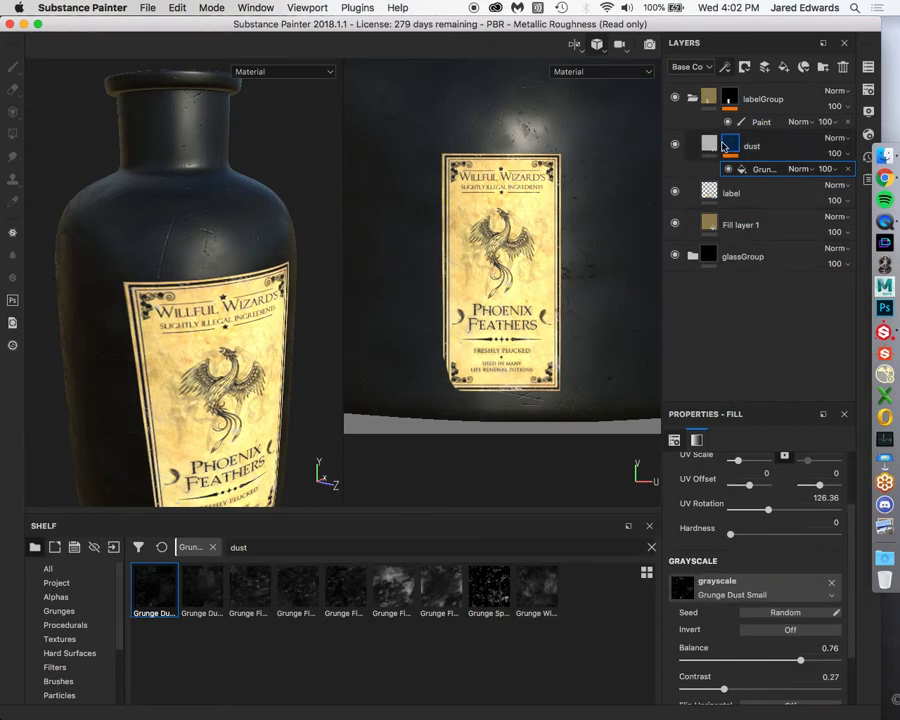
left_click(731, 145, "shift")
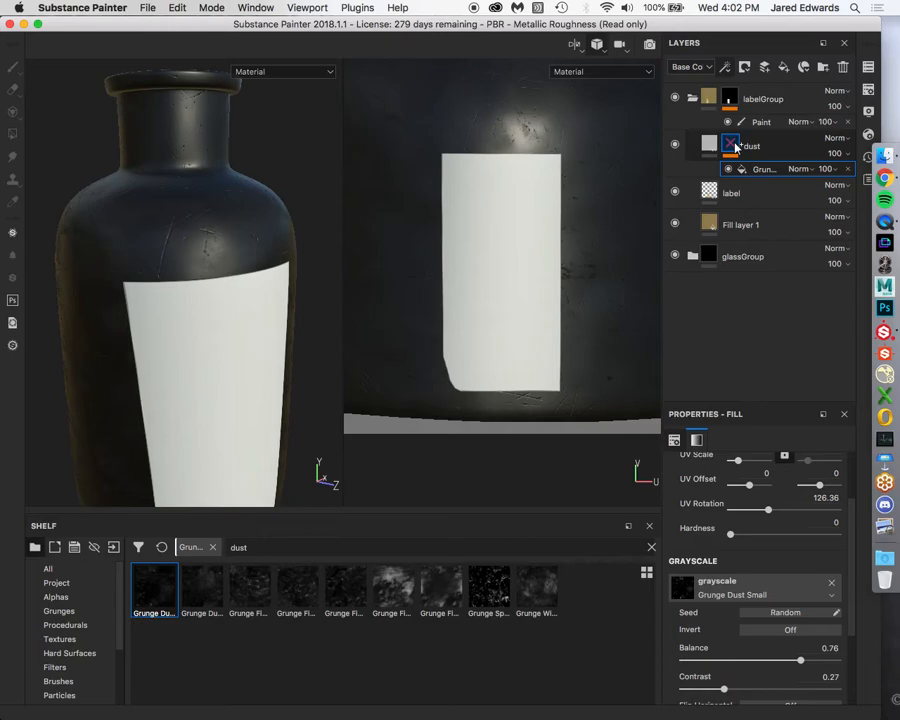
left_click(729, 99)
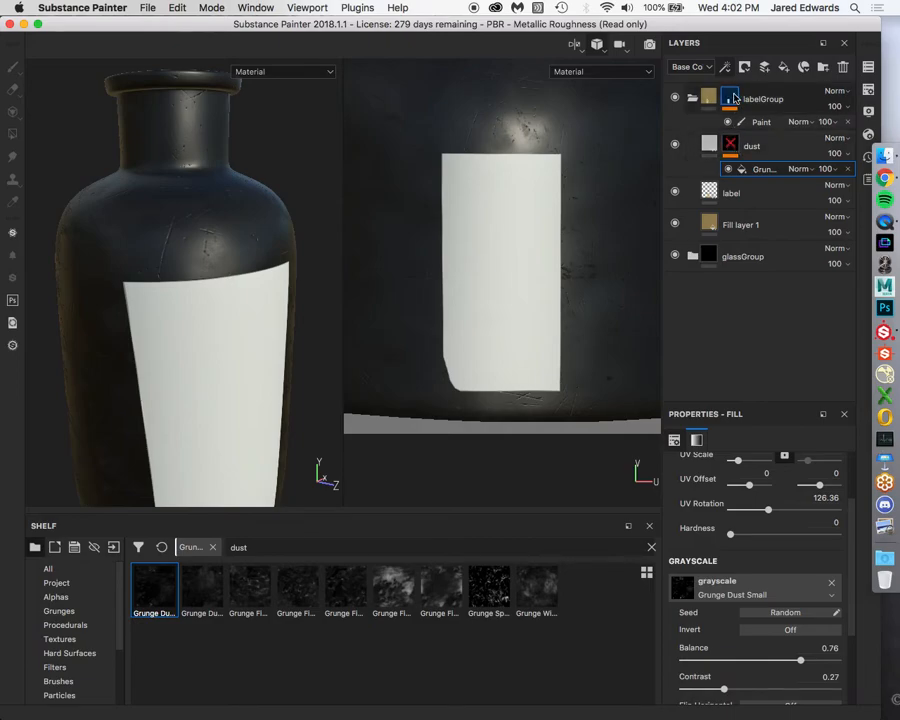
left_click(731, 101, "alt")
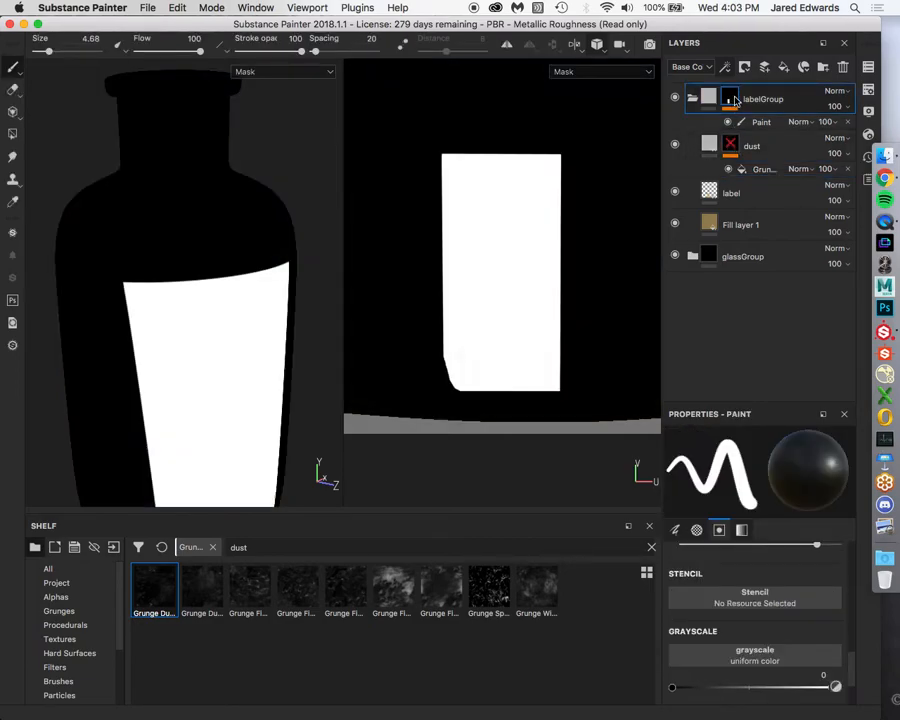
Add a fill effect above Paint in labelGroup's mask, assign Grunge Dust Small as its grayscale, and display the mask on its own
mouse_move(731, 101)
left_click(726, 67)
left_click(736, 119)
double_click(755, 123)
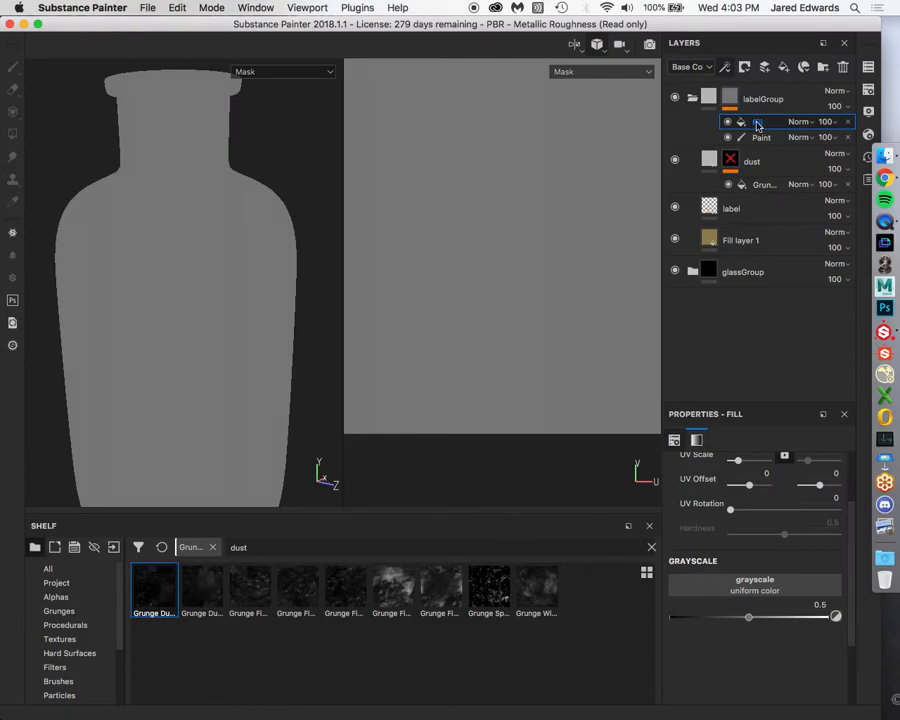
left_click(753, 186)
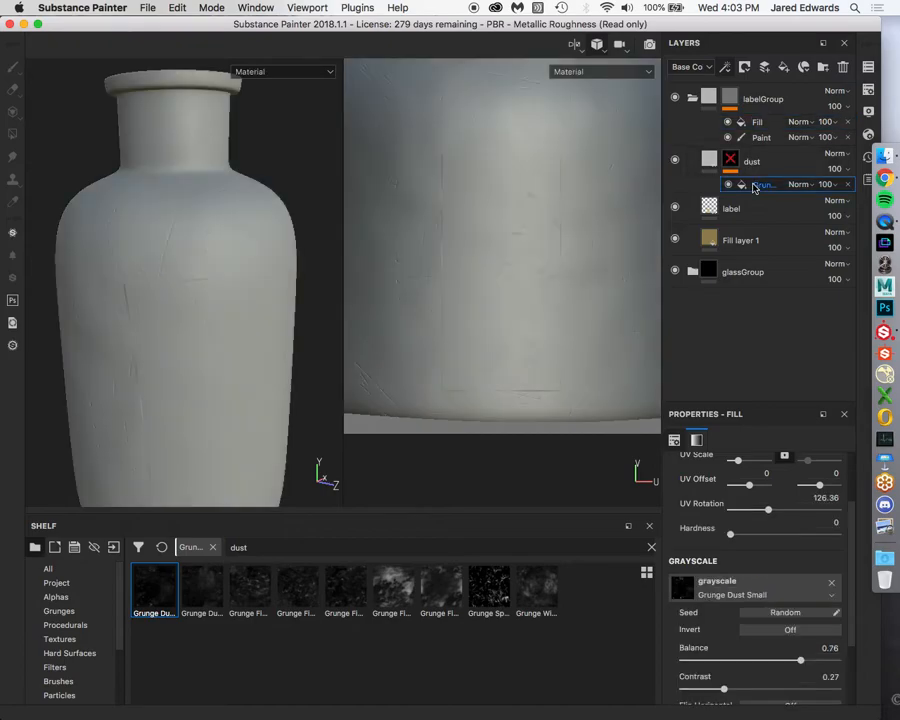
left_click(754, 121)
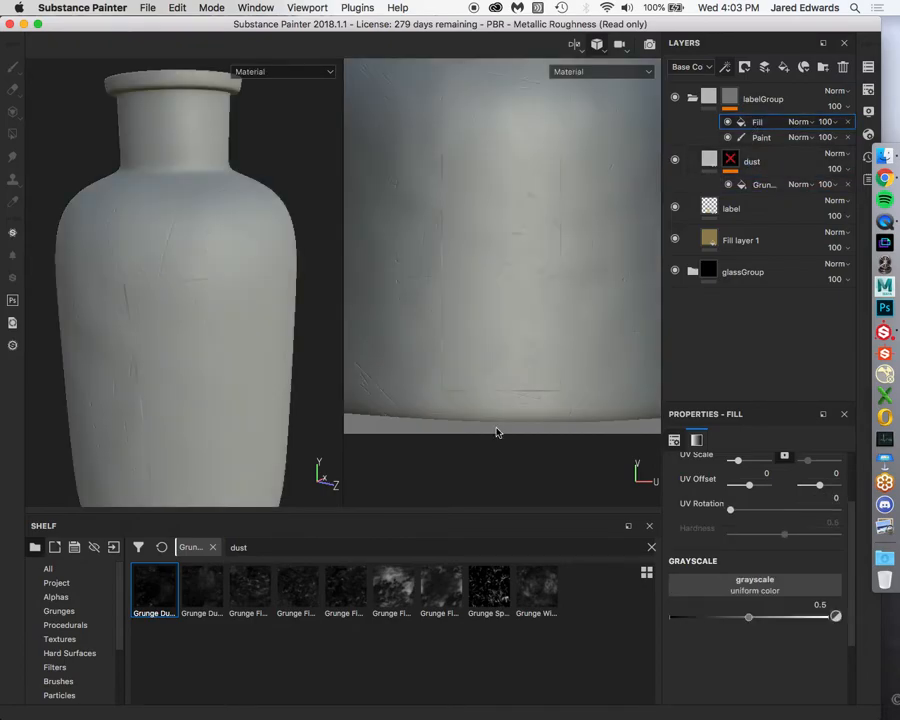
left_click_drag(152, 598, 755, 585)
left_click(729, 97)
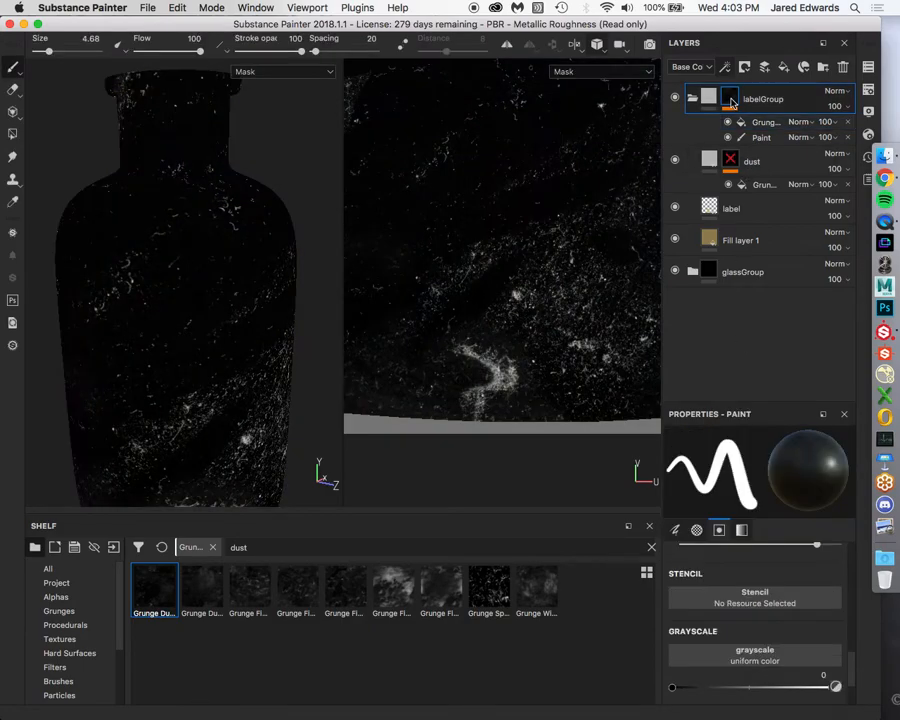
Set the UV rotation of the grunge fill in labelGroup's mask to 145.43
scroll(716, 610, "up", 10)
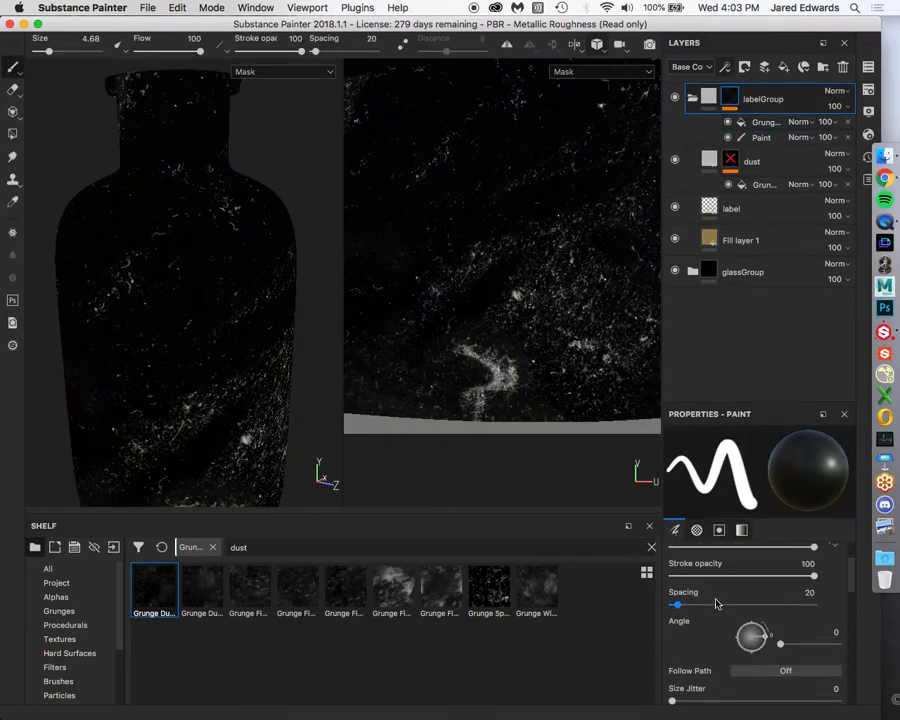
left_click(762, 121)
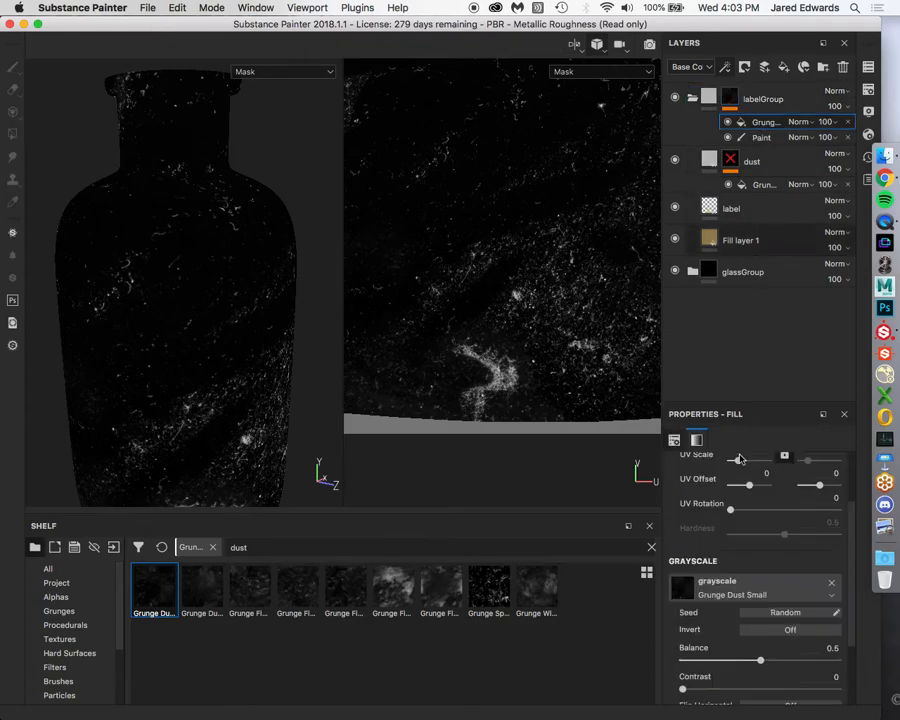
left_click_drag(731, 510, 772, 511)
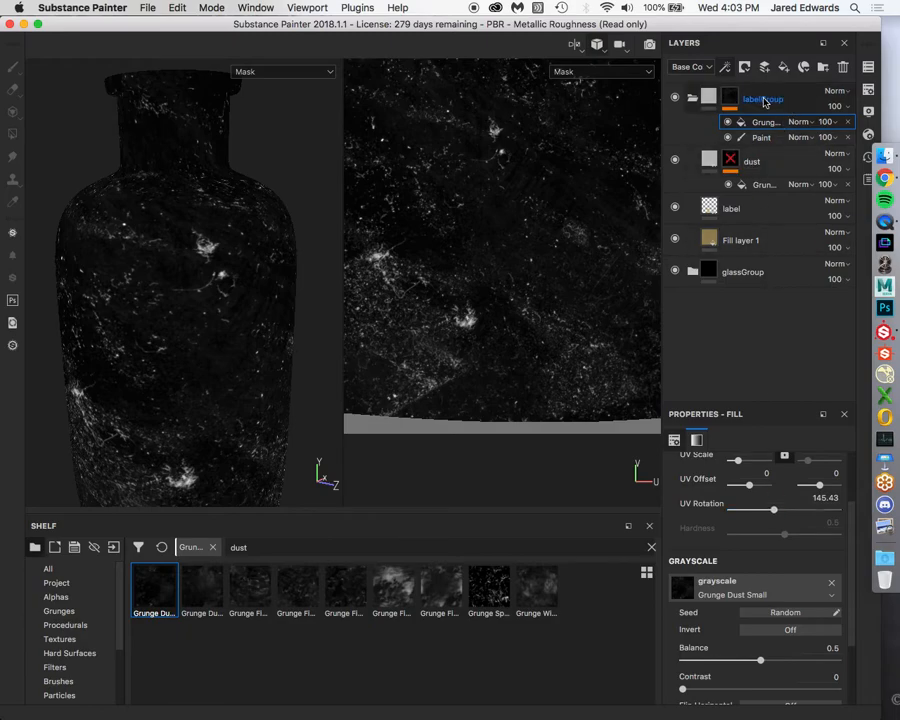
mouse_move(731, 100)
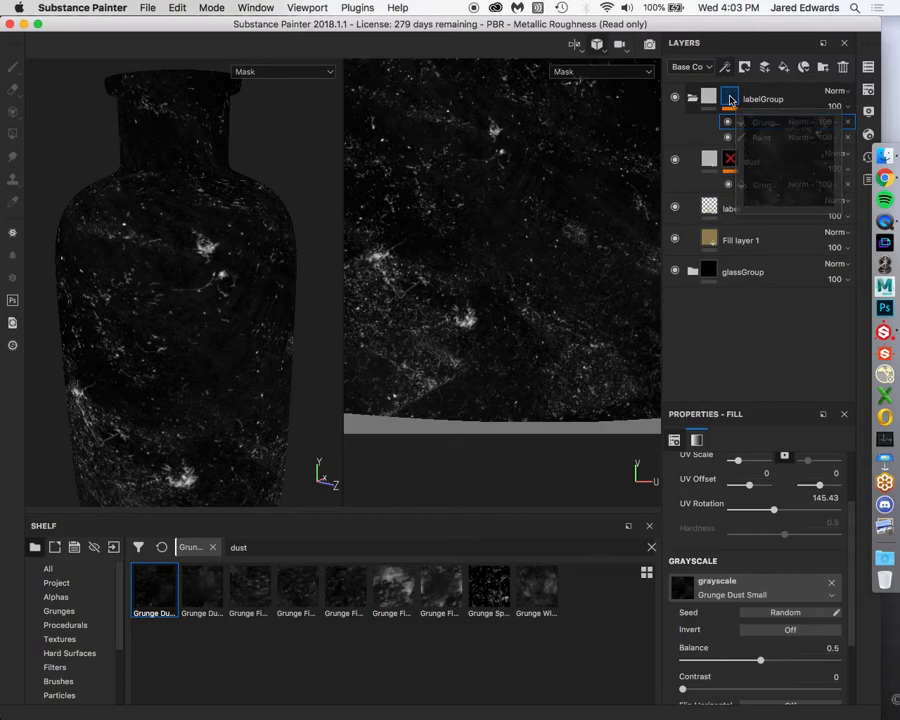
left_click(731, 100)
left_click(725, 66)
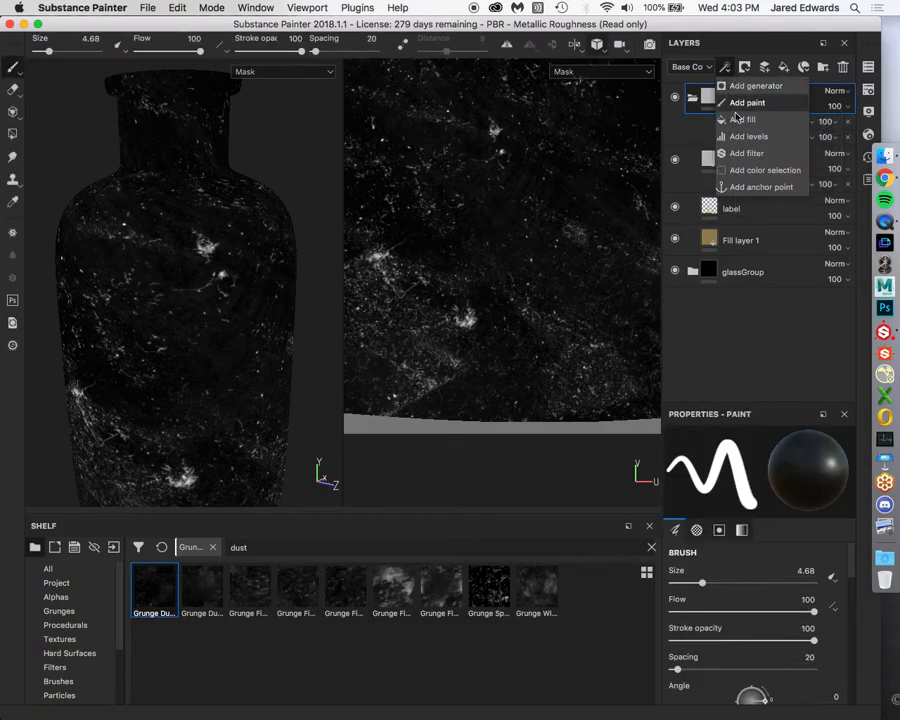
left_click(710, 354)
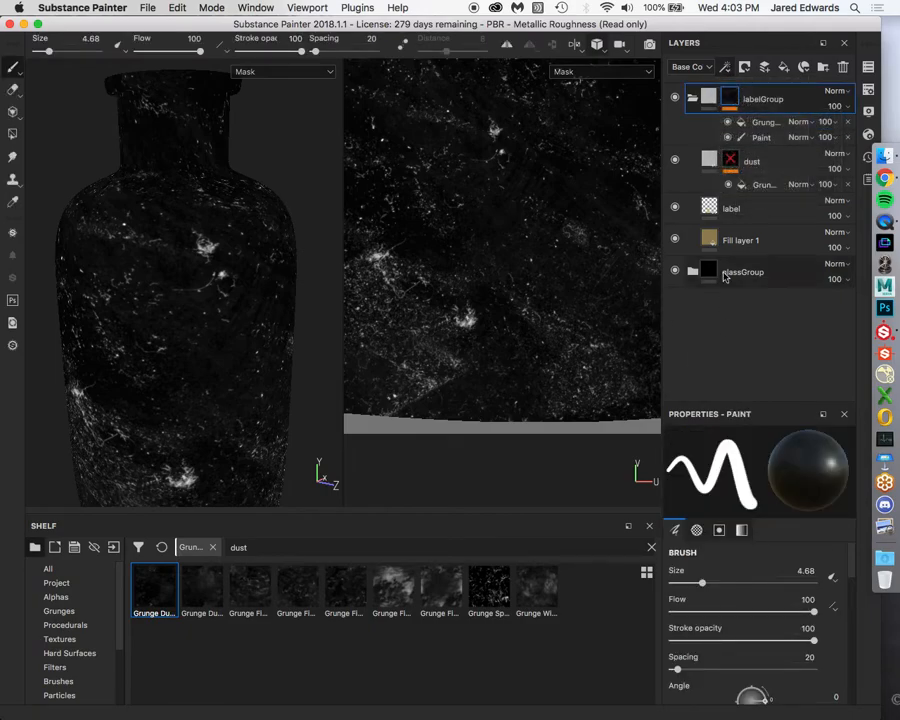
Set the blend mode of the Grunge Dust Small fill in labelGroup's mask to Lighten (Max) and inspect the combined mask on the bottle
left_click(763, 126)
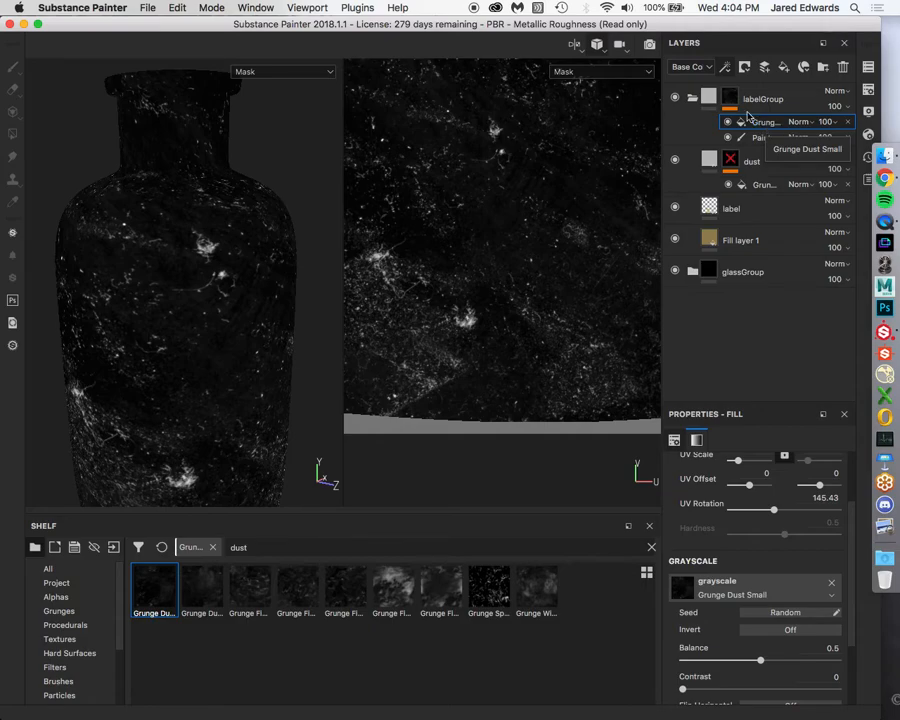
left_click(812, 124)
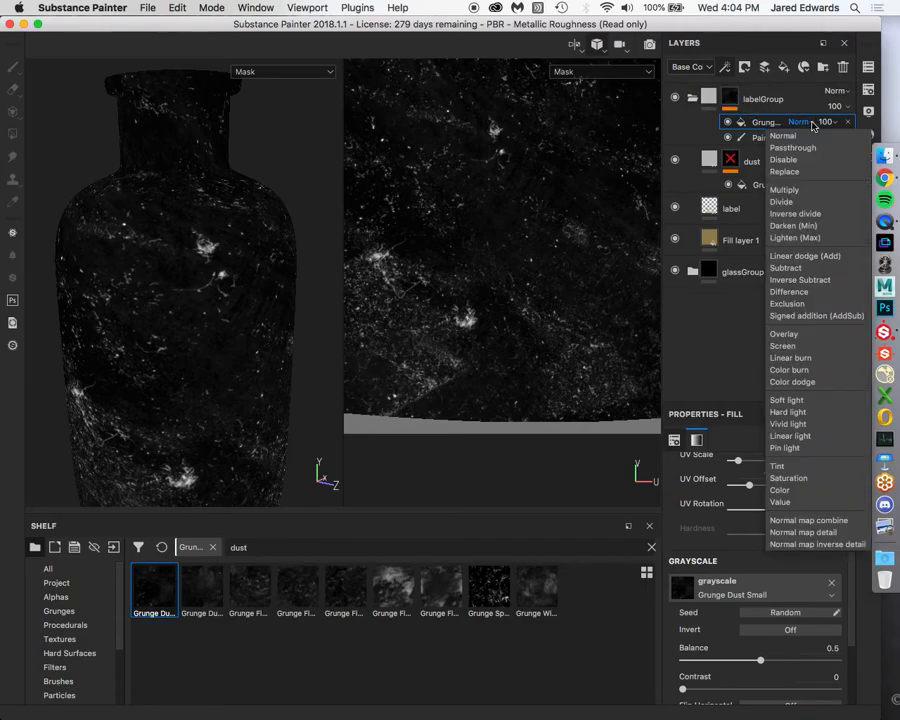
left_click(795, 237)
left_click_drag(229, 243, 227, 193, "alt")
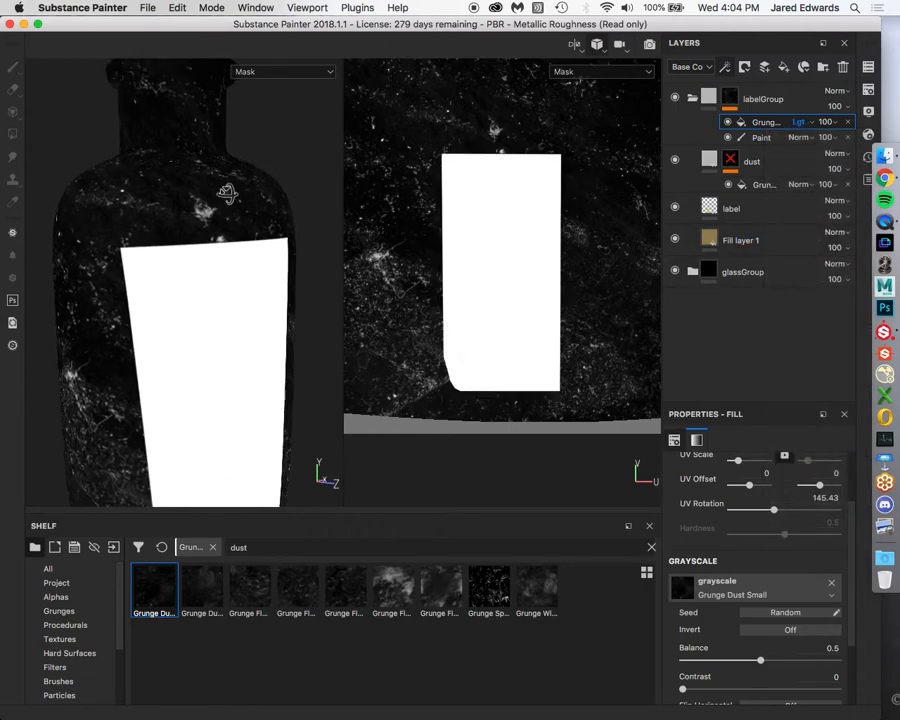
right_click_drag(227, 193, 175, 201, "alt")
middle_click_drag(175, 201, 170, 187, "alt")
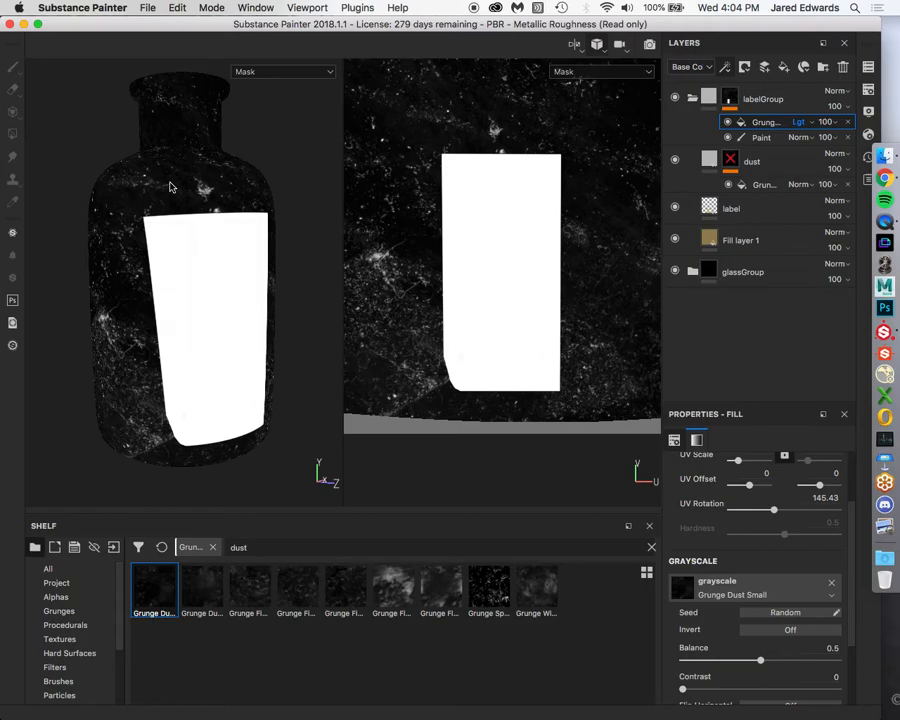
left_click(804, 122)
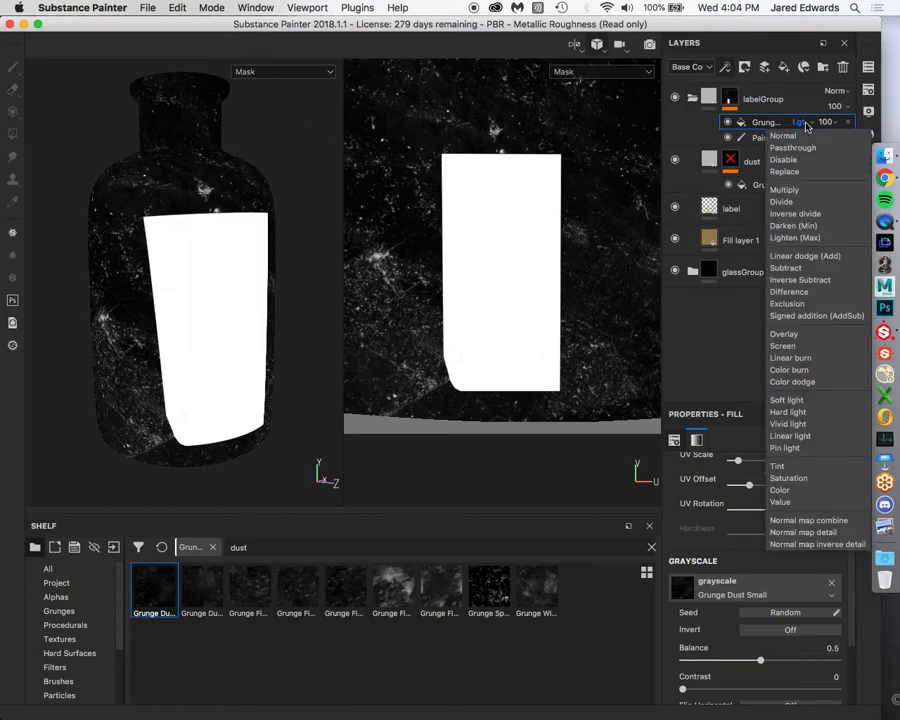
left_click(806, 123)
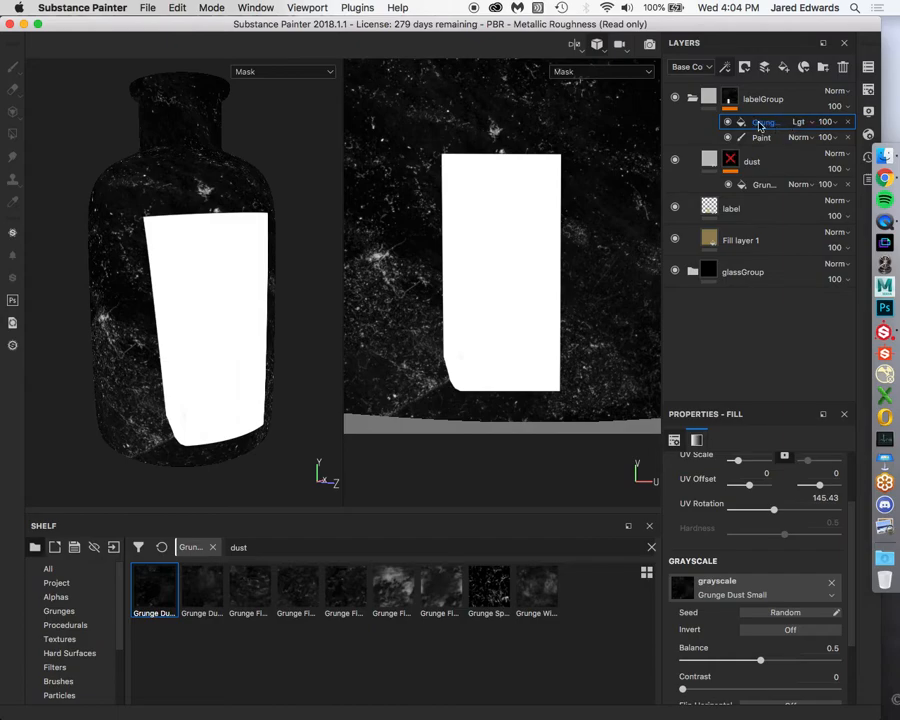
Return to the material display and re-enable the dust layer's mask so the label artwork shows again
left_click(805, 123)
left_click(694, 98)
left_click(694, 98)
left_click(692, 98)
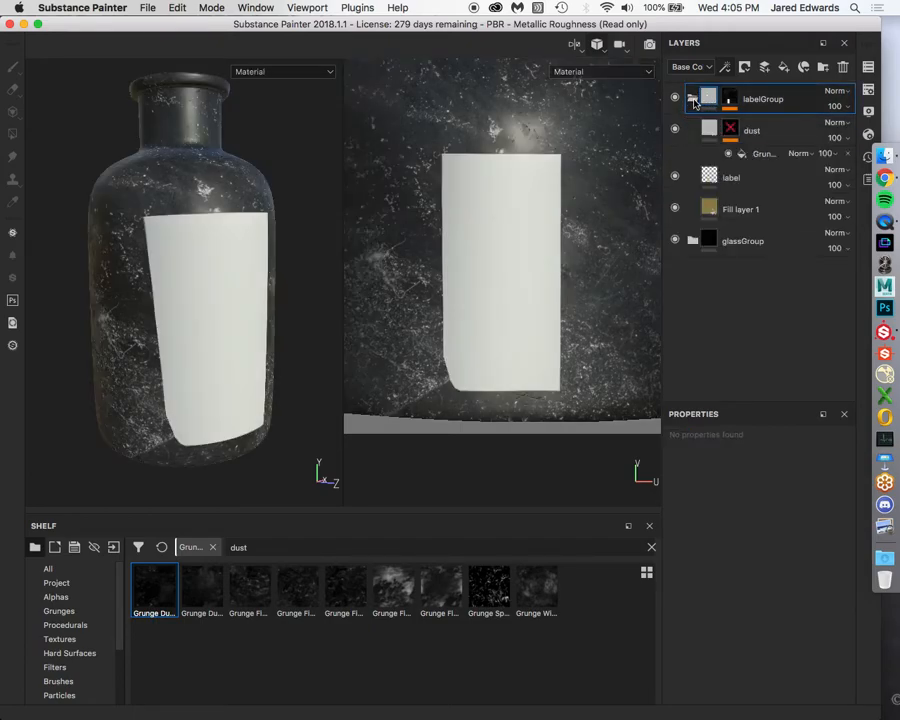
left_click(728, 132)
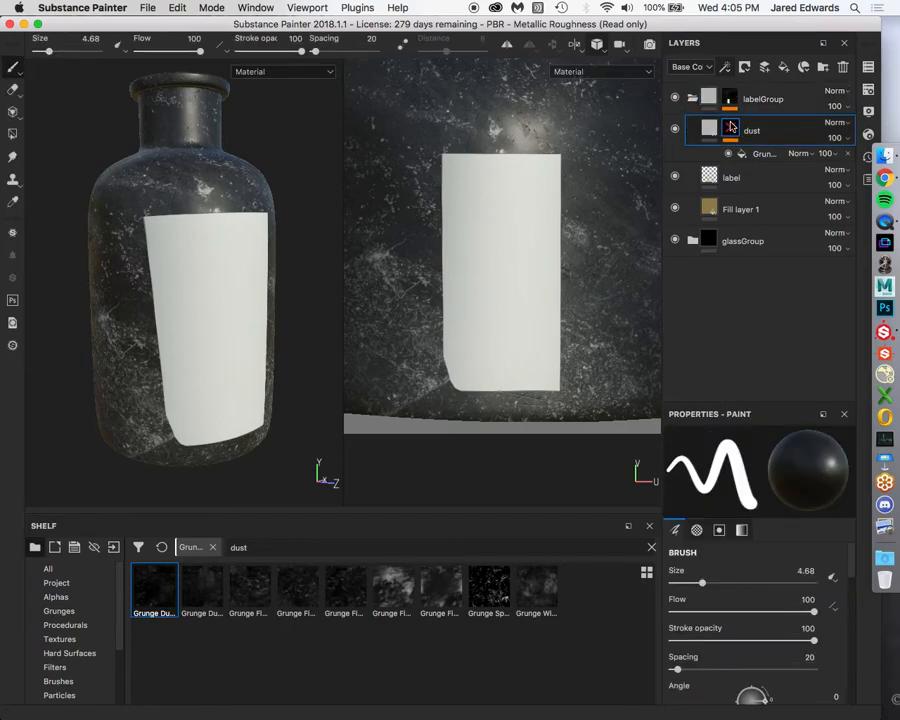
left_click(730, 128)
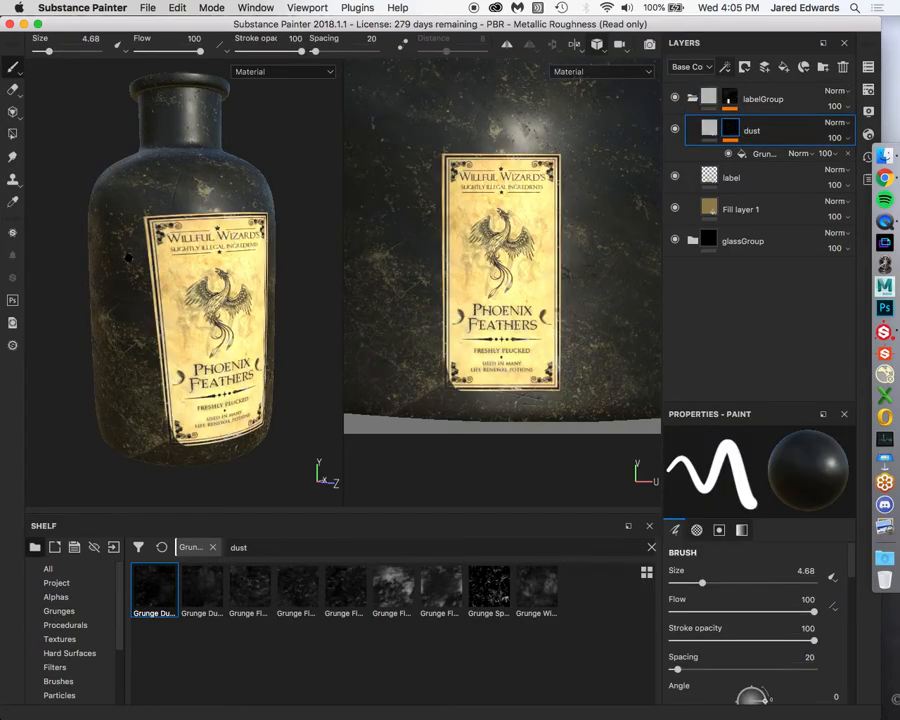
left_click_drag(126, 254, 170, 264, "alt")
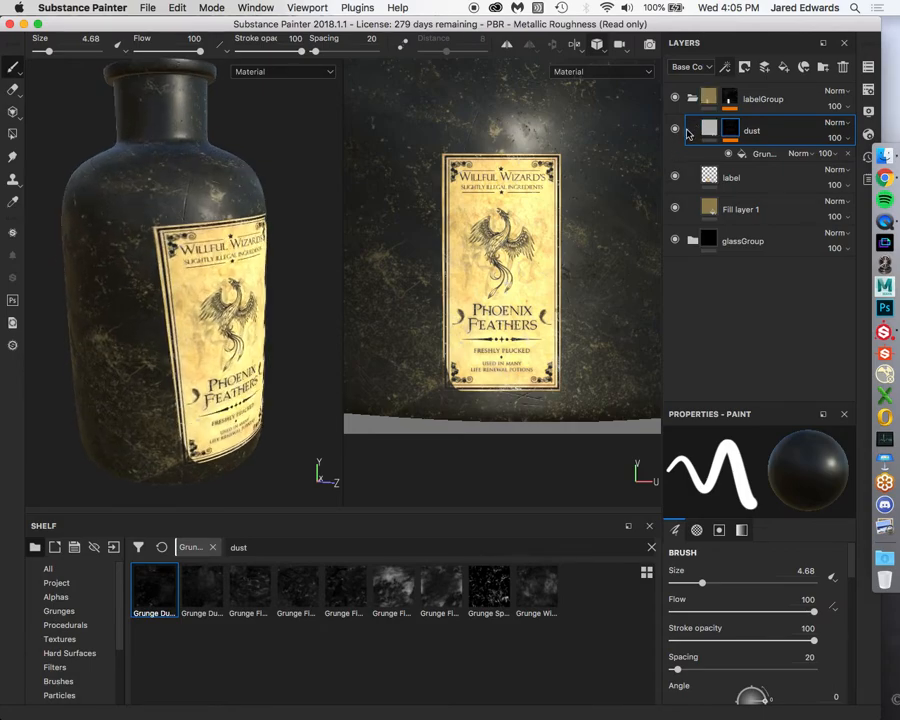
Toggle the dust layer's visibility repeatedly and compare the bottle's label and neck with and without dust
left_click(676, 130)
left_click(676, 130)
left_click(676, 130)
left_click(676, 130)
left_click(676, 130)
left_click(676, 130)
left_click_drag(110, 378, 97, 306, "alt")
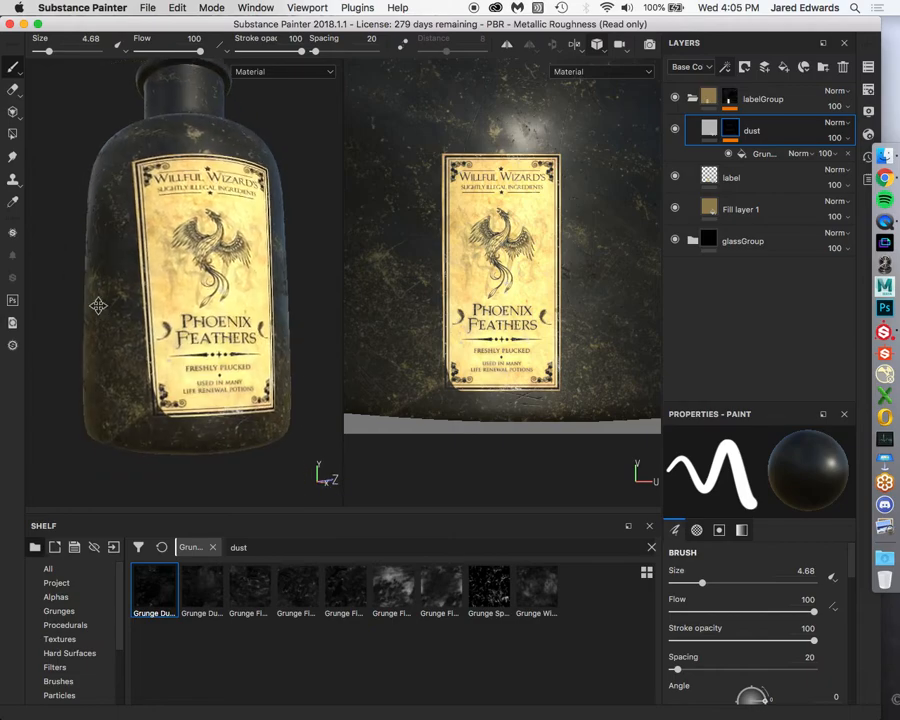
right_click_drag(97, 306, 197, 376, "alt")
left_click_drag(197, 376, 208, 358, "alt")
middle_click_drag(208, 358, 133, 344, "alt")
left_click(676, 131)
left_click(676, 131)
left_click(676, 131)
left_click(676, 131)
left_click(676, 131)
left_click(676, 131)
left_click(676, 131)
left_click(676, 131)
left_click(676, 131)
middle_click_drag(173, 194, 170, 346, "alt")
right_click_drag(170, 346, 116, 306, "alt")
middle_click_drag(116, 306, 119, 339, "alt")
left_click_drag(119, 339, 145, 355, "alt")
middle_click_drag(145, 355, 150, 370, "alt")
mouse_move(150, 370)
left_mouse_down("alt")
mouse_move(149, 378)
mouse_move(156, 370)
left_mouse_up("alt")
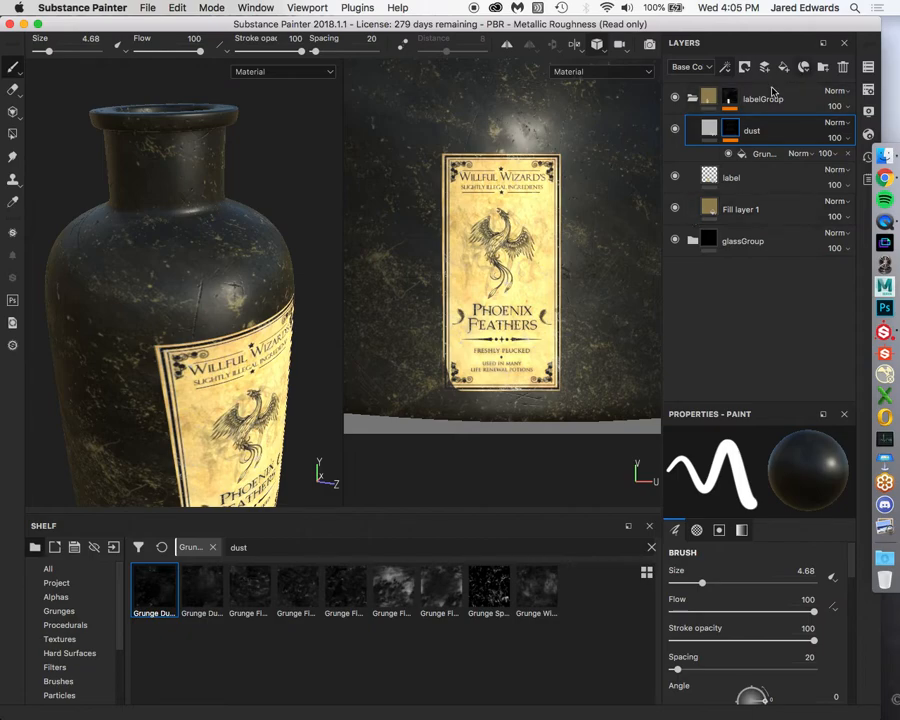
Change the base color of Fill layer 1 from tan to a neutral gray
left_click(709, 205)
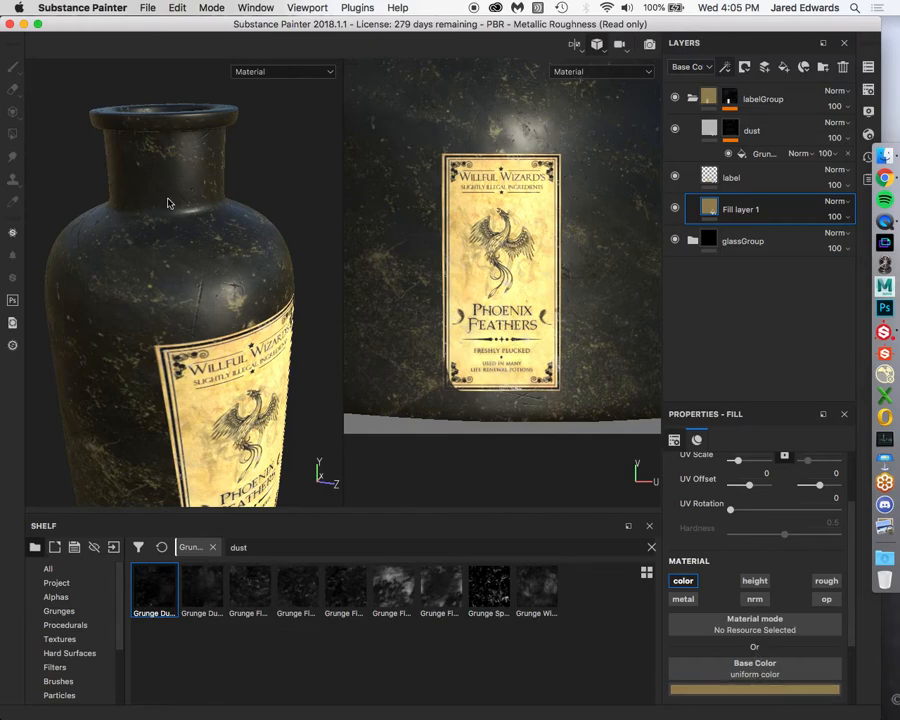
left_click(758, 689)
left_click_drag(733, 621, 634, 598)
left_click_drag(261, 257, 214, 204, "alt")
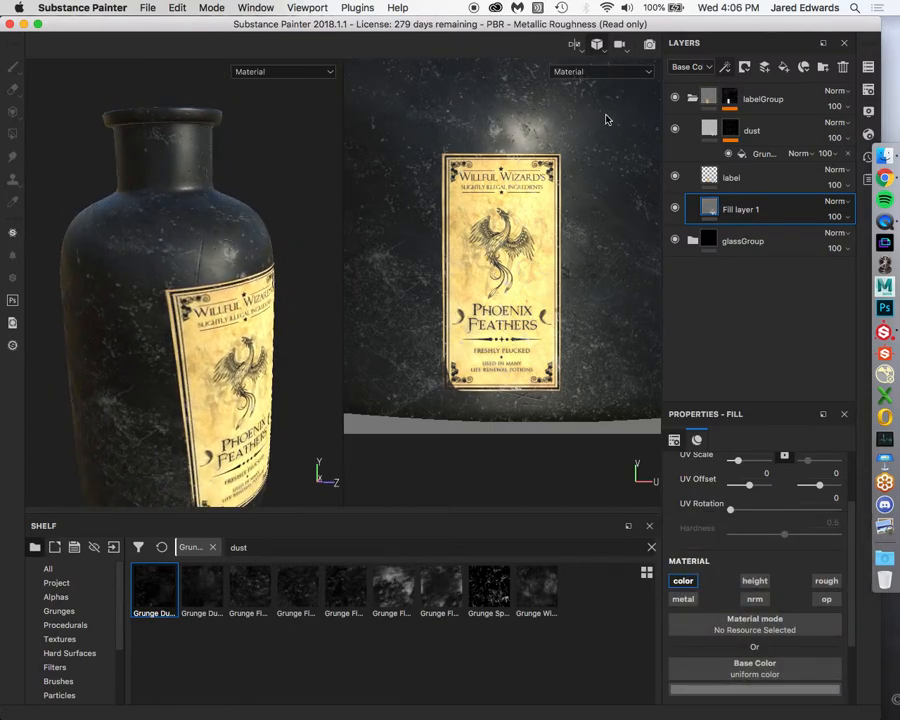
Collapse labelGroup and inspect the dusty bottle and its label from several angles and distances
left_click(703, 101)
left_click(703, 101)
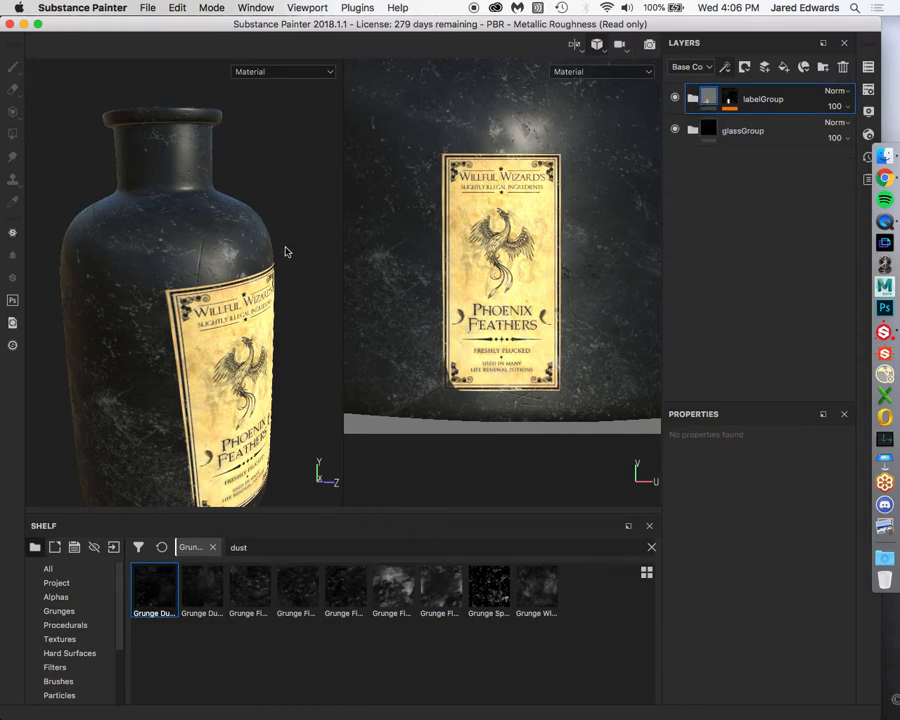
scroll(284, 256, "up", 3)
left_click_drag(283, 263, 150, 245, "alt")
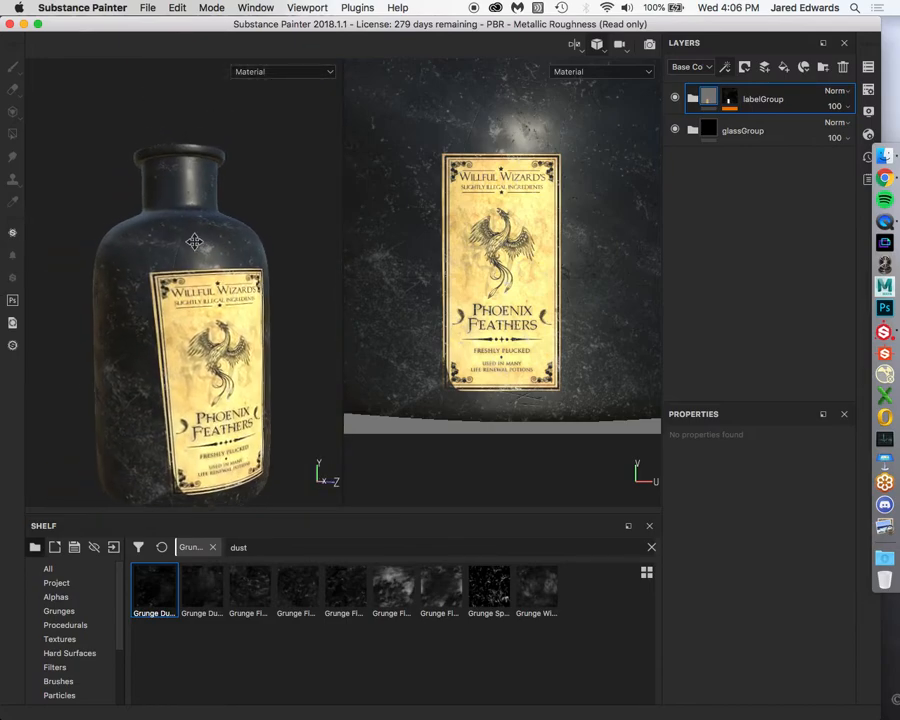
scroll(150, 245, "down", 3)
mouse_move(150, 245)
right_mouse_down("shift")
mouse_move(134, 236)
mouse_move(164, 239)
right_mouse_up("shift")
middle_click_drag(164, 239, 164, 251, "alt")
right_click_drag(164, 251, 171, 264, "alt")
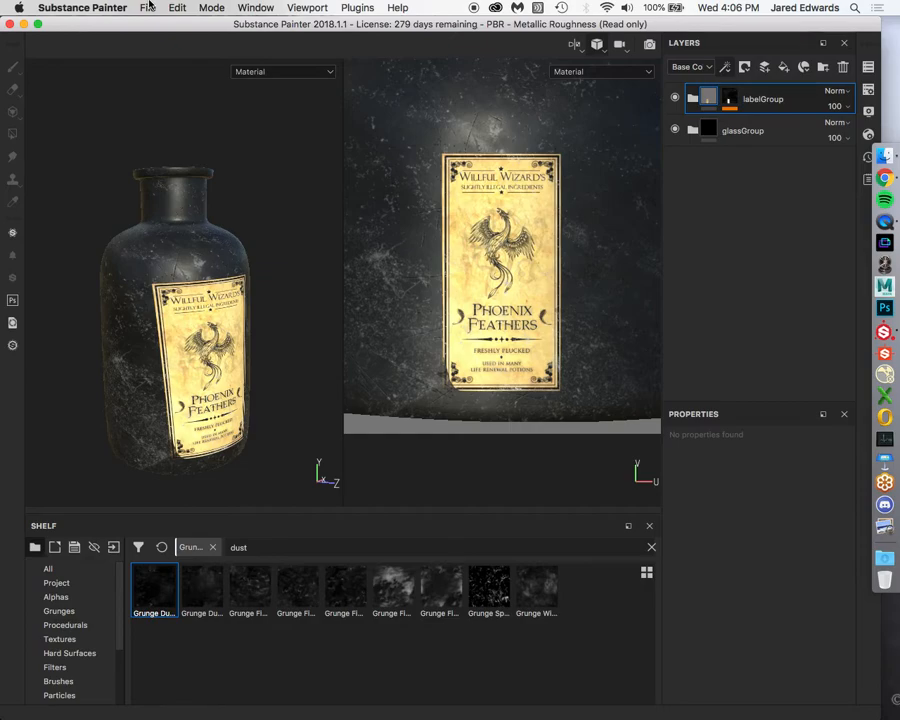
Delete the RenderMan Lecture preset from the texture export configuration and close the export dialog without exporting
key("super+shift+e")
left_click(190, 131)
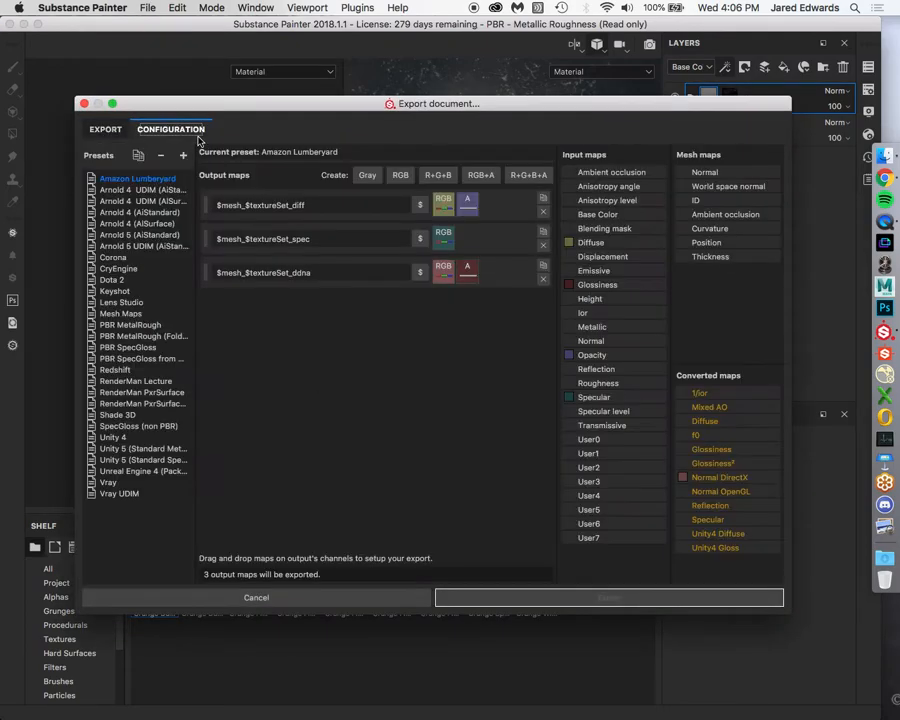
left_click(145, 392)
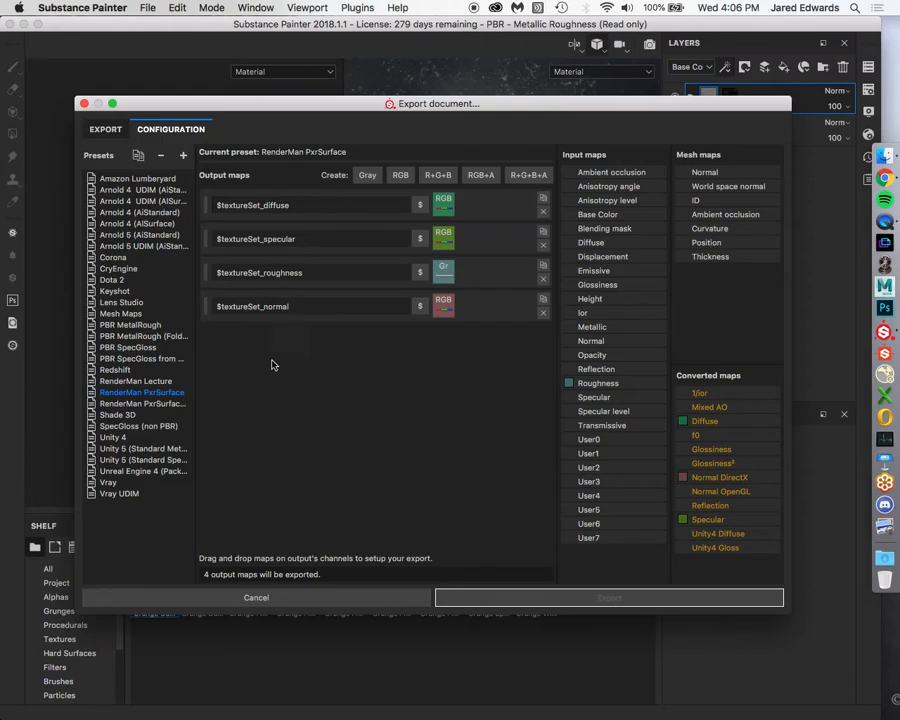
left_click(150, 381)
right_click(152, 381)
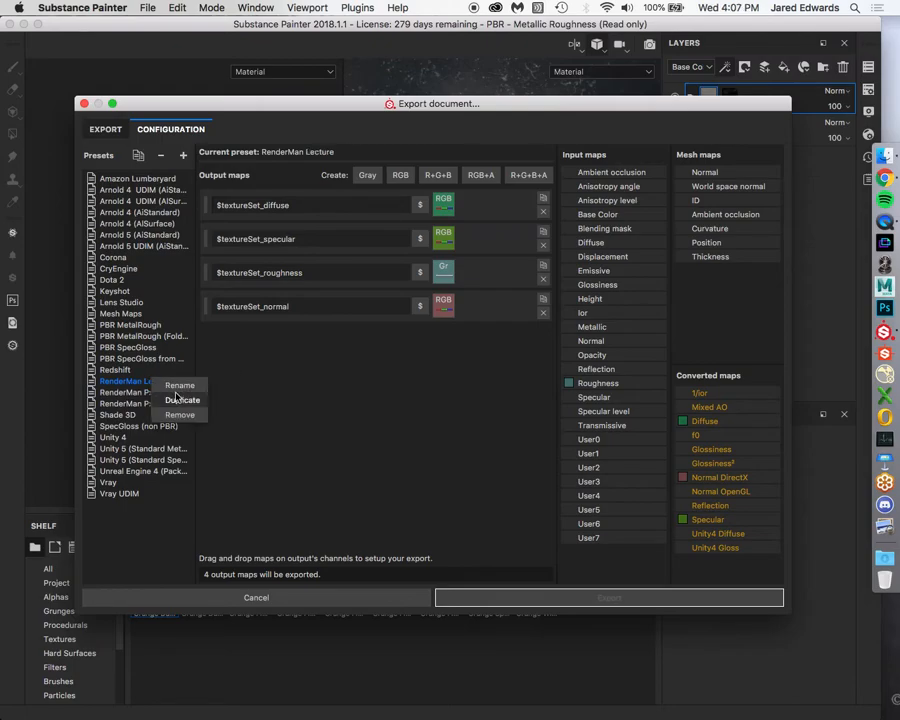
left_click(180, 414)
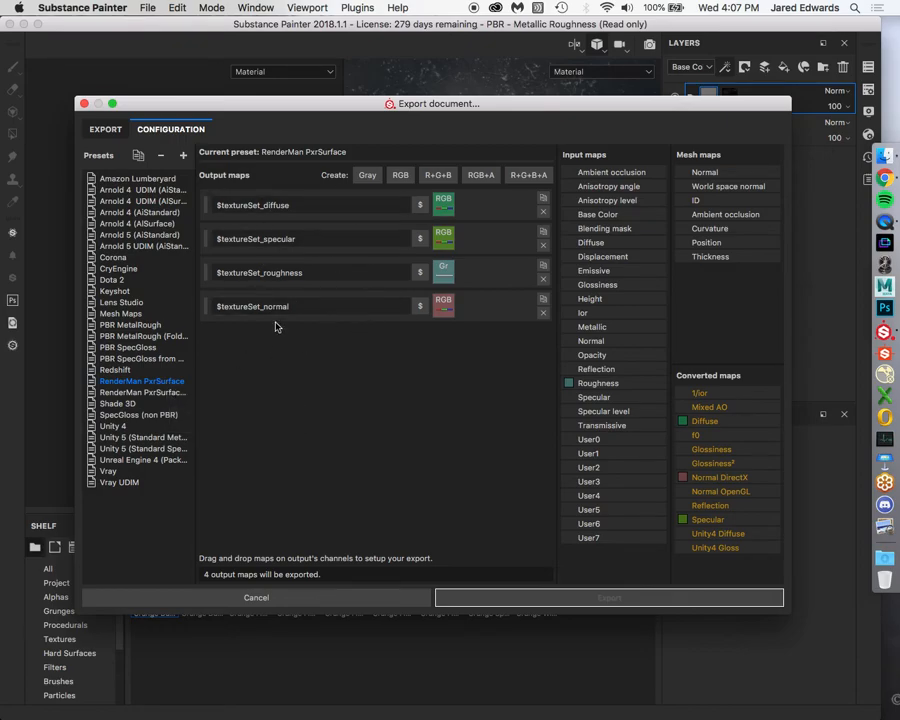
left_click(373, 600)
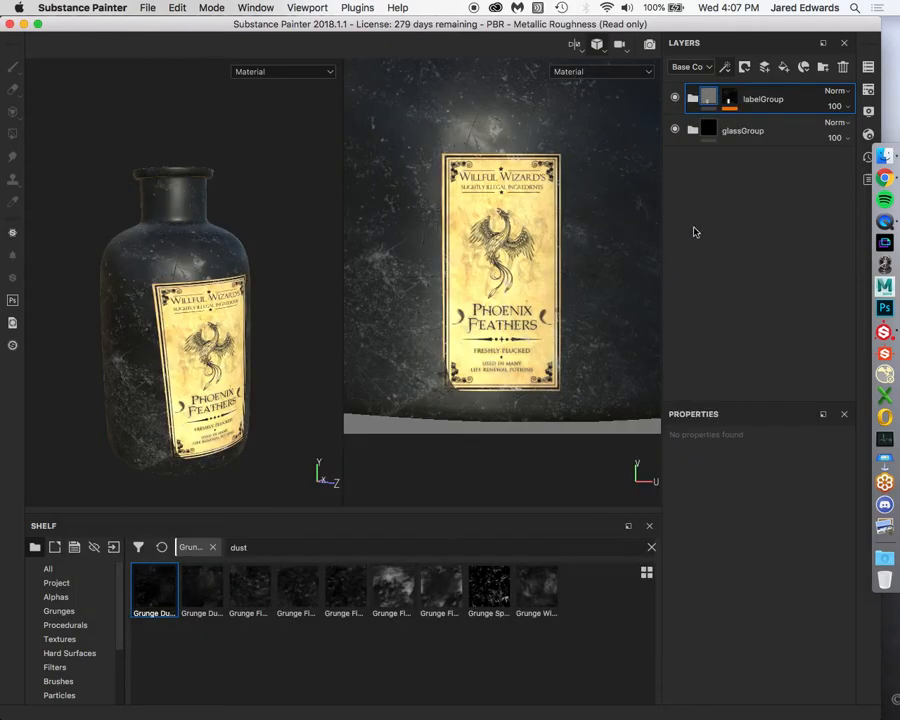
Add an anchor point at the top of labelGroup's mask stack, then return to the material display with the group collapsed
left_click(731, 98, "alt")
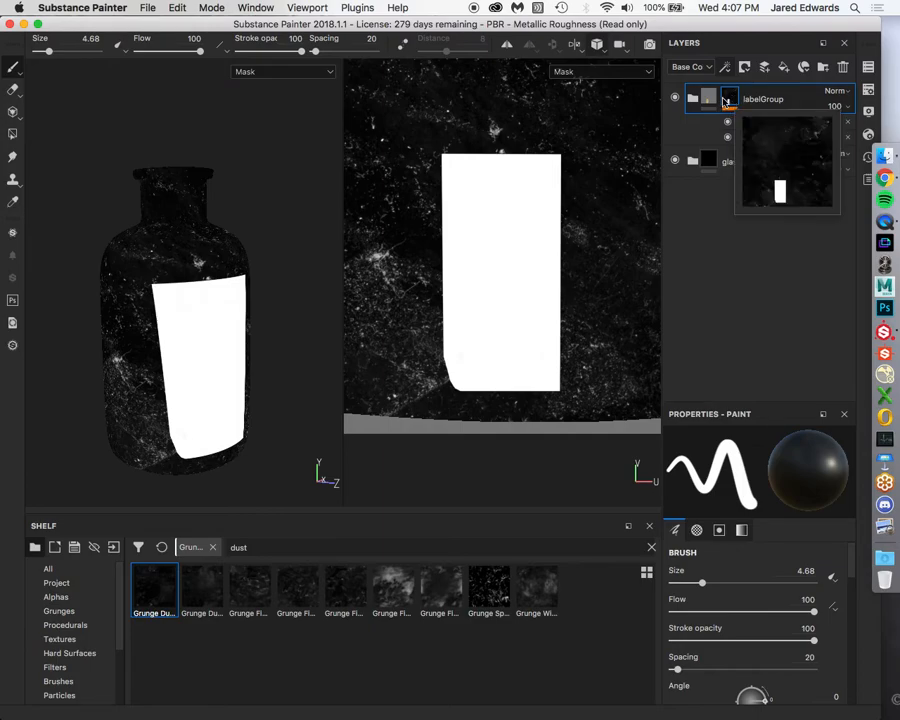
left_click(710, 100)
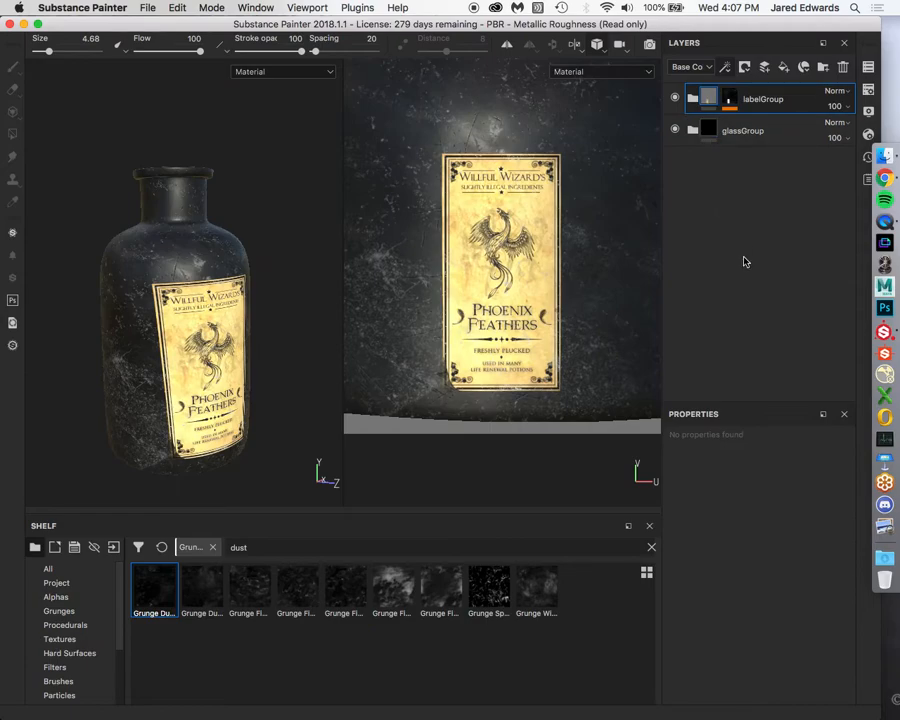
left_click(732, 103)
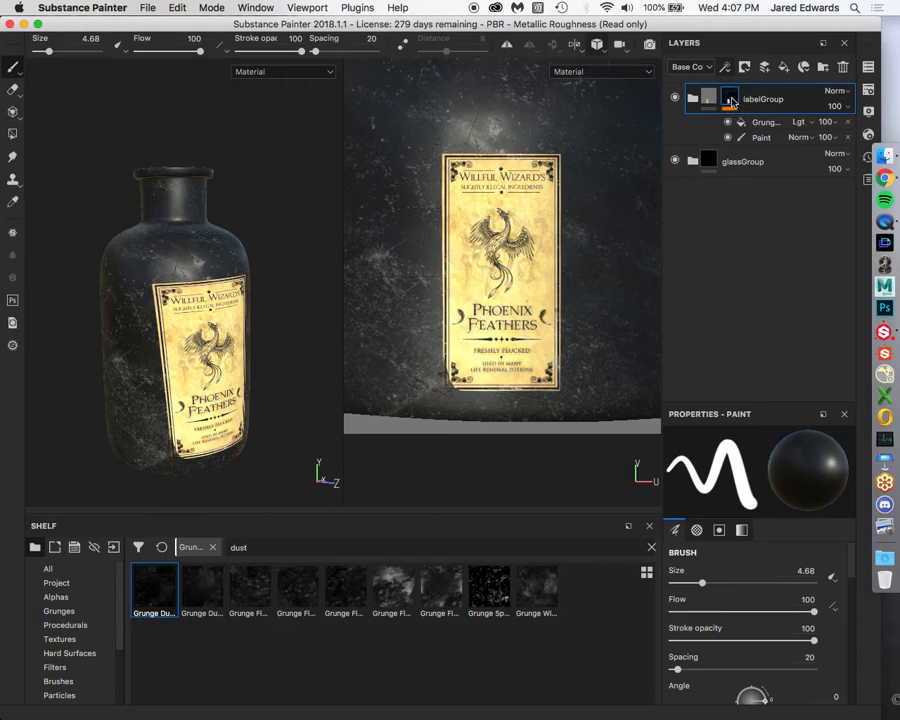
mouse_move(732, 103)
left_click(731, 101, "alt")
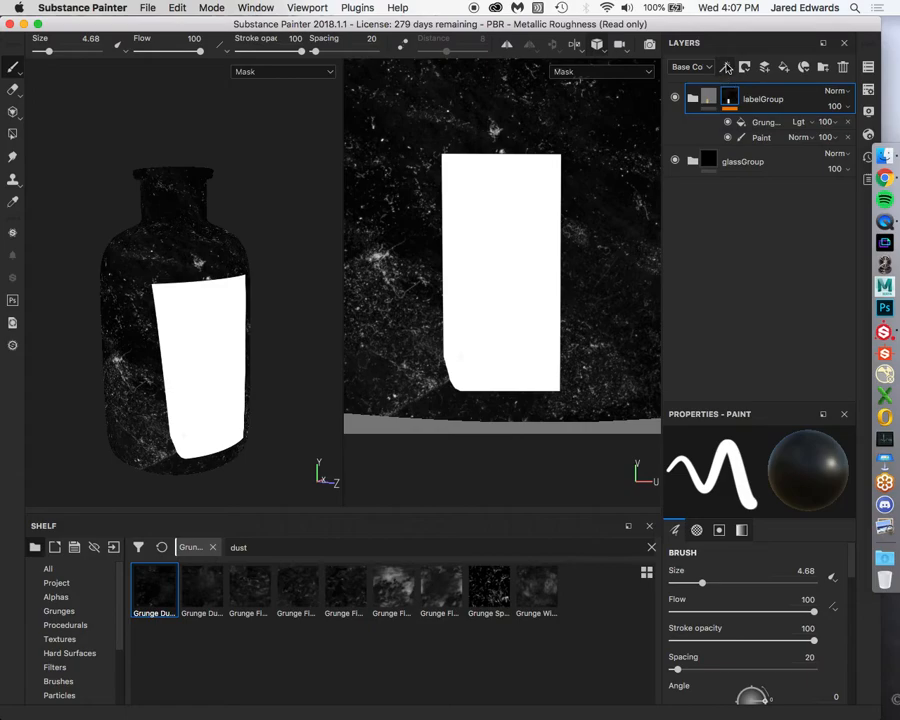
left_click(726, 67)
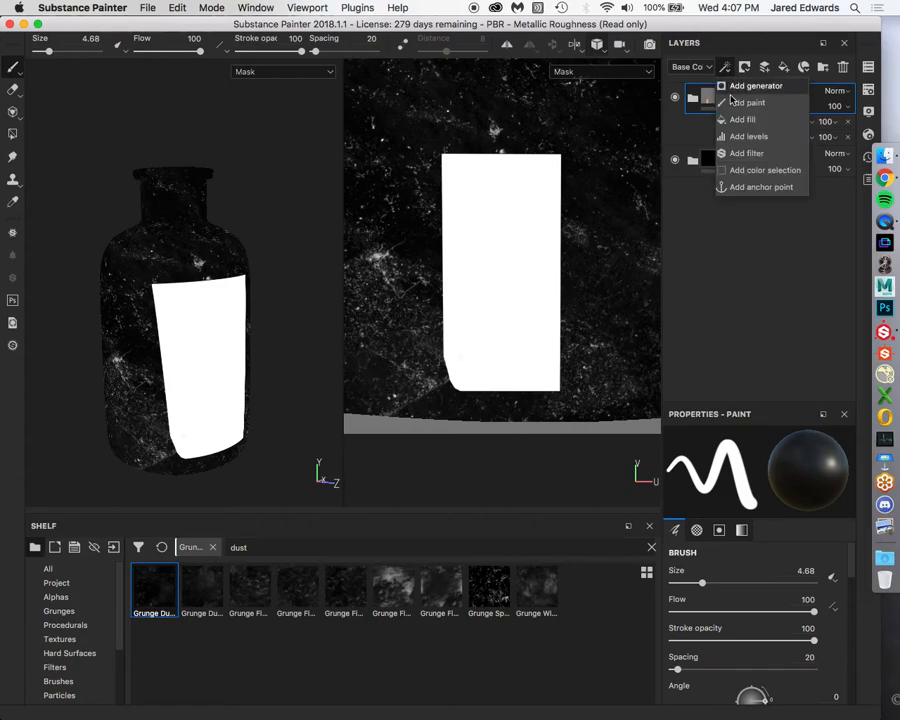
left_click(766, 192)
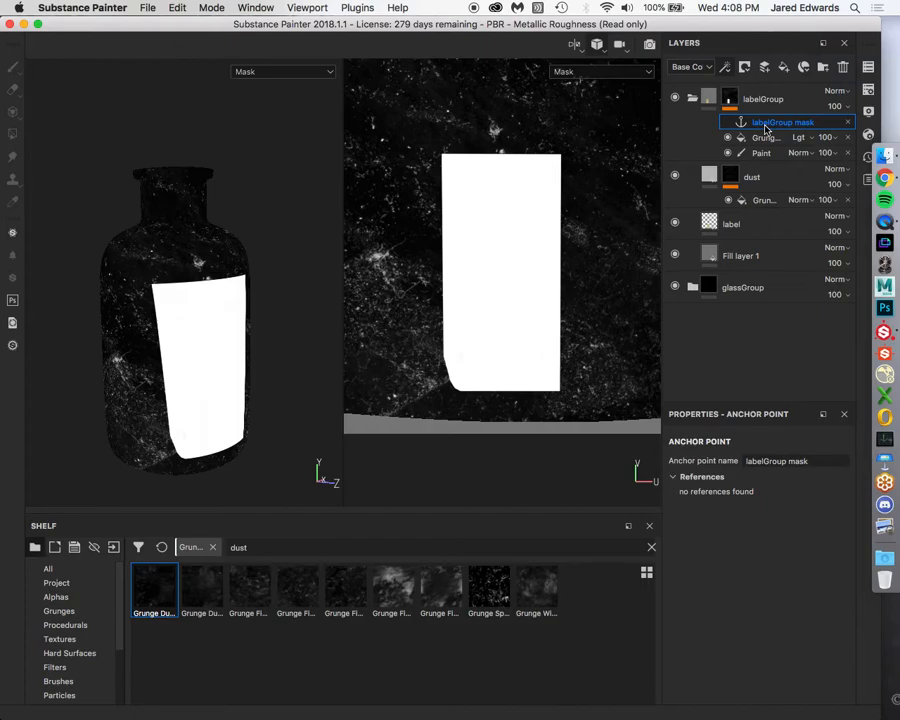
left_click(708, 98)
left_click(692, 98)
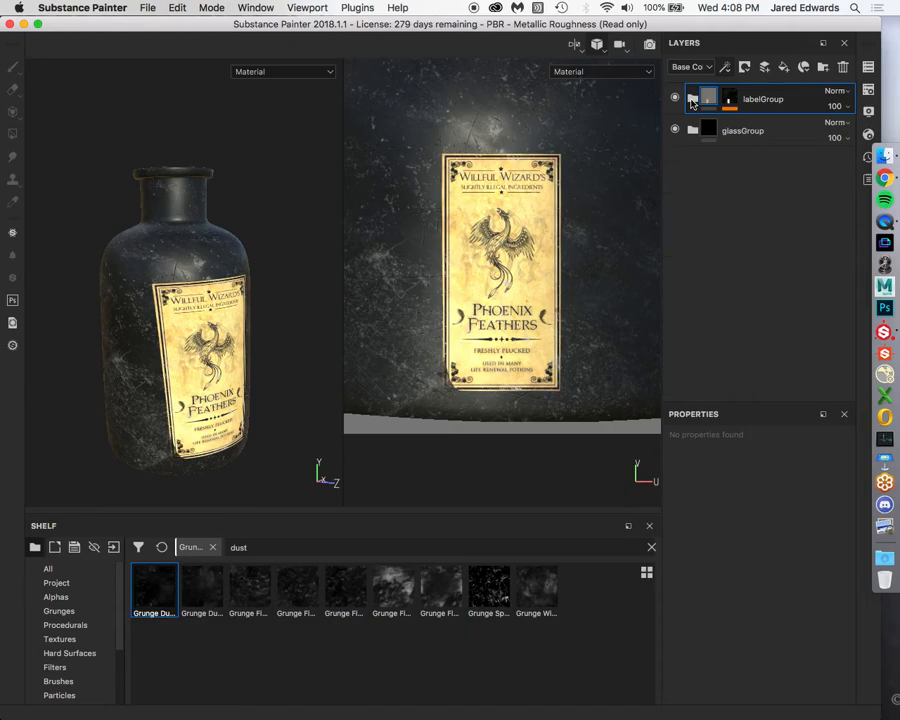
Examine labelGroup's mask preview and the channel list in the Texture Set Settings
mouse_move(729, 100)
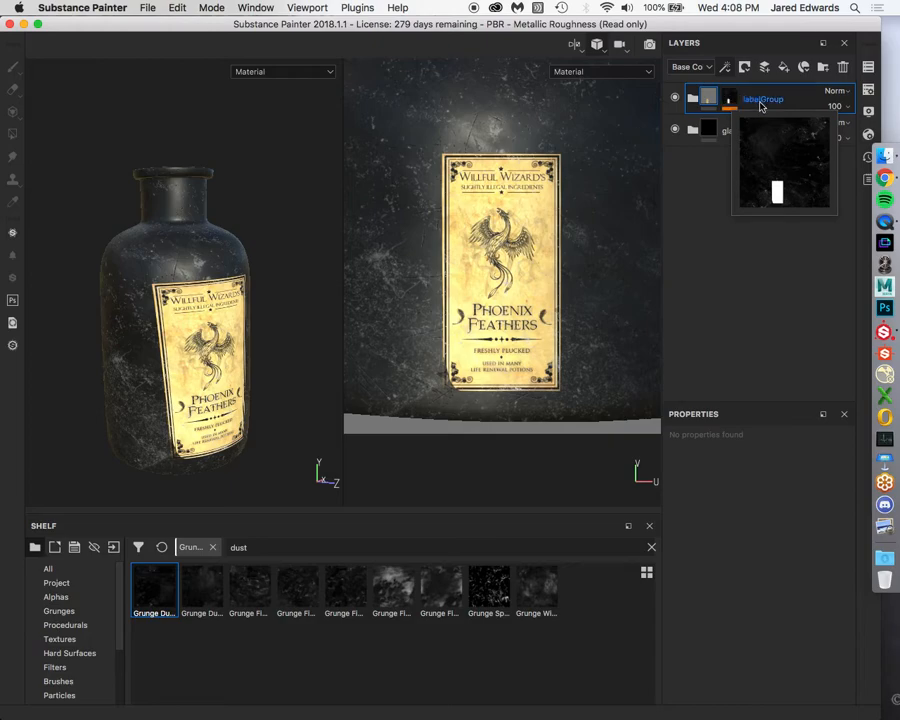
left_click(868, 91)
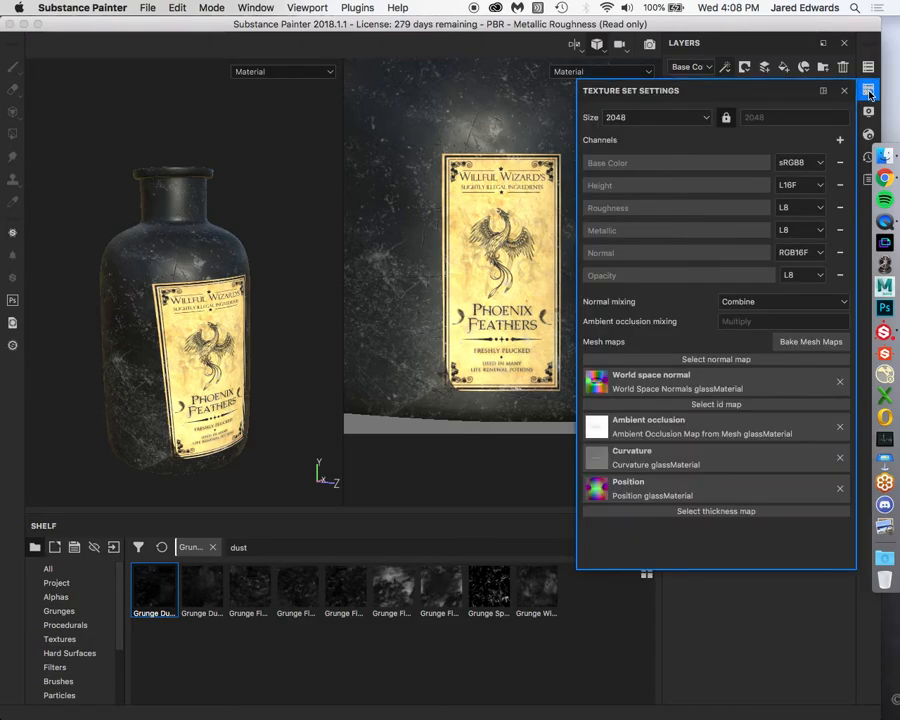
left_click(868, 91)
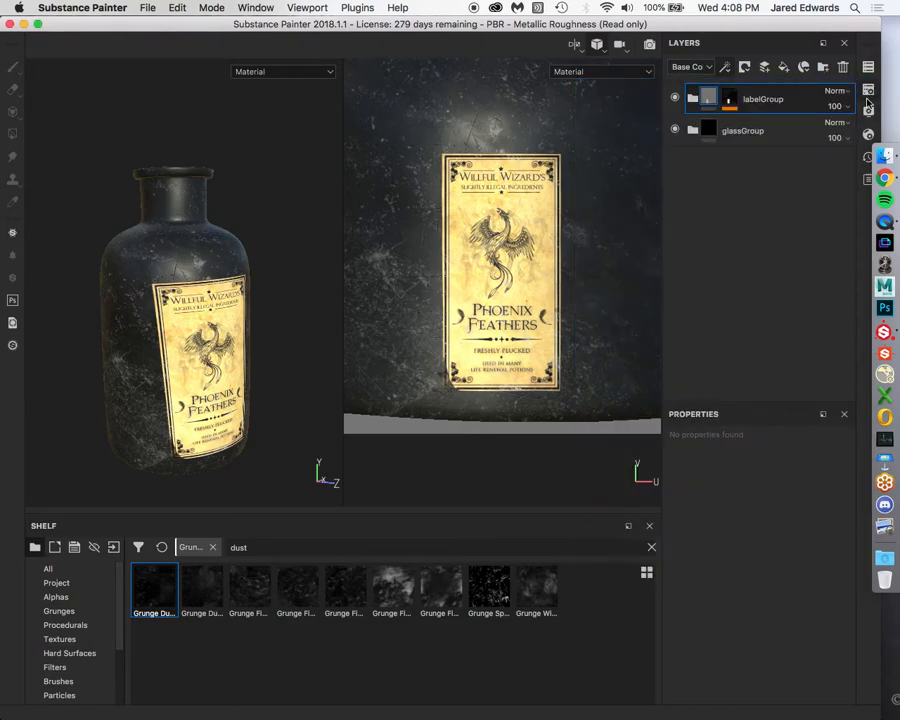
left_click(868, 90)
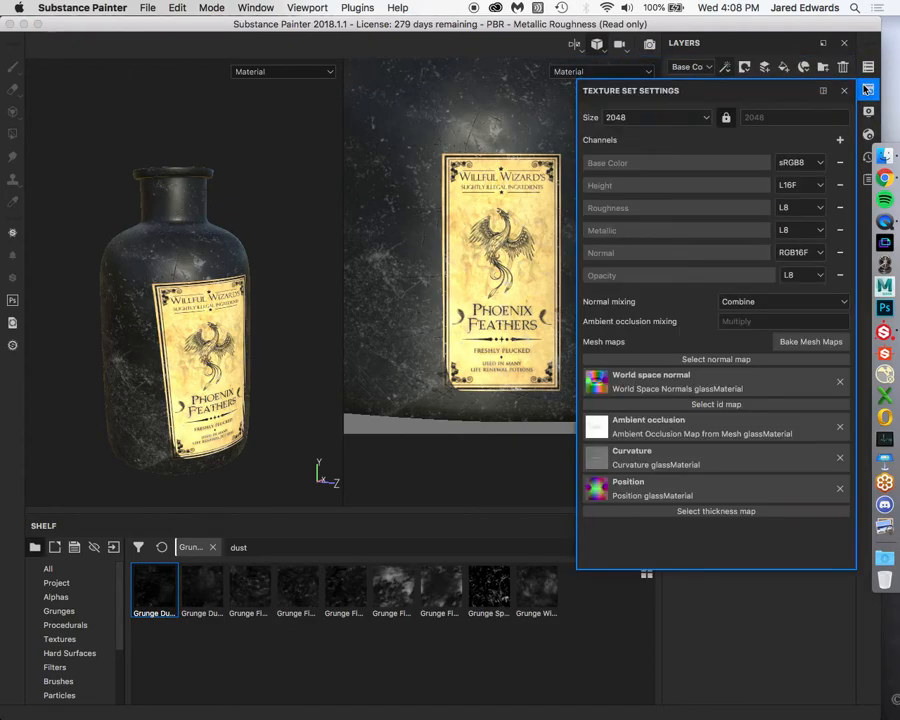
left_click(866, 91)
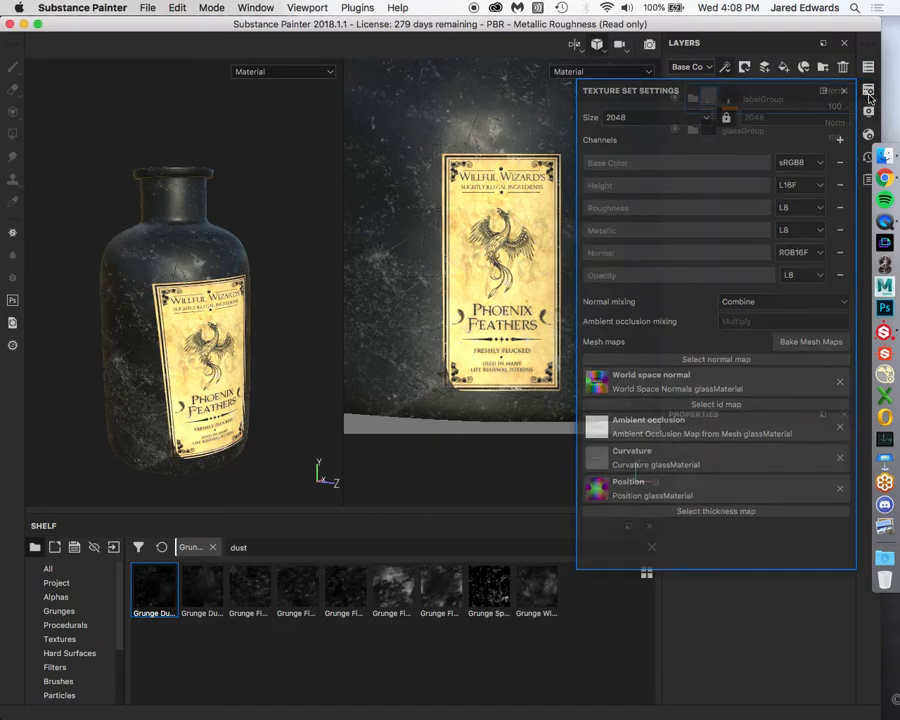
left_click(869, 92)
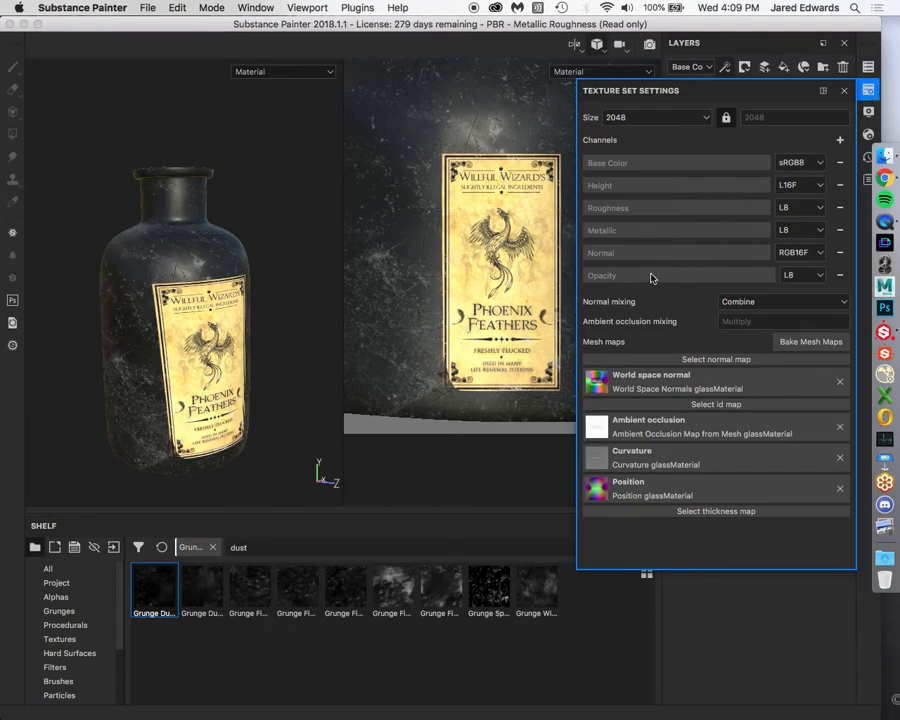
left_click(869, 91)
Add a User0 channel to the texture set, set its format to L8, and close the settings
left_click(869, 91)
left_click(839, 142)
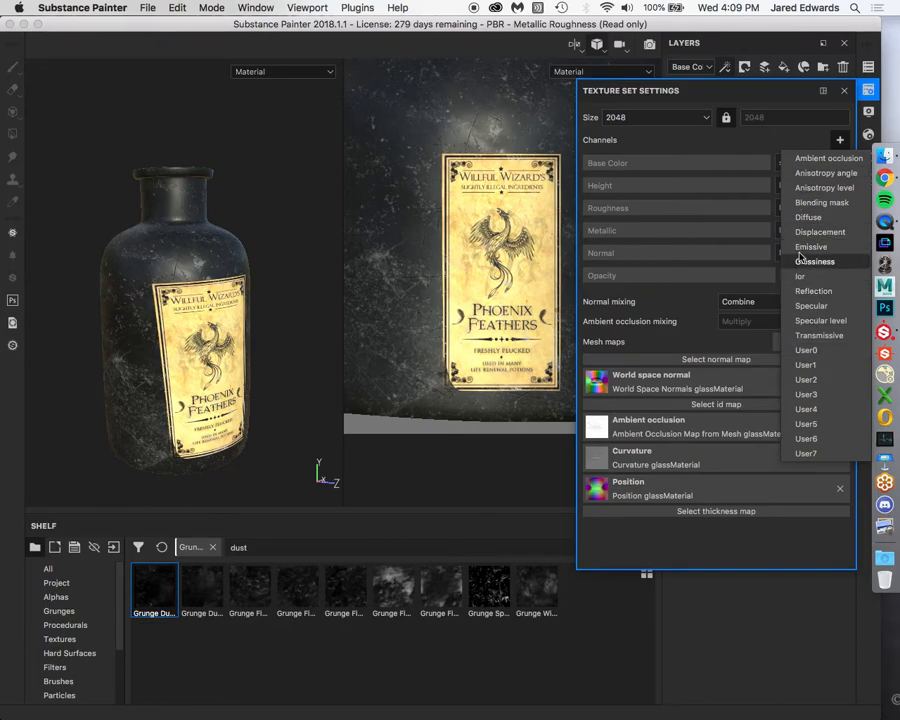
left_click(805, 350)
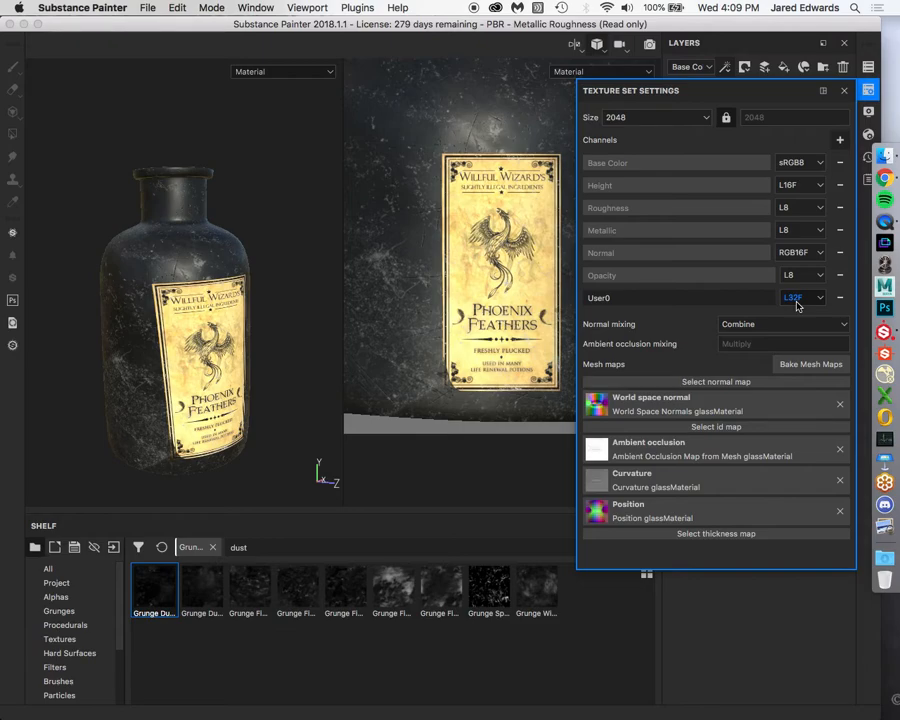
left_click(797, 303)
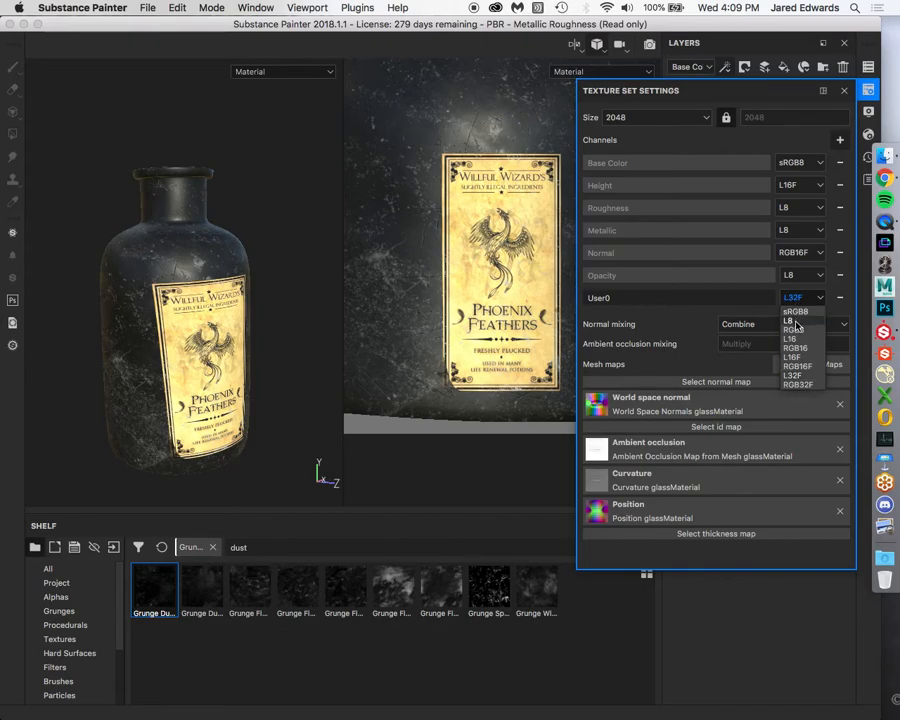
left_click(796, 322)
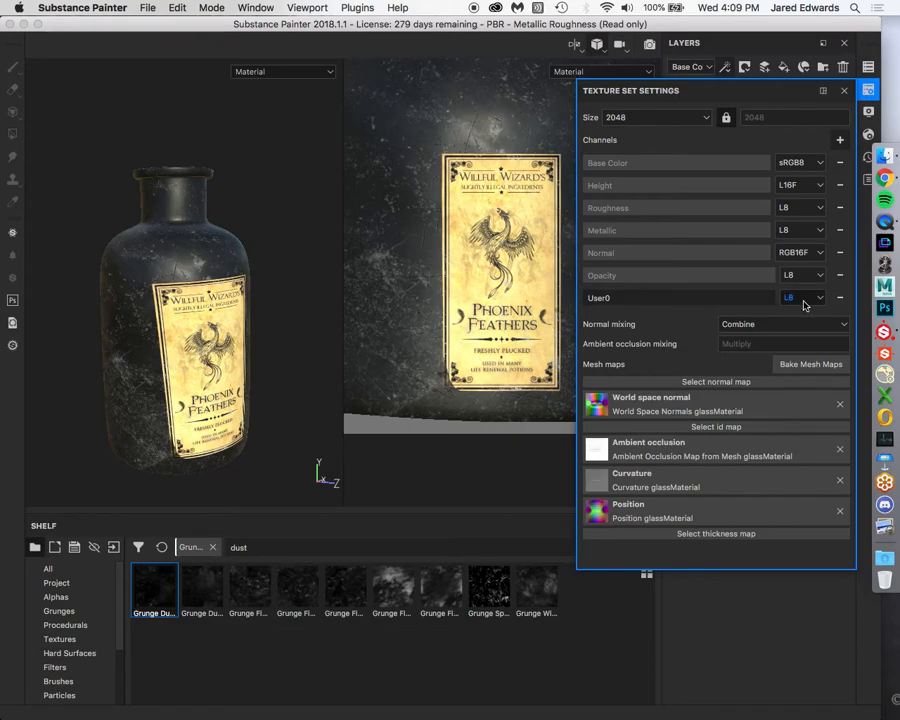
left_click(609, 63)
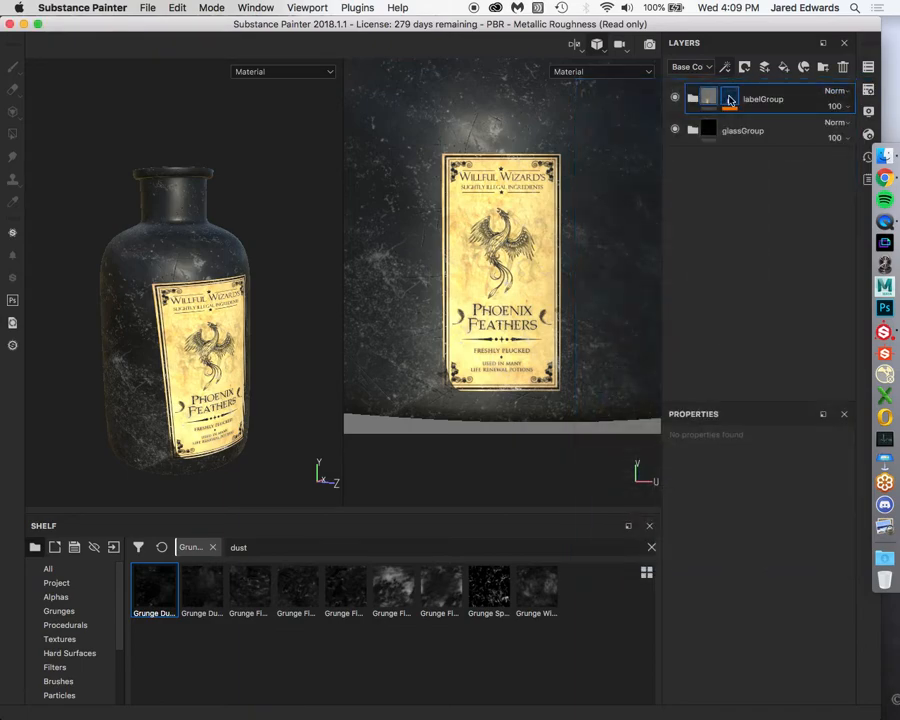
middle_click_drag(257, 259, 262, 250, "alt")
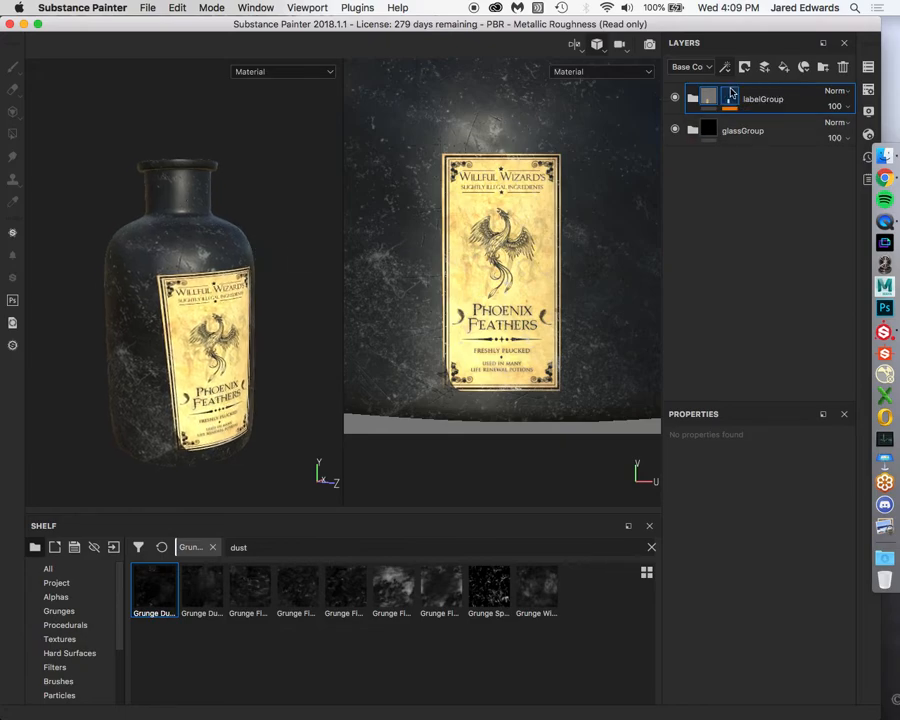
Examine labelGroup's mask and cycle the viewports through the channels, including Base Color, Roughness and User0, before returning to the material display
left_click(731, 99, "alt")
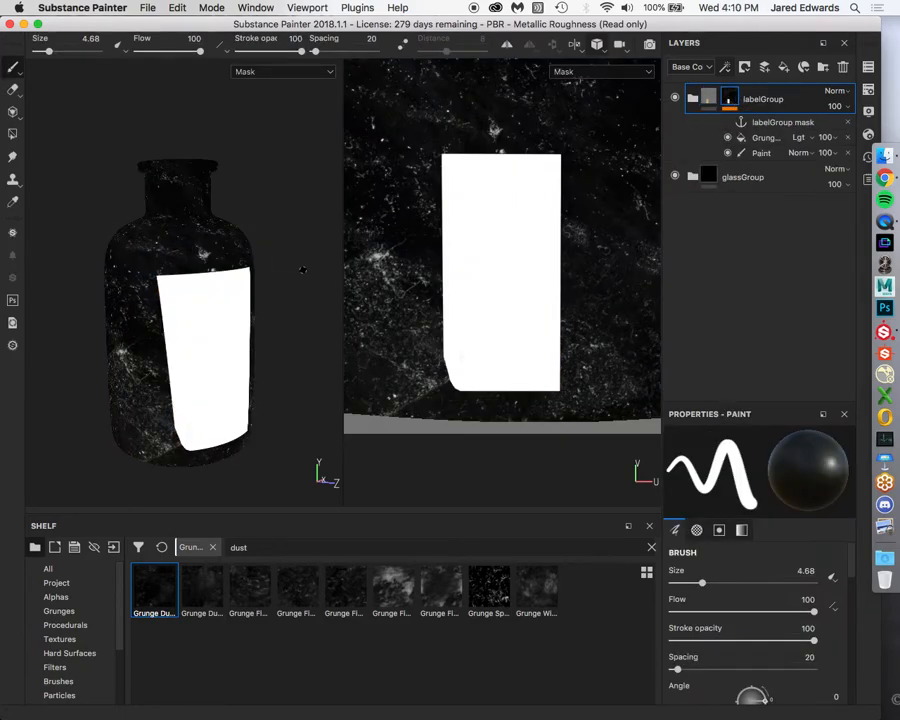
key("m")
left_click_drag(237, 235, 241, 207, "alt")
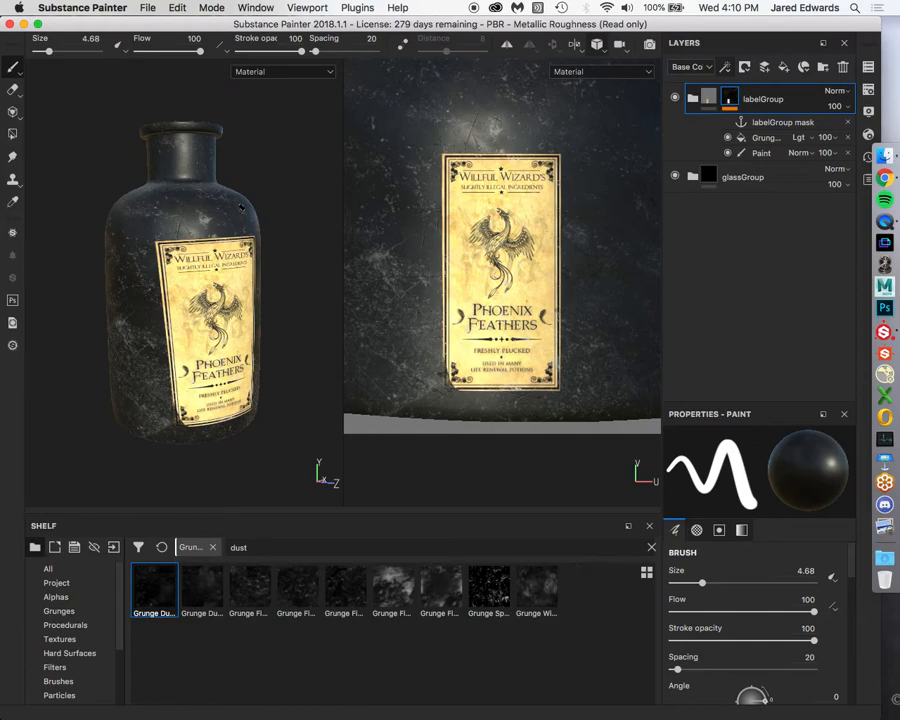
key("c")
key("c")
key("c")
key("c")
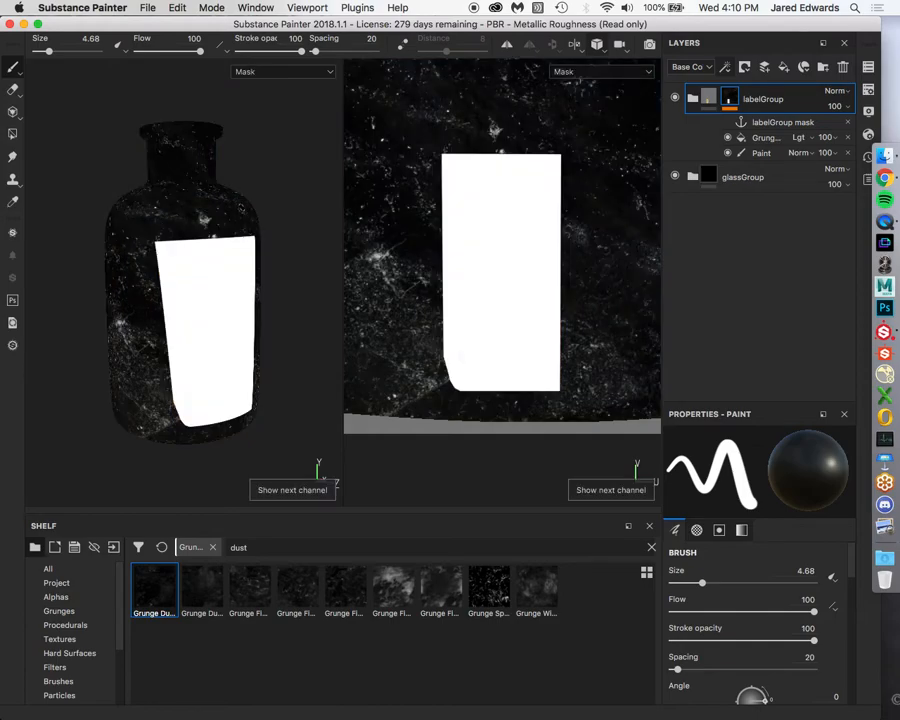
key("shift+c")
key("shift+c")
key("shift+c")
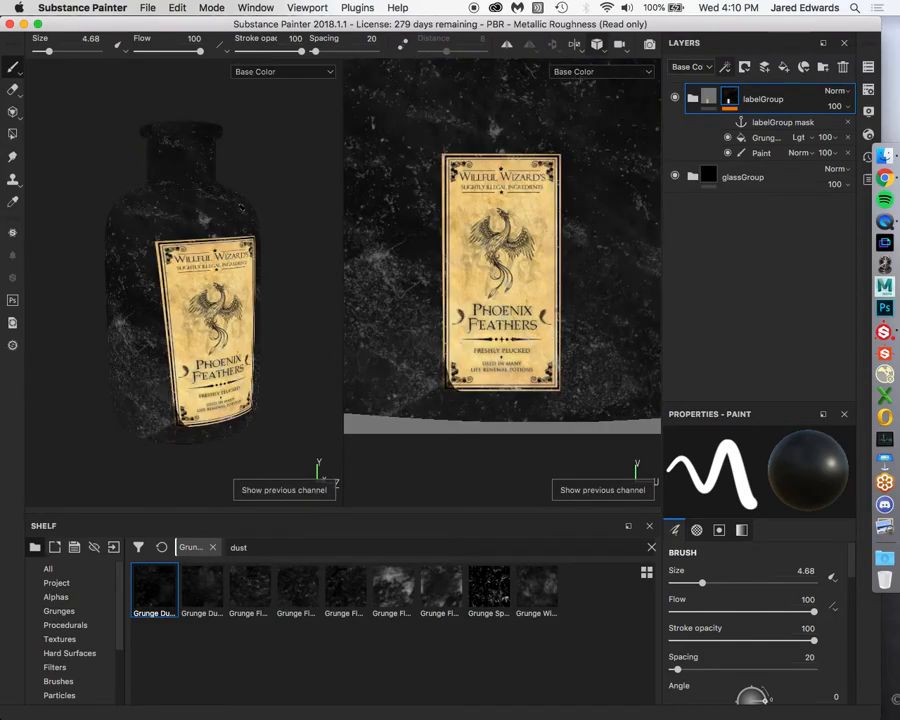
key("c")
key("c")
key("c")
key("c")
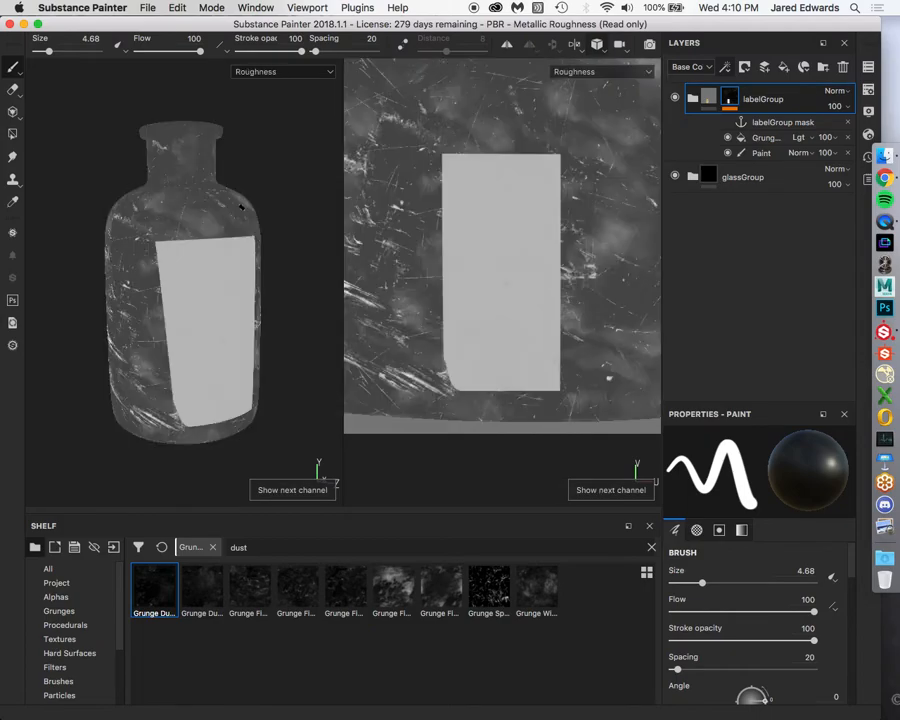
key("c")
key("c")
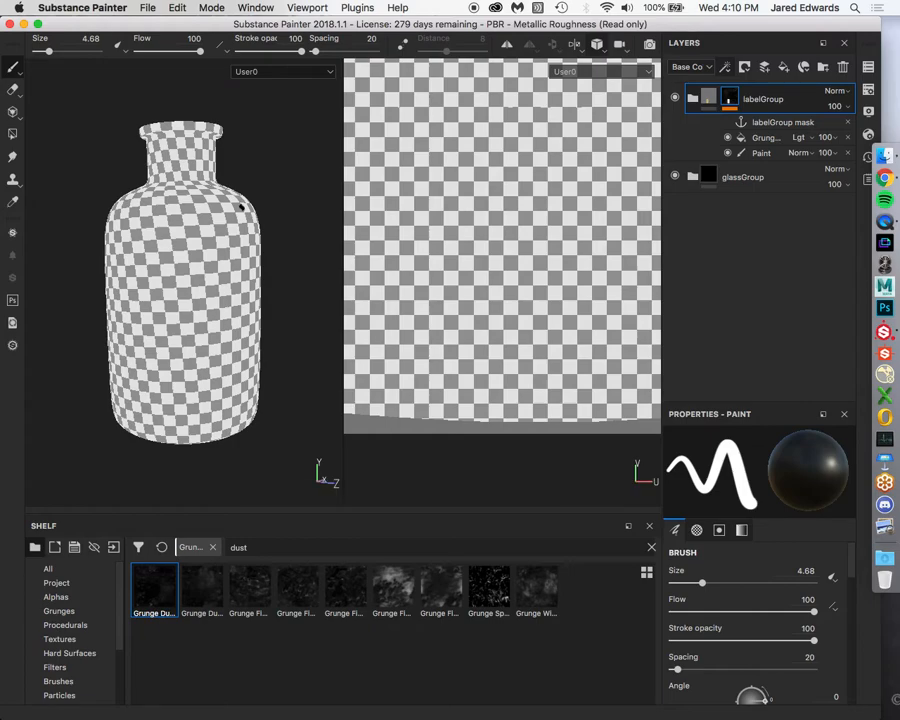
key("c")
key("c")
key("c")
key("c")
key("m")
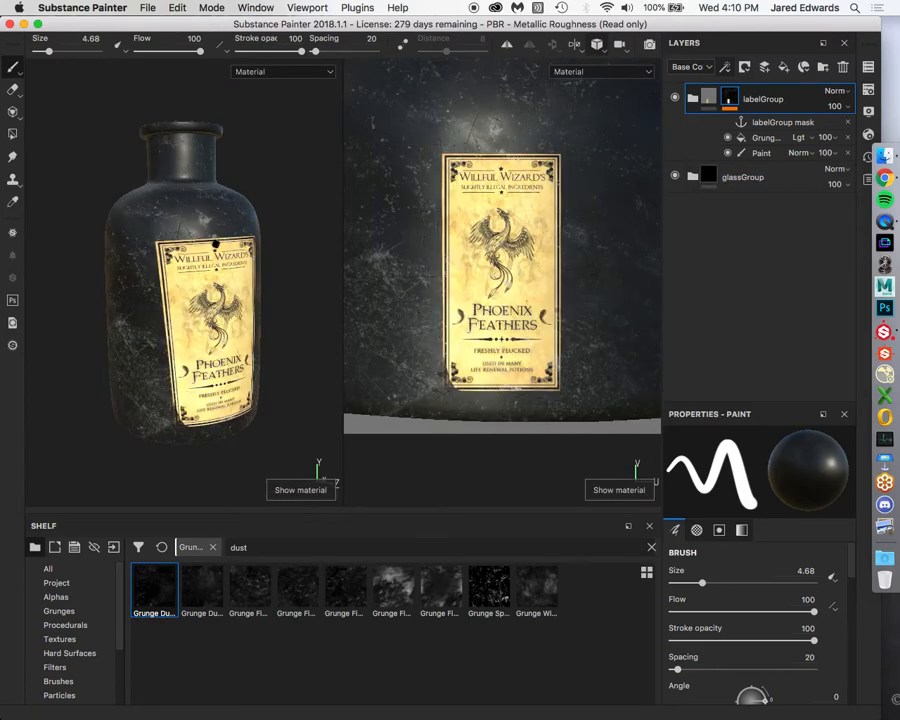
Add a fill layer above the collapsed labelGroup and name it glassAlpha
left_click_drag(215, 243, 207, 241, "alt")
left_click(698, 100)
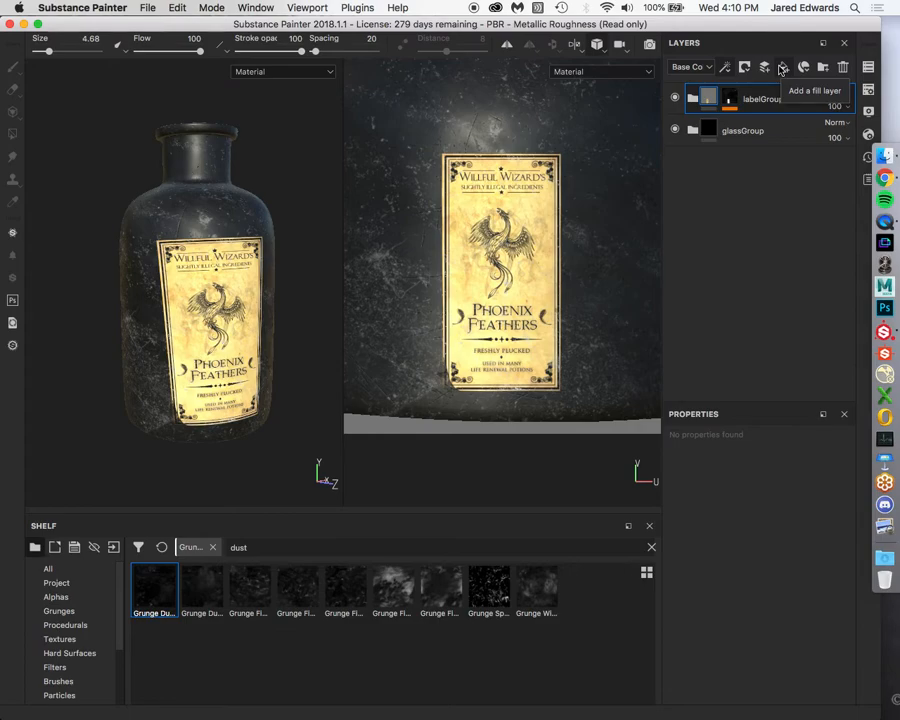
left_click(781, 68)
double_click(733, 100)
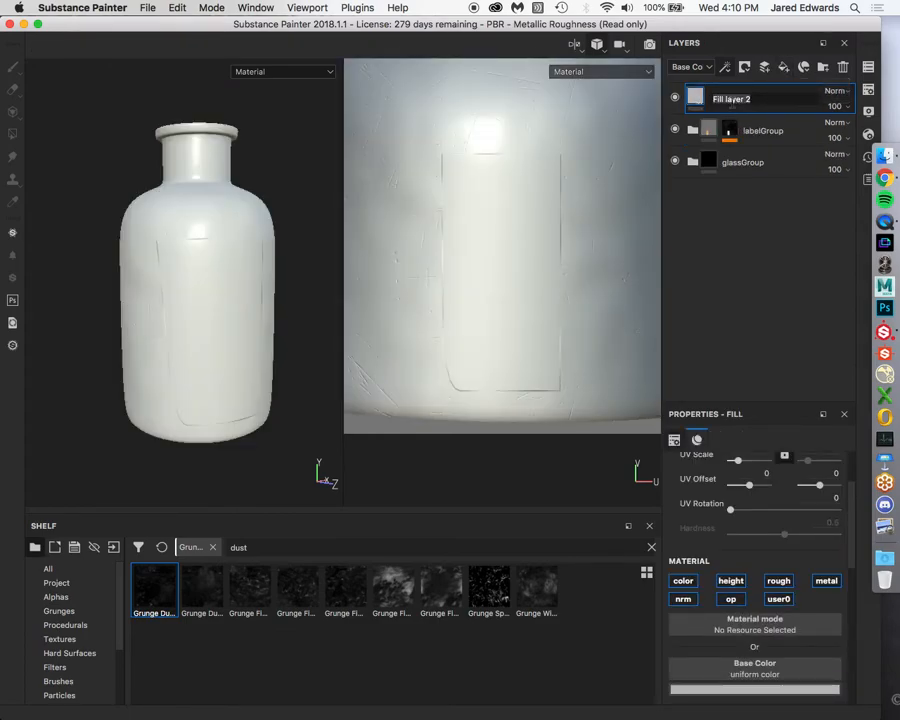
type("glassAlpha")
key("Return")
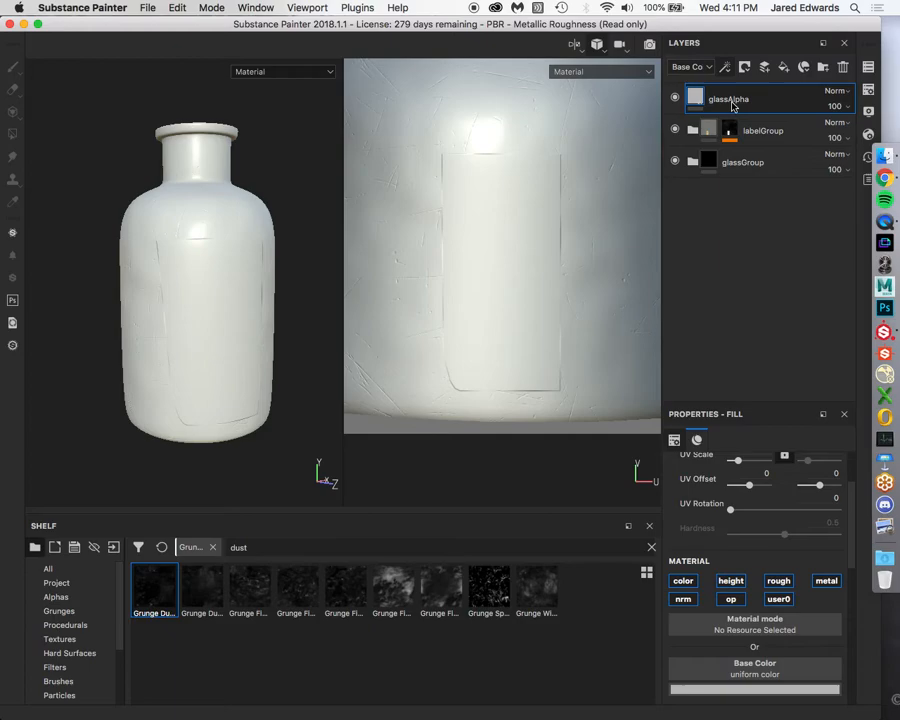
double_click(732, 102)
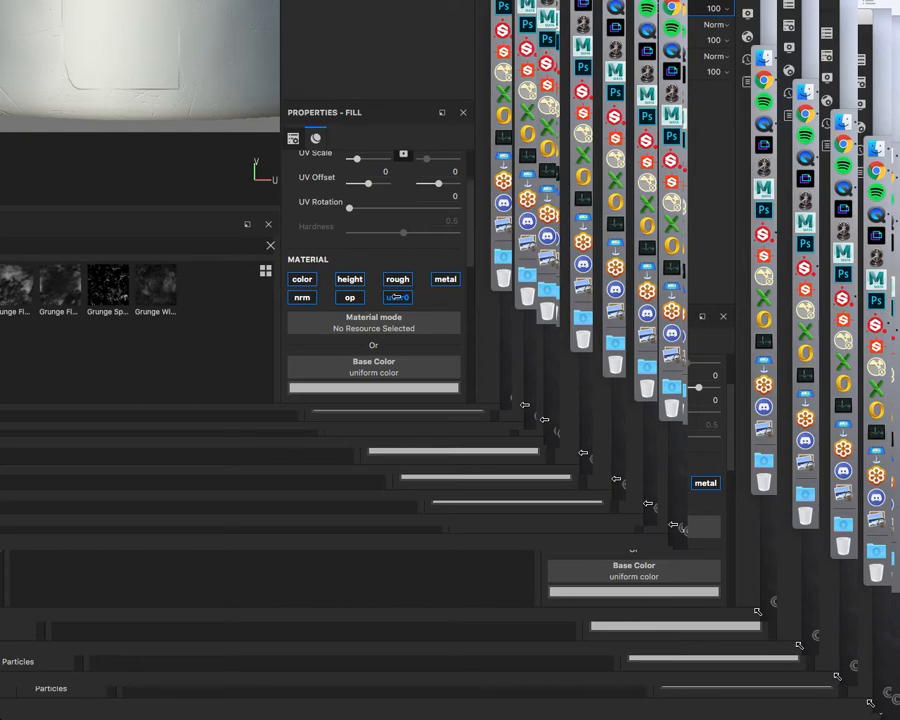
Turn off the color, height, rough, metal, op and nrm channels of glassAlpha, leaving only user0 active
left_click(300, 279)
left_click(350, 279)
left_click(397, 279)
left_click(445, 279)
left_click(348, 297)
left_click(301, 297)
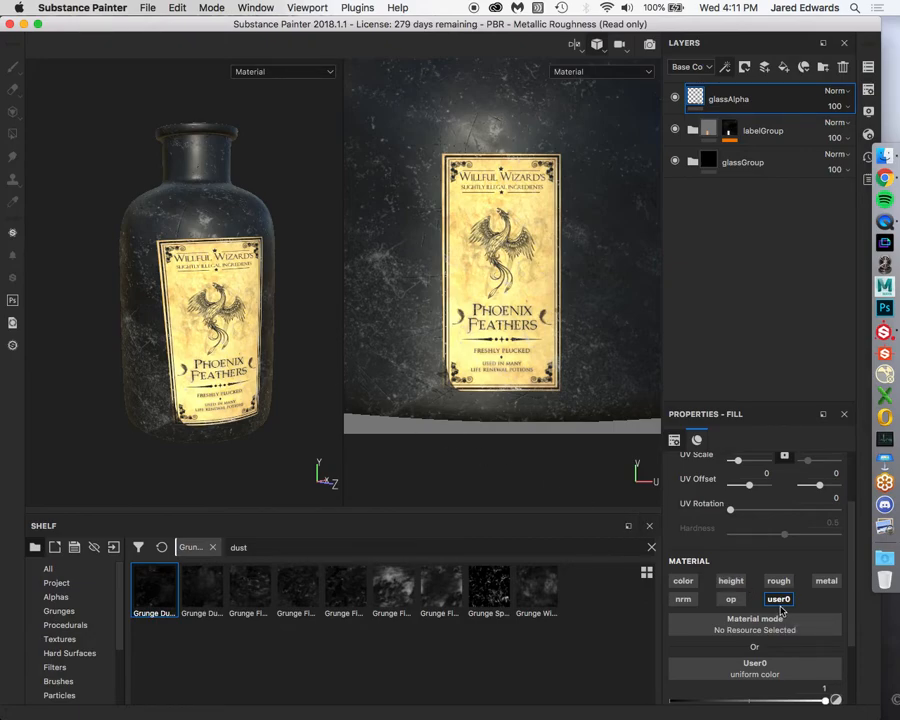
scroll(773, 605, "down", 2)
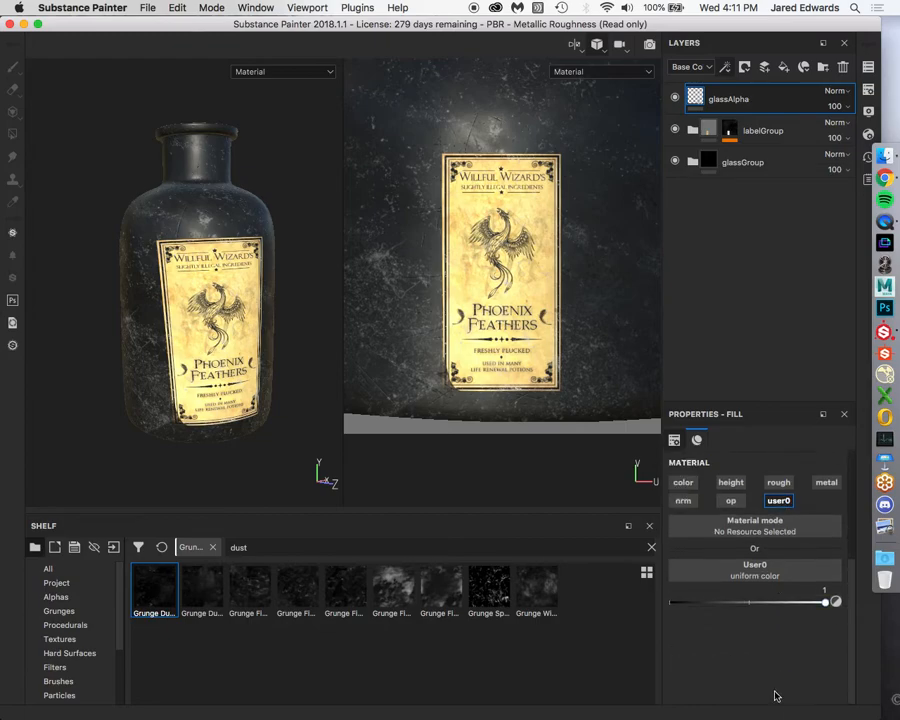
scroll(776, 580, "up", 2)
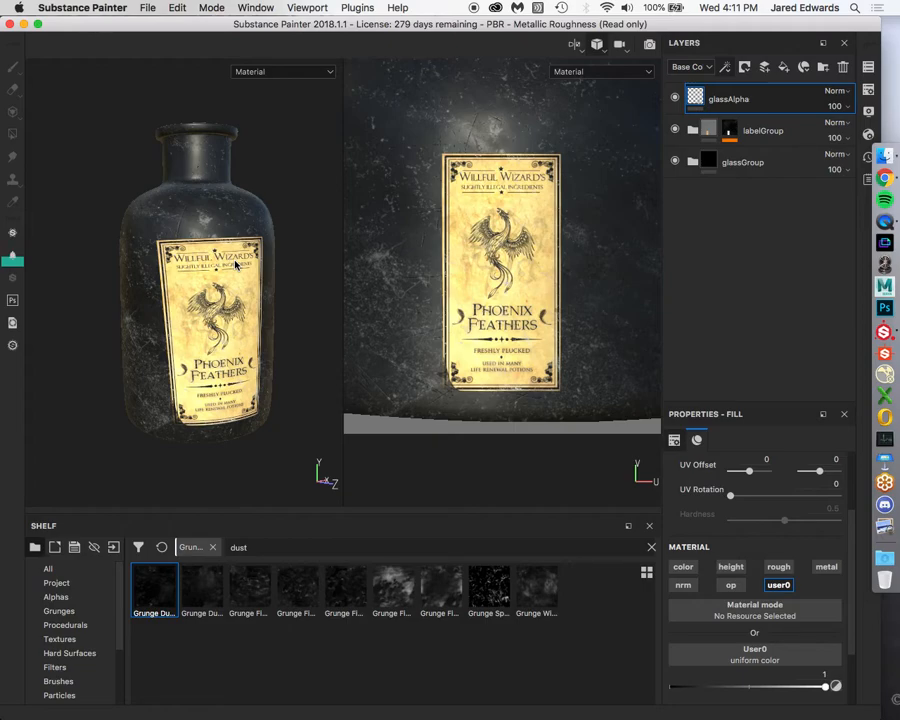
Save the project and link glassAlpha's User0 channel to the labelGroup mask anchor point
left_click_drag(236, 265, 243, 258, "alt")
scroll(766, 597, "down", 3)
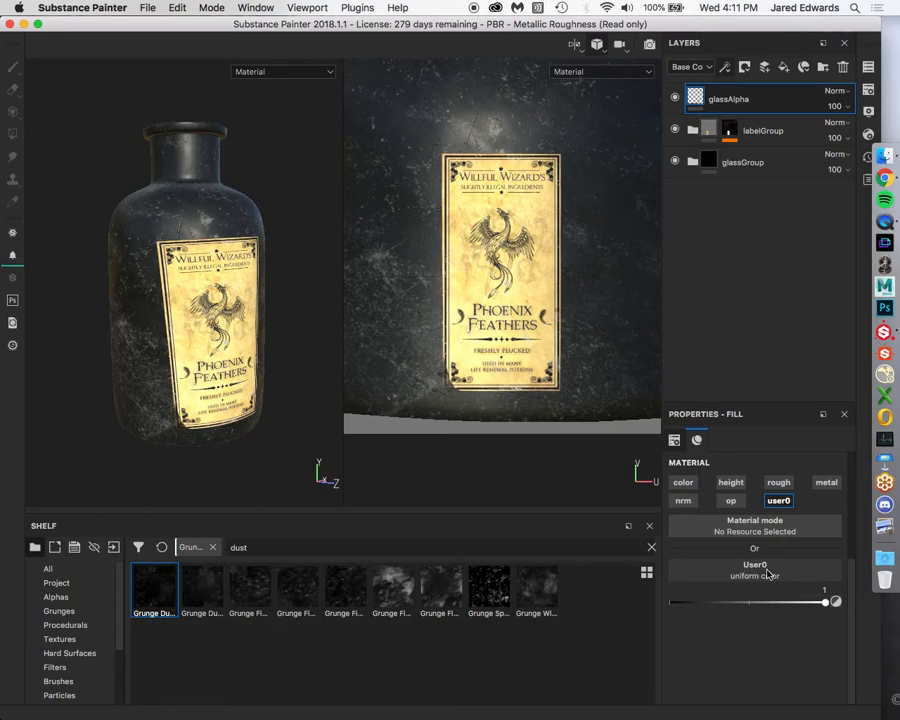
key("super+s")
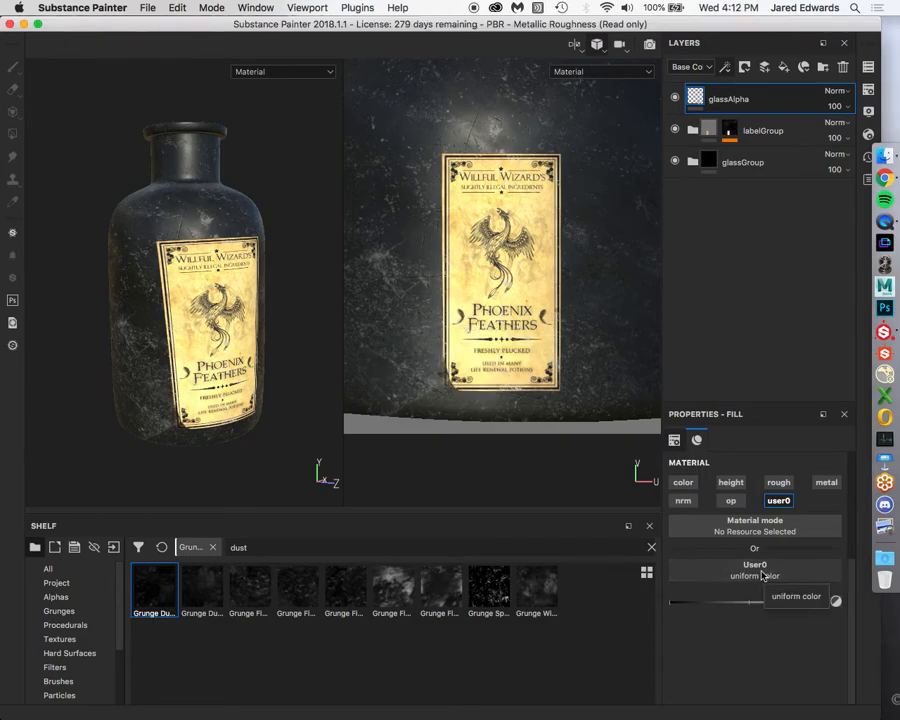
left_click(762, 575)
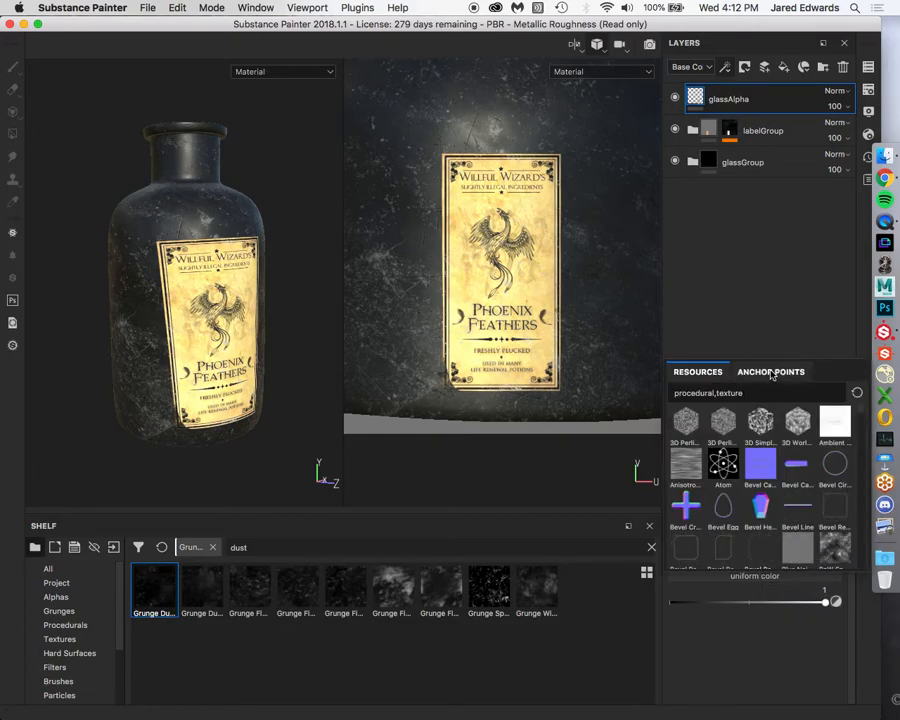
left_click(771, 372)
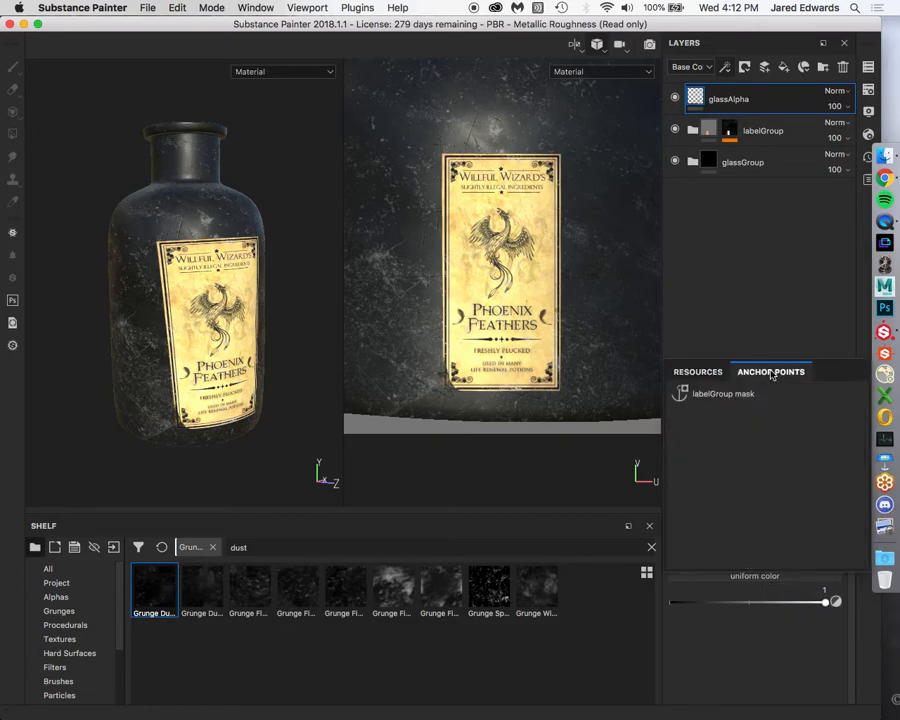
left_click(724, 394)
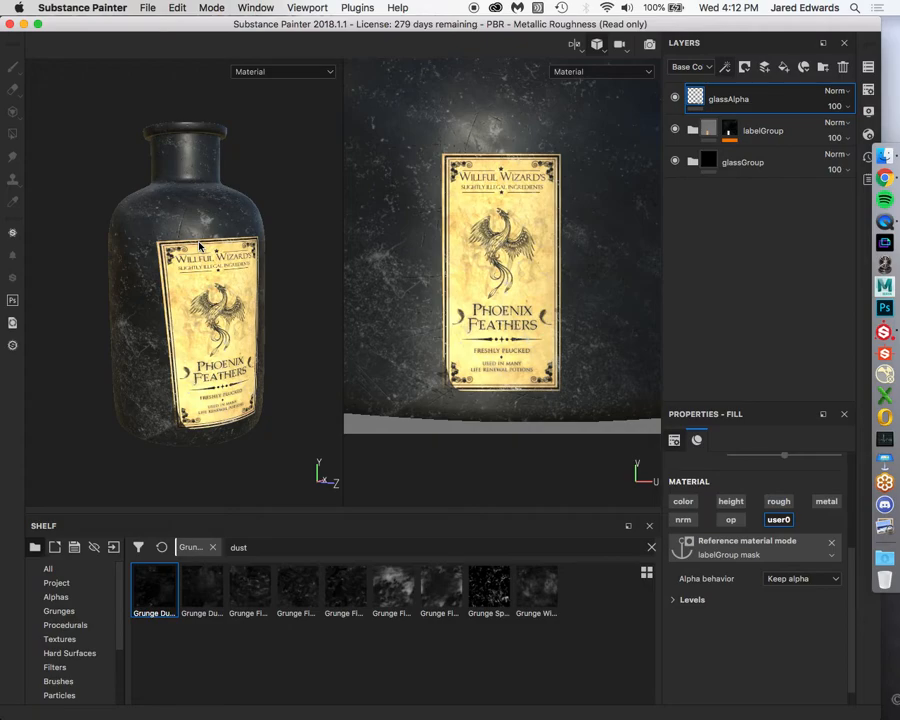
Check the User0 channel on the bottle and return to the material display
left_click(283, 72)
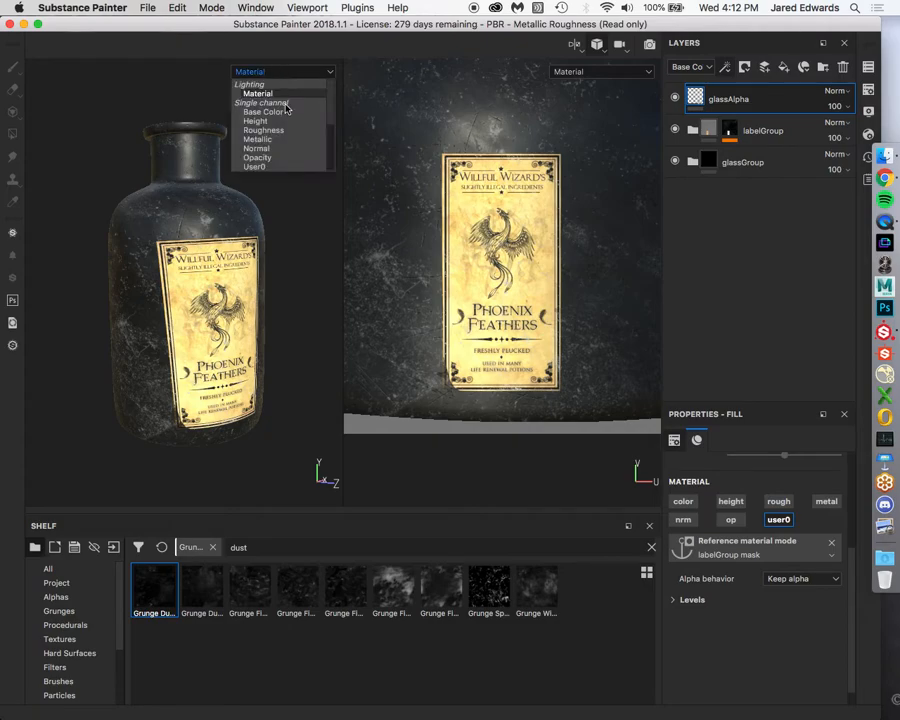
scroll(287, 110, "down", 2)
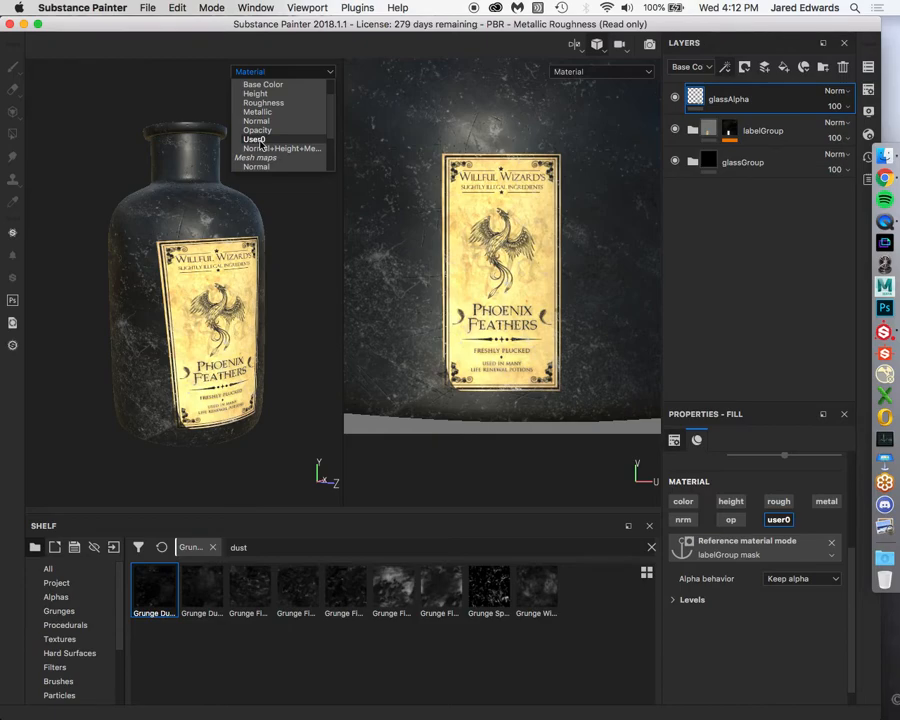
left_click(259, 140)
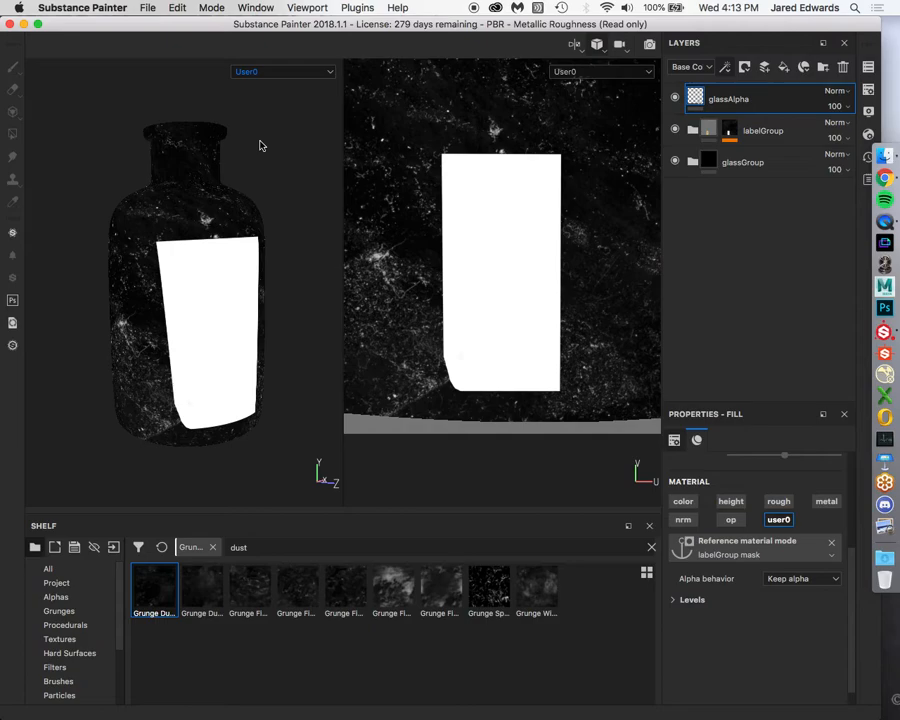
key("m")
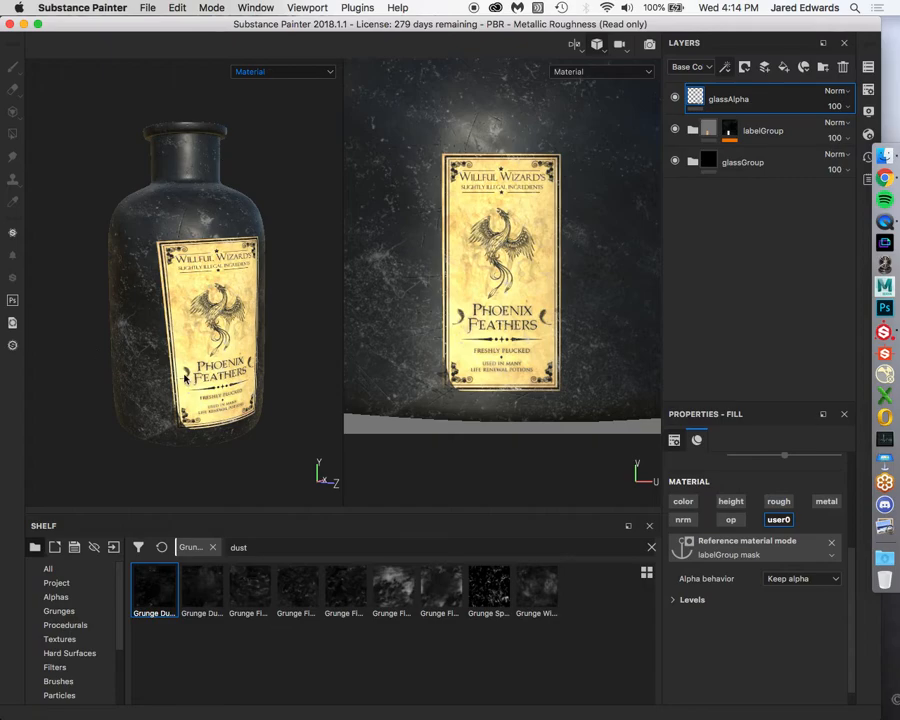
Hide the glassAlpha layer and preview labelGroup's mask close up at the label's lower corner
middle_click_drag(185, 375, 185, 273, "alt")
right_click_drag(185, 273, 311, 404, "alt")
left_click(674, 97)
left_click(731, 134)
left_click(731, 135, "alt")
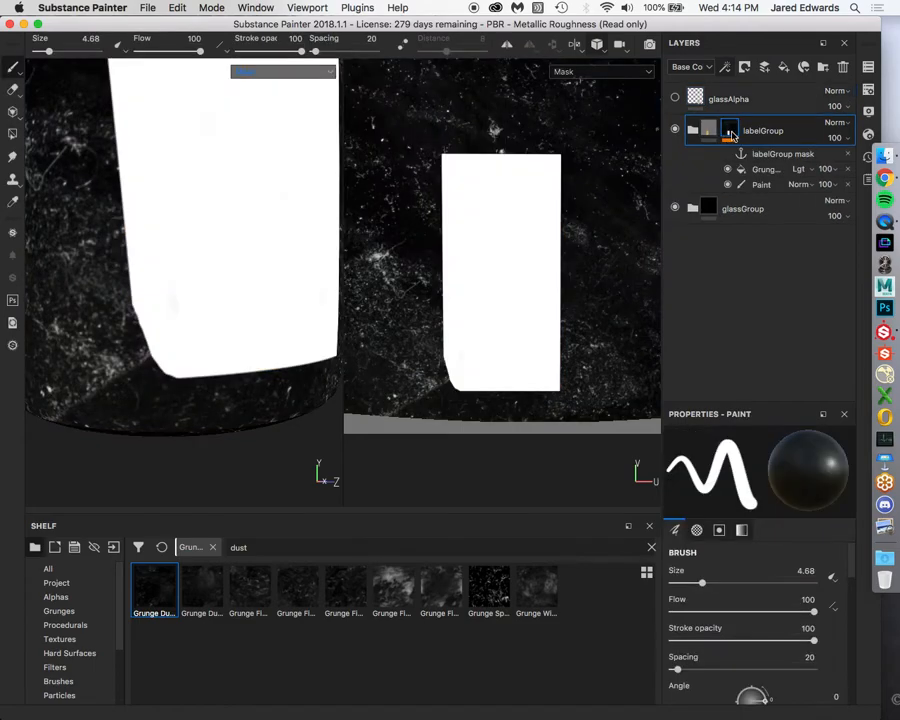
left_click(707, 132)
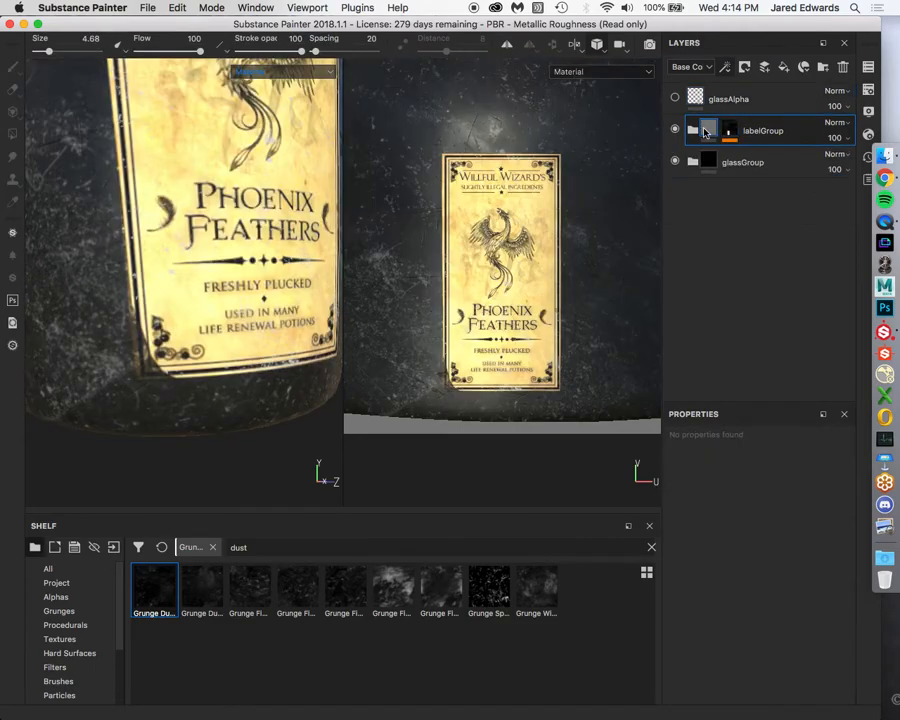
Expand labelGroup and toggle the visibility of the group, its dust layer and its label layer to compare their contributions
left_click(692, 130)
left_click(675, 130)
left_click(675, 130)
left_click(675, 162)
left_click(675, 162)
left_click(675, 209)
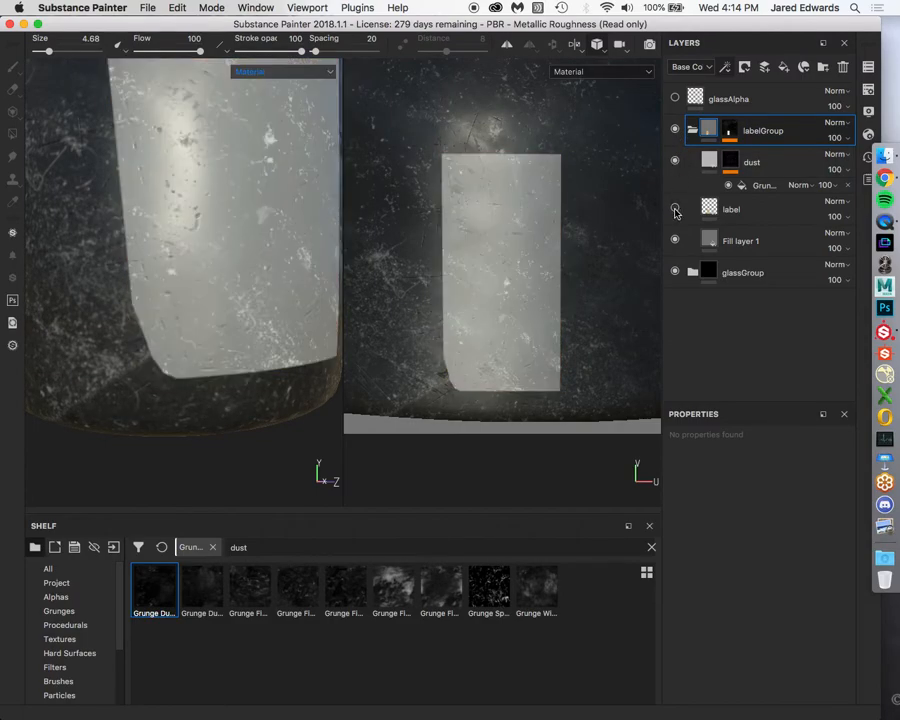
left_click(675, 209)
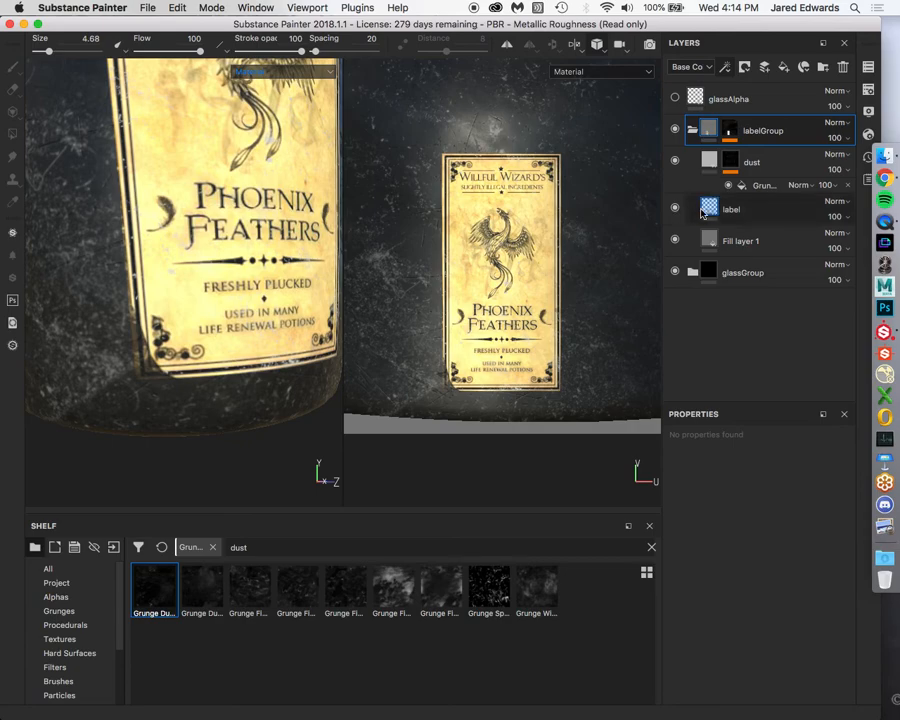
left_click(675, 209)
left_click(675, 209)
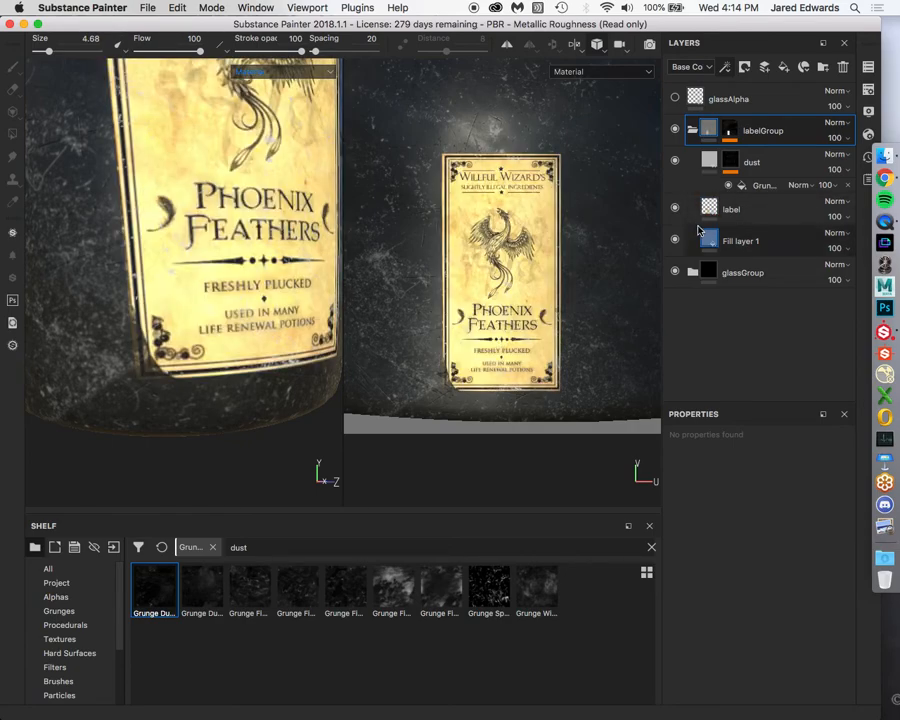
Compare the bottle and labelGroup's mask with the mask's grunge fill switched off and on
left_click(727, 133)
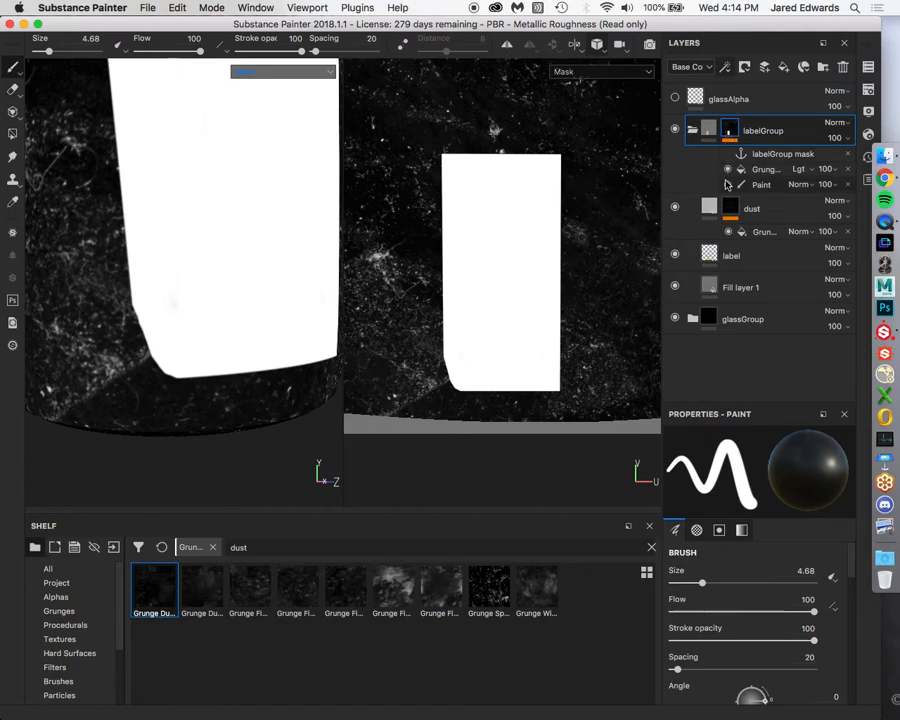
left_click(727, 170)
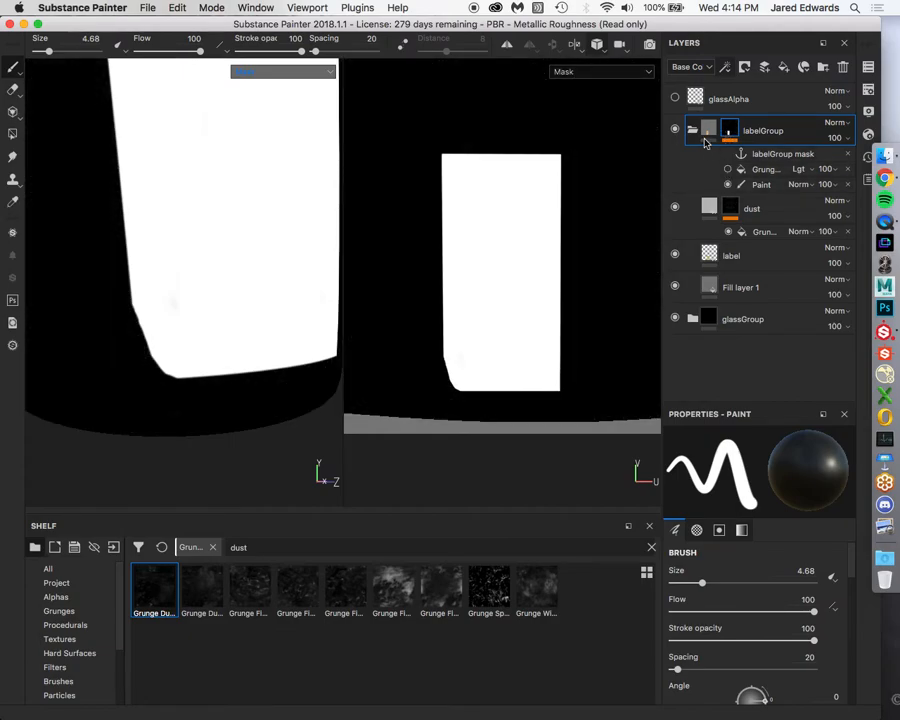
left_click(694, 132)
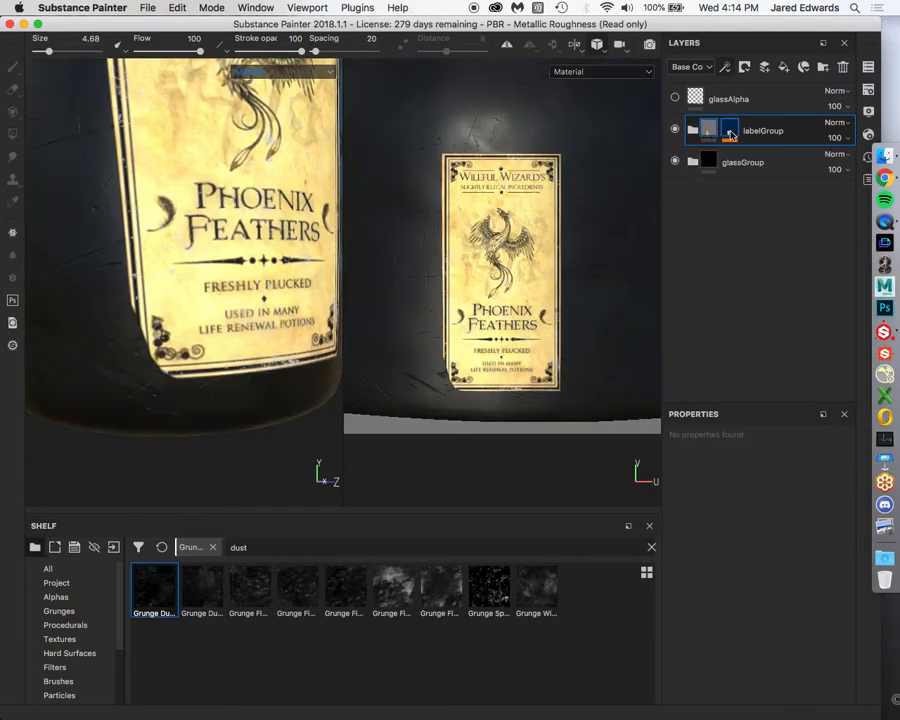
left_click(729, 131)
left_click(728, 170)
left_click(728, 170)
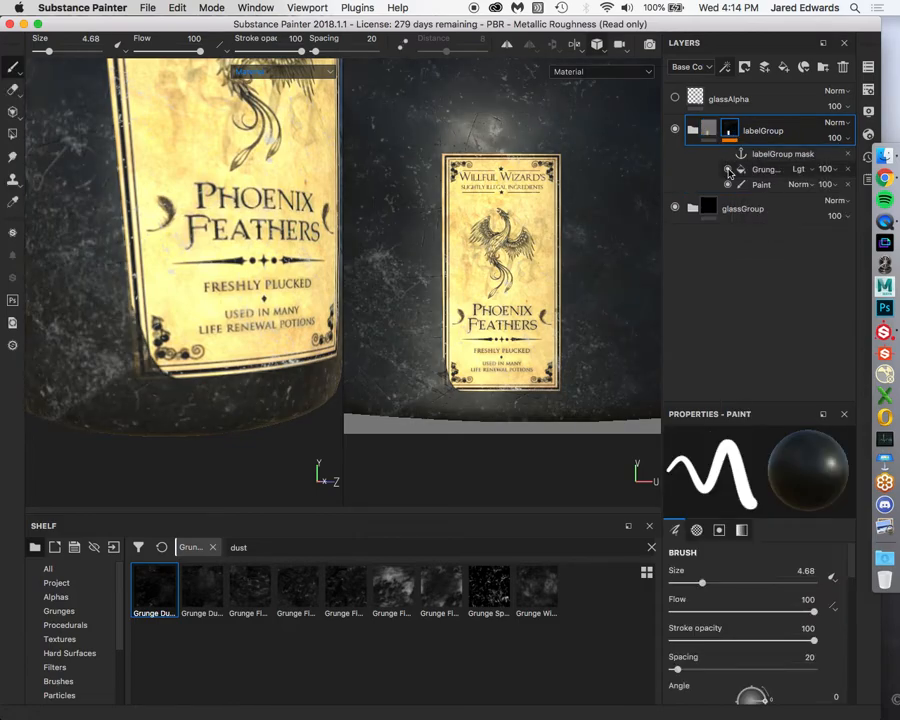
left_click(728, 170)
left_click(728, 170)
left_click(728, 170)
left_click(728, 170)
left_click(728, 170)
left_click(728, 170)
left_click(728, 170)
left_click(728, 170)
Inspect the Grunge Dust Small fill and the Paint effect in labelGroup's mask, toggling the grunge's visibility
left_click(766, 170)
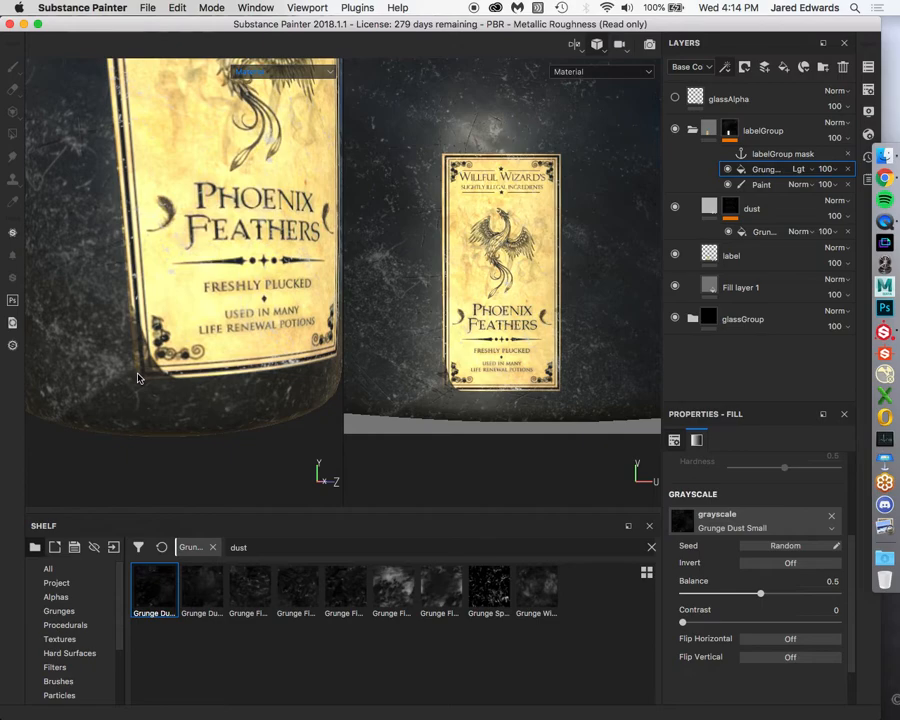
left_click(763, 185)
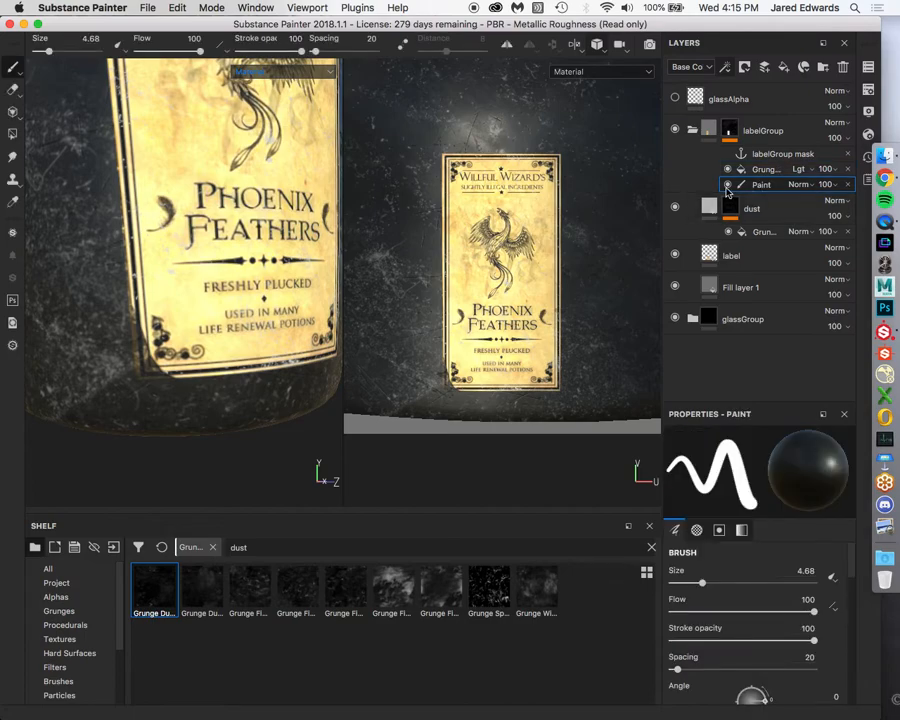
left_click(729, 172)
left_click(729, 172)
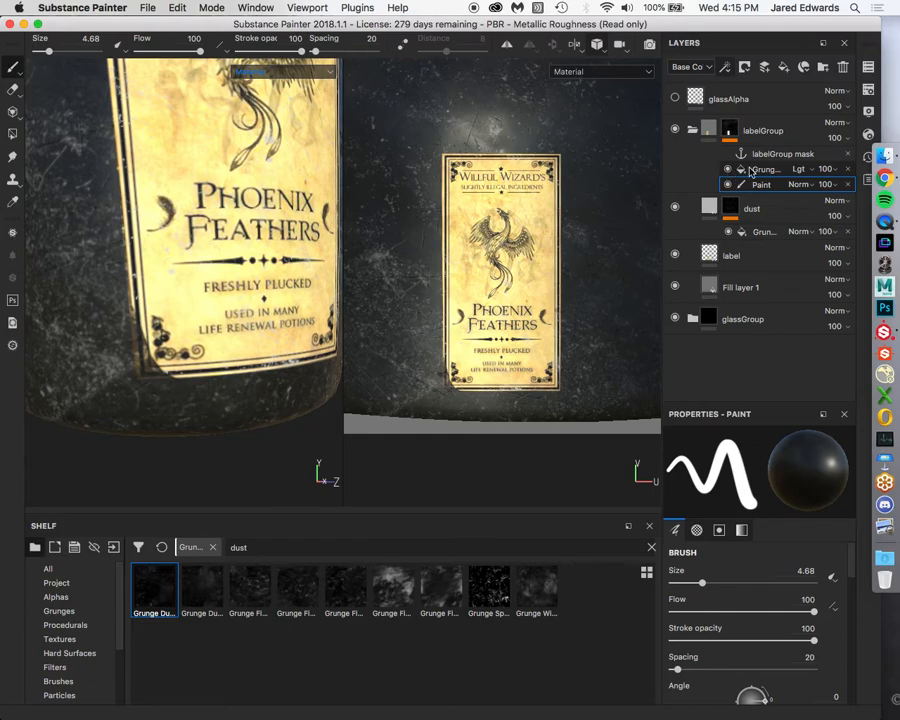
Try the grunge fill below the Paint effect in labelGroup's mask, and restore it above Paint
left_click(765, 170)
left_click_drag(765, 172, 766, 193)
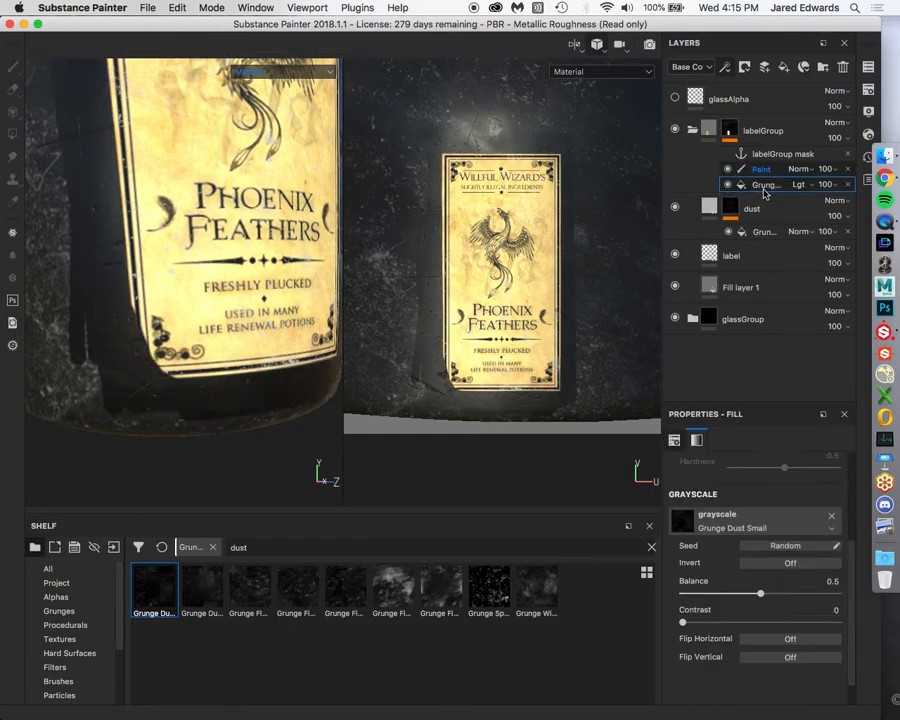
left_click_drag(765, 193, 764, 172)
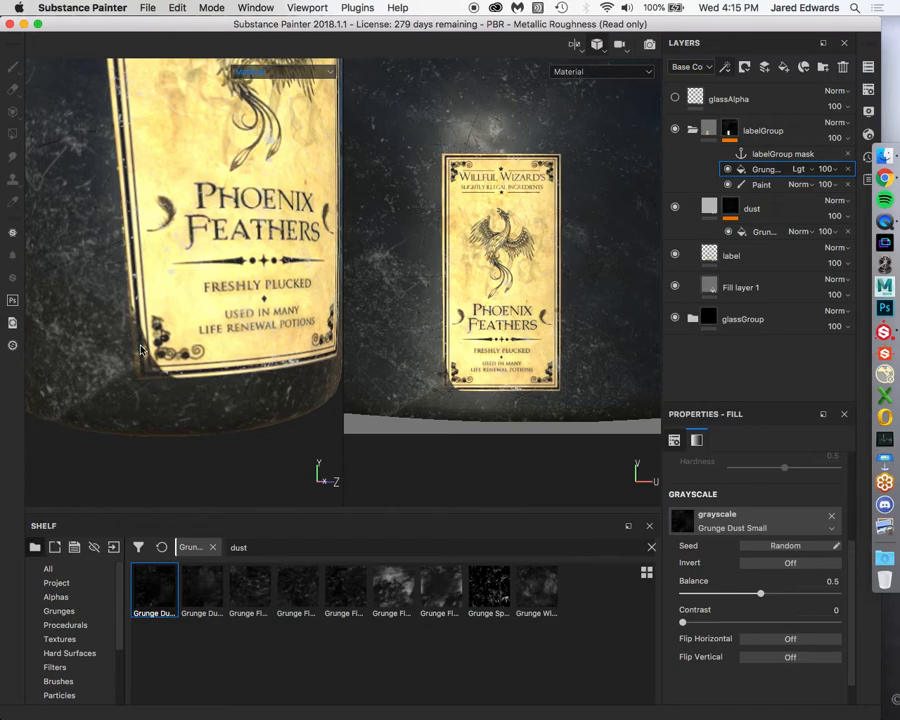
key("f")
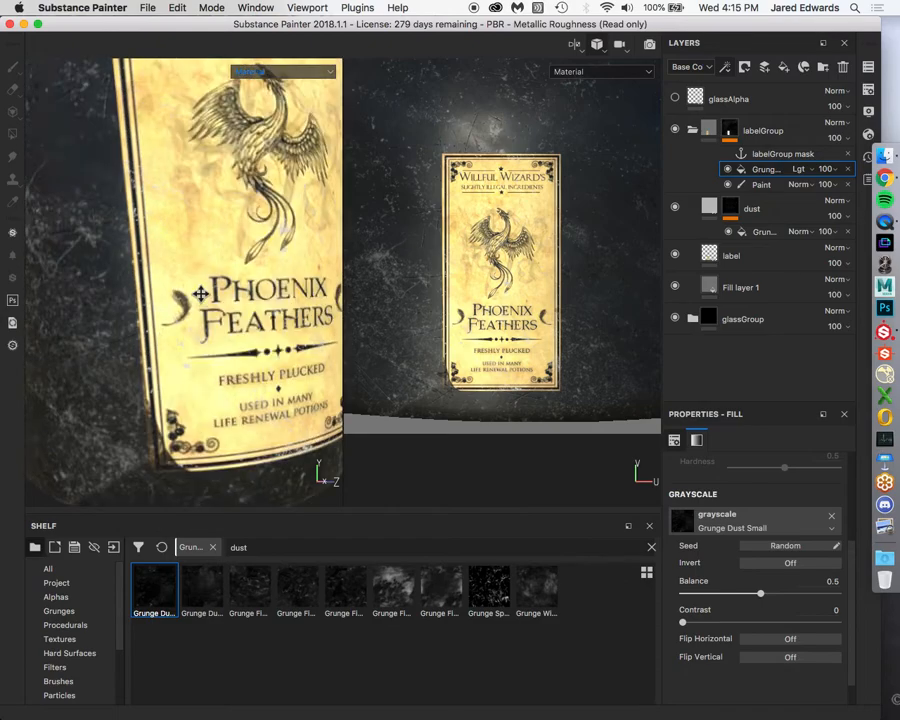
left_click_drag(188, 274, 194, 268, "alt")
right_click_drag(194, 268, 151, 255, "alt")
middle_click_drag(151, 255, 151, 285, "alt")
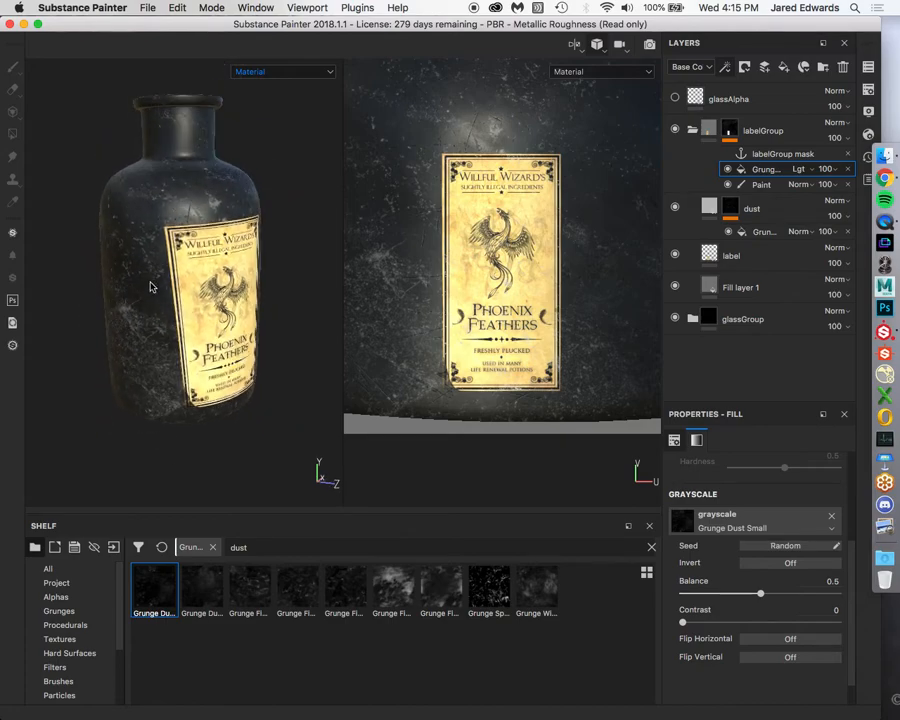
Save the project as "glass" in the Glass folder inside Painter
left_click(150, 7)
left_click(170, 143)
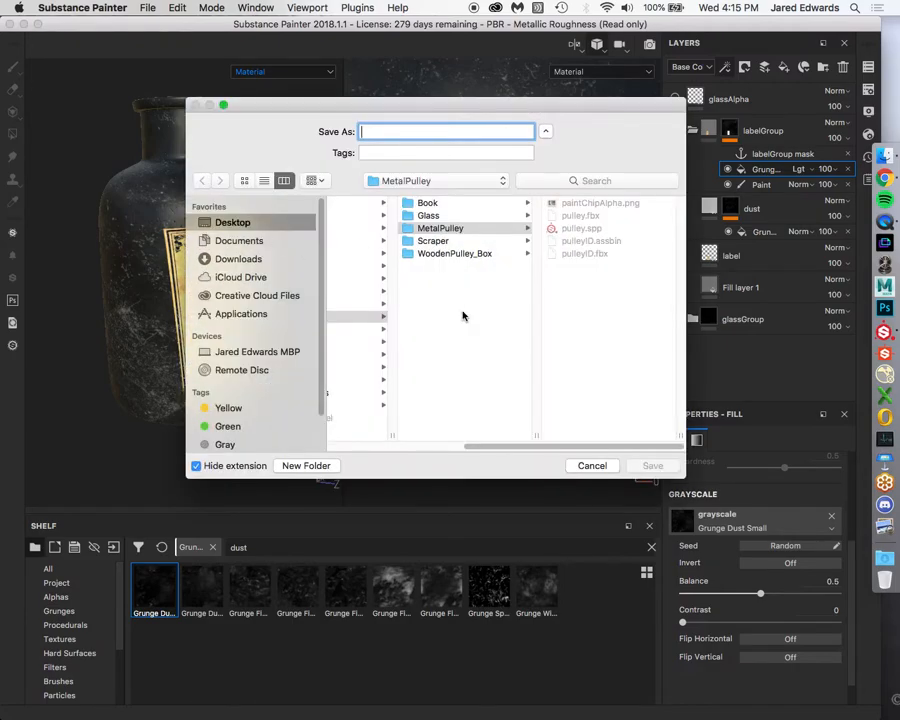
left_click(473, 368)
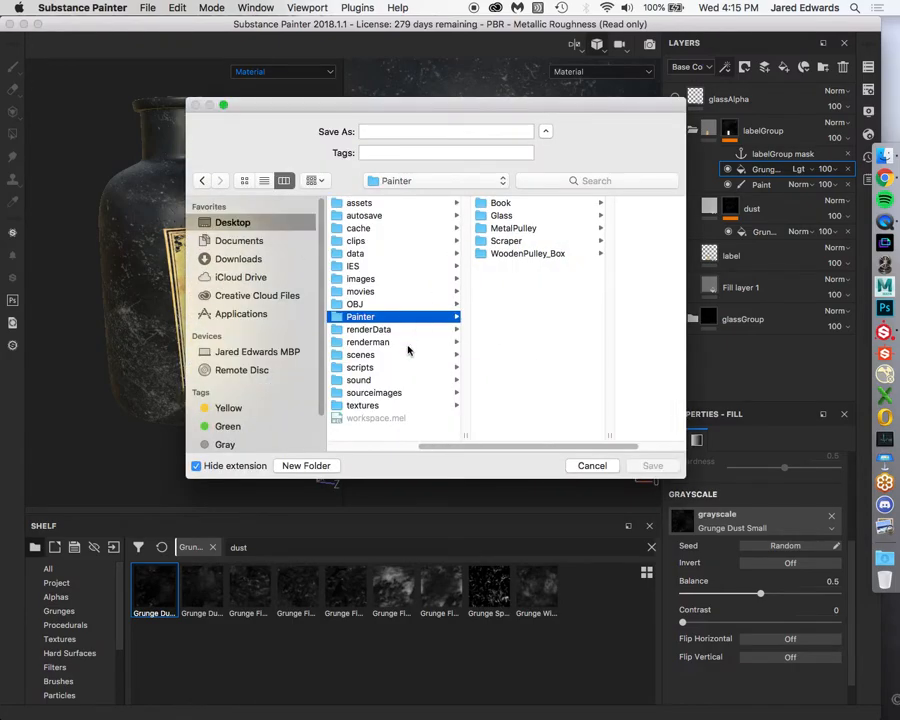
mouse_move(525, 447)
left_mouse_down()
mouse_move(442, 447)
mouse_move(512, 450)
left_mouse_up()
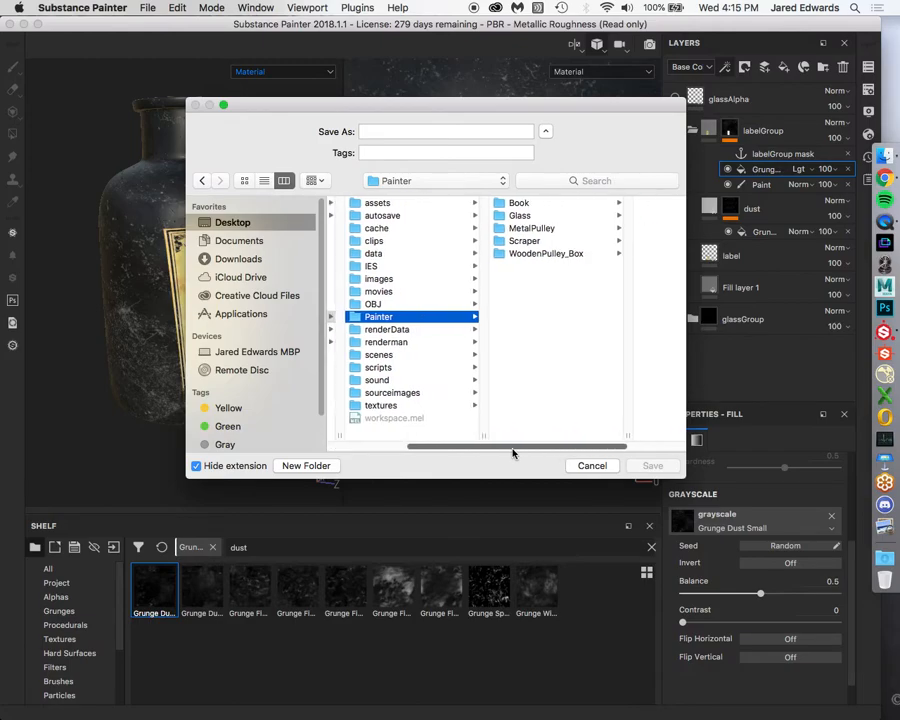
left_click(522, 215)
left_click(389, 130)
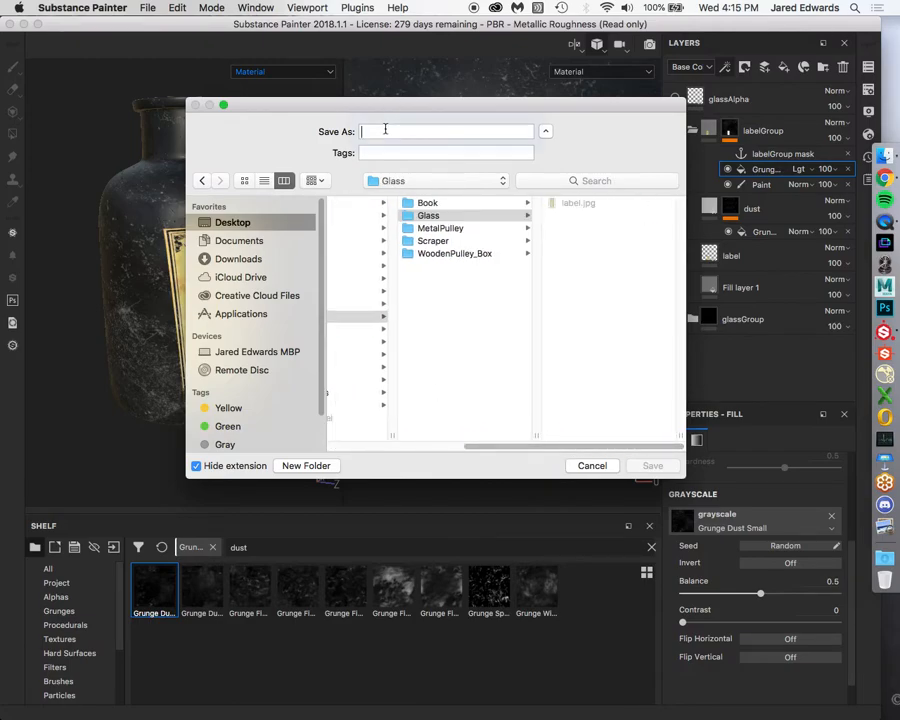
type("glass")
left_click(650, 465)
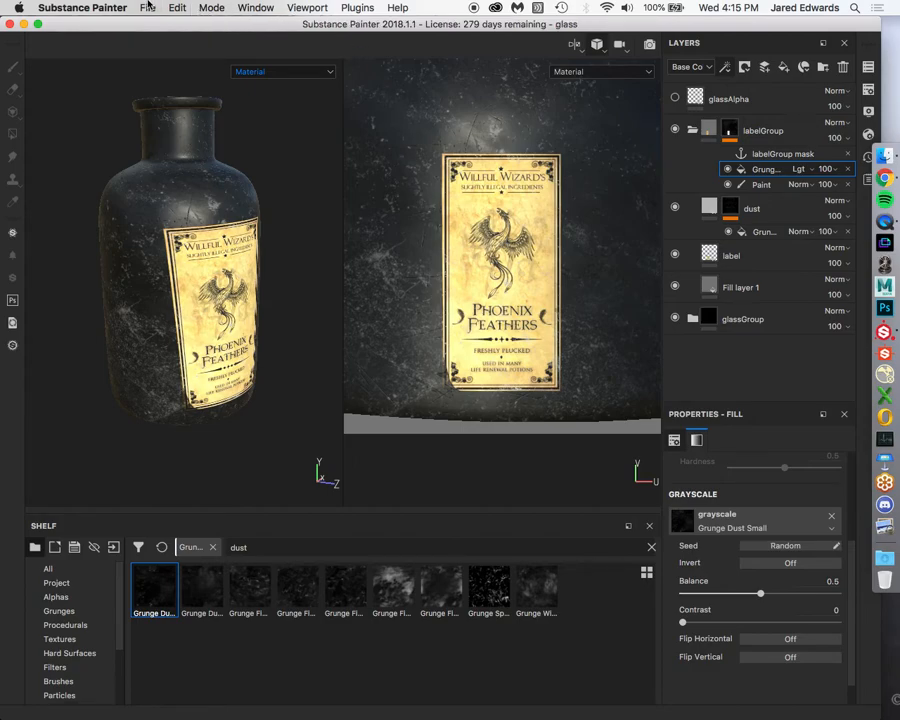
Open the texture export configuration and duplicate the RenderMan PxrSurface preset
left_click(148, 7)
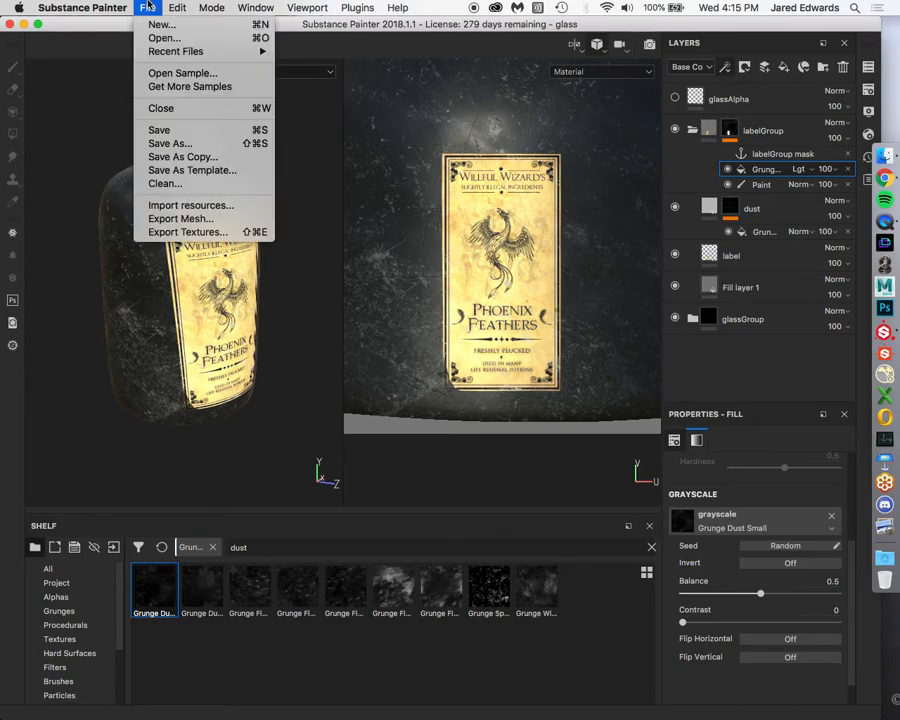
left_click(163, 233)
left_click(198, 128)
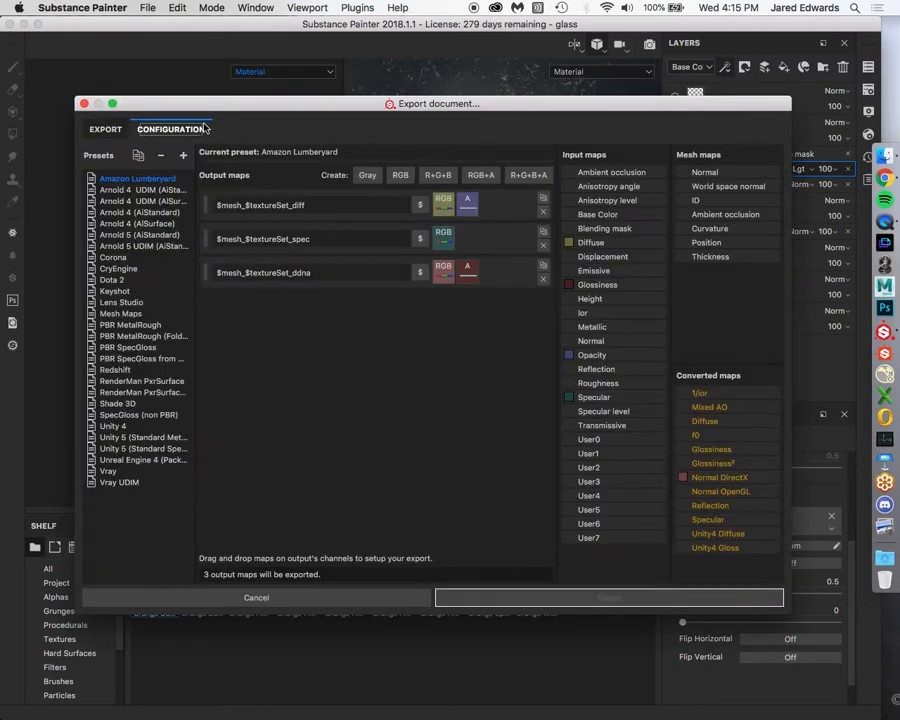
left_click_drag(277, 103, 286, 83)
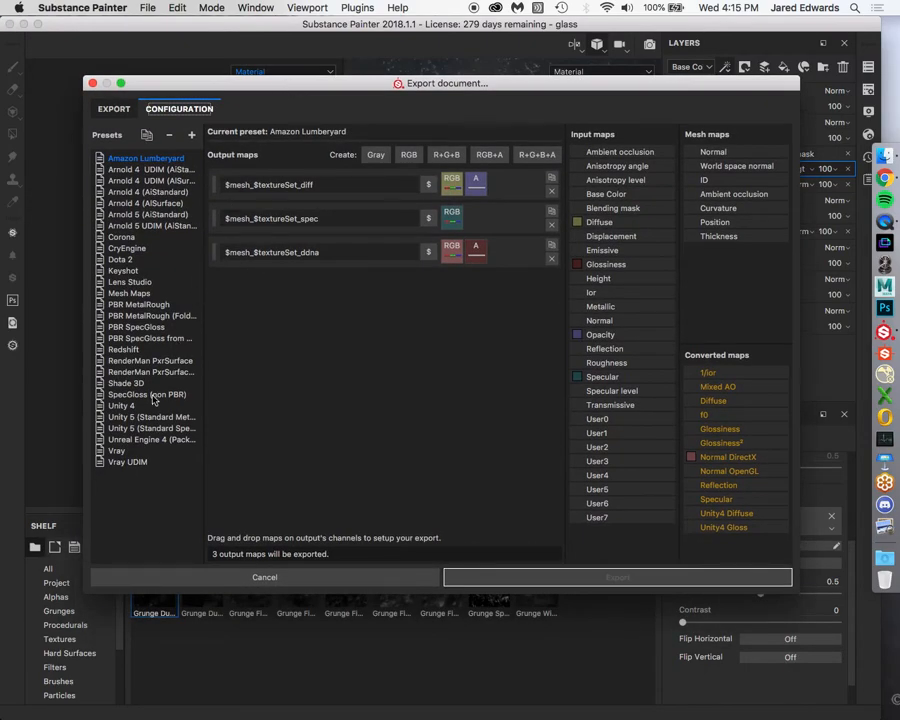
left_click(148, 360)
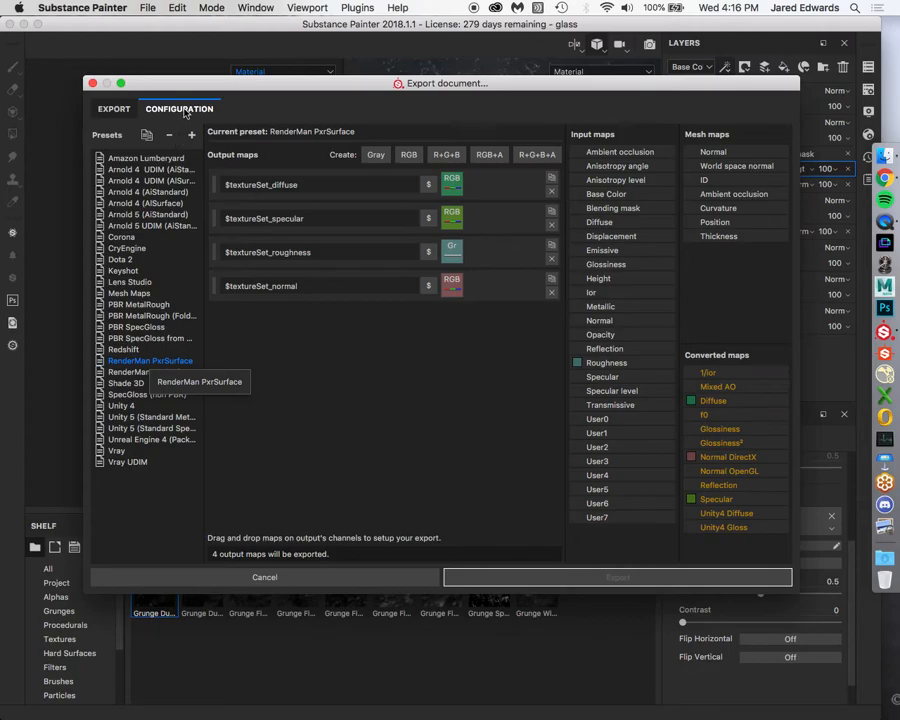
right_click(149, 364)
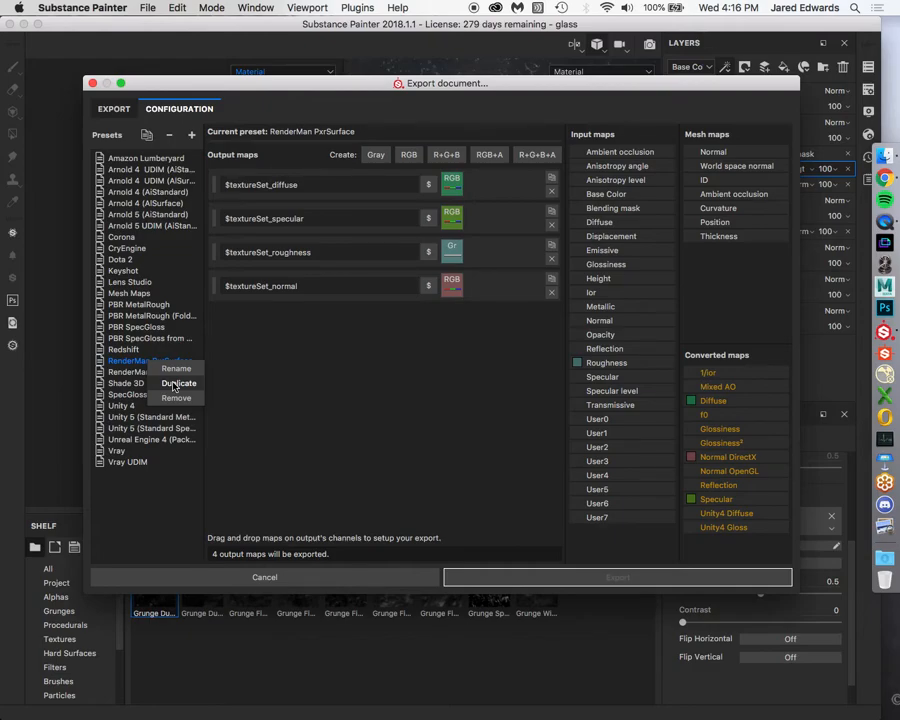
left_click(176, 386)
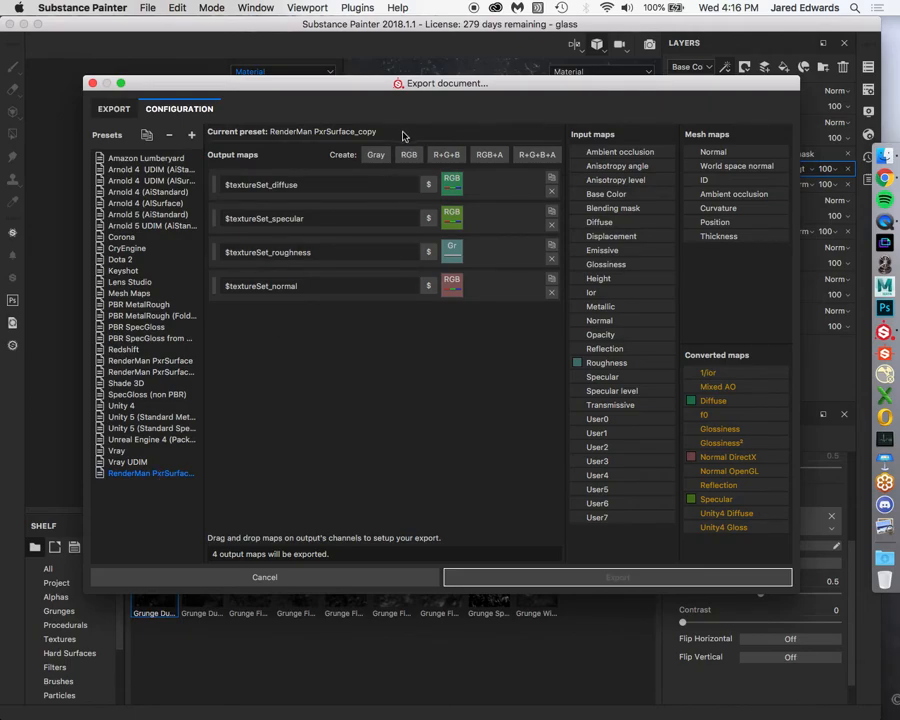
Rename the duplicated export preset "RenderMan PxrSurface GlassLecture"
right_click(152, 473)
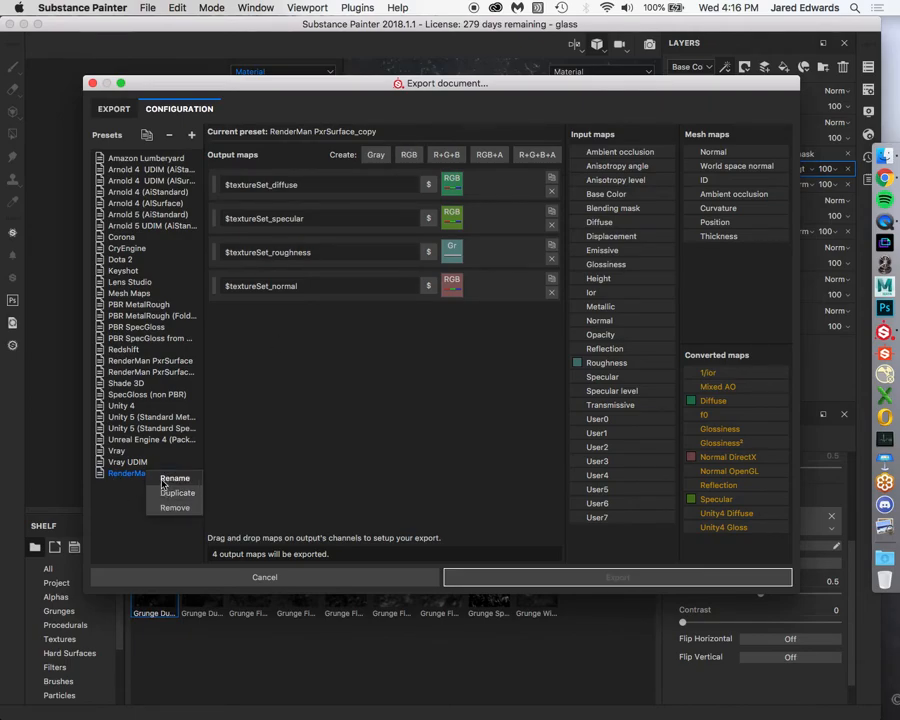
left_click(165, 479)
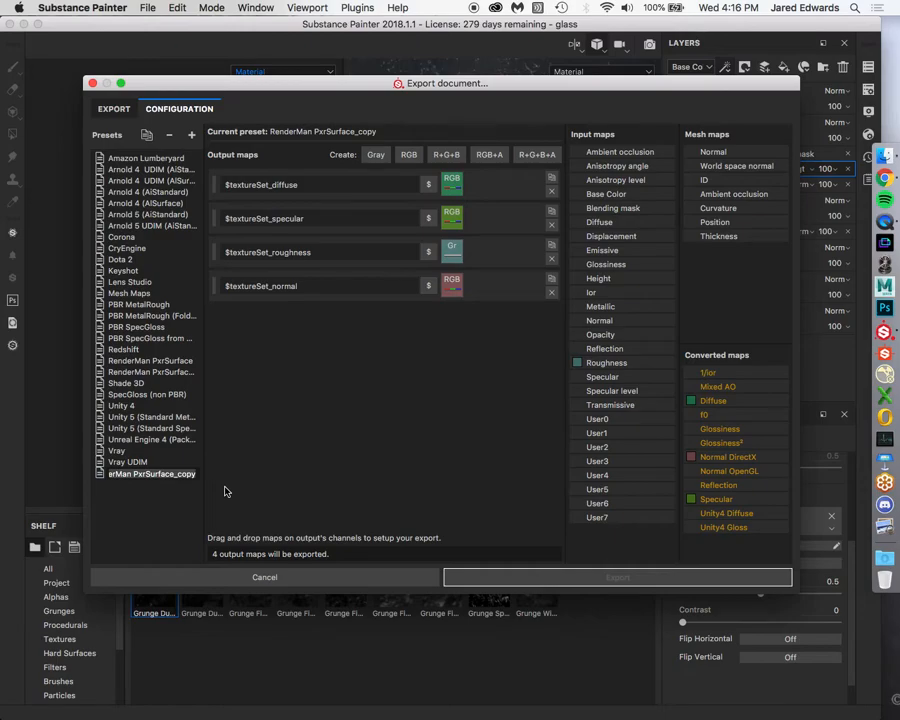
key("BackSpace")
key("BackSpace")
key("BackSpace")
key("BackSpace")
key("BackSpace")
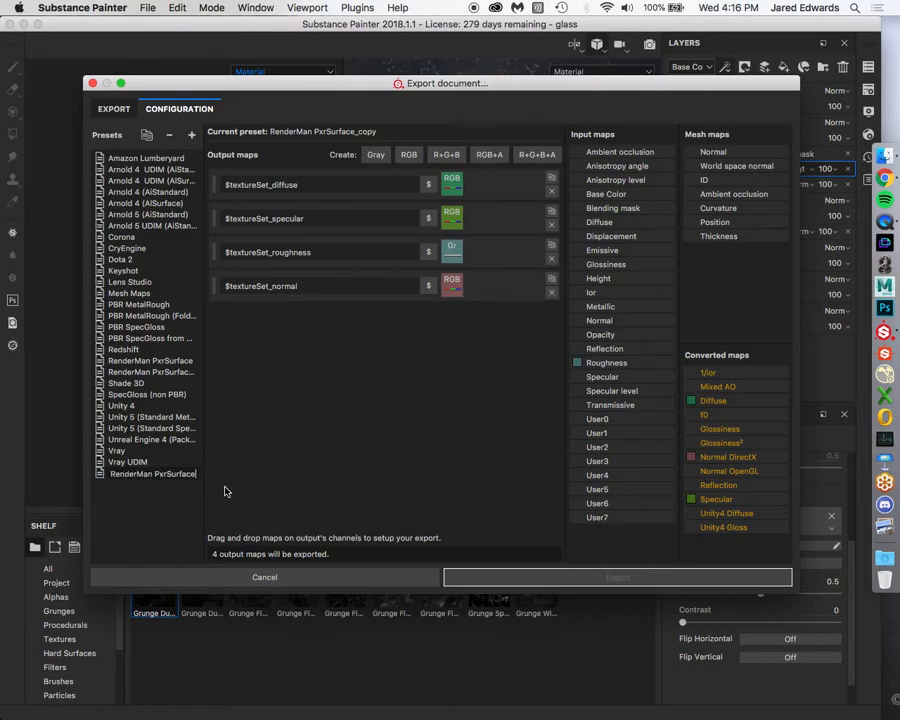
type("GlassLecture")
key("Return")
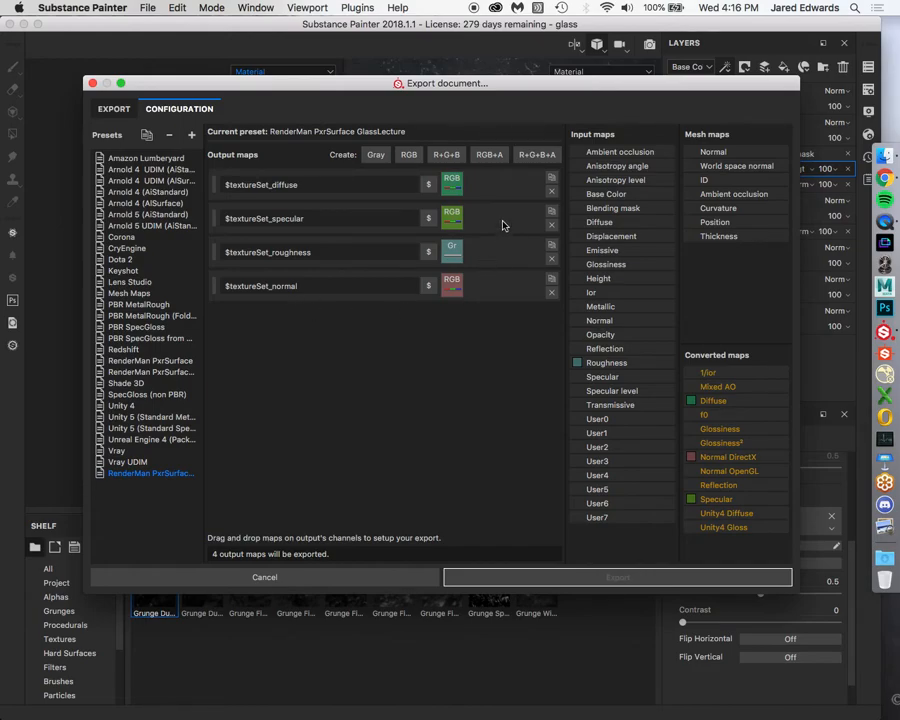
Add a grayscale output map named $textureSet_alpha to the GlassLecture preset and feed it from User0's gray channel
left_click(378, 157)
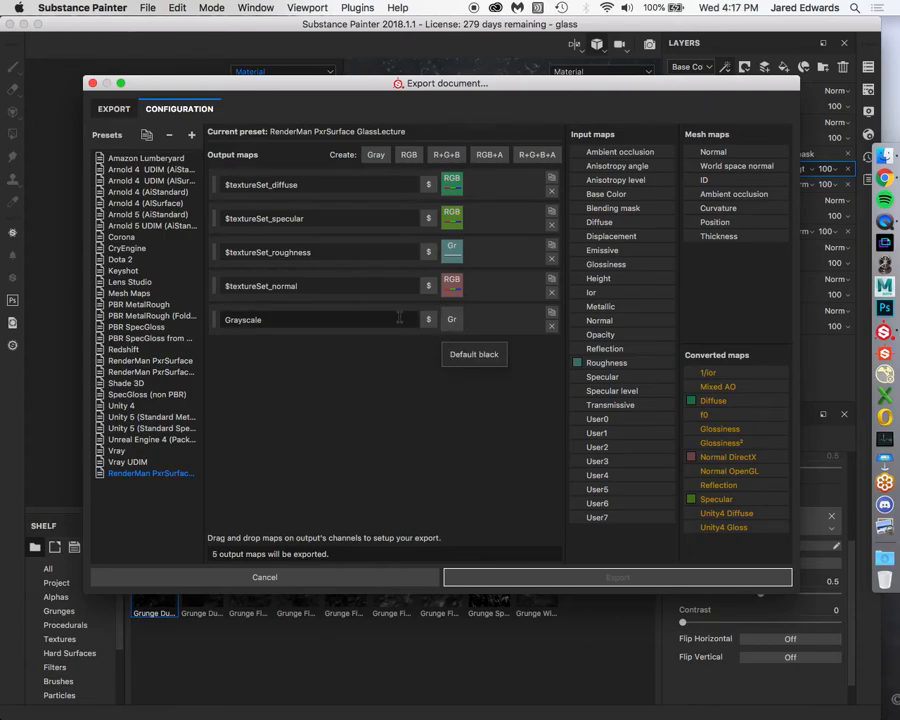
double_click(357, 317)
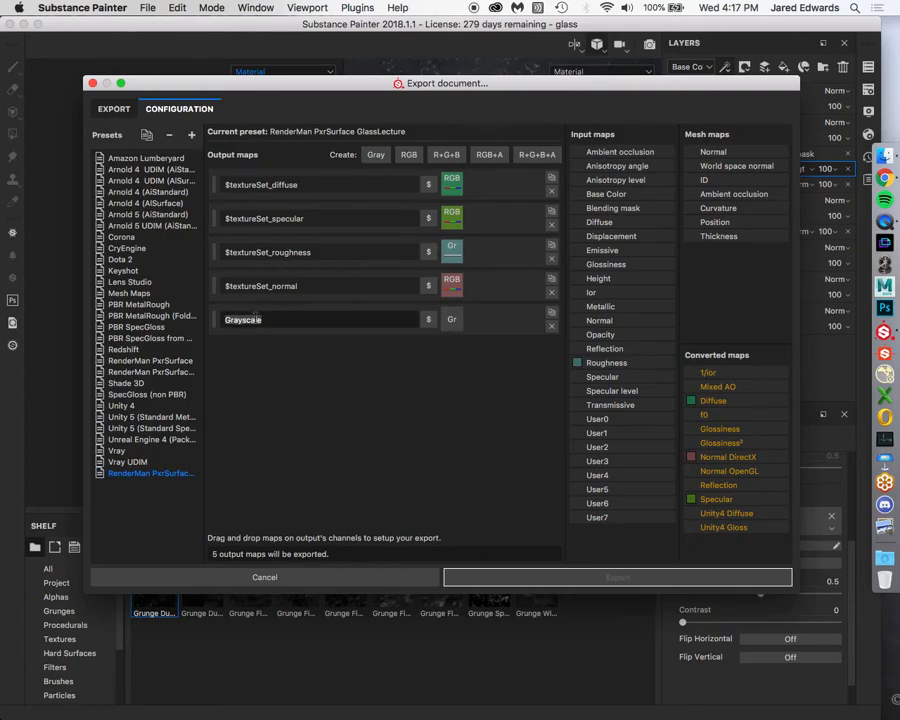
key("BackSpace")
left_click(428, 319)
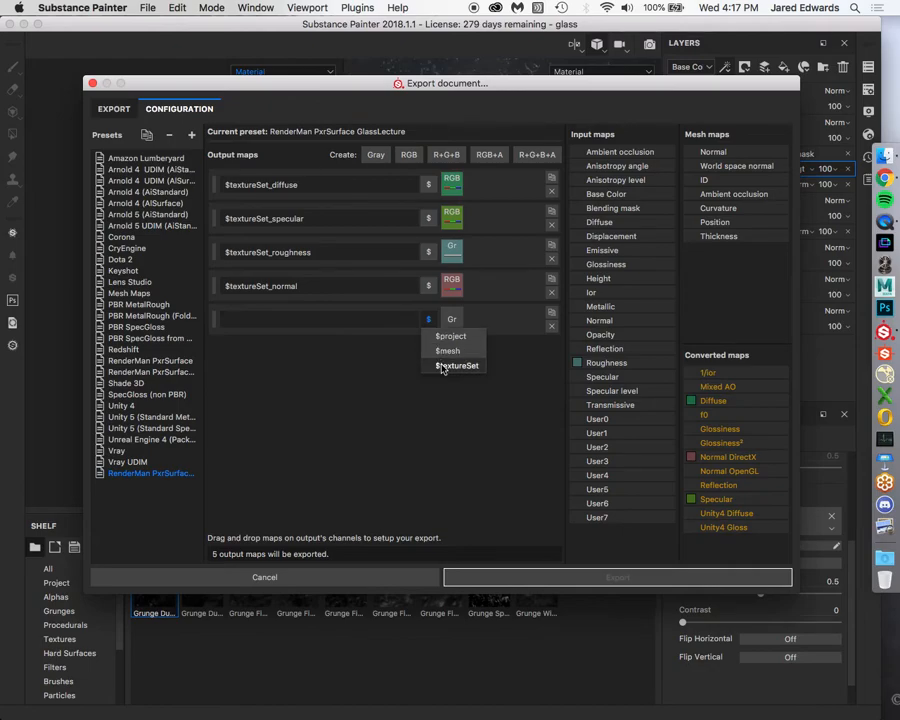
left_click(442, 366)
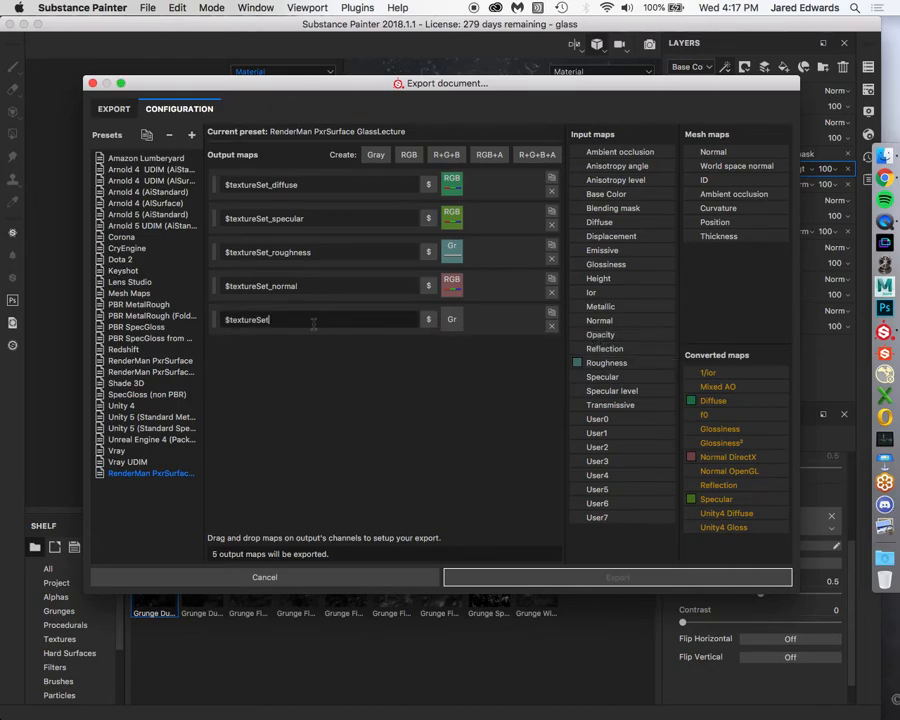
type("_alpha")
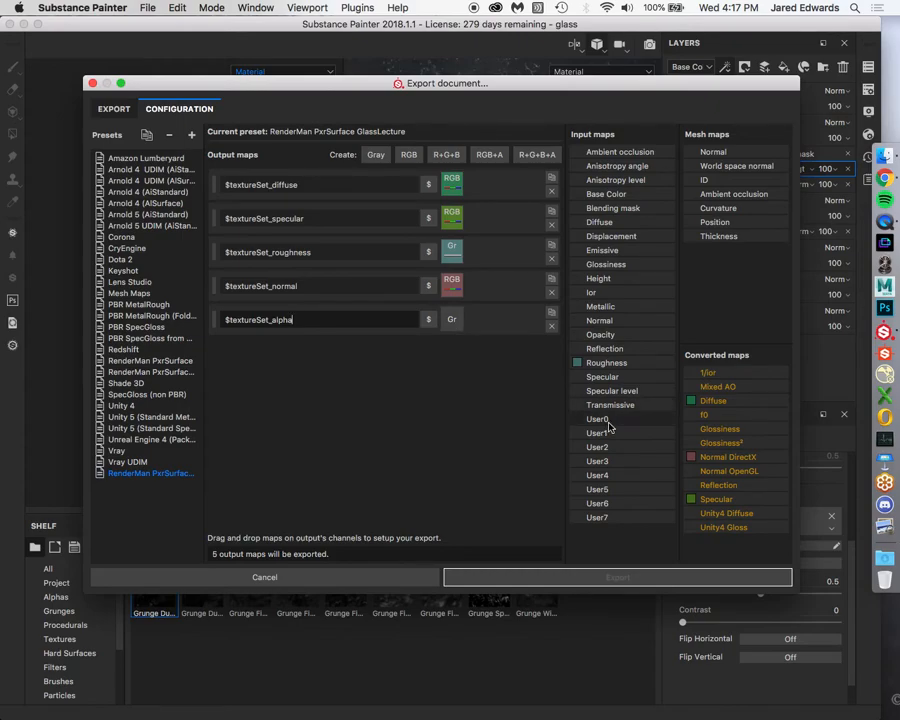
left_click_drag(605, 420, 454, 326)
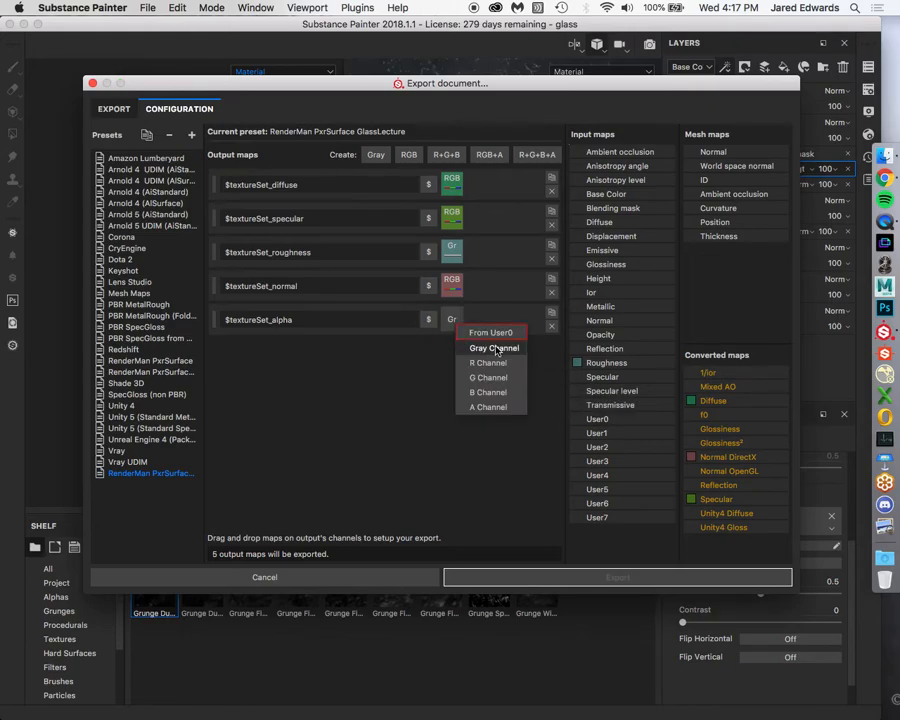
left_click(495, 348)
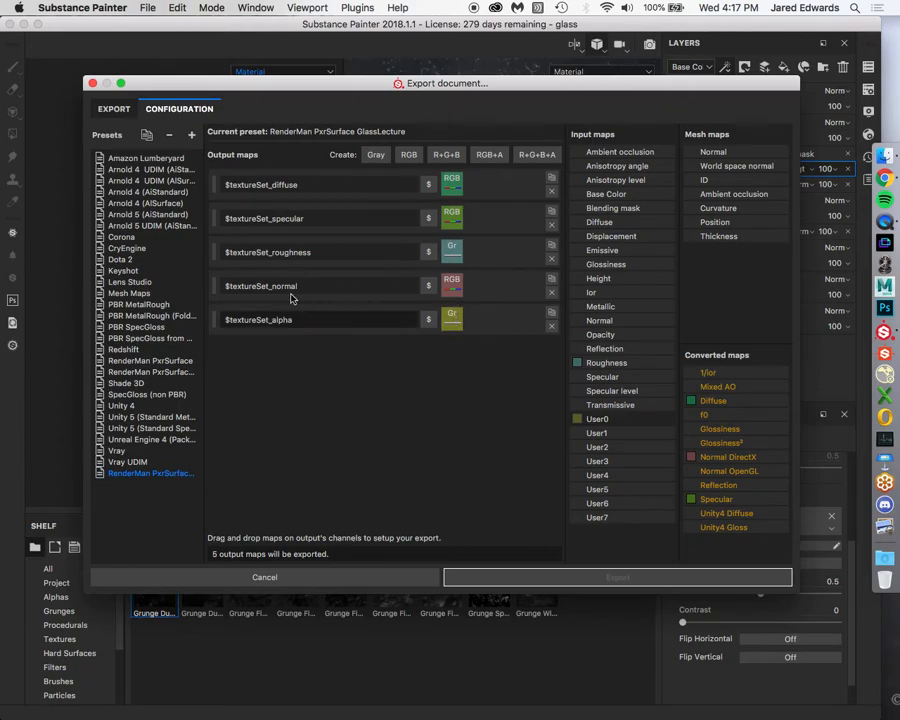
Set the texture export destination to a new folder named Glass inside VSD_Lecture_Project's sourceimages folder on the Desktop
left_click(117, 109)
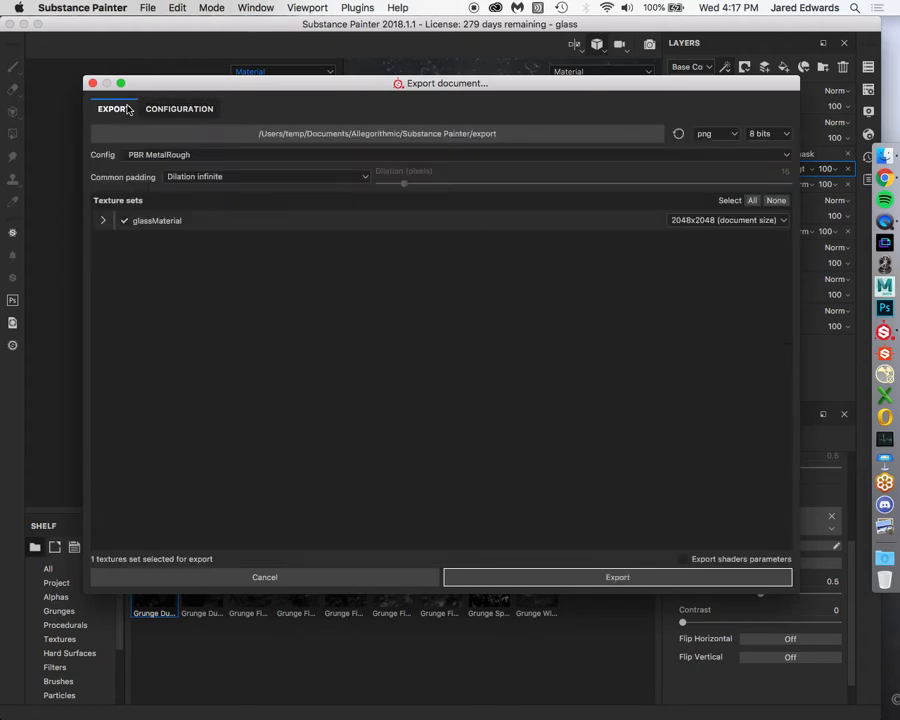
left_click(181, 155)
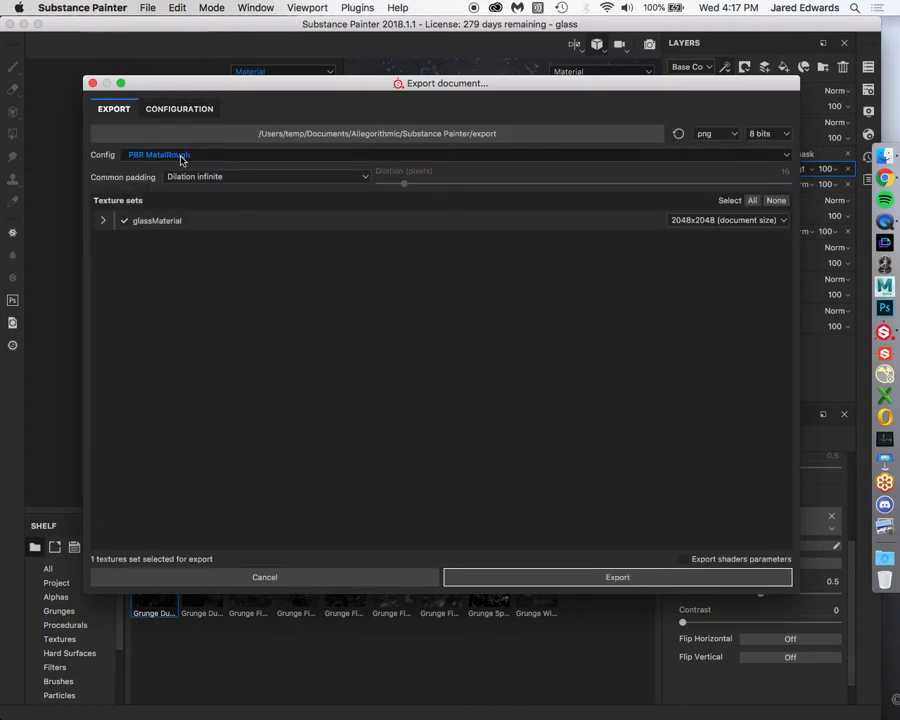
left_click(456, 134)
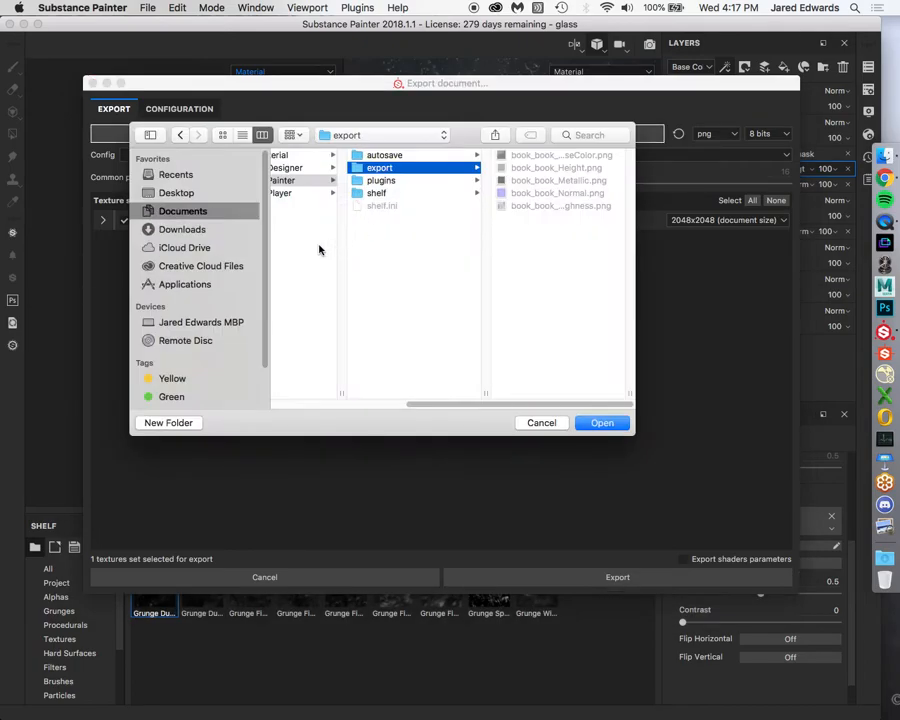
left_click(180, 193)
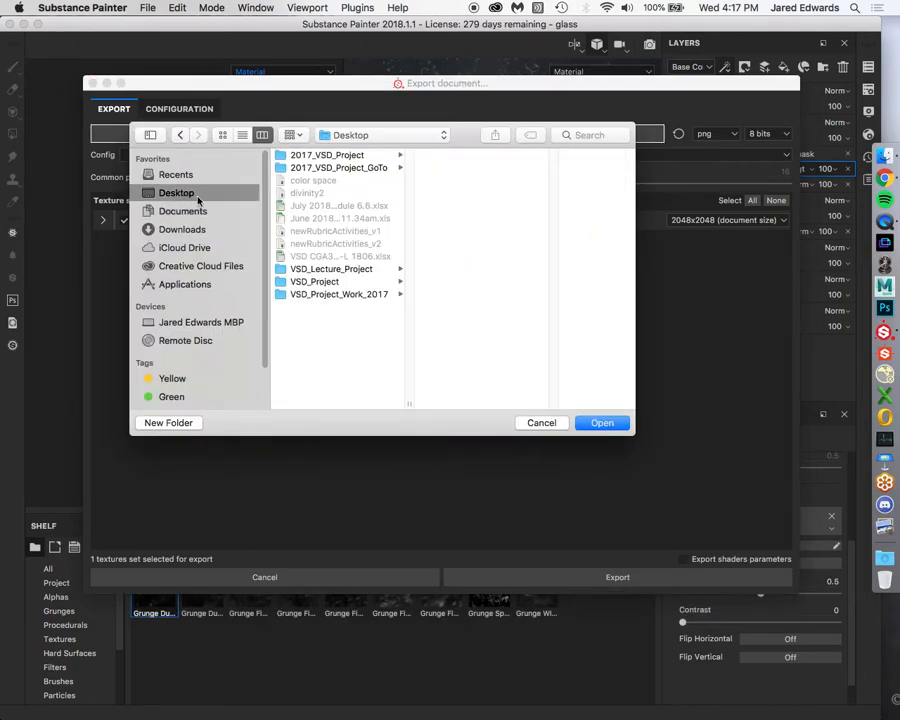
left_click(345, 269)
left_click(453, 346)
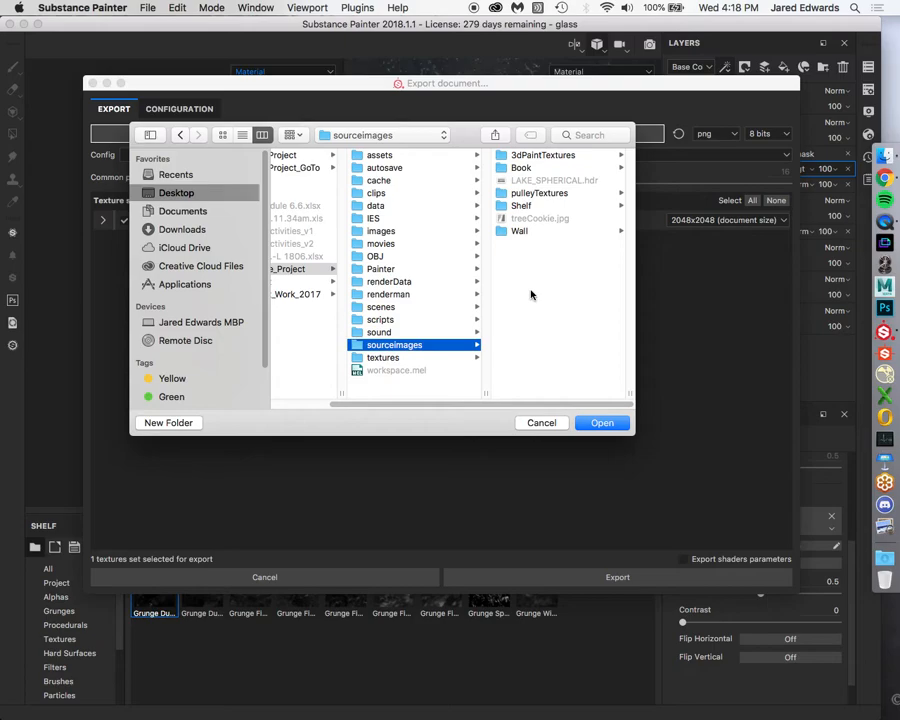
left_click(186, 423)
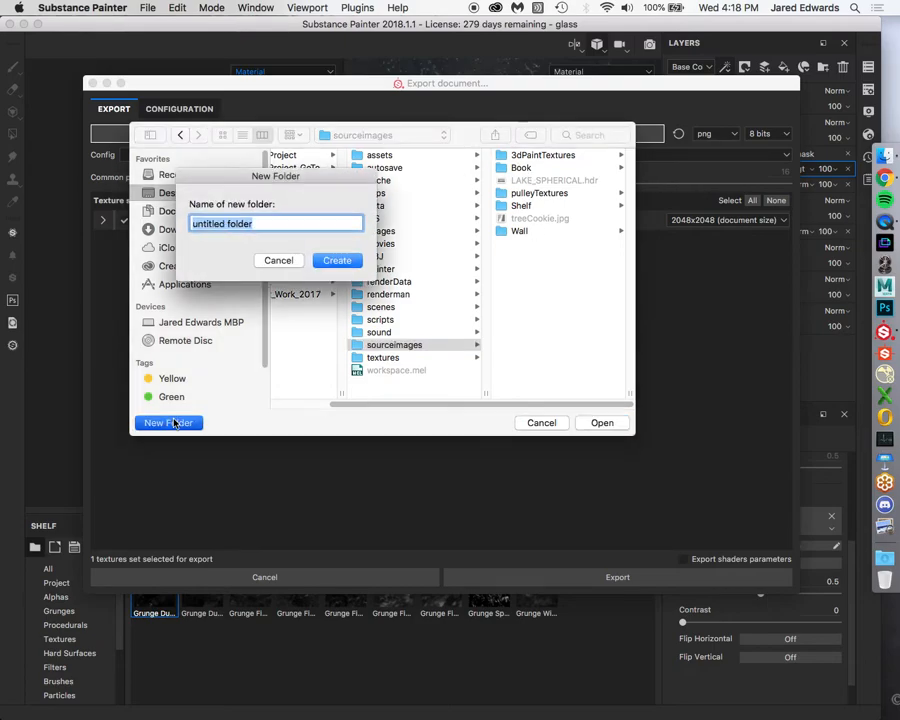
type("Glass")
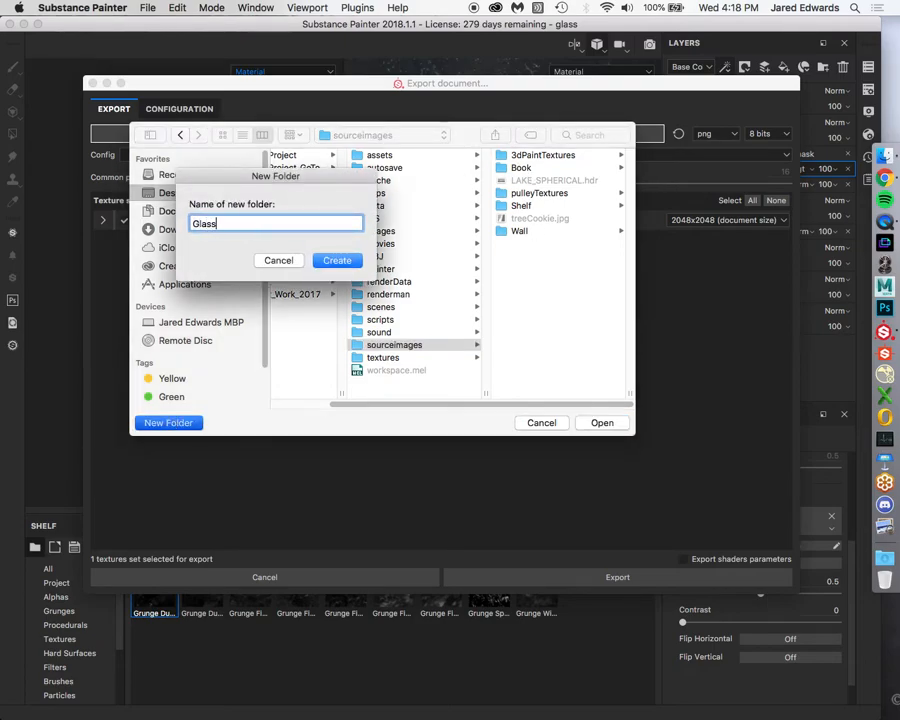
left_click(339, 261)
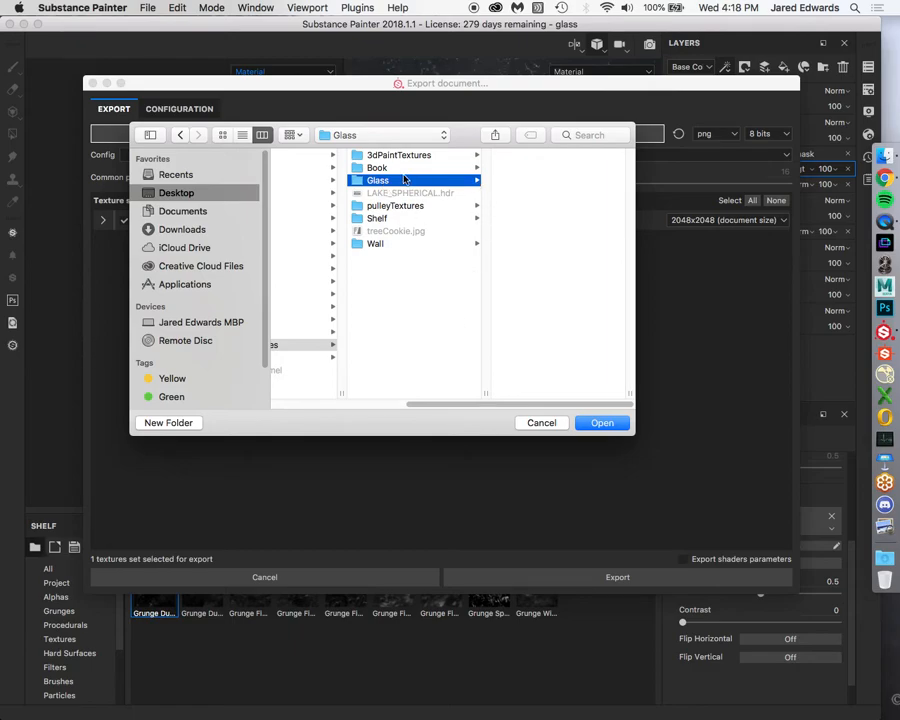
left_click(600, 422)
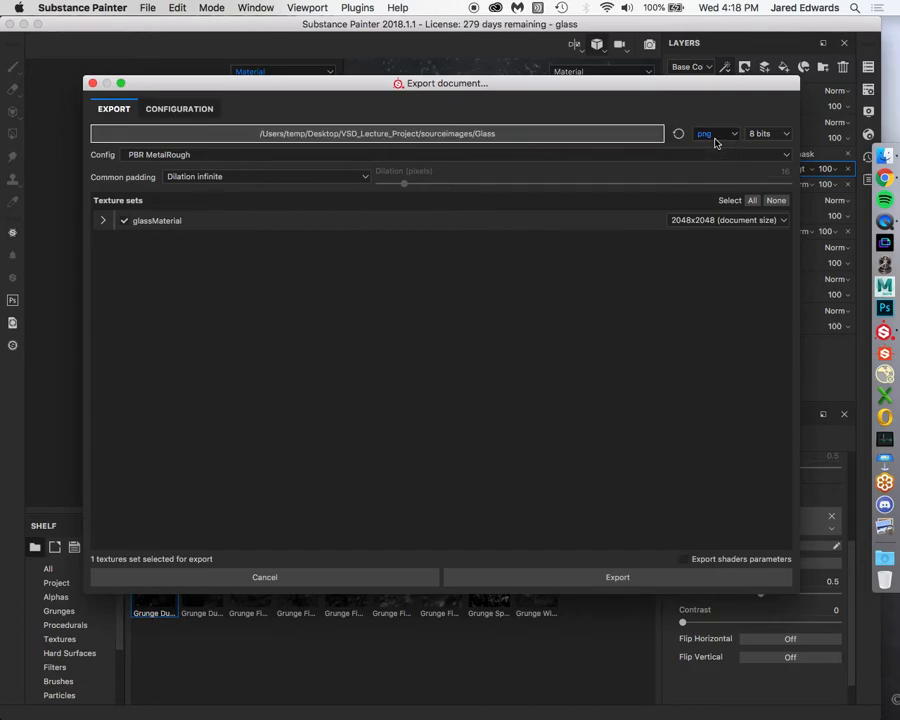
Export the glassMaterial textures as 8-bit PNGs using the RenderMan PxrSurface GlassLecture preset, and dismiss the completion message
left_click(228, 157)
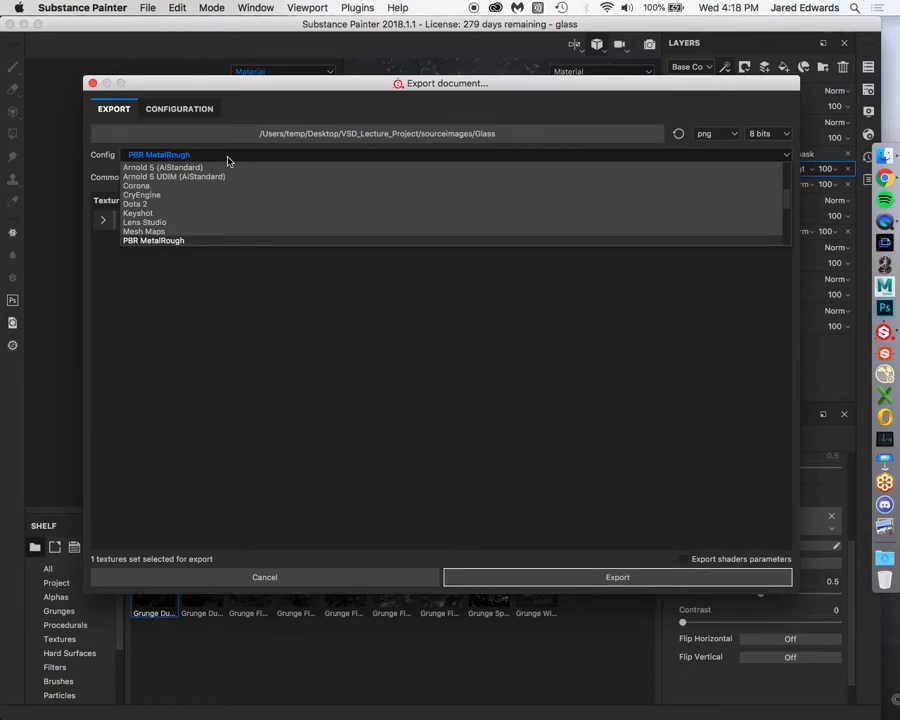
scroll(232, 204, "down", 3)
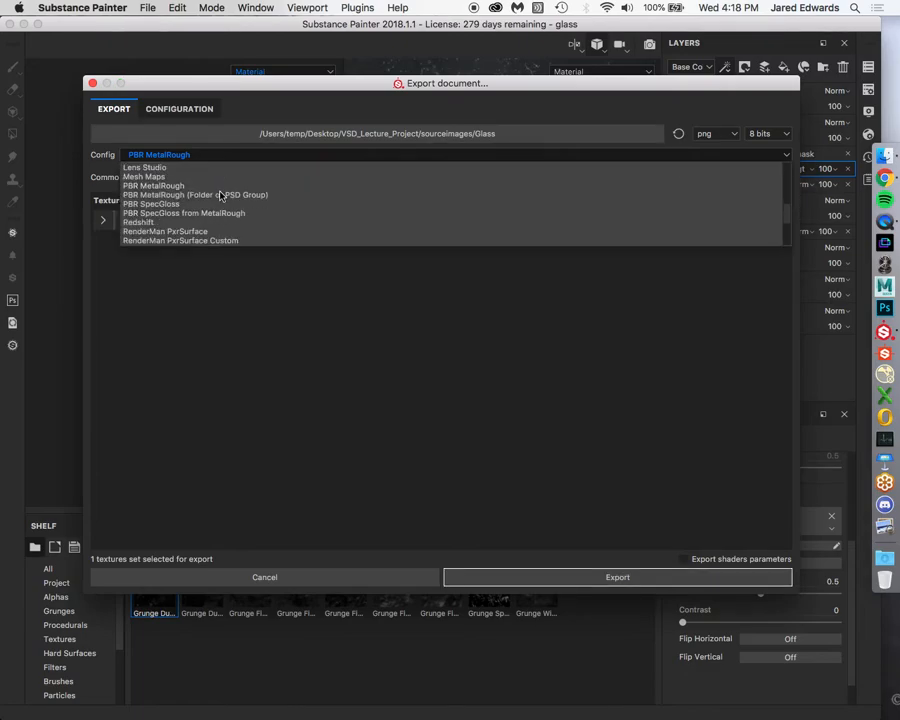
scroll(216, 216, "down", 3)
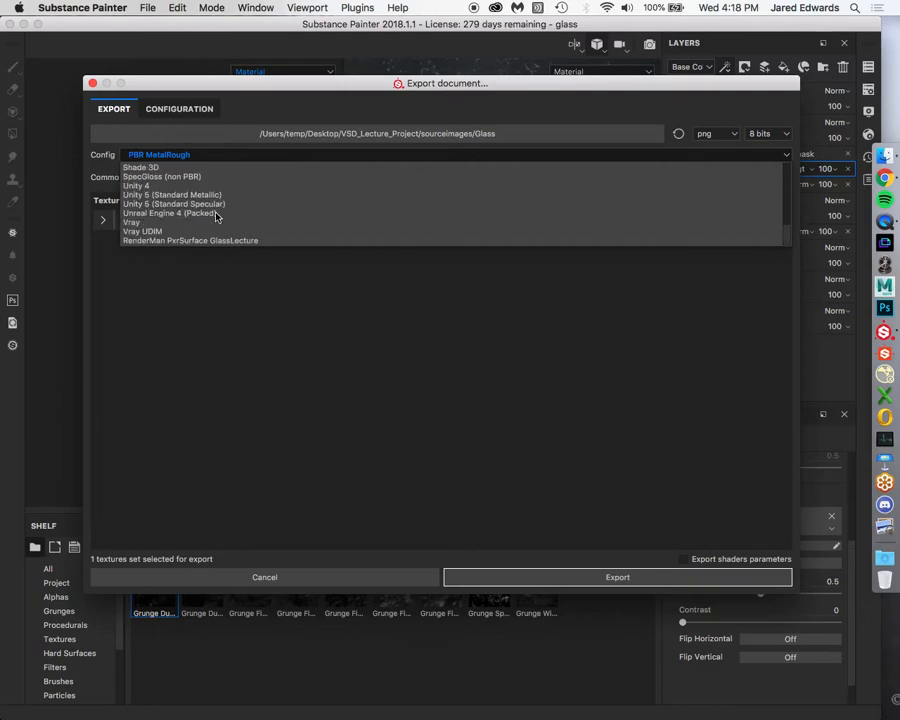
left_click(216, 241)
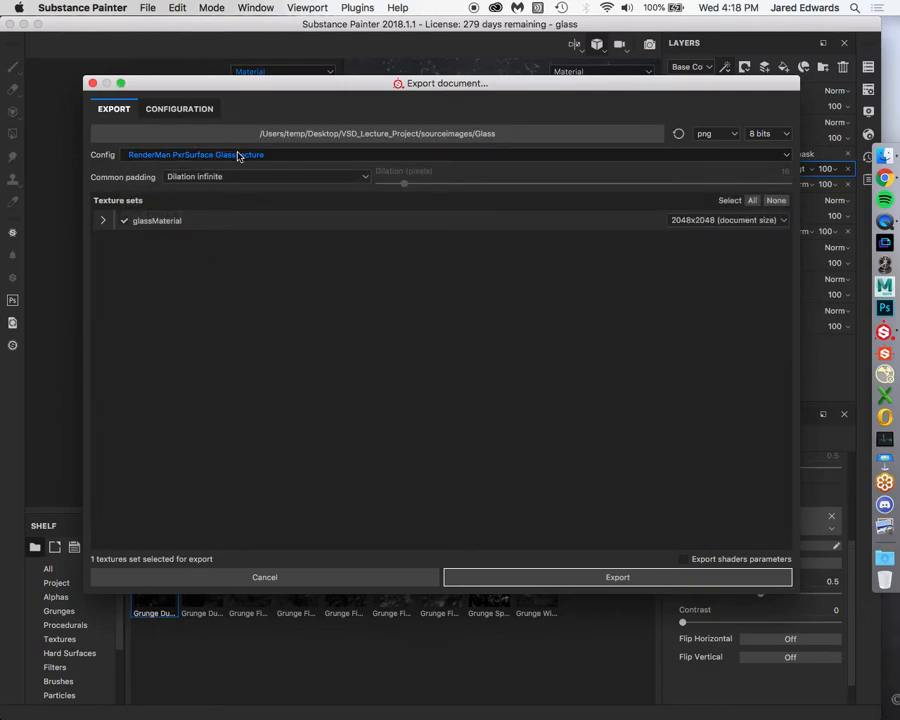
left_click(619, 578)
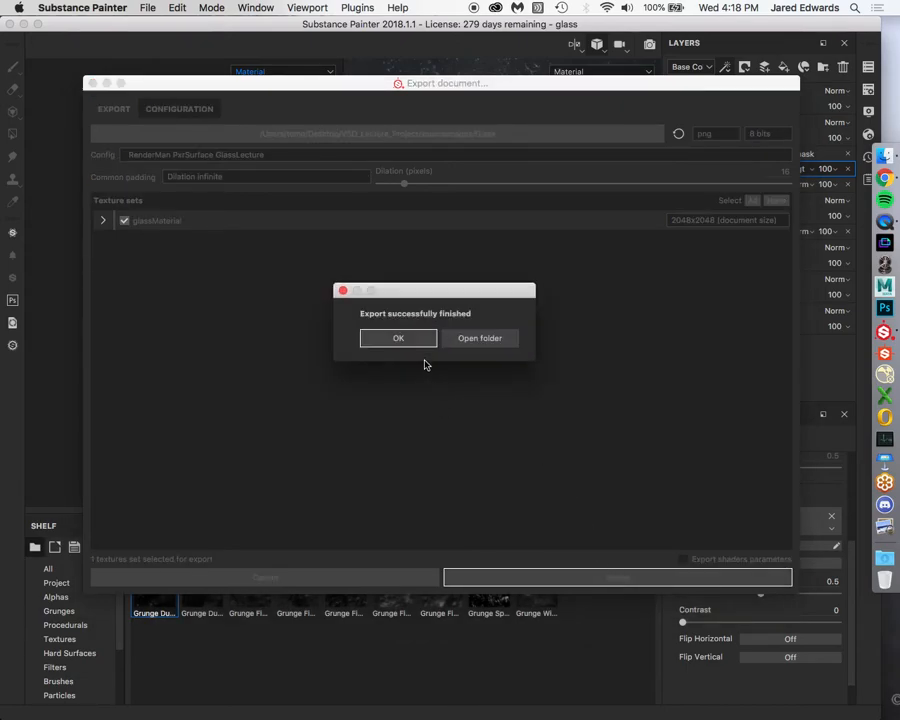
left_click(398, 338)
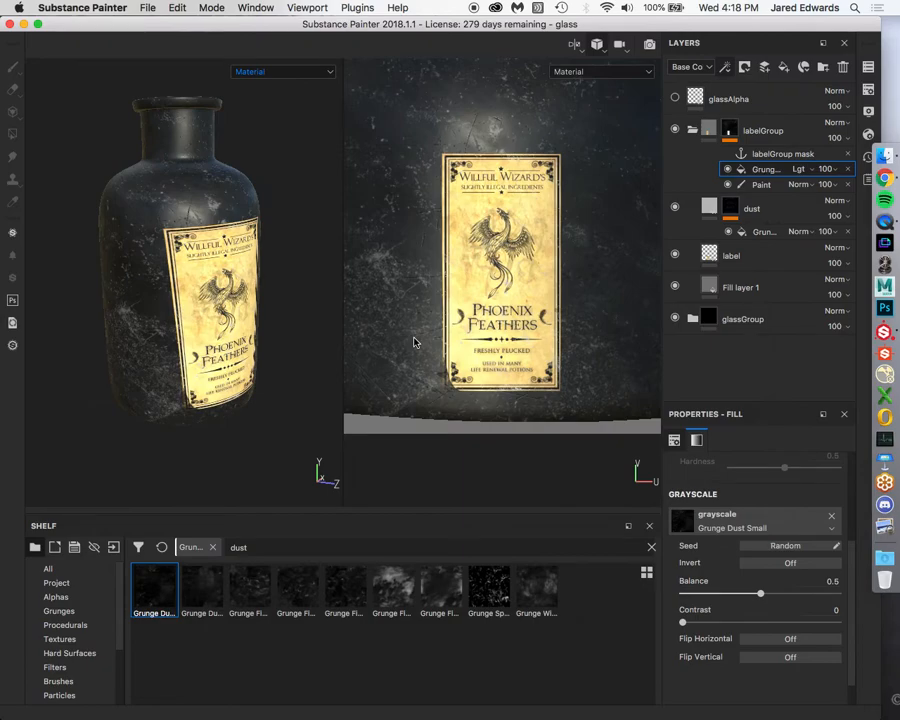
Switch to Finder and open the Glass folder in the Desktop's VSD_Lecture_Project/sourceimages folder
left_click(888, 158)
left_click_drag(438, 173, 324, 145)
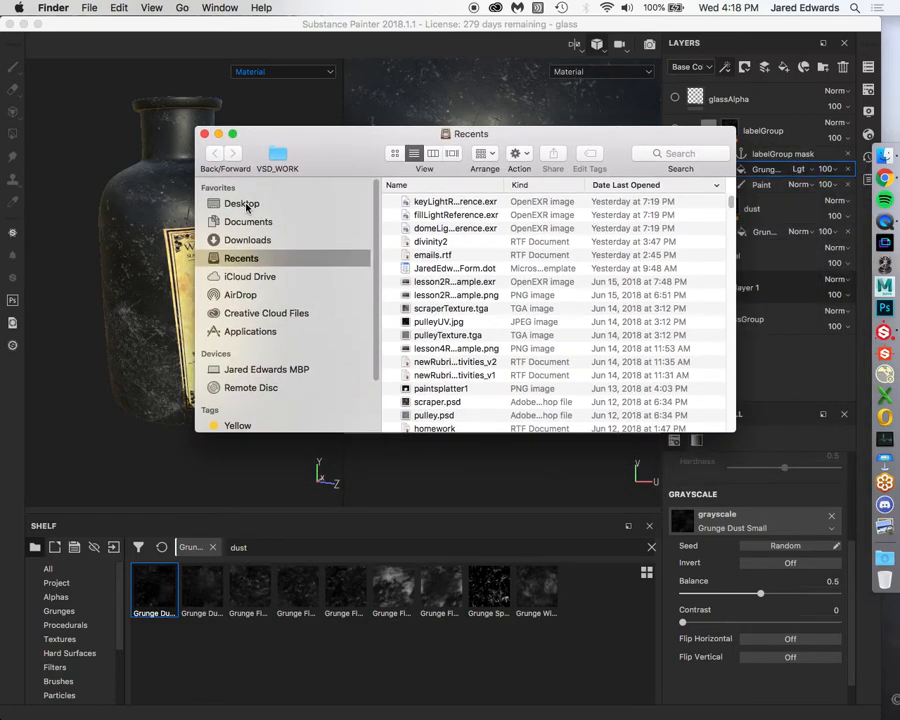
left_click(243, 204)
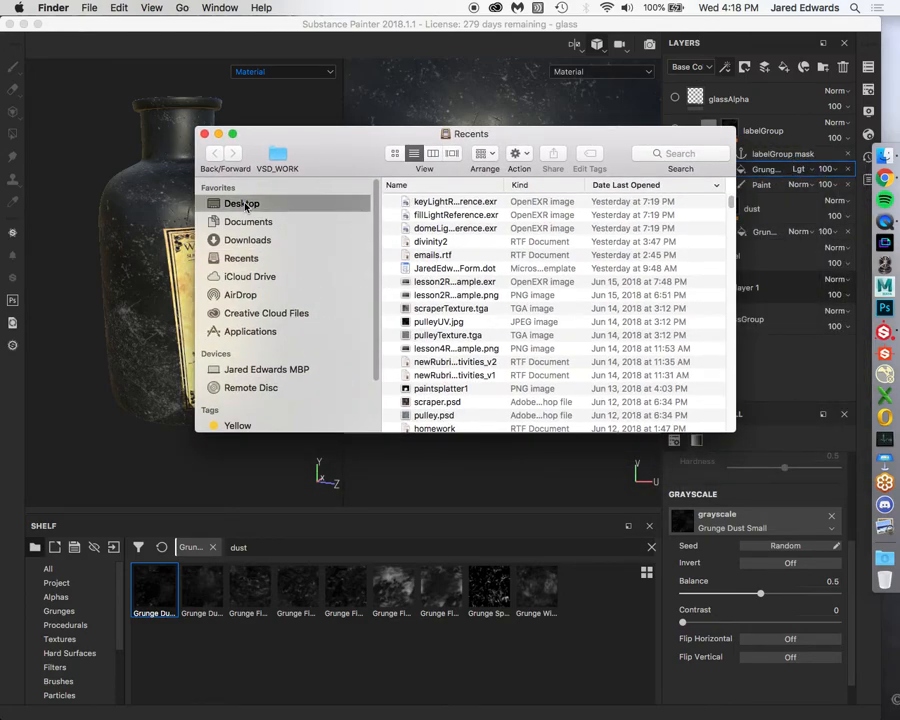
left_click_drag(355, 152, 319, 153)
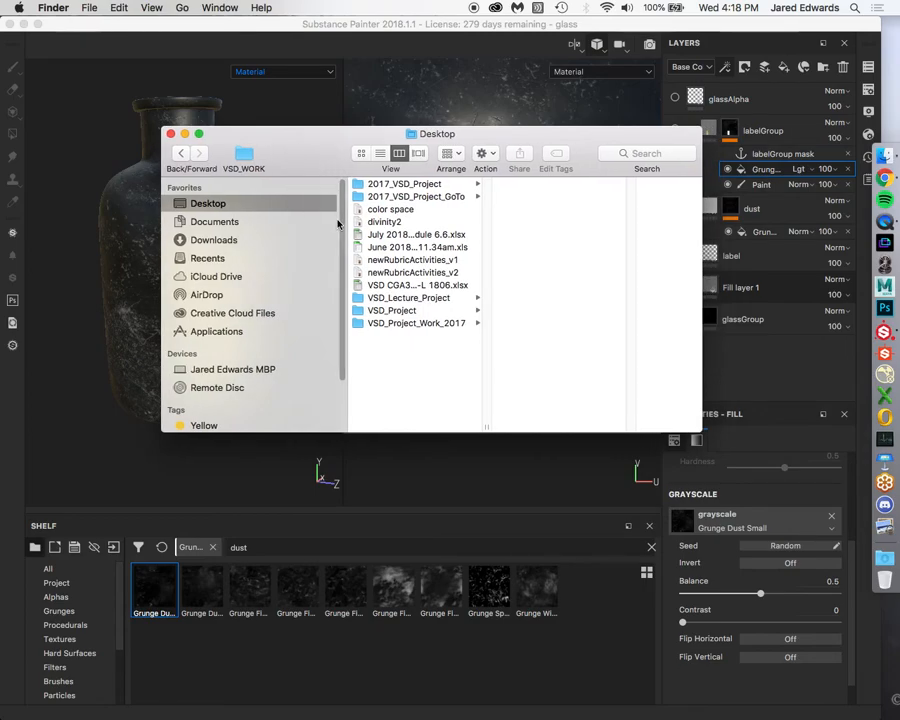
left_click(420, 300)
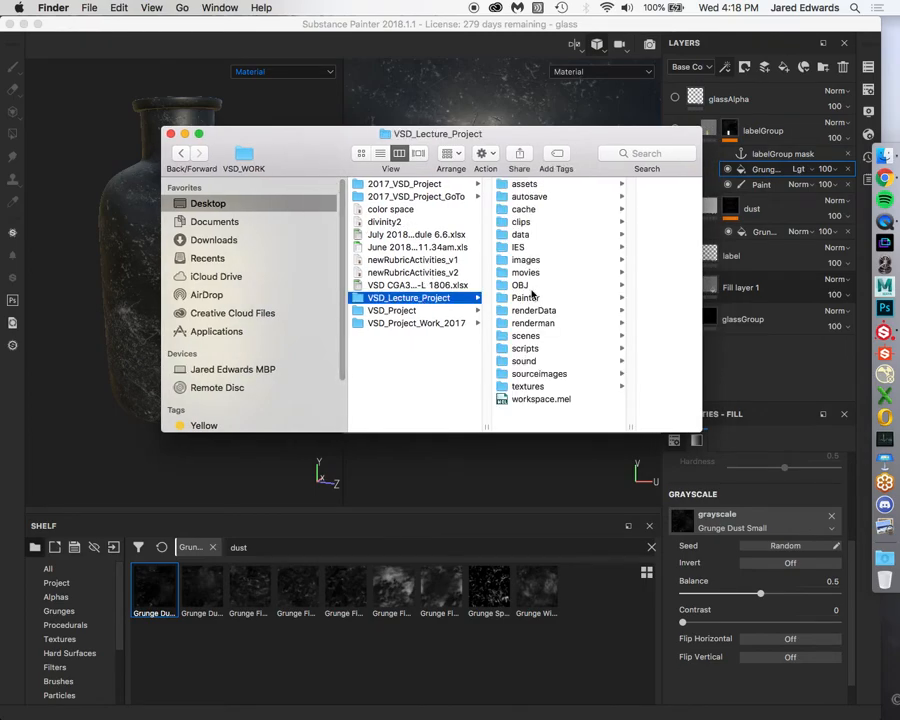
left_click(525, 373)
left_click(582, 211)
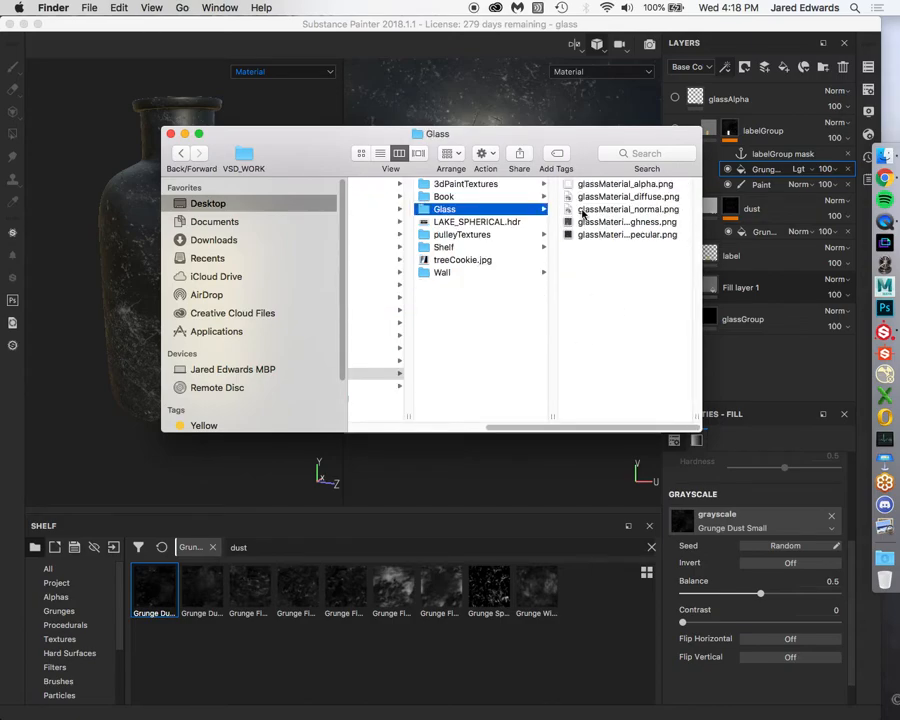
Preview the exported alpha, diffuse, normal and roughness maps at full size, ending on glassMaterial_alpha.png, and close the preview
left_click(587, 186)
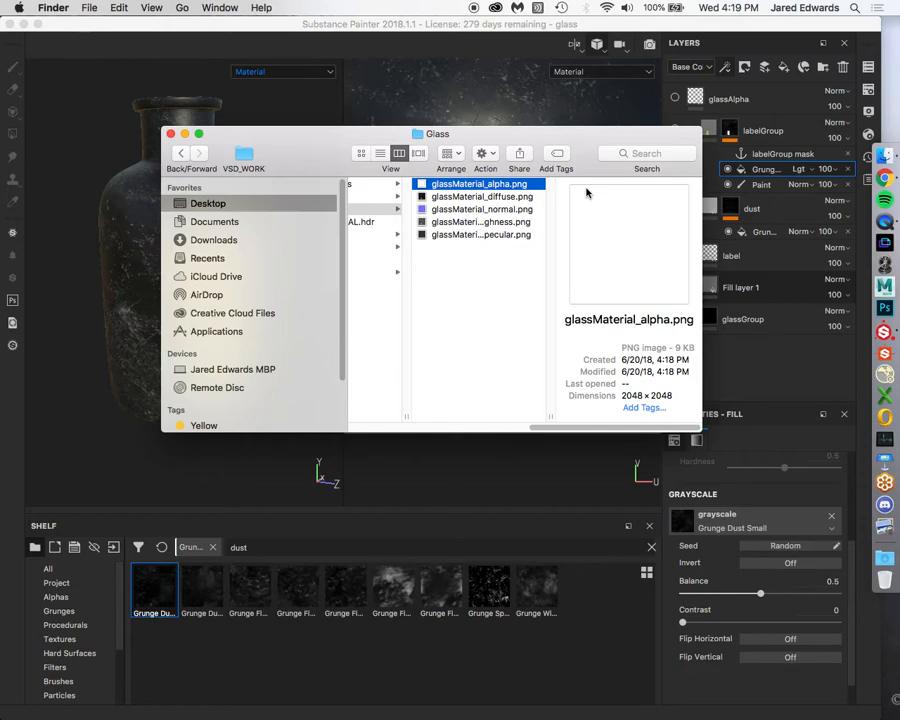
key("space")
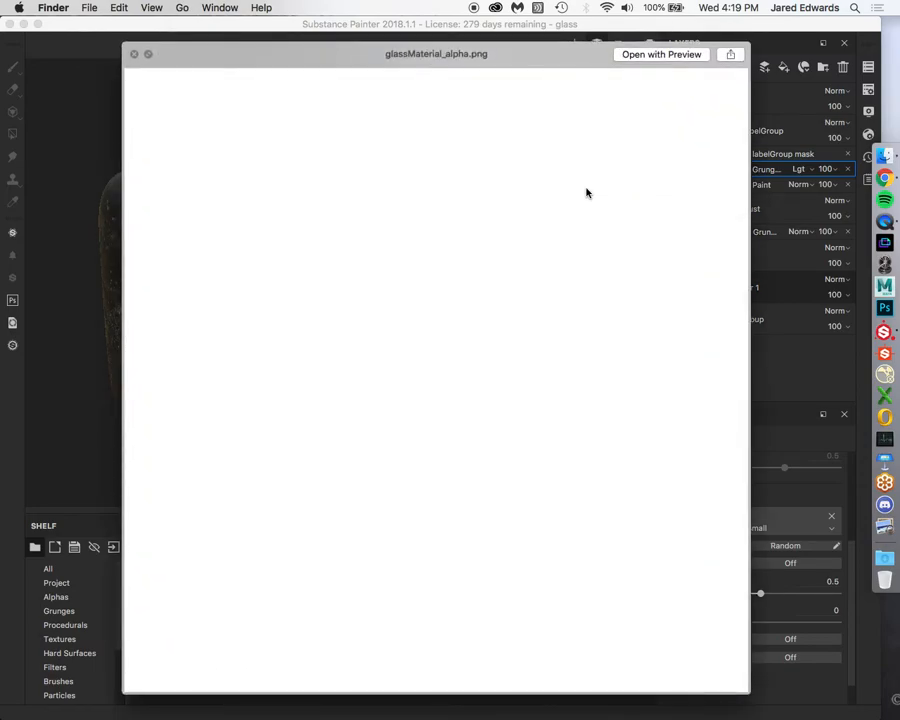
key("space")
key("space")
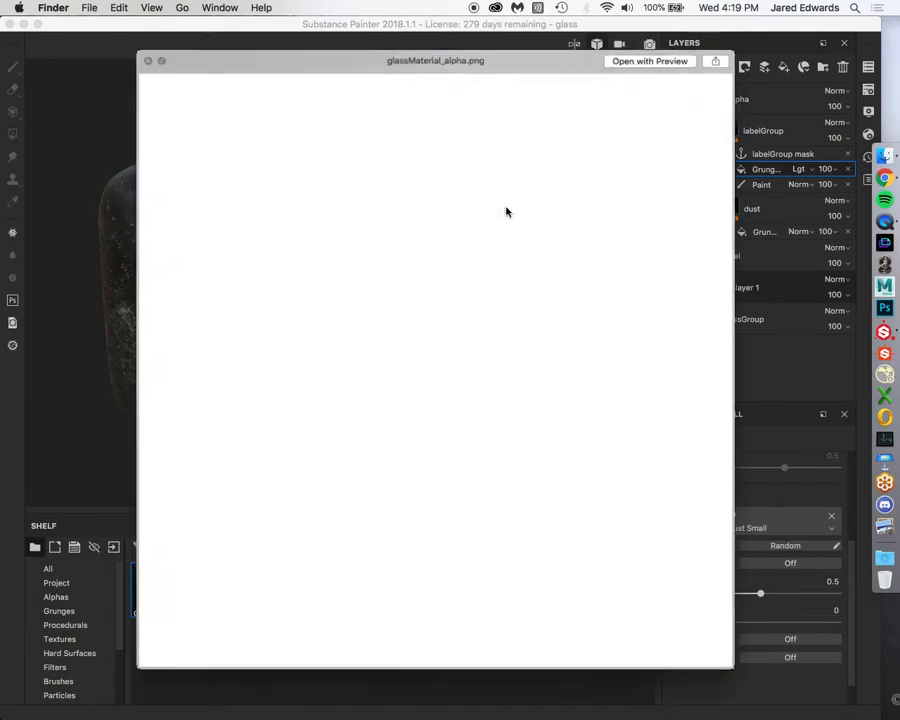
key("Down")
key("Down")
key("Down")
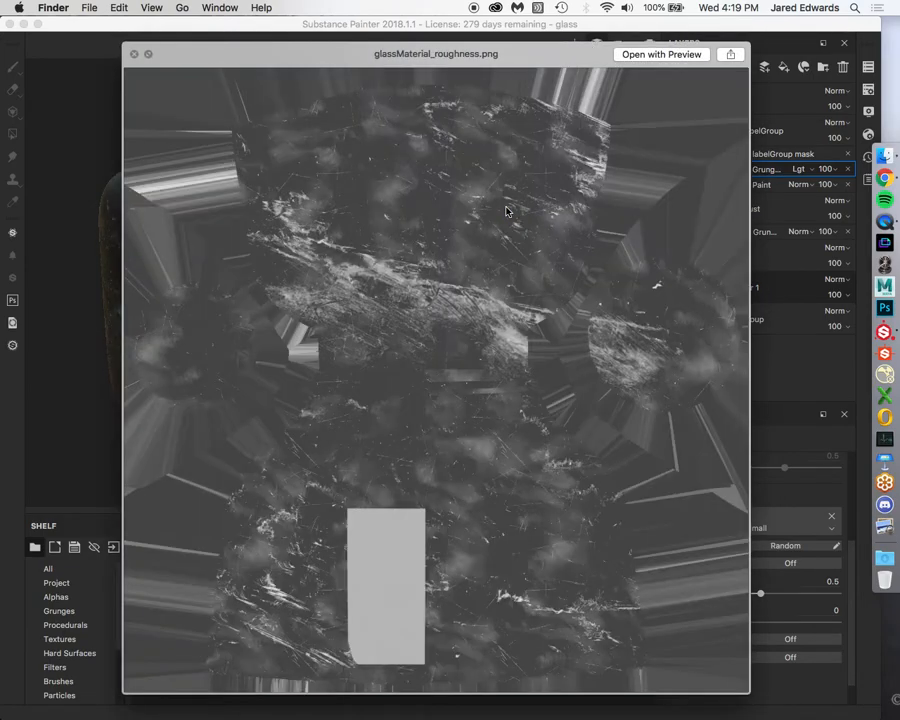
key("Up")
key("Up")
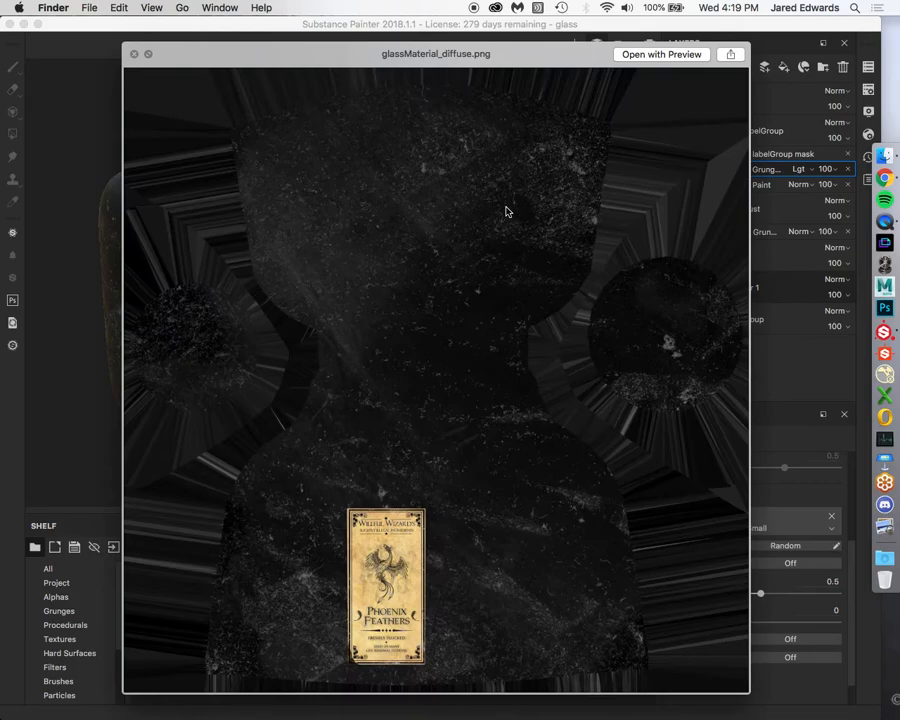
key("Up")
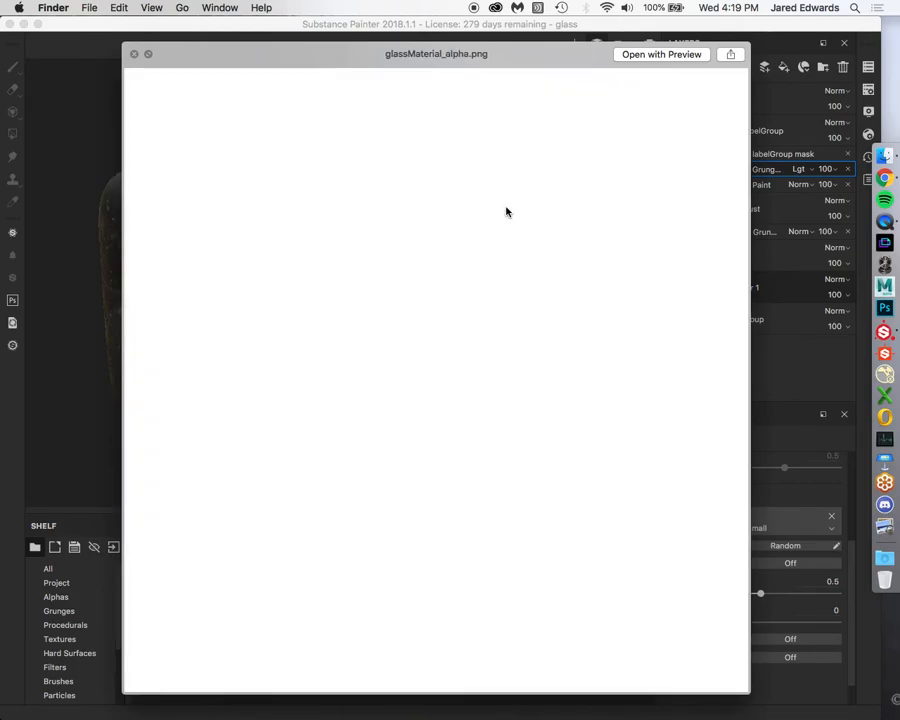
key("space")
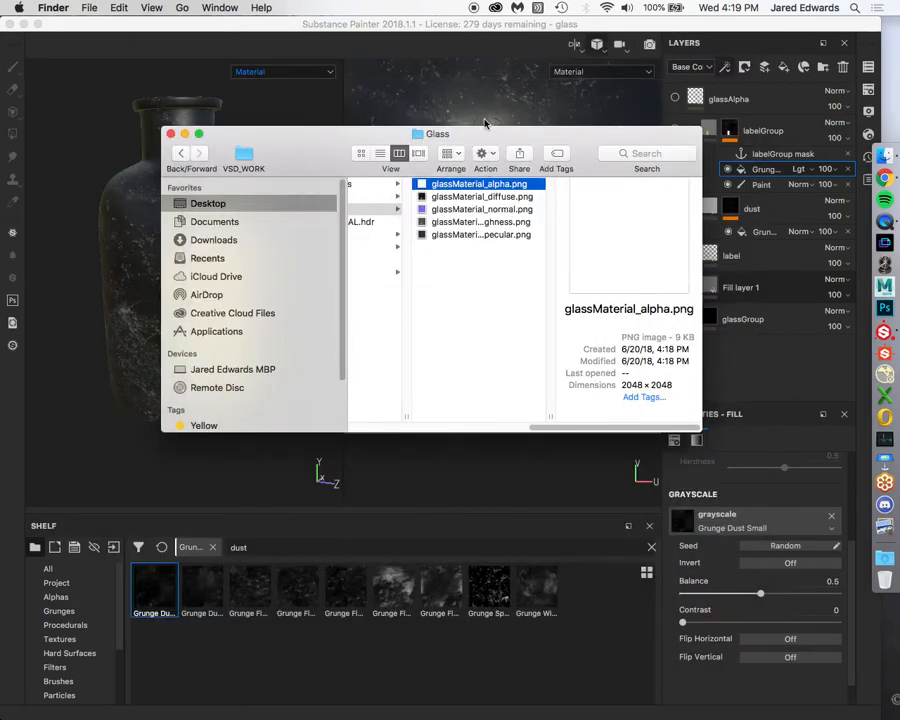
Switch back to Substance Painter and display only the User0 channel in the viewports
left_click(449, 30)
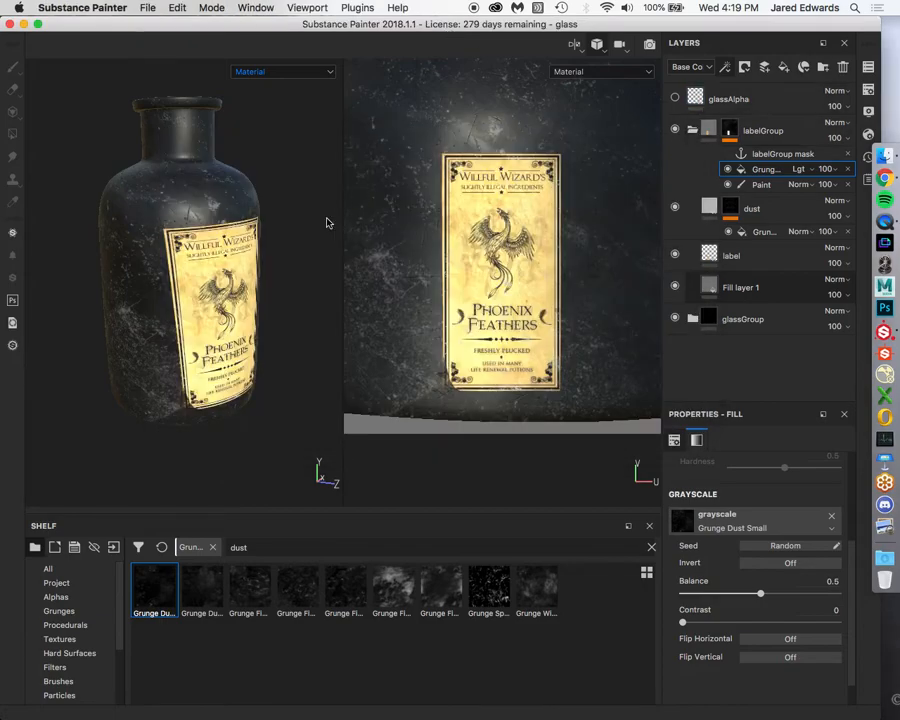
key("c")
left_click(281, 71)
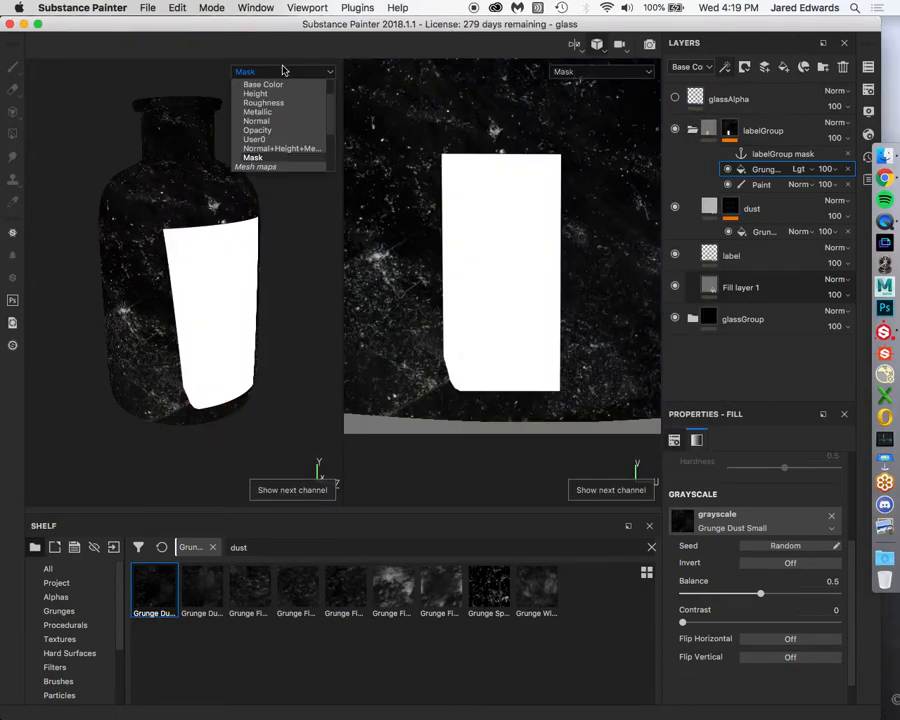
left_click(280, 146)
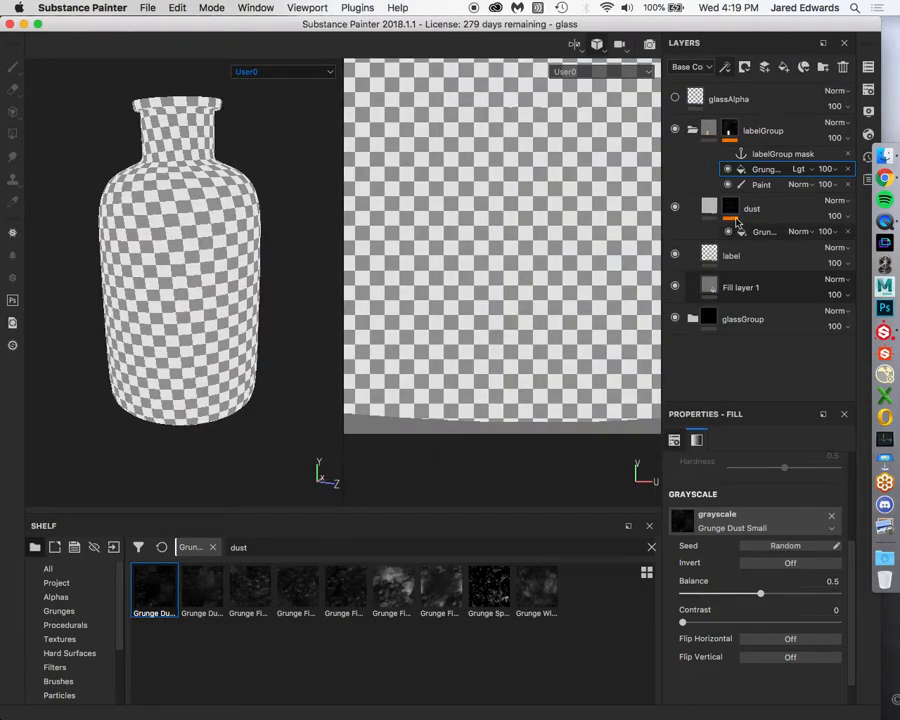
Toggle the glassAlpha layer to compare User0, leave the layer visible, and return the viewports to the material display
left_click(676, 98)
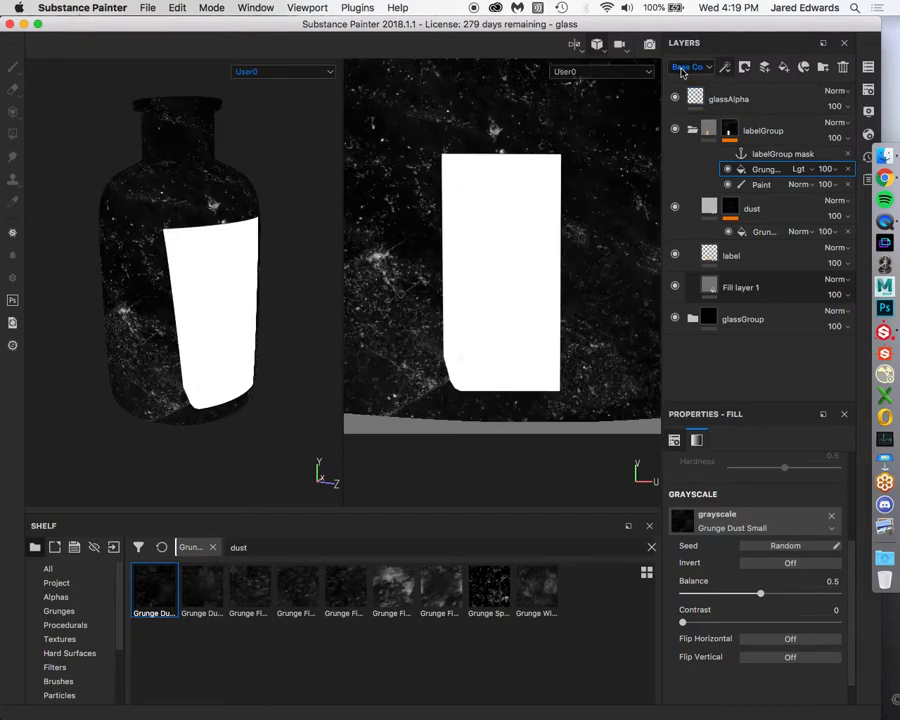
left_click(676, 98)
left_click(676, 98)
left_click(676, 98)
left_click(676, 98)
left_click(676, 98)
left_click(676, 98)
key("m")
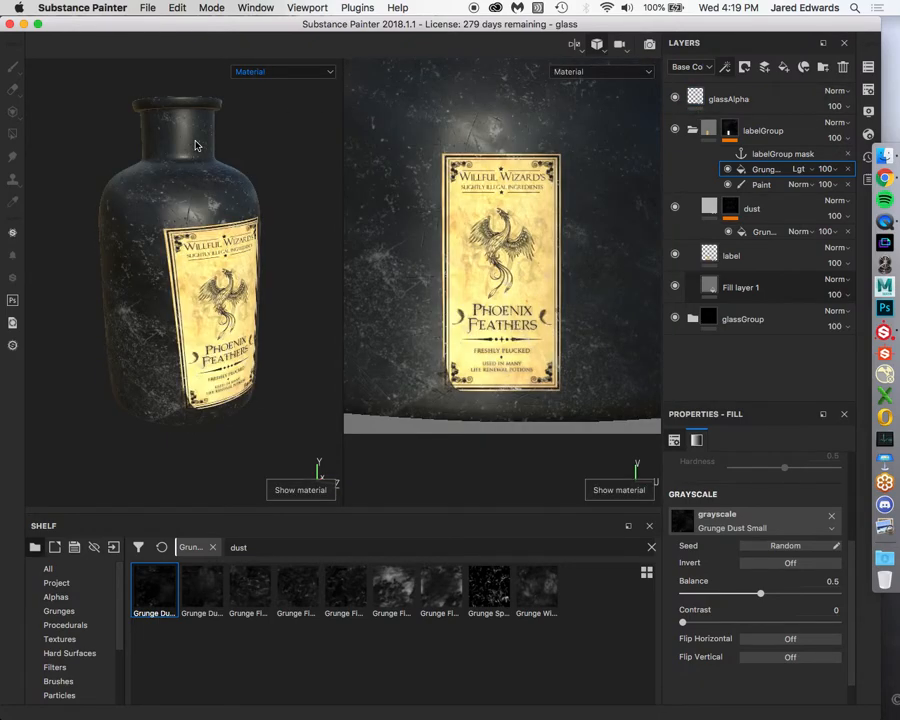
Export the textures to the Glass folder again with the RenderMan PxrSurface GlassLecture preset and dismiss the completion message
left_click(147, 7)
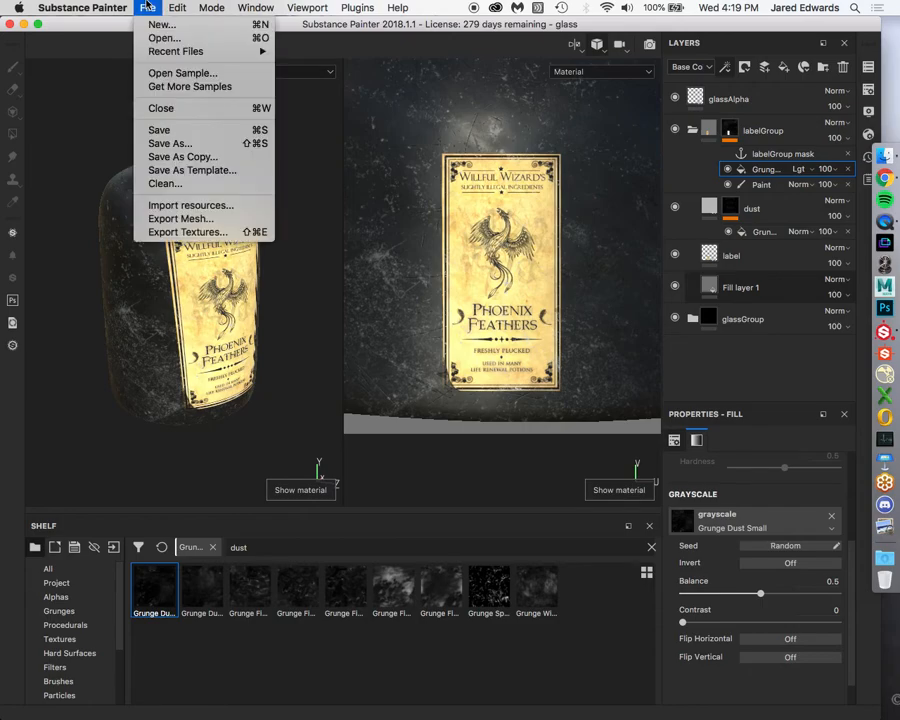
left_click(186, 233)
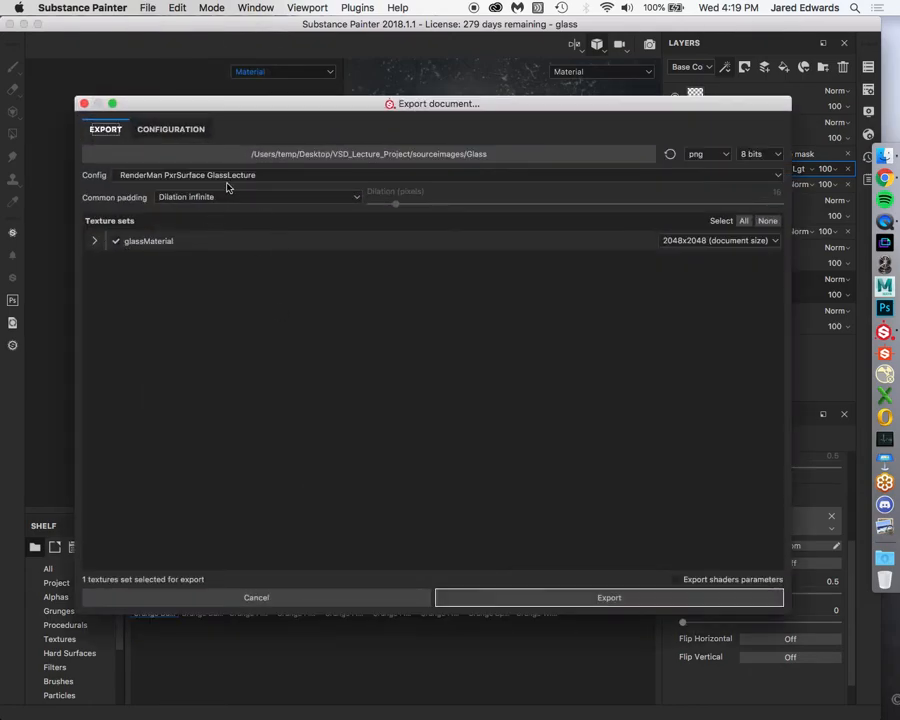
left_click(540, 597)
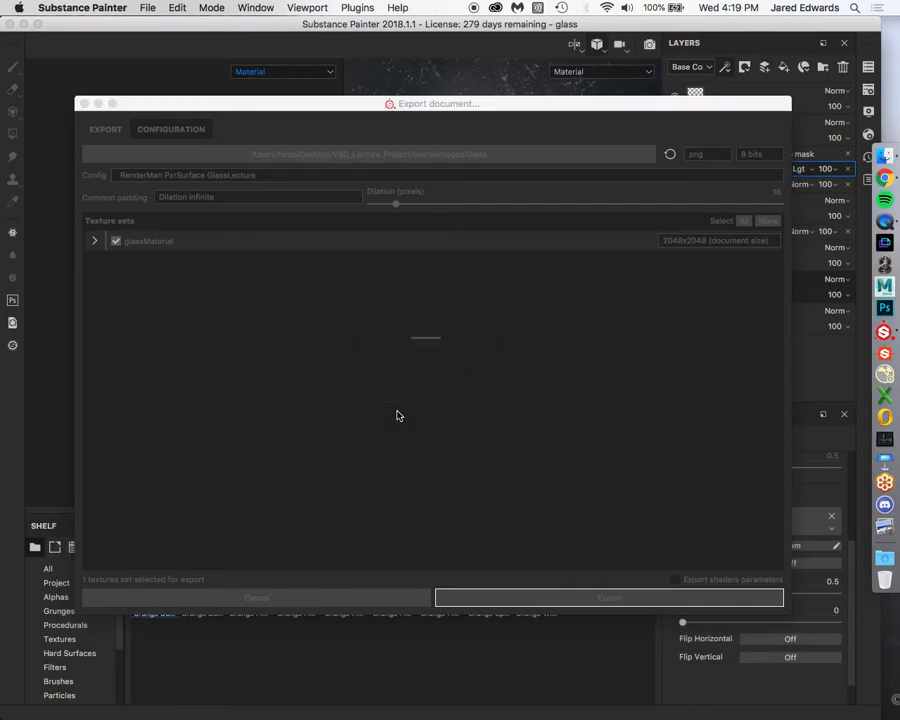
left_click(392, 359)
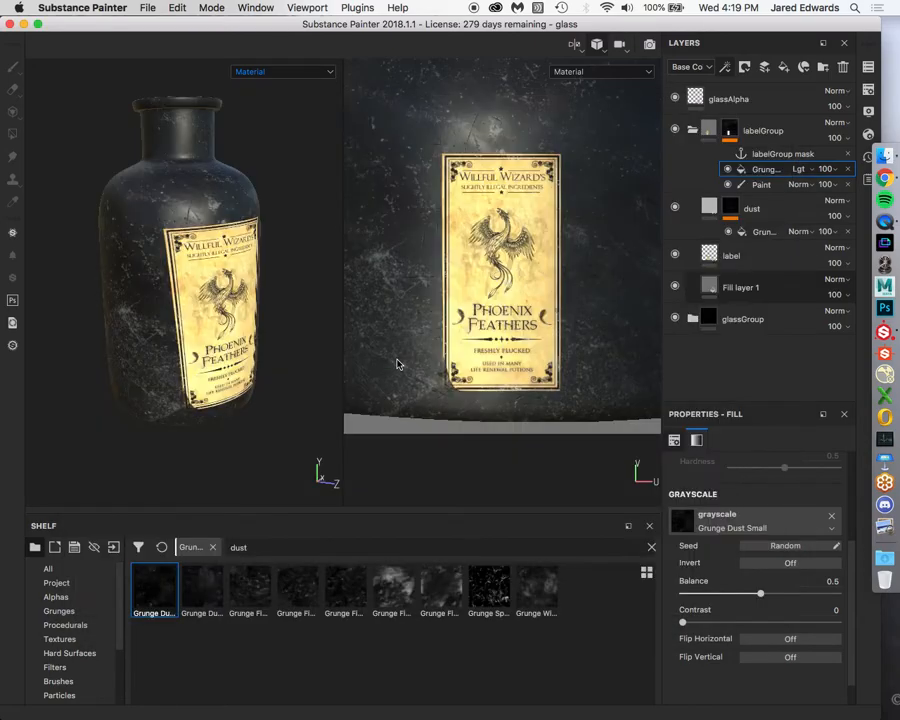
Switch to Finder and preview the re-exported glassMaterial_alpha.png at full size
left_click(884, 176)
left_click(884, 155)
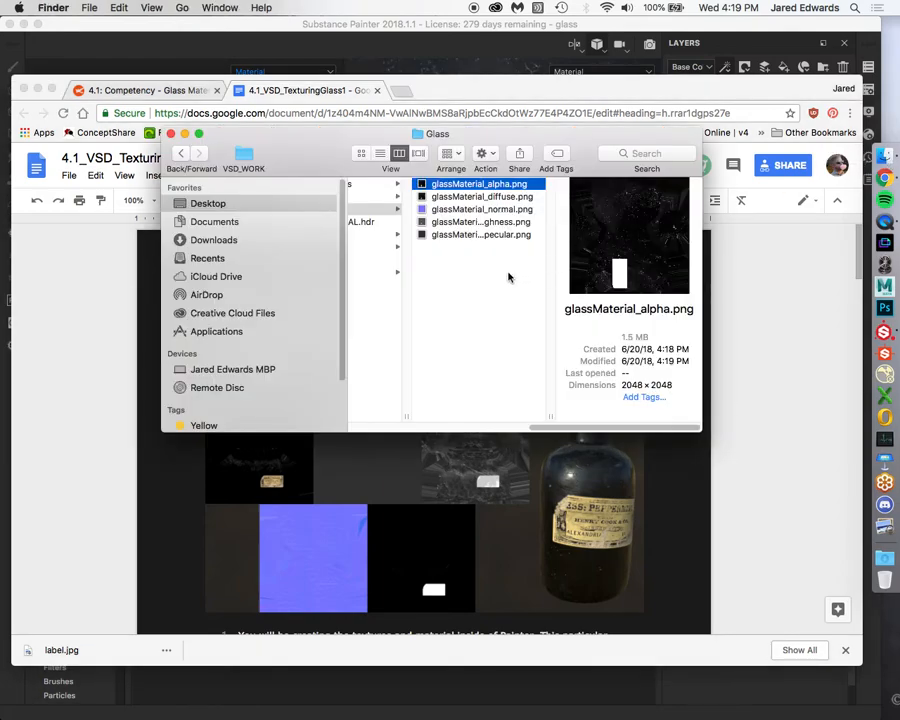
key("space")
key("Down")
key("Up")
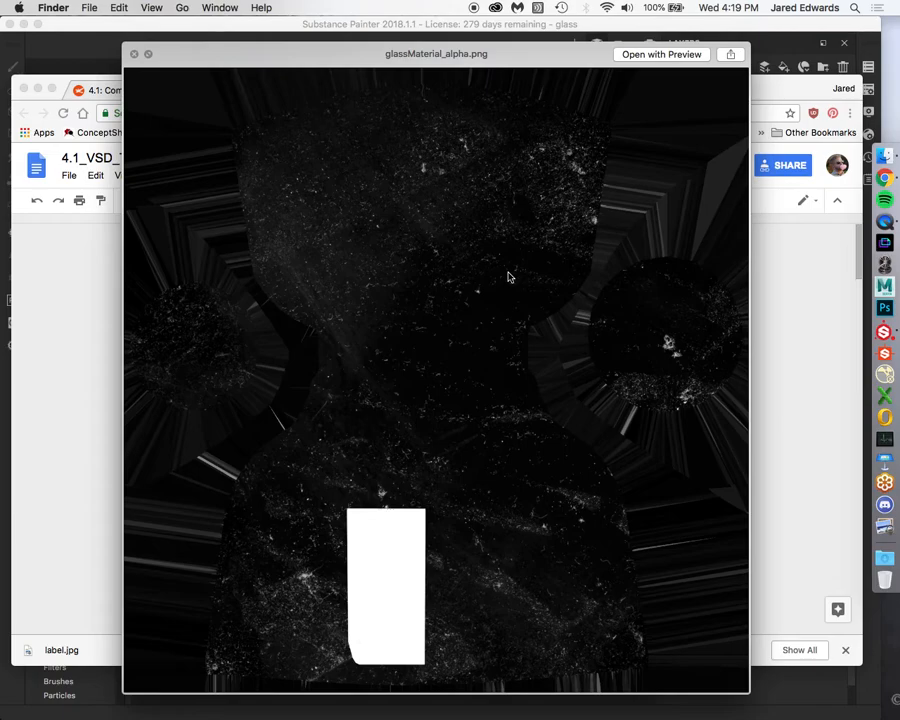
Look through the normal, roughness and specular maps in the preview, return to the alpha map, and close the preview
key("Down")
key("Down")
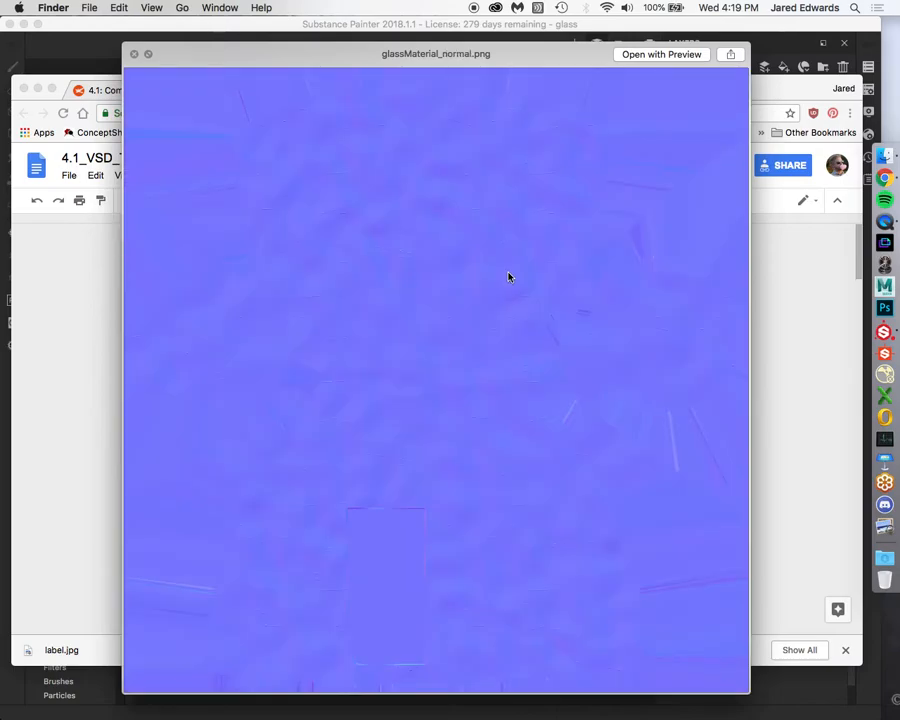
key("Down")
key("Down")
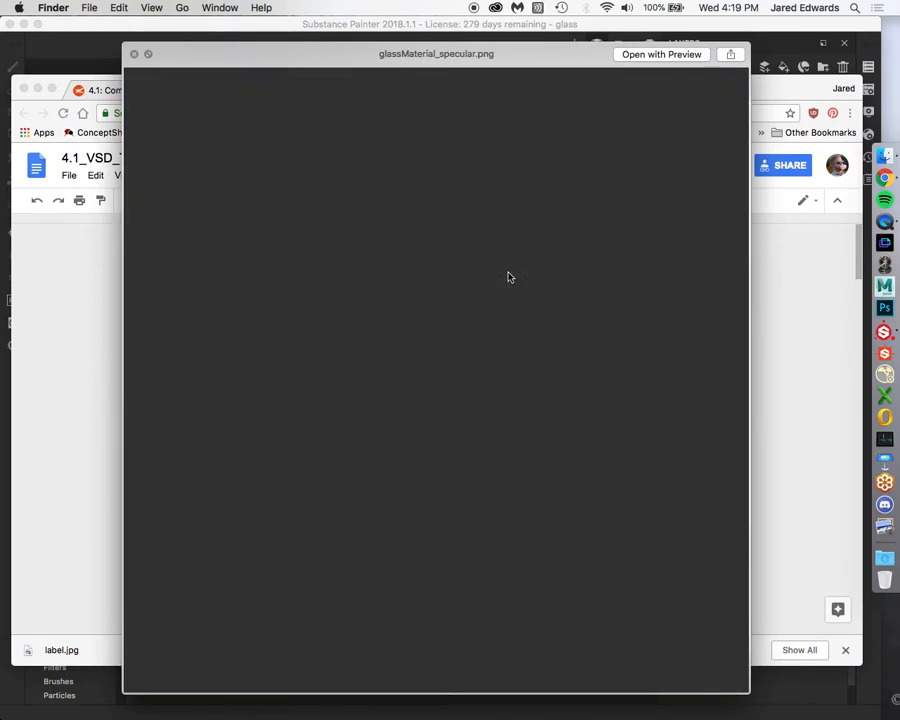
key("Up")
key("Up")
key("Up")
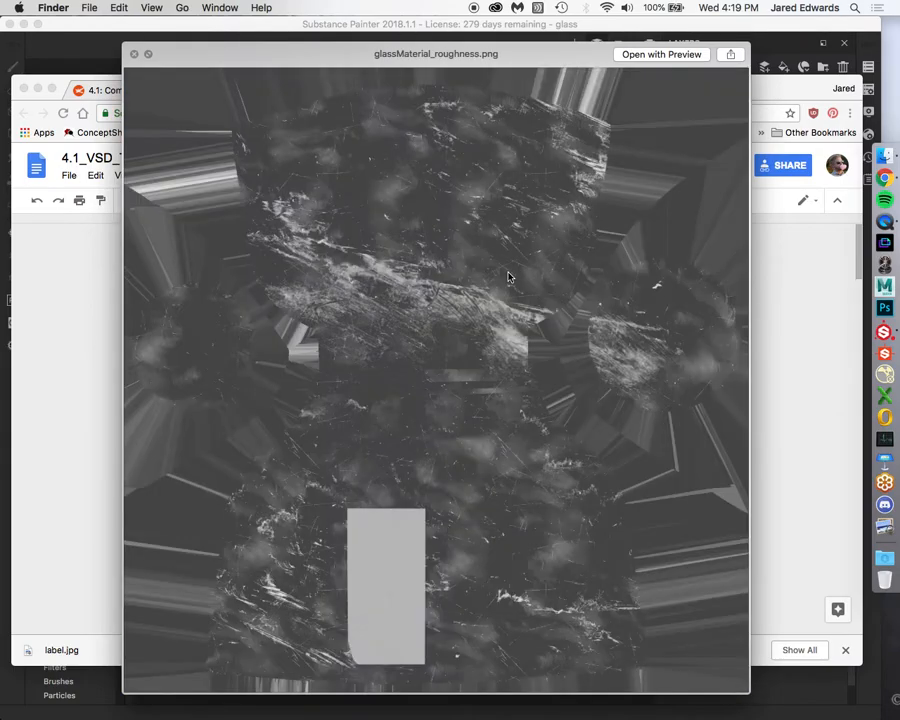
key("Up")
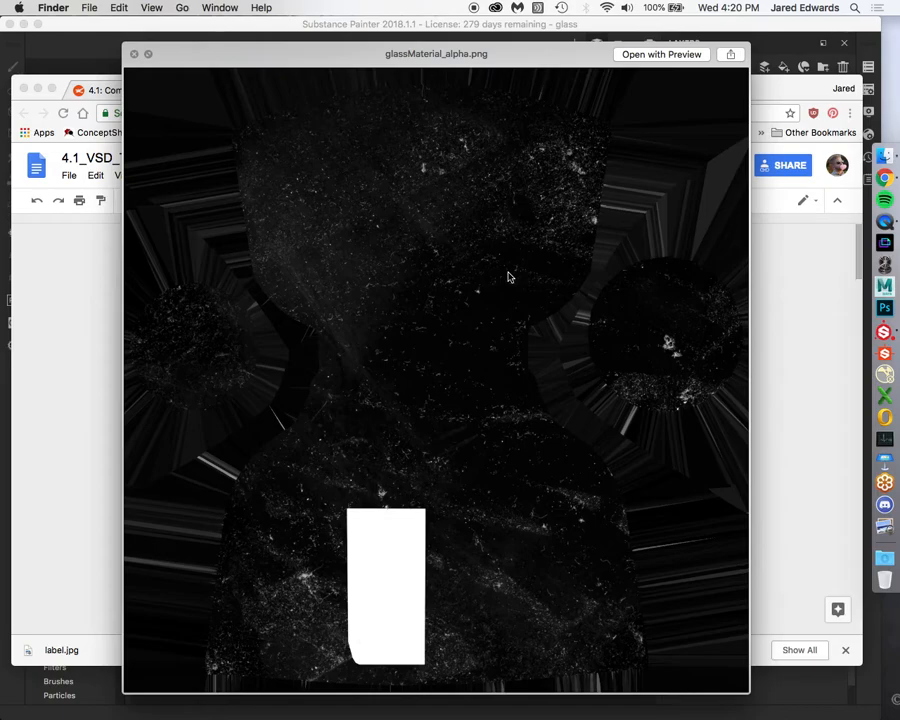
key("space")
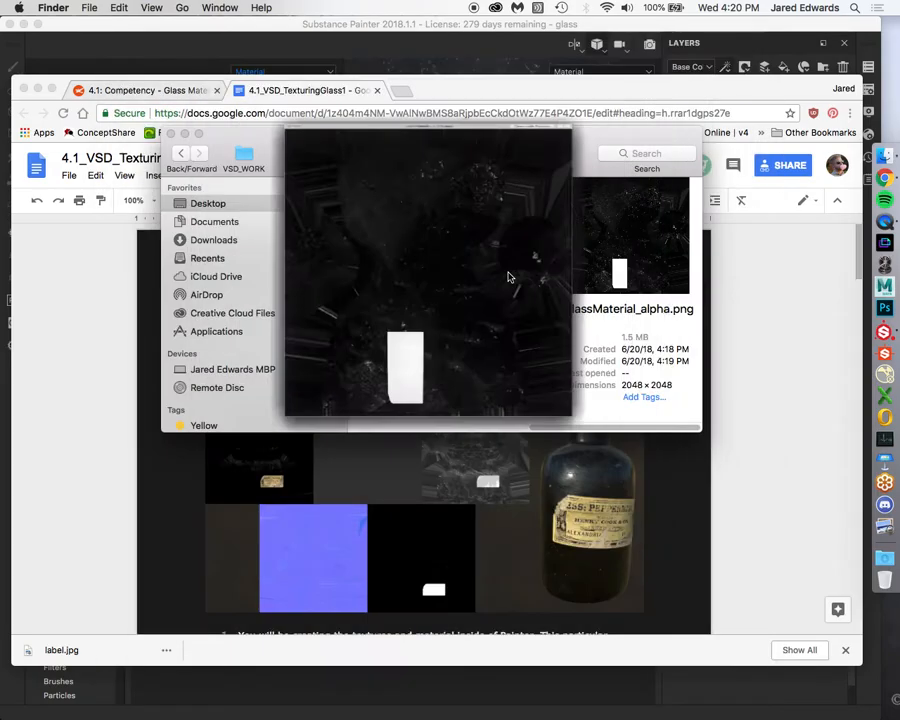
left_click(508, 277)
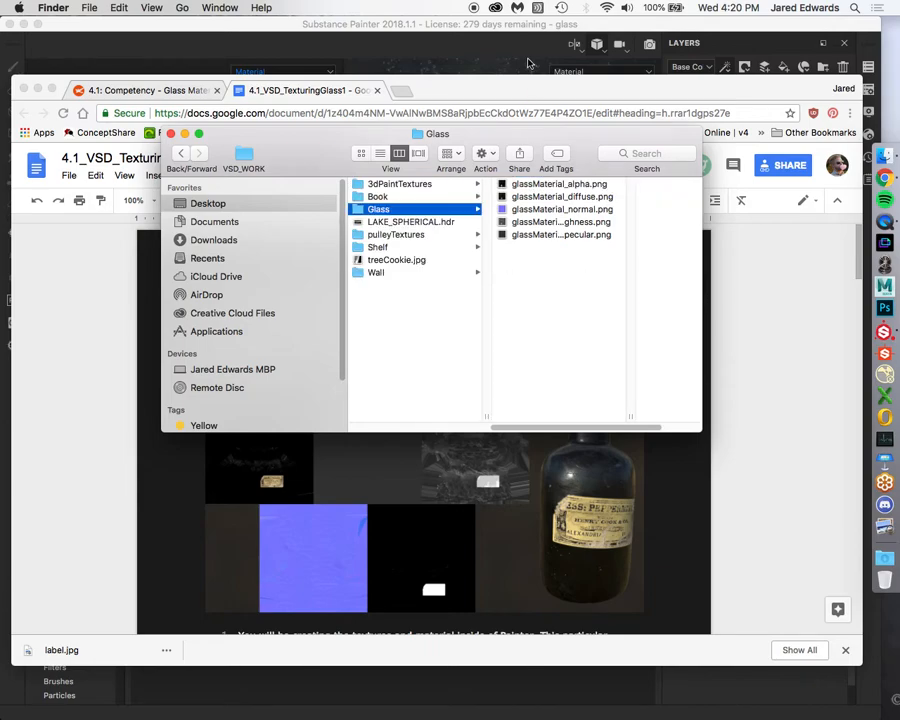
Hide the browser, close the Finder window, save the glass project, and quit Substance Painter
left_click(512, 92)
key("super+h")
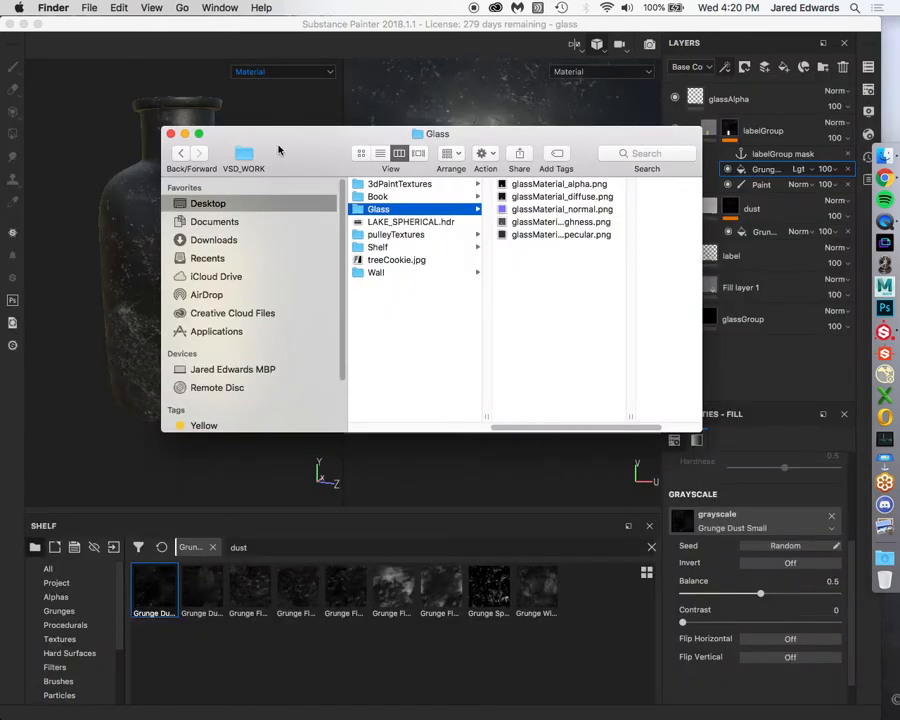
left_click(170, 134)
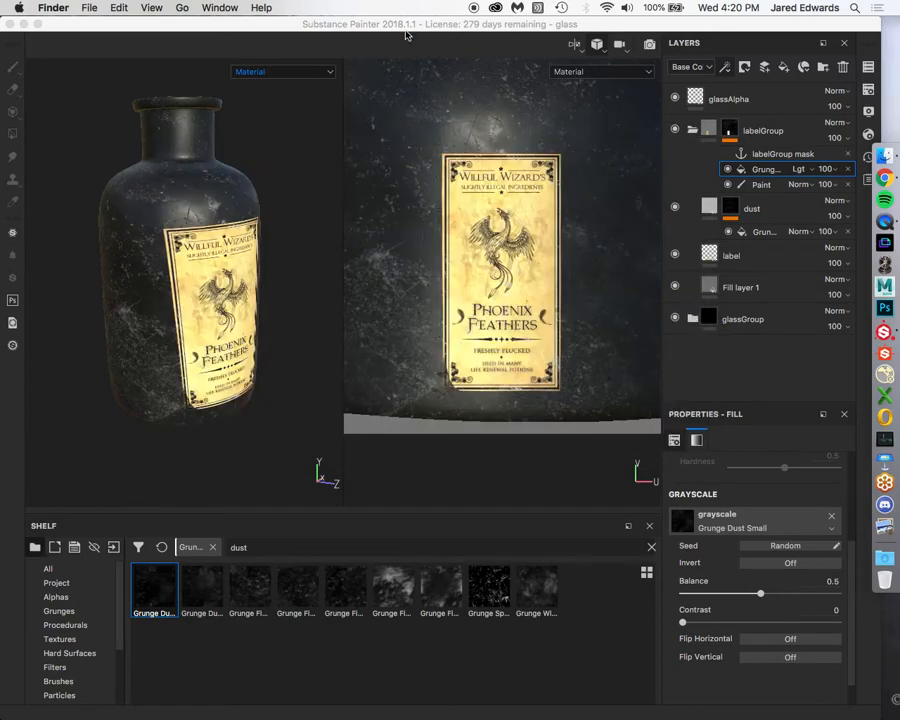
left_click(415, 28)
key("super+s")
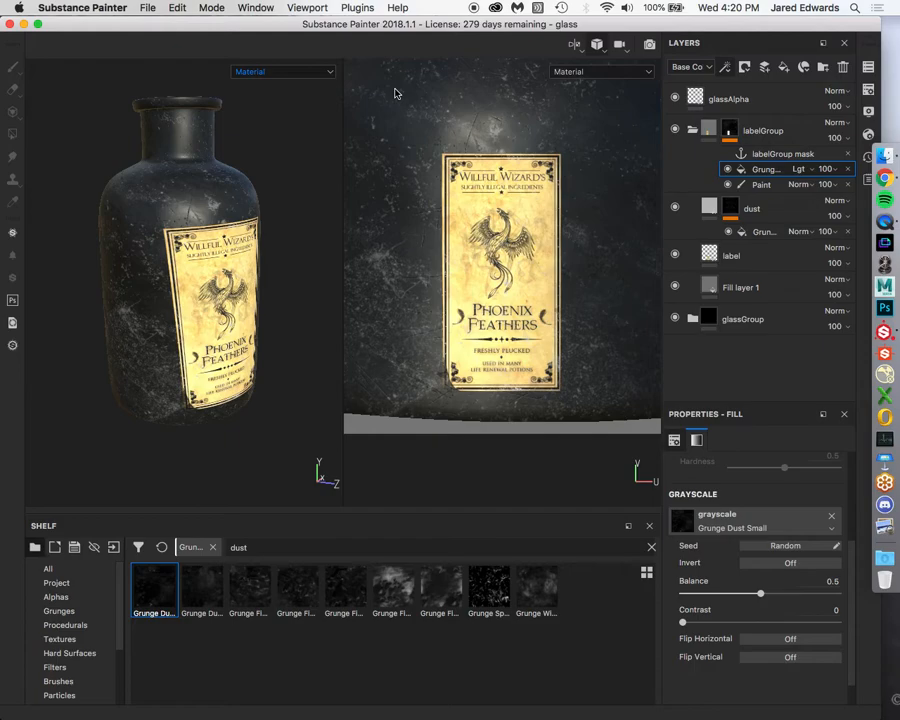
key("super+q")
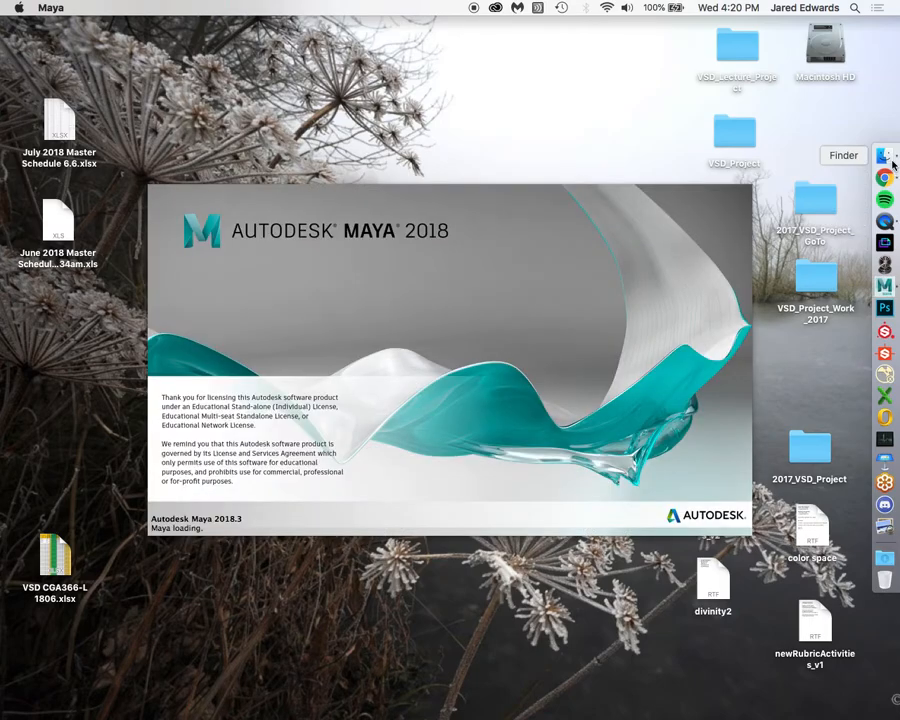
Browse in Finder to the scenes folder of VSD_Project_Work_2017 on the Desktop and widen the window to show full file names
left_click(884, 156)
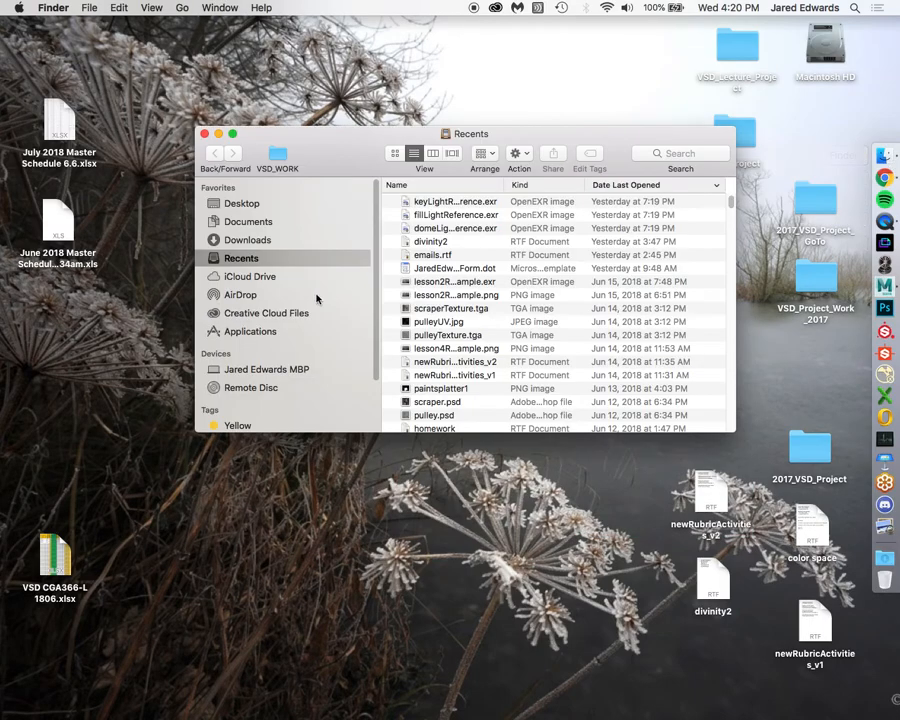
left_click(262, 221)
left_click(266, 203)
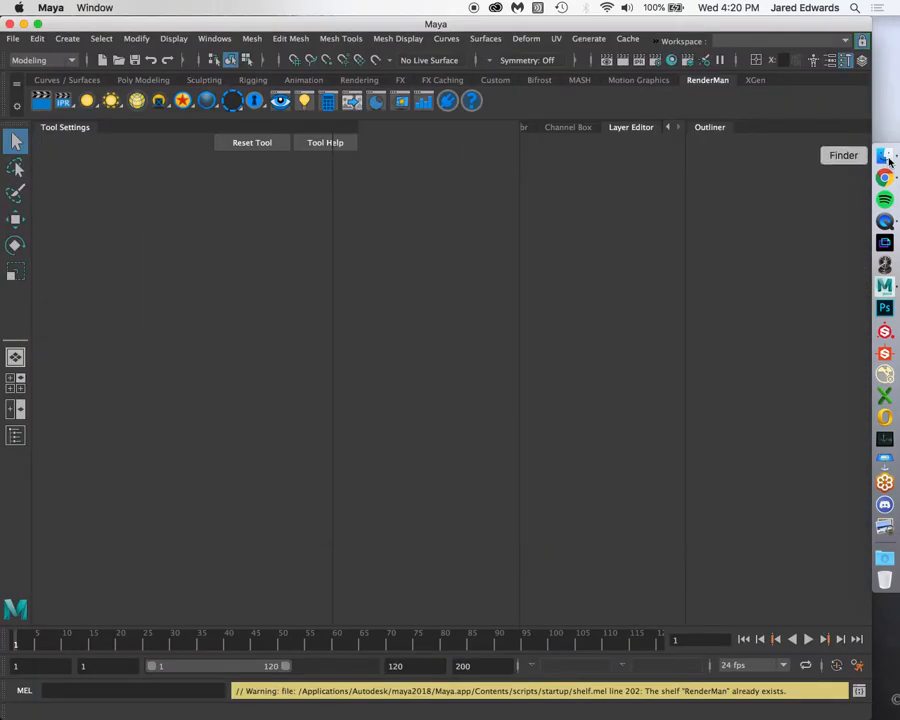
left_click(884, 156)
left_click(450, 323)
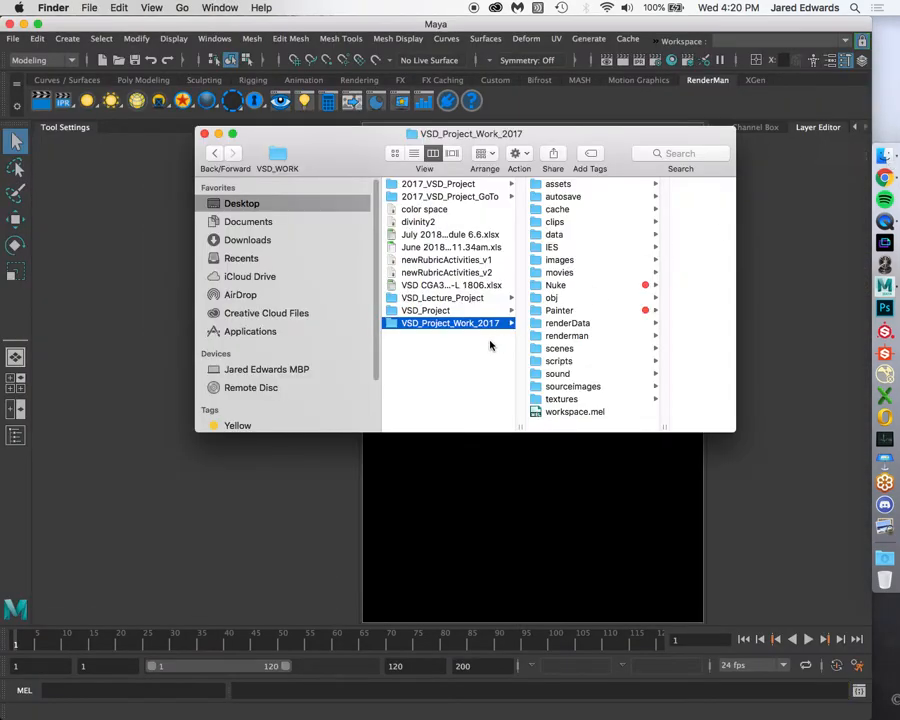
left_click(566, 349)
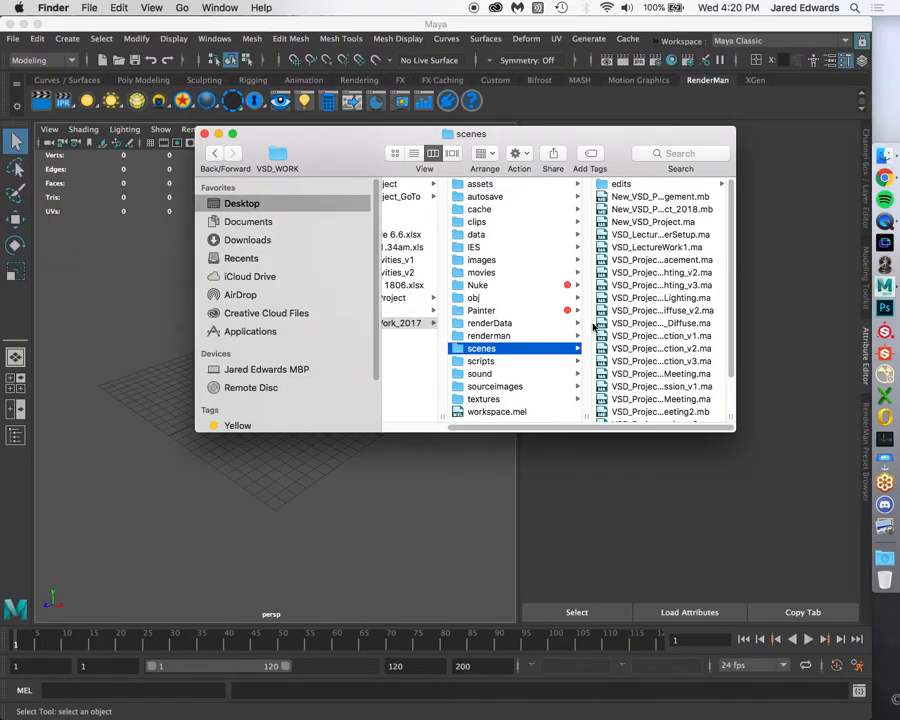
left_click_drag(730, 416, 856, 416)
left_click_drag(655, 155, 498, 207)
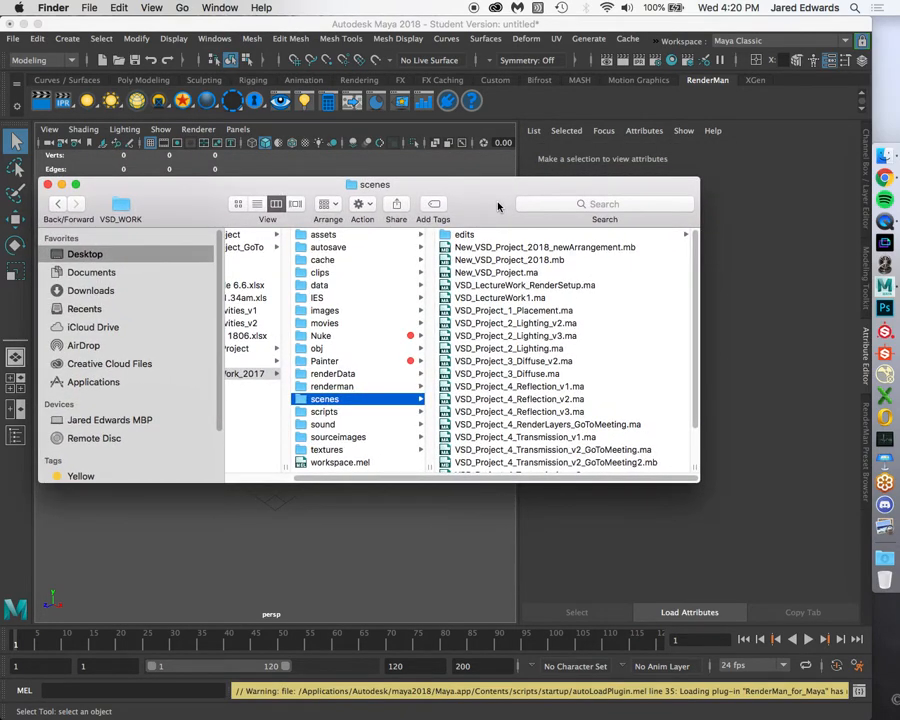
left_click_drag(498, 207, 504, 250)
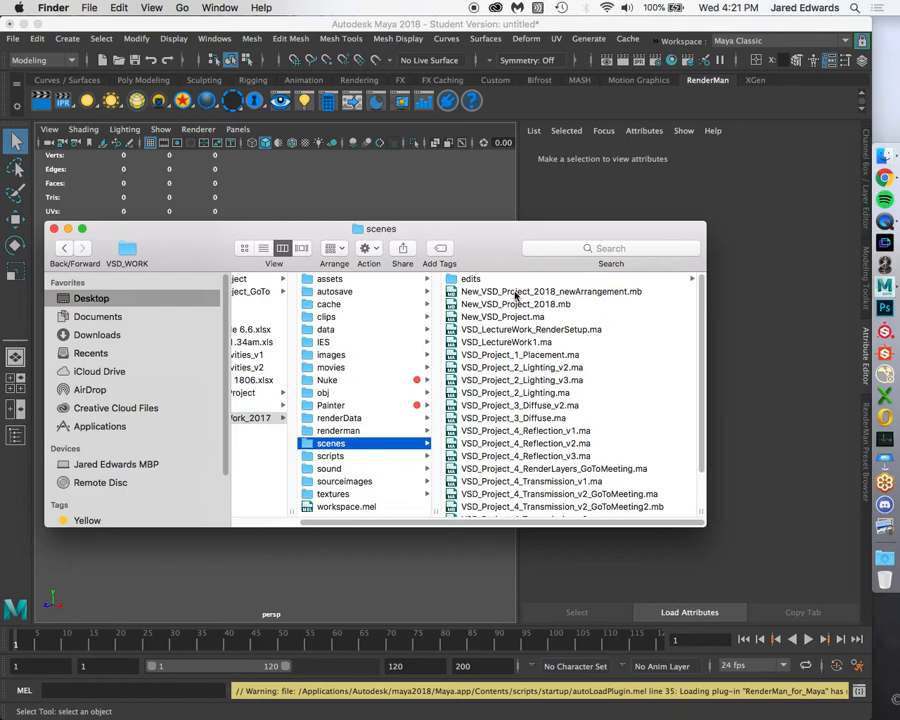
Duplicate New_VSD_Project_2018_newArrangement.mb and rename the copy New_VSD_Project_2018_newArrangement_lecture.mb
left_click(515, 291)
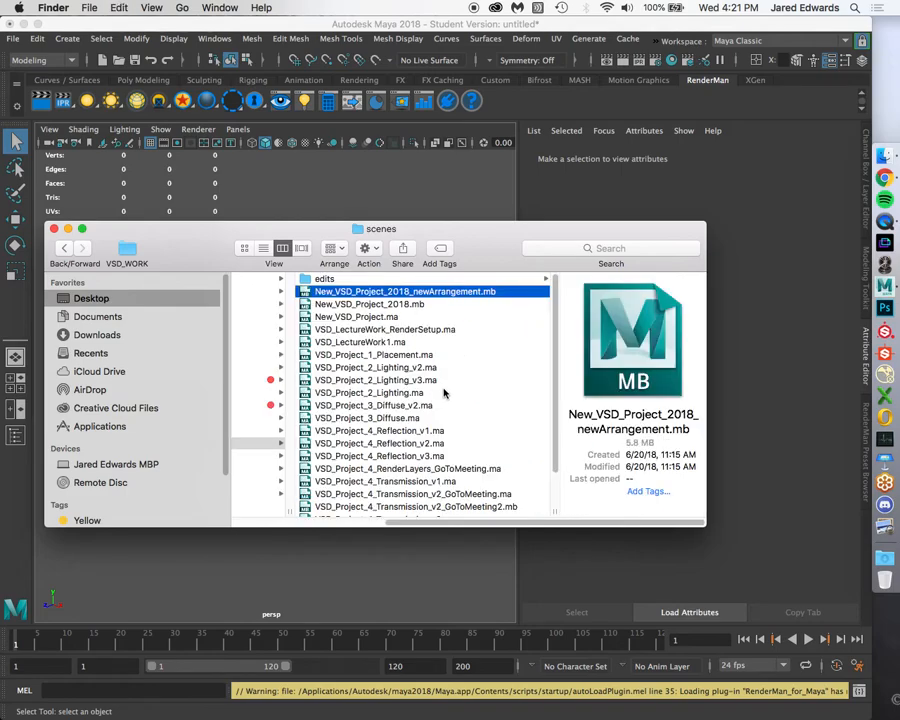
key("super+d")
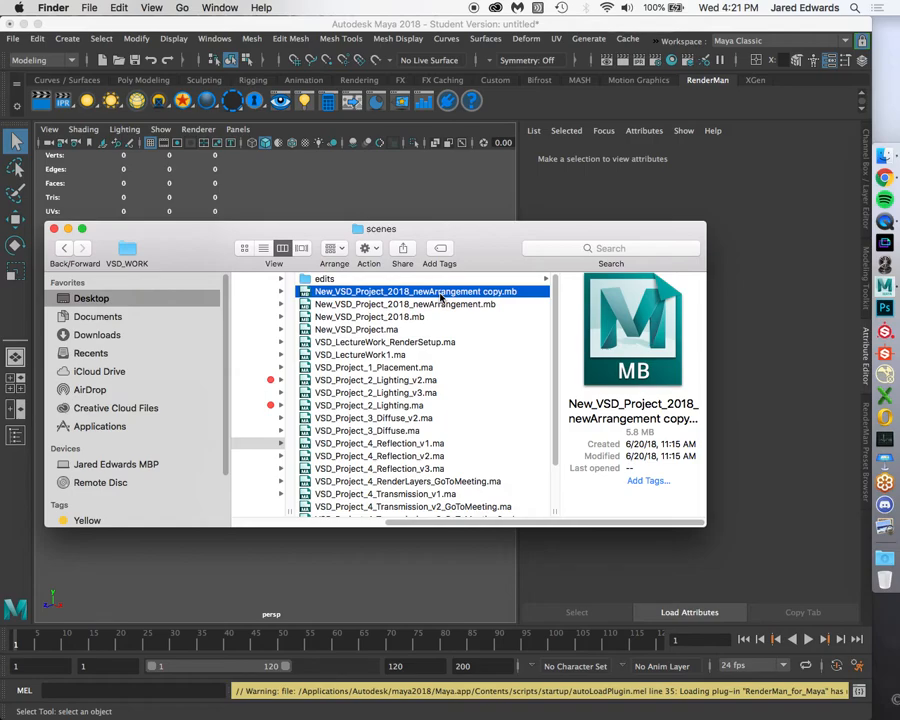
key("Return")
key("Right")
key("BackSpace")
key("BackSpace")
key("BackSpace")
key("BackSpace")
key("BackSpace")
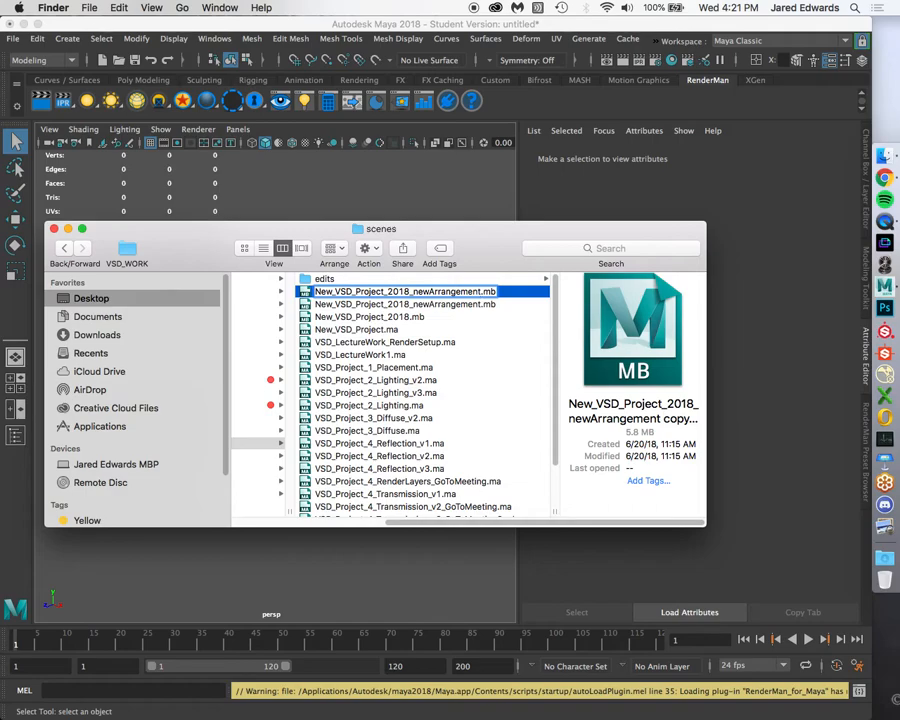
type("_lecture")
key("Return")
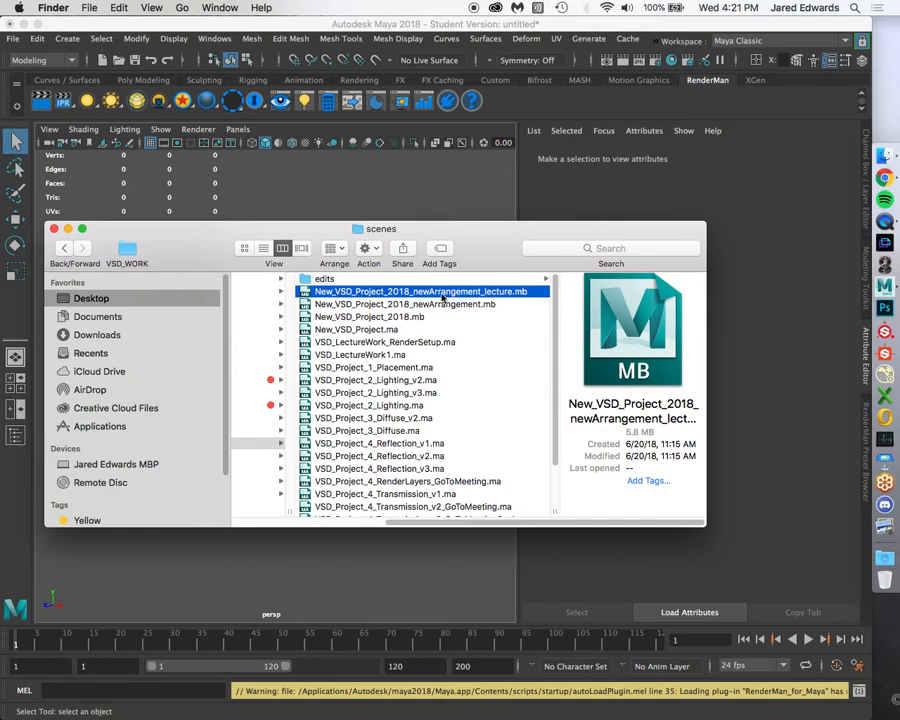
Close Finder, switch to Maya, and set the current project to the VSD_Project_Work_2017 folder while opening a scene
left_click(54, 229)
left_click(275, 24)
key("super+o")
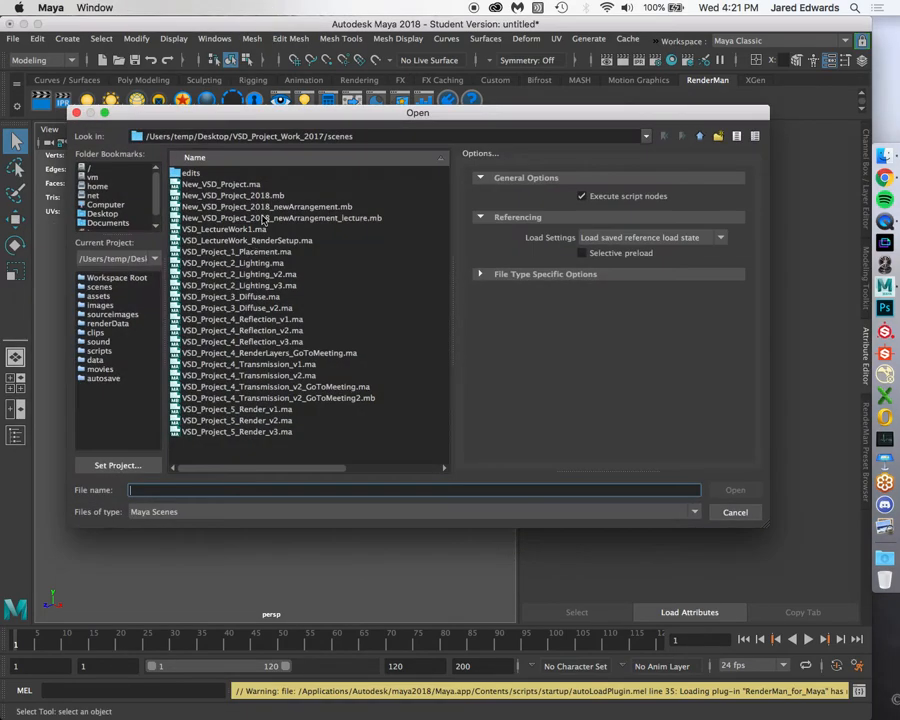
left_click(140, 466)
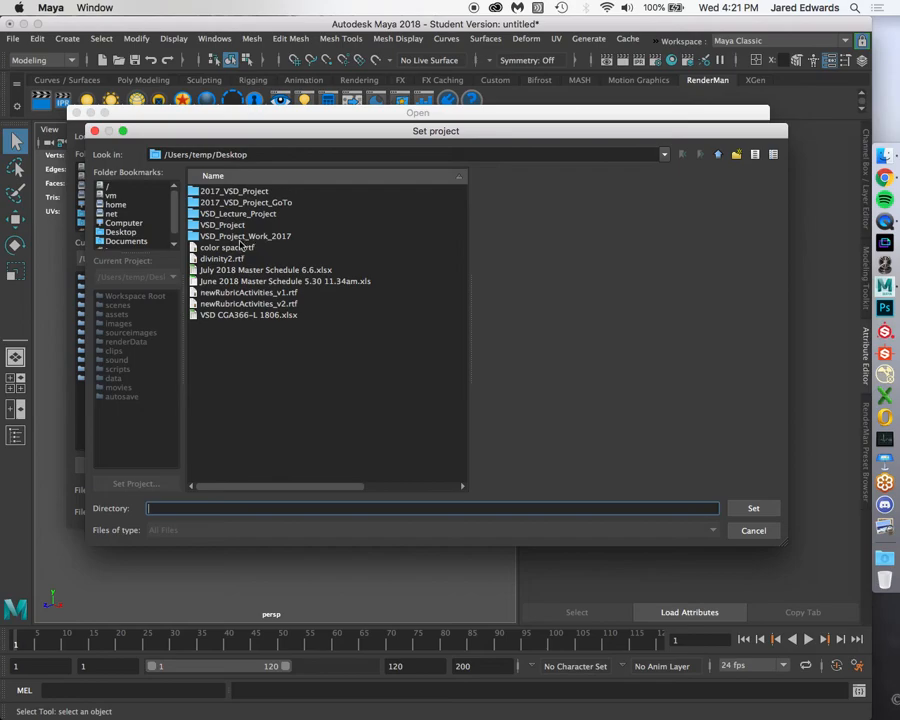
left_click(241, 237)
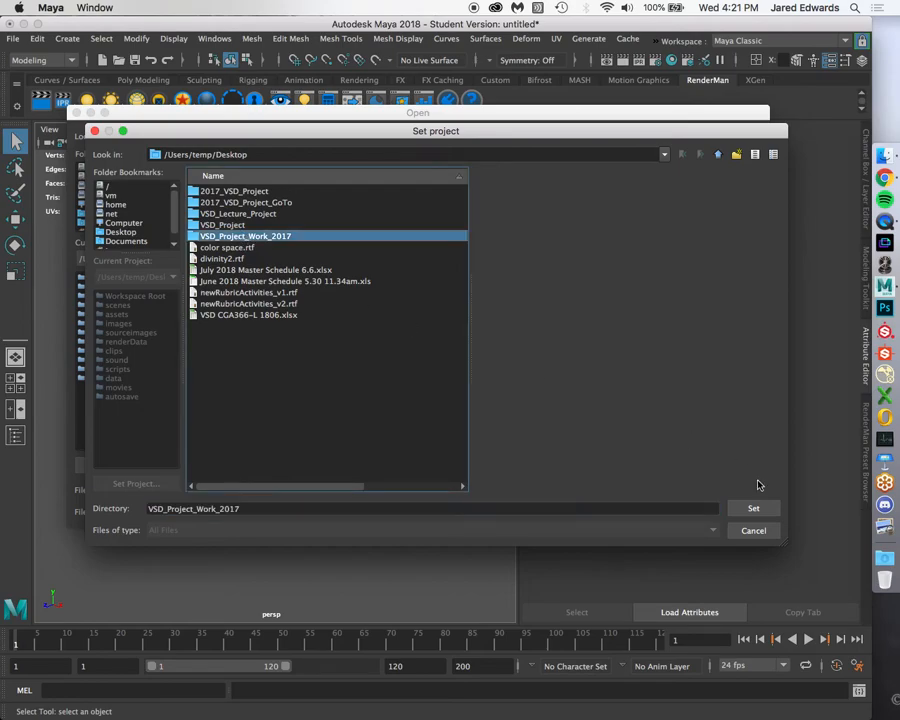
left_click(753, 508)
Open New_VSD_Project_2018_newArrangement_lecture.mb without saving the untitled scene
double_click(250, 217)
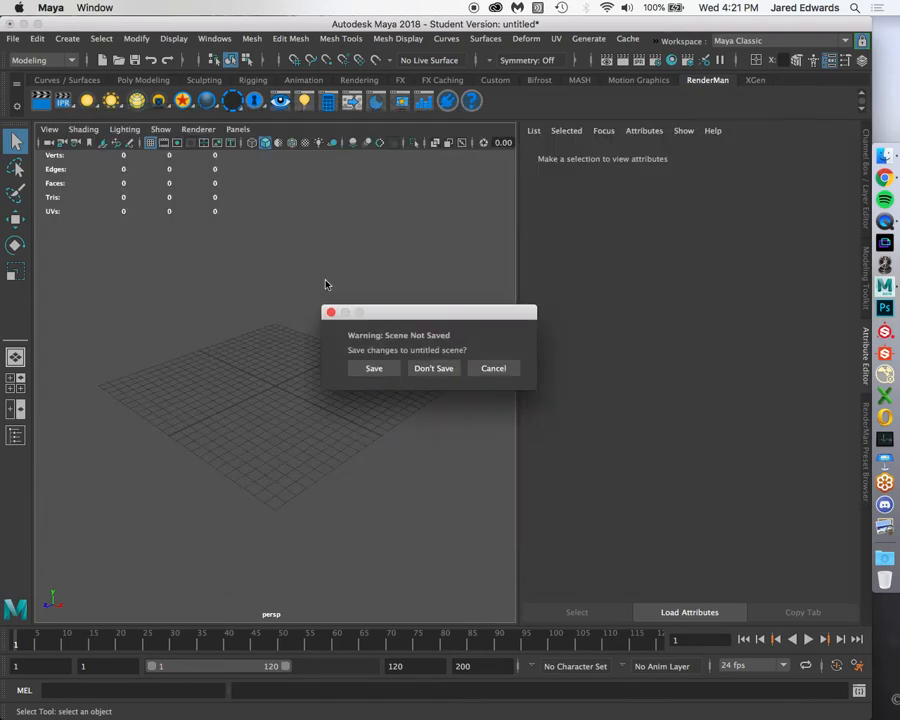
left_click(420, 366)
left_click(404, 399)
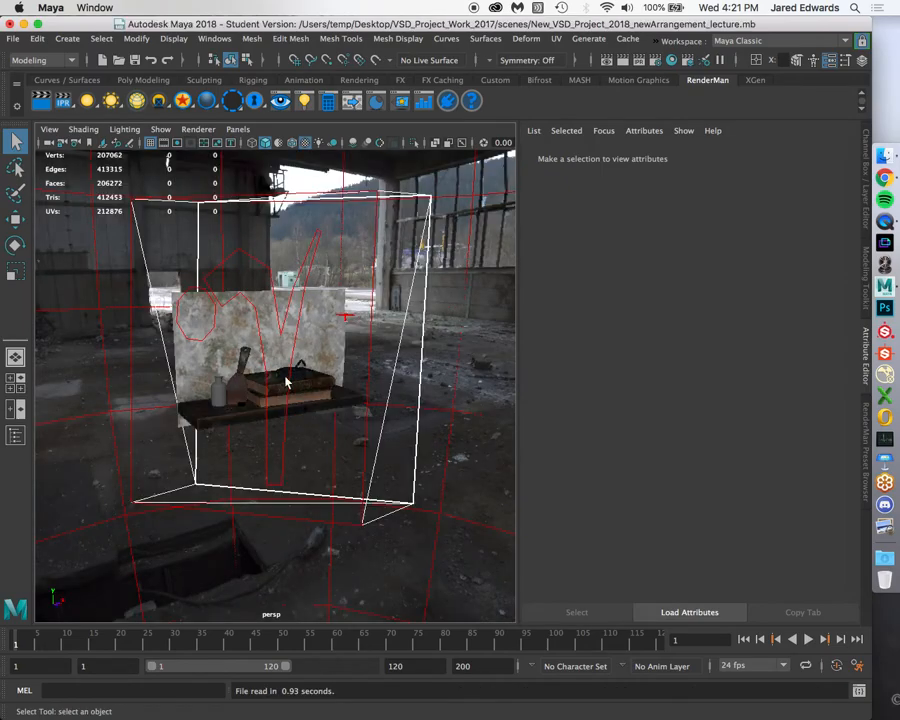
Select the glass bottle standing on the shelf beside the scraper
right_click_drag(287, 378, 450, 466, "alt")
left_click_drag(450, 466, 348, 385, "alt")
left_click(315, 372)
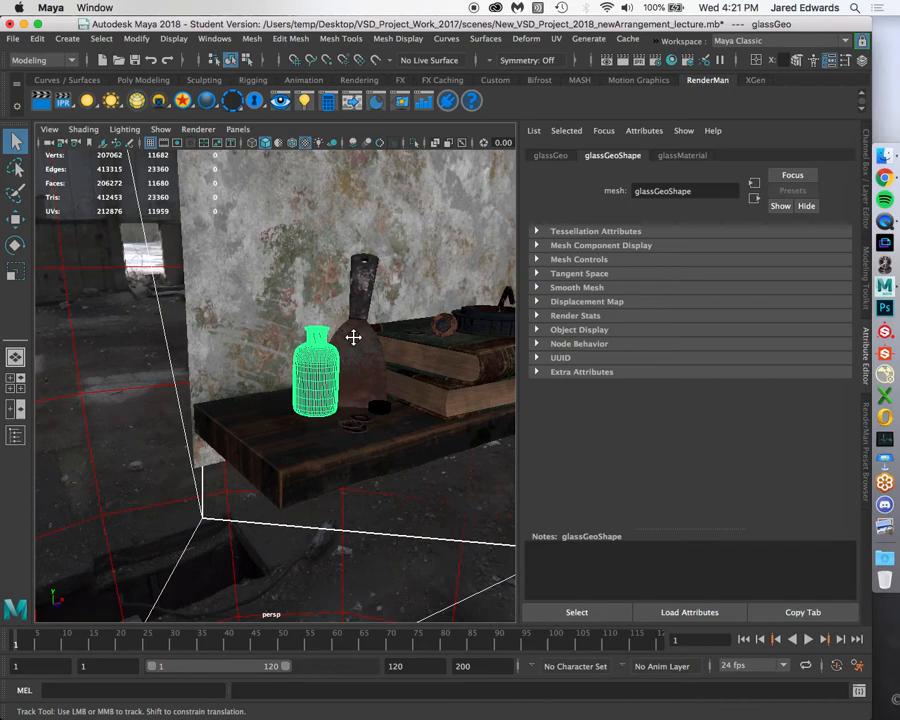
left_click_drag(356, 340, 268, 352, "alt")
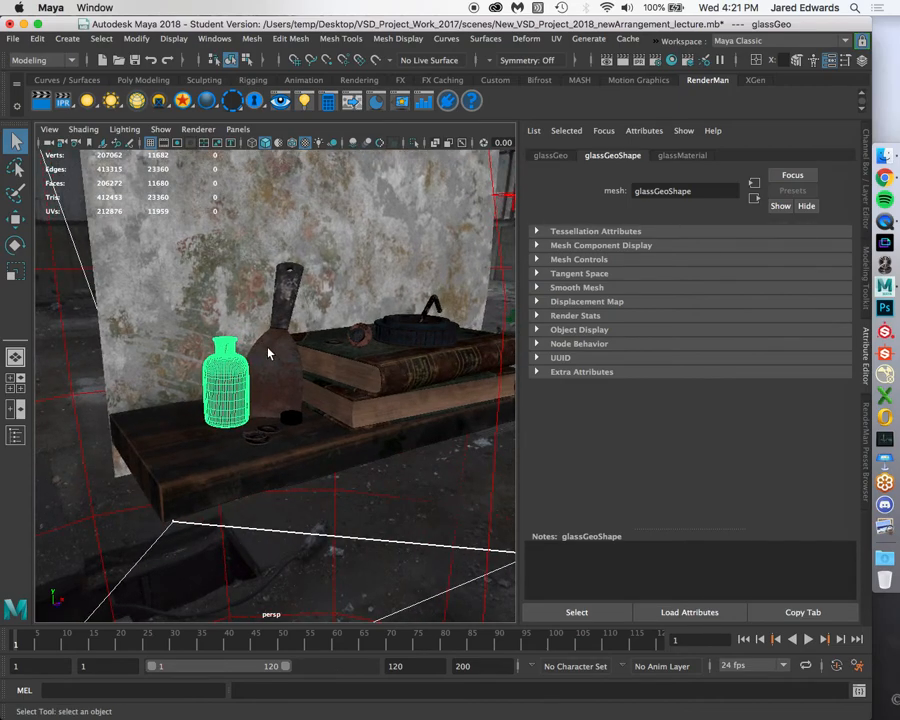
left_click_drag(311, 336, 232, 363, "alt")
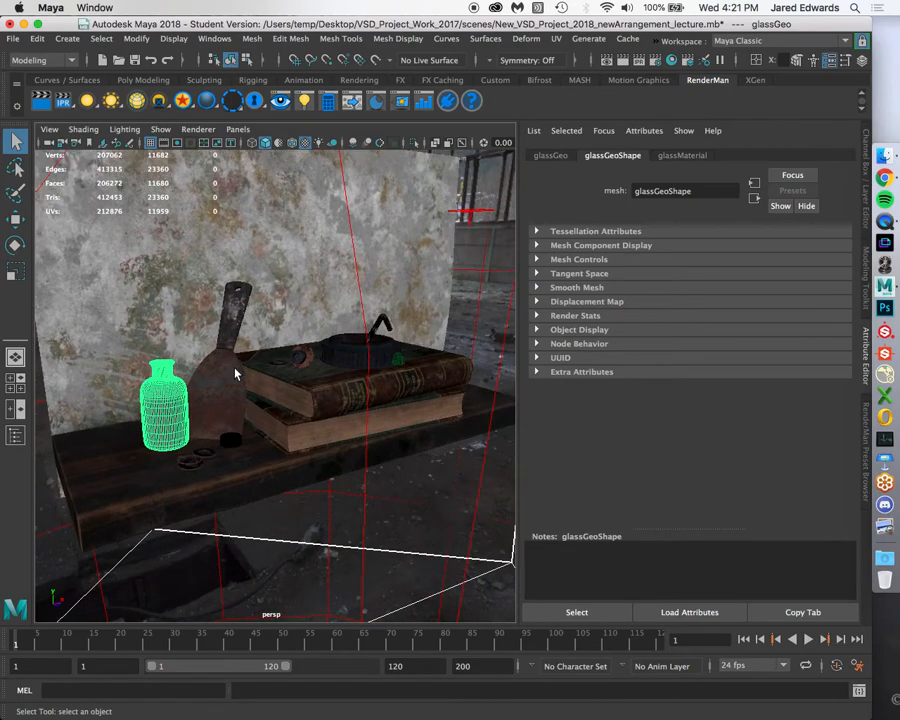
left_click_drag(154, 390, 255, 400, "alt")
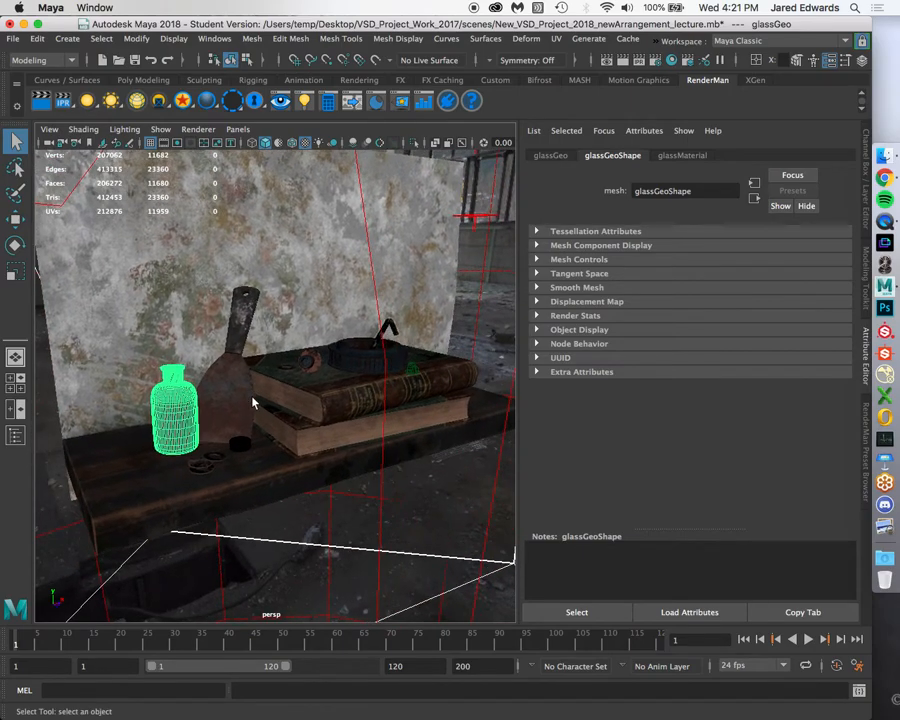
Open the Hypershade on the glass graph and position its window over the viewport
left_click(673, 62)
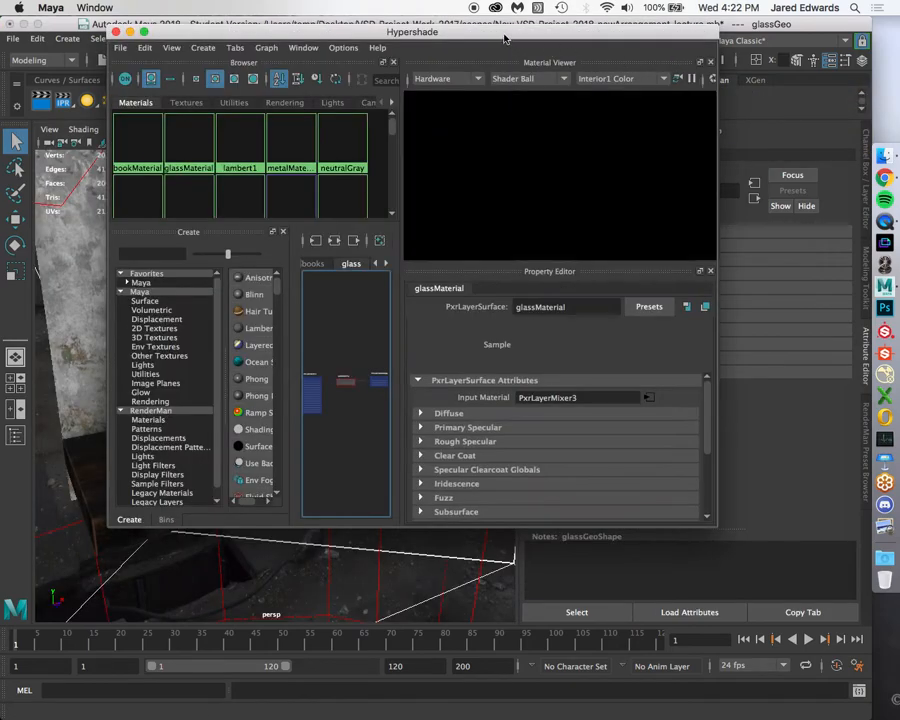
left_click_drag(502, 37, 473, 106)
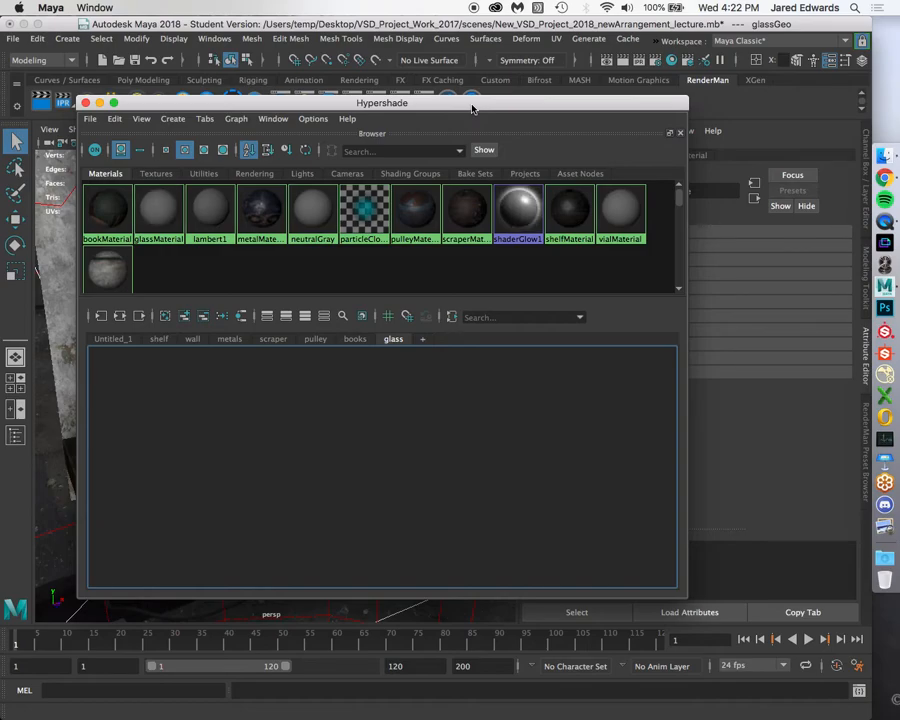
left_click_drag(472, 108, 472, 116)
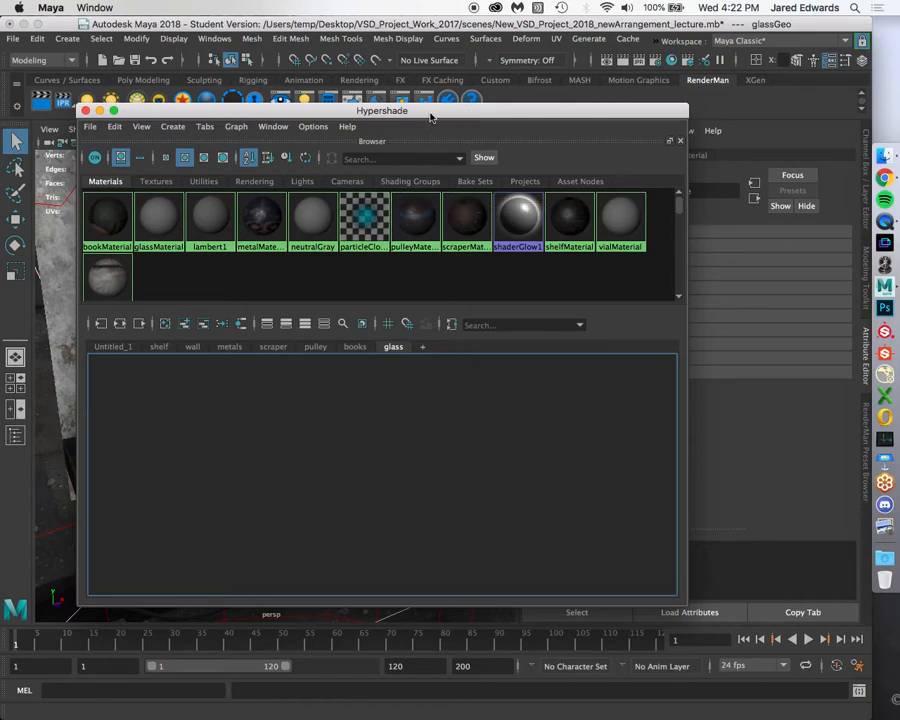
left_click_drag(431, 118, 435, 112)
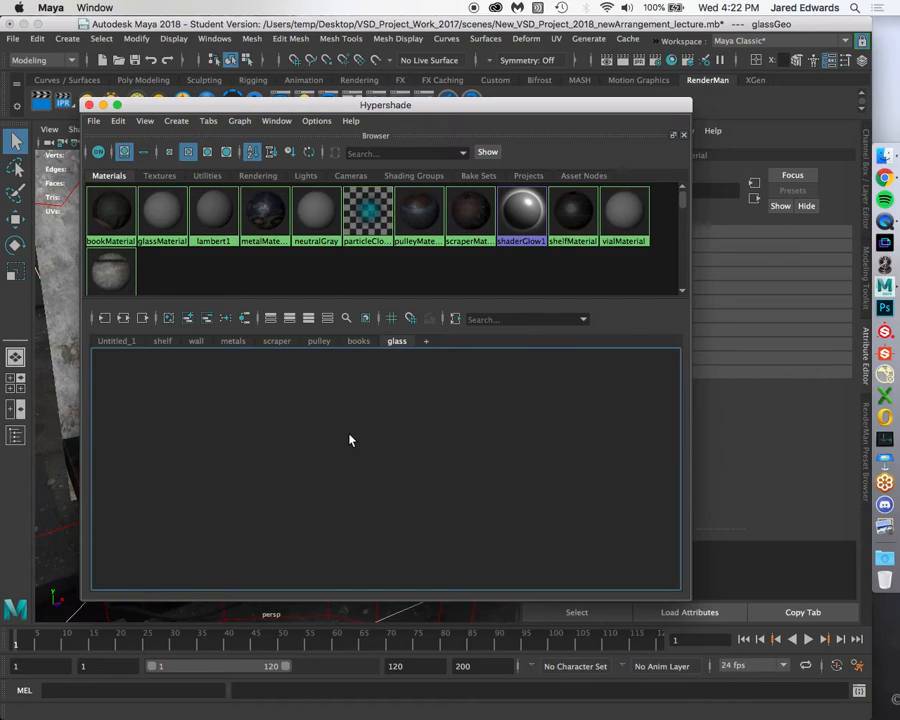
Search for pxrLayer nodes in the empty glass graph and choose PxrLayerSurface
key("Tab")
type("pxrLayer")
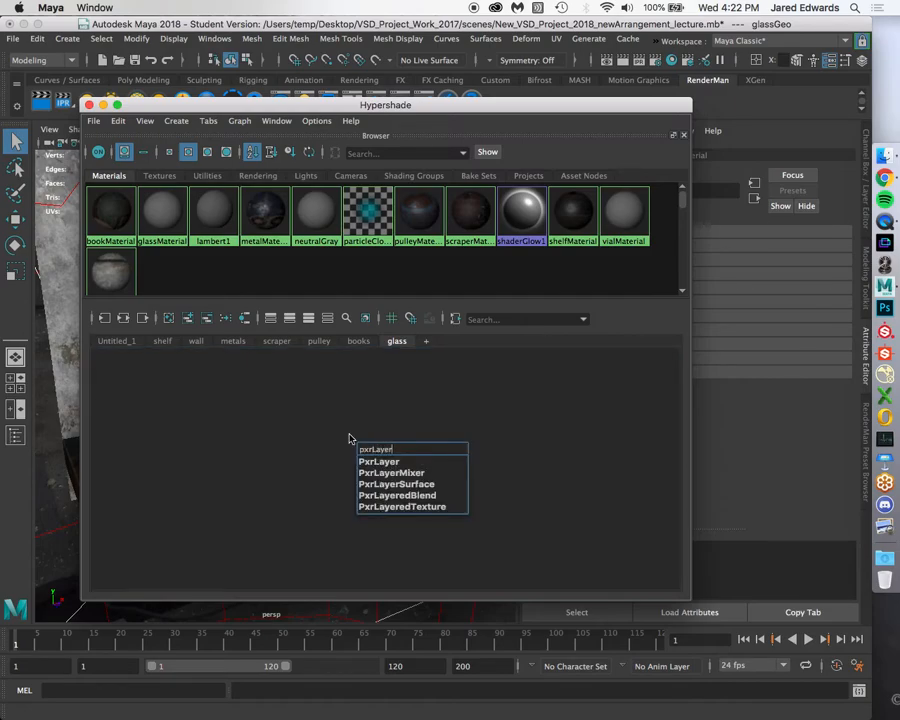
key("Down")
key("Down")
key("Down")
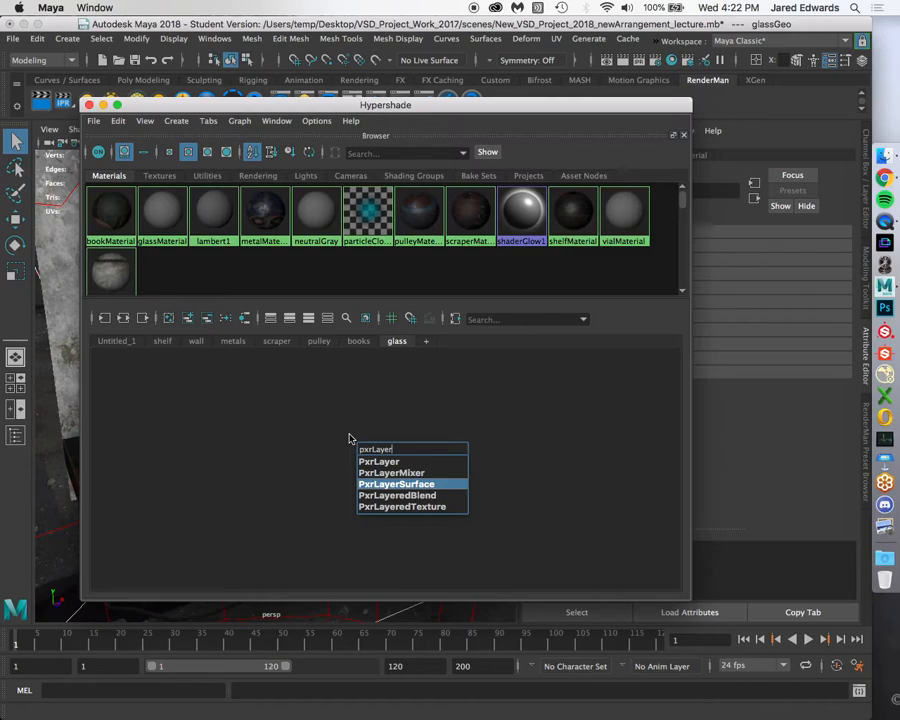
Create a PxrLayerSurface material with its layer network in the glass node graph
key("Return")
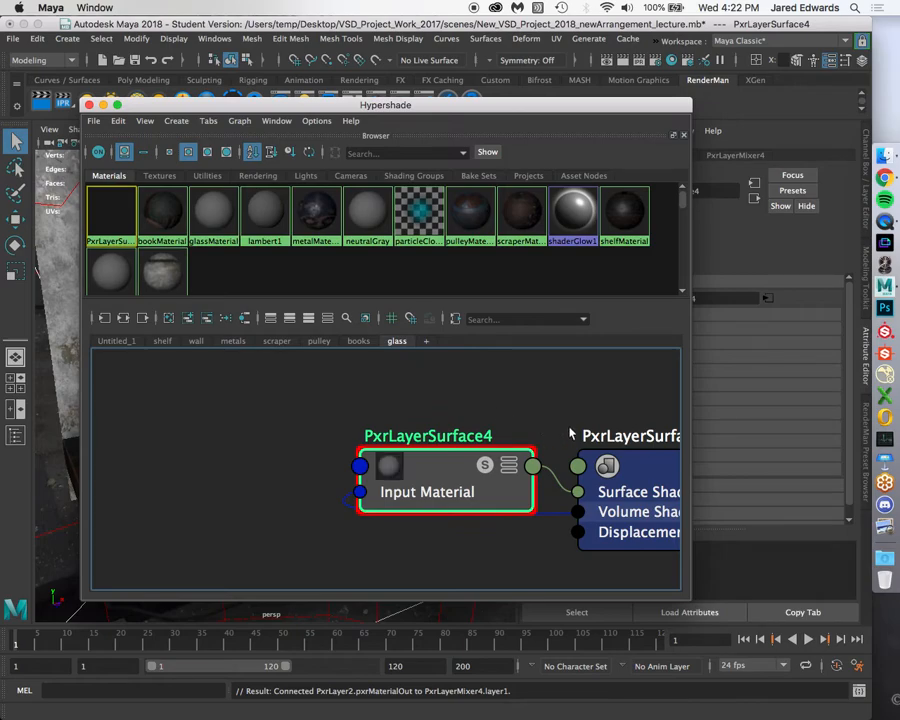
scroll(457, 433, "down", 2)
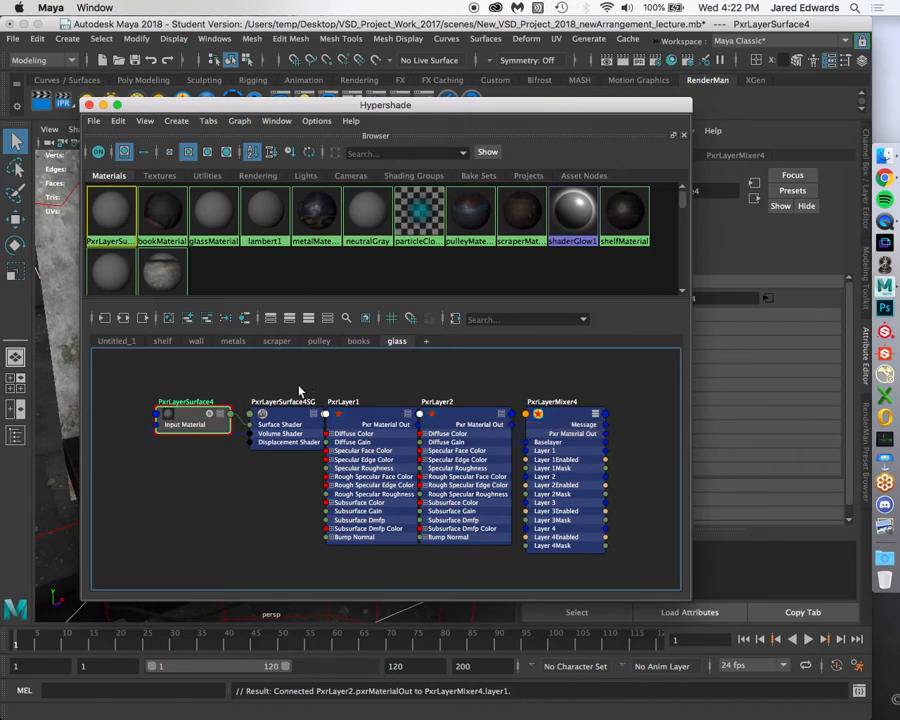
middle_click_drag(171, 449, 268, 447, "alt")
right_click_drag(268, 447, 380, 477, "alt")
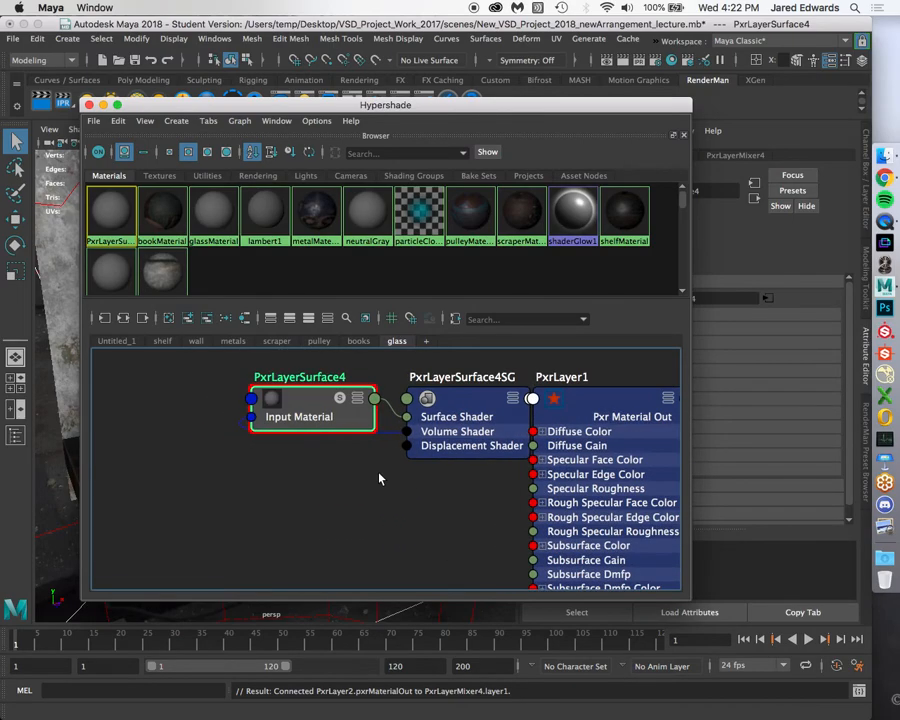
left_click(238, 509)
right_click_drag(549, 532, 420, 518, "alt")
middle_click_drag(420, 518, 262, 462, "alt")
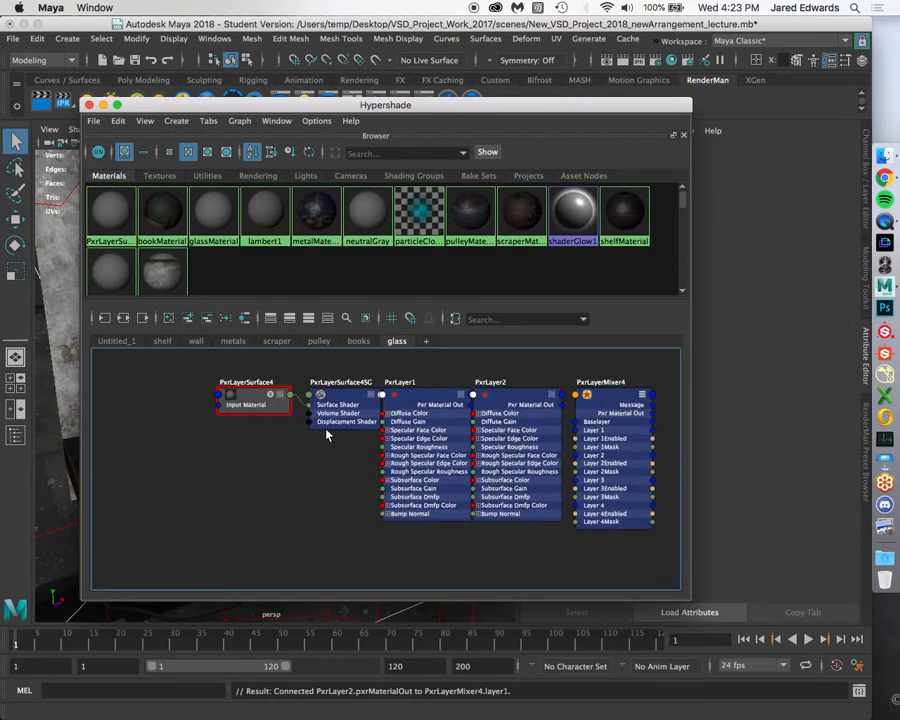
Rearrange the graph so PxrLayer1 and PxrLayer2 sit stacked before the PxrLayerMixer, ahead of the surface material and its shading group
left_click_drag(420, 398, 131, 463)
left_click_drag(614, 445, 129, 355)
left_click_drag(500, 420, 116, 384)
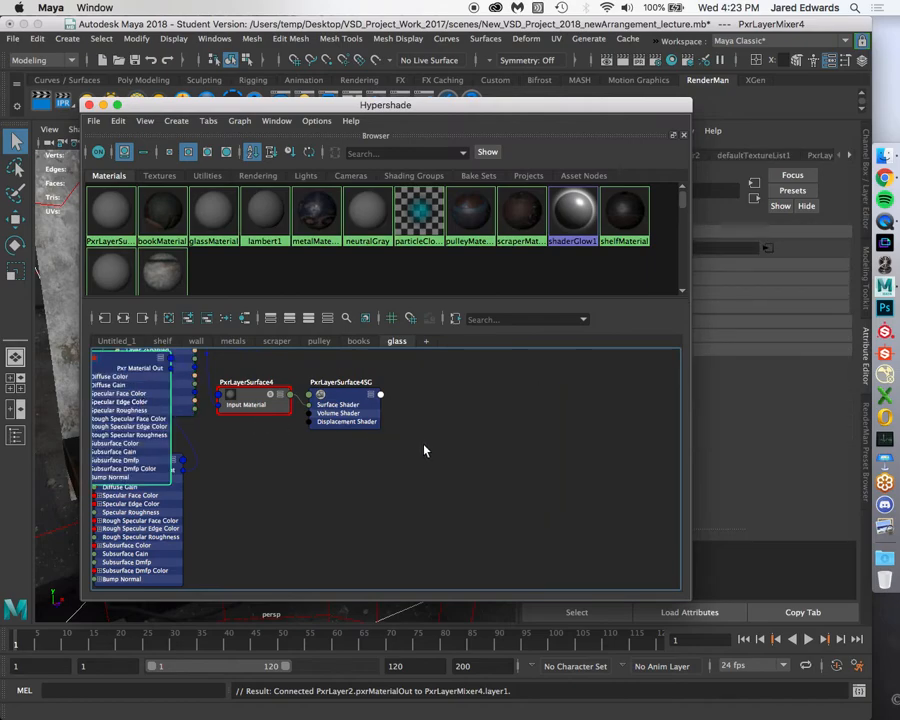
middle_click_drag(262, 423, 424, 451, "alt")
left_click_drag(304, 440, 181, 479)
left_click_drag(287, 514, 186, 350)
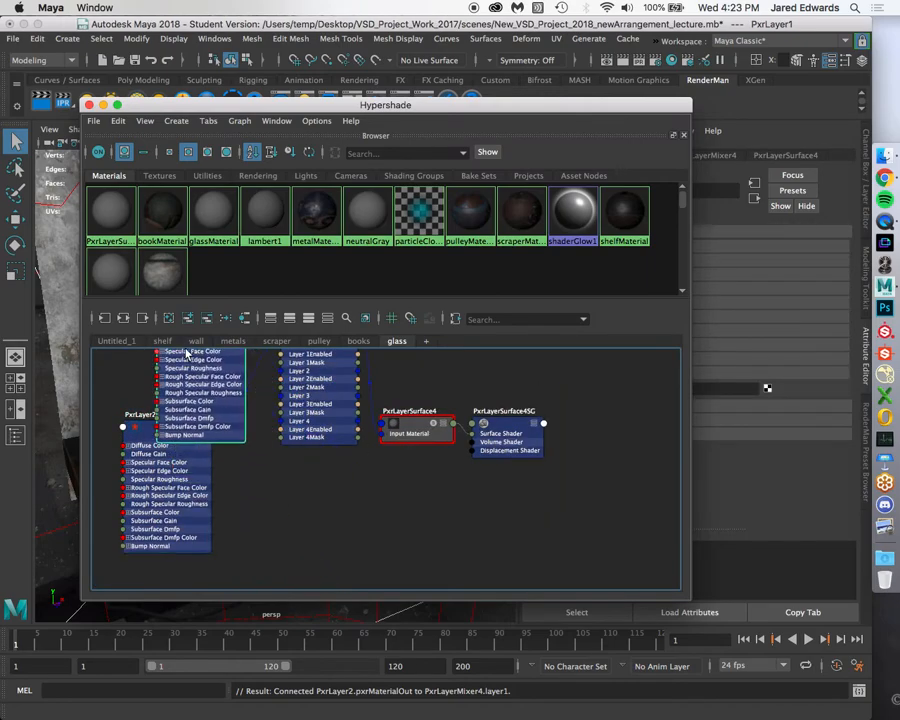
middle_click_drag(187, 352, 234, 464, "alt")
left_click_drag(261, 518, 223, 406)
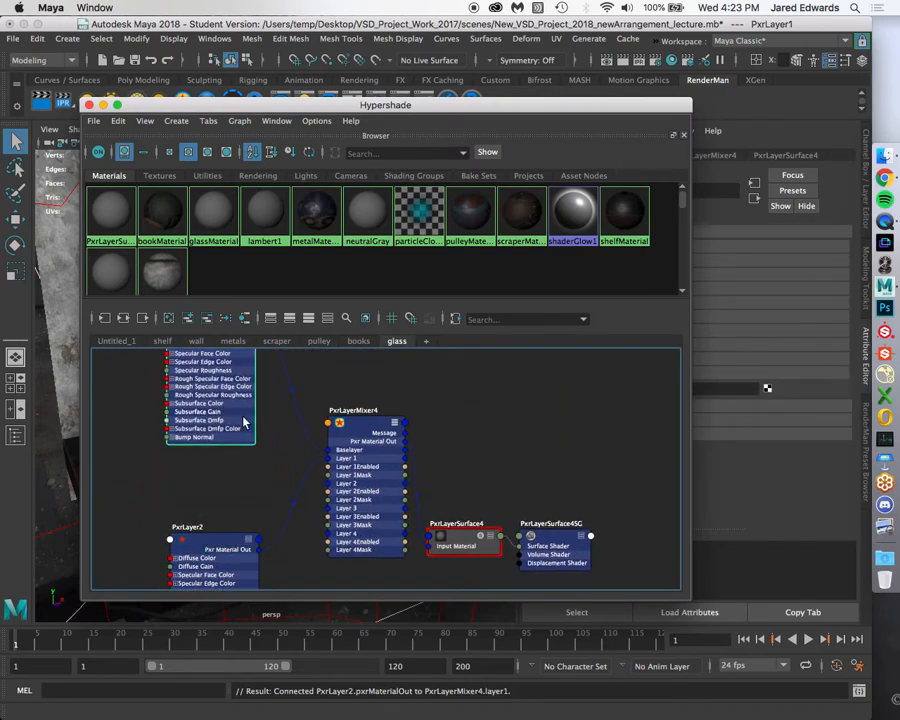
left_click(479, 455)
middle_click_drag(542, 450, 384, 454, "alt")
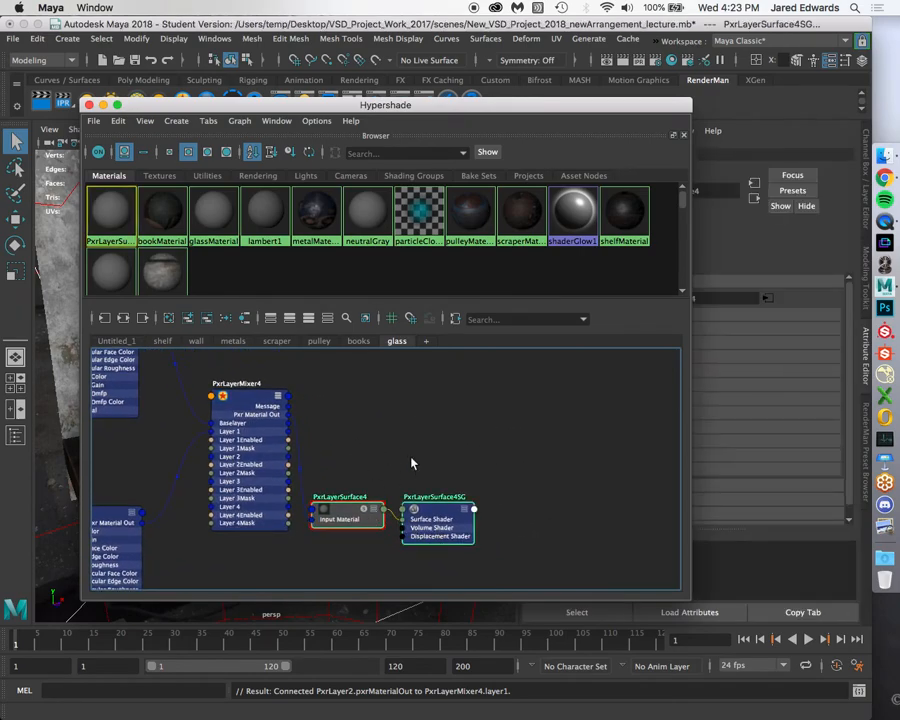
key("Tab")
type("pxrL")
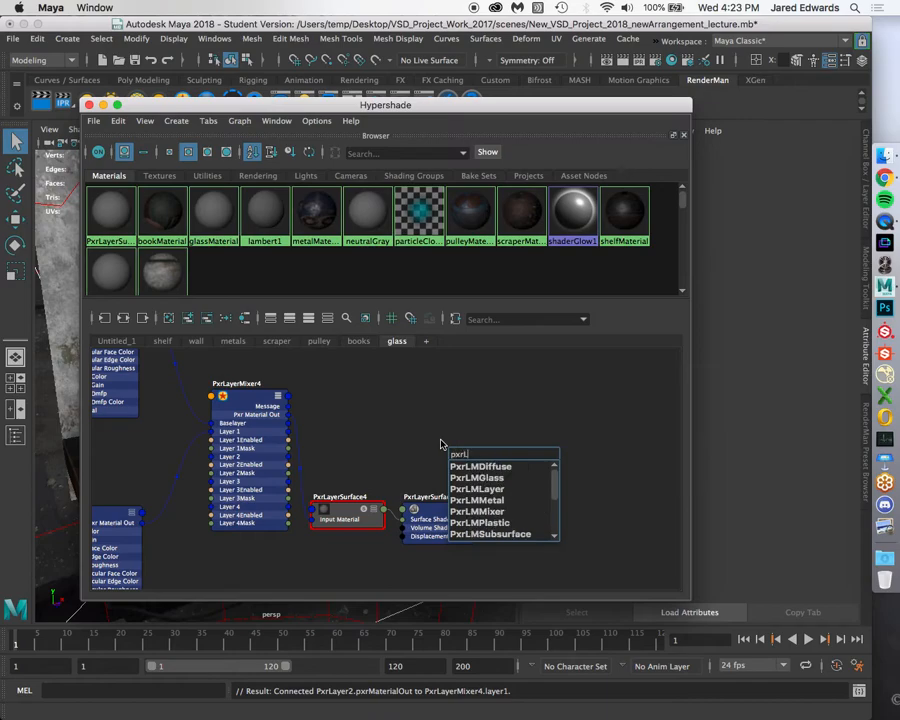
type("ayer")
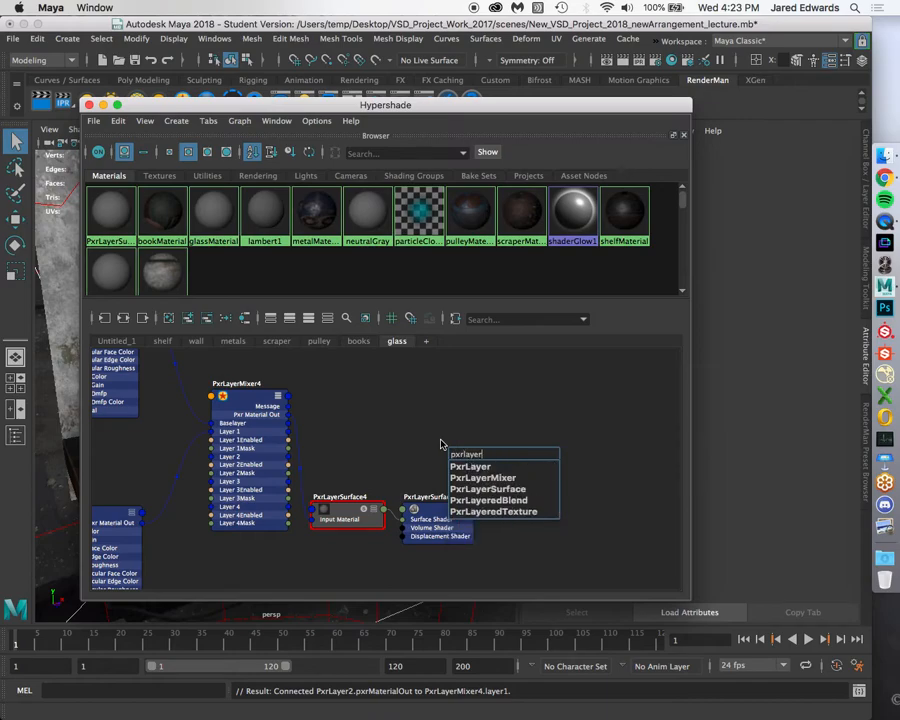
key("Down")
key("Down")
key("Down")
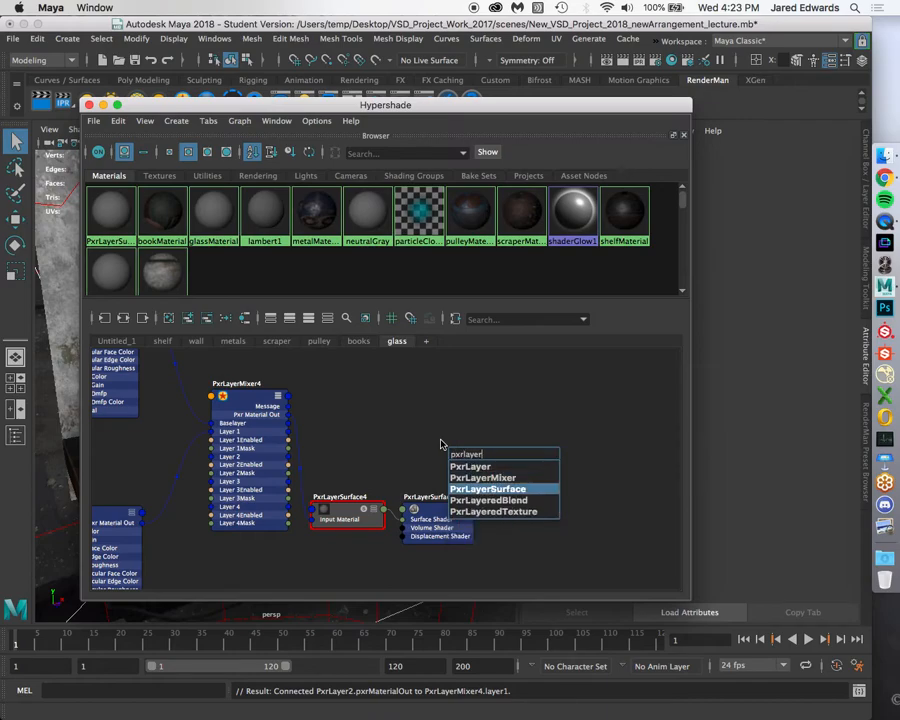
key("Return")
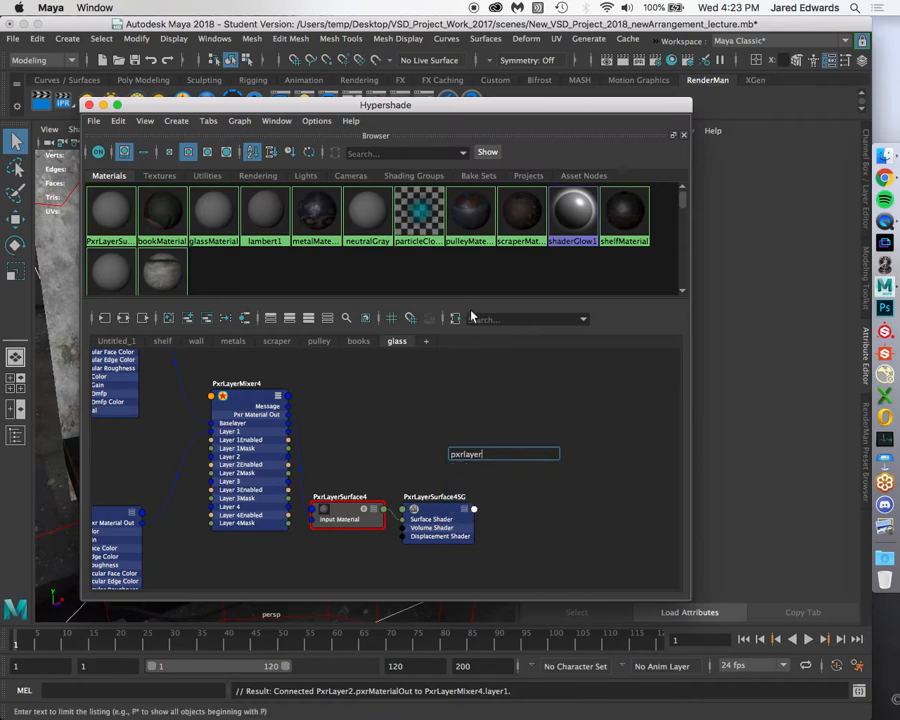
Move the surface material and shading group up beside the layer mixer, and space the shading group farther from the material
right_click_drag(450, 441, 389, 444, "alt")
middle_click_drag(389, 444, 391, 416, "alt")
left_click_drag(390, 425, 486, 539)
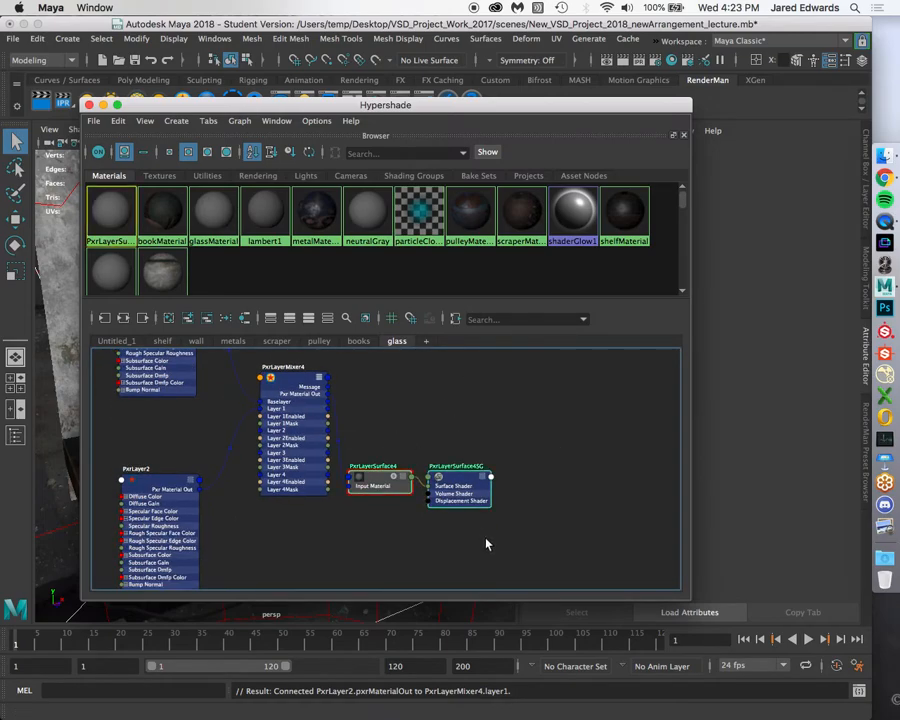
left_click_drag(396, 488, 421, 435)
left_click(417, 473)
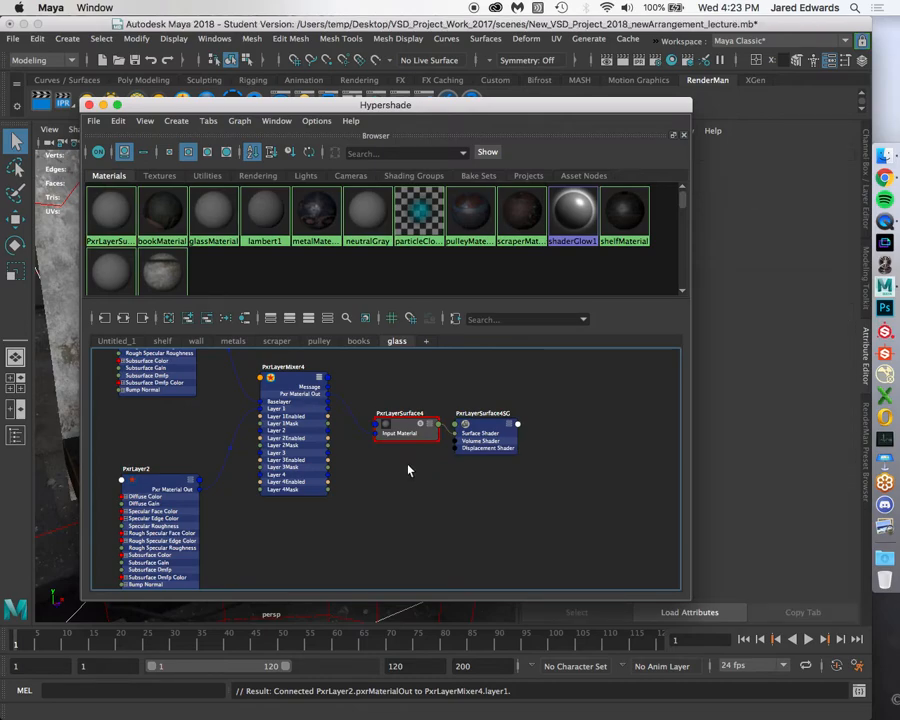
middle_click_drag(380, 460, 422, 491, "alt")
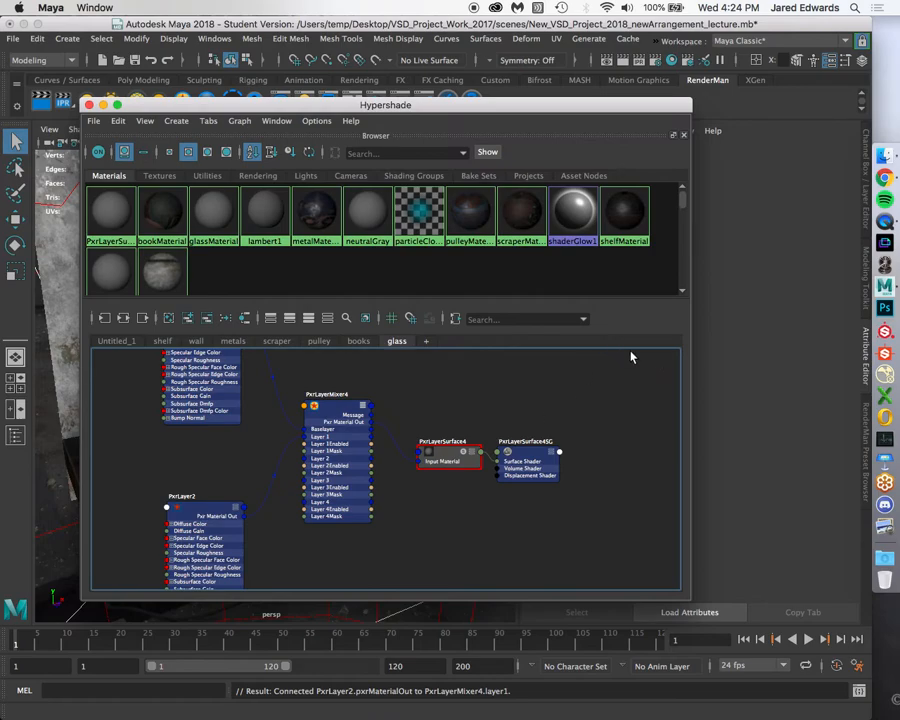
left_click_drag(538, 462, 563, 462)
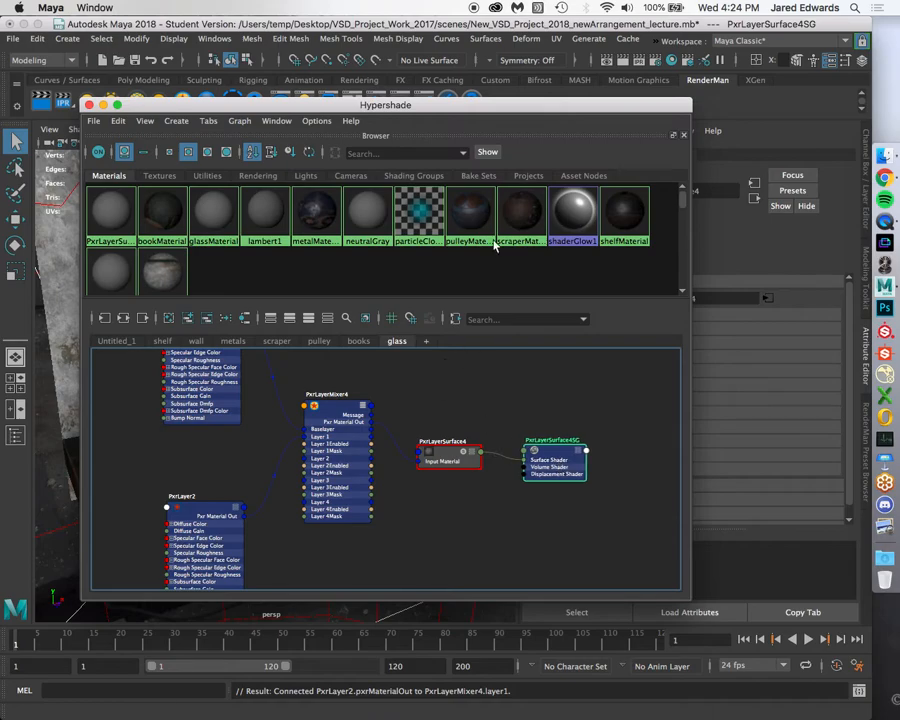
left_click_drag(475, 109, 466, 102)
Examine the connections from the two PxrLayer nodes through the layer mixer to the surface material and its shading group
scroll(430, 432, "down", 3)
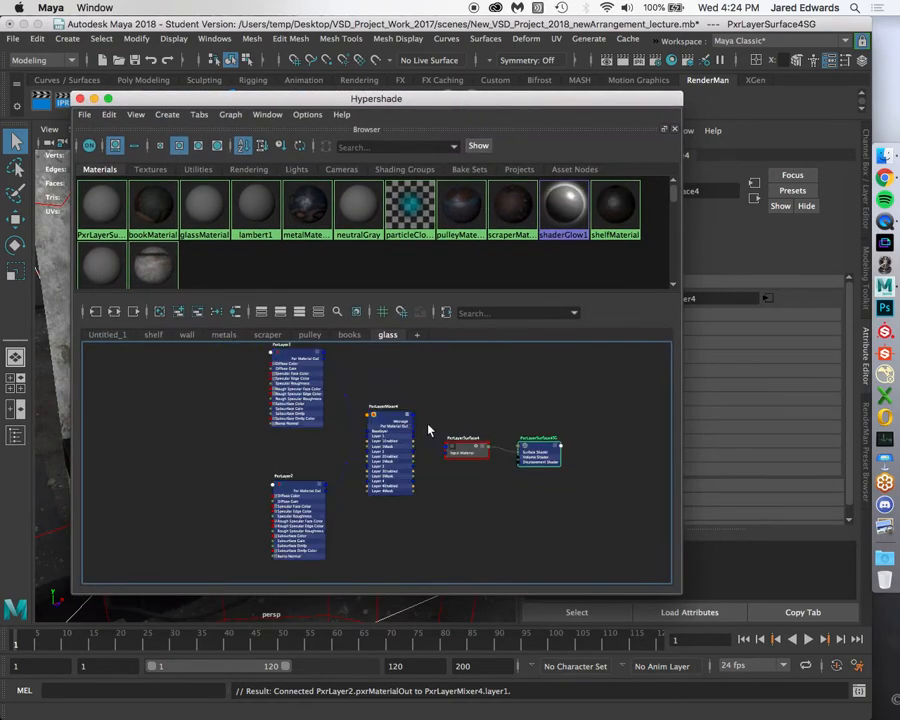
scroll(494, 454, "up", 3)
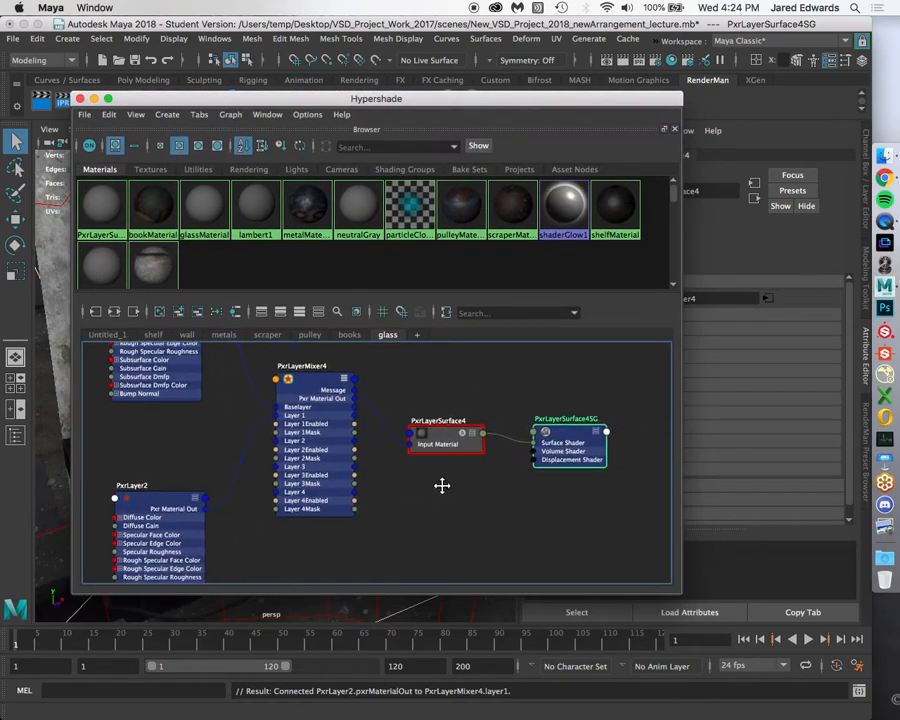
scroll(412, 466, "up", 3)
left_click(372, 430)
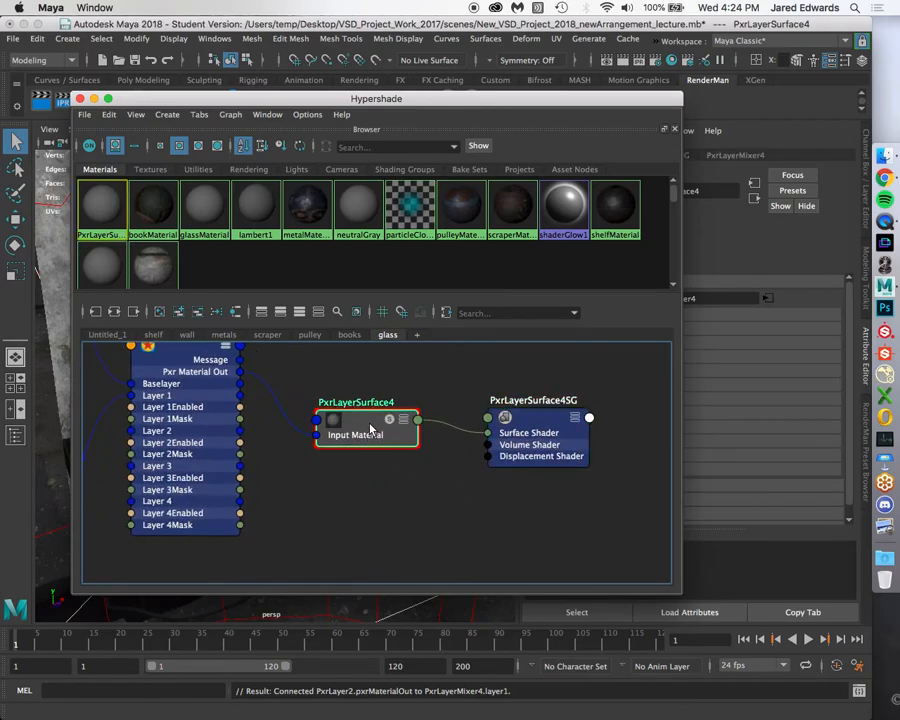
left_click(500, 428)
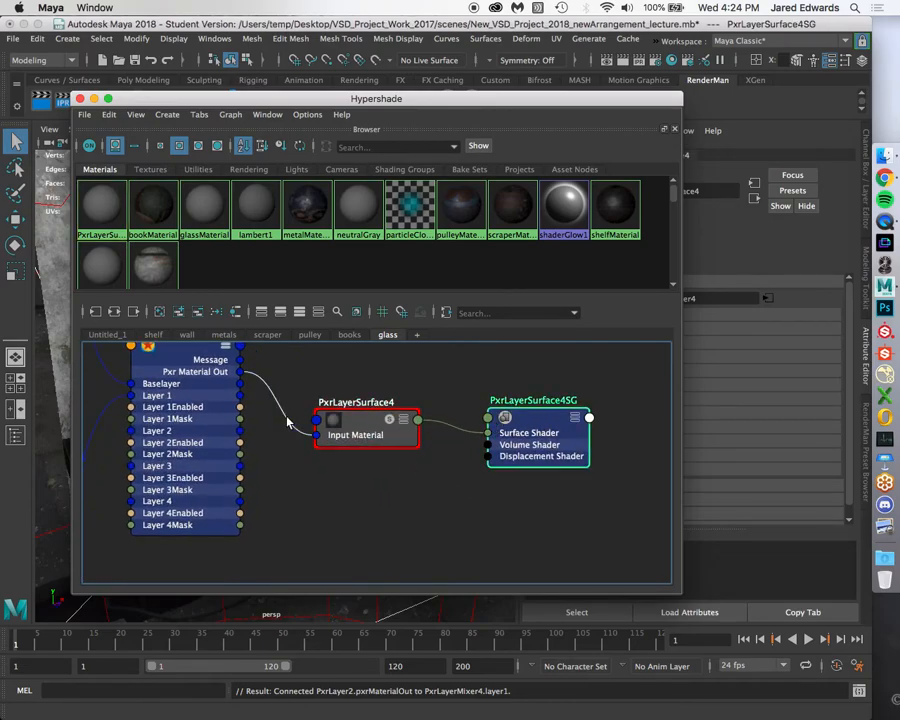
middle_click_drag(306, 404, 377, 436, "alt")
left_click(305, 438)
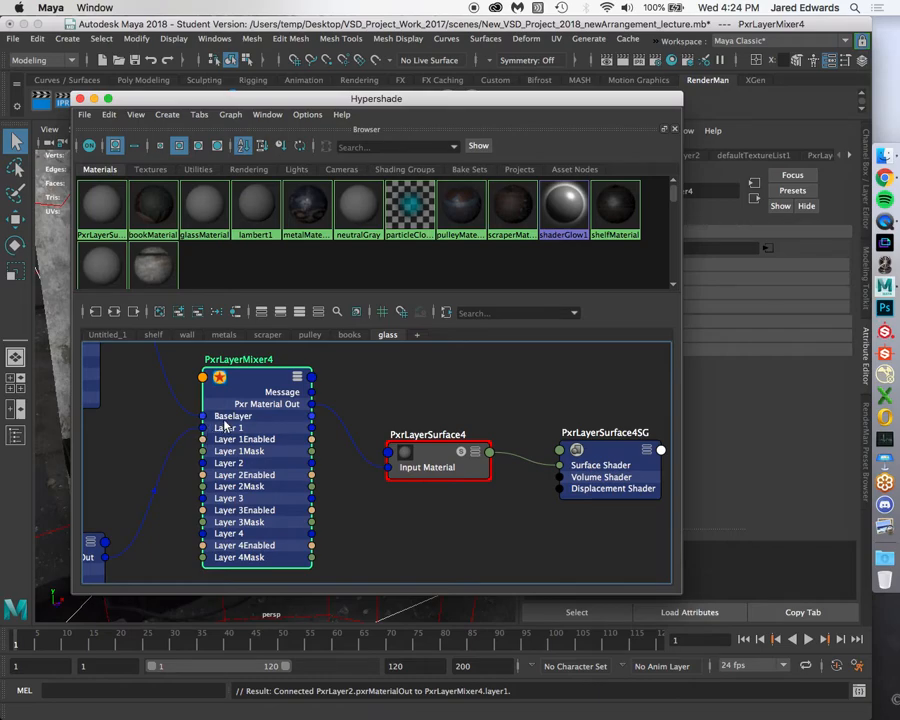
left_click_drag(290, 378, 304, 385)
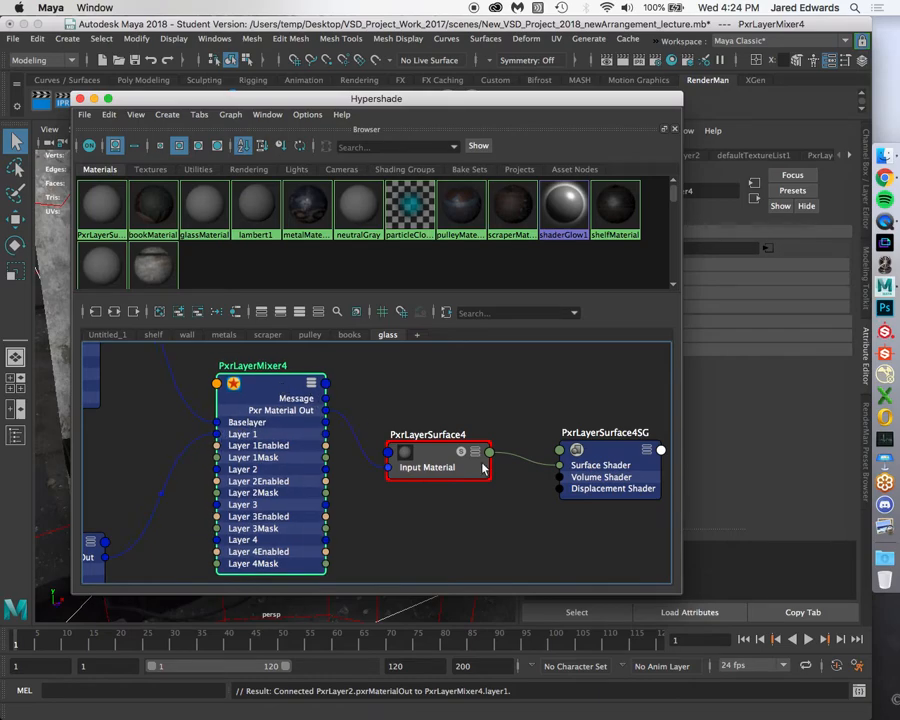
middle_click_drag(253, 400, 374, 464, "alt")
scroll(376, 464, "down", 5)
middle_click_drag(251, 424, 271, 505, "alt")
right_click_drag(271, 505, 402, 546, "alt")
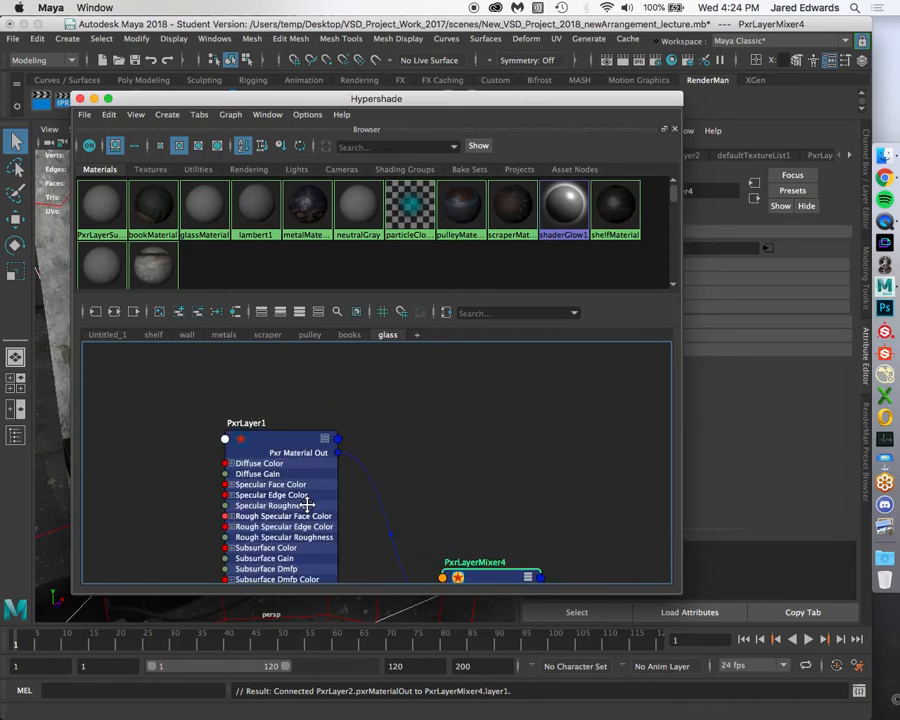
middle_click_drag(305, 502, 301, 352, "alt")
middle_click_drag(316, 463, 316, 324, "alt")
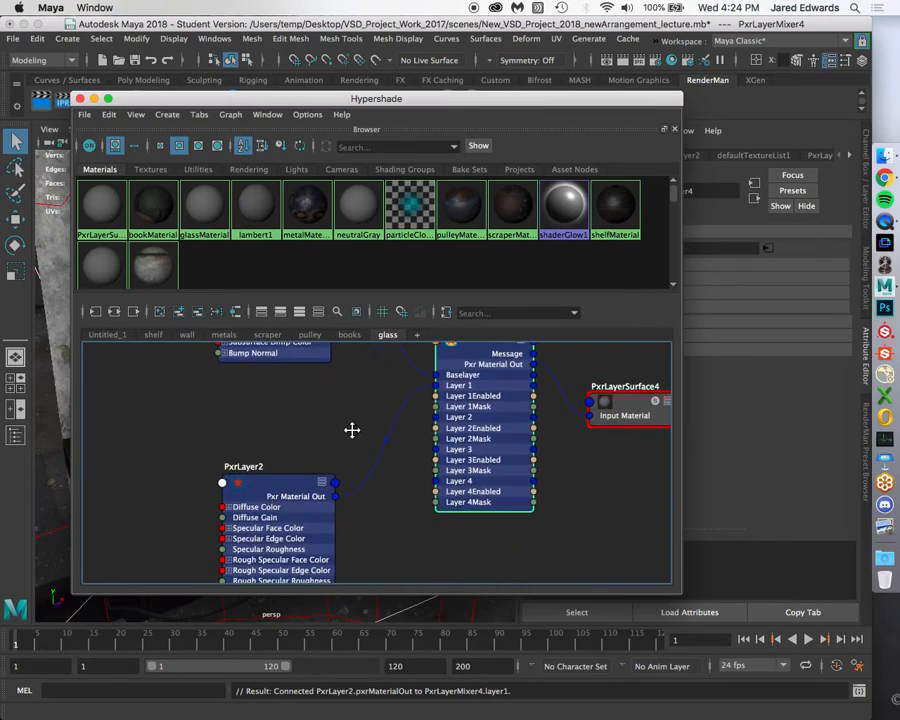
middle_click_drag(350, 426, 193, 458, "alt")
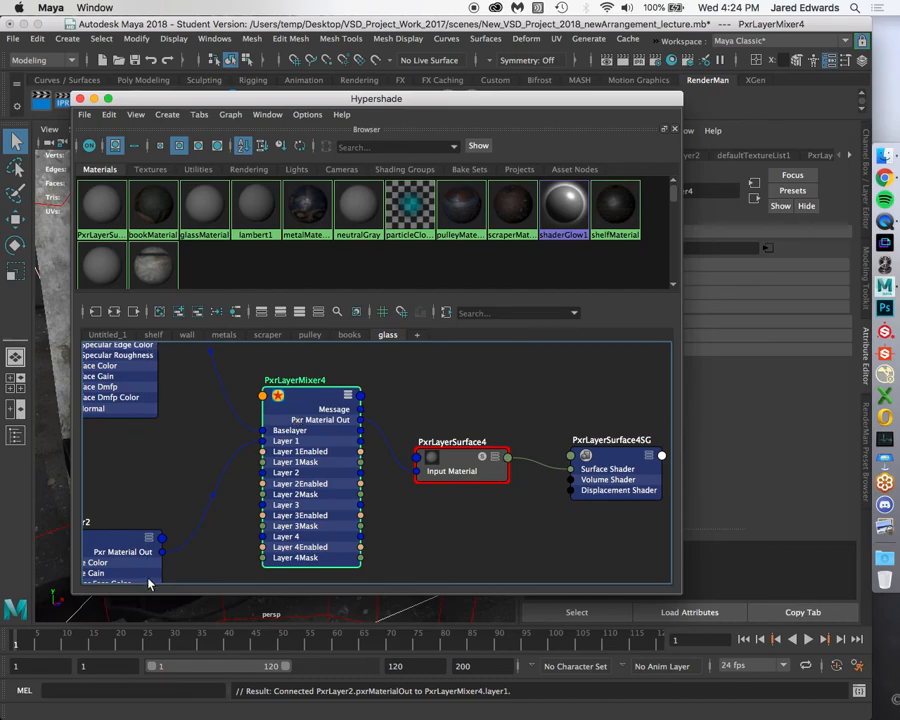
Rename the PxrLayerSurface material node as glassLecture
right_click_drag(542, 530, 525, 568, "alt")
middle_click_drag(525, 568, 498, 568, "alt")
right_click_drag(440, 550, 486, 562, "alt")
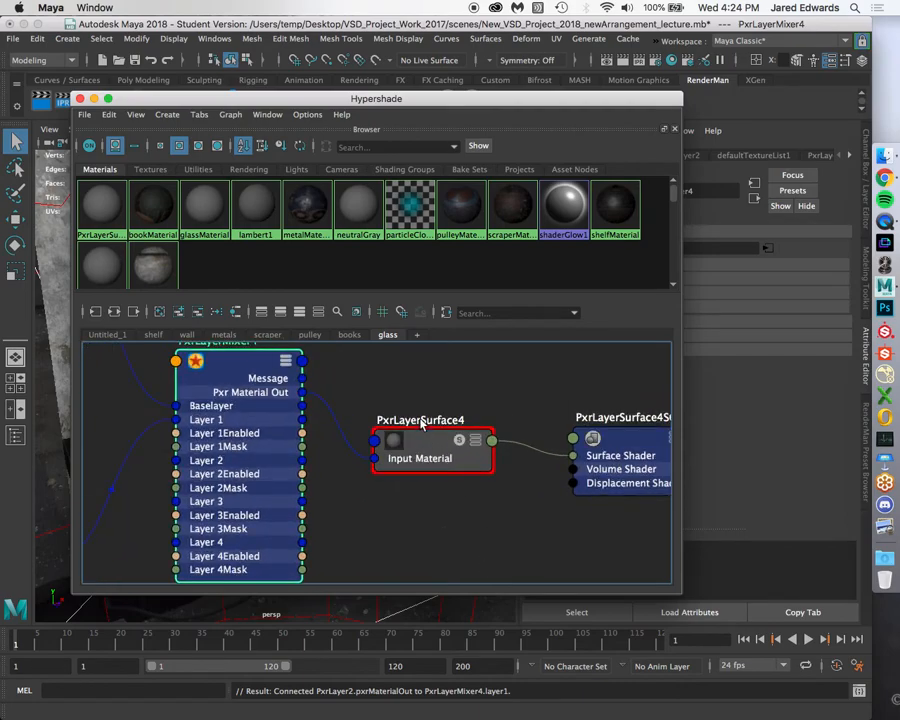
double_click(421, 422)
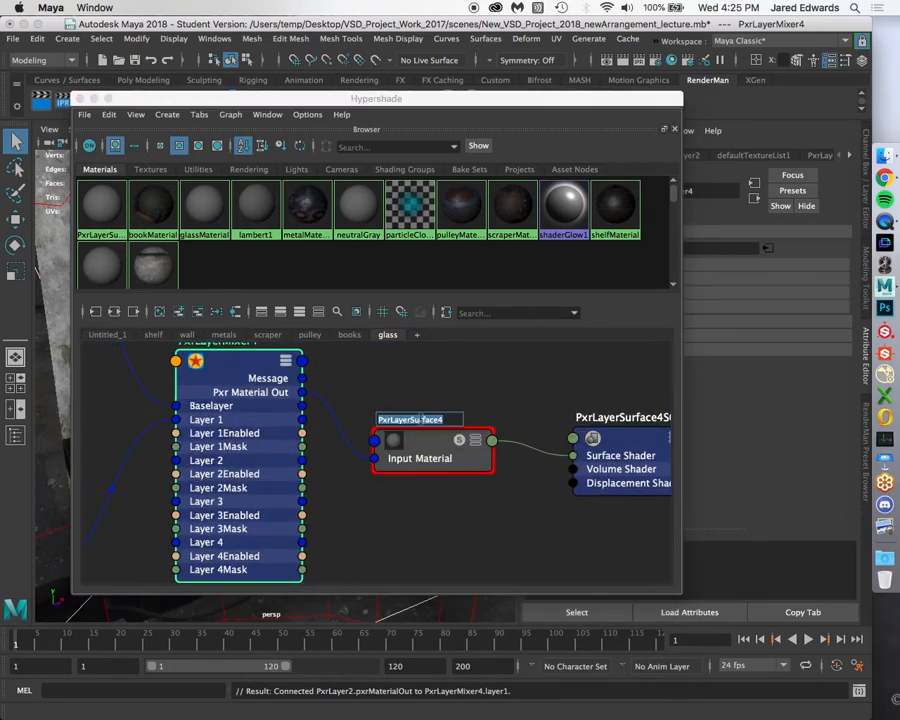
type("glassLecture")
key("Return")
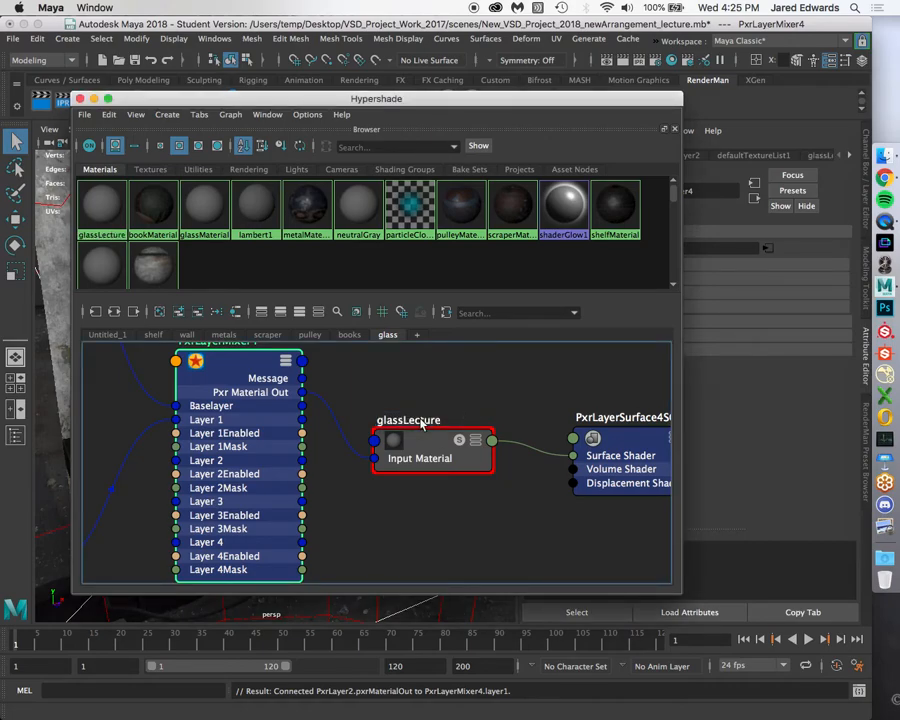
Assign the glassLecture material to the glass bottle on the table in the viewport
middle_click_drag(486, 409, 463, 406, "alt")
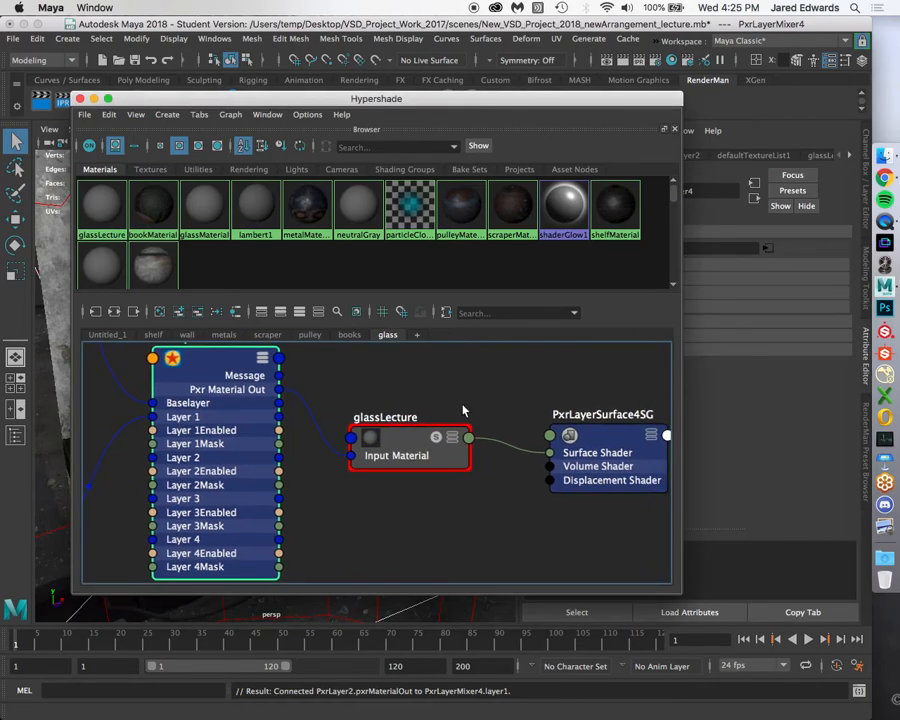
left_click_drag(449, 104, 630, 101)
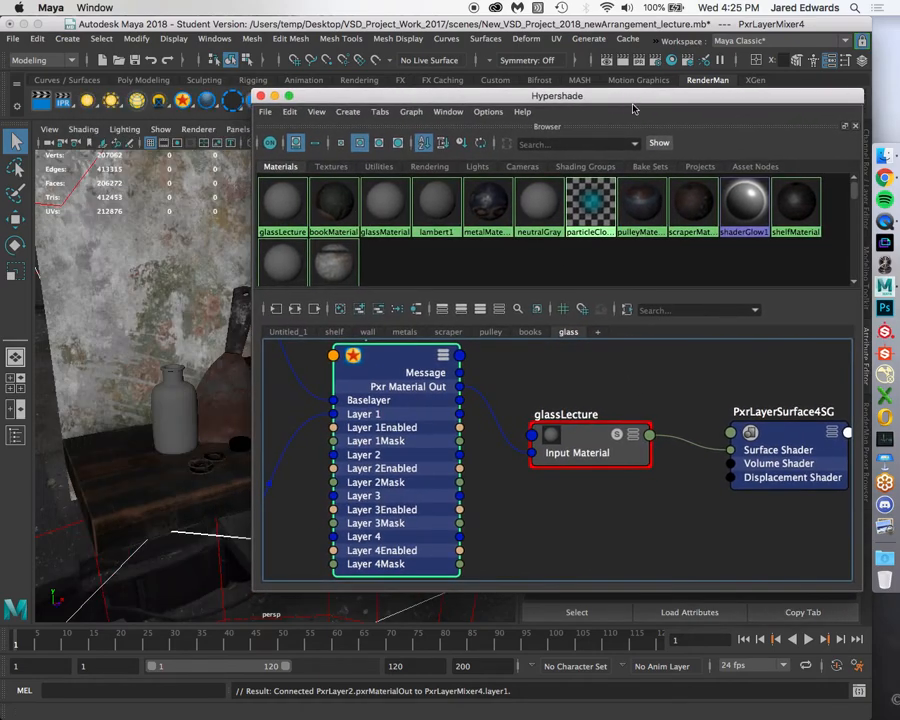
left_click(576, 428)
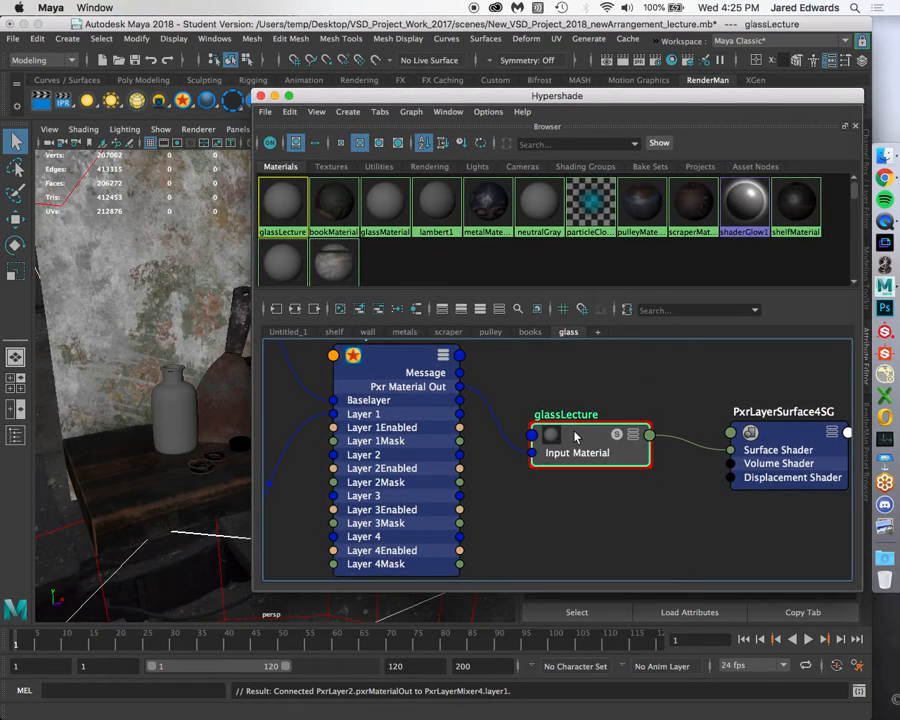
left_click(168, 411)
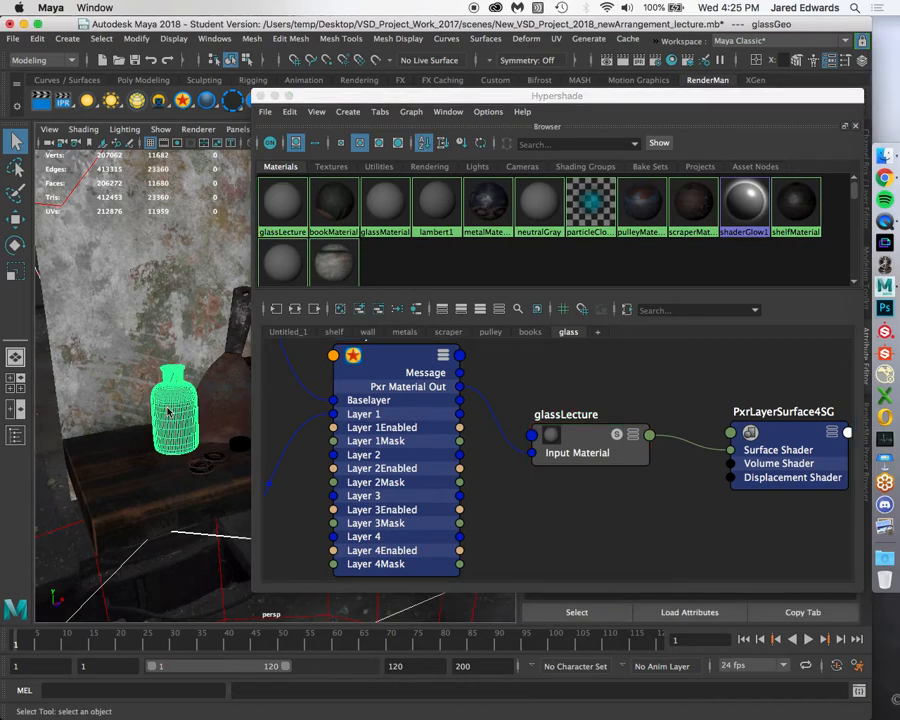
right_click_drag(582, 434, 583, 400)
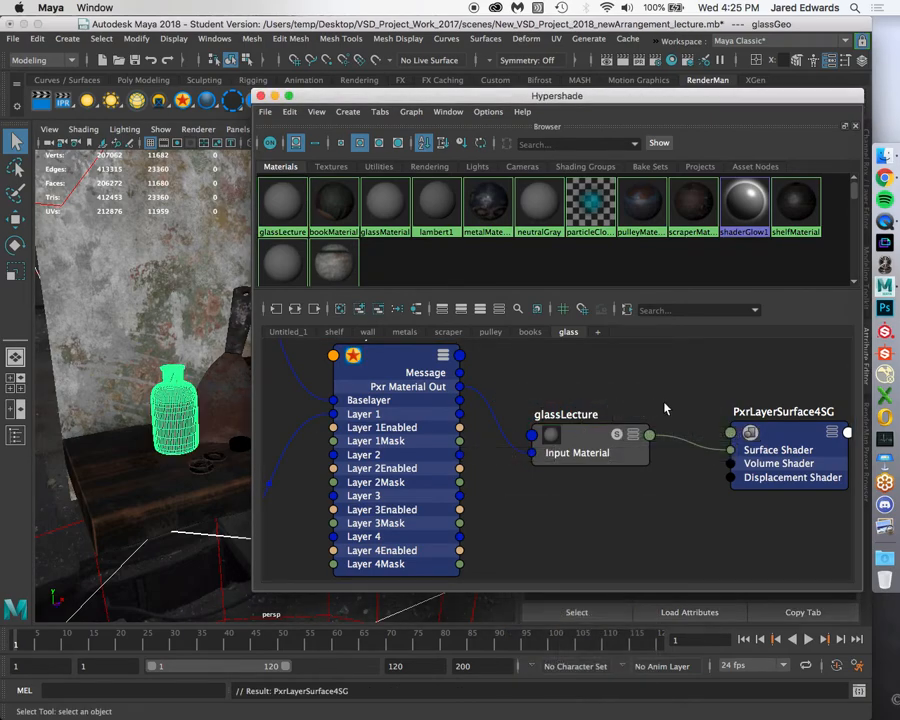
scroll(622, 400, "down", 2)
scroll(622, 400, "up", 1)
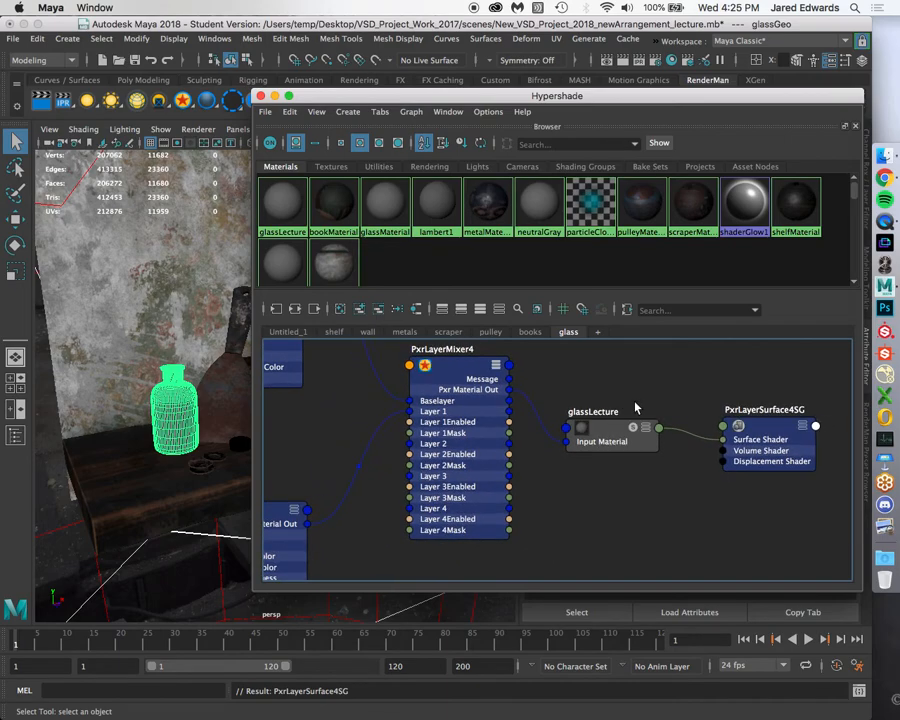
left_click_drag(655, 103, 461, 95)
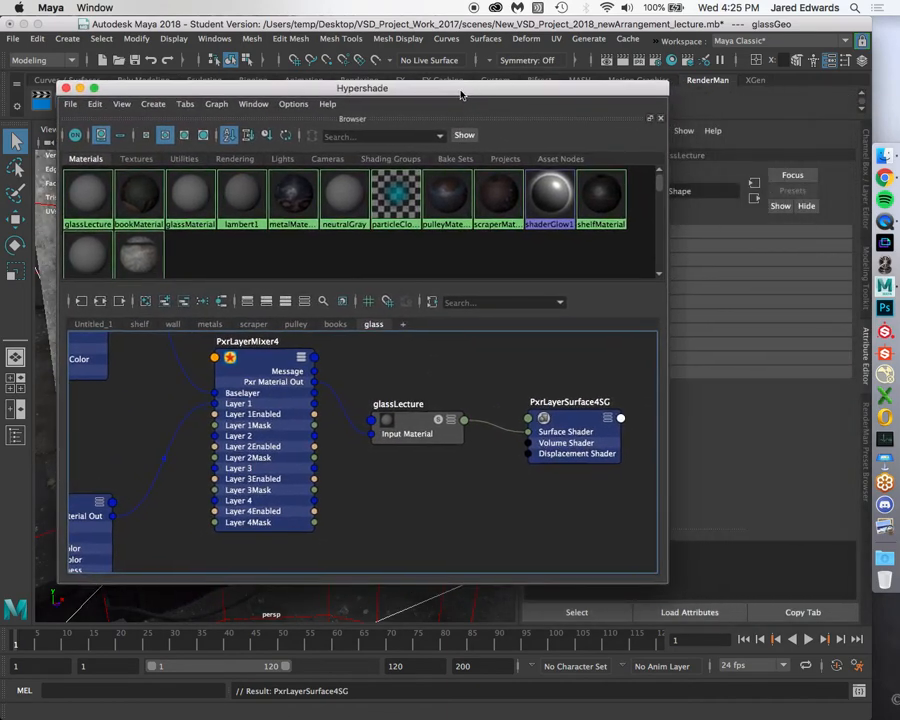
Move the Hypershade window clear of the attributes and examine the glassLecture material's Diffuse and Primary Specular settings
scroll(440, 440, "down", 2)
middle_click_drag(431, 455, 410, 452, "alt")
right_click_drag(410, 452, 445, 487, "alt")
left_click(452, 448)
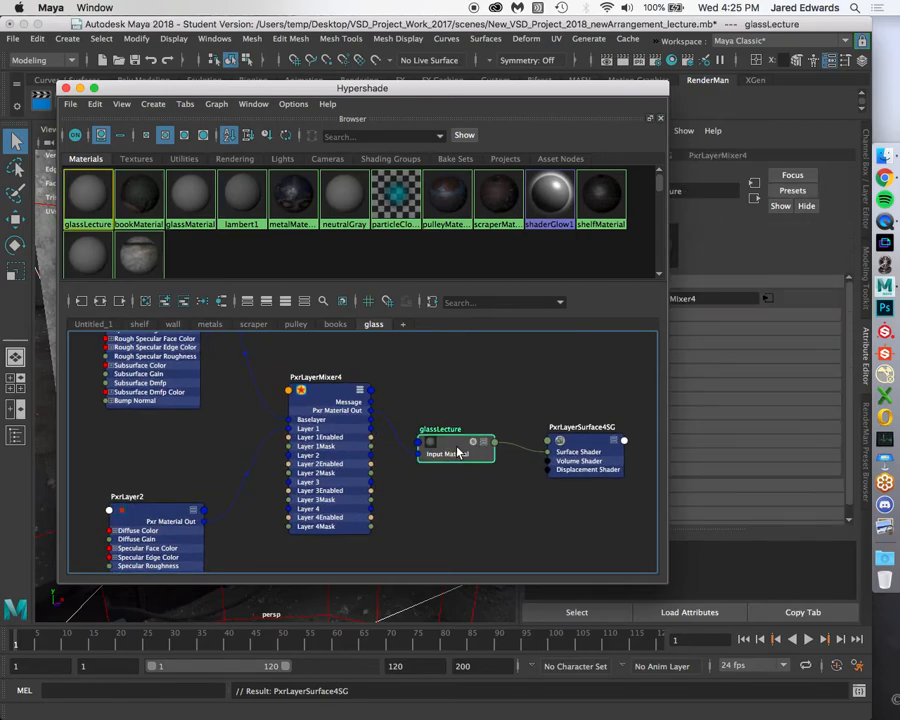
left_click_drag(539, 89, 369, 96)
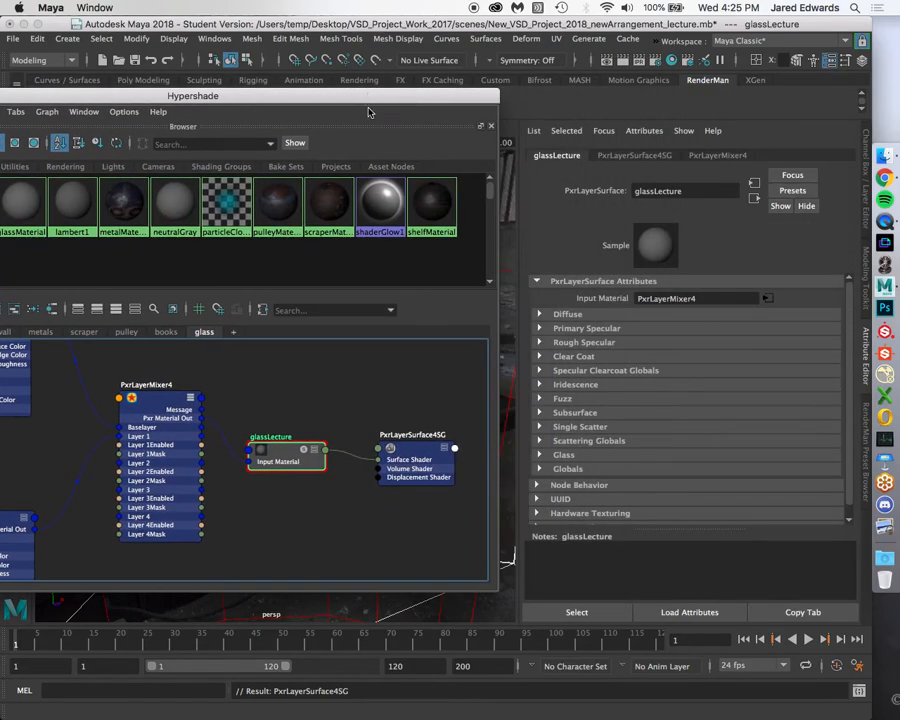
left_click(583, 318)
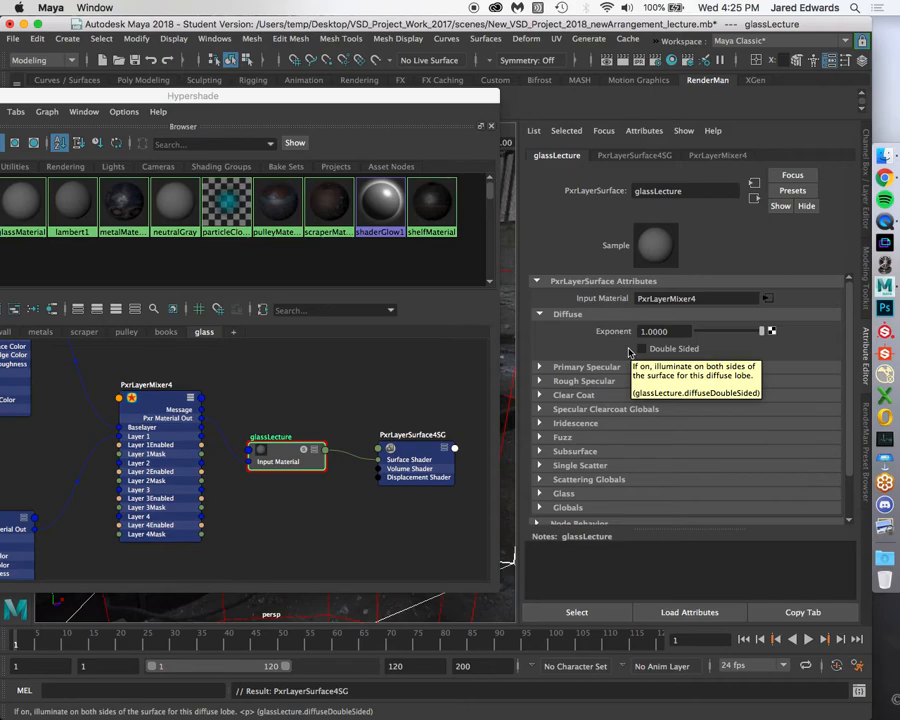
left_click(600, 368)
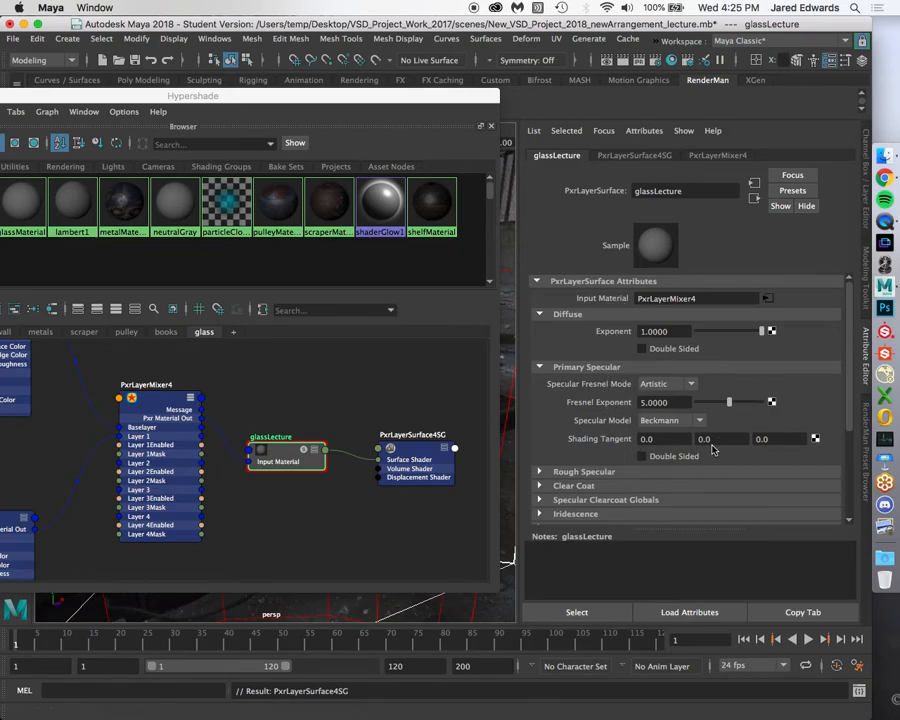
Compare the Diffuse and Primary Specular settings of the PxrLayer1 node with those of the glassLecture material
middle_click_drag(146, 384, 341, 497, "alt")
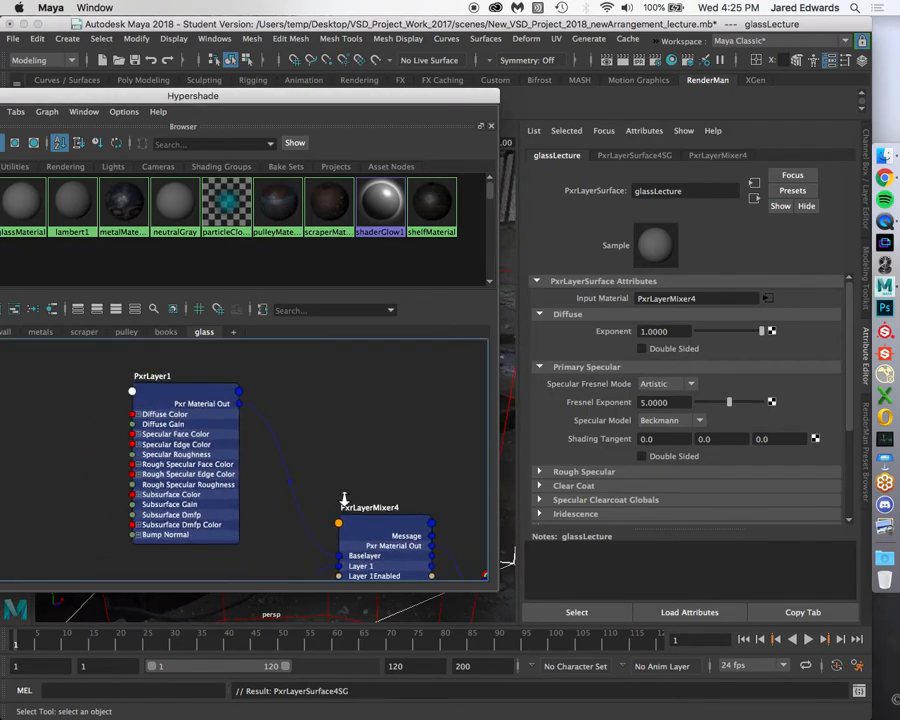
scroll(341, 497, "up", 1)
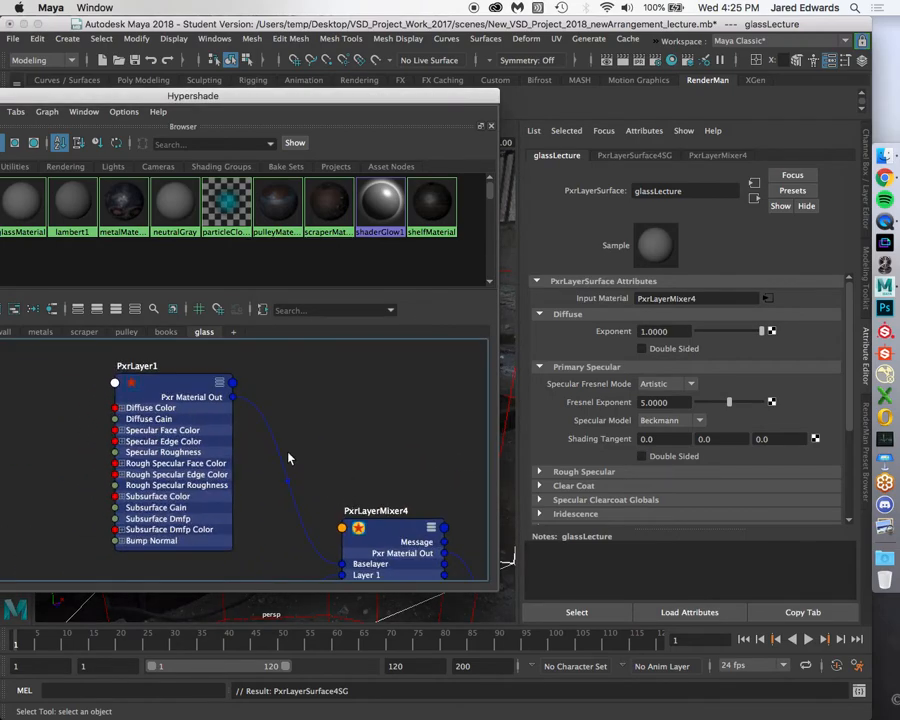
left_click(158, 385)
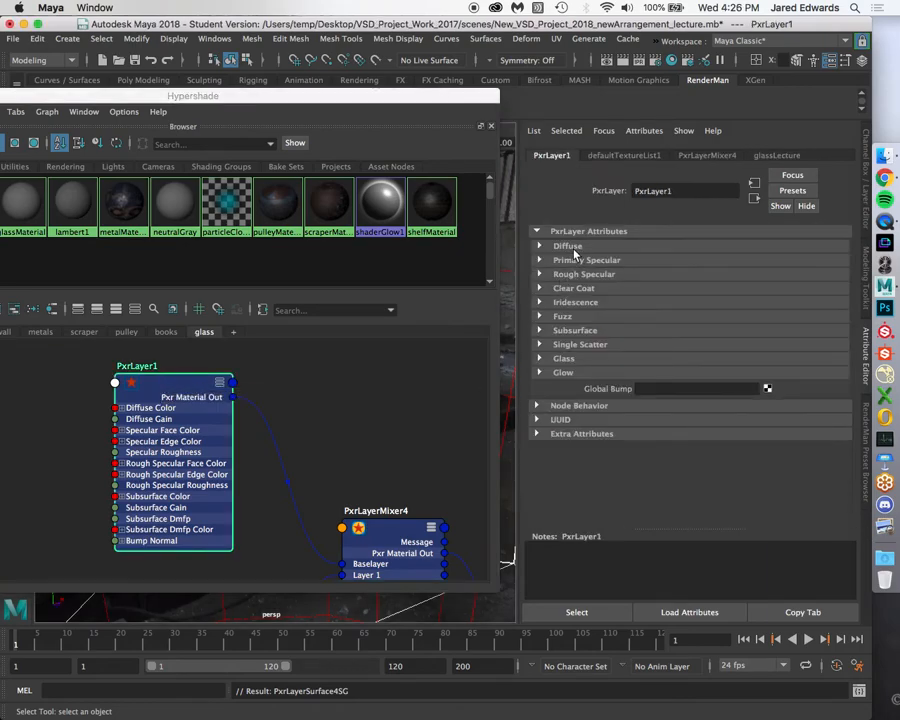
left_click(568, 246)
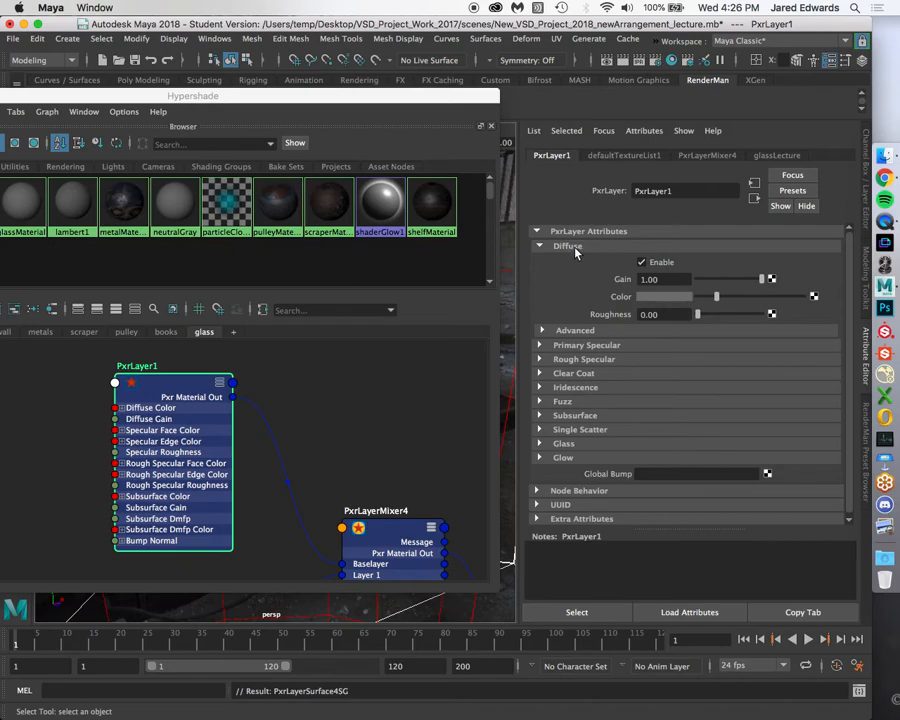
left_click(575, 250)
middle_click_drag(345, 492, 90, 332)
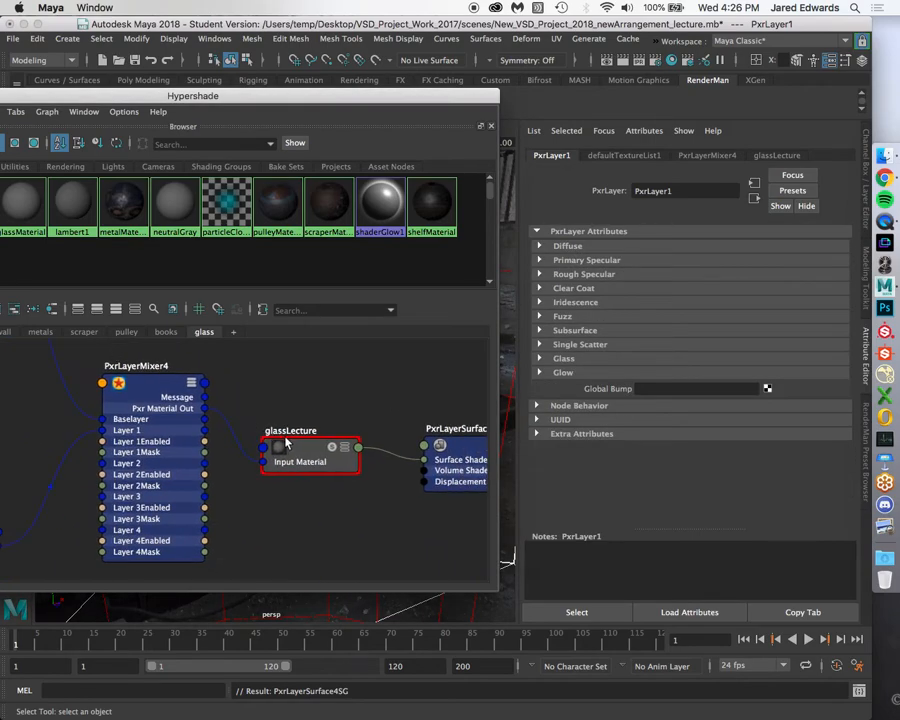
left_click(295, 449)
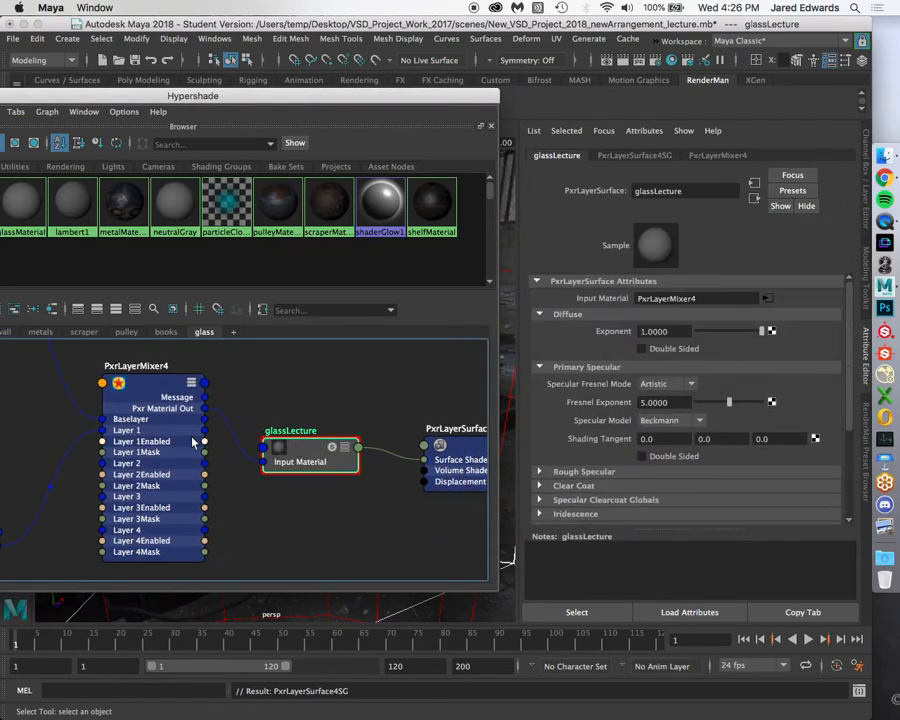
middle_click_drag(158, 422, 363, 497)
middle_click_drag(170, 361, 230, 390)
left_click(232, 390)
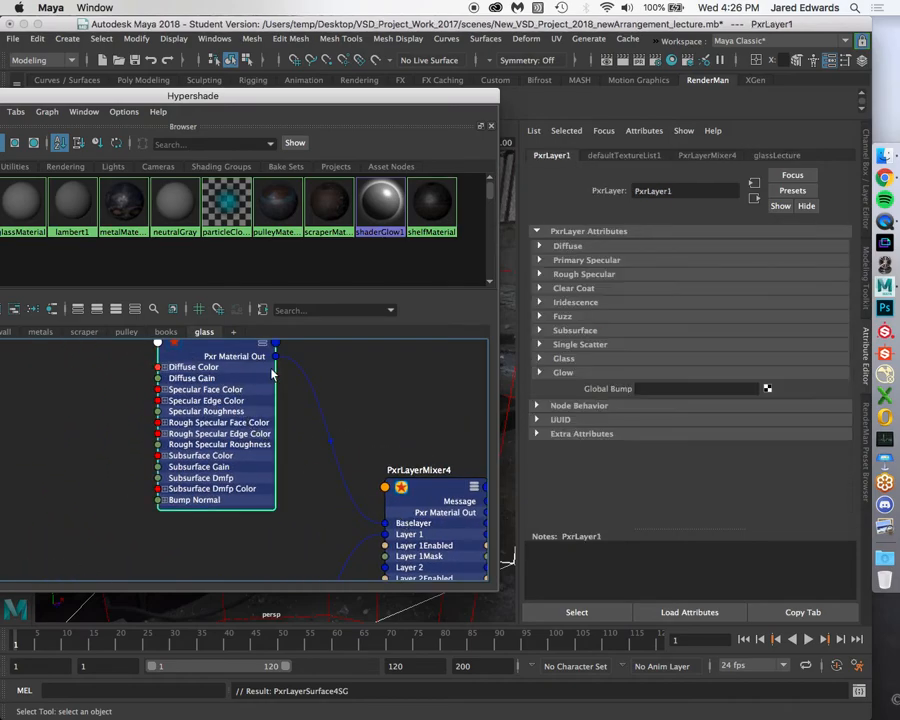
left_click(570, 247)
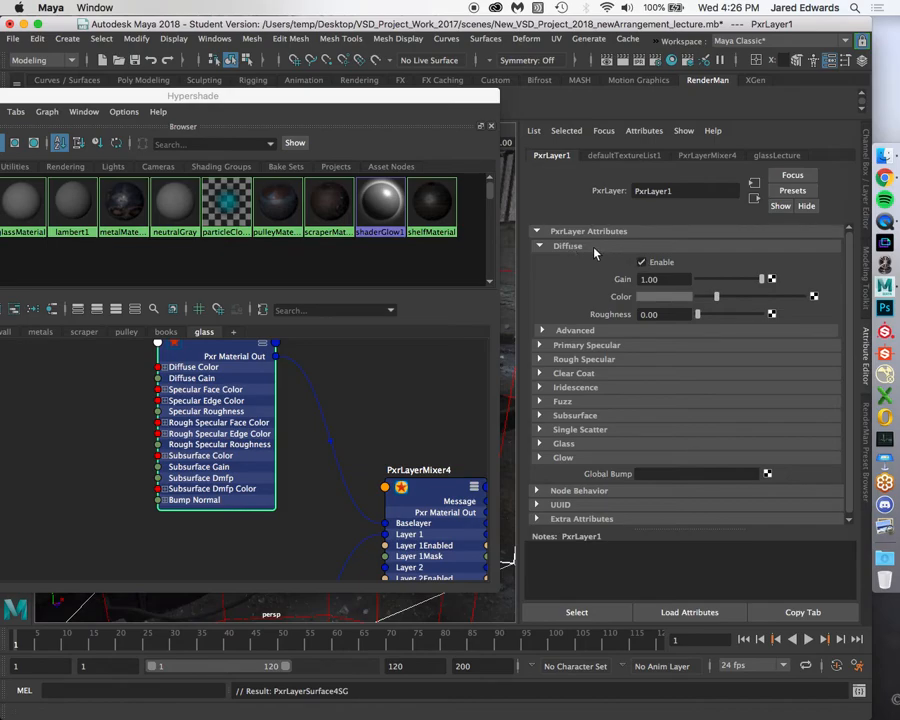
left_click(601, 346)
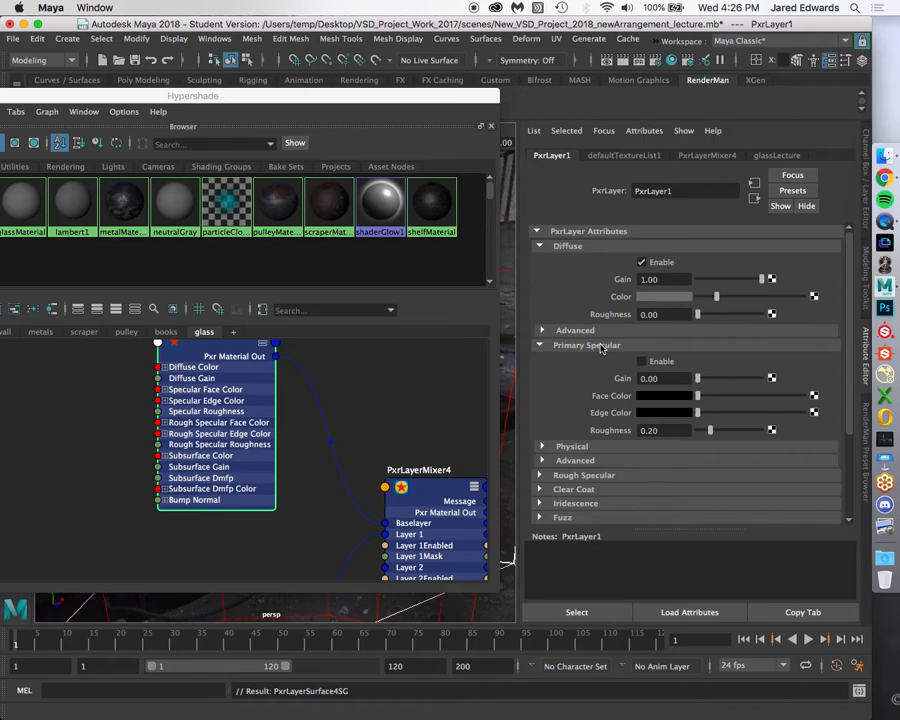
left_click(601, 346)
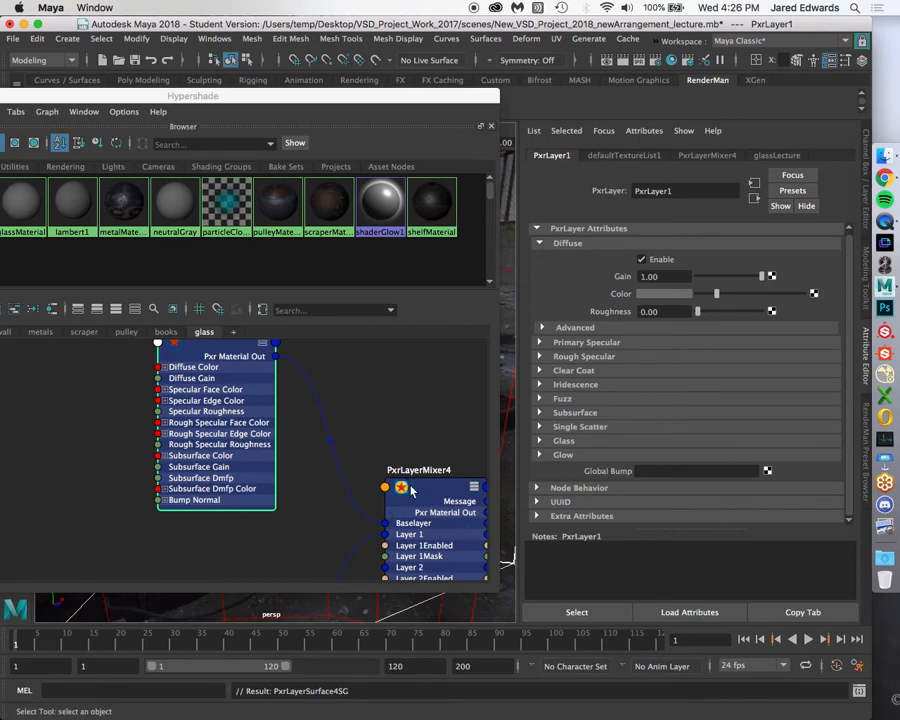
Set the glassLecture material's primary specular model to Ggx
middle_click_drag(391, 470, 141, 392, "alt")
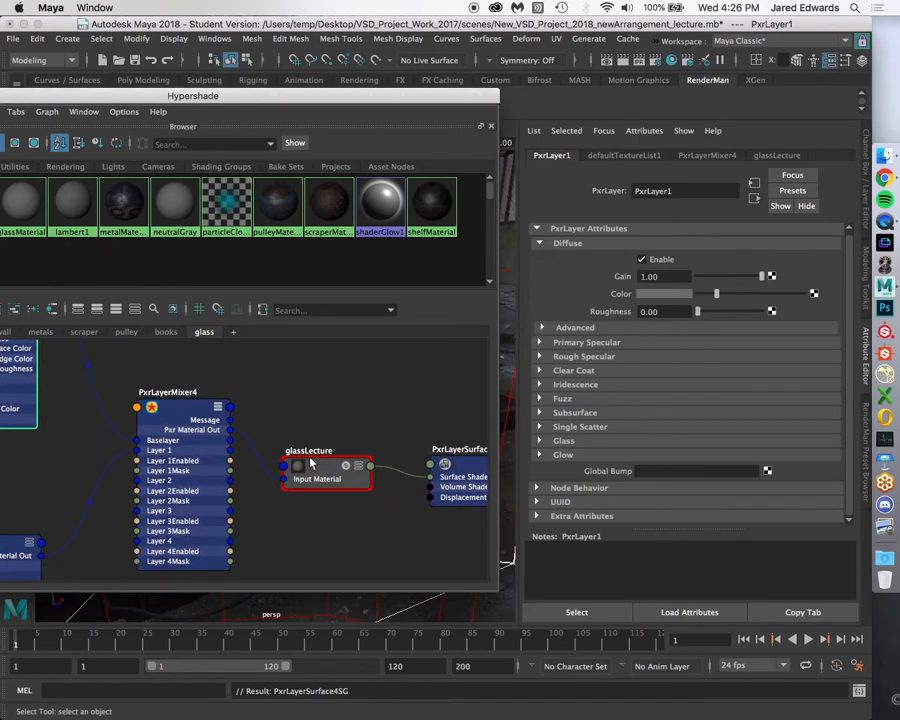
left_click(314, 464)
left_click_drag(320, 470, 340, 479)
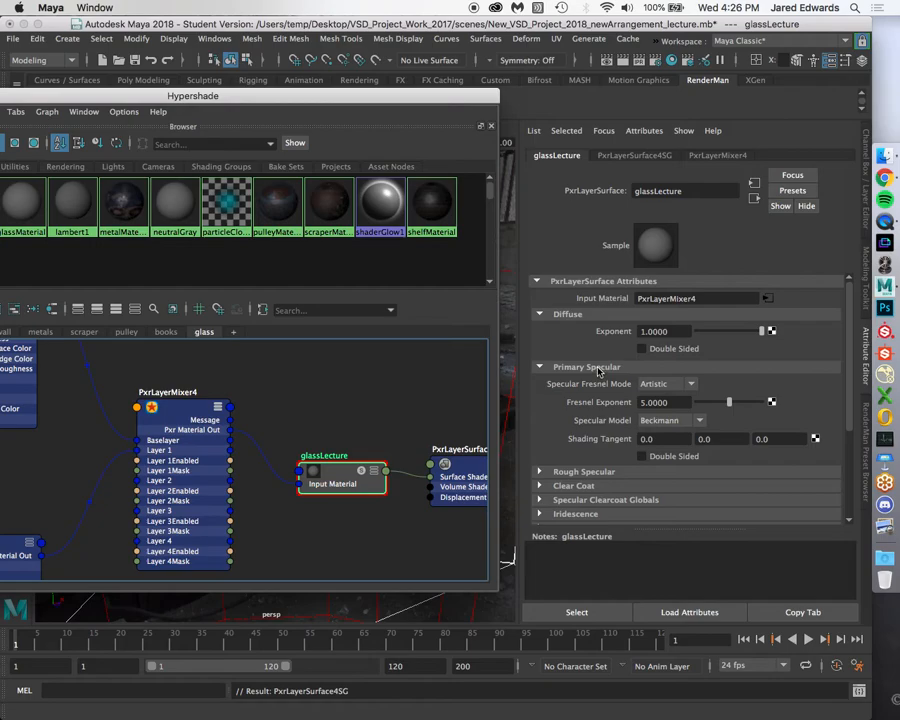
left_click(674, 427)
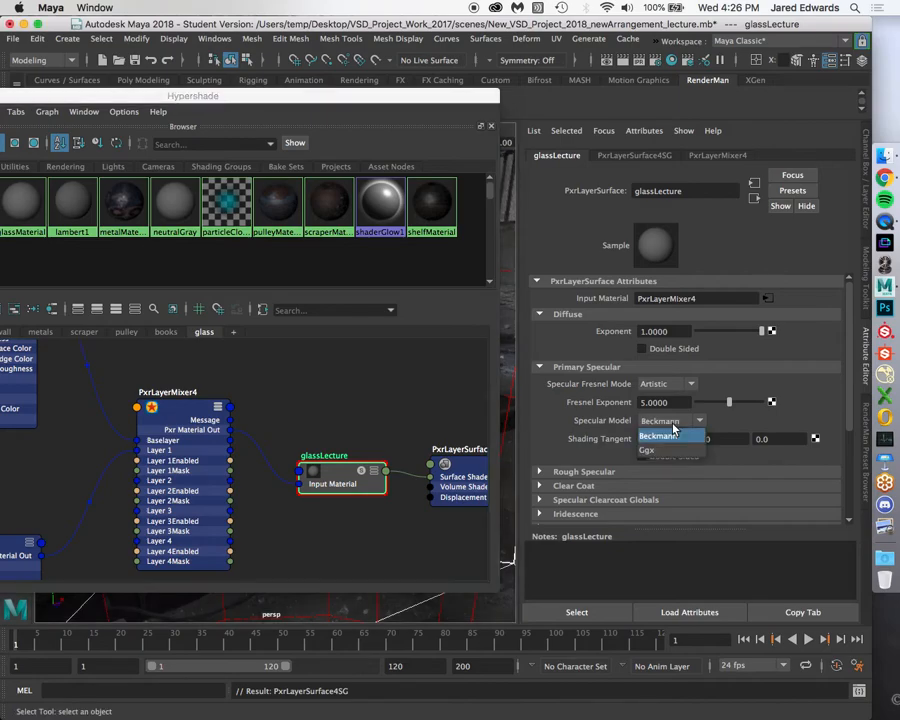
left_click(670, 450)
left_click(694, 421)
left_click(694, 421)
left_click(694, 421)
left_click(694, 421)
left_click(694, 421)
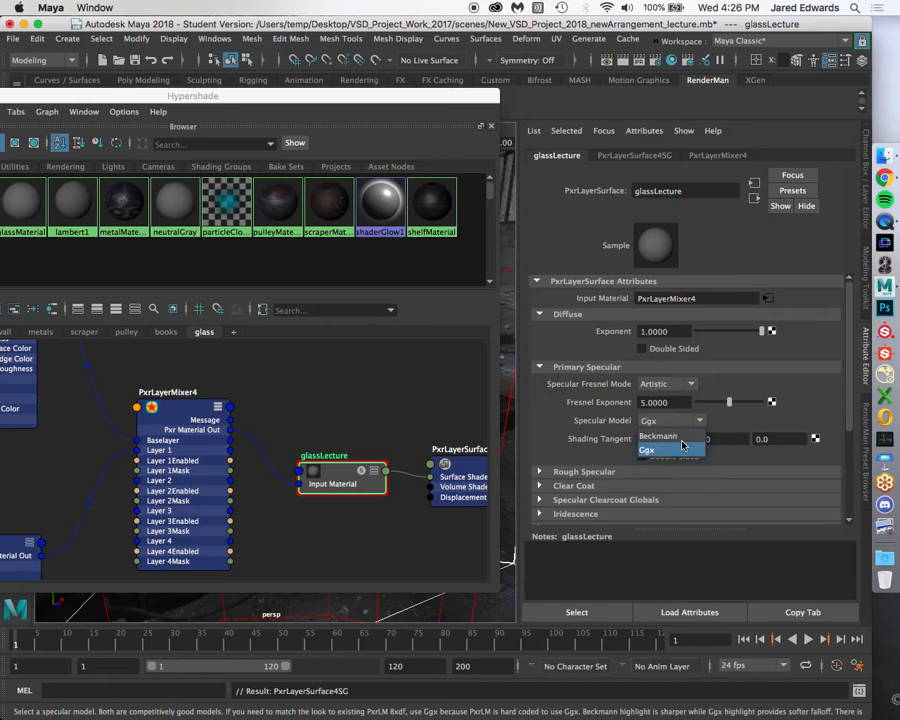
left_click(682, 449)
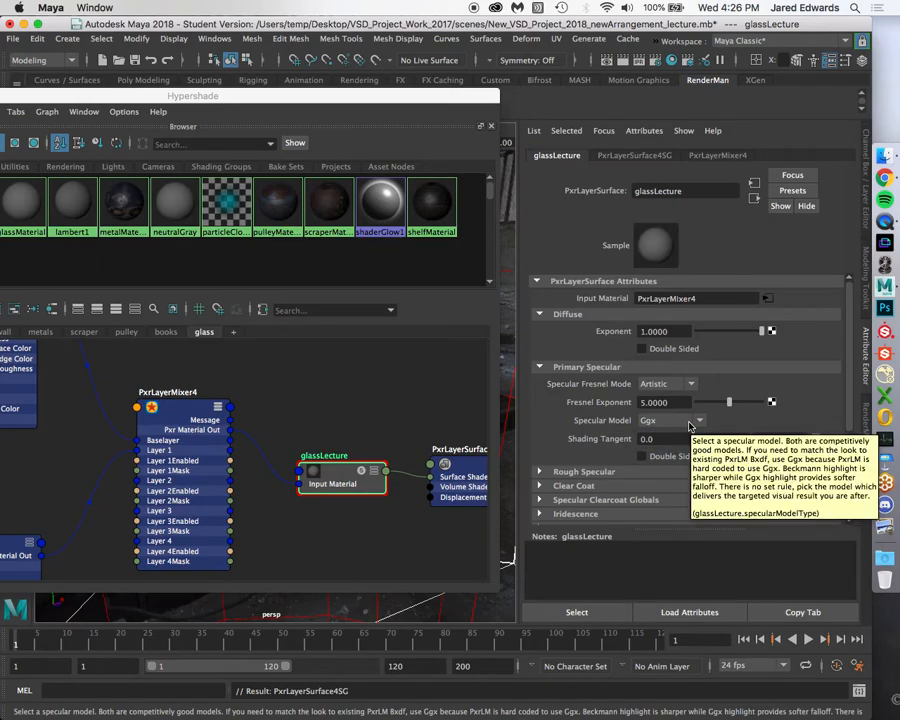
left_click(540, 367)
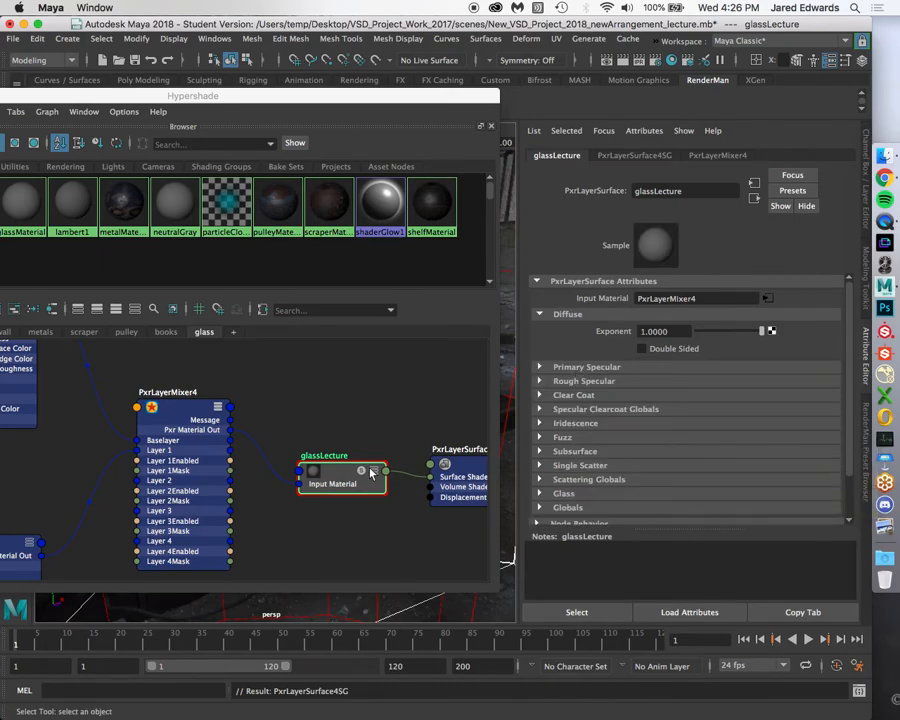
Examine how PxrLayer1 and PxrLayer2 feed PxrLayerMixer4, including the mixer's Base Layer, Layer 1 and Layer 2 settings
left_click_drag(352, 478, 347, 473)
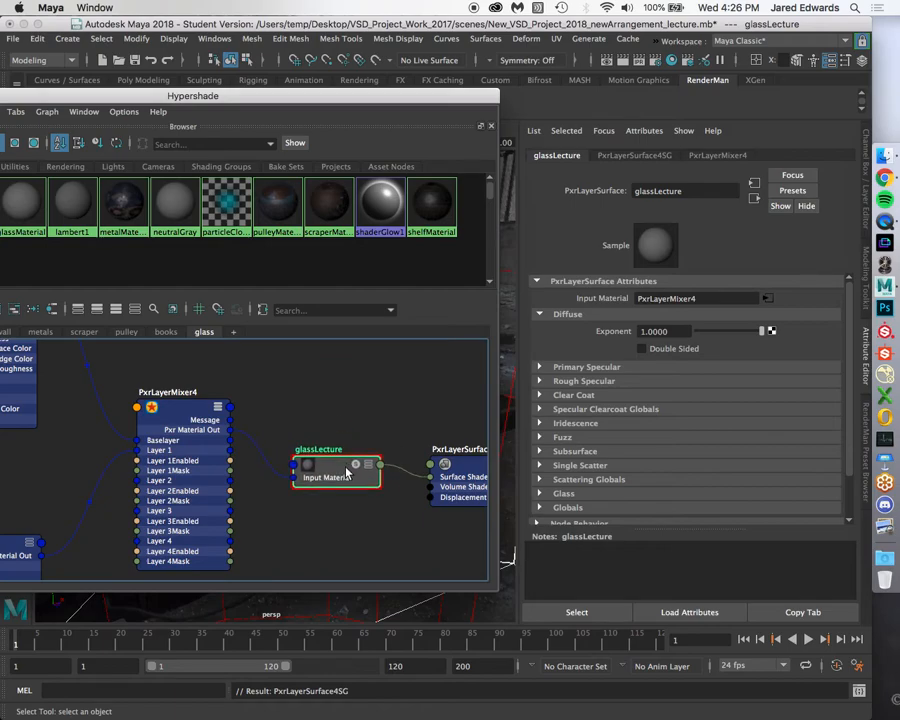
middle_click_drag(175, 402, 372, 494, "alt")
scroll(200, 390, "up", 2)
left_click(196, 388)
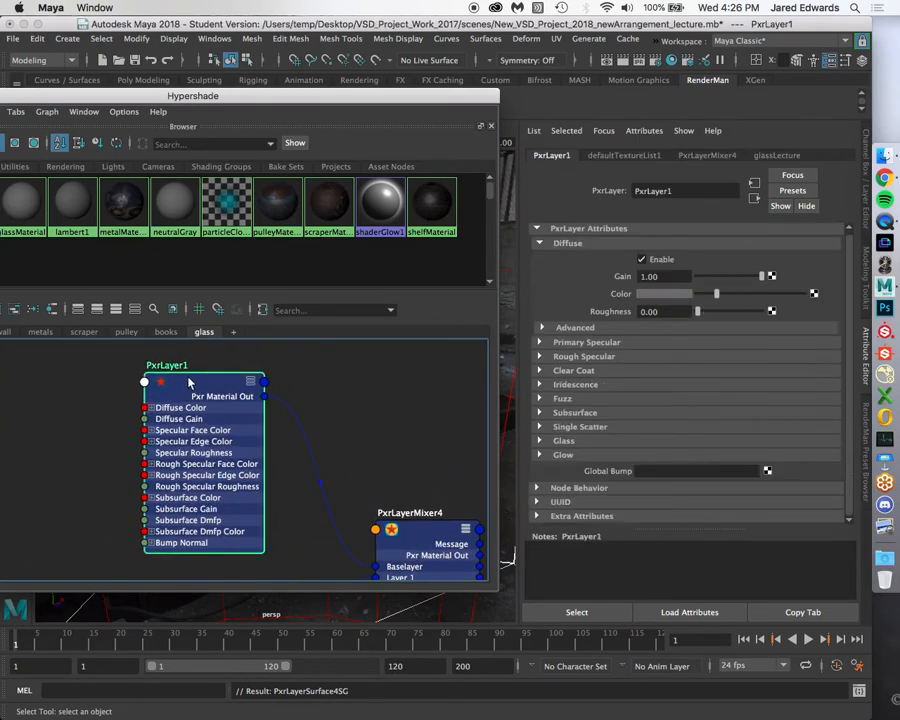
middle_click_drag(407, 533, 278, 395, "alt")
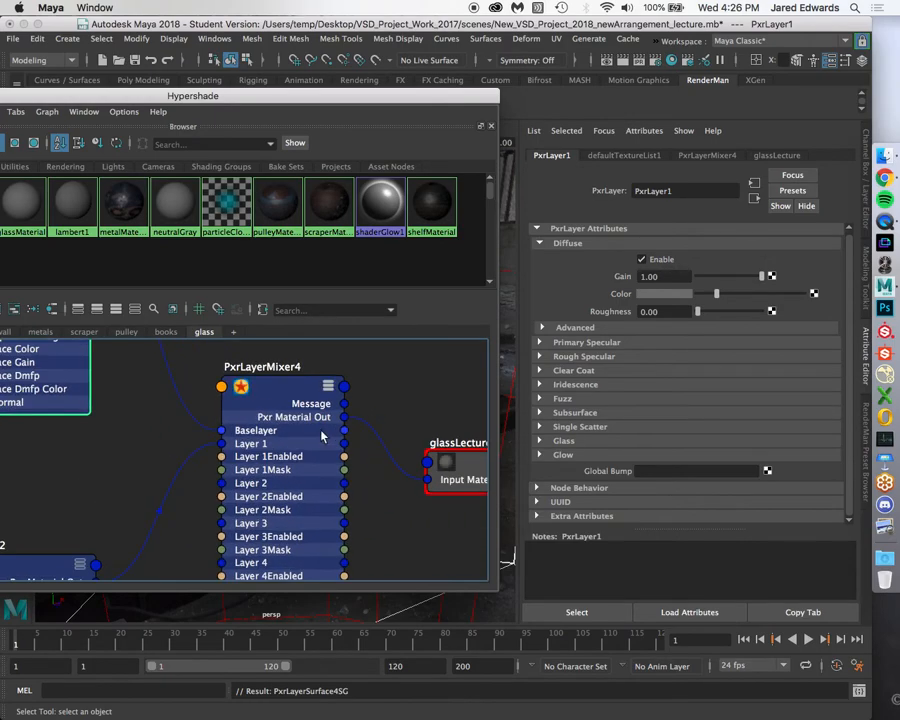
left_click(278, 395)
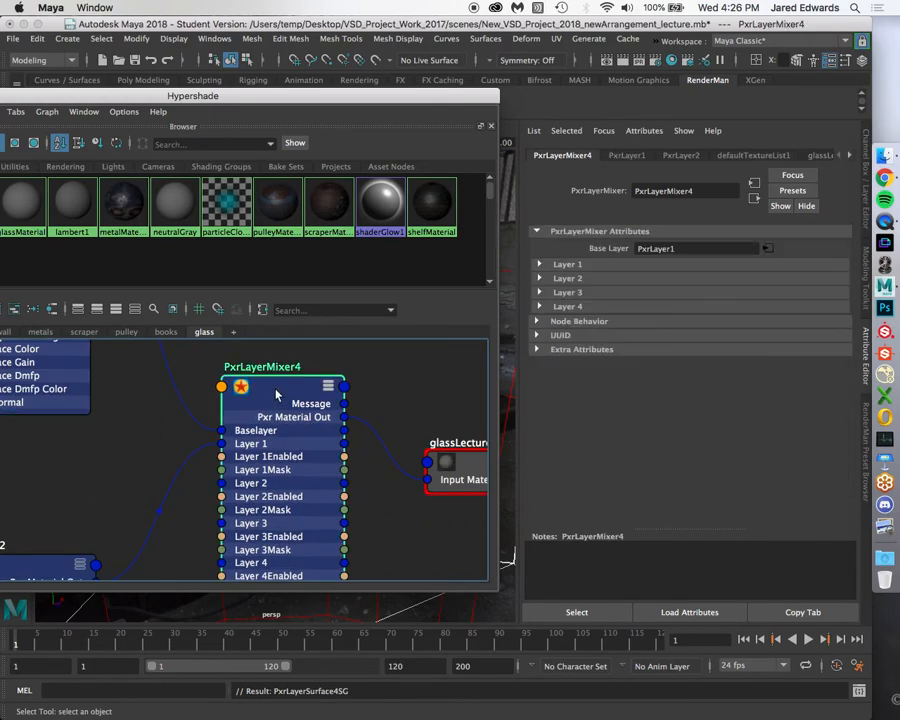
left_click(567, 265)
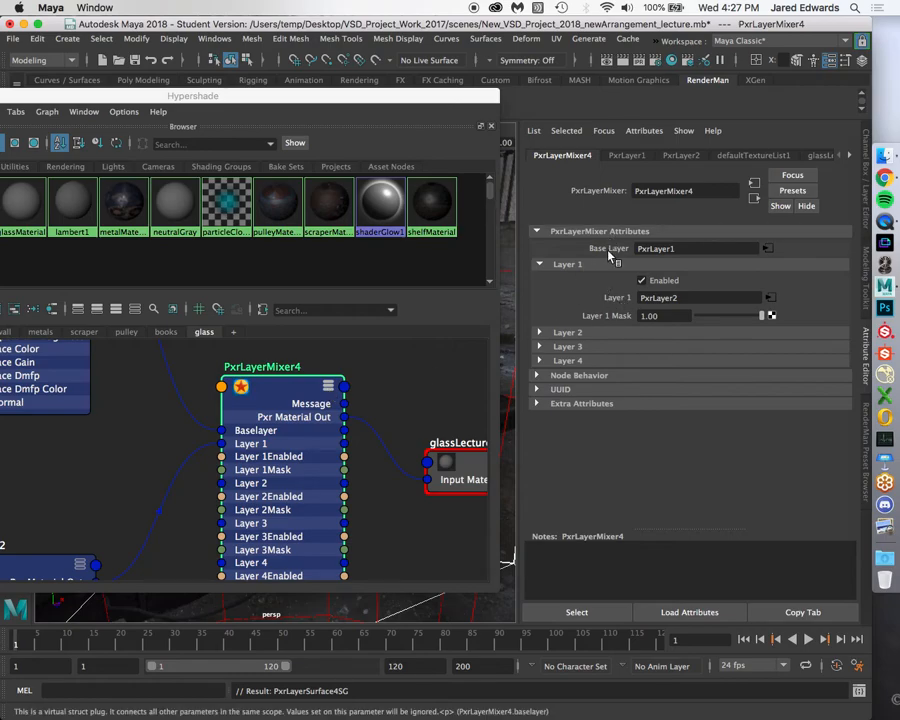
scroll(230, 515, "down", 3)
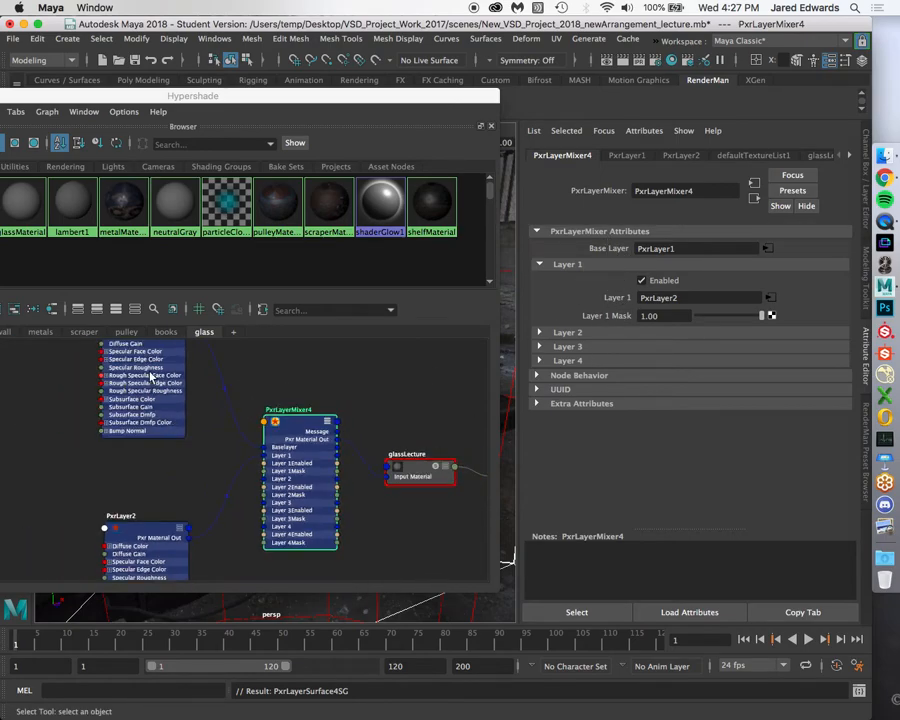
left_click(165, 543)
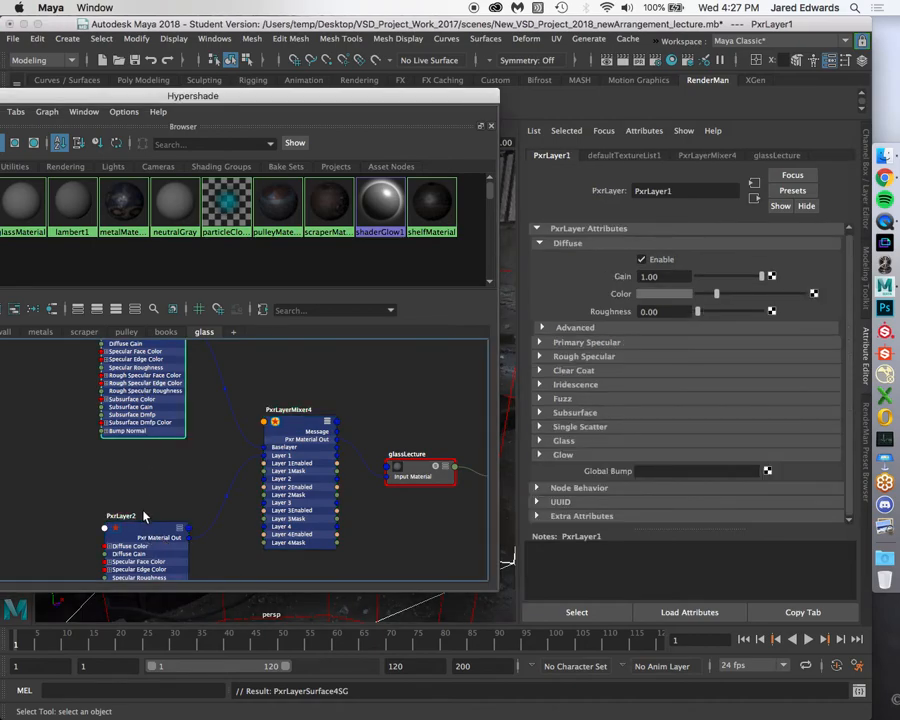
left_click(138, 358)
left_click(136, 554)
left_click(138, 400)
left_click(307, 462)
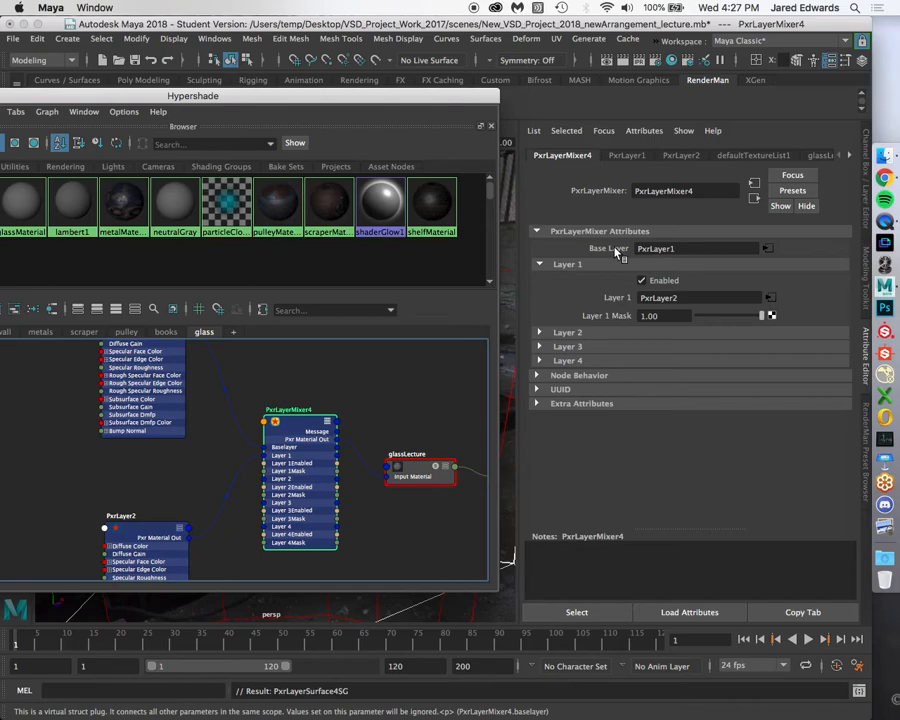
left_click(593, 333)
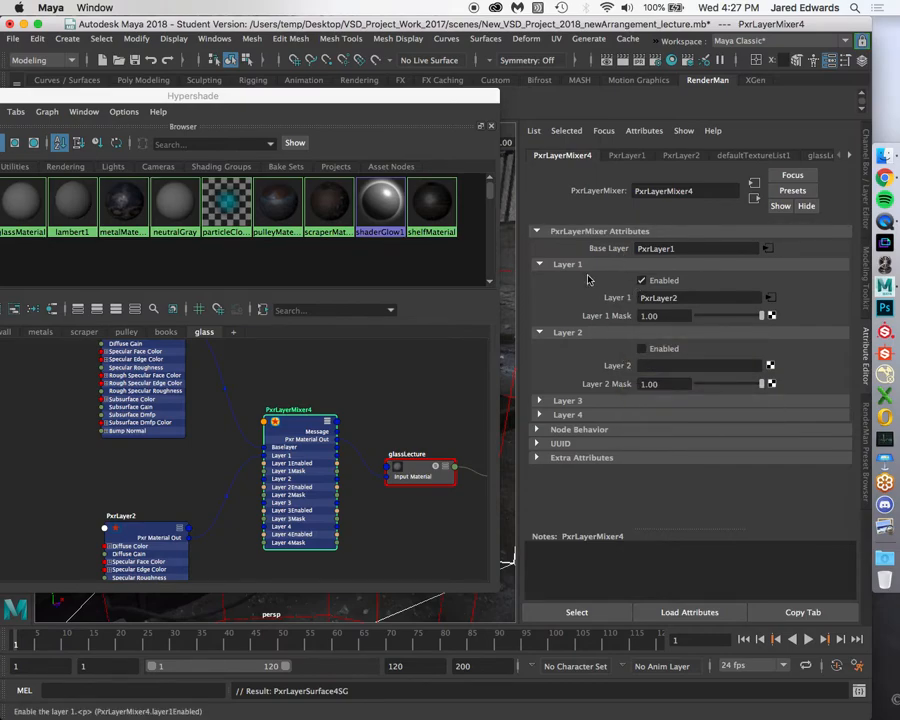
Rename the PxrLayer1 node as glassLayer2
middle_click_drag(163, 382, 209, 464, "alt")
scroll(209, 462, "up", 3)
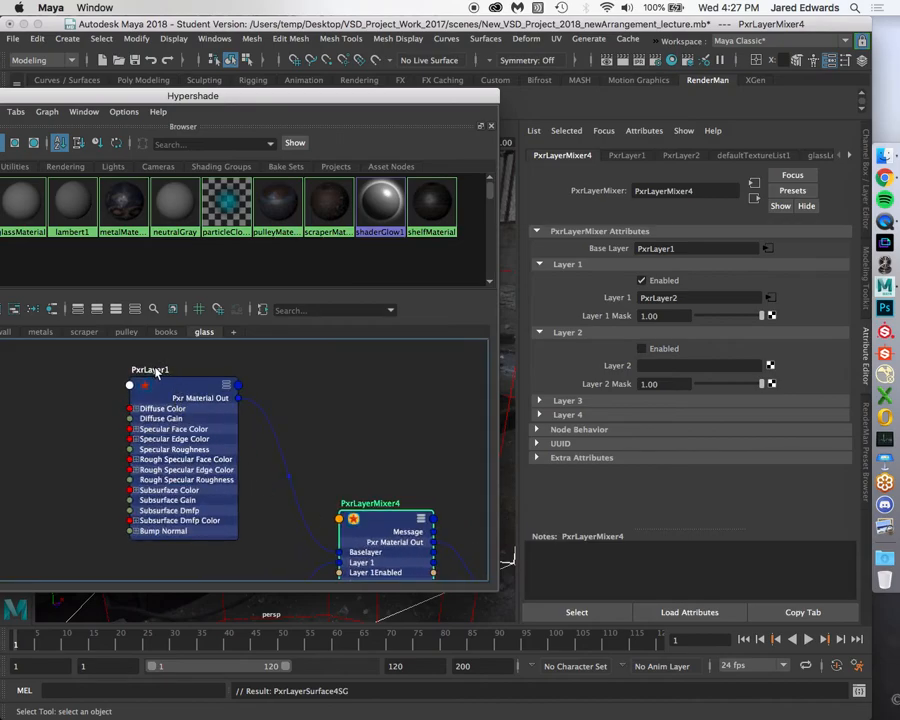
middle_click_drag(187, 391, 227, 404, "alt")
scroll(227, 404, "up", 2)
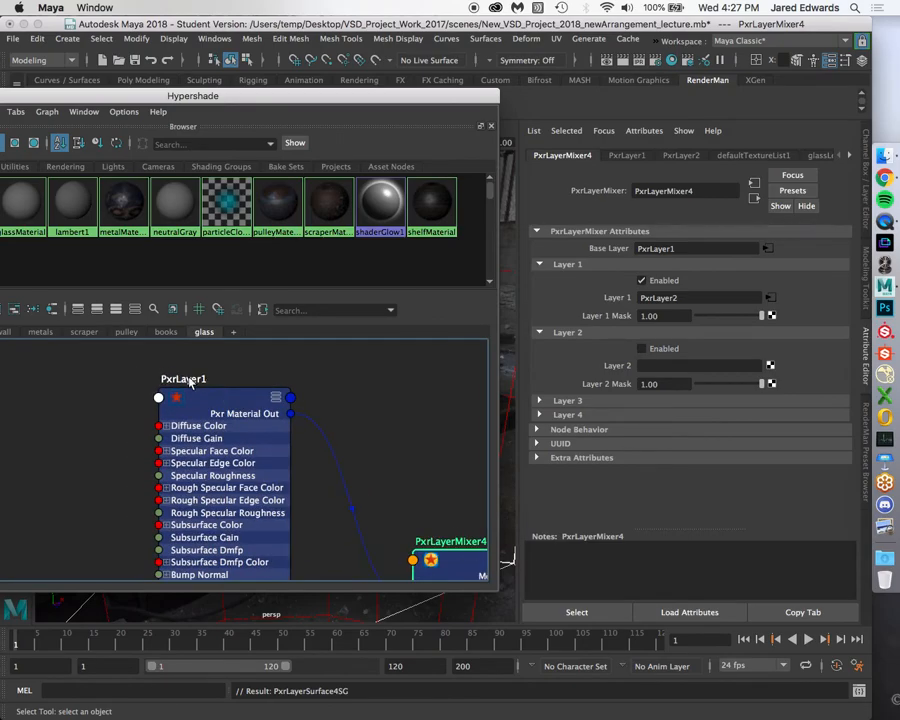
double_click(189, 380)
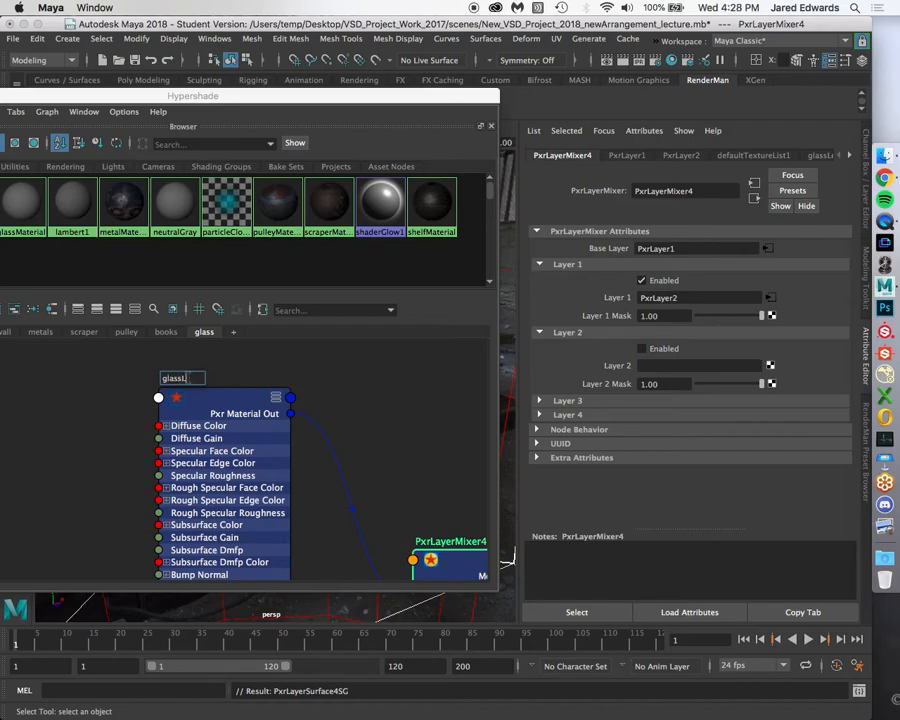
type("2")
key("Return")
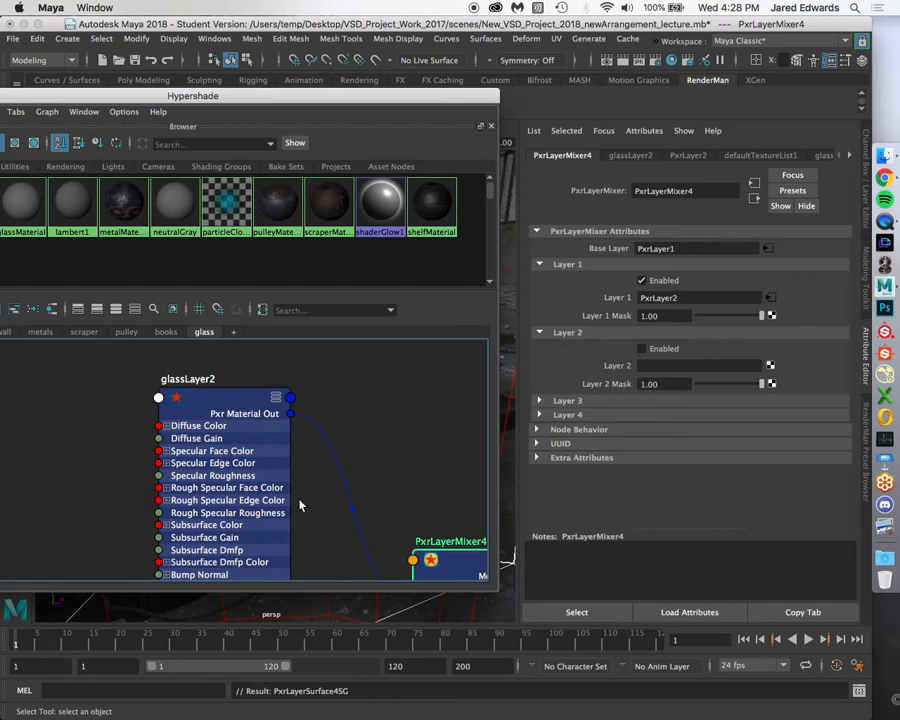
Rename the PxrLayer2 node as labelLayer2
middle_click_drag(307, 524, 285, 331, "alt")
middle_click_drag(281, 516, 281, 418, "alt")
right_click_drag(181, 388, 169, 423, "alt")
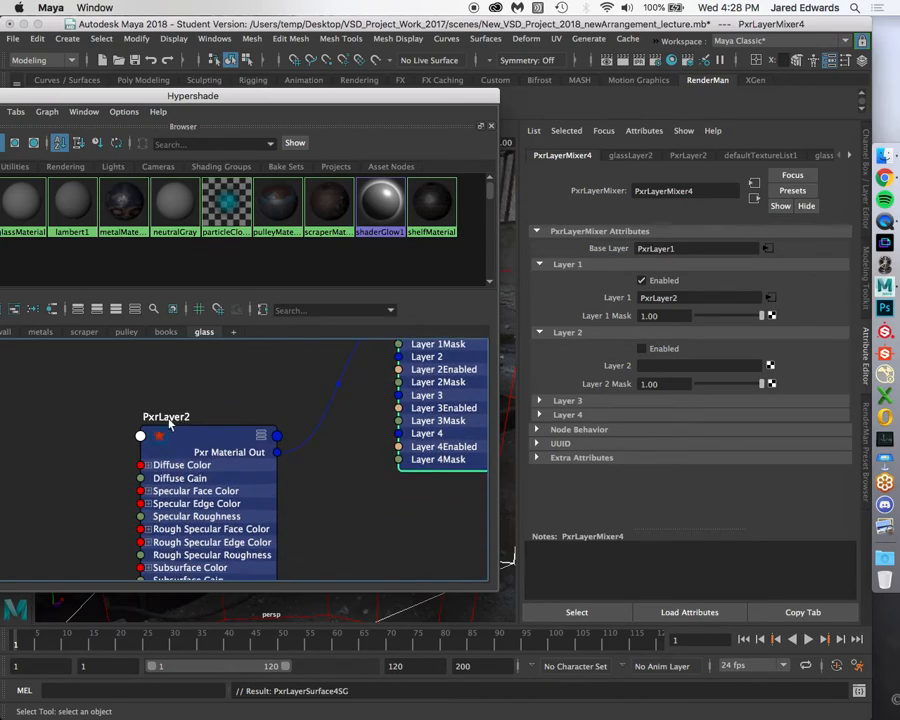
double_click(168, 418)
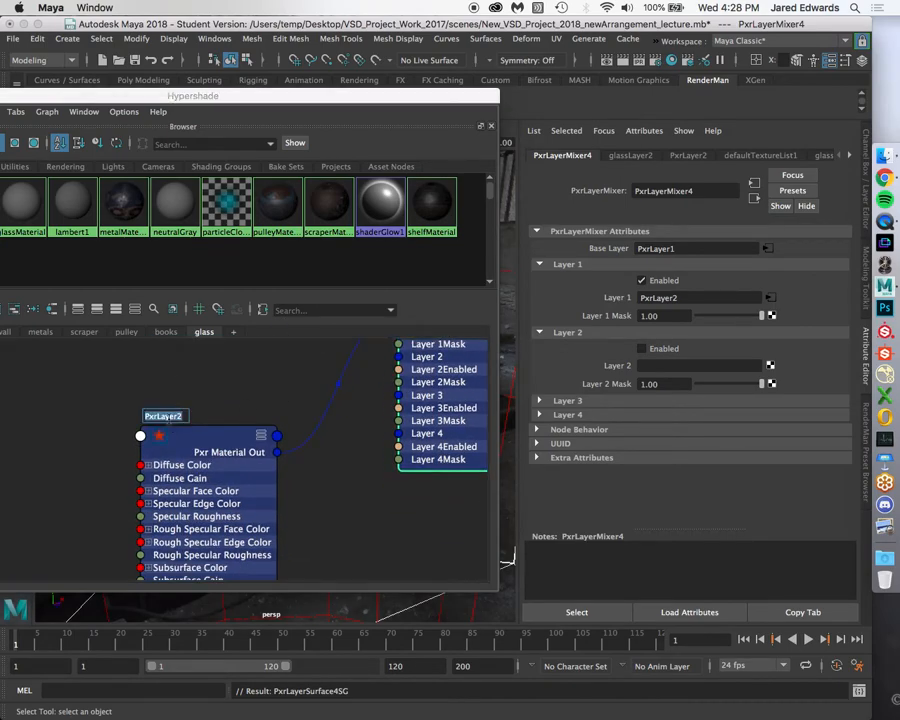
type("labelLayer2")
key("Return")
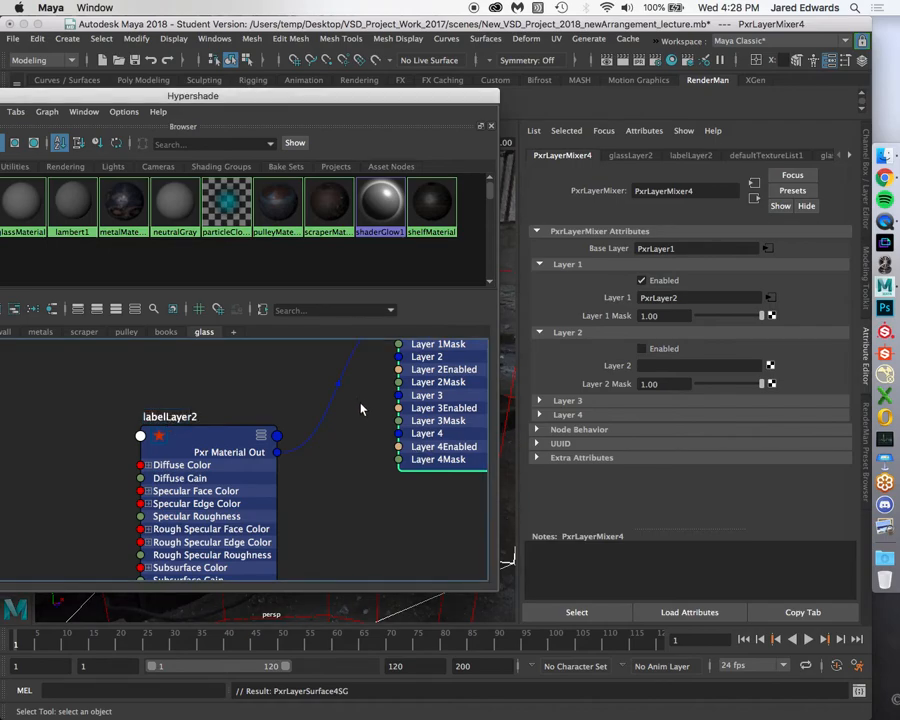
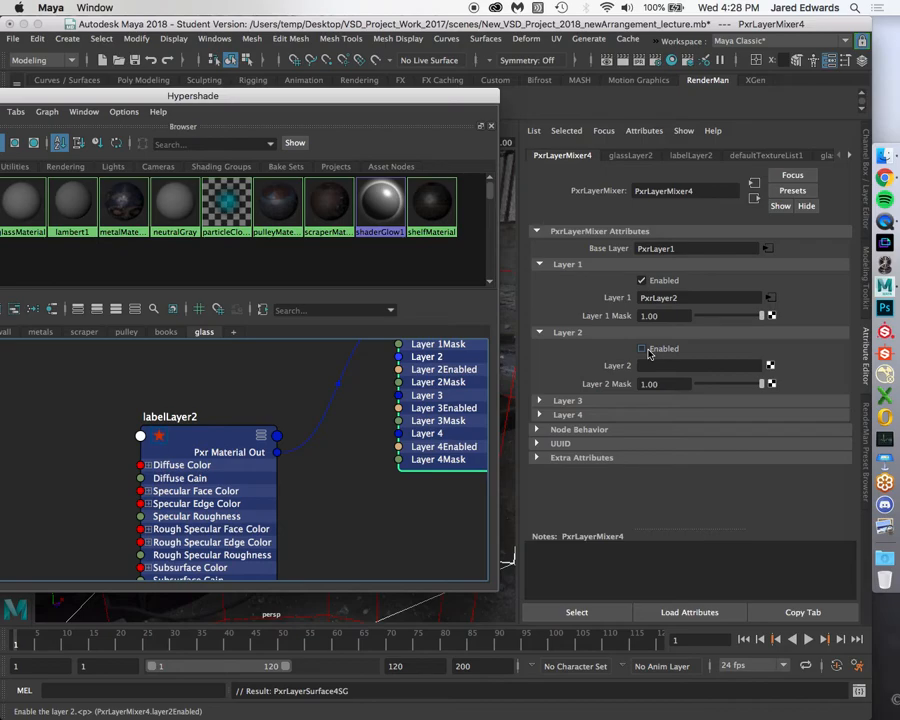
Create a new PxrLayer node for PxrLayerMixer4's Layer 2 input and delete that node again
left_click(772, 368)
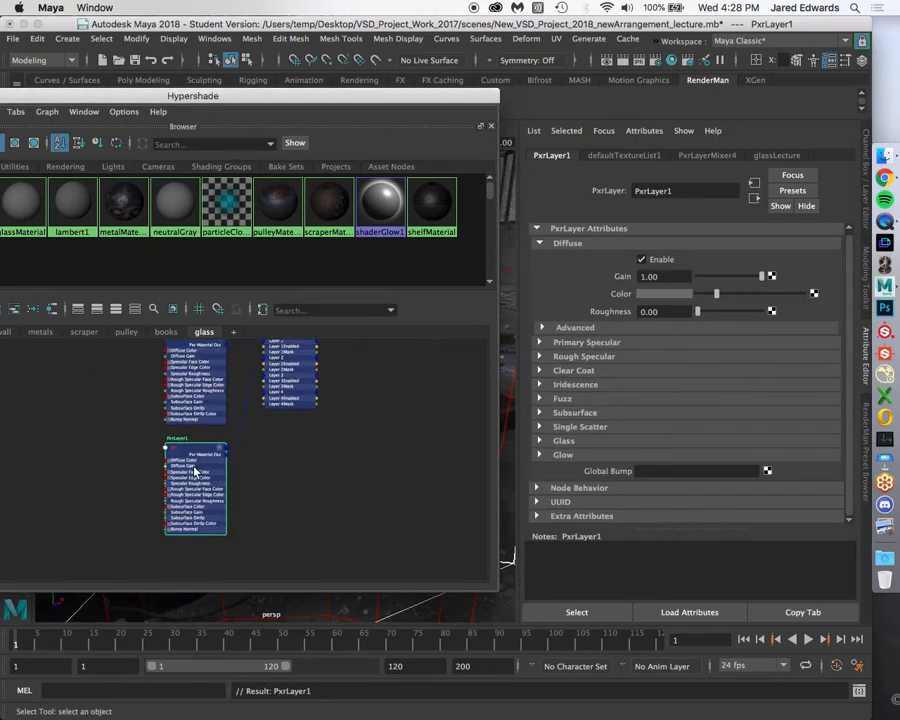
key("Delete")
Arrange the glassLayer2 and labelLayer2 nodes beside PxrLayerMixer4 and reselect the mixer
middle_click_drag(225, 356, 222, 407, "alt")
right_click_drag(222, 407, 295, 490, "alt")
left_click_drag(196, 438, 198, 497)
middle_click_drag(197, 408, 196, 446, "alt")
left_click_drag(201, 357, 210, 383)
left_click(335, 419)
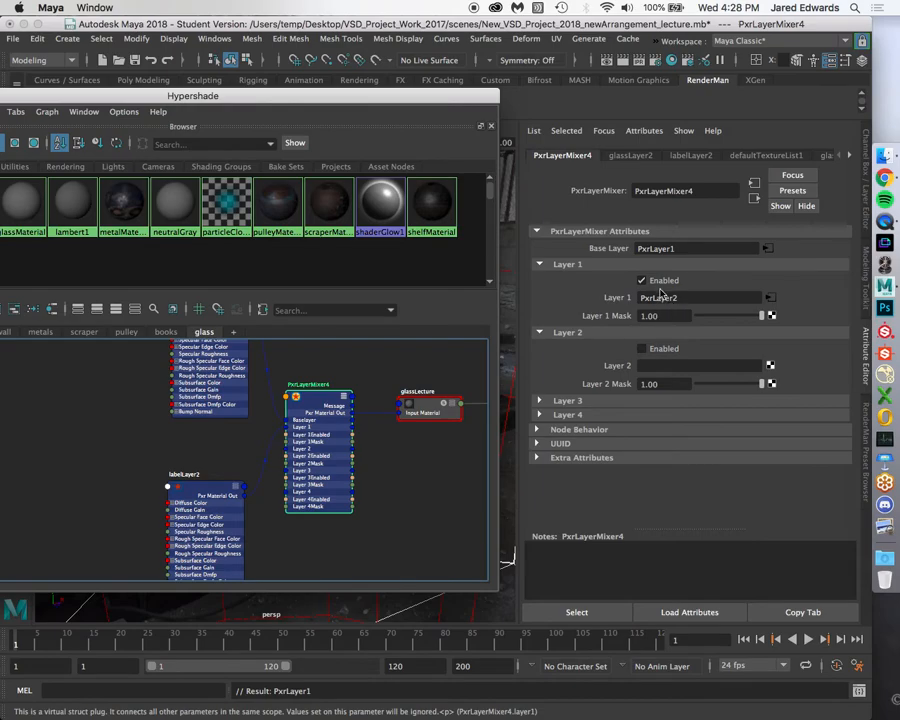
Start a RenderMan IPR render from the renderCam camera
middle_click_drag(216, 446, 219, 480, "alt")
right_click_drag(219, 480, 233, 457, "alt")
left_click_drag(344, 97, 616, 268)
right_click(66, 106)
mouse_move(92, 123)
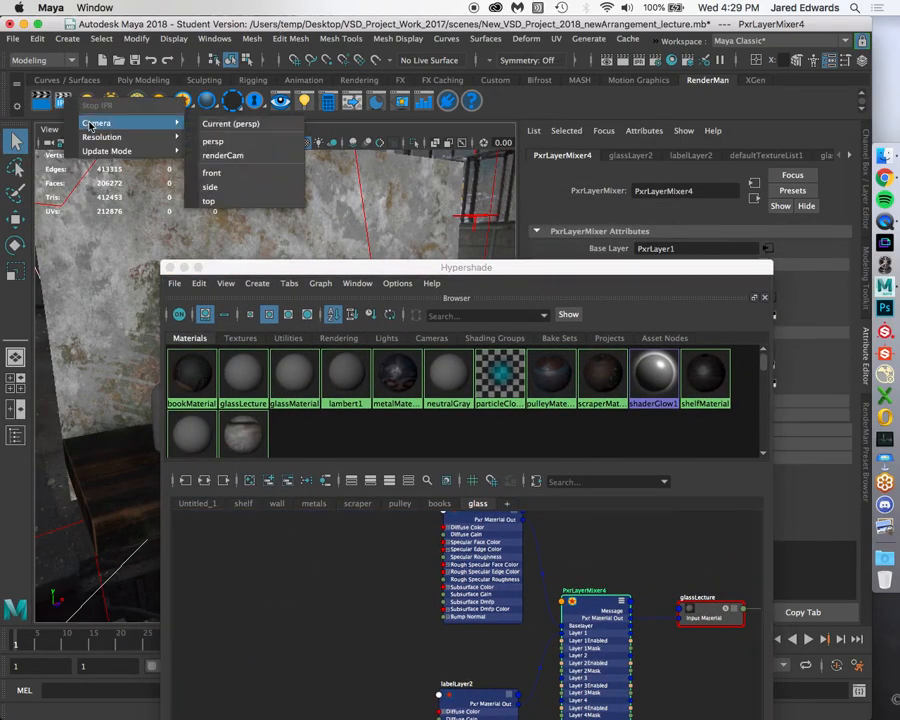
left_click(236, 154)
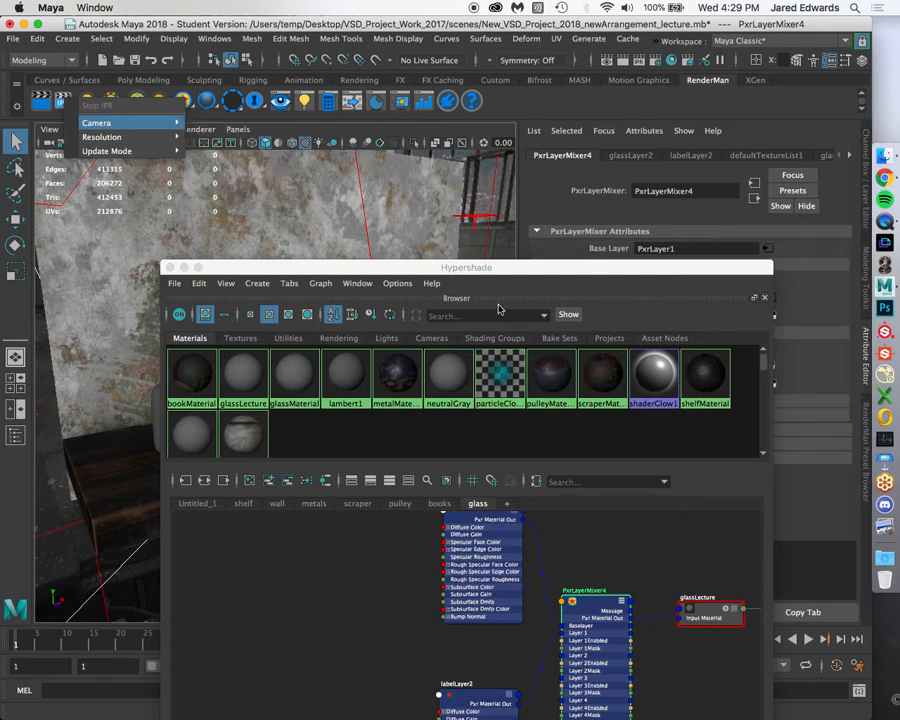
left_click_drag(446, 267, 428, 104)
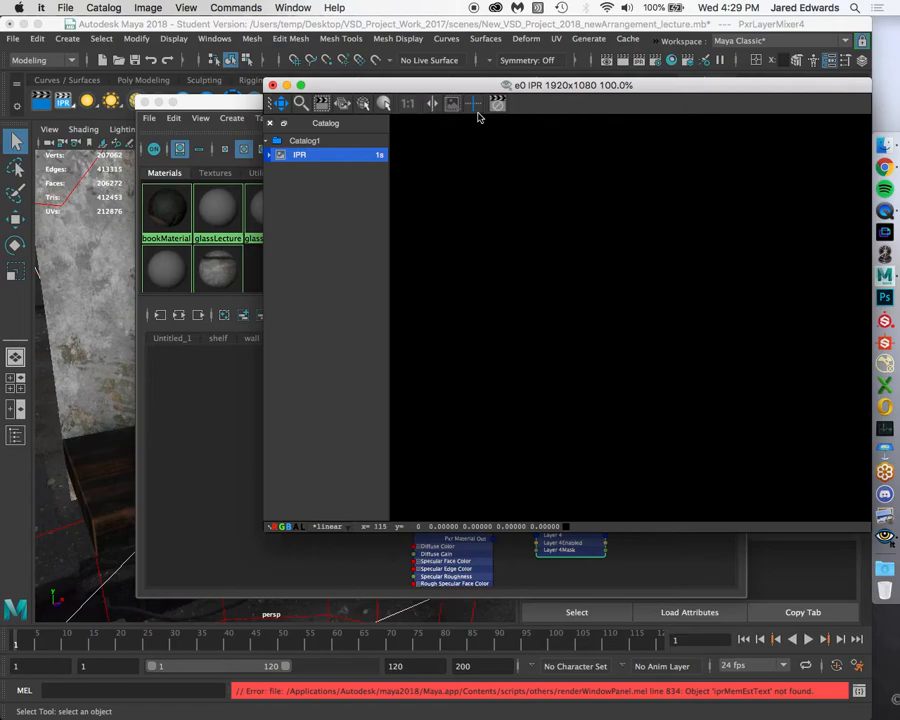
Limit the IPR render to a crop region around the bottle and show it at 100%
left_click_drag(545, 89, 362, 94)
scroll(468, 305, "down", 2)
scroll(376, 261, "up", 1)
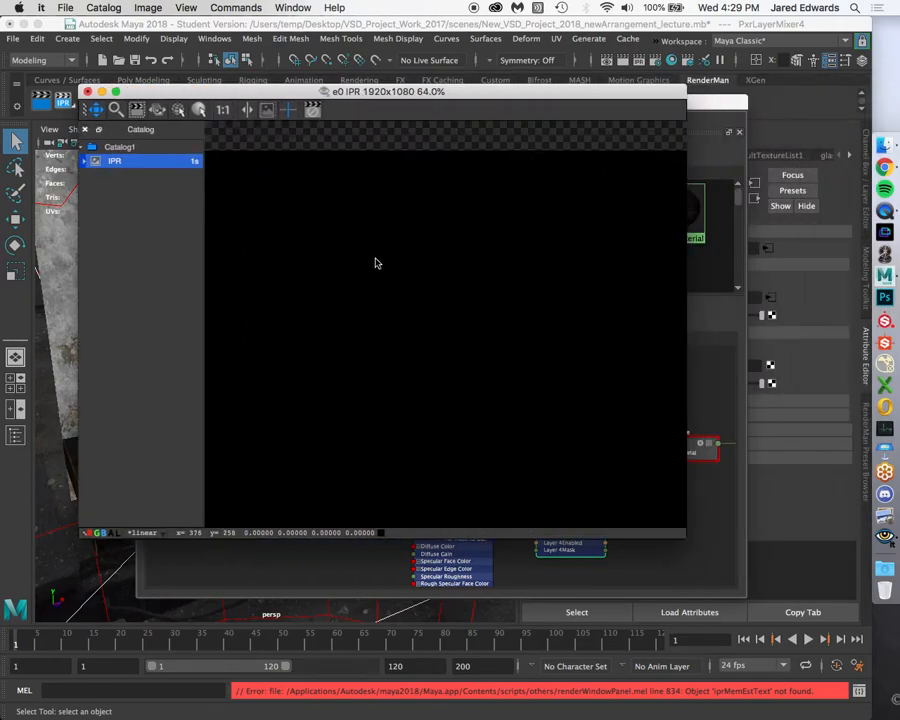
scroll(447, 321, "down", 5)
middle_click_drag(447, 321, 368, 272, "alt")
scroll(478, 306, "down", 2)
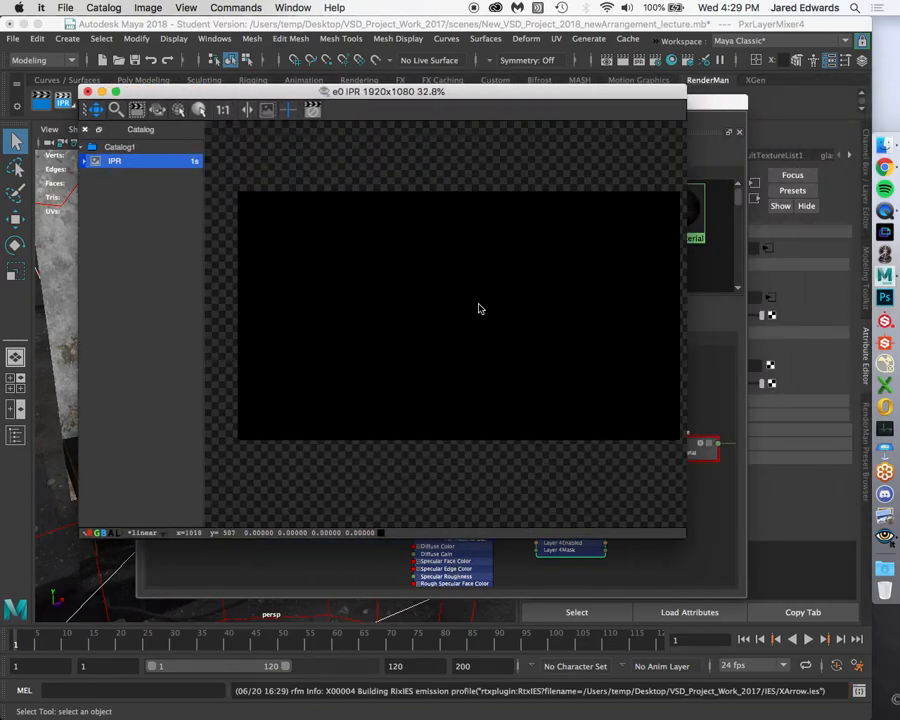
scroll(478, 307, "up", 1)
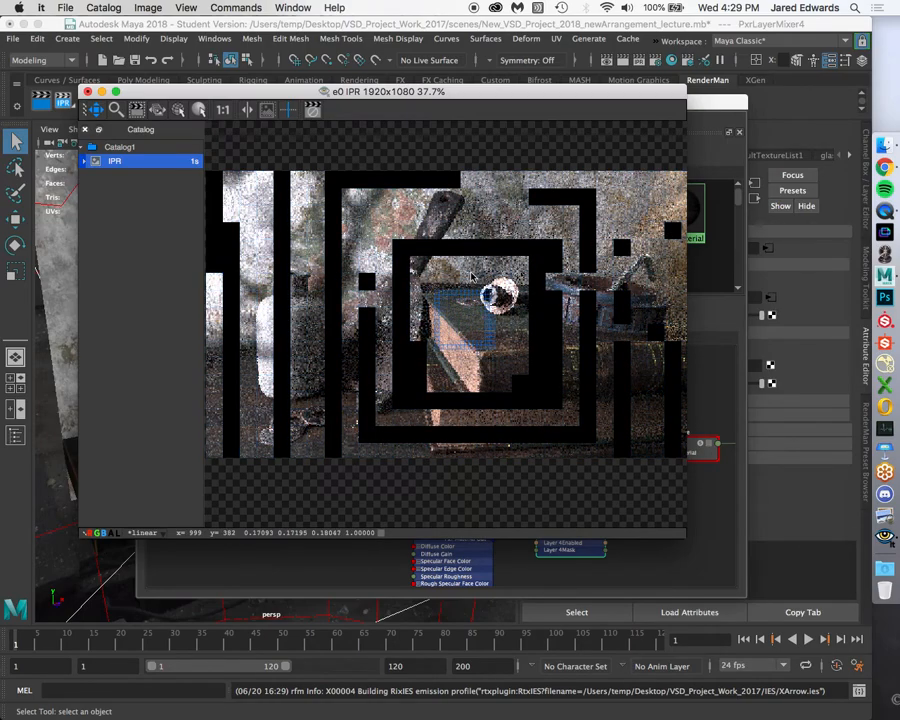
middle_click_drag(332, 328, 431, 304, "alt")
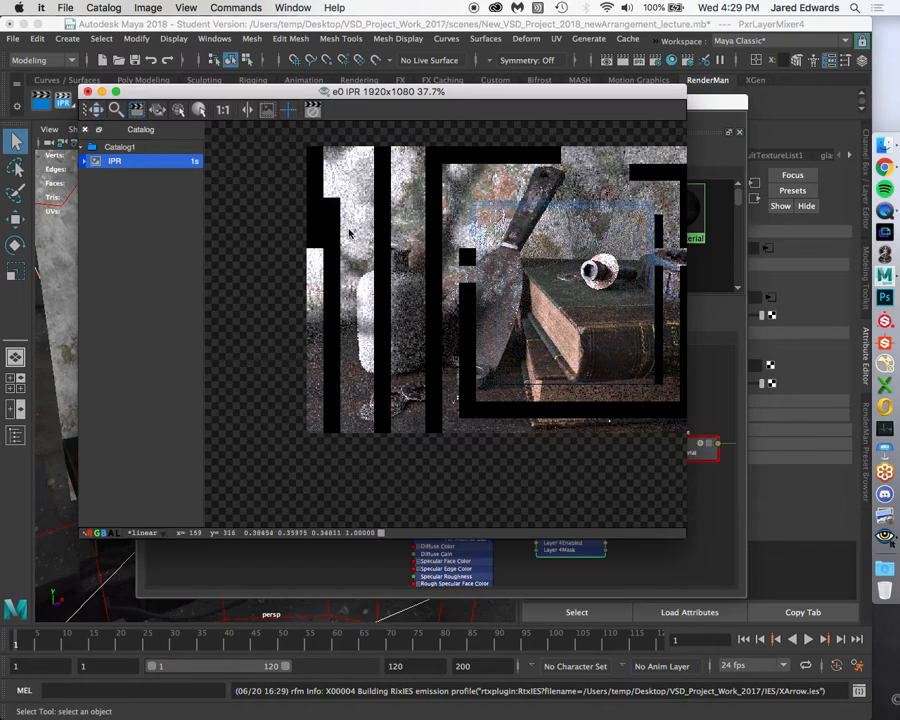
left_click_drag(349, 231, 420, 342)
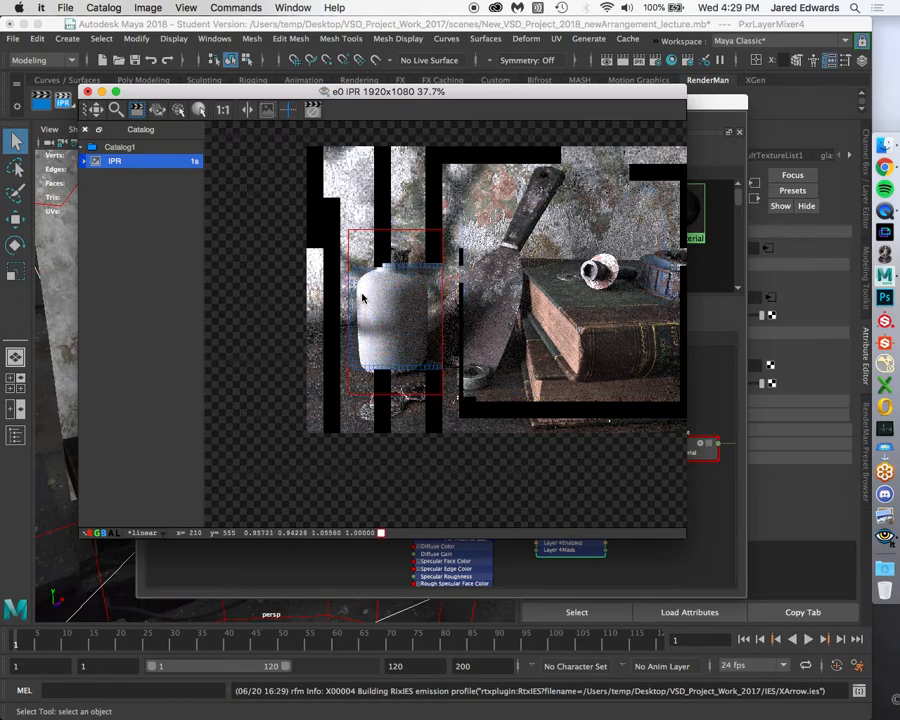
scroll(249, 180, "up", 2)
left_click(223, 110)
middle_click_drag(301, 215, 503, 325)
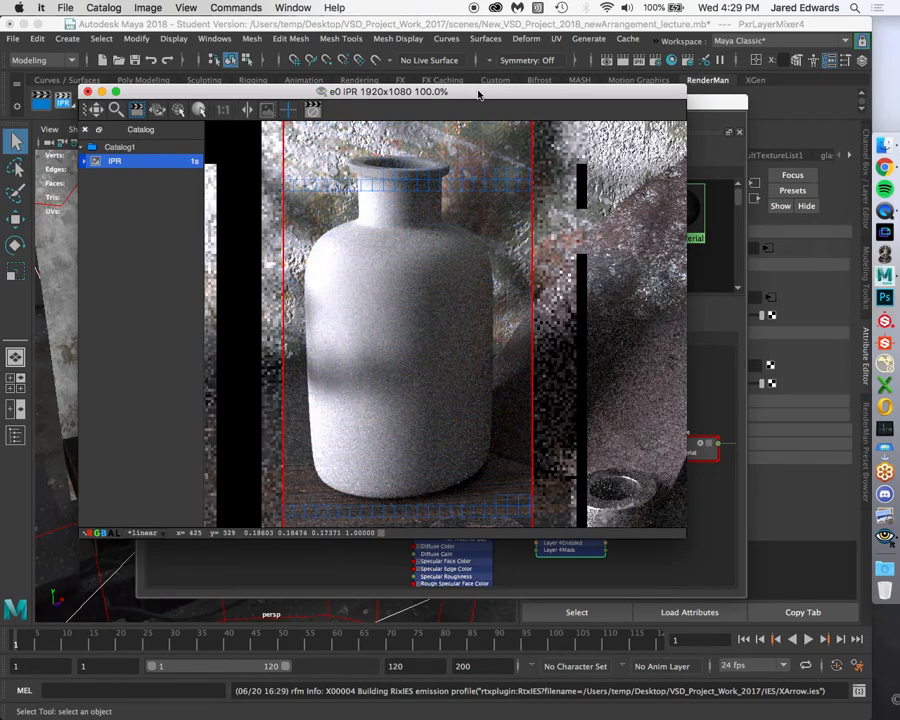
Set the glassLayer2 node's diffuse color to purple with hue 307.862 and saturation 0.821
left_click_drag(478, 95, 653, 512)
left_click_drag(516, 98, 410, 76)
middle_click_drag(300, 399, 285, 438, "alt")
right_click_drag(285, 438, 357, 460, "alt")
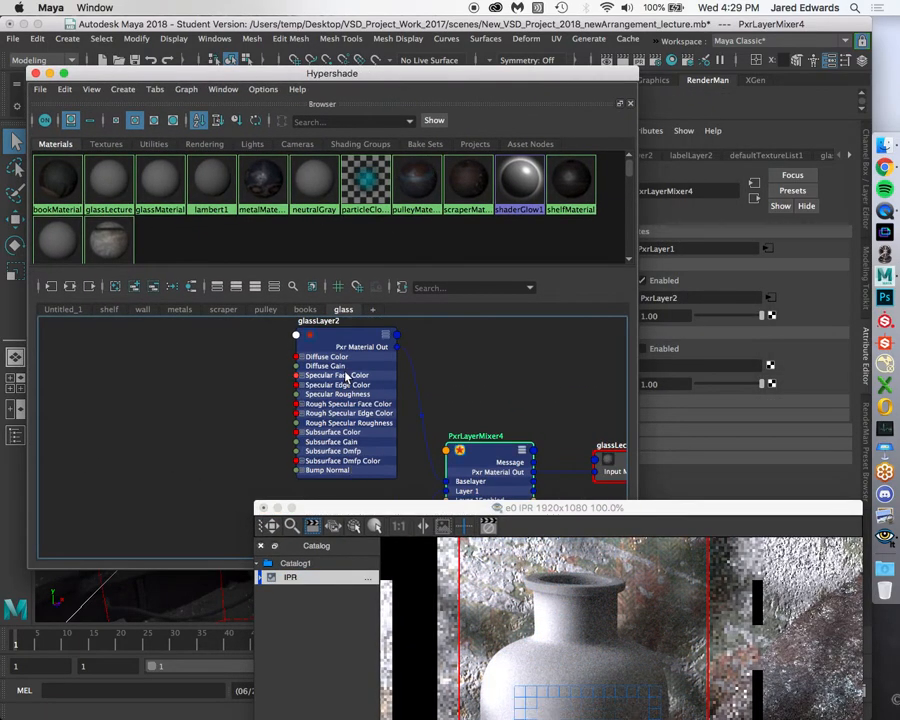
middle_click_drag(345, 380, 338, 410, "alt")
left_click(336, 366)
left_click_drag(547, 80, 399, 81)
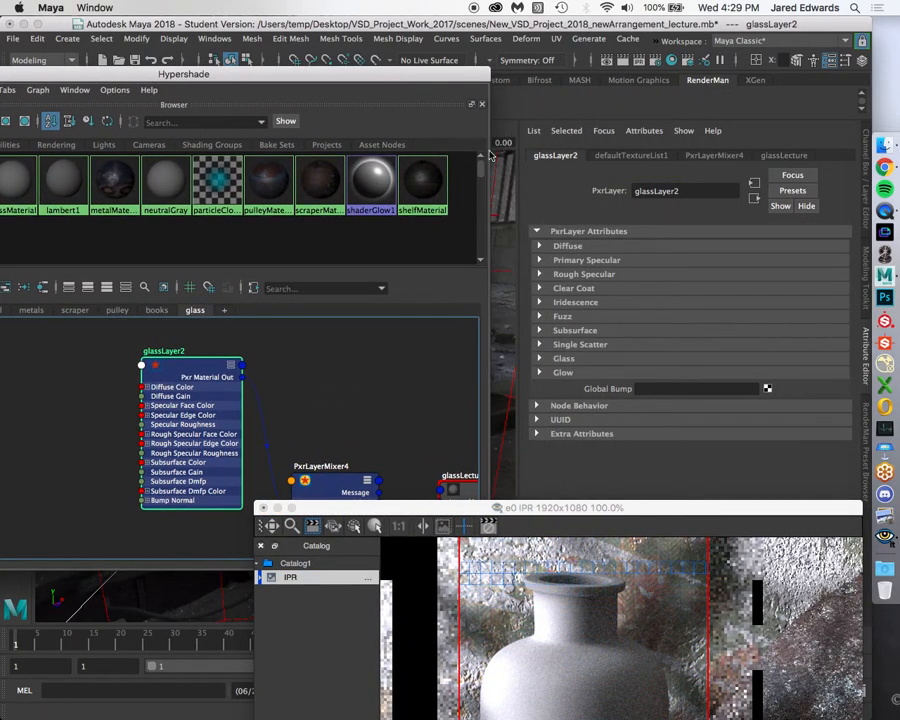
left_click(539, 246)
left_click_drag(744, 508, 489, 166)
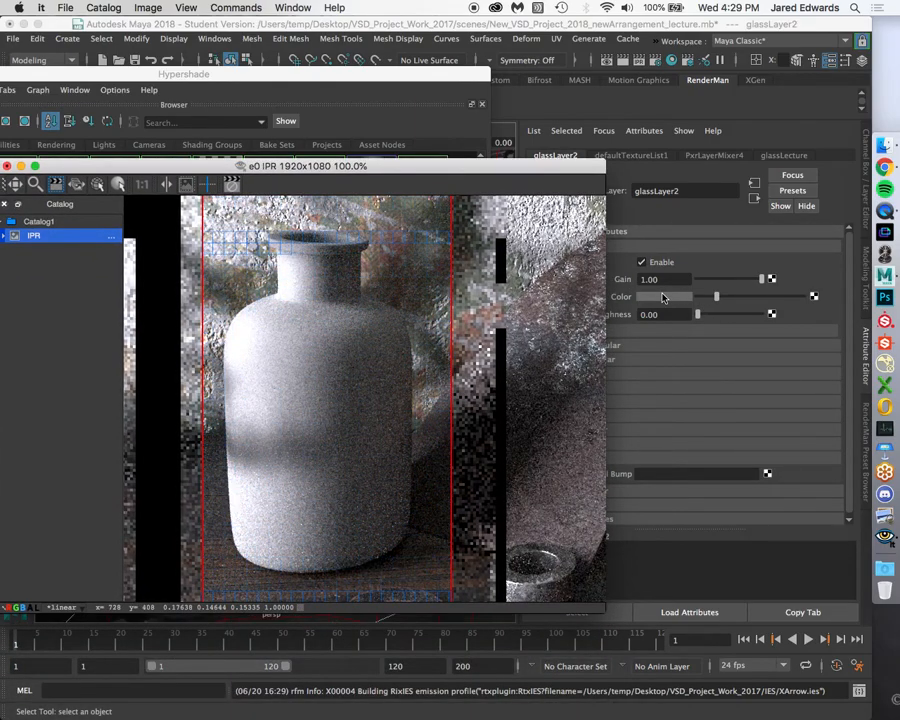
left_click_drag(524, 168, 436, 396)
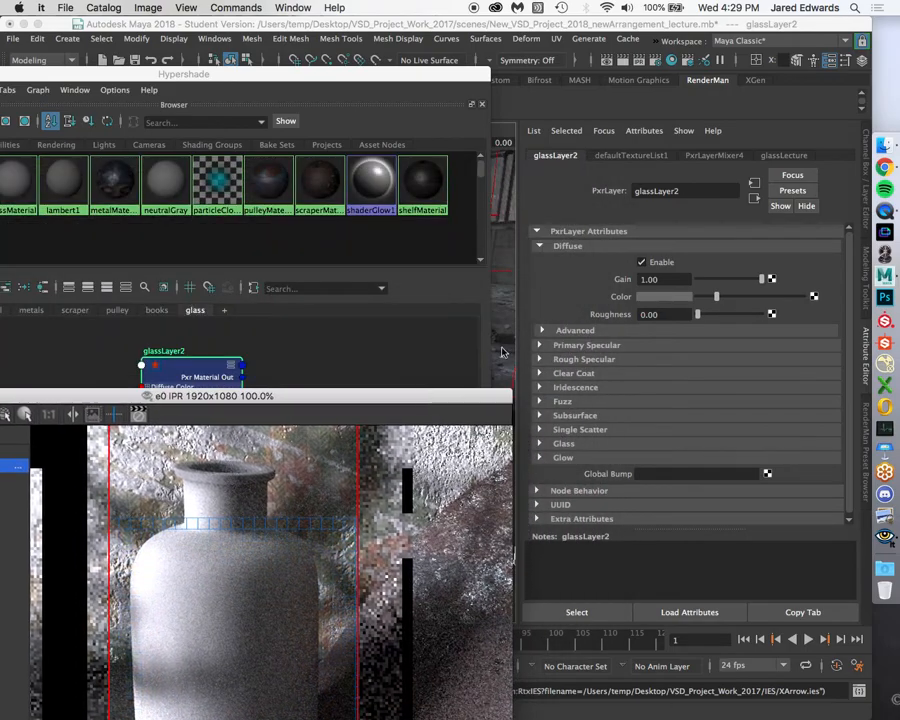
left_click(678, 298)
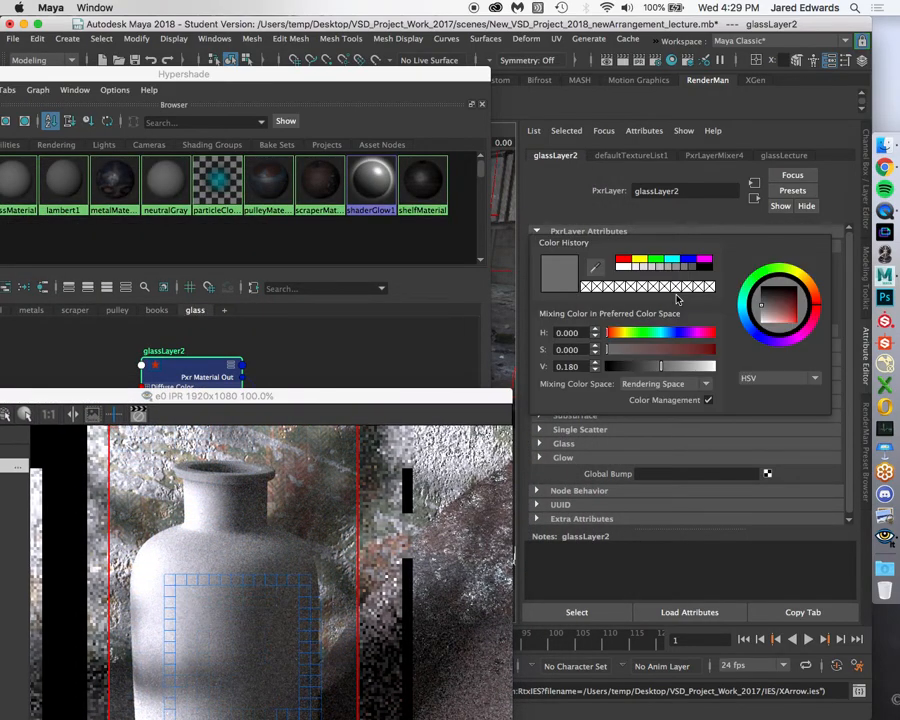
left_click_drag(691, 351, 697, 349)
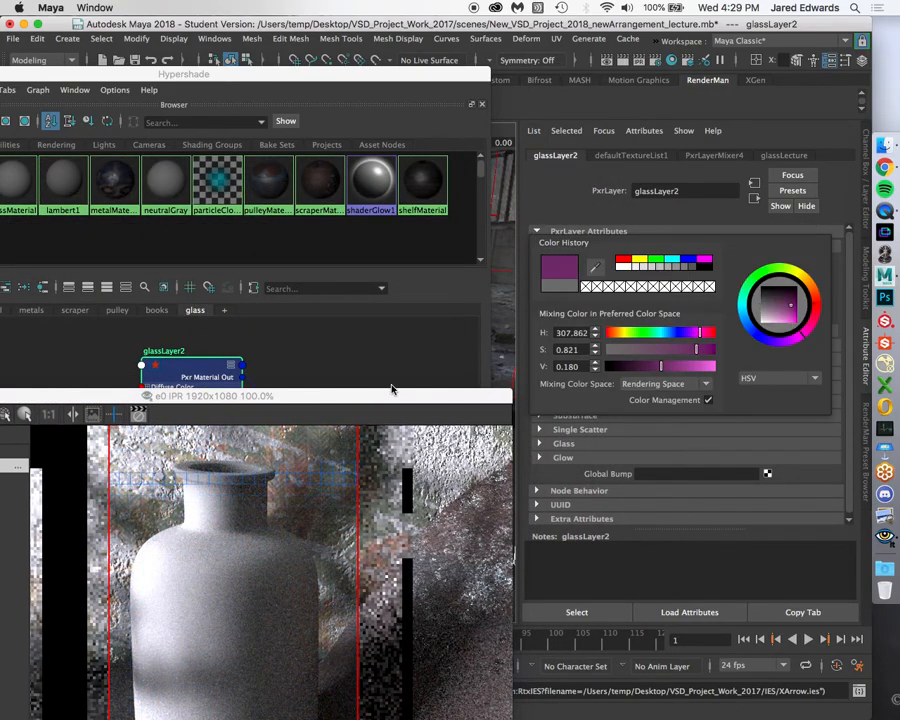
Examine the bottle in the IPR render and compare glassLayer2 with PxrLayerMixer4's Base Layer and Layer 1 settings
left_click_drag(366, 396, 470, 180)
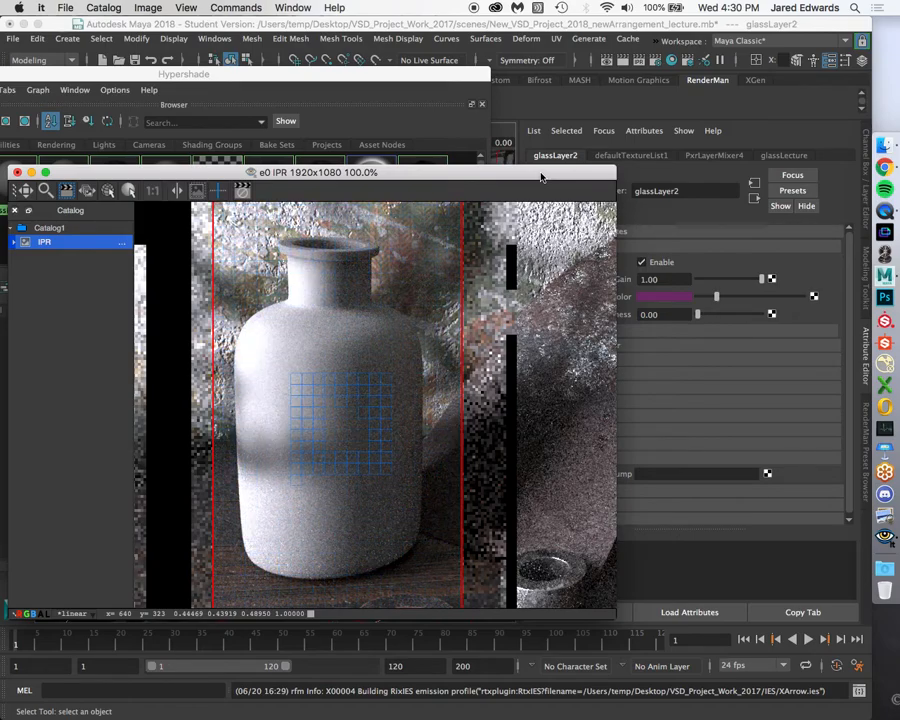
left_click_drag(541, 178, 697, 541)
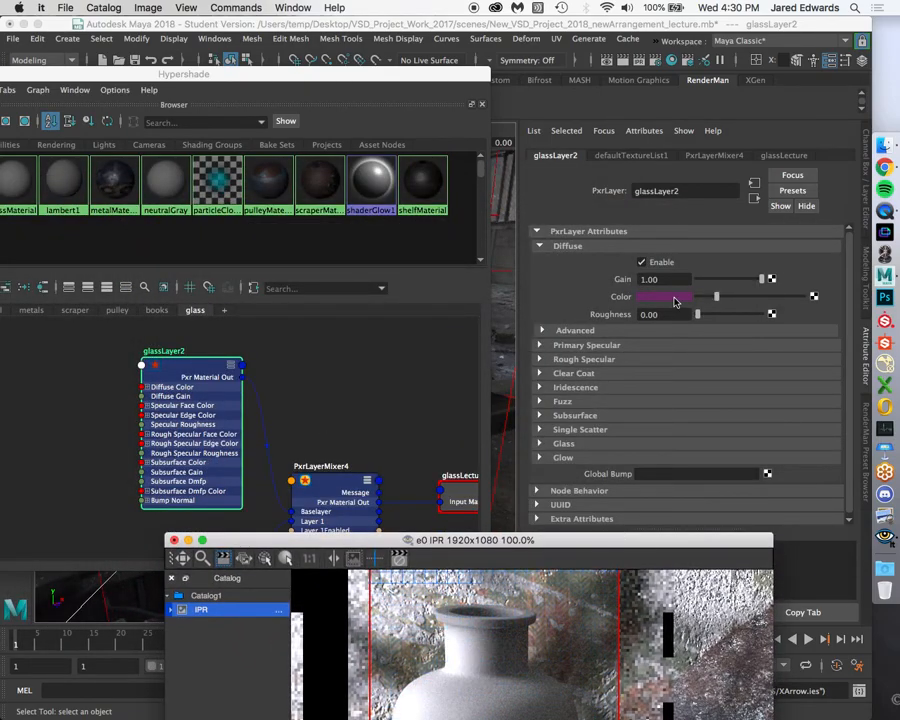
left_click(338, 492)
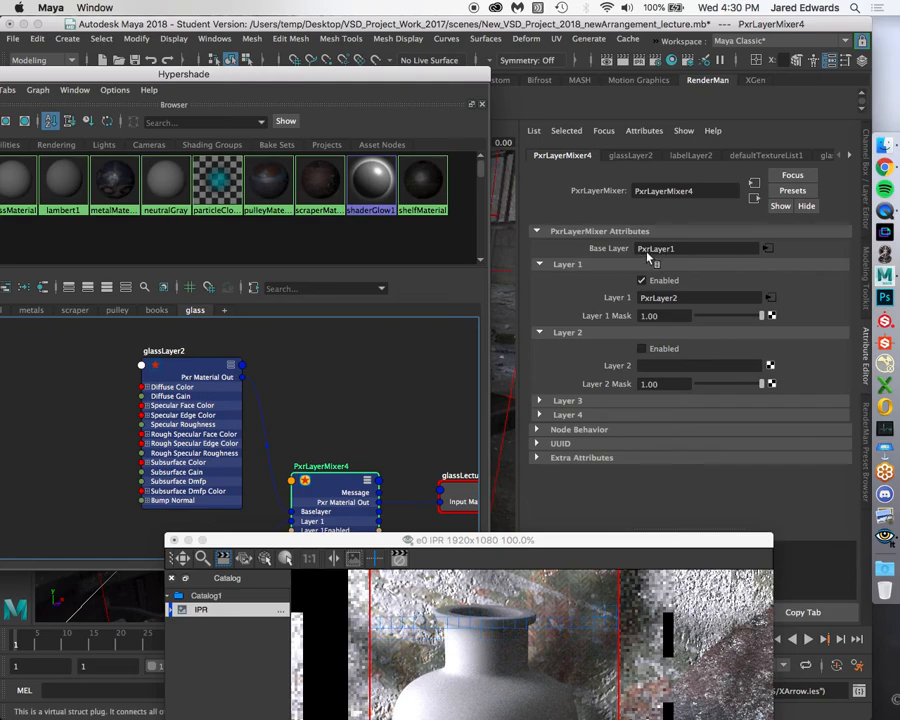
left_click(198, 376)
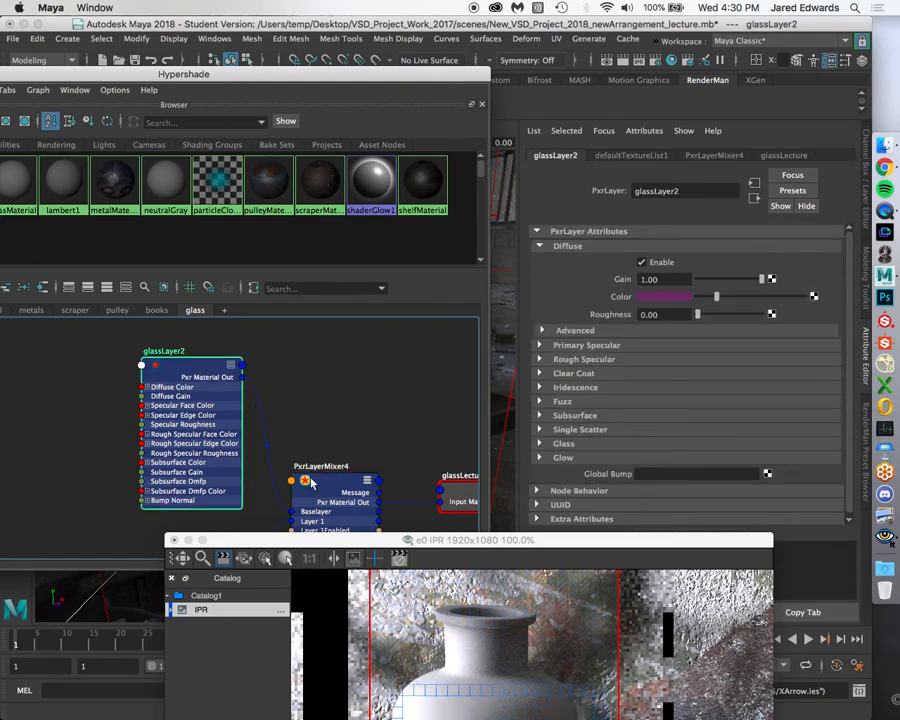
left_click(310, 481)
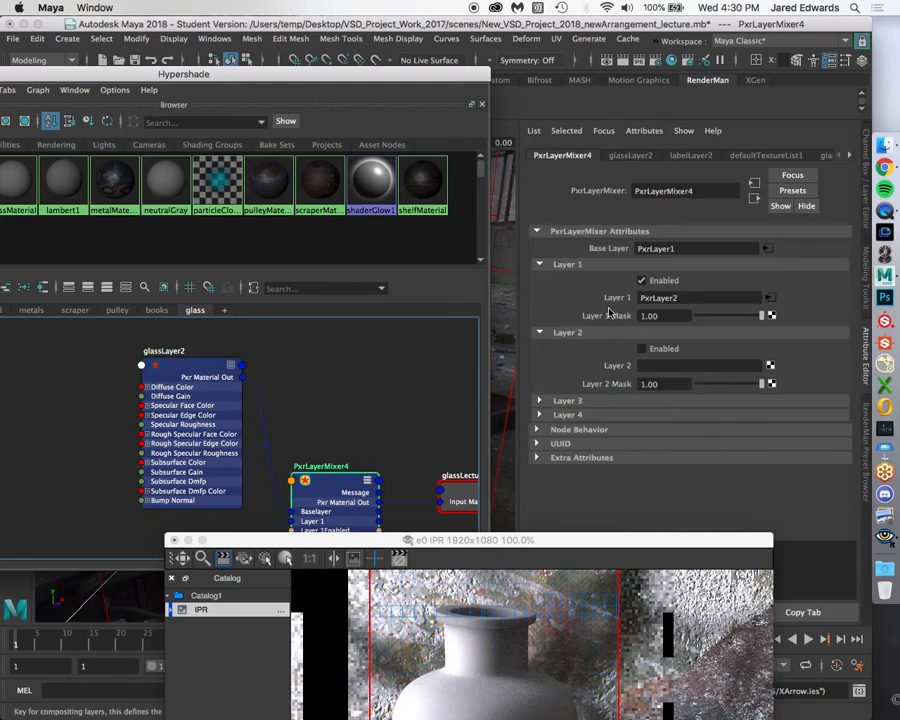
Set the labelLayer2 node's diffuse color to green with hue 109.241 and saturation 0.662, and check the bottle in the IPR render
middle_click_drag(194, 472, 223, 296, "alt")
left_click(227, 429)
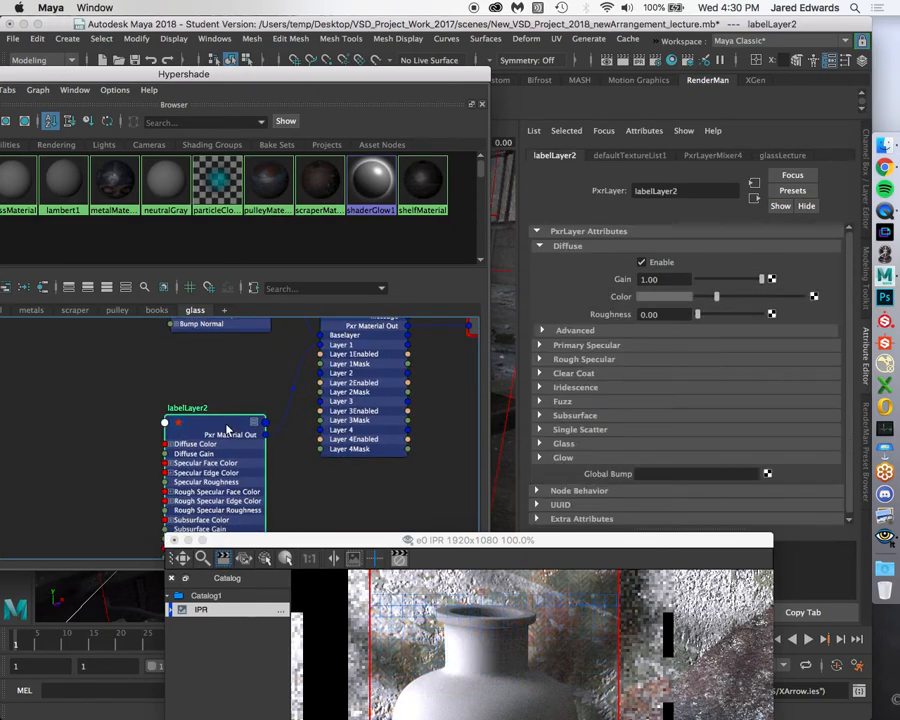
left_click(663, 298)
left_click(625, 336)
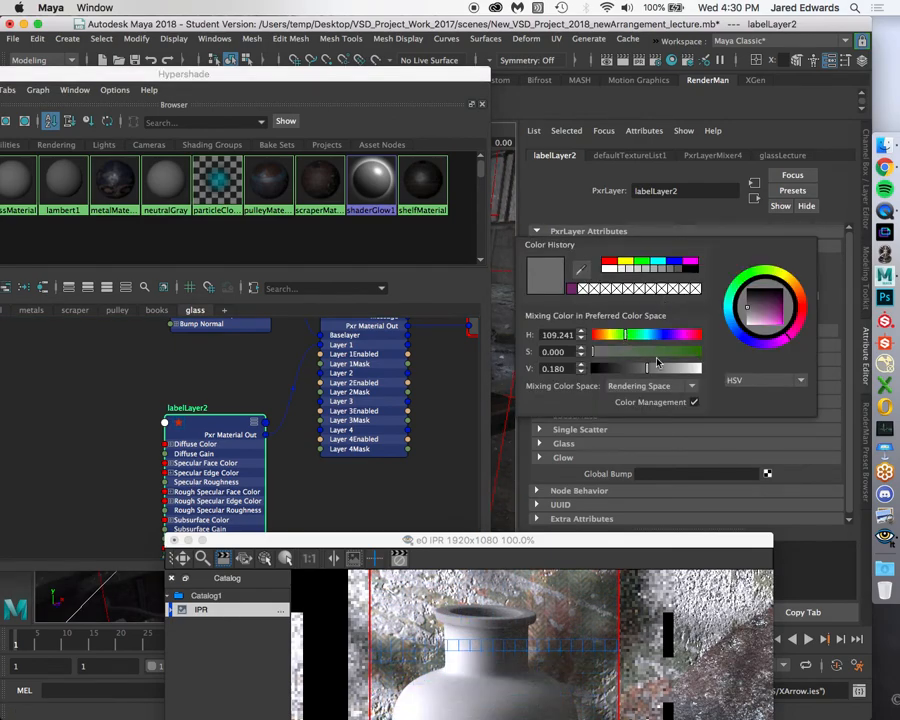
left_click(664, 353)
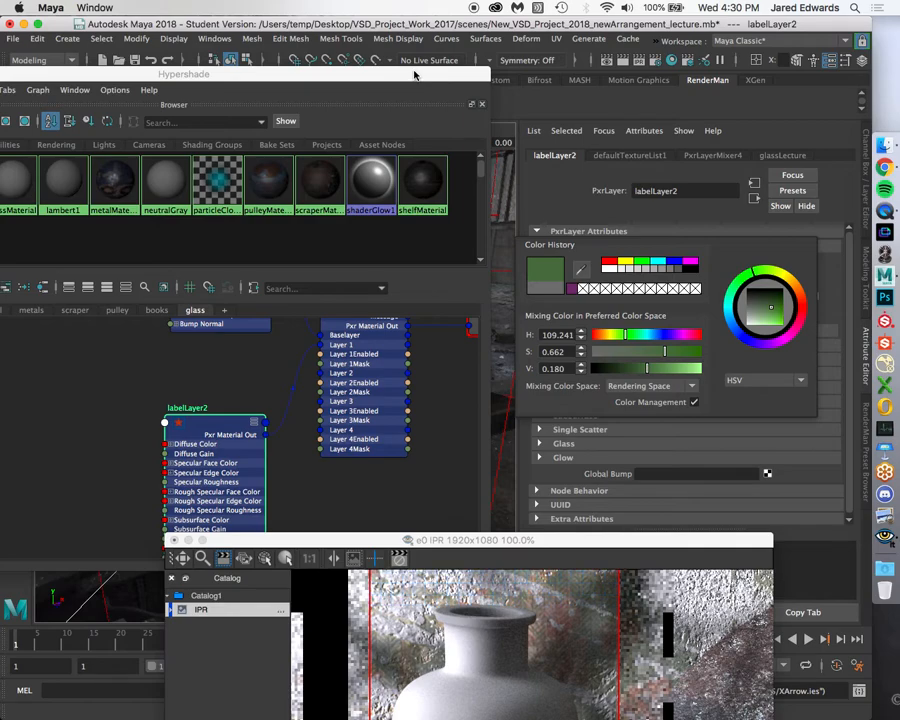
left_click(528, 541)
left_click_drag(528, 541, 490, 130)
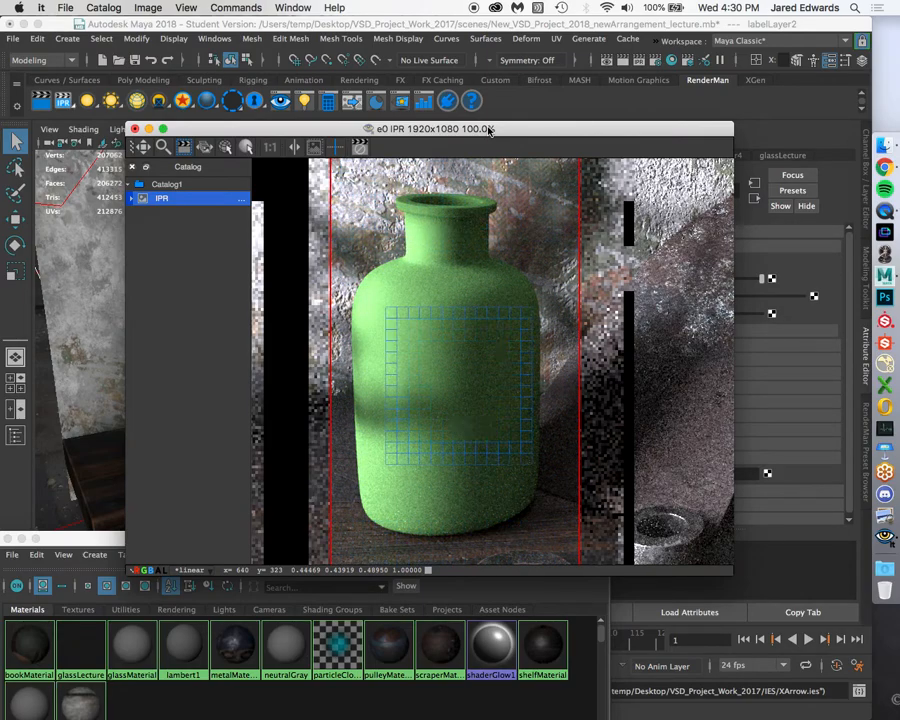
Disable Layer 1 on PxrLayerMixer4 and check the bottle in the IPR render
left_click_drag(489, 130, 634, 608)
left_click_drag(518, 543, 468, 126)
middle_click_drag(424, 420, 330, 487, "alt")
scroll(330, 487, "up", 1)
left_click(327, 436)
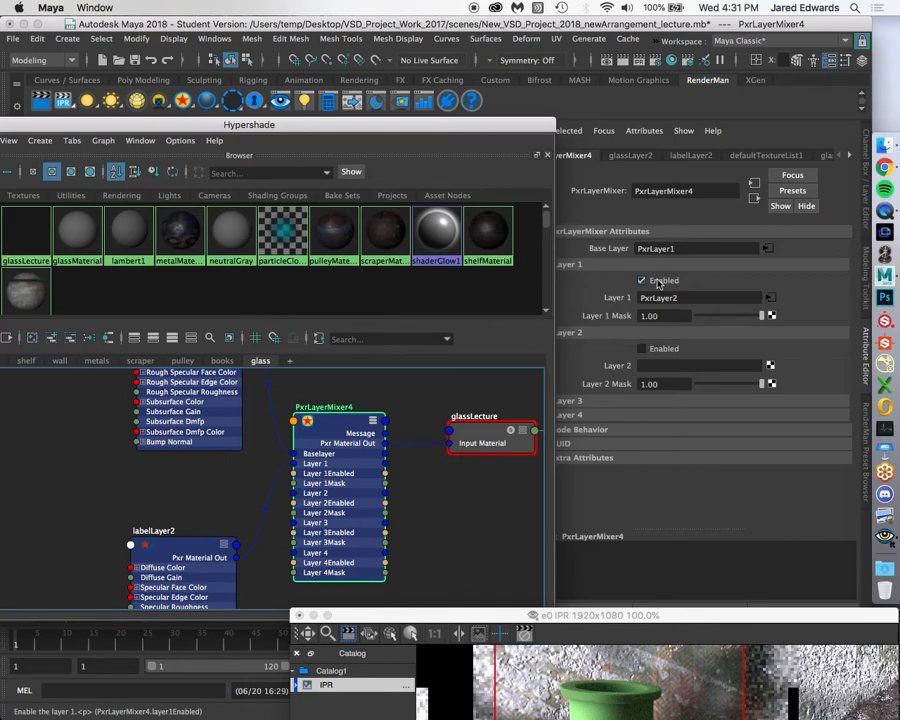
left_click_drag(485, 129, 447, 129)
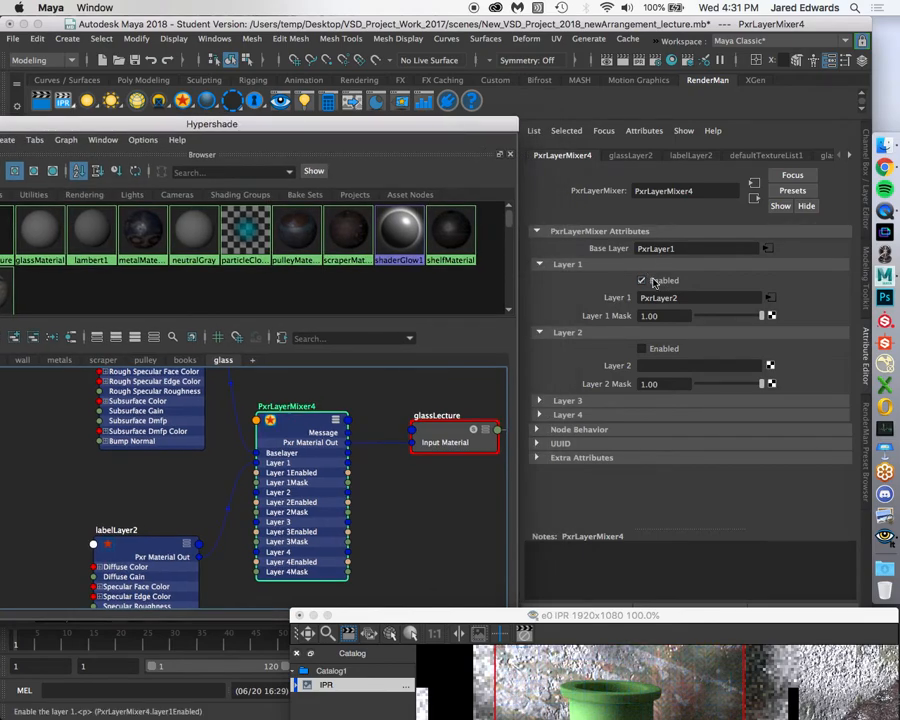
left_click(642, 281)
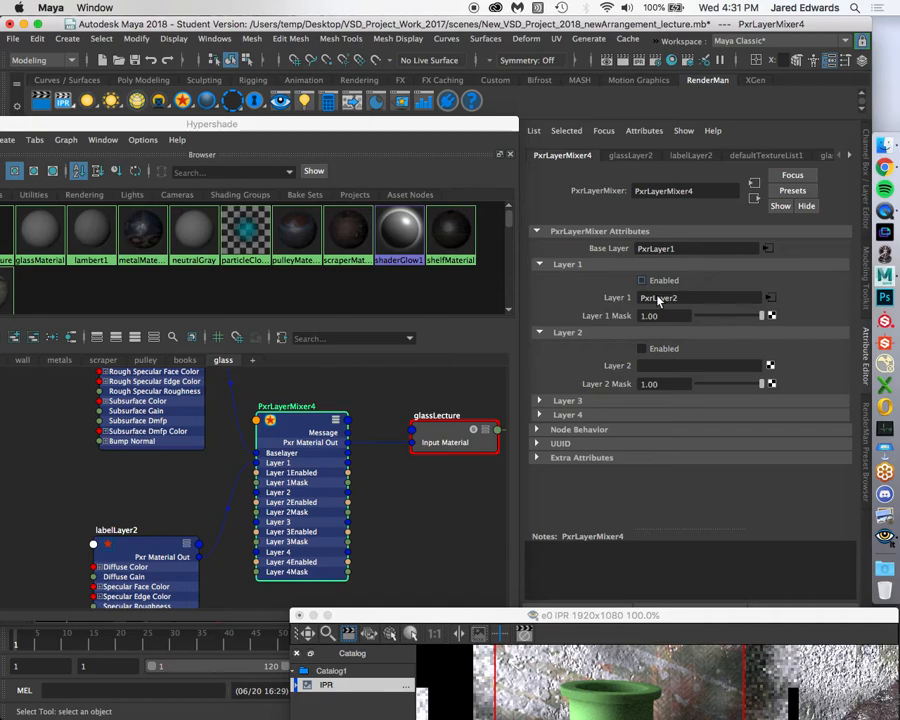
left_click_drag(708, 620, 415, 166)
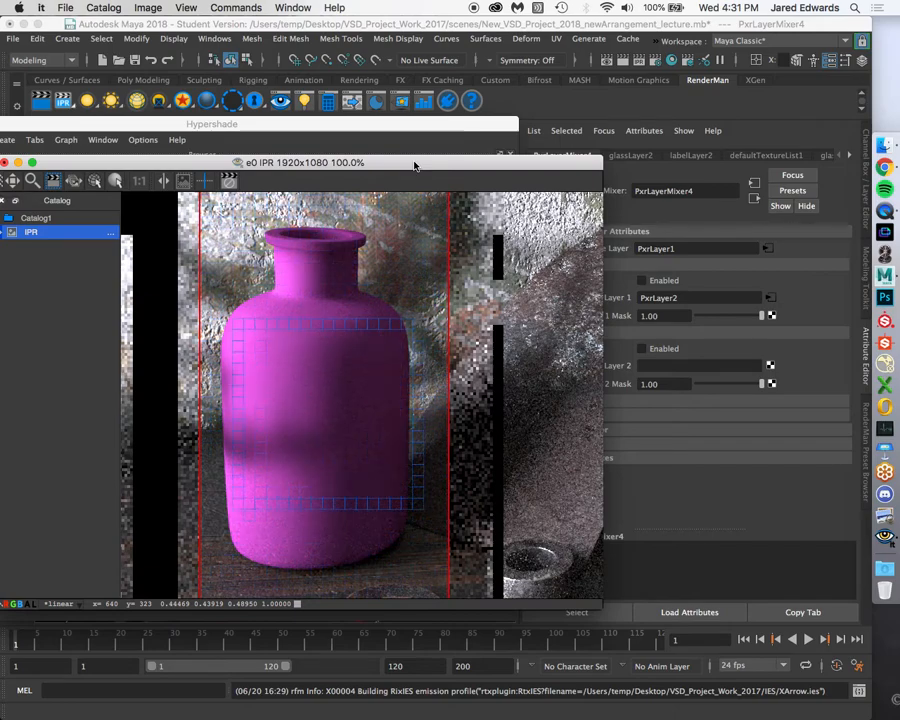
Enable the Glass lobe on the glassLayer2 node
left_click_drag(414, 166, 521, 601)
left_click(158, 410)
middle_click_drag(160, 410, 193, 516, "alt")
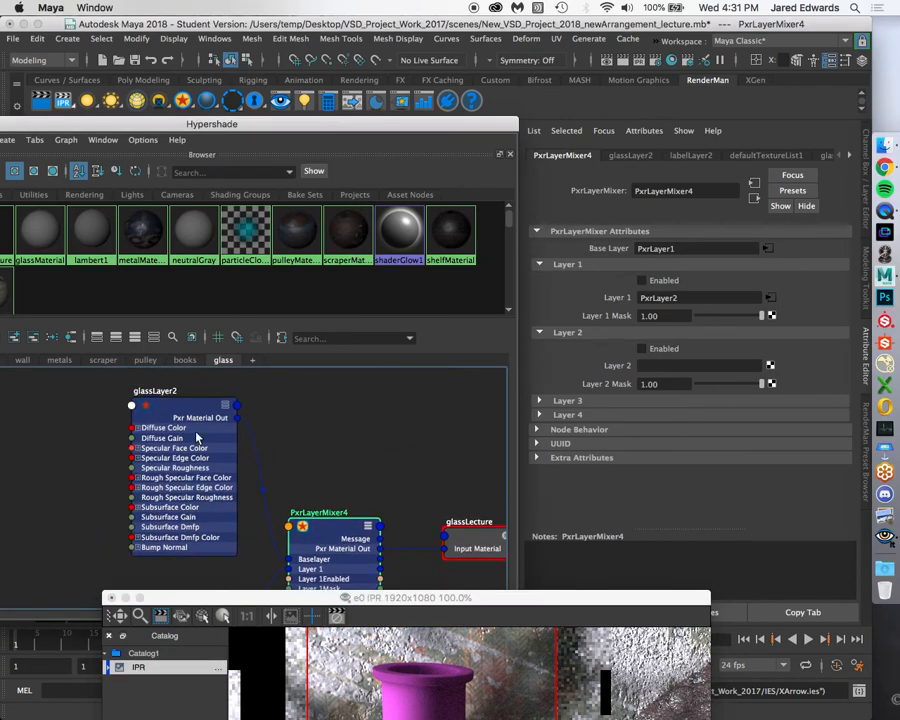
left_click(197, 434)
left_click_drag(428, 129, 406, 127)
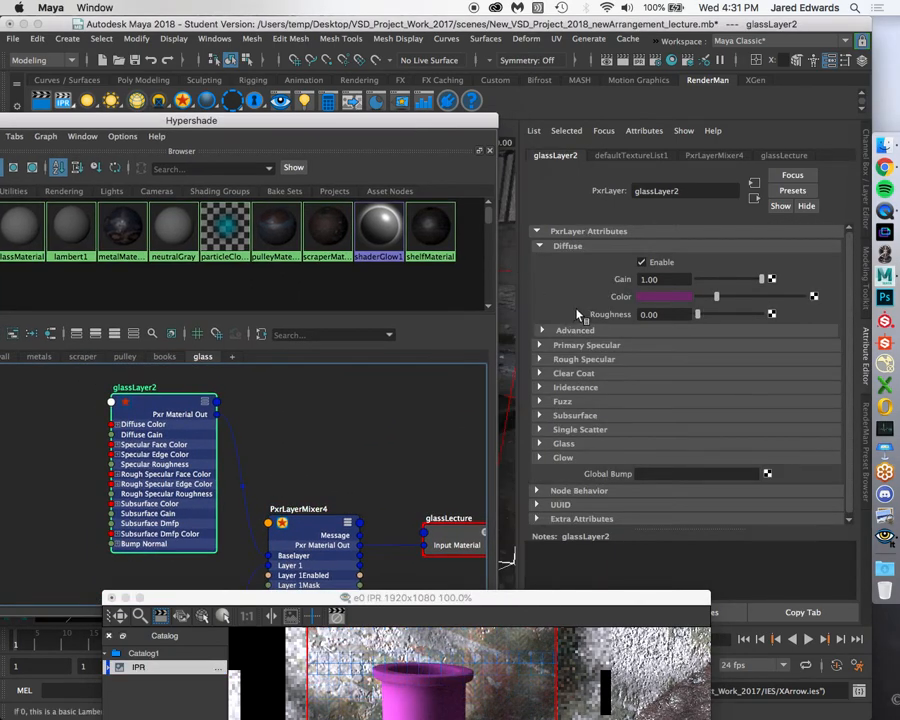
scroll(615, 350, "down", 1)
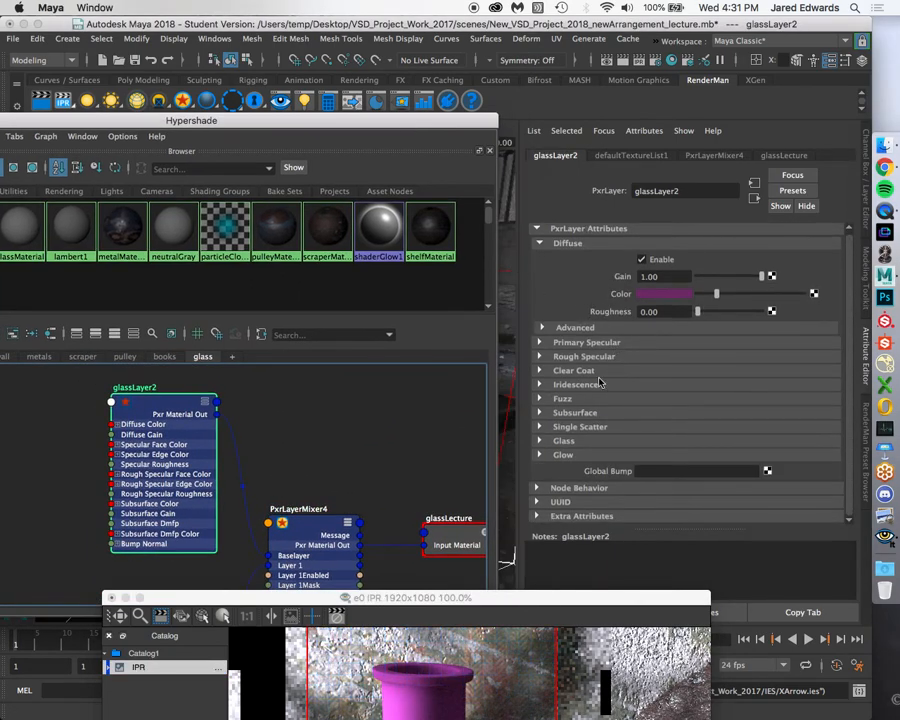
left_click(588, 442)
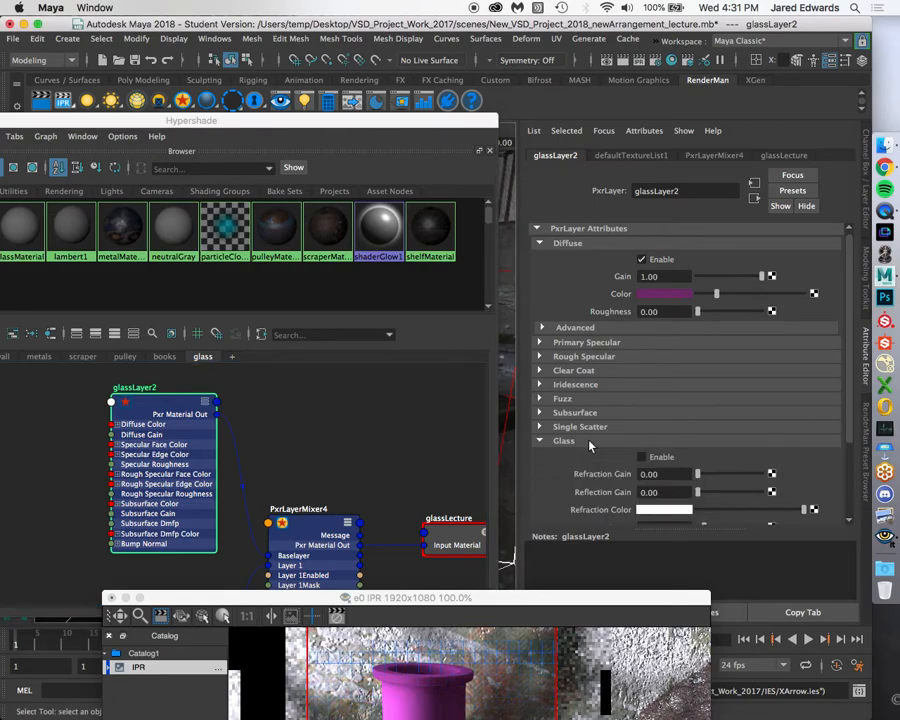
scroll(589, 444, "down", 3)
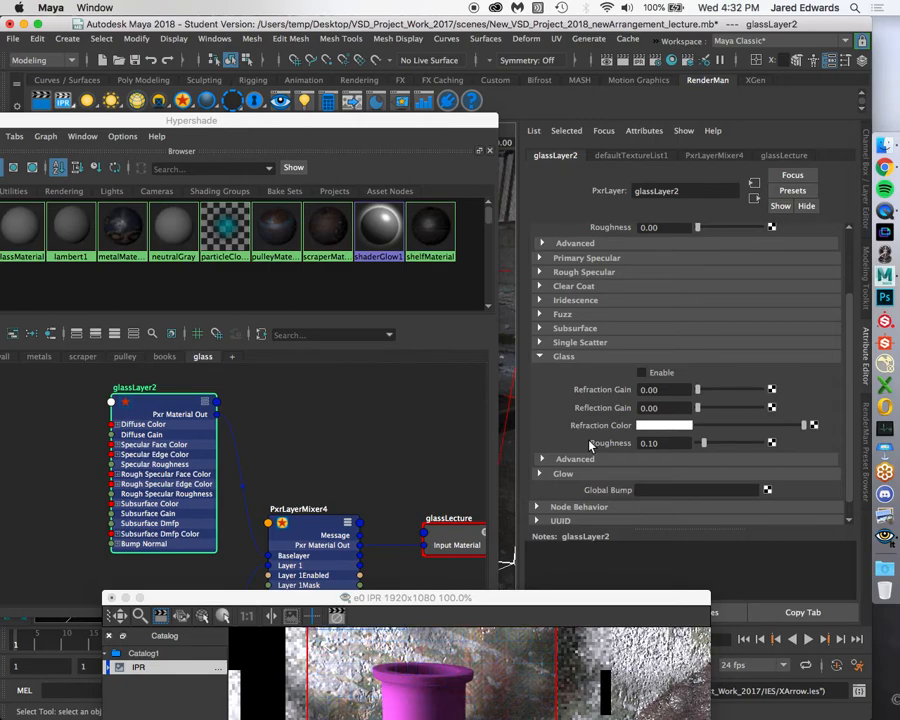
left_click(668, 374)
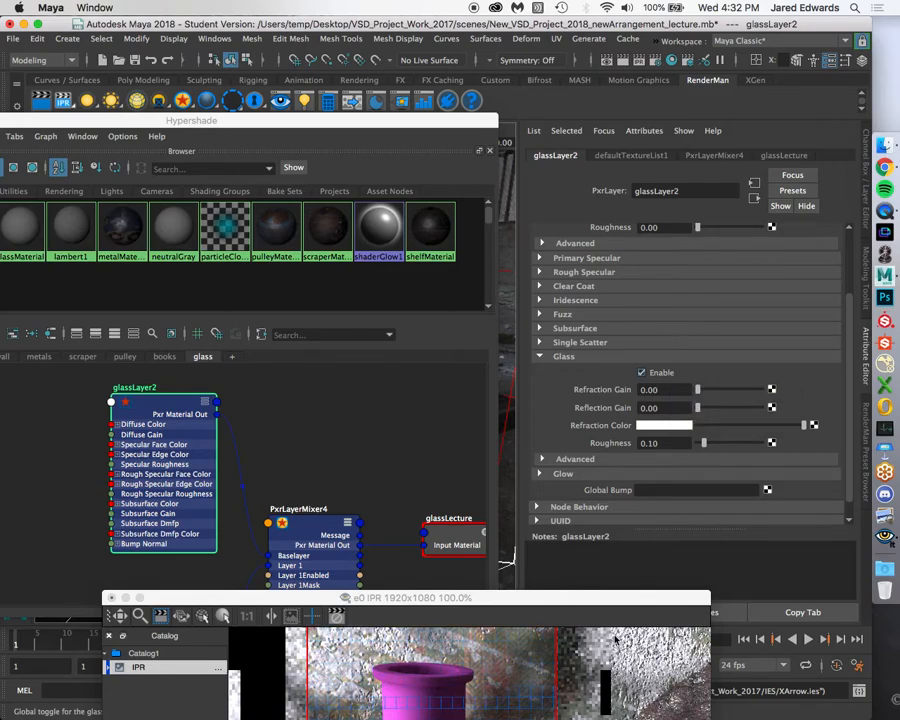
Set glassLayer2's glass Refraction Gain and Reflection Gain to 1.00, and check the bottle in the IPR render
left_click_drag(594, 599, 424, 156)
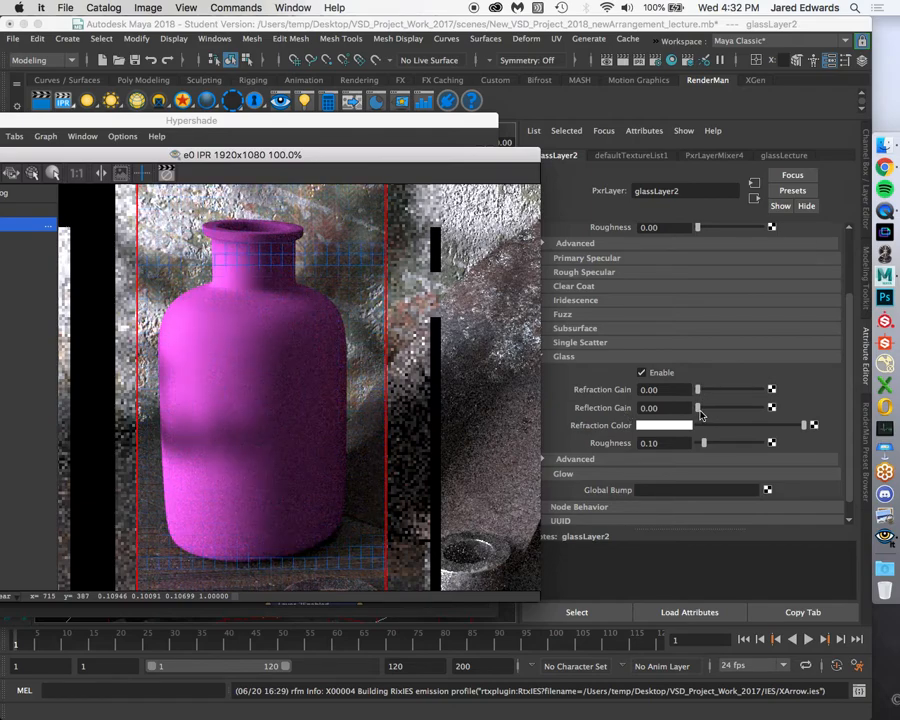
left_click_drag(698, 389, 709, 389)
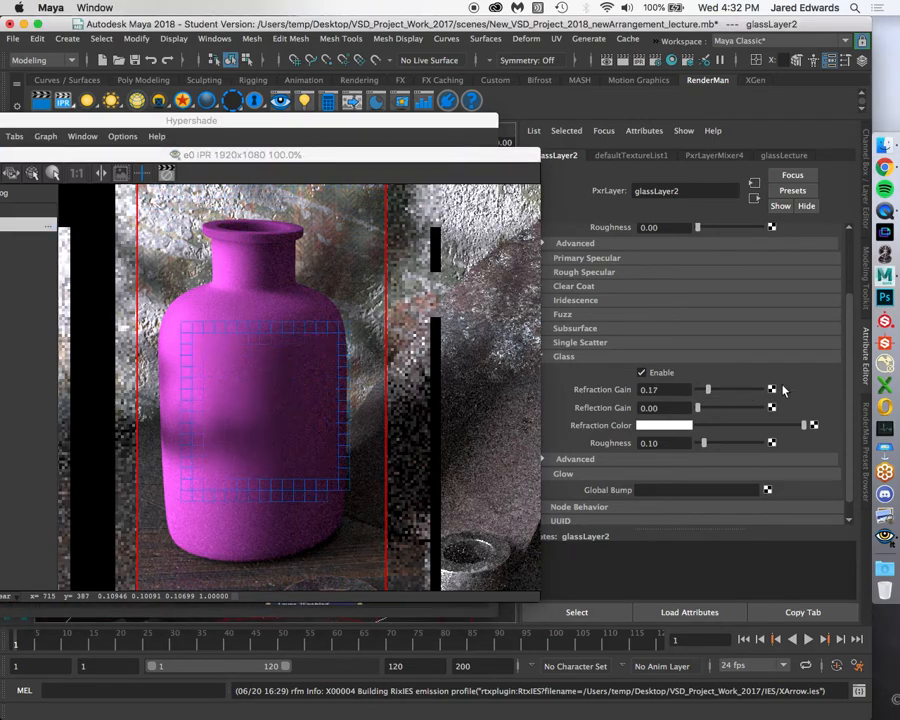
left_click_drag(805, 390, 800, 387)
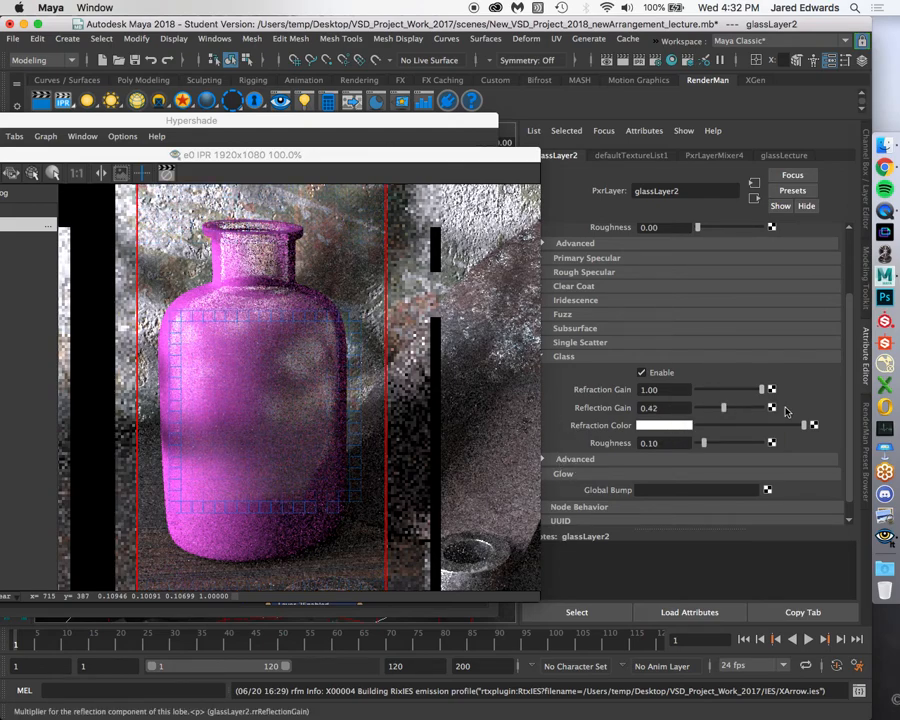
left_click_drag(724, 408, 786, 412)
left_click(438, 160)
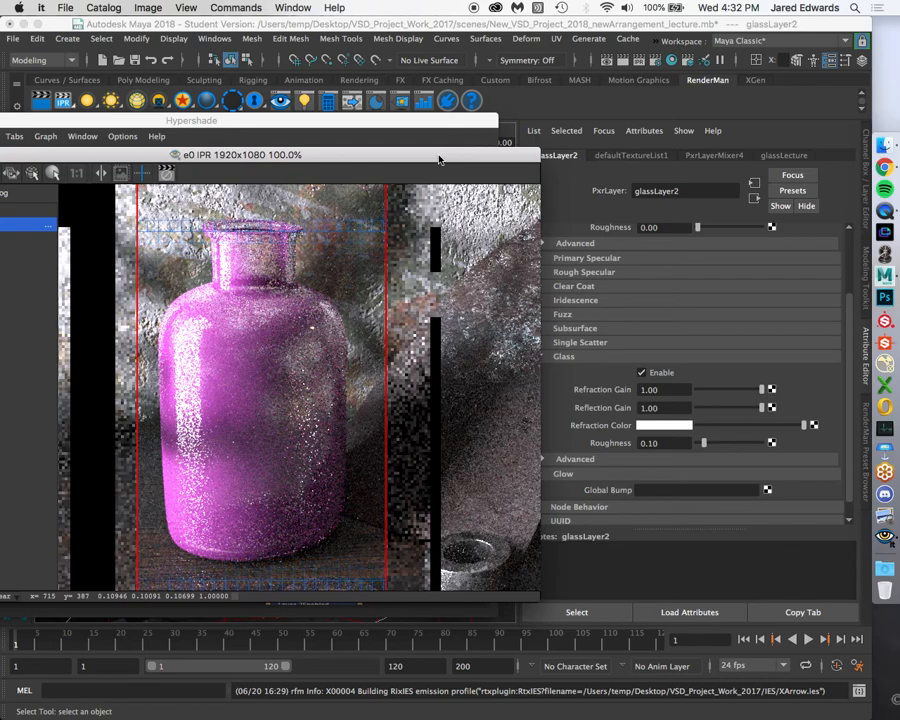
left_click_drag(438, 159, 411, 159)
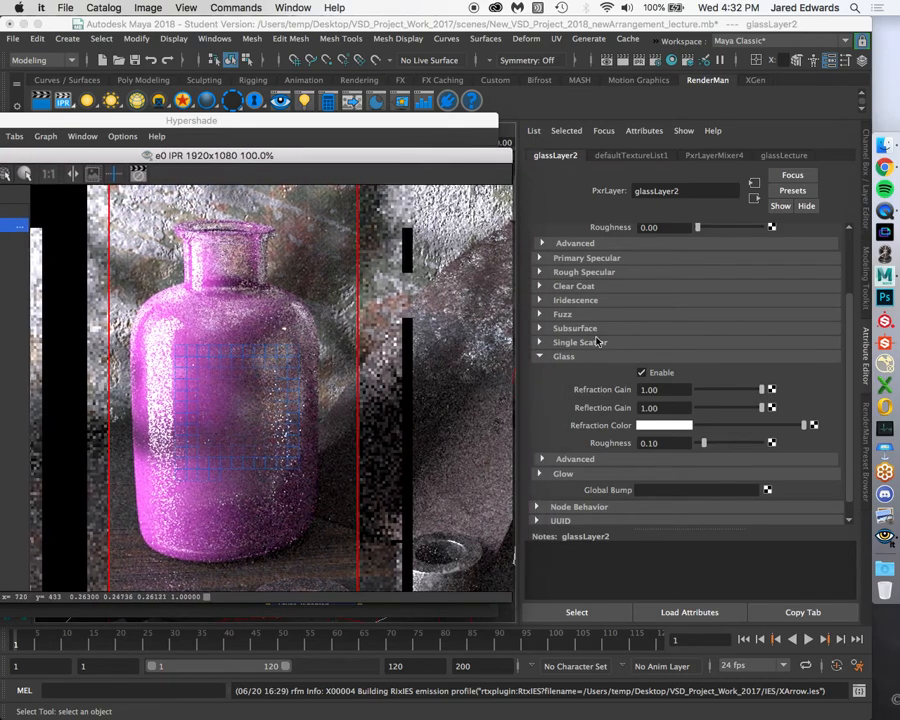
Disable the Diffuse lobe on glassLayer2 and examine the bottle's neck and base up close in the IPR render
scroll(715, 390, "up", 2)
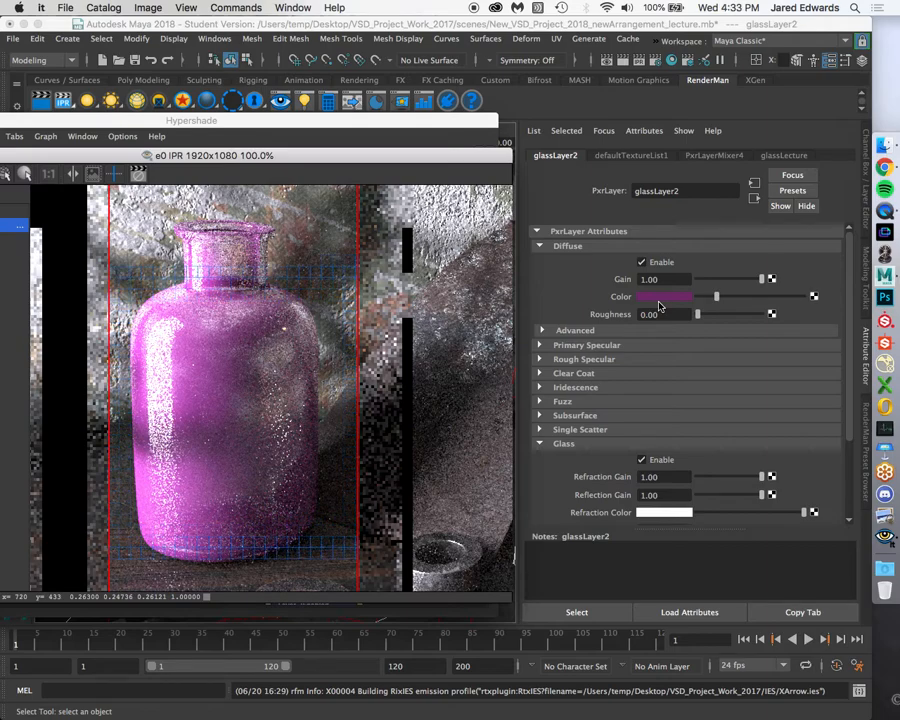
scroll(652, 441, "down", 2)
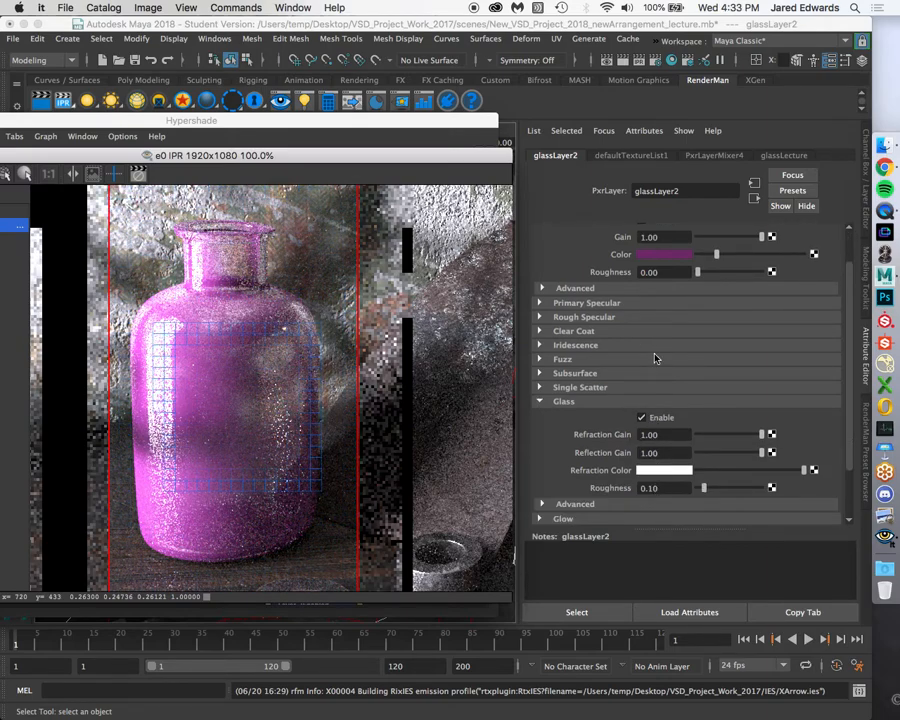
scroll(655, 330, "up", 2)
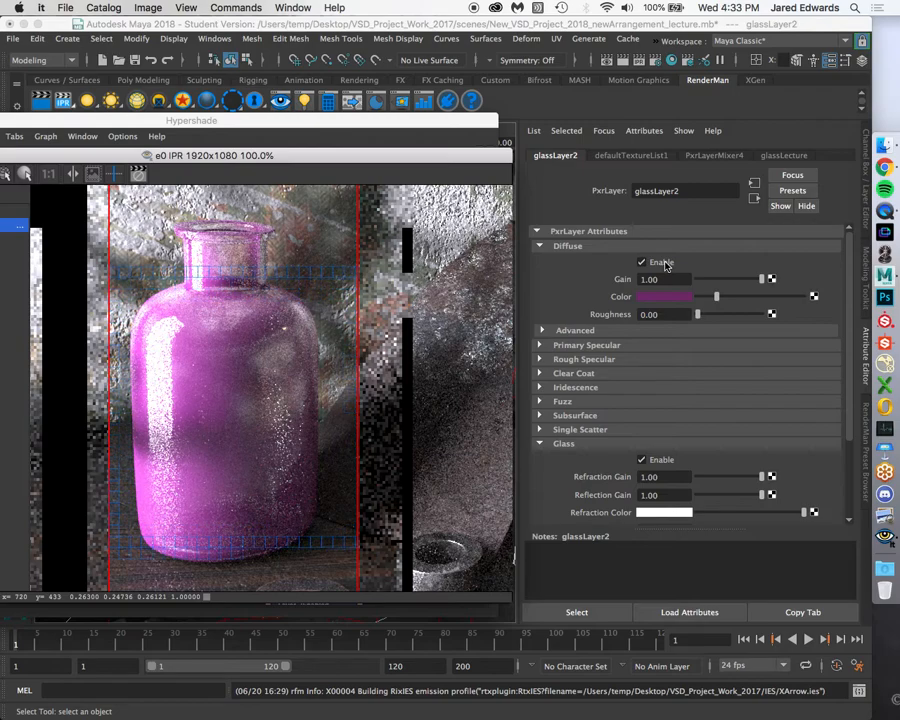
left_click(664, 263)
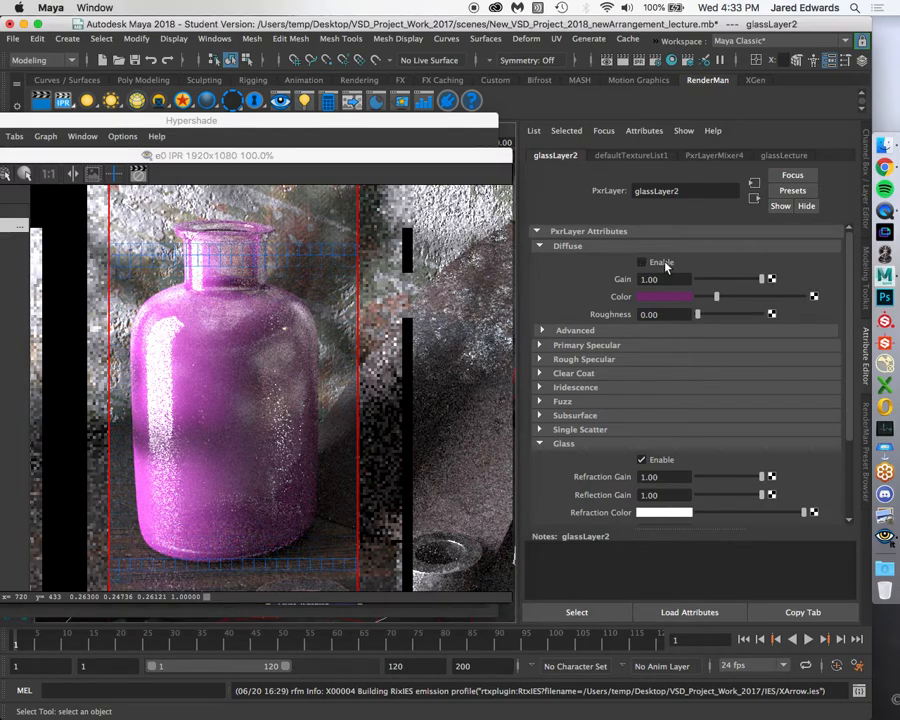
left_click(416, 157)
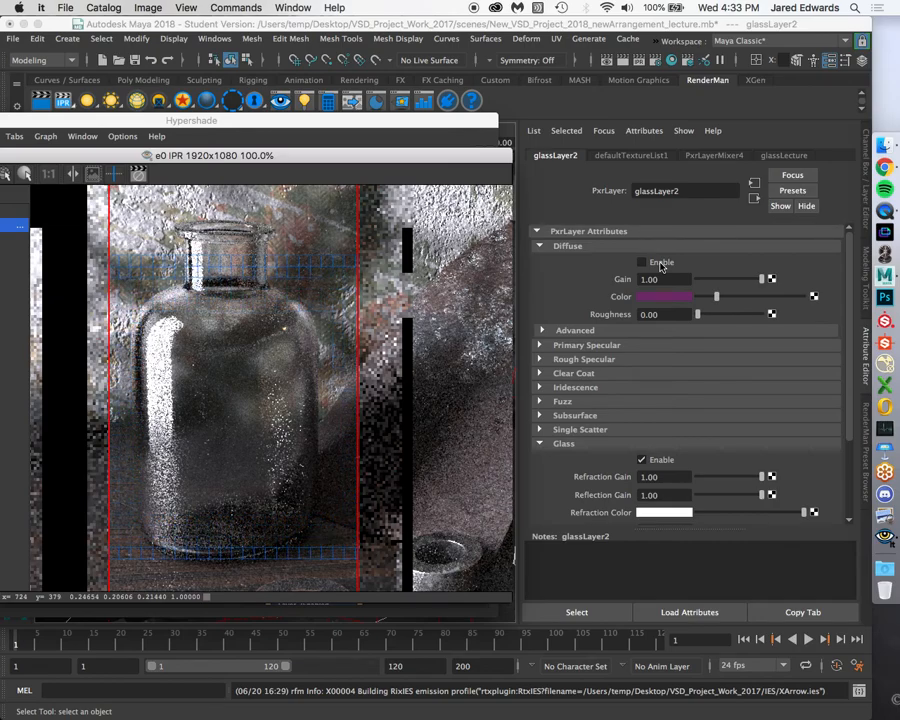
left_click_drag(393, 165, 595, 145)
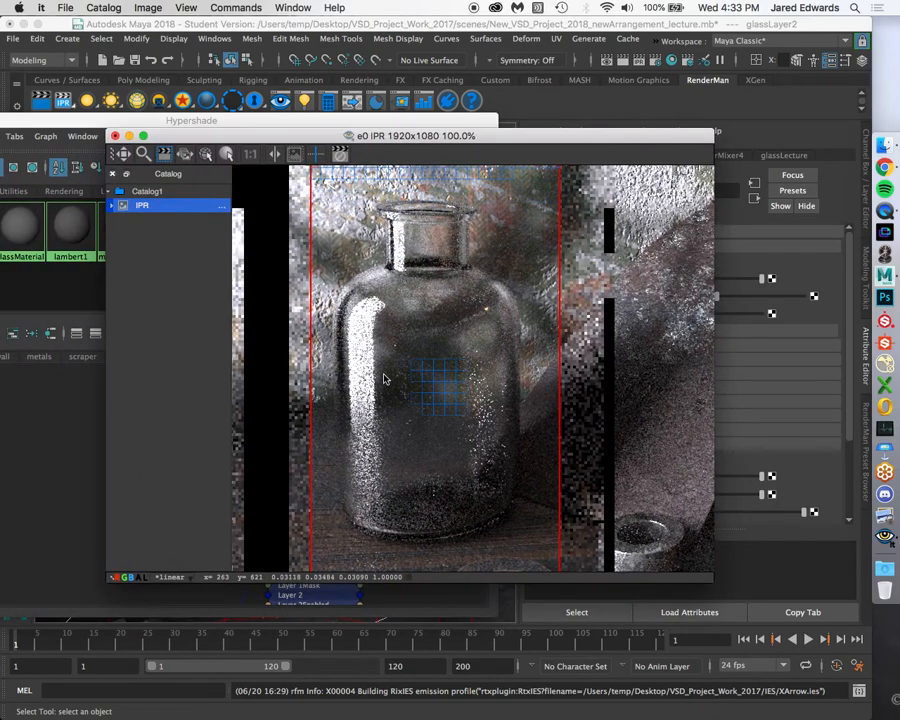
scroll(428, 381, "up", 2)
scroll(428, 381, "up", 2)
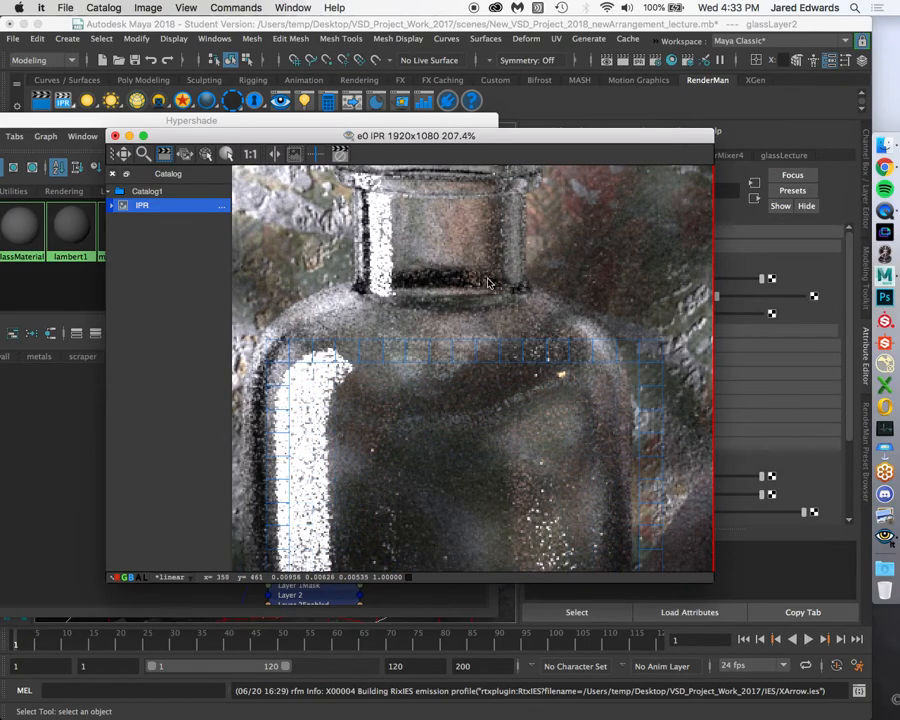
scroll(412, 310, "down", 5)
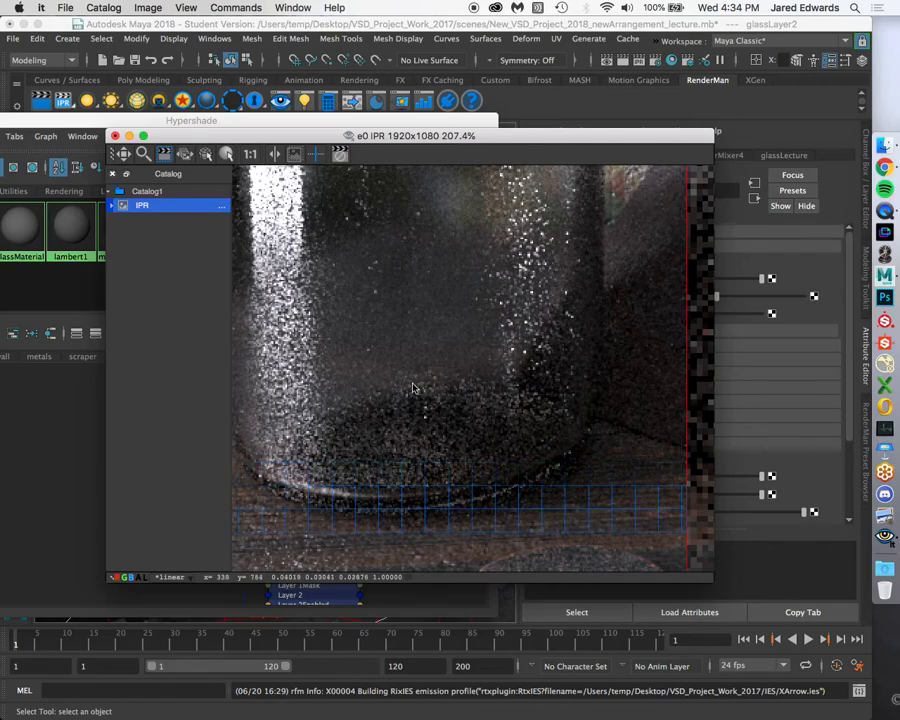
scroll(488, 380, "down", 3)
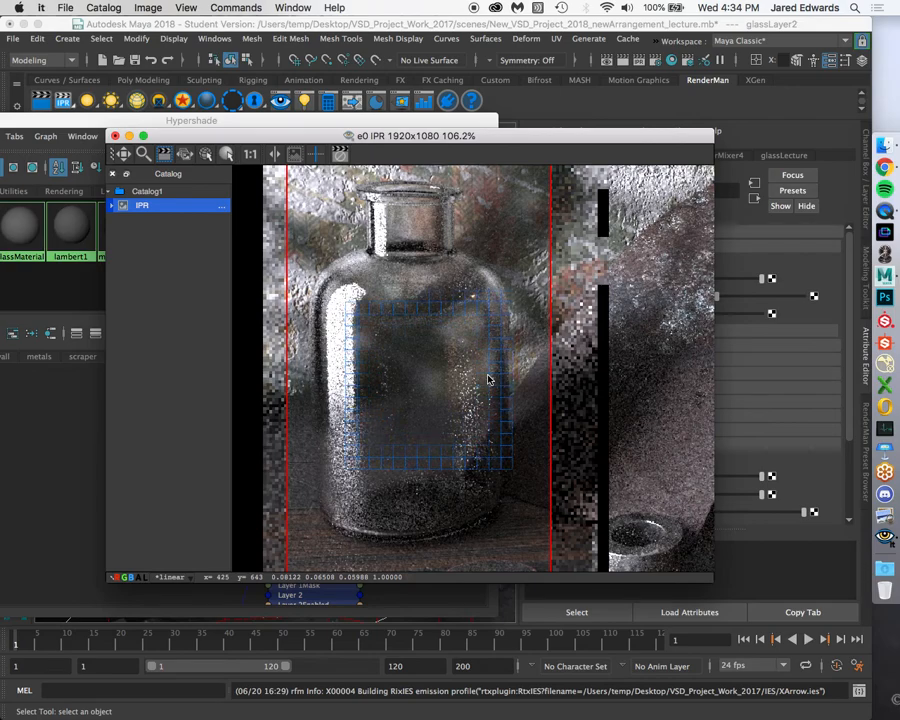
Start a new IPR render from the current renderCam camera and check the glass bottle
left_click_drag(556, 139, 587, 169)
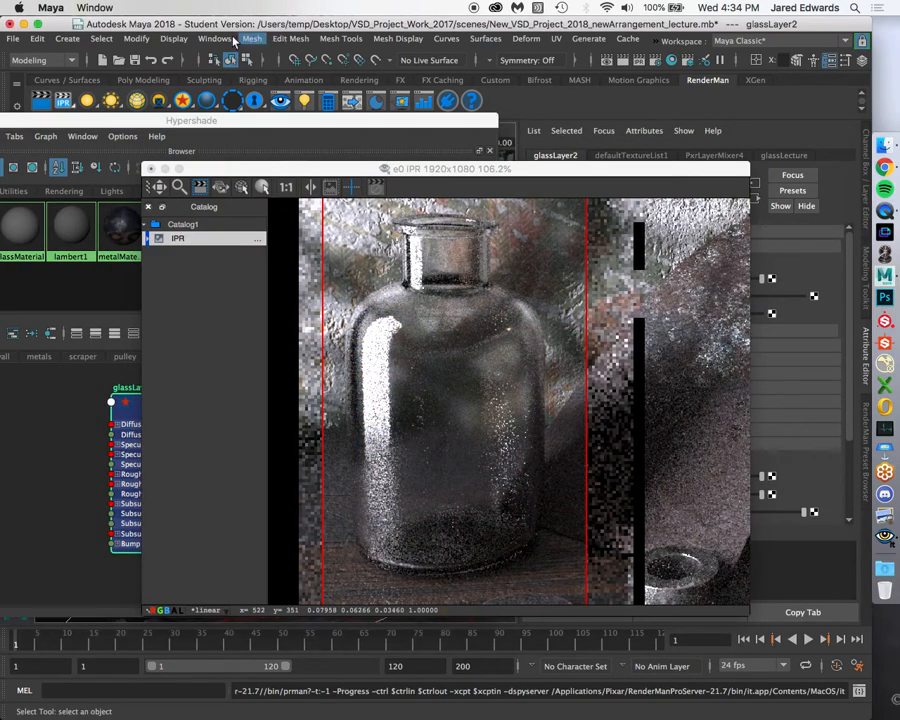
right_click(62, 101)
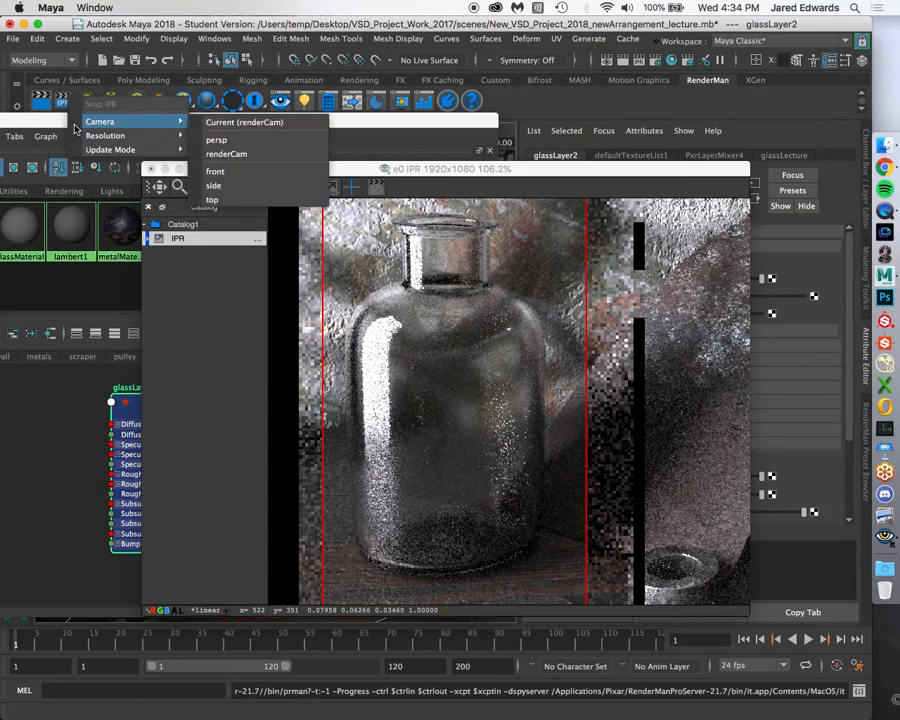
left_click(256, 126)
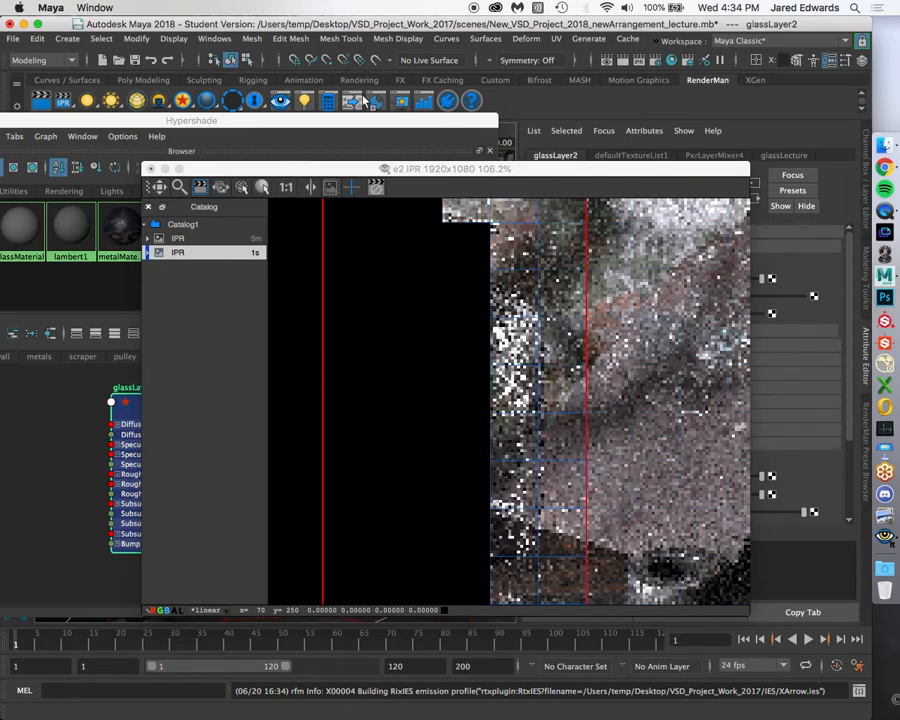
left_click(540, 174)
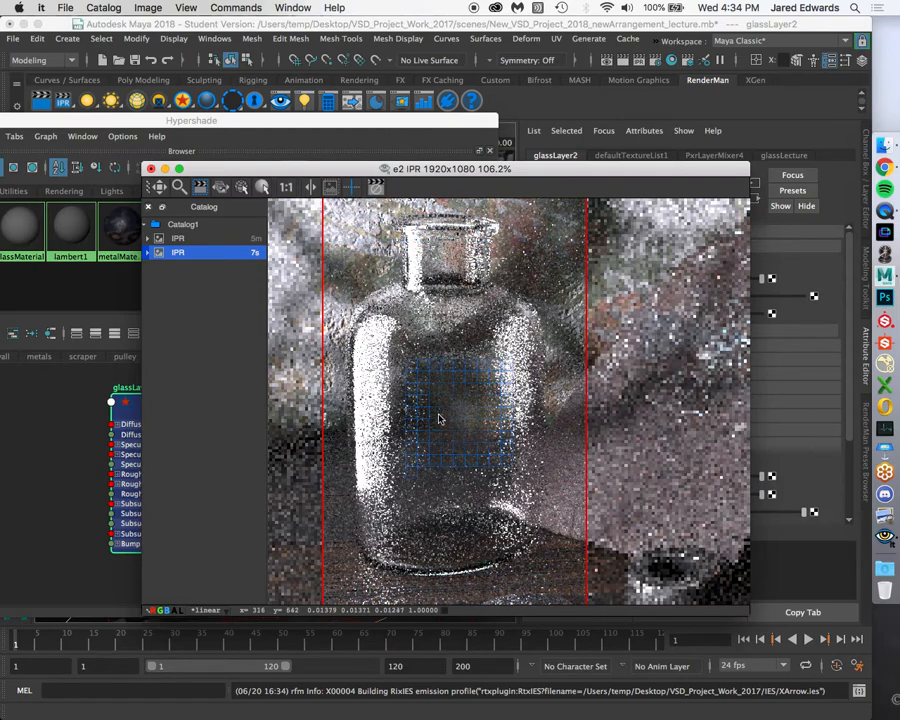
scroll(452, 378, "down", 2)
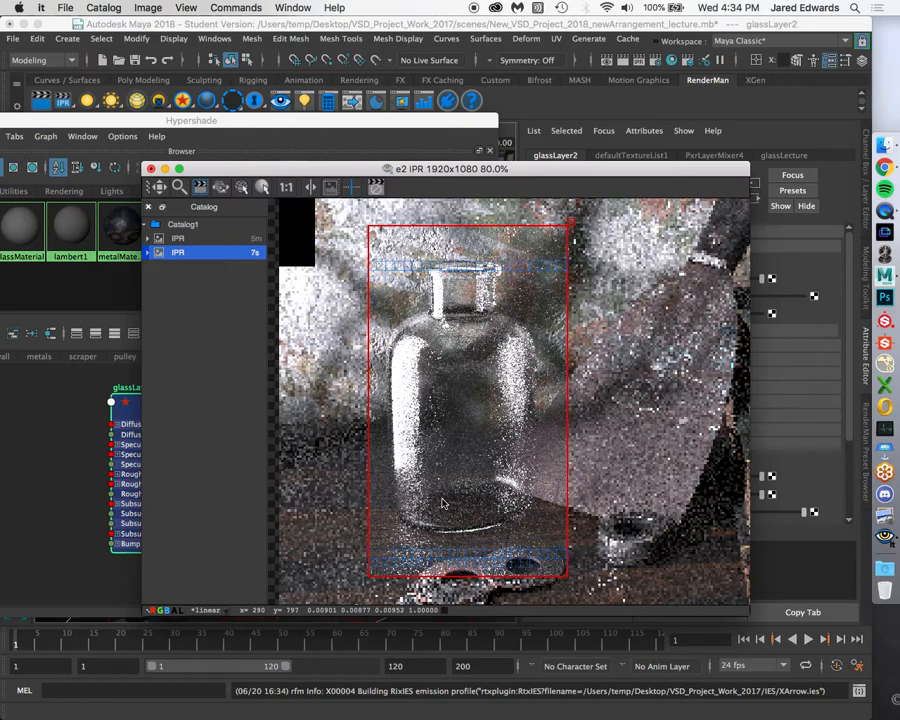
scroll(443, 503, "up", 1)
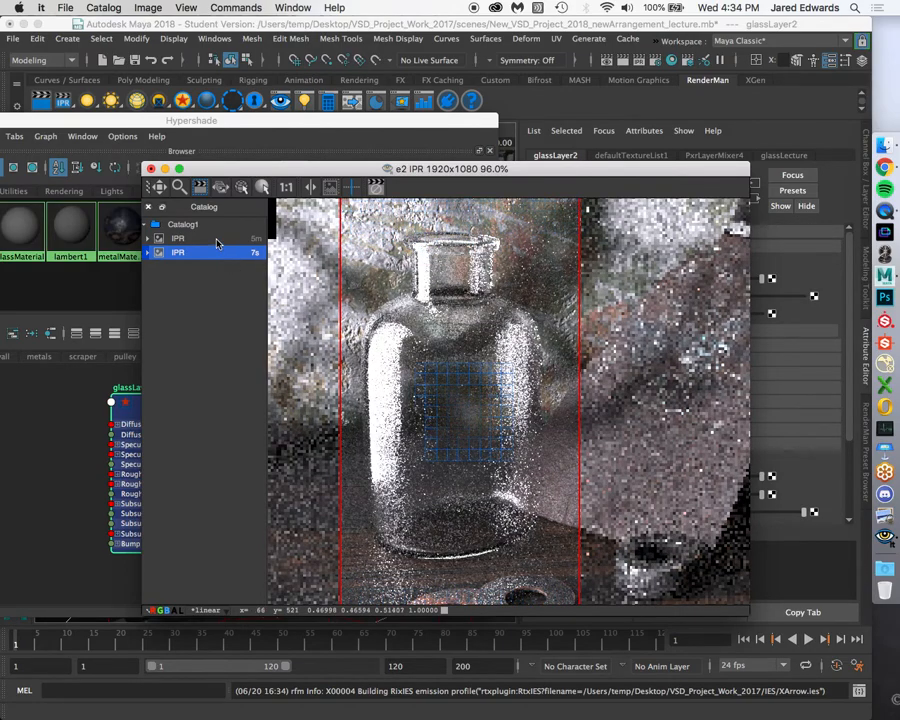
Compare the bottle in the earlier and the new IPR render by switching between the two catalog images
left_click(217, 239)
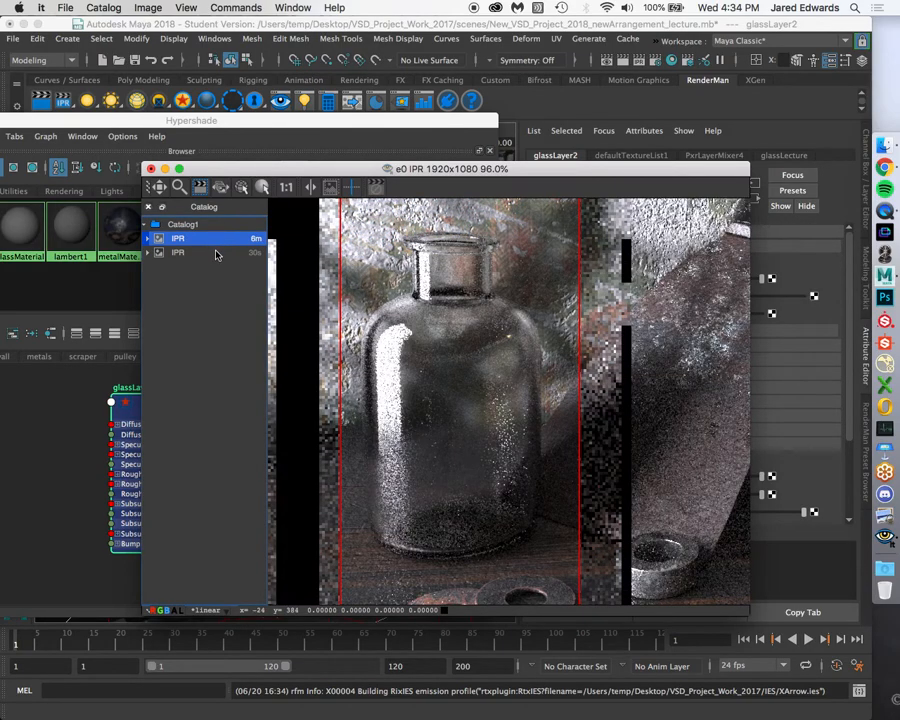
left_click(217, 253)
left_click(216, 240)
left_click(212, 256)
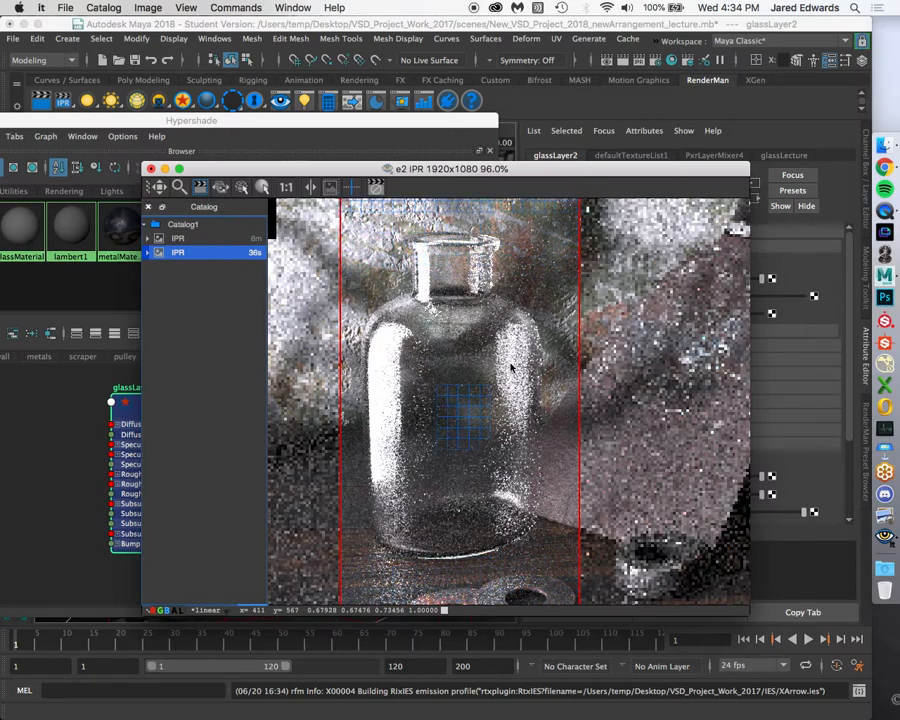
left_click(221, 240)
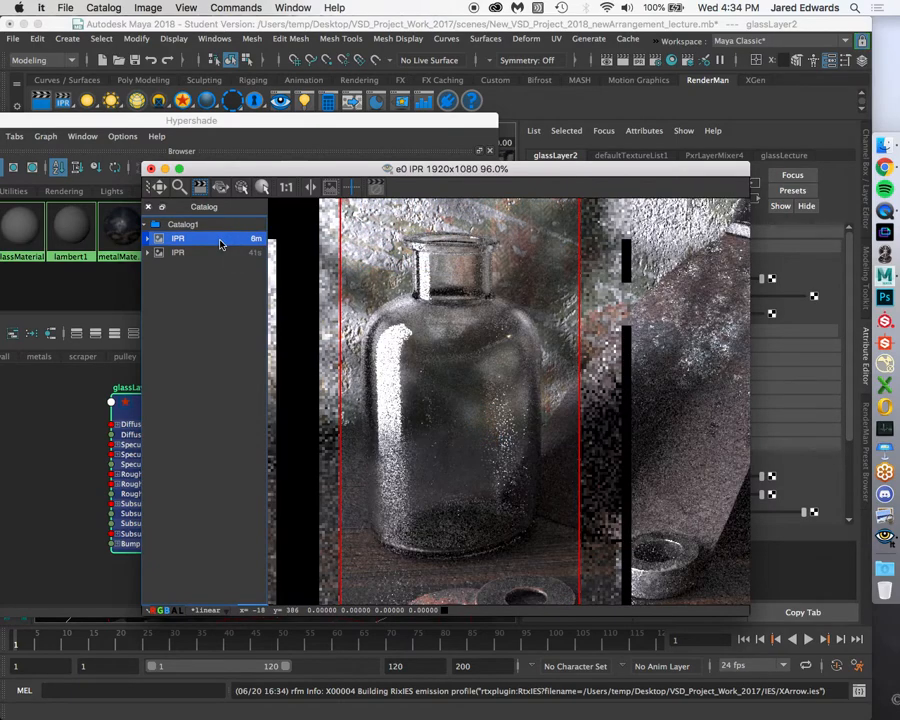
left_click(216, 253)
left_click(216, 241)
left_click(213, 255)
Try glass Reflection Gain values of 0.66 and 0.39 on glassLayer2, and settle on 0.74 while checking the IPR render
left_click_drag(596, 172, 648, 628)
left_click_drag(388, 124, 394, 82)
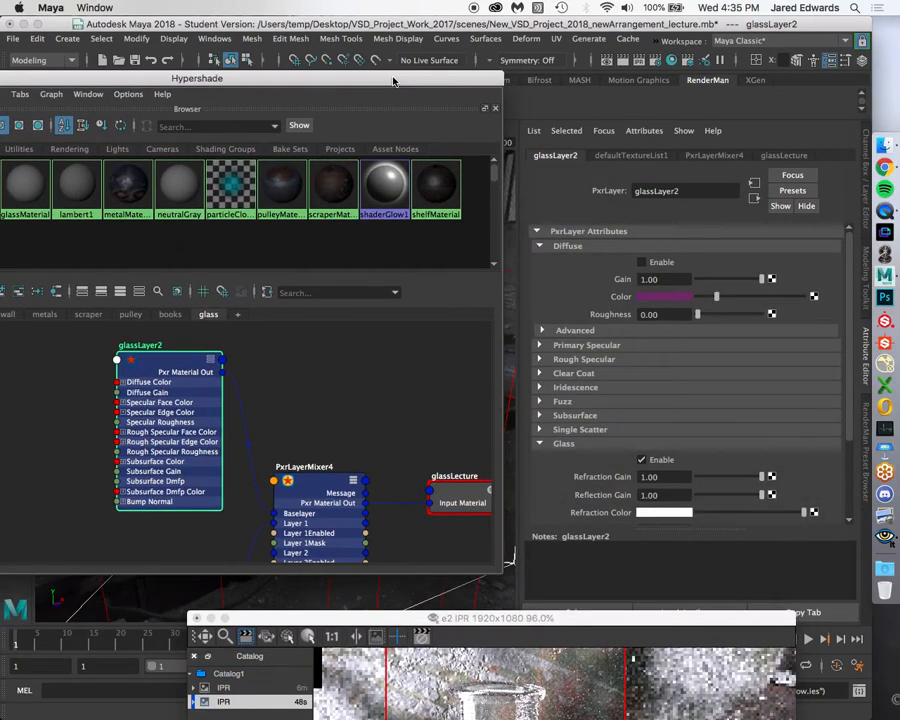
scroll(684, 436, "down", 2)
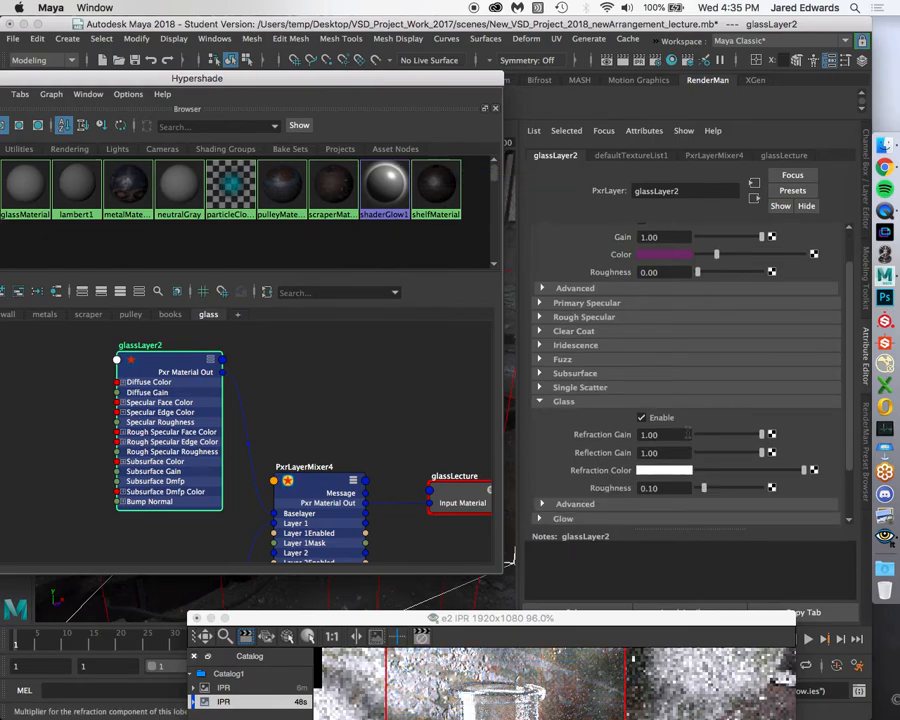
left_click_drag(686, 622, 429, 97)
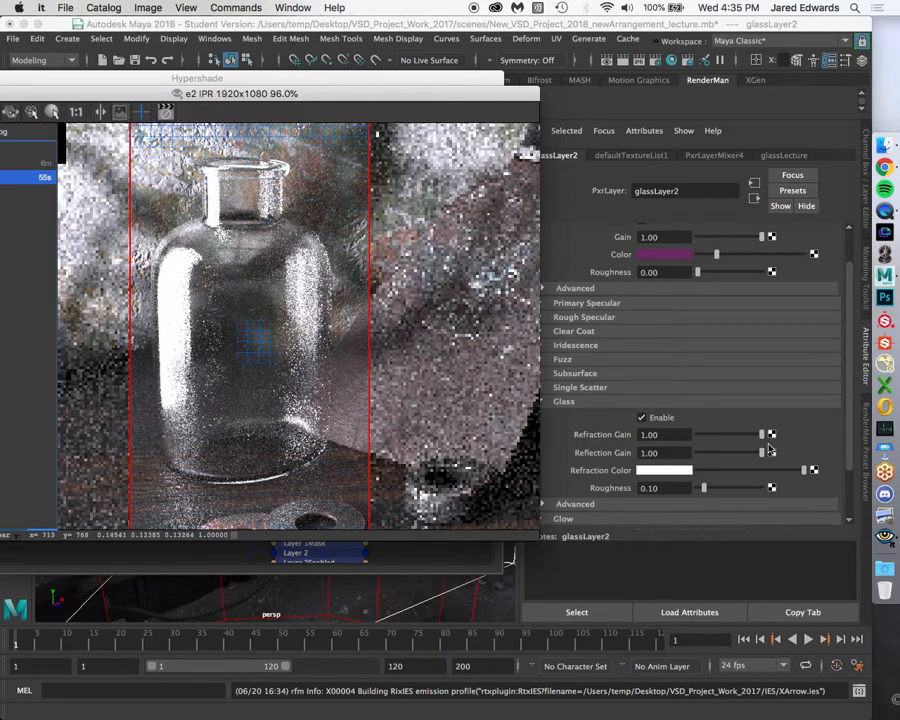
left_click(746, 454)
left_click_drag(741, 456, 739, 456)
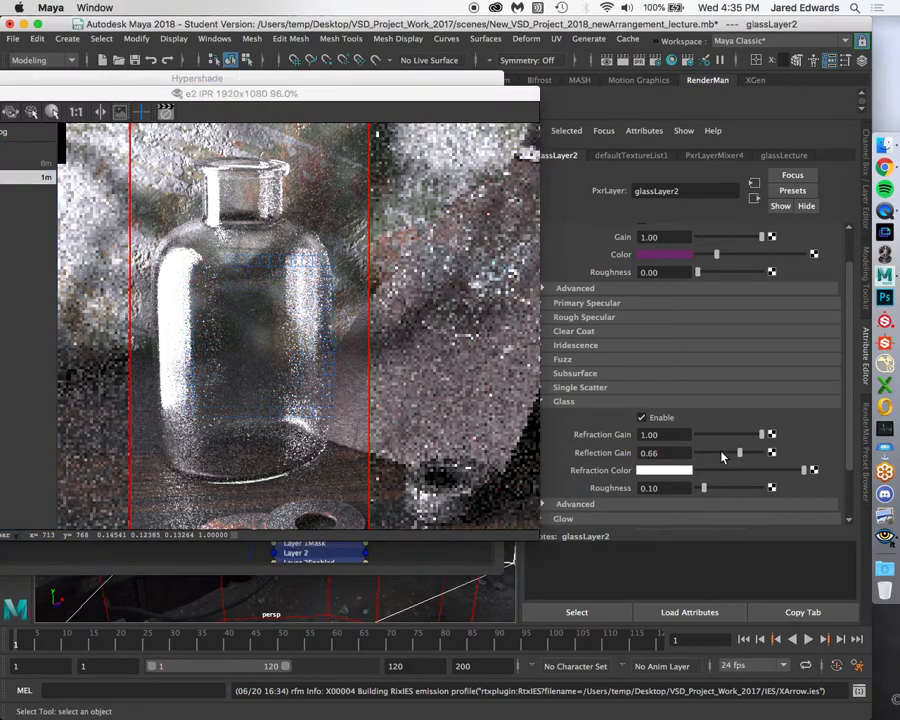
left_click(723, 455)
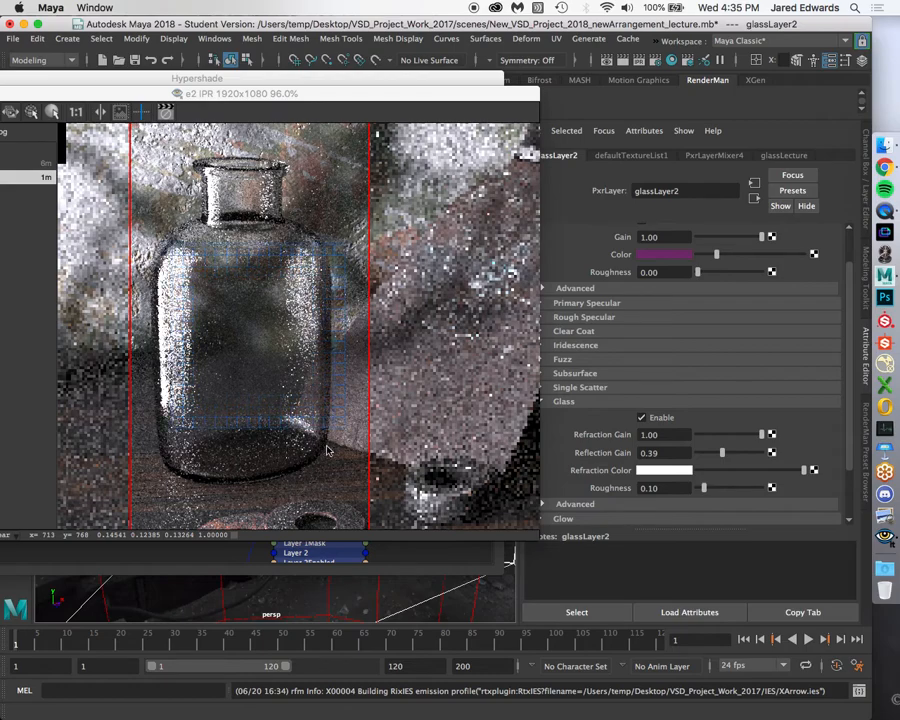
left_click(744, 455)
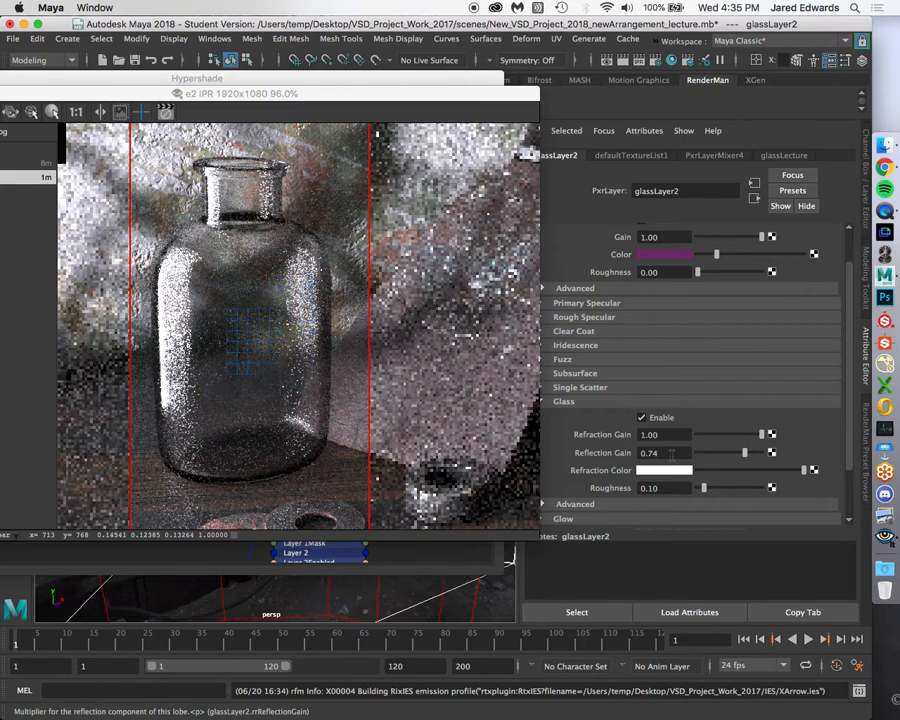
Set glassLayer2's glass Reflection Gain to 0.75
left_click(671, 455)
type("0.75")
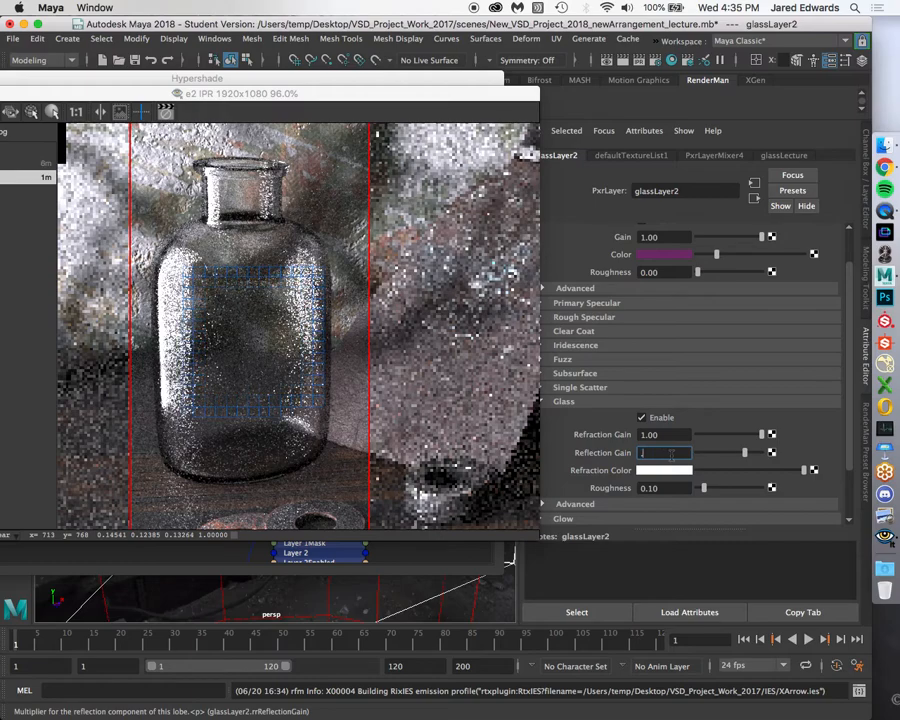
key("Return")
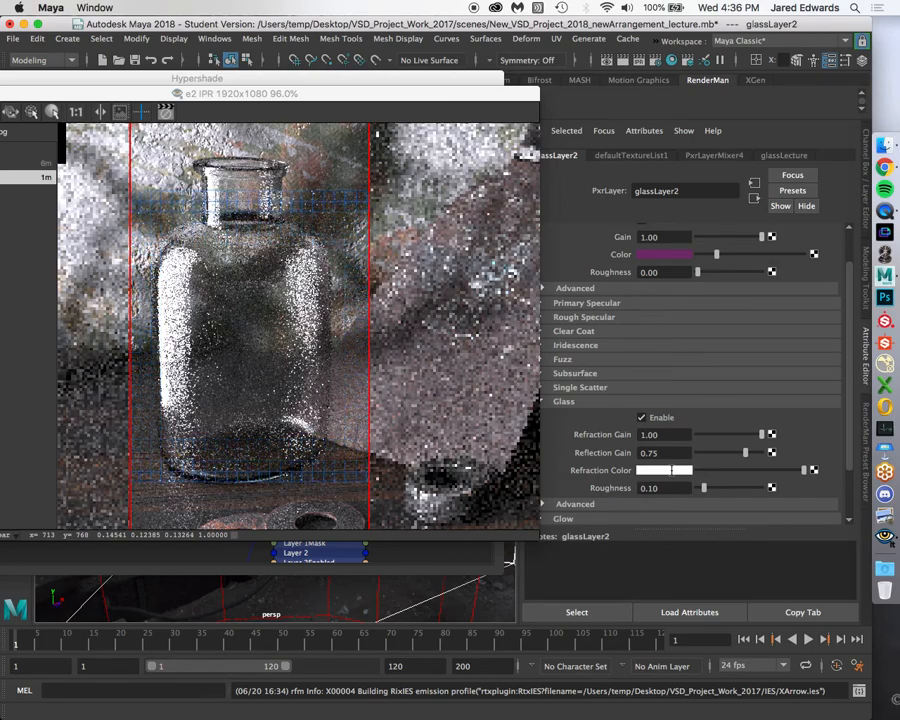
Apply the dark green swatch from the color history as glassLayer2's glass Refraction Color
left_click(672, 470)
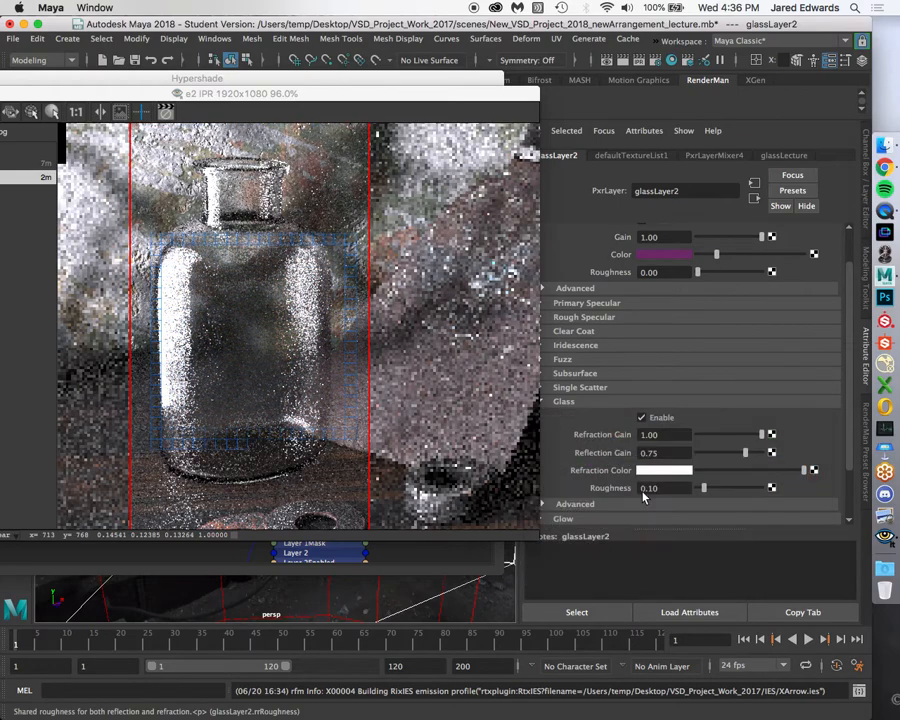
left_click(663, 471)
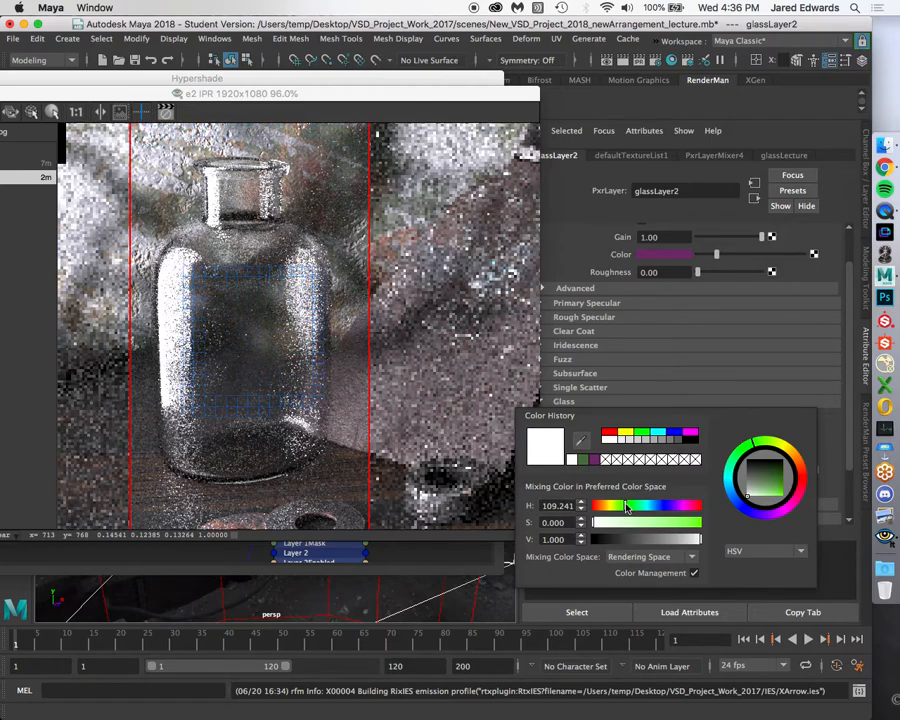
left_click_drag(625, 507, 626, 507)
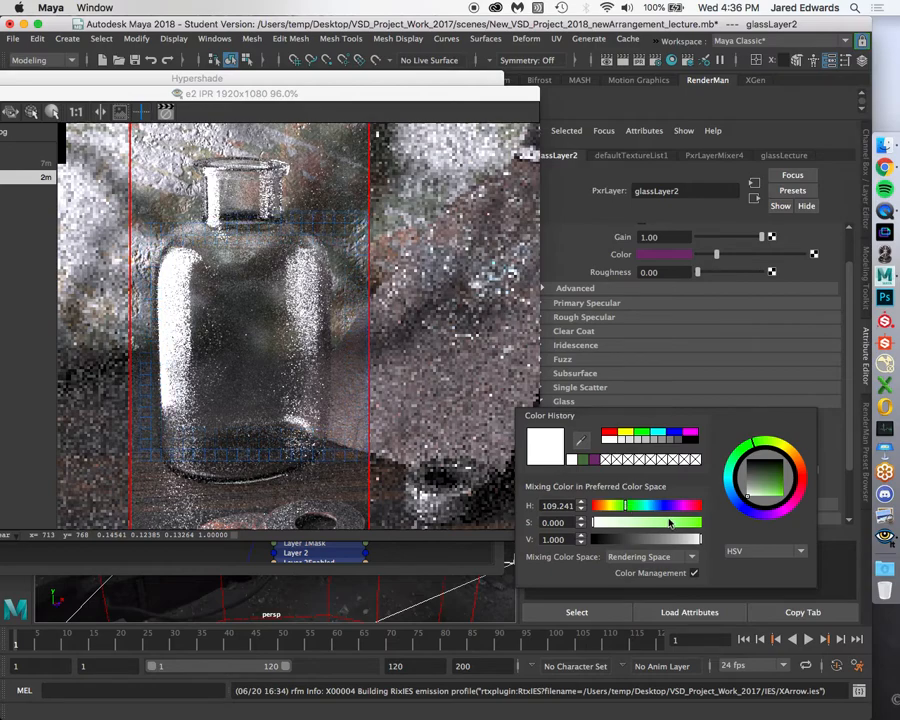
left_click(585, 460)
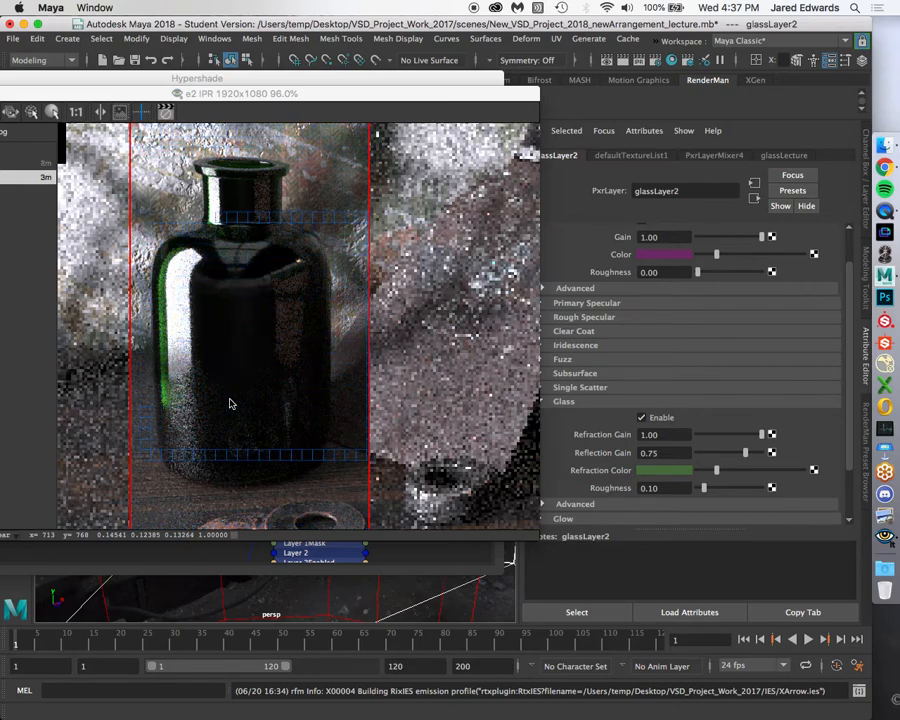
Lighten the glass Refraction Color to saturation 0.372 and value 0.579, and check the green bottle in the IPR render
left_click(674, 471)
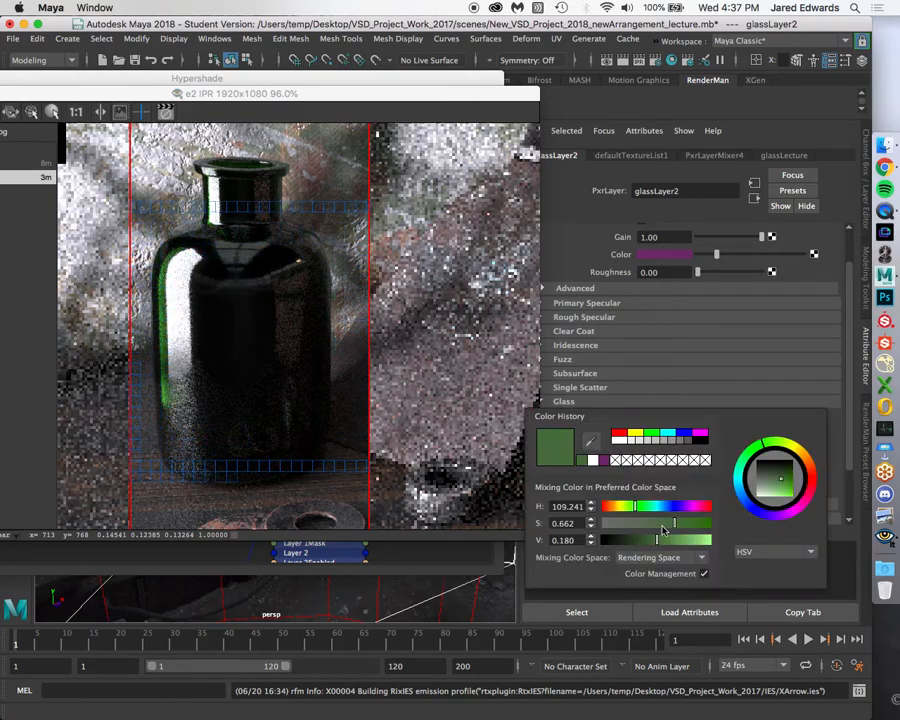
left_click_drag(657, 540, 694, 541)
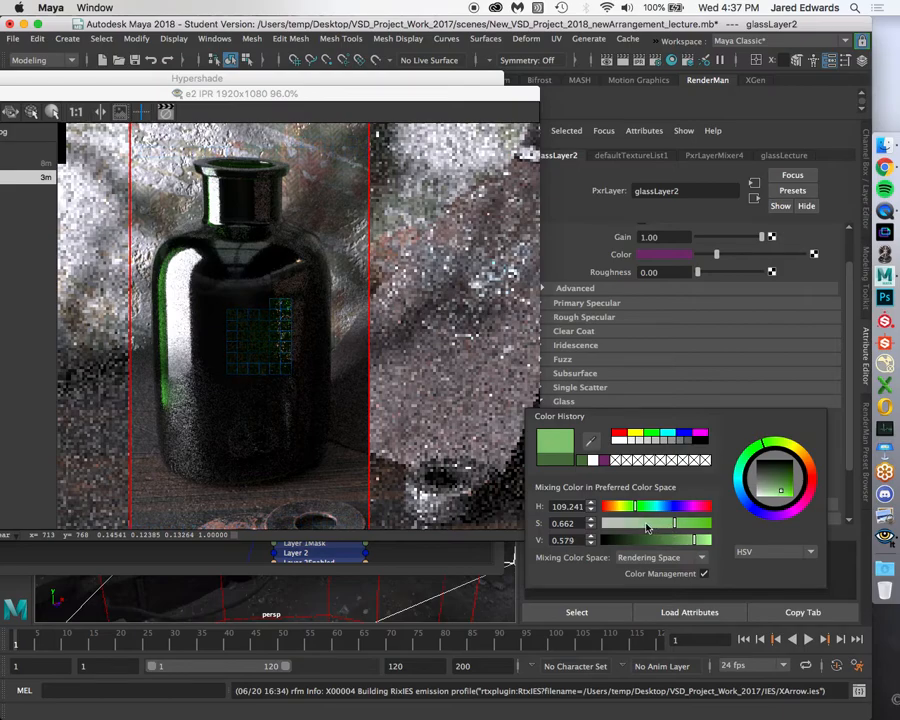
left_click(643, 526)
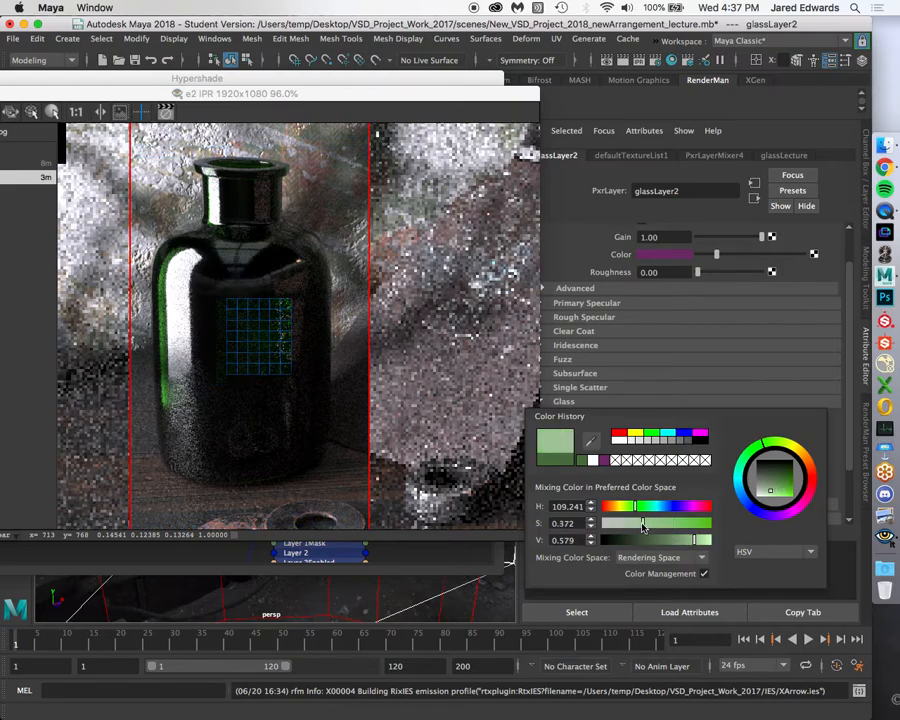
left_click(452, 99)
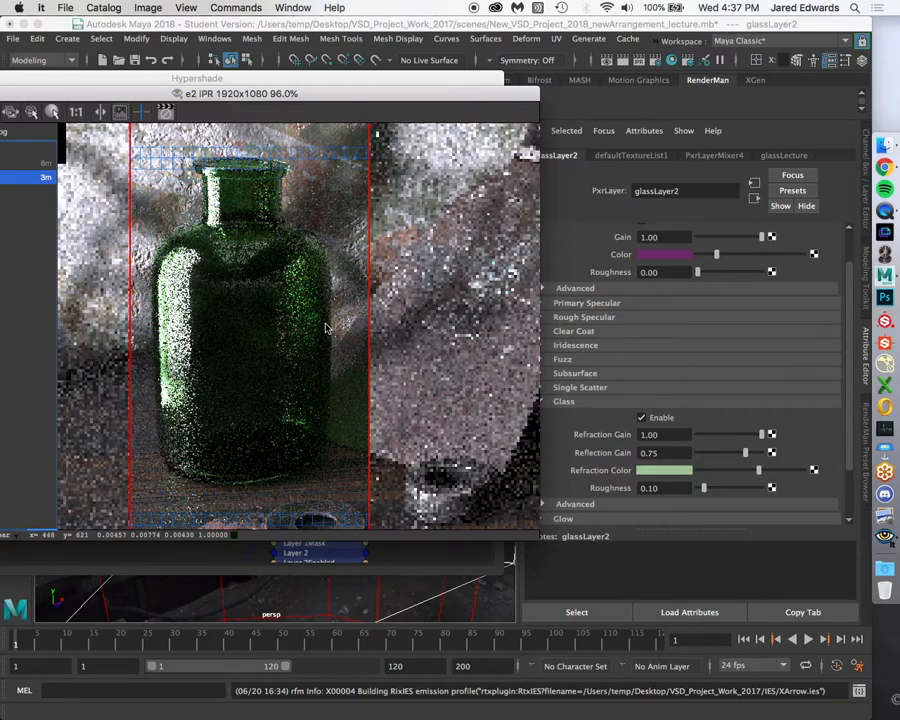
scroll(338, 332, "down", 1)
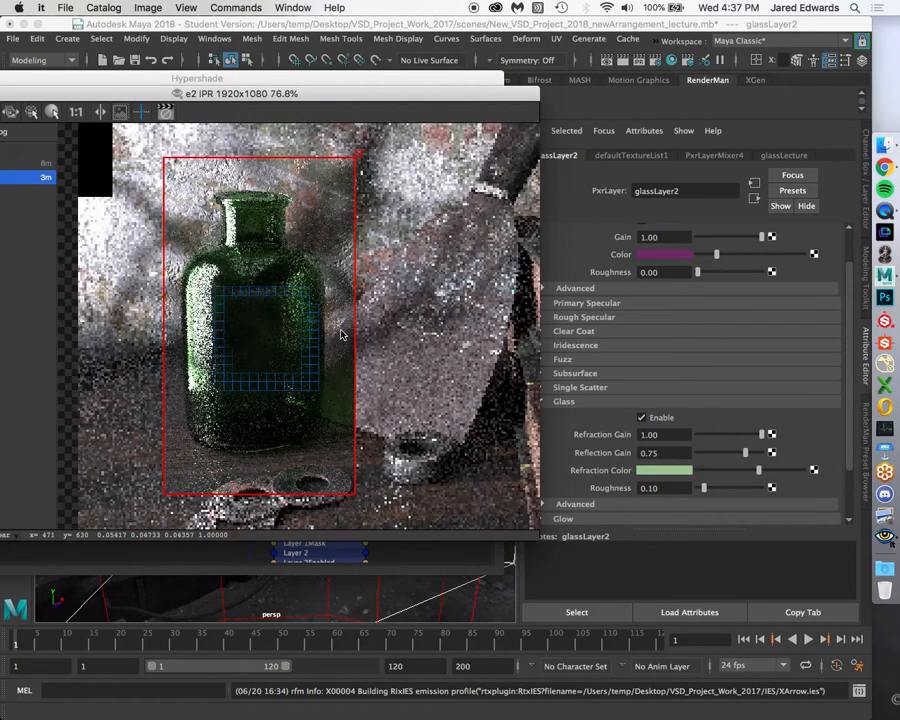
scroll(499, 343, "down", 2)
middle_click_drag(499, 343, 540, 350)
scroll(410, 350, "up", 3)
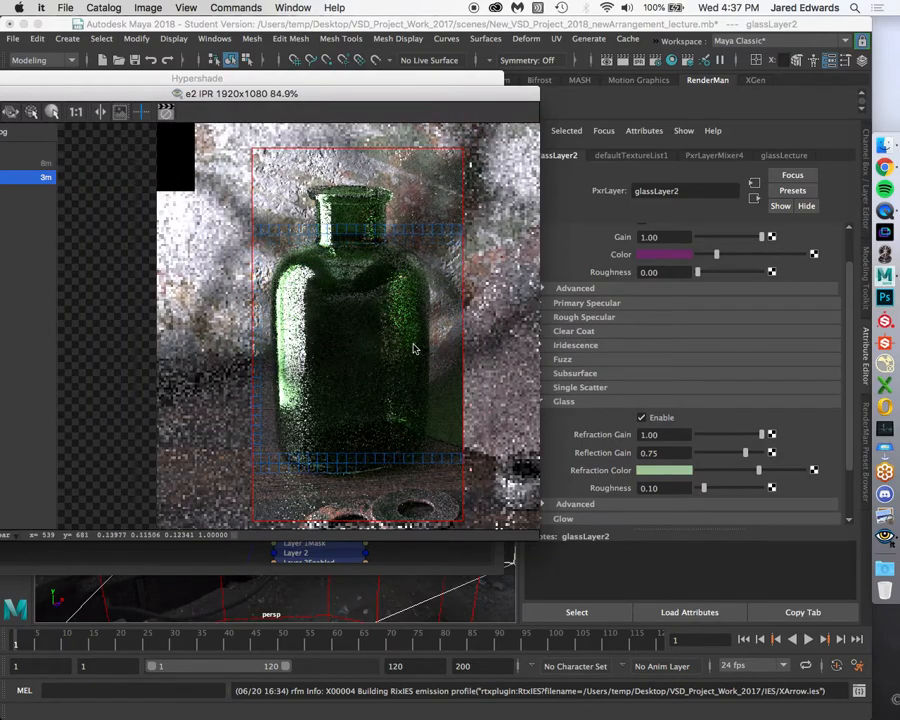
middle_click_drag(415, 348, 308, 343)
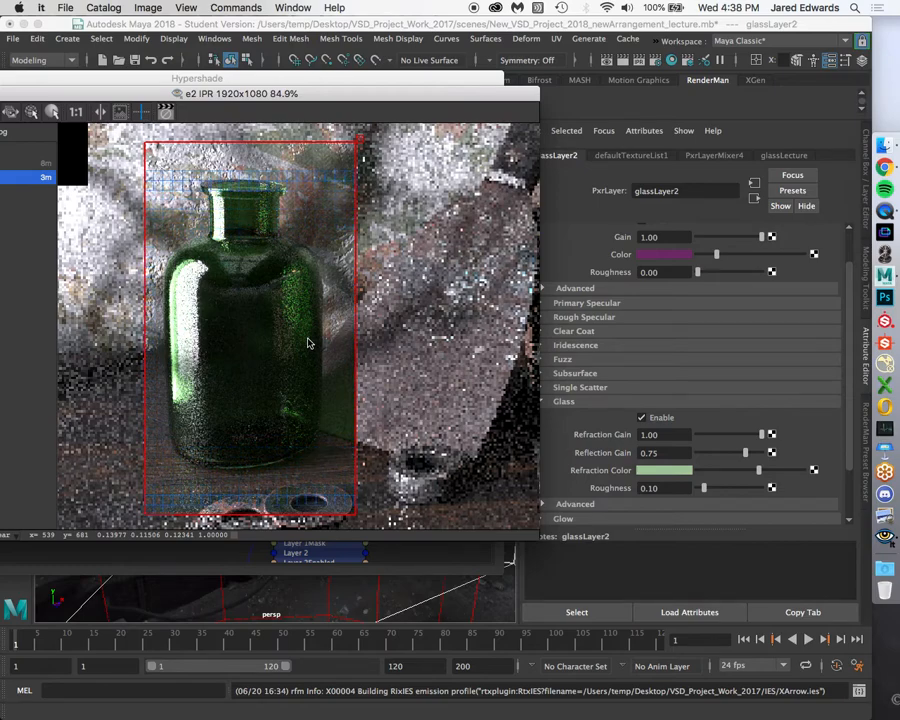
Move the IPR render window out of the way and make empty space beside glassLayer2 in the Hypershade's glass graph
left_click_drag(393, 97, 606, 118)
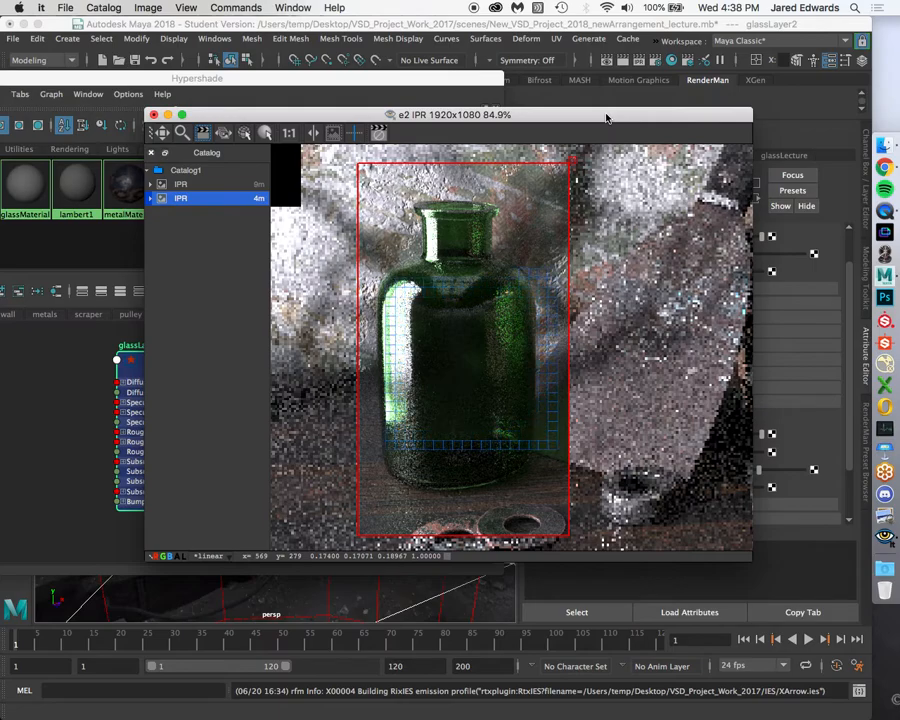
left_click_drag(594, 118, 653, 648)
left_click_drag(358, 83, 504, 74)
scroll(307, 388, "down", 5)
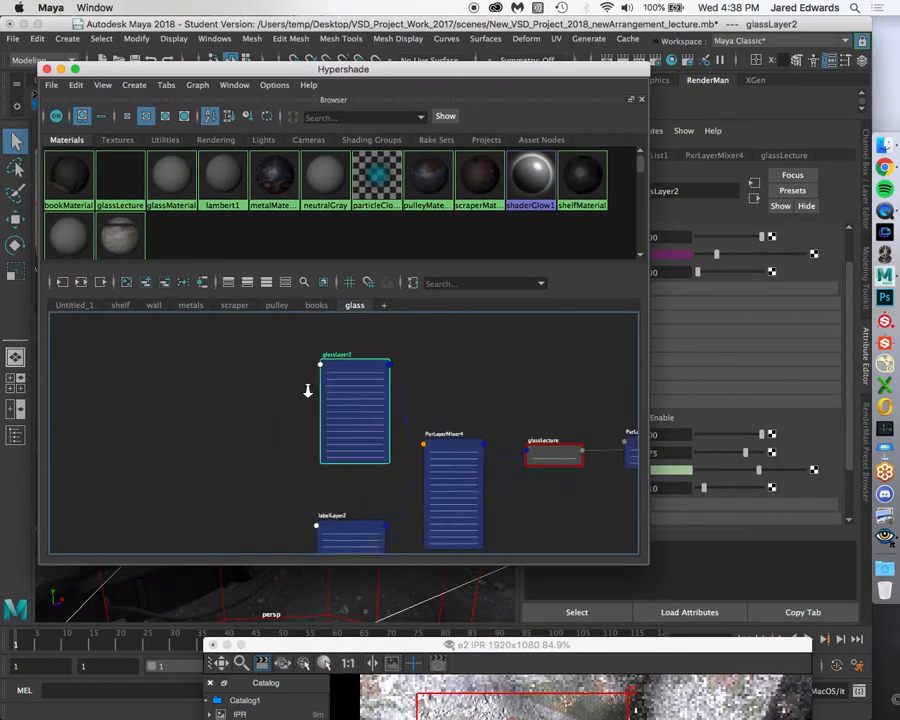
left_click_drag(432, 358, 424, 328)
middle_click_drag(301, 366, 290, 428, "alt")
scroll(320, 447, "up", 3)
left_click(319, 445)
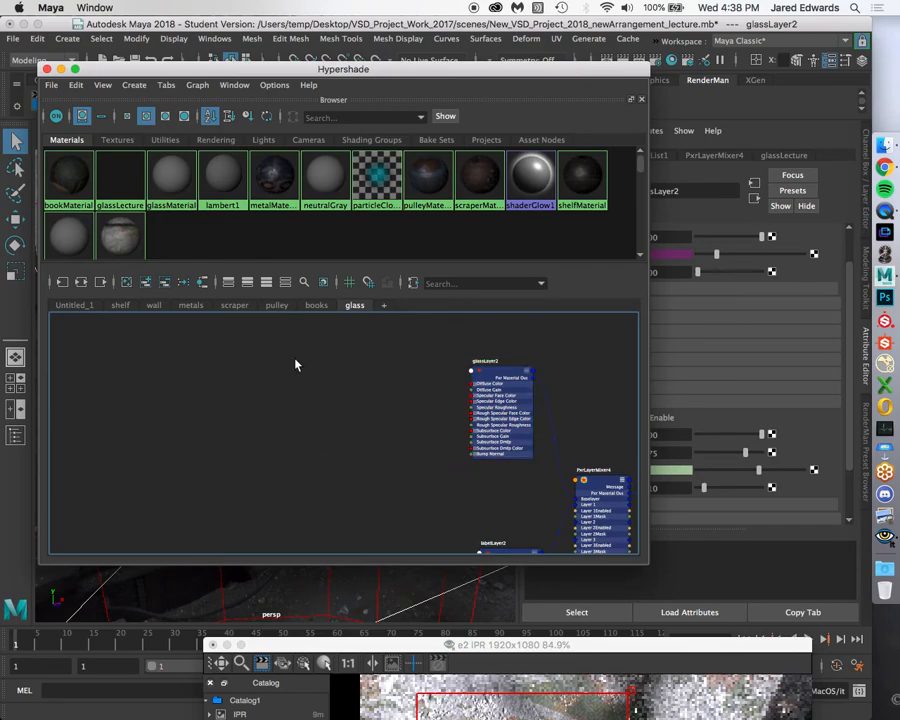
Save the scene, accepting the student version notice
left_click(122, 33)
left_click(134, 58)
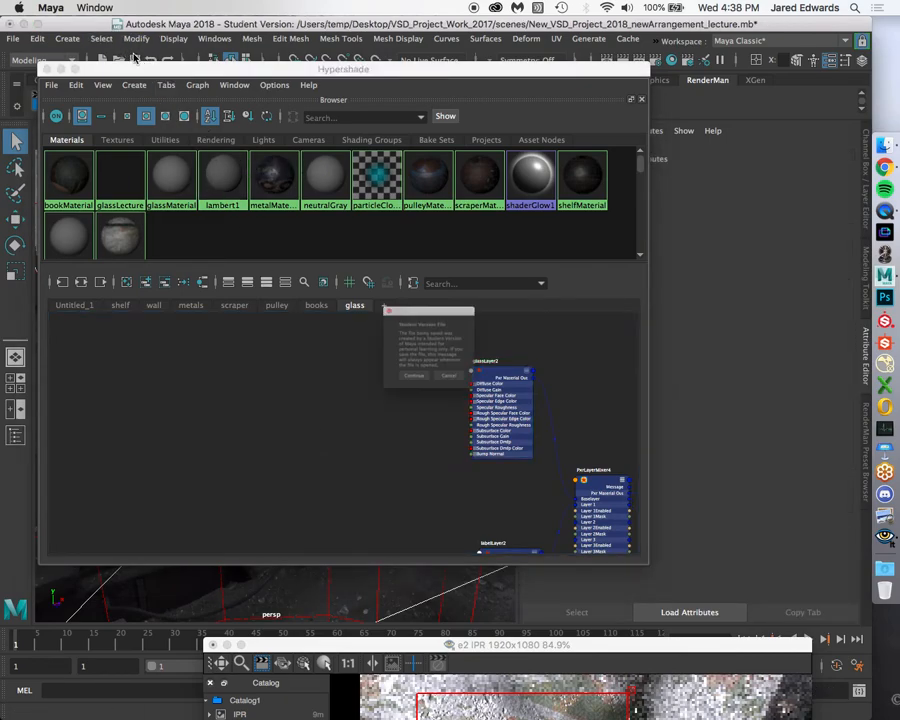
left_click(406, 398)
Create a file texture node with its 2D placement node in the glass graph and position both beside glassLayer2
middle_click_drag(374, 448, 354, 442, "alt")
right_click_drag(354, 443, 367, 452, "alt")
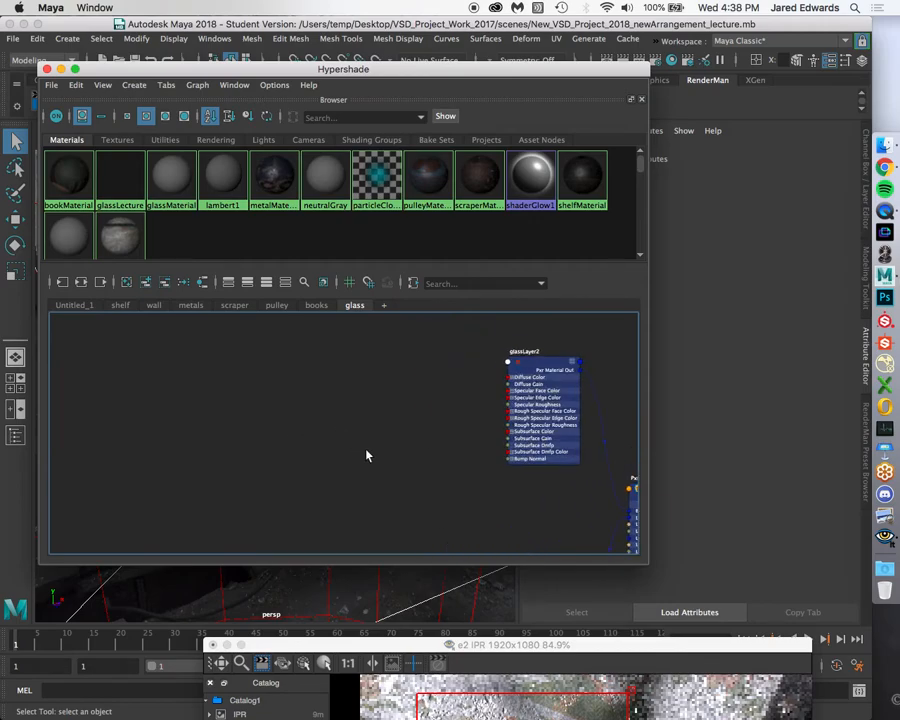
key("Tab")
type("file")
key("Down")
key("Down")
key("Return")
left_click_drag(462, 468, 358, 393)
left_click(367, 438)
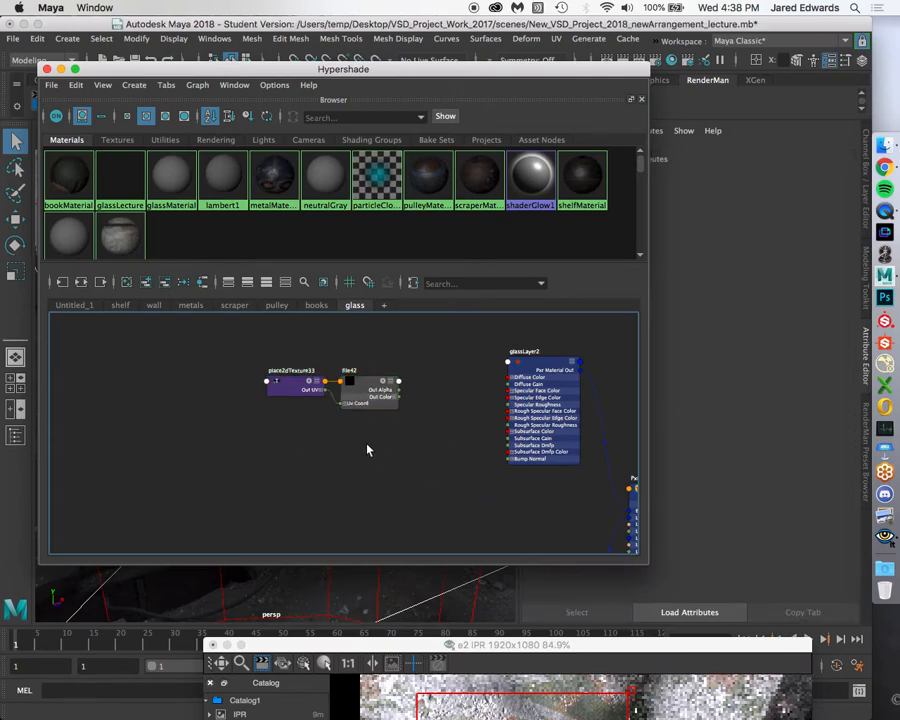
Load glassMaterial_diffuse.png from the VSD_Lecture_Project sourceimages/Glass folder into the new file texture node
left_click_drag(330, 69, 261, 54)
left_click(284, 390)
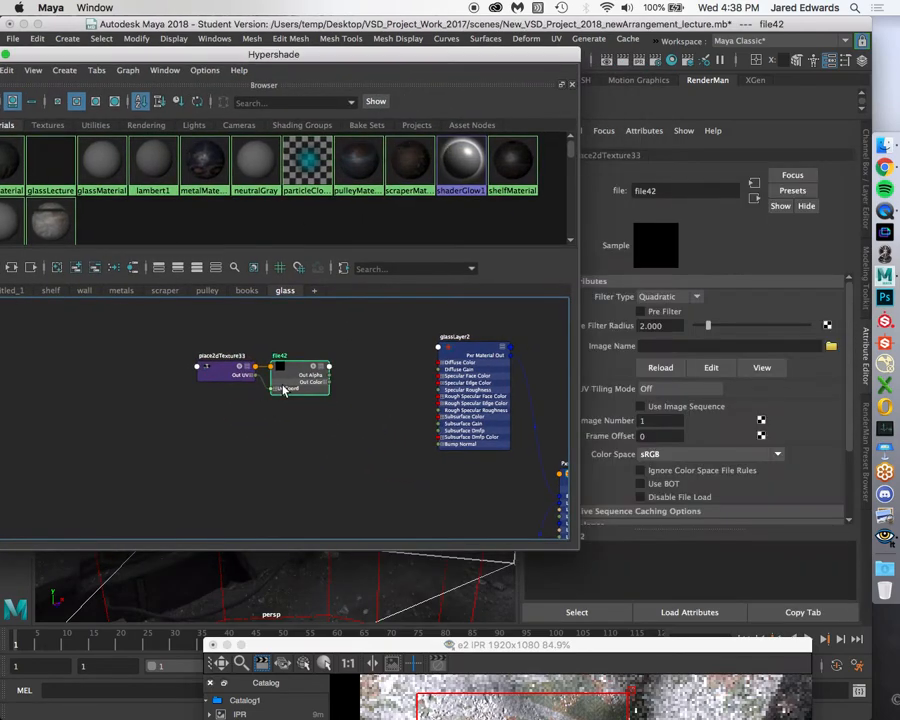
scroll(284, 390, "up", 2)
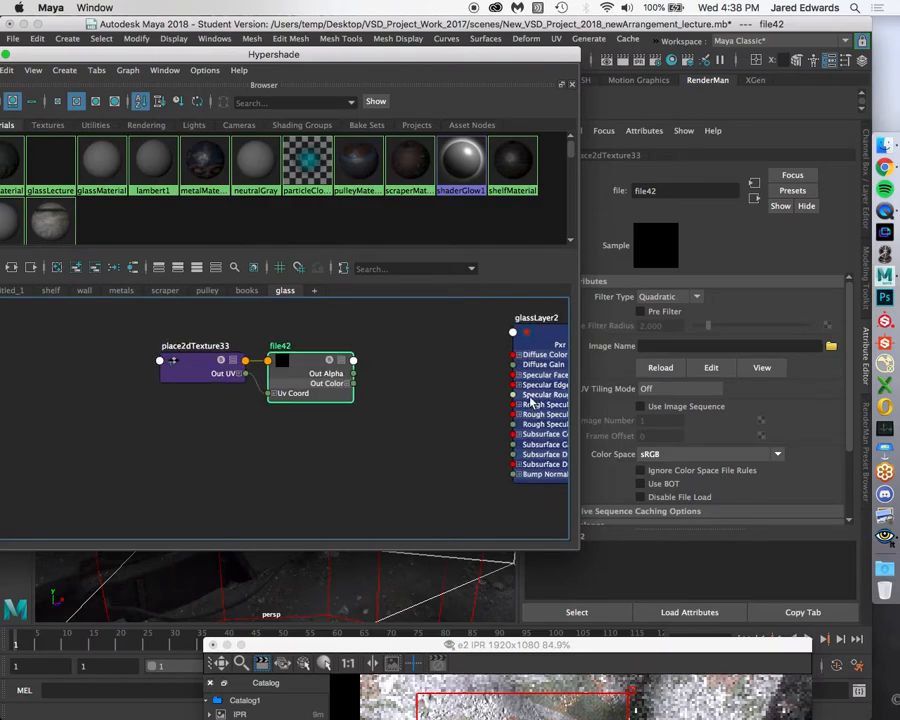
left_click(831, 345)
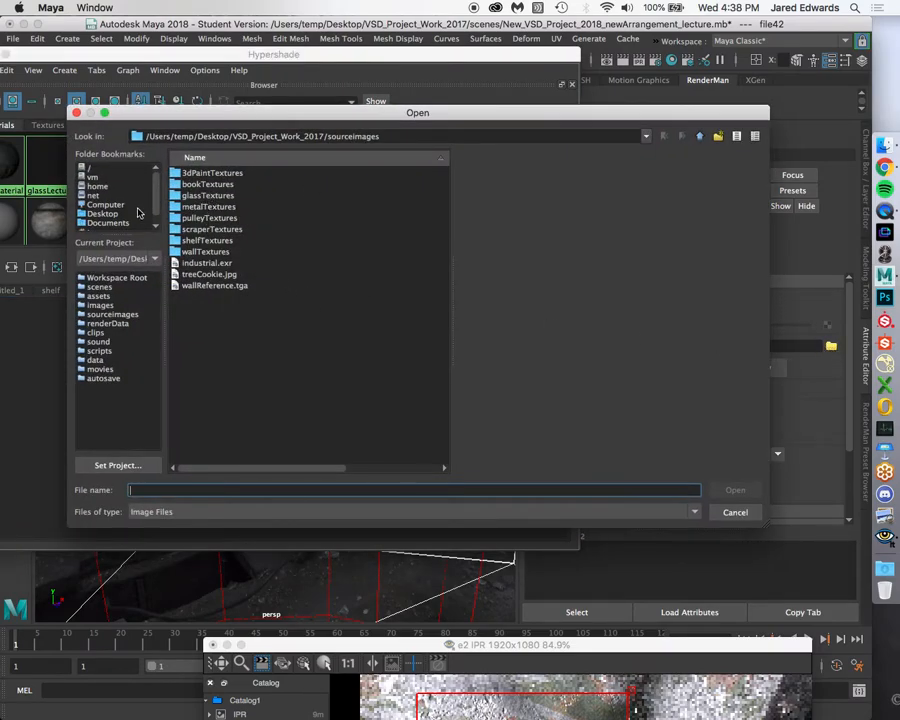
left_click(102, 213)
double_click(213, 197)
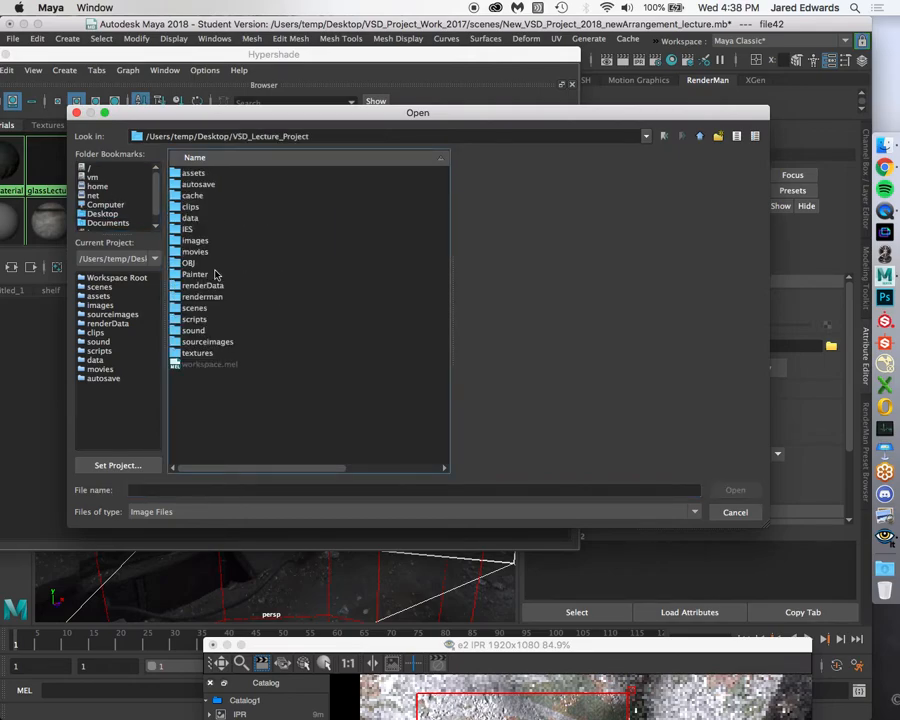
left_click(214, 342)
double_click(214, 342)
double_click(195, 195)
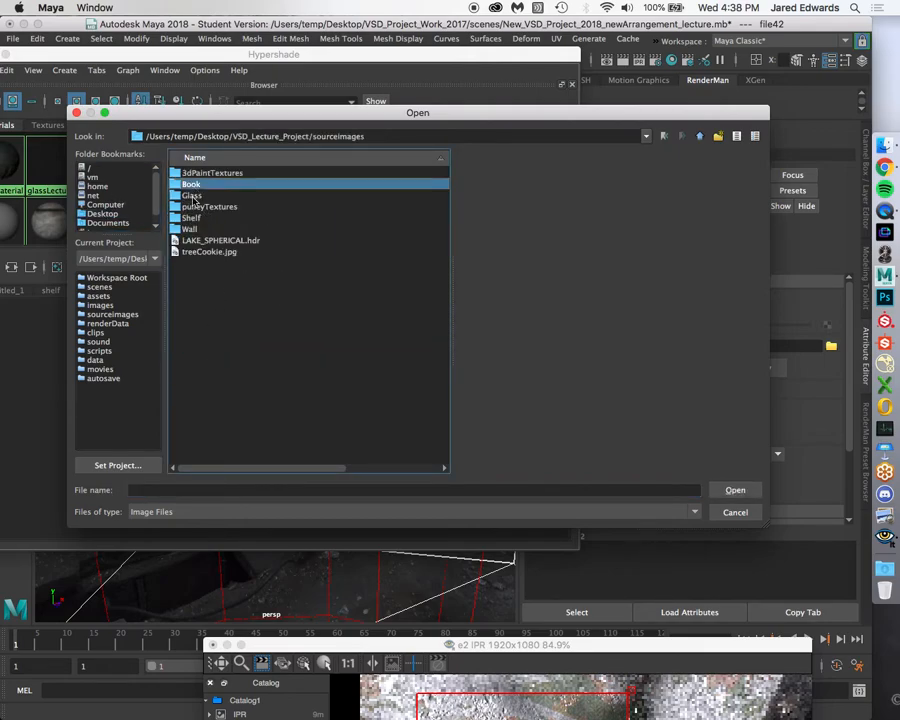
left_click(225, 185)
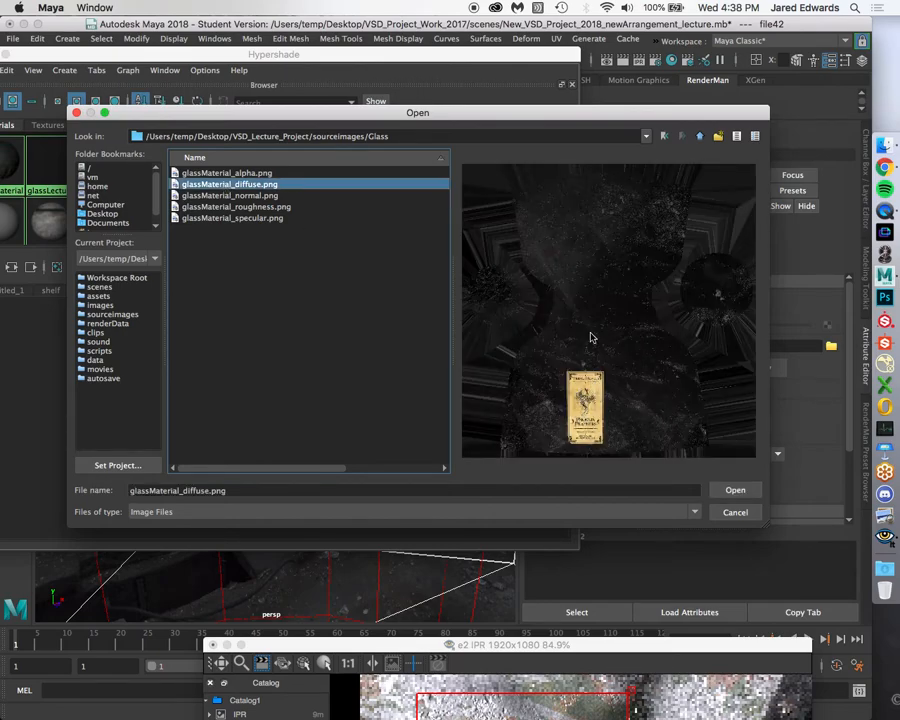
left_click(733, 490)
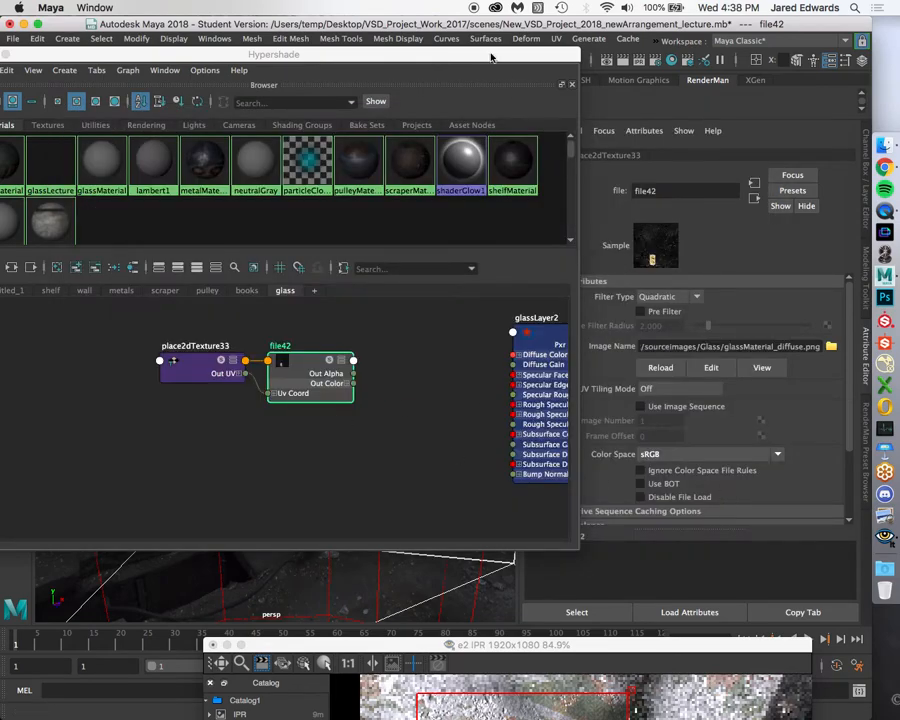
Add RenderMan texture controls to the diffuse file texture and enable Linearize sRGB
left_click_drag(490, 61, 440, 64)
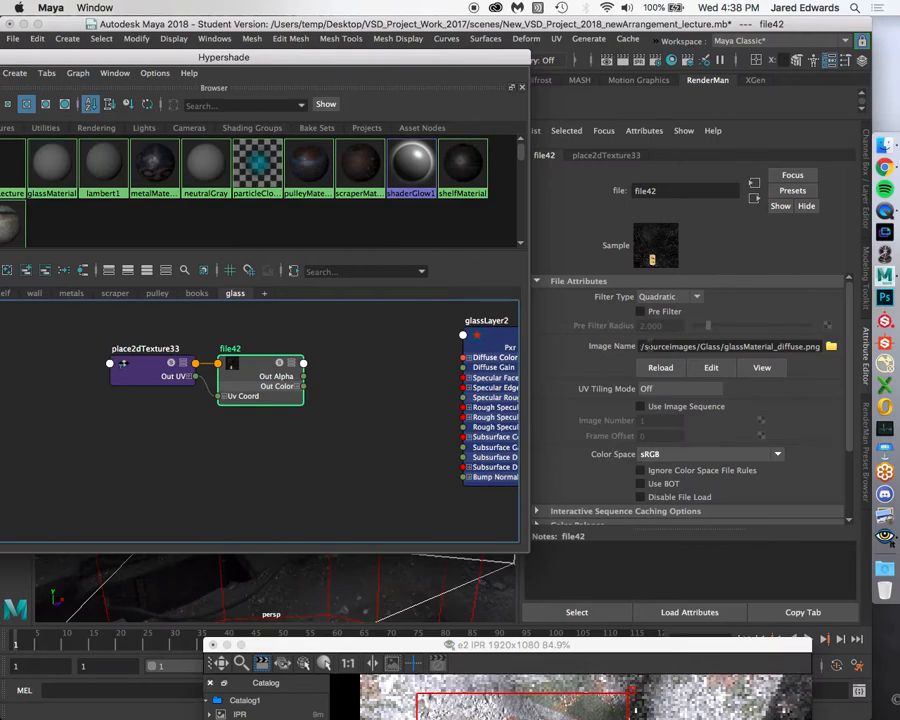
left_click(644, 130)
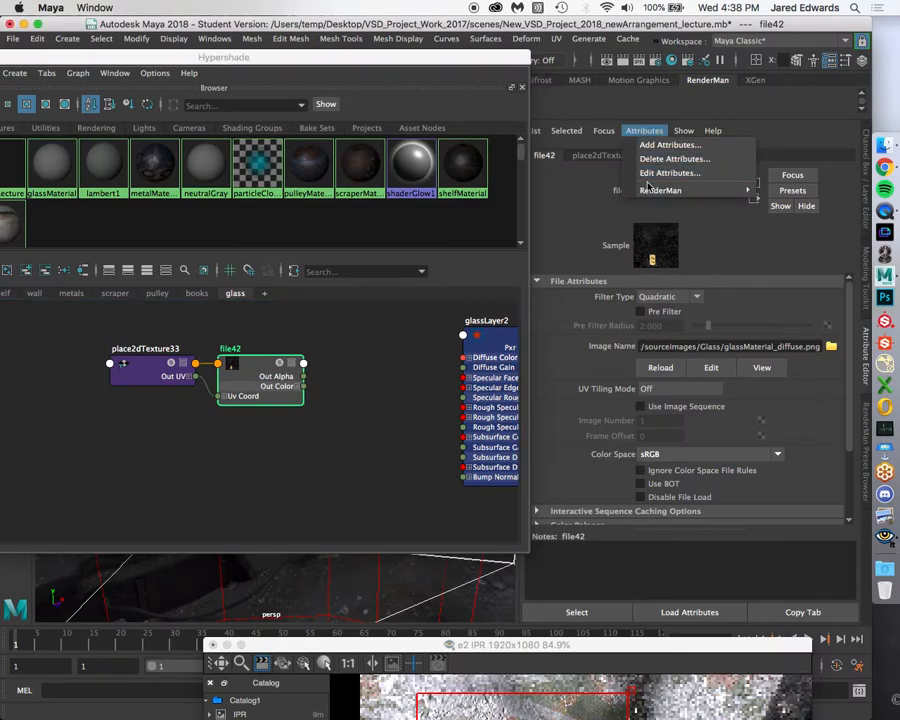
mouse_move(661, 191)
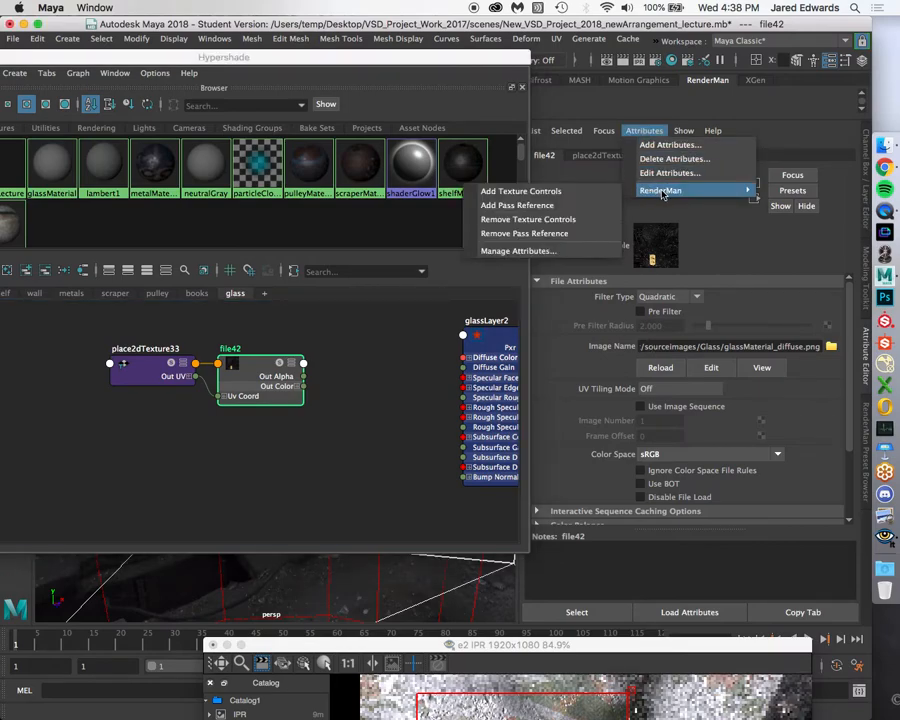
left_click(573, 191)
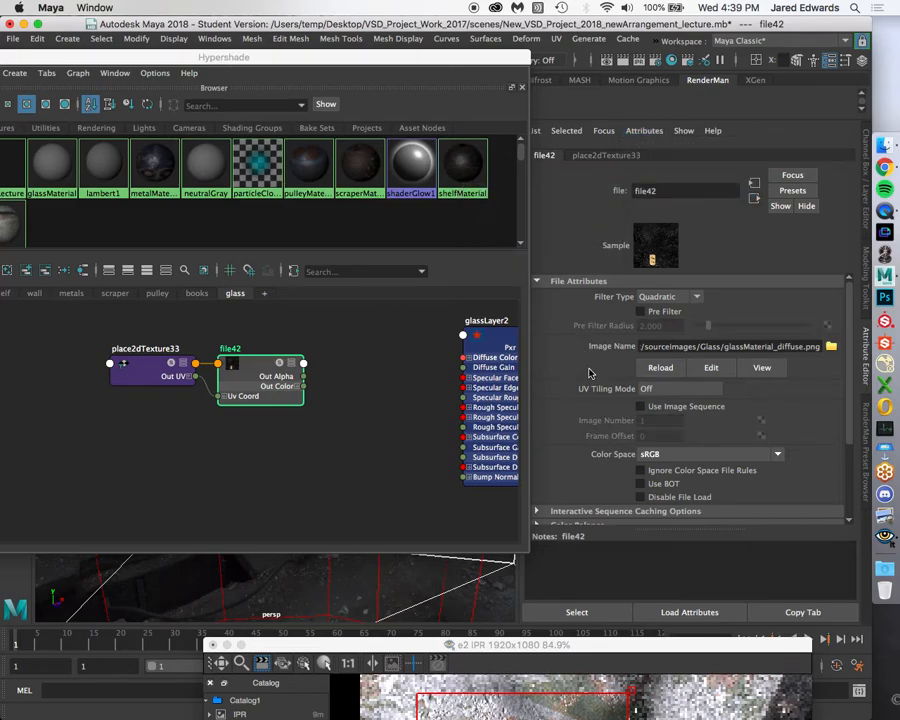
scroll(590, 373, "down", 3)
left_click(619, 518)
scroll(640, 480, "down", 3)
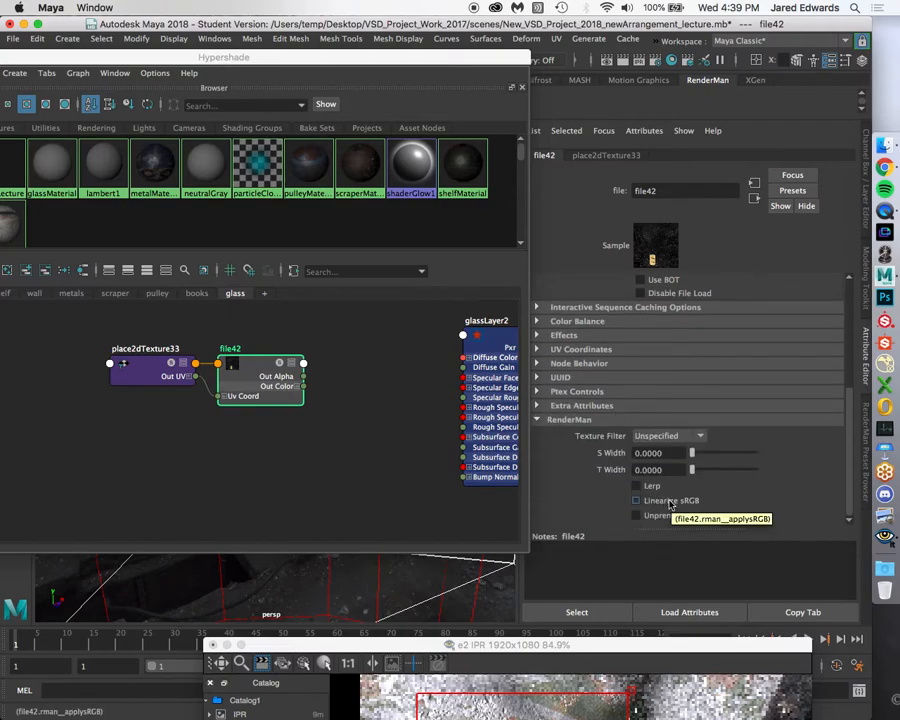
left_click(670, 504)
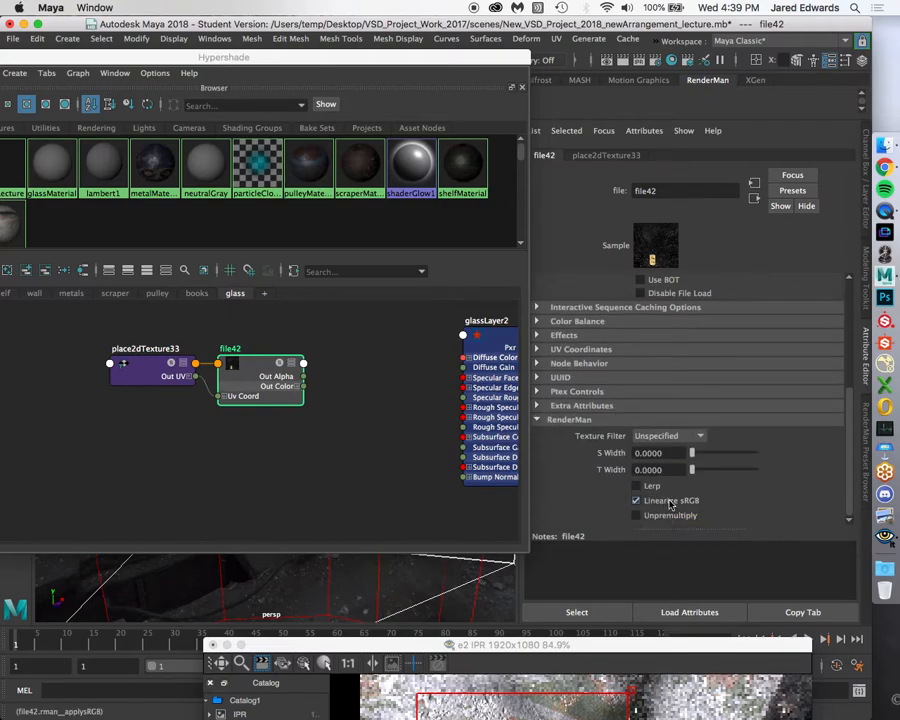
left_click(644, 131)
mouse_move(695, 190)
left_click(813, 124)
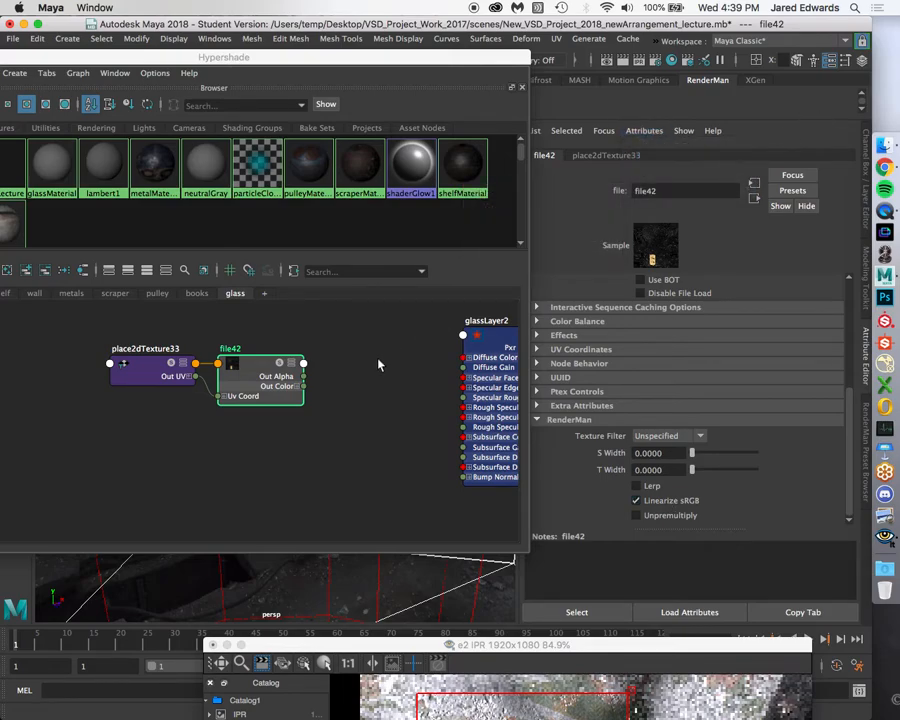
Bring the whole Hypershade window into view with the diffuse file texture node deselected in the glass graph
scroll(270, 392, "up", 1)
left_click(236, 430)
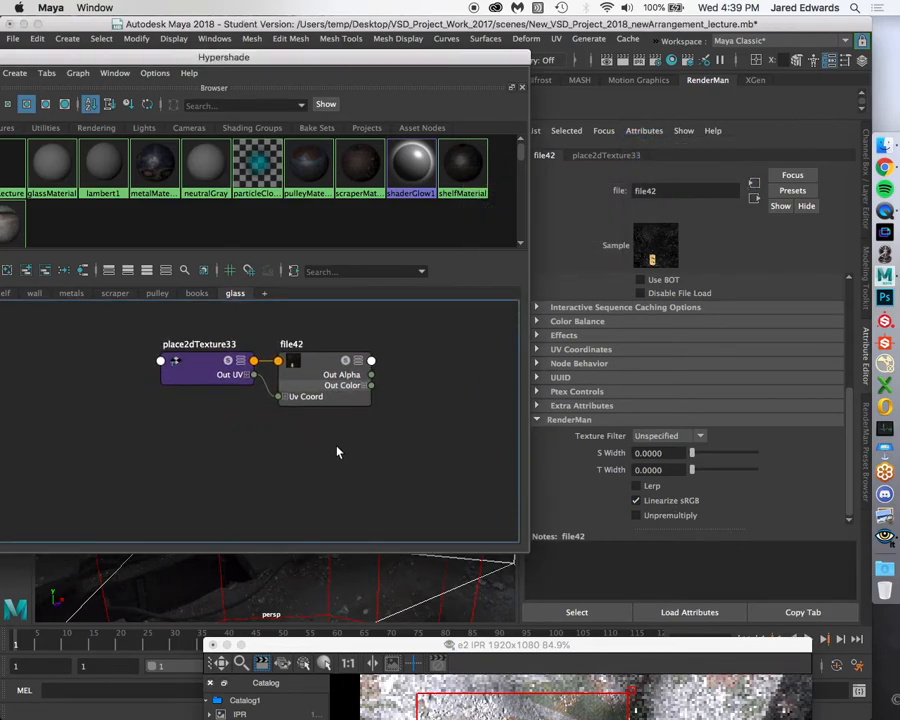
left_click_drag(333, 65, 487, 77)
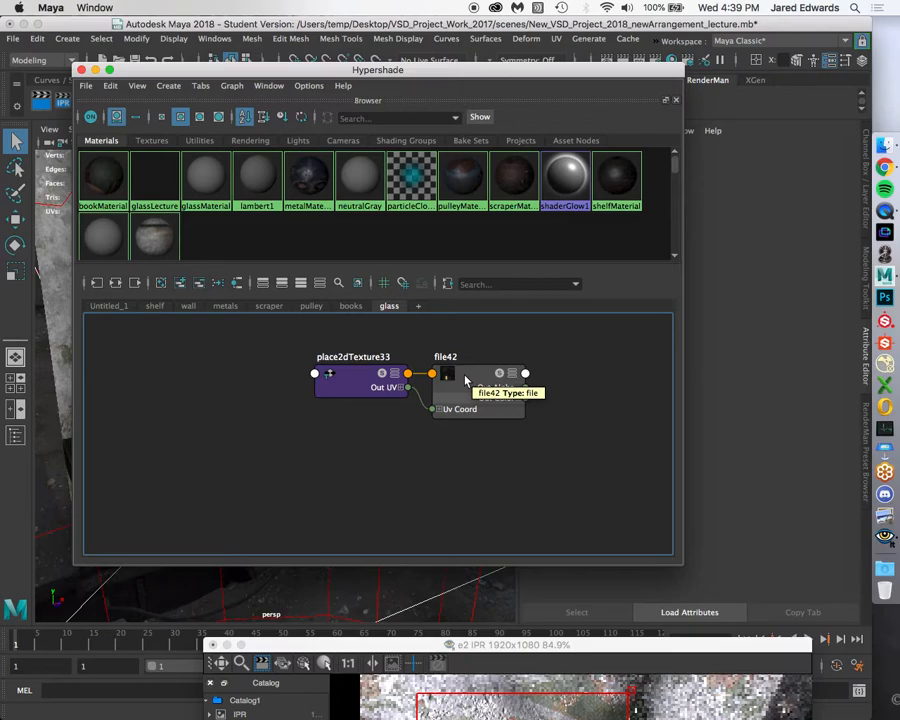
Examine the glass layer network and the diffuse file texture's placement and output connections
scroll(442, 442, "down", 6)
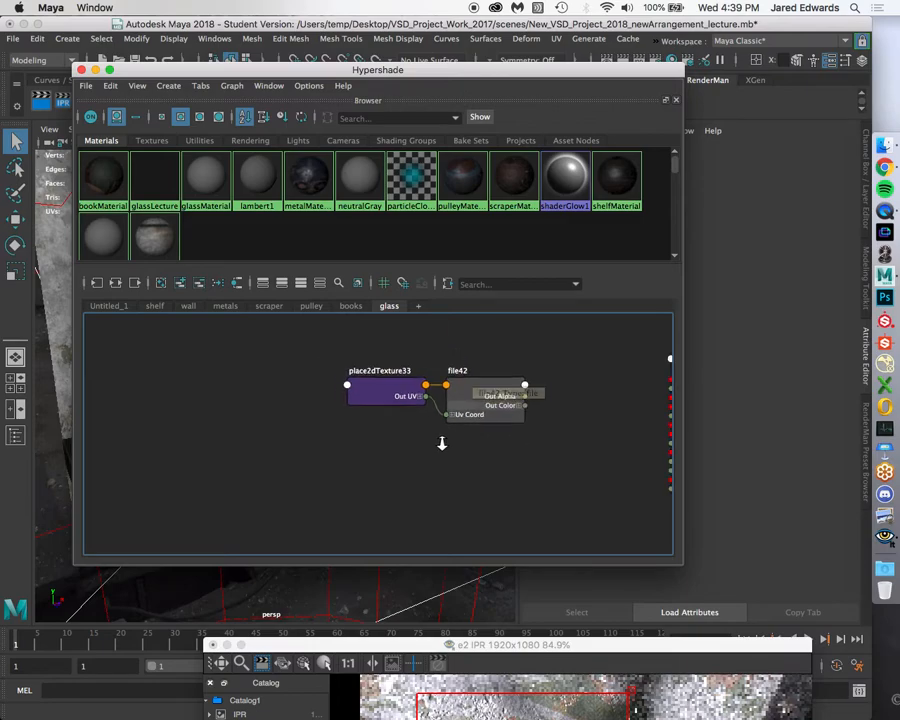
middle_click_drag(327, 443, 297, 424)
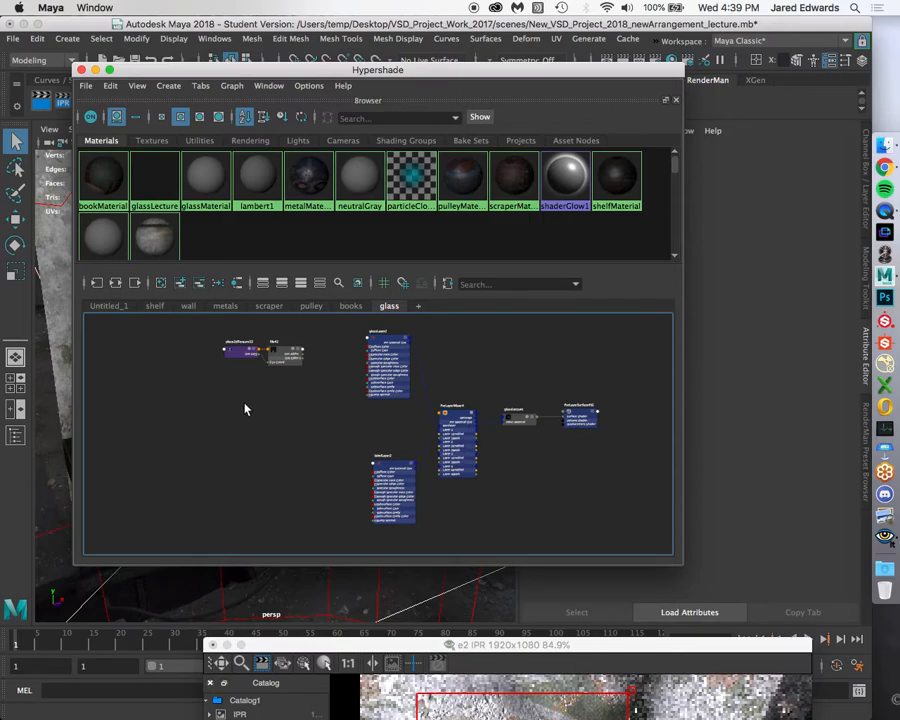
left_click_drag(178, 327, 591, 544)
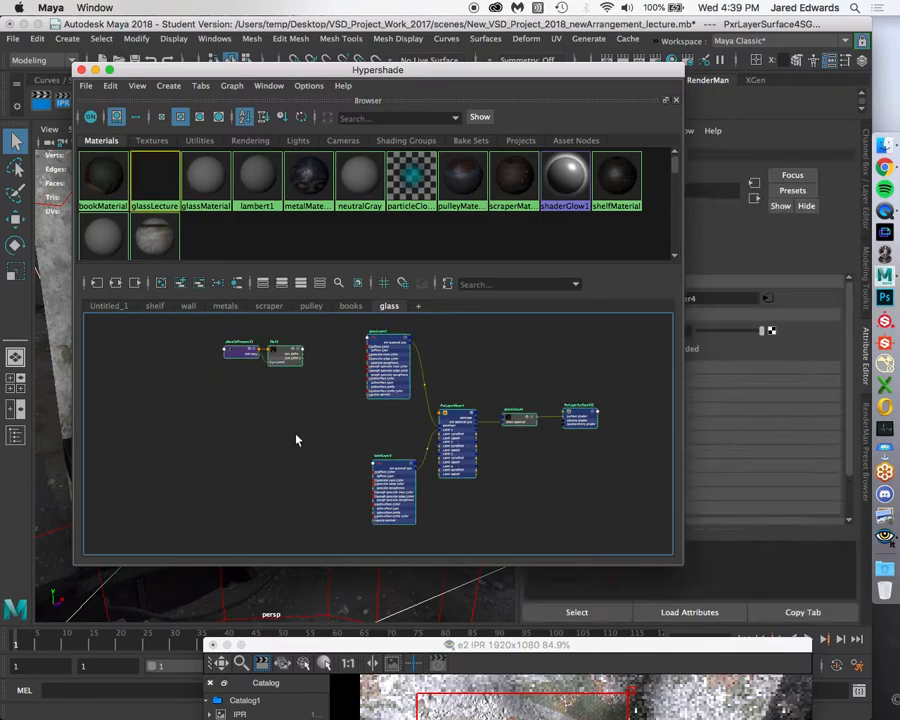
middle_click_drag(227, 399, 327, 459, "alt")
right_click_drag(327, 460, 502, 528, "alt")
middle_click_drag(502, 528, 489, 532, "alt")
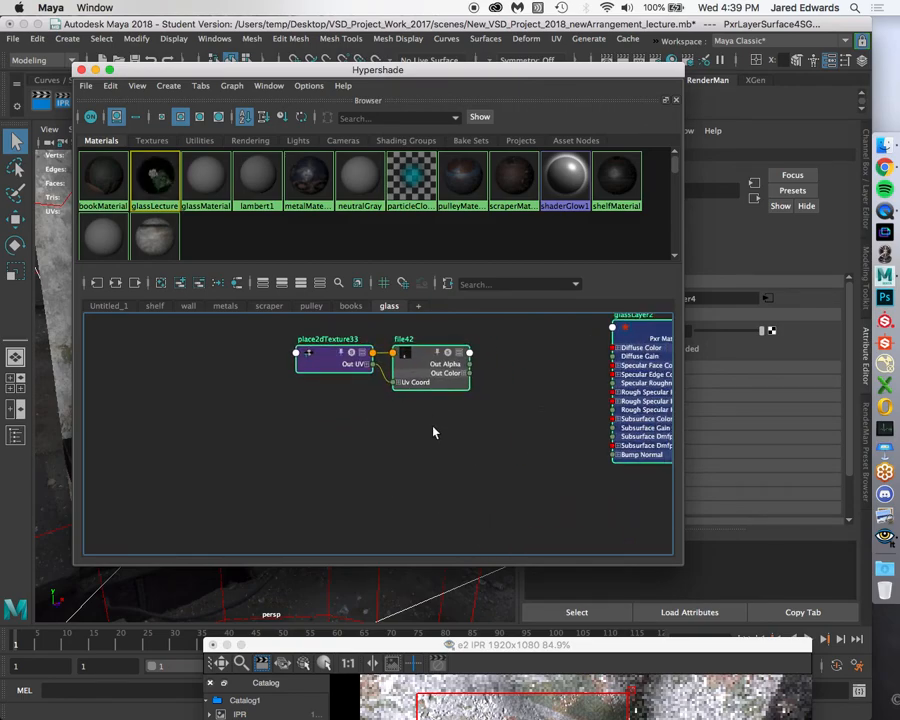
right_click_drag(426, 364, 685, 563, "alt")
middle_click_drag(478, 373, 482, 382, "alt")
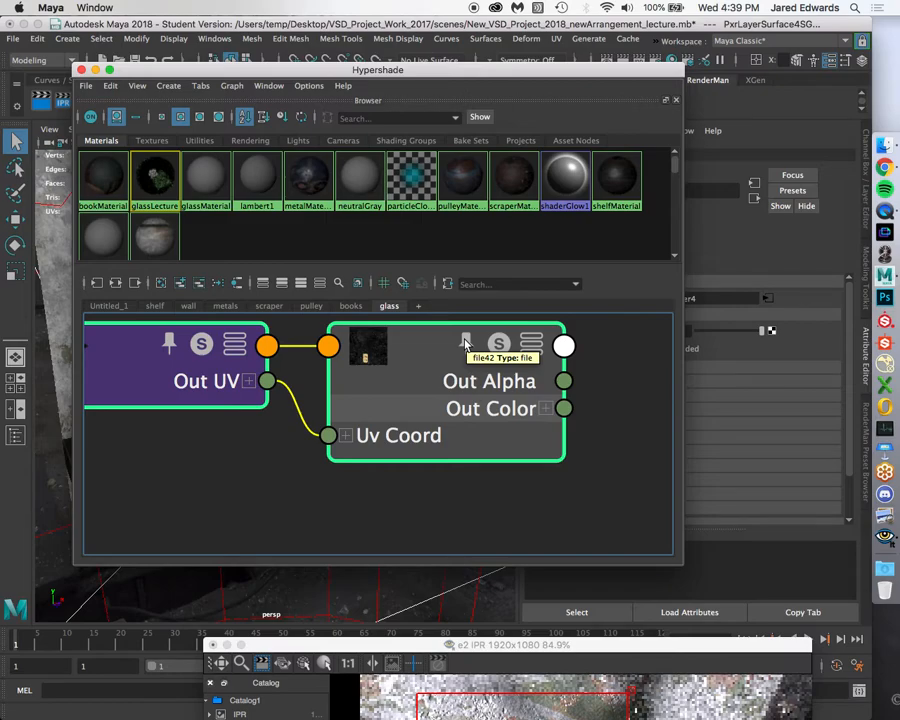
scroll(440, 394, "down", 5)
left_click_drag(240, 418, 417, 368)
left_click(439, 454)
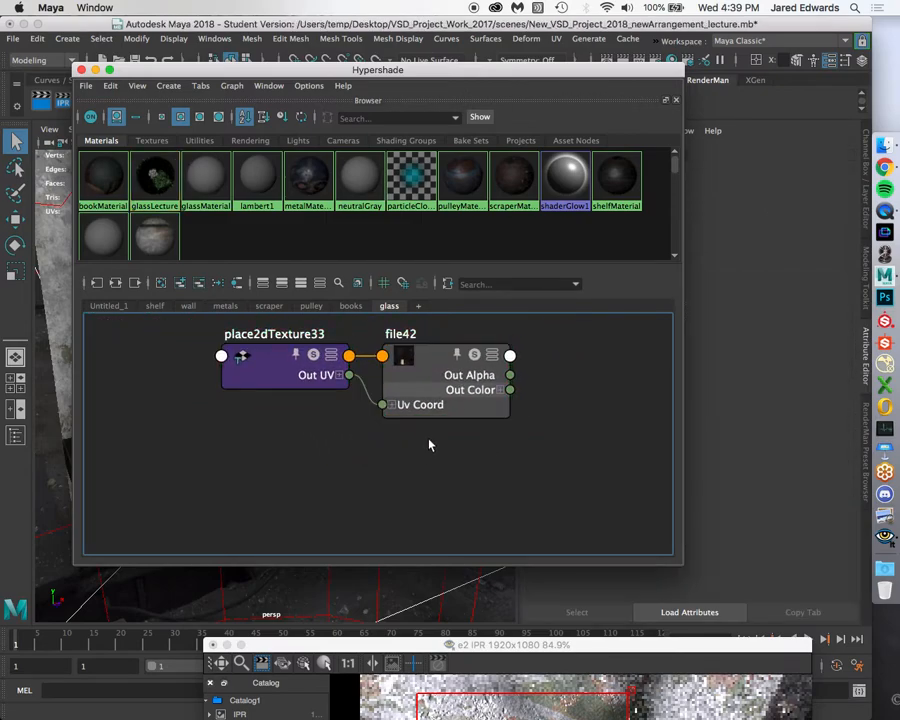
Duplicate the diffuse file texture with its shading network and place the two copied nodes beneath the originals
left_click(432, 374)
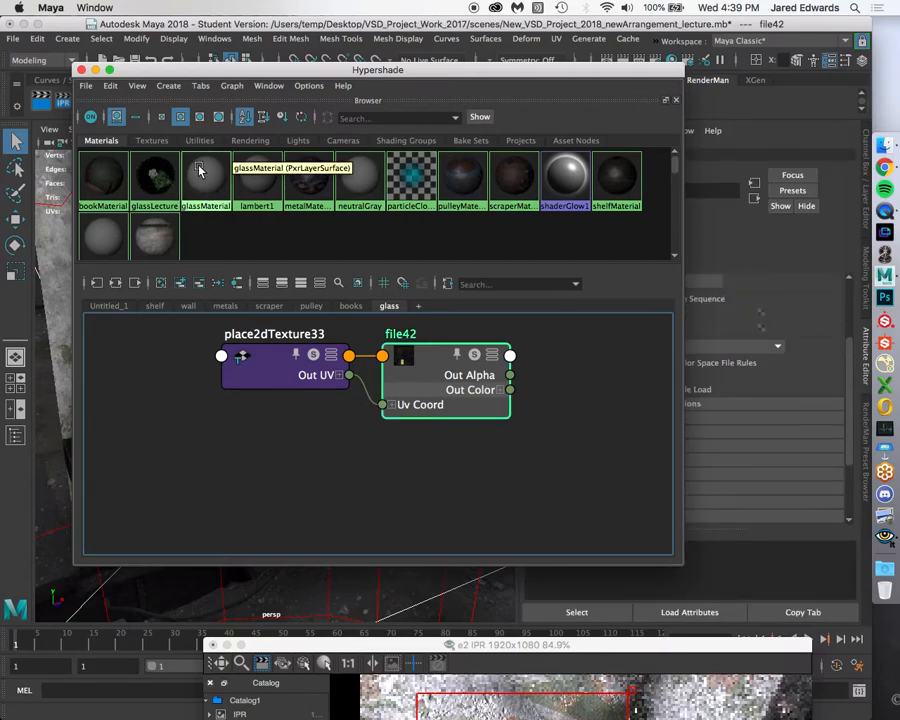
left_click(111, 86)
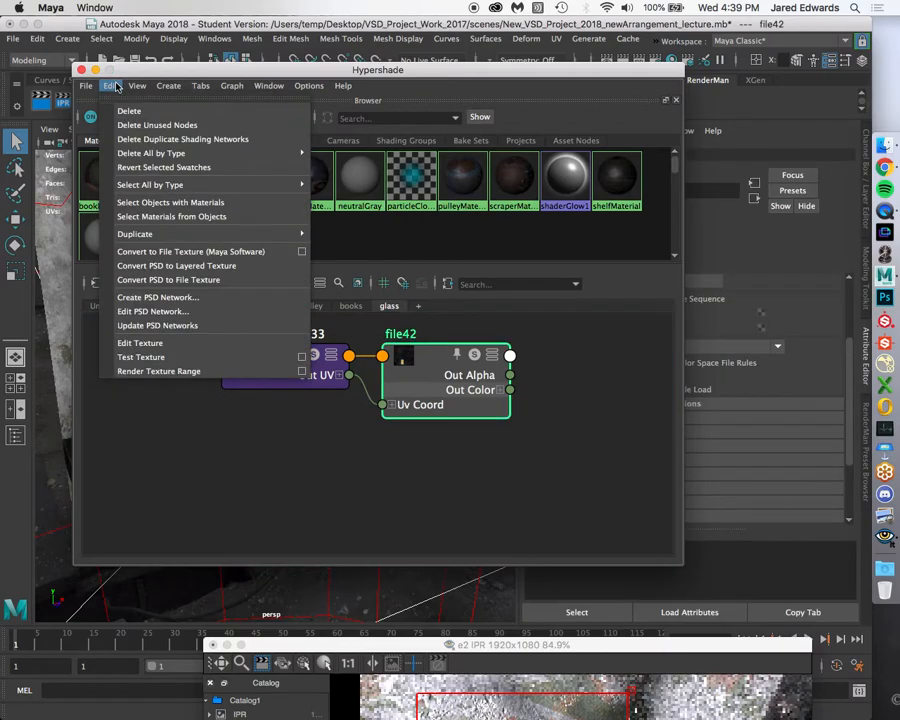
mouse_move(143, 237)
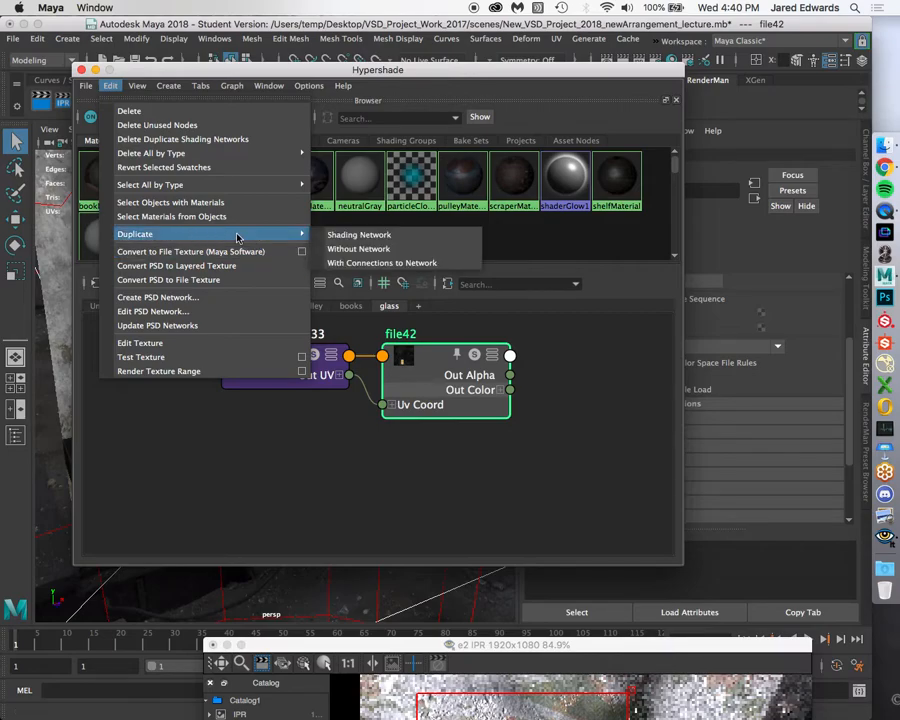
left_click(364, 236)
left_click_drag(458, 528, 415, 525)
left_click_drag(267, 490, 280, 491)
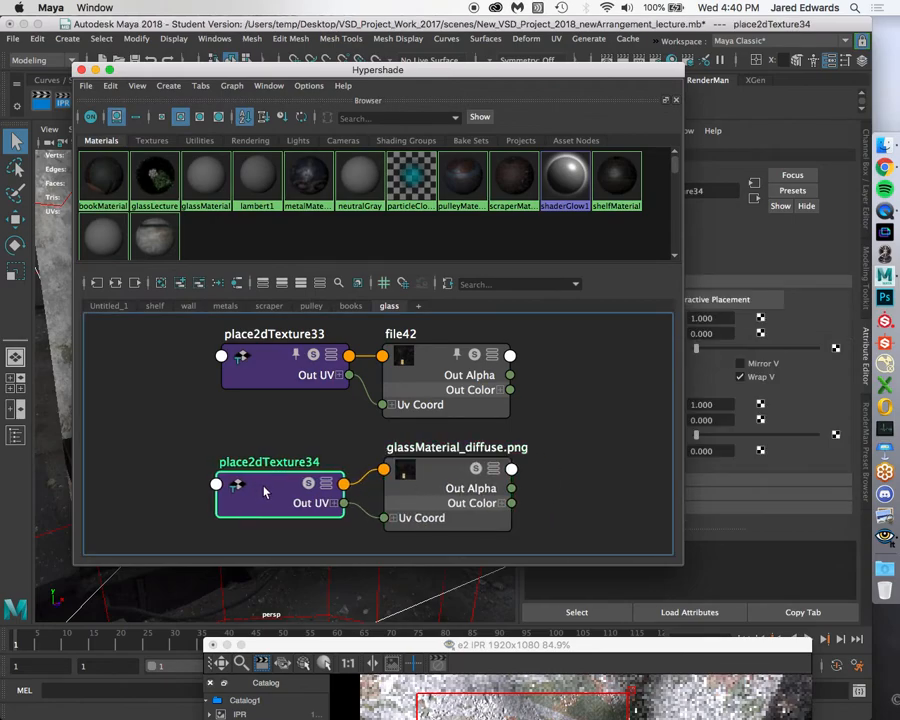
Load glassMaterial_specular.png into the duplicated file texture and bring the whole Hypershade window back into view
middle_click_drag(427, 487, 359, 460, "alt")
left_click(359, 460)
left_click_drag(562, 72, 382, 88)
scroll(690, 465, "up", 3)
scroll(670, 490, "down", 5)
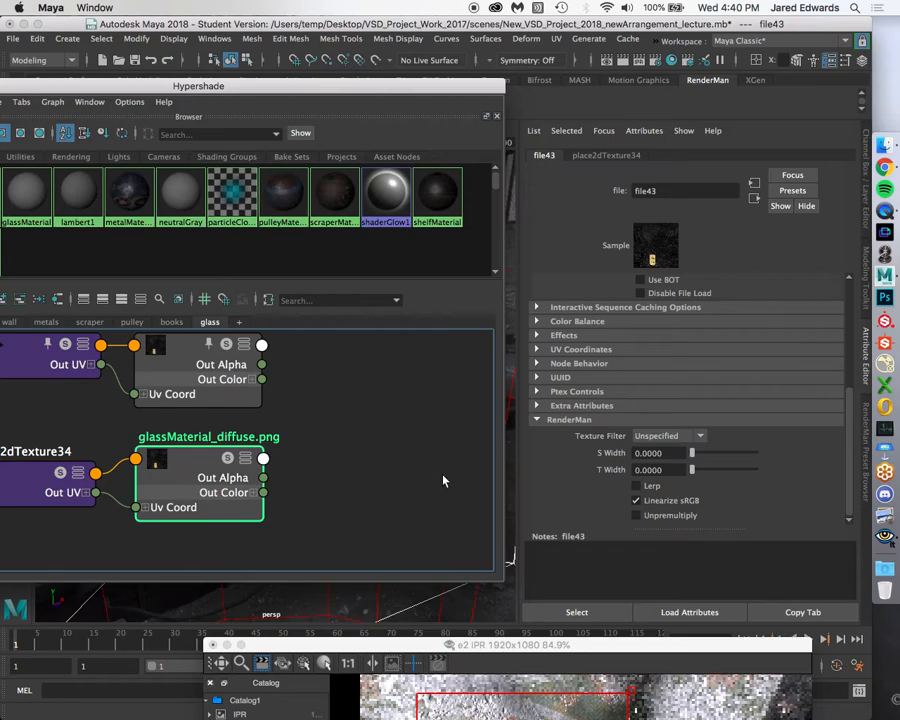
scroll(648, 462, "up", 4)
left_click(831, 346)
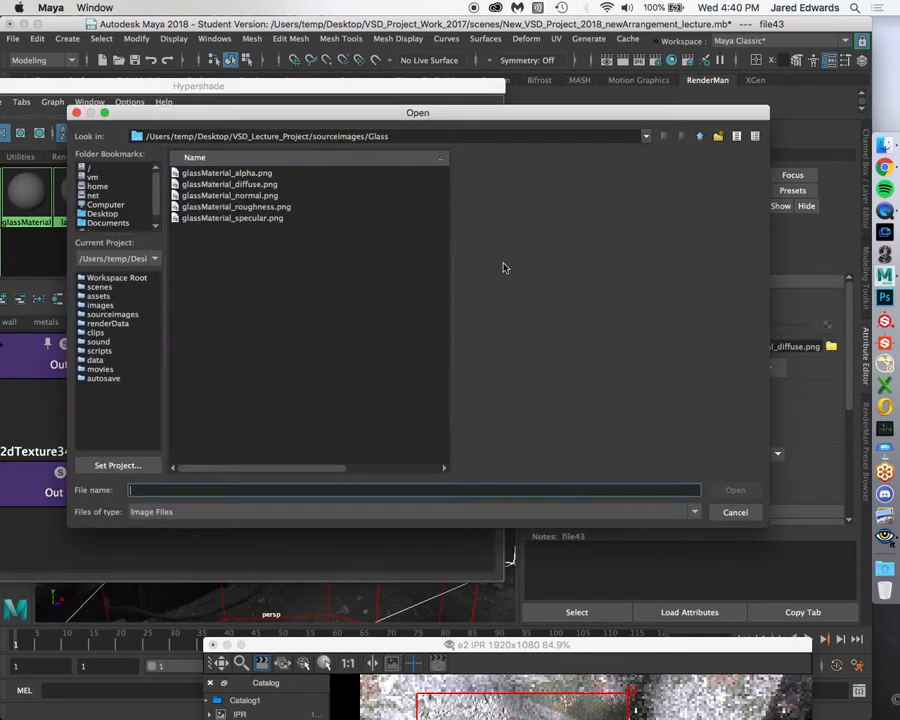
left_click(235, 218)
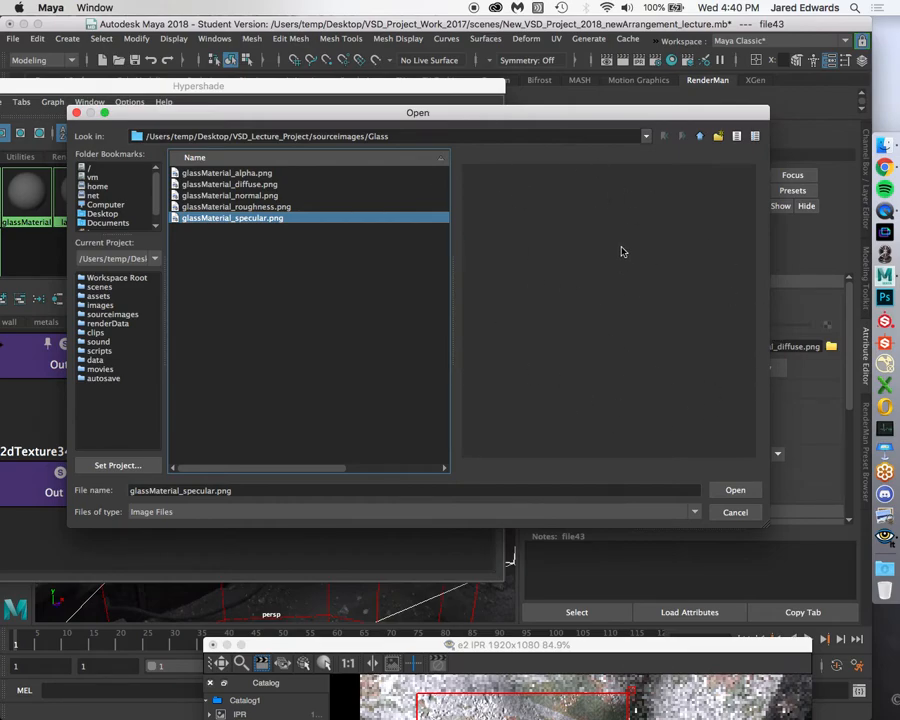
left_click(718, 489)
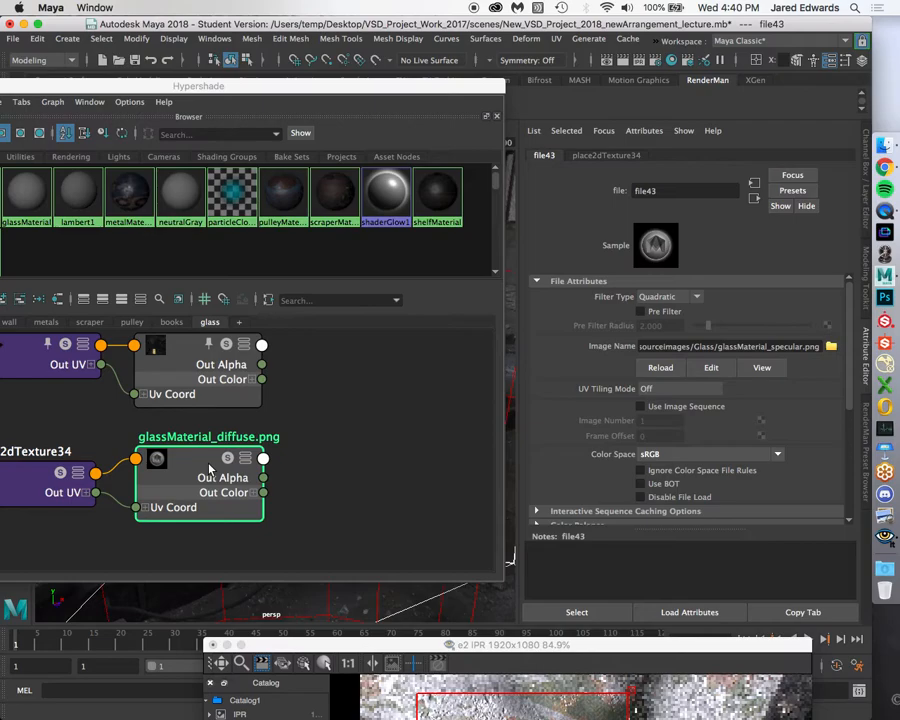
left_click(660, 252)
middle_click_drag(317, 469, 398, 410, "alt")
right_click_drag(398, 410, 324, 417, "alt")
middle_click_drag(324, 417, 330, 431, "alt")
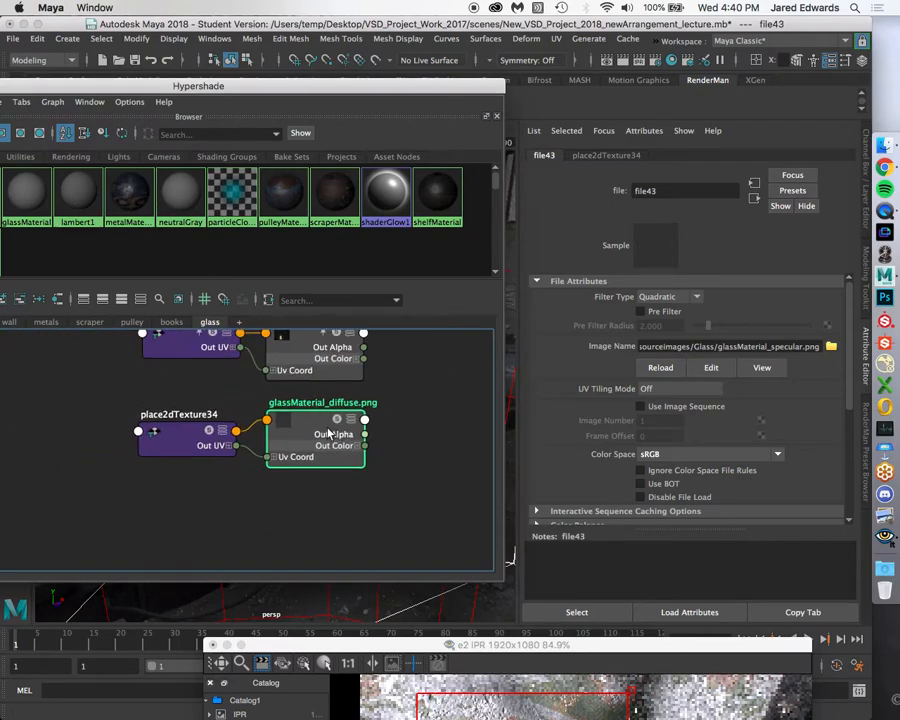
left_click_drag(260, 86, 475, 92)
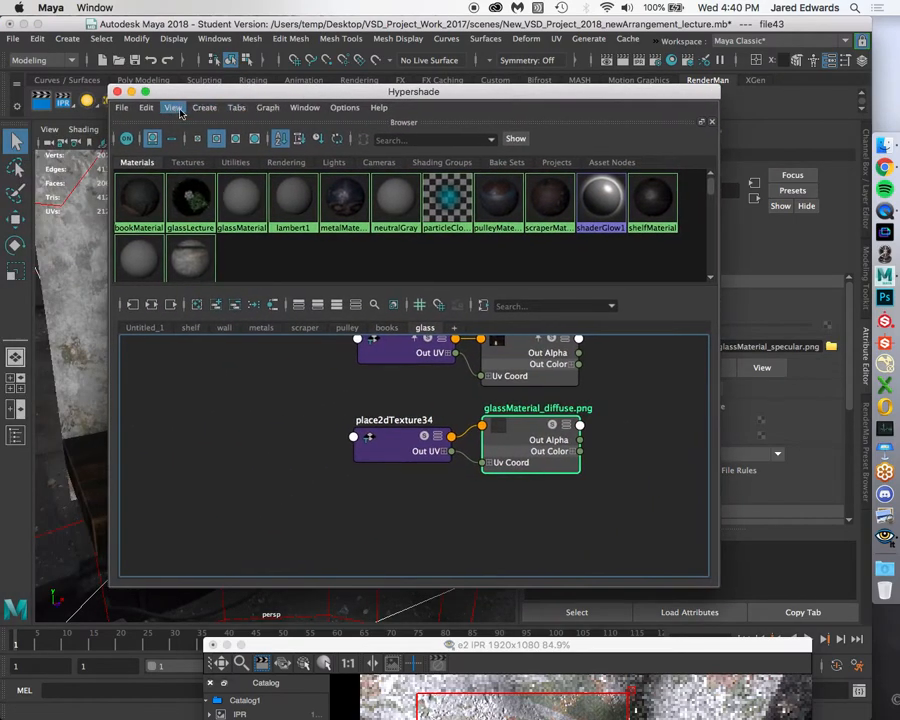
left_click(270, 406)
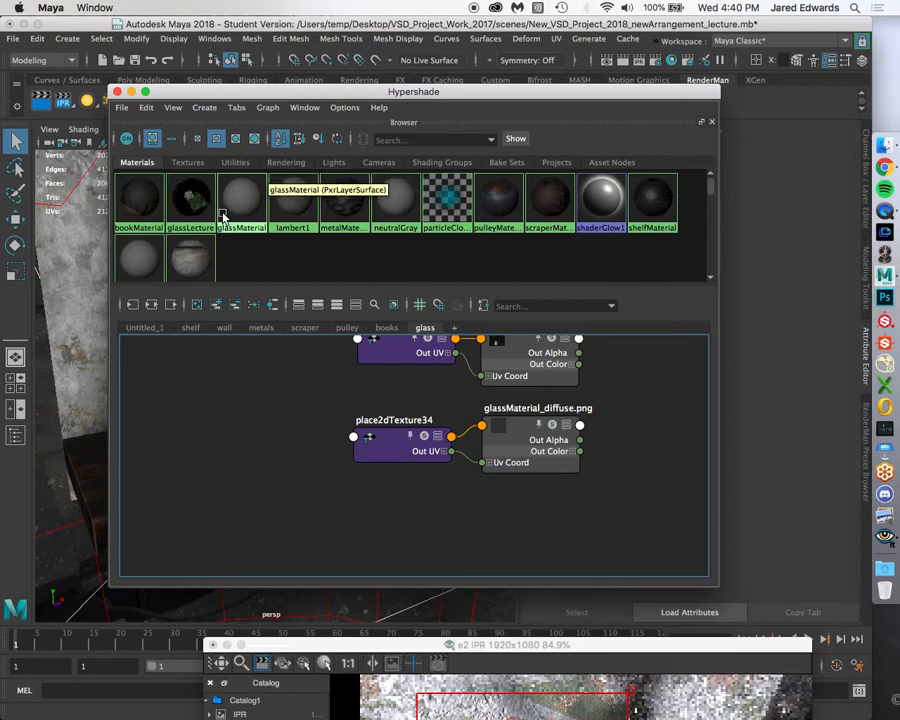
left_click(146, 107)
mouse_move(349, 256)
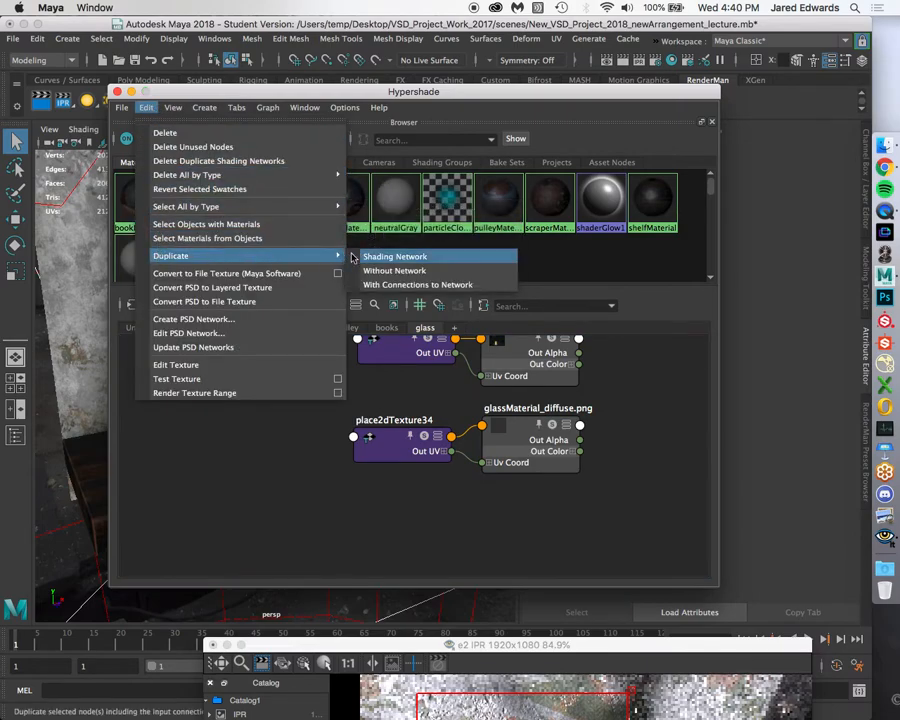
left_click(530, 432)
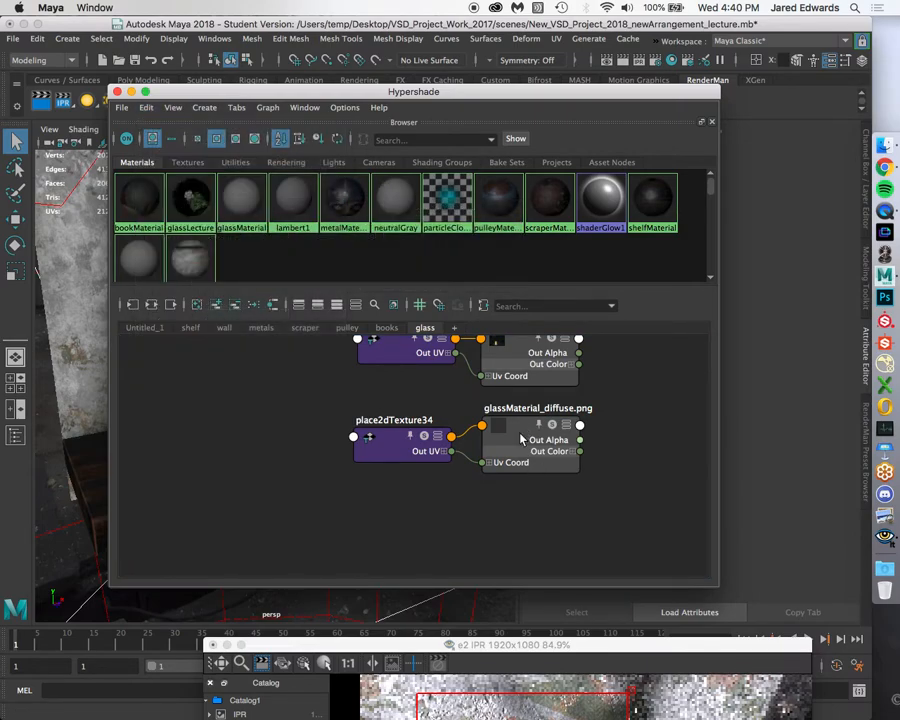
Duplicate the specular file texture with its shading network and line up the copied nodes beneath it
left_click(530, 432)
left_click(146, 108)
mouse_move(300, 255)
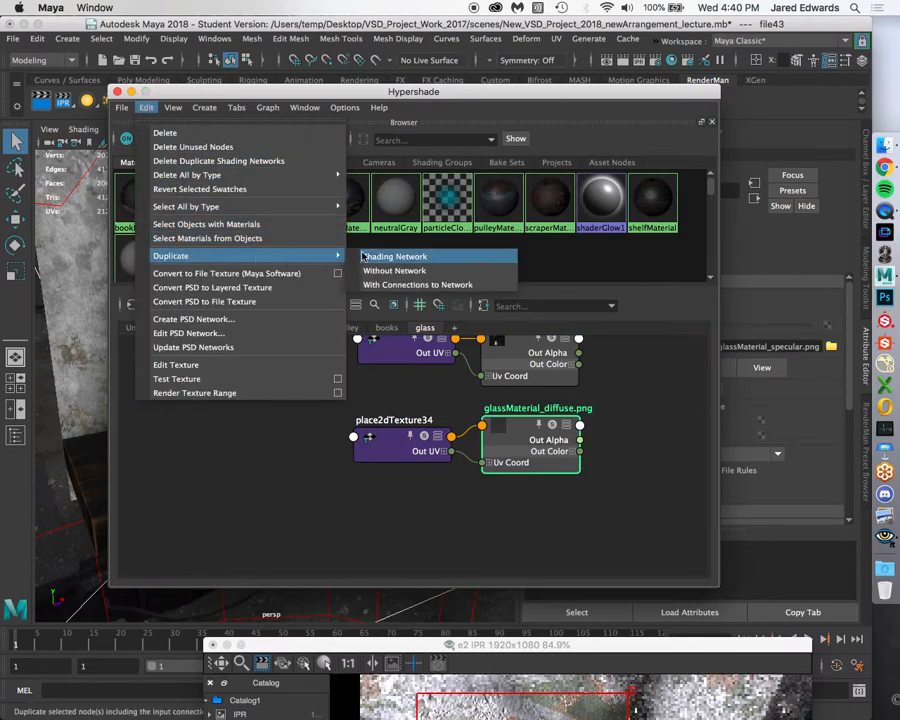
left_click(378, 255)
left_click_drag(493, 513, 526, 516)
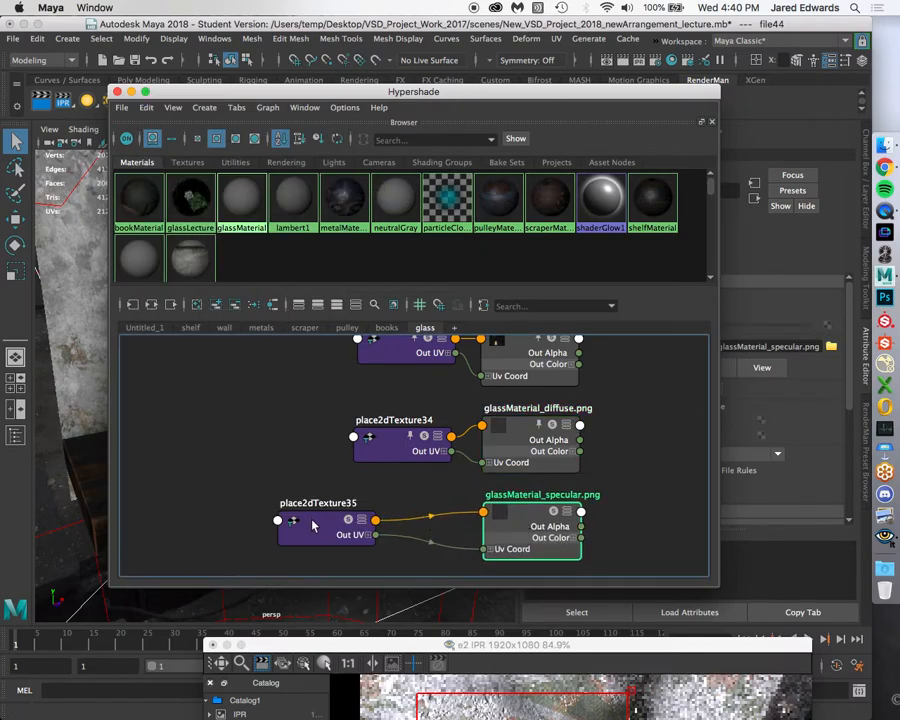
left_click_drag(313, 524, 380, 527)
Load glassMaterial_roughness.png from the Glass folder into the newest duplicated file texture
left_click(497, 538)
left_click_drag(406, 88, 239, 82)
left_click(831, 348)
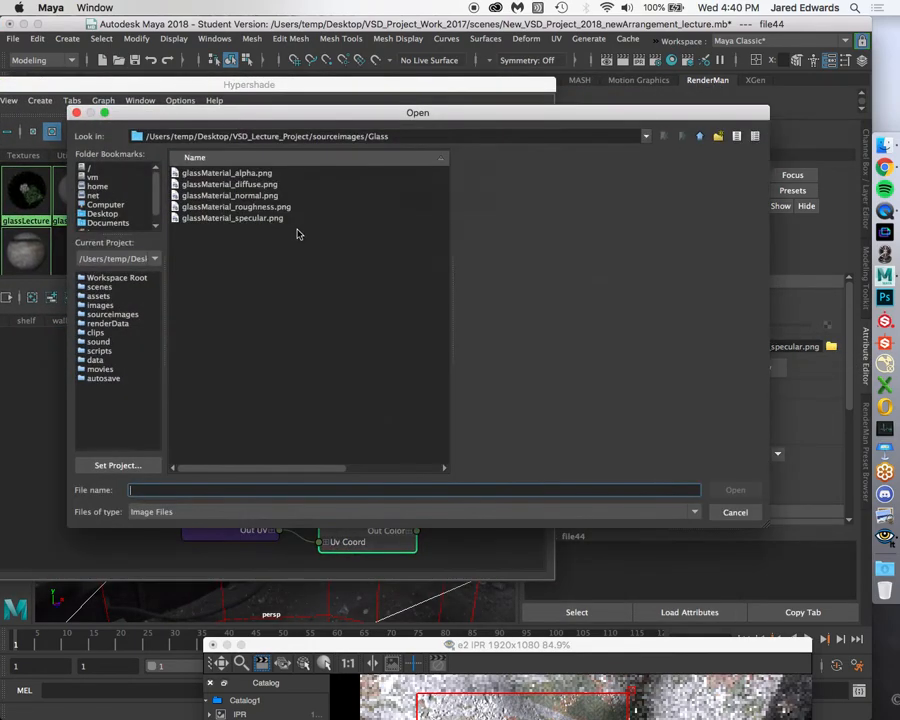
left_click(240, 207)
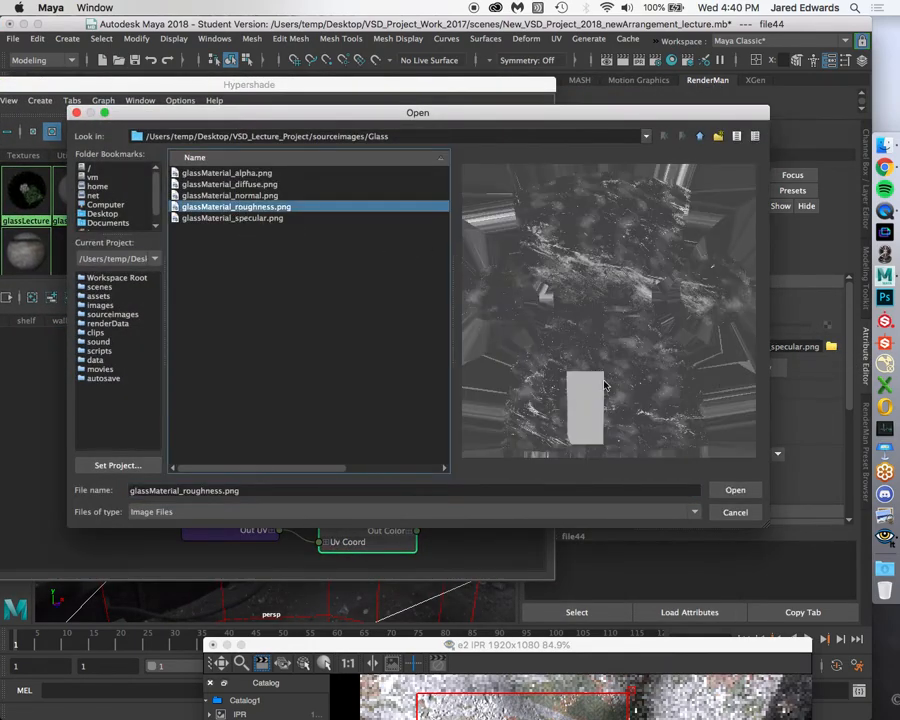
left_click(733, 489)
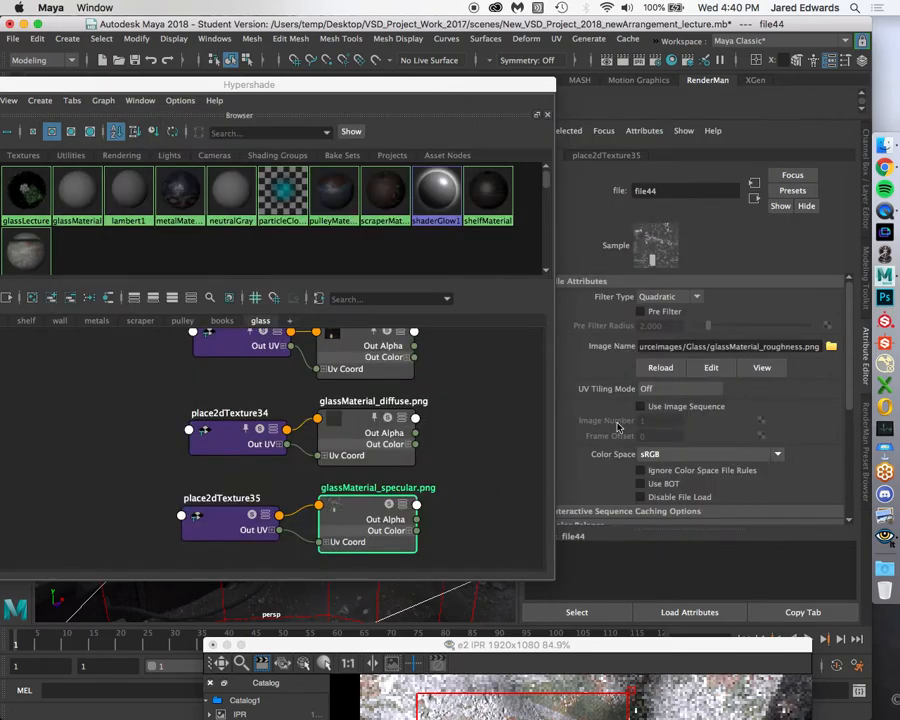
Set the roughness file texture's Color Space to Raw and disable its Linearize sRGB option
left_click(700, 454)
scroll(680, 500, "up", 3)
left_click(672, 541)
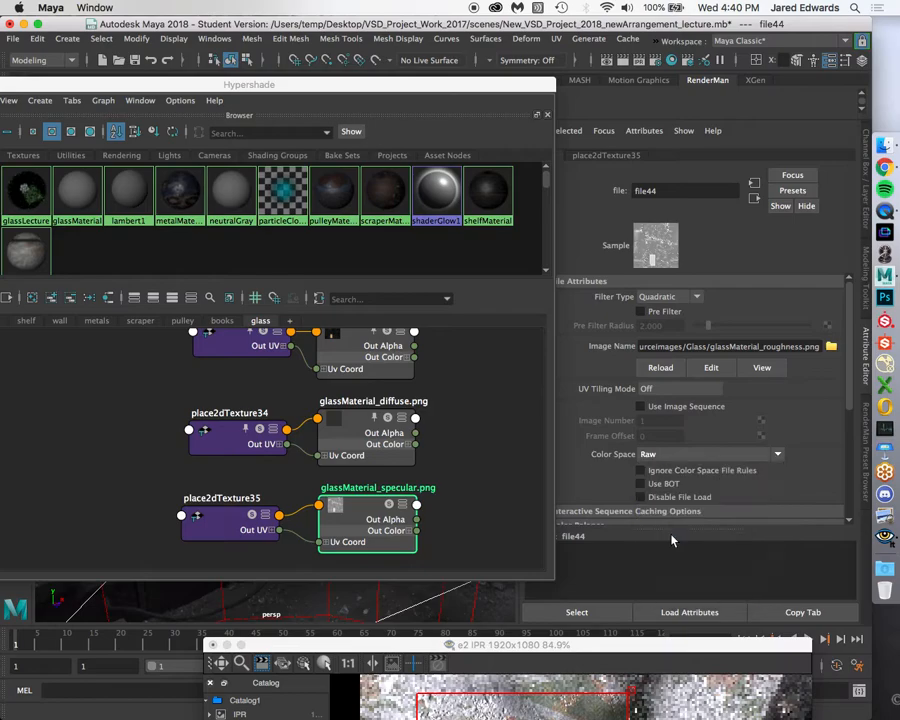
scroll(670, 510, "down", 5)
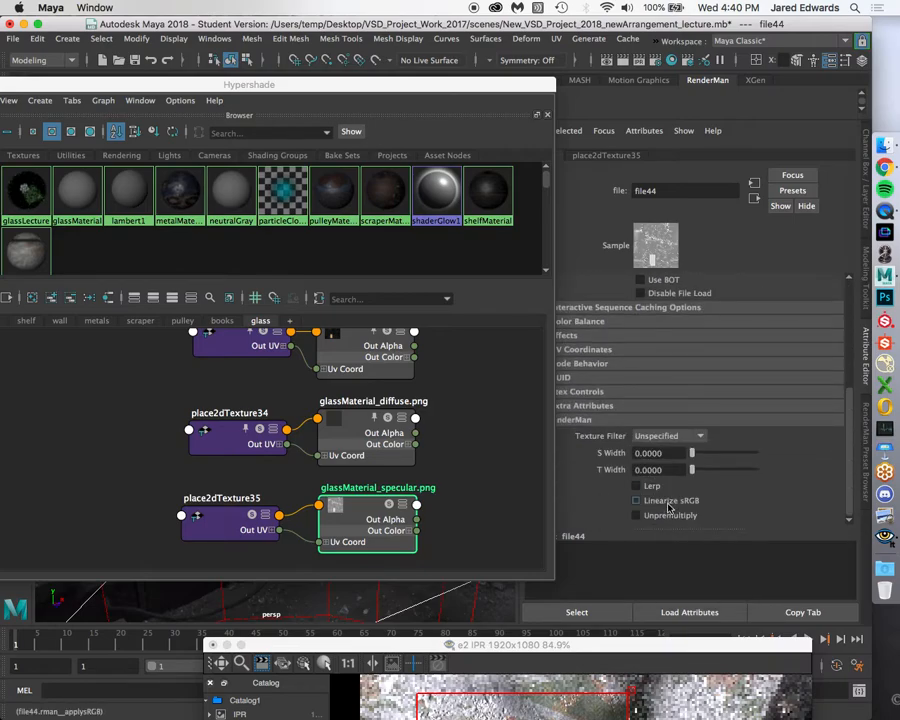
Duplicate the roughness file texture with its shading network and place the copied nodes below it in the glass graph
left_click_drag(392, 86, 468, 71)
key("a")
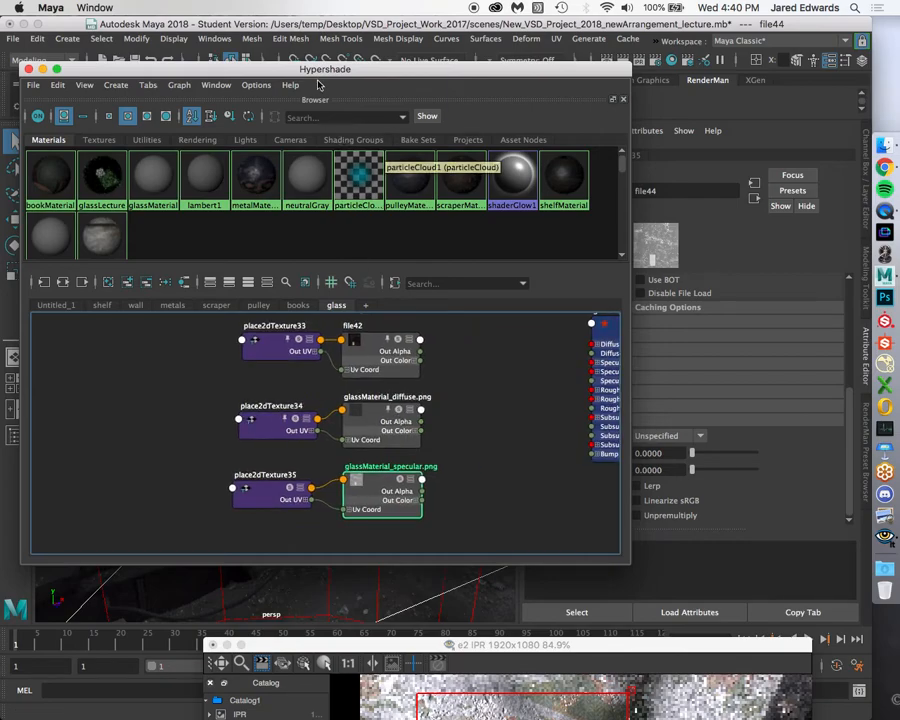
left_click(516, 511)
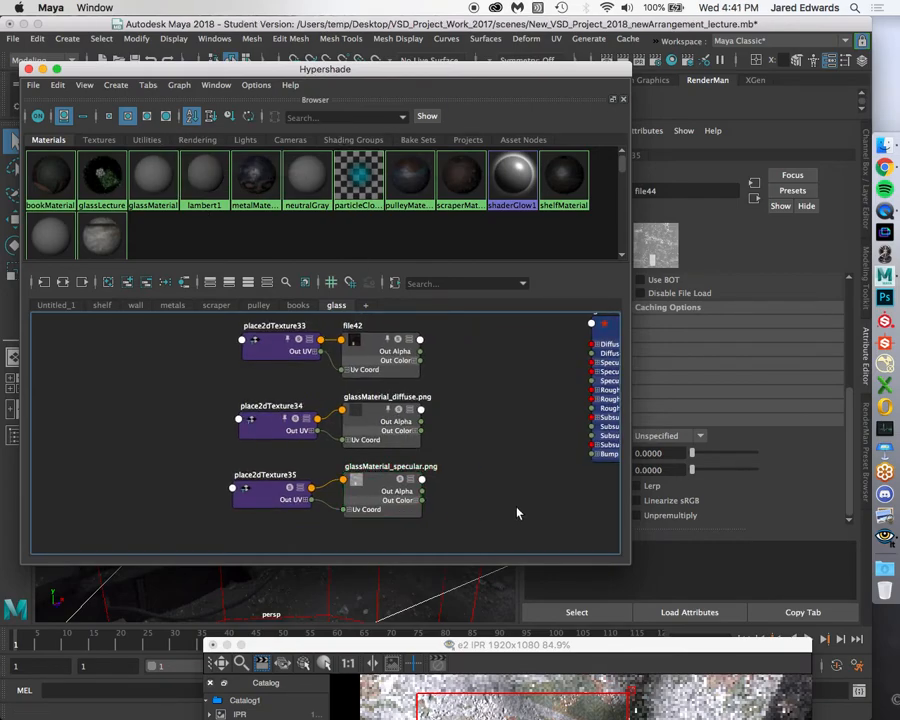
left_click(383, 492)
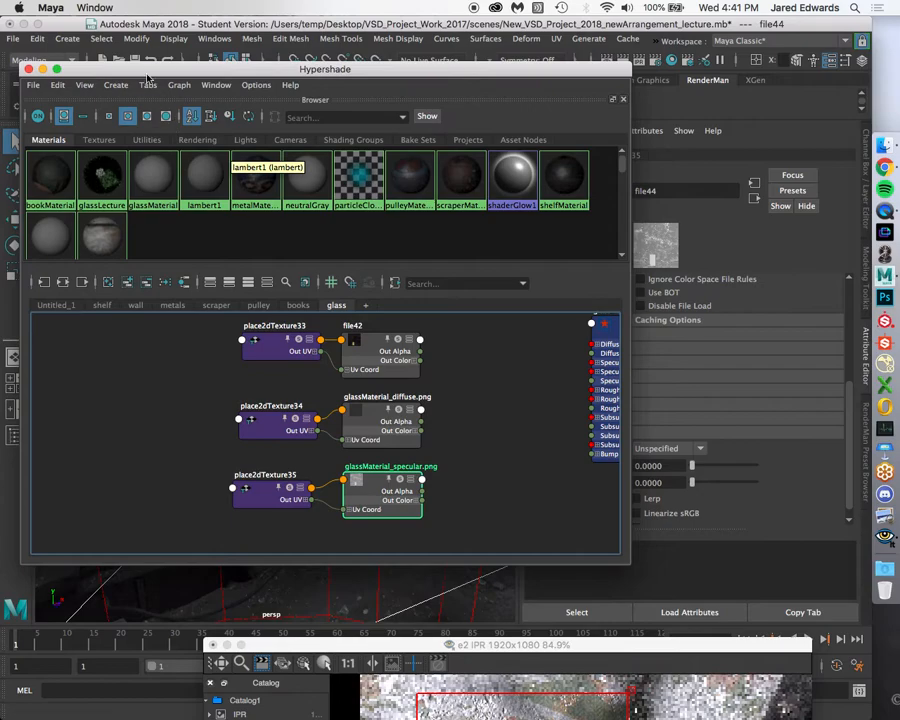
left_click(58, 85)
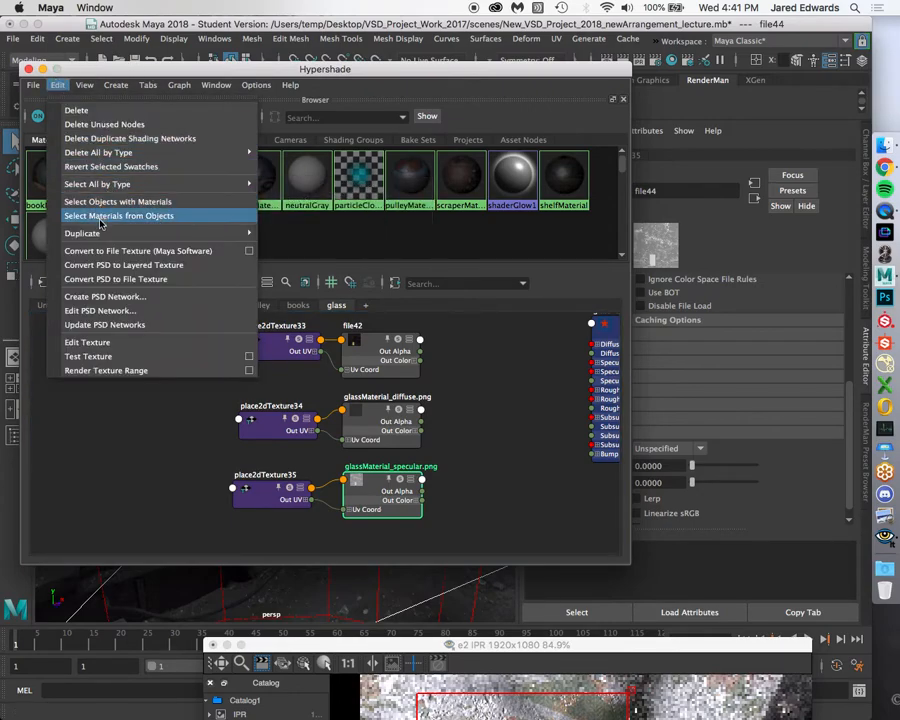
mouse_move(100, 233)
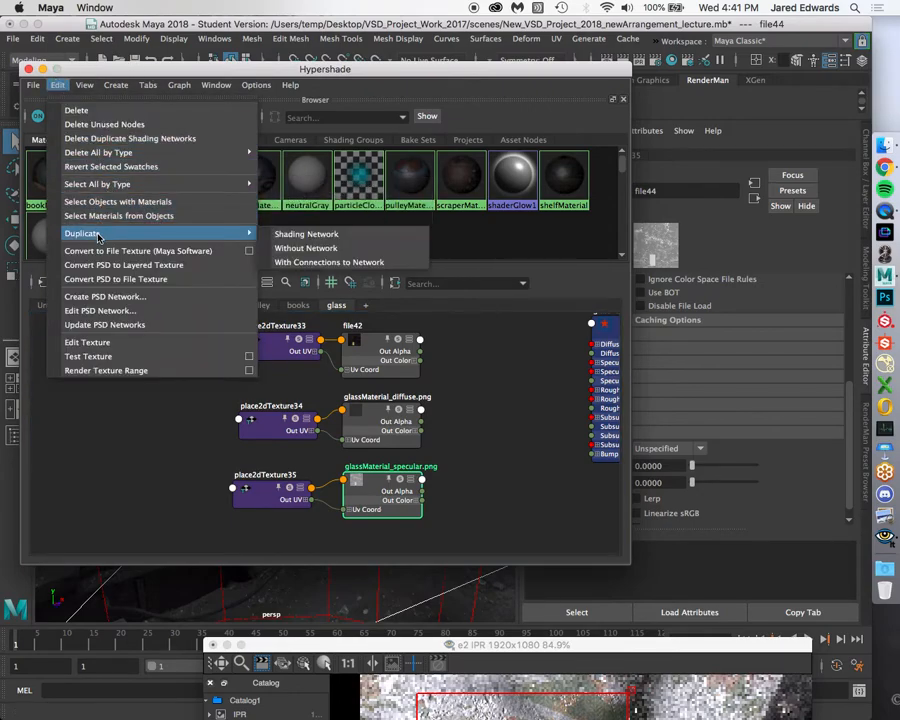
left_click(312, 234)
left_click_drag(418, 462, 402, 590)
left_click_drag(229, 413, 250, 530)
Check the RenderMan texture settings of each glass file texture in turn, ending on the newest duplicate
middle_click_drag(279, 438, 269, 428, "alt")
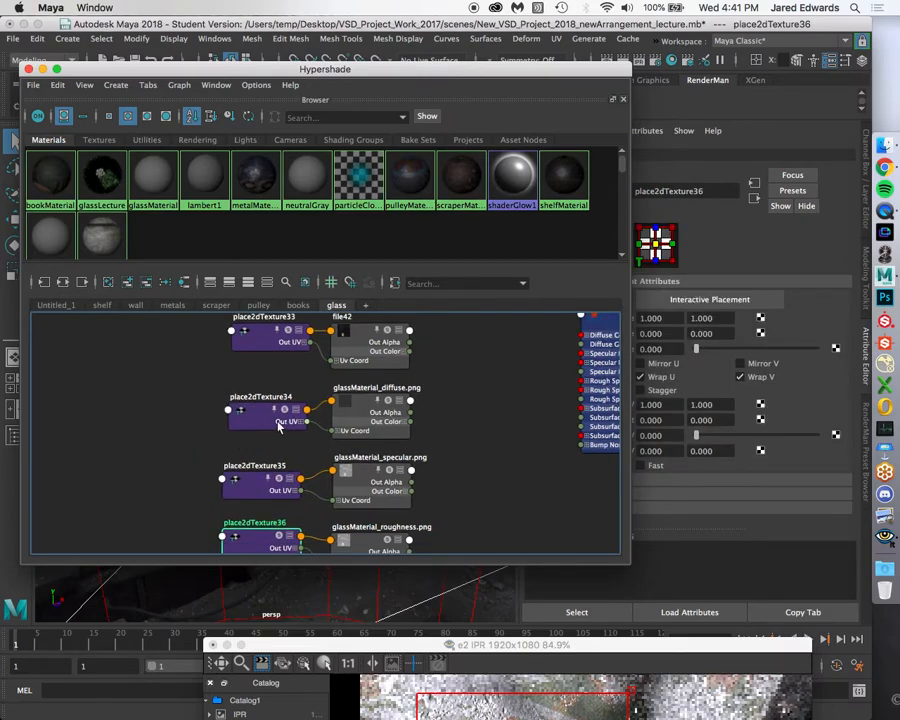
left_click(367, 337)
left_click(357, 409)
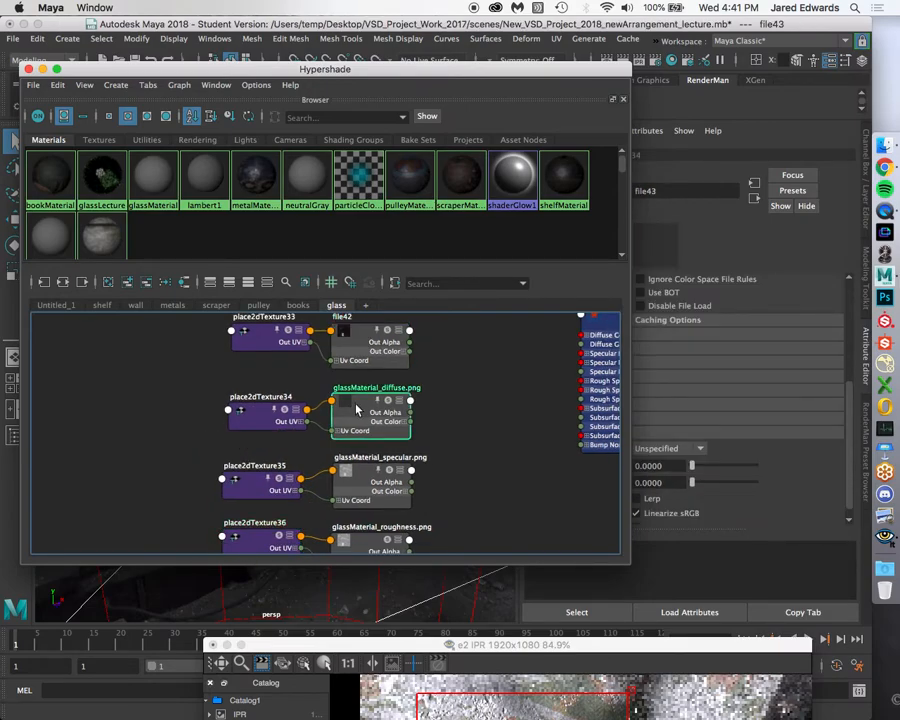
middle_click_drag(356, 409, 350, 370, "alt")
left_click(347, 421)
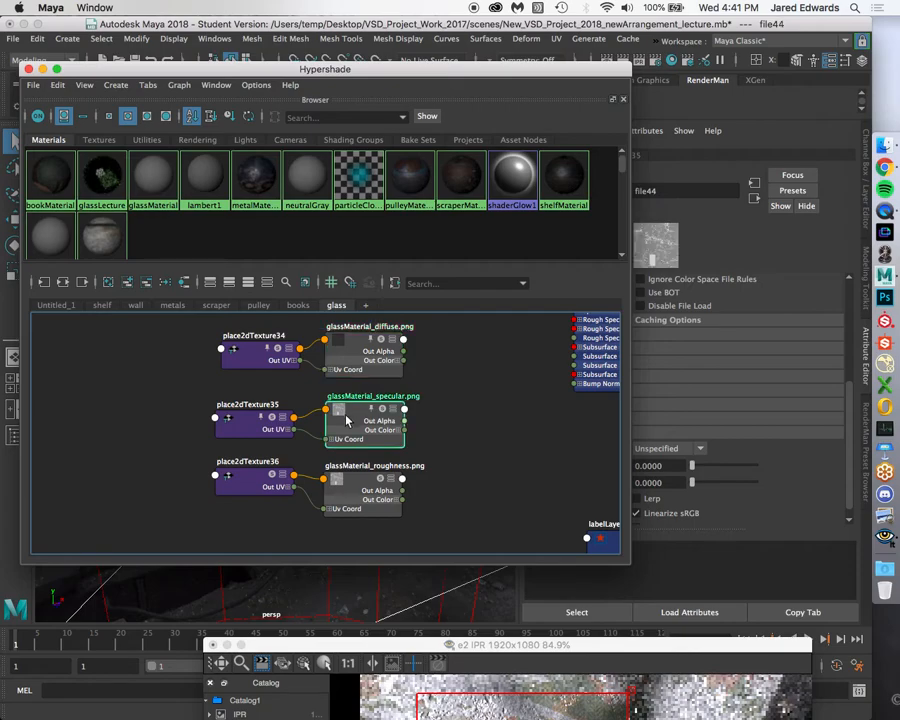
left_click(350, 485)
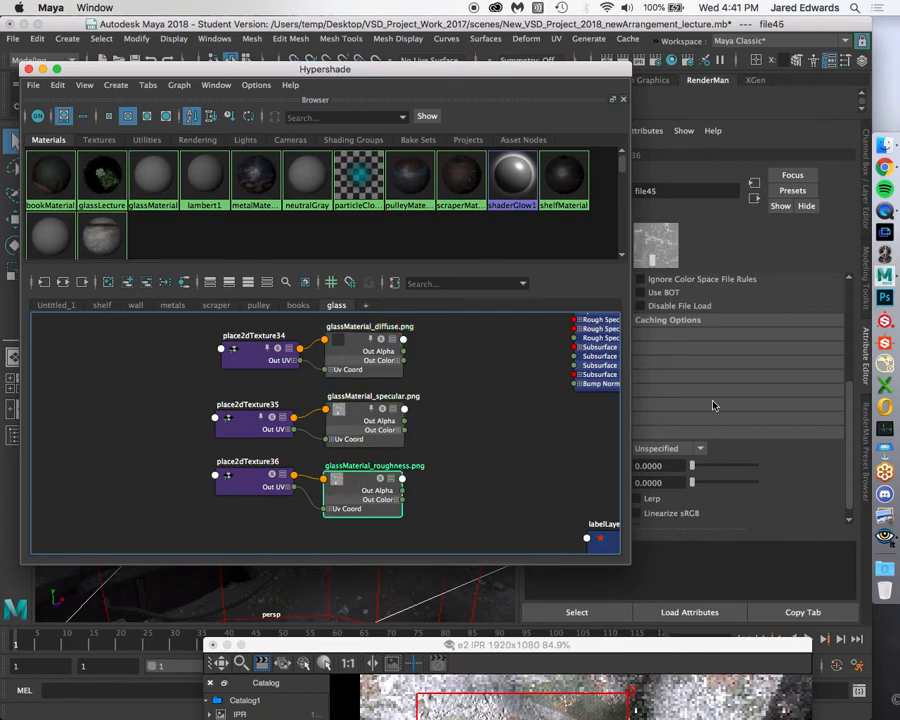
Load glassMaterial_alpha.png from the Glass folder into the newest duplicated file texture
left_click(831, 348)
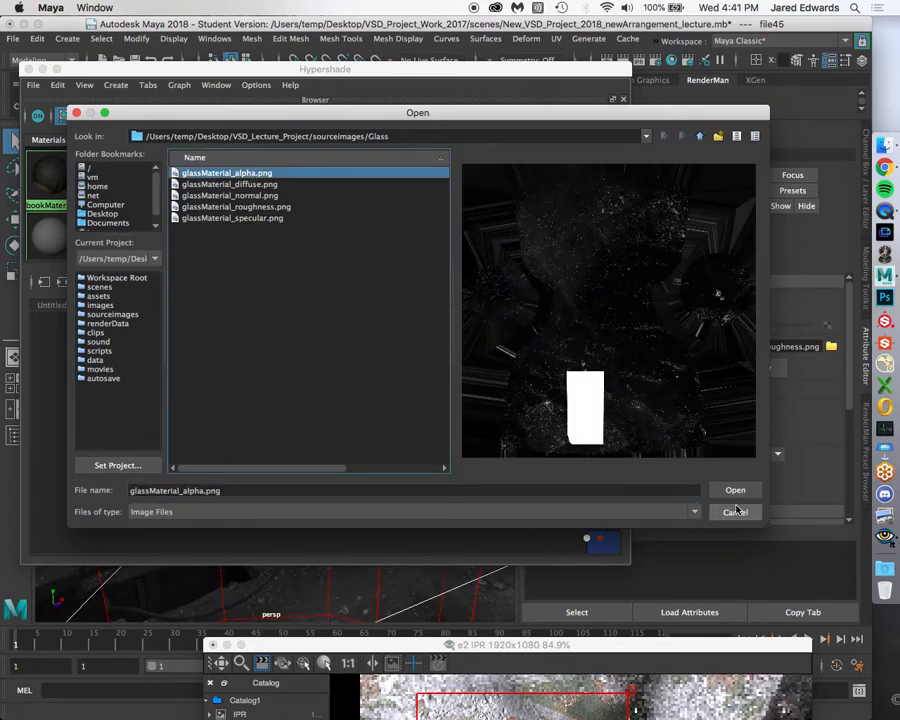
left_click(735, 490)
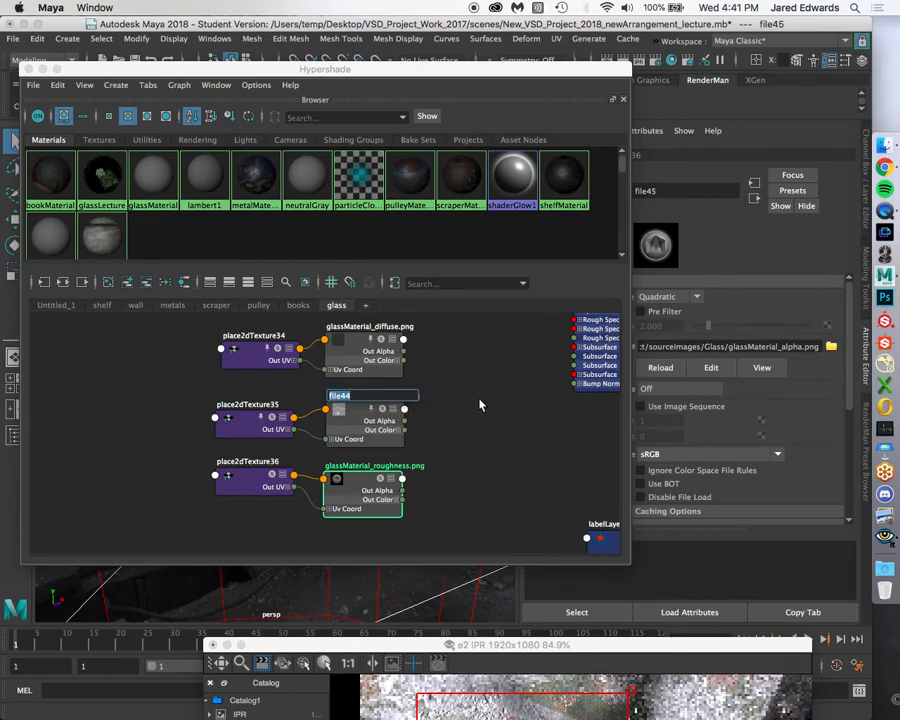
Compare the label of the specular-labelled file texture with its underlying node name and the image it loads
left_click(364, 392)
double_click(365, 395)
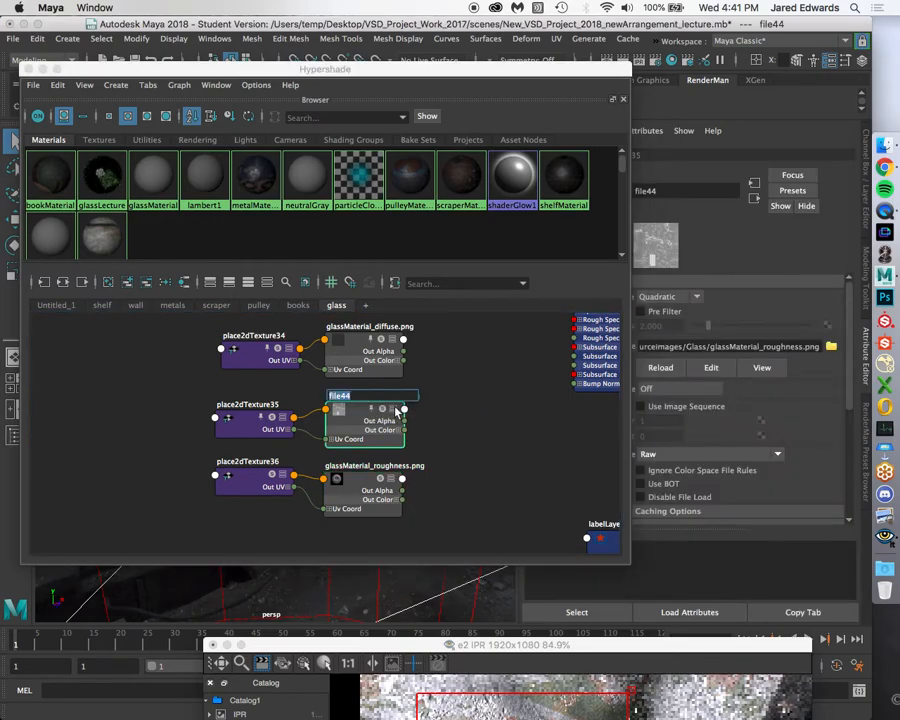
left_click(364, 387)
double_click(367, 399)
left_click(437, 404)
scroll(437, 404, "up", 4)
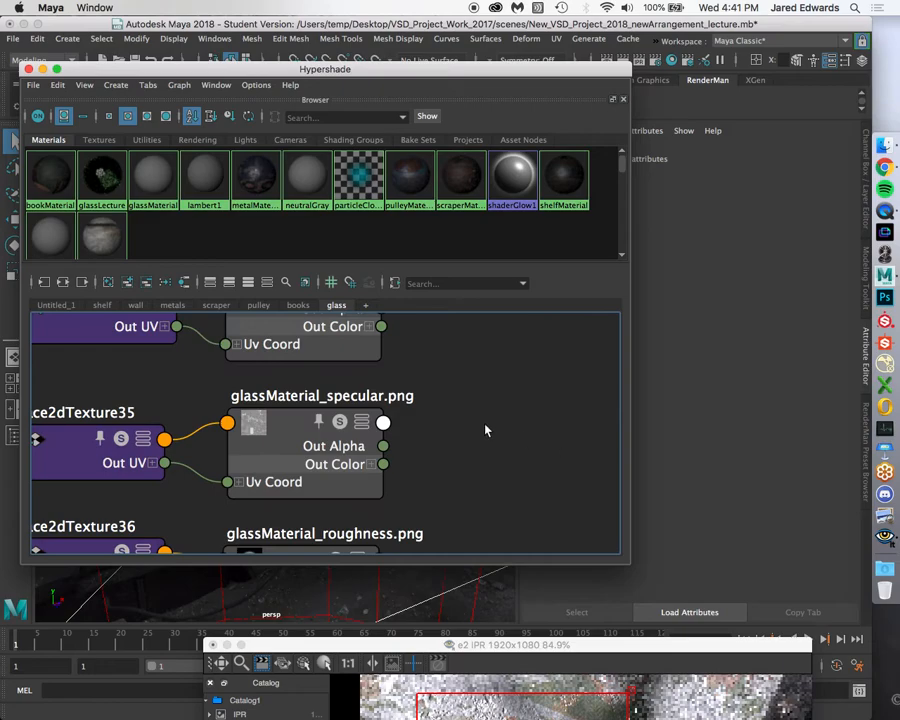
left_click(290, 435)
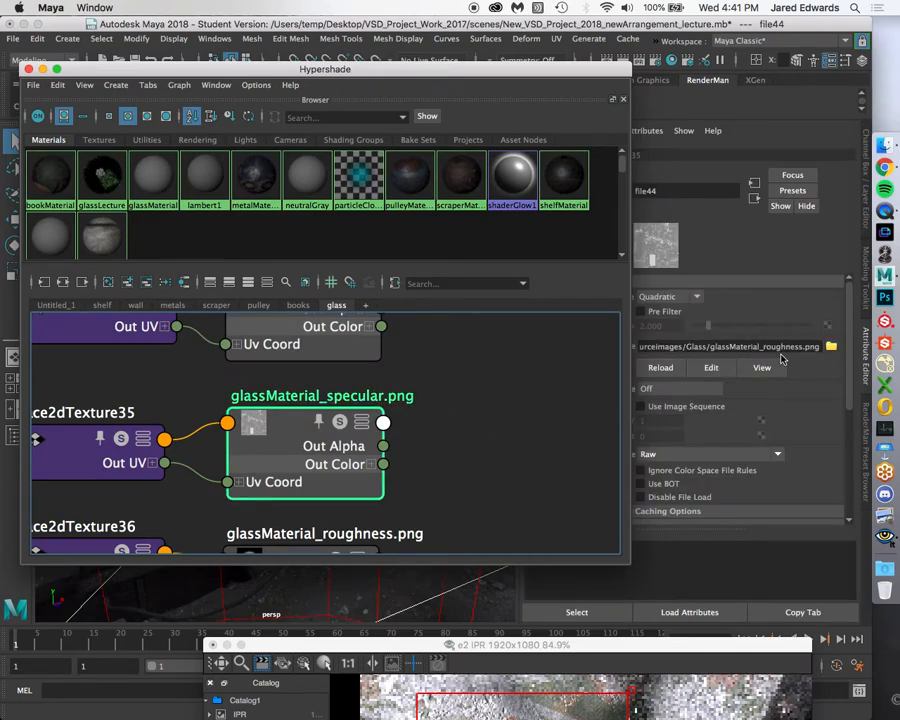
scroll(520, 438, "down", 5)
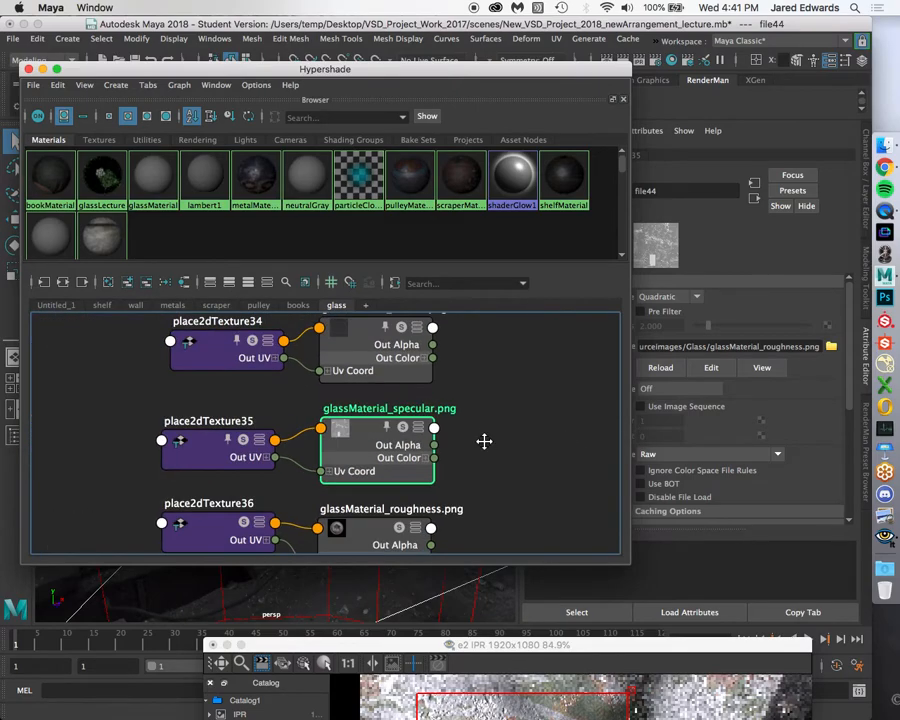
Refresh the alpha file texture's sample swatch and move it with place2dTexture36 well away from the other glass textures
middle_click_drag(453, 428, 453, 378, "alt")
left_click(357, 433)
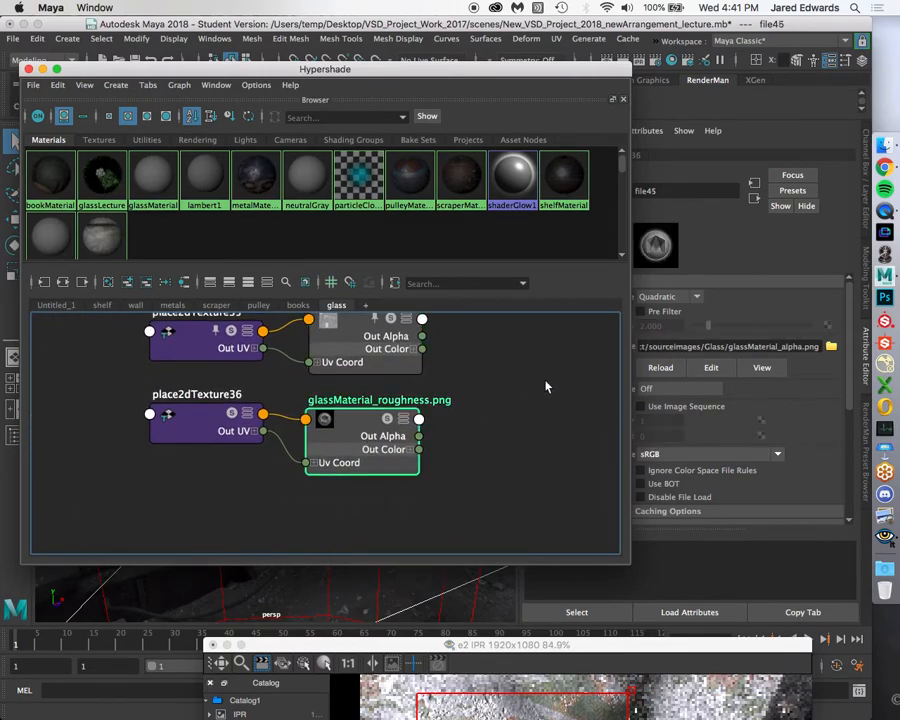
left_click(652, 253)
scroll(520, 402, "down", 5)
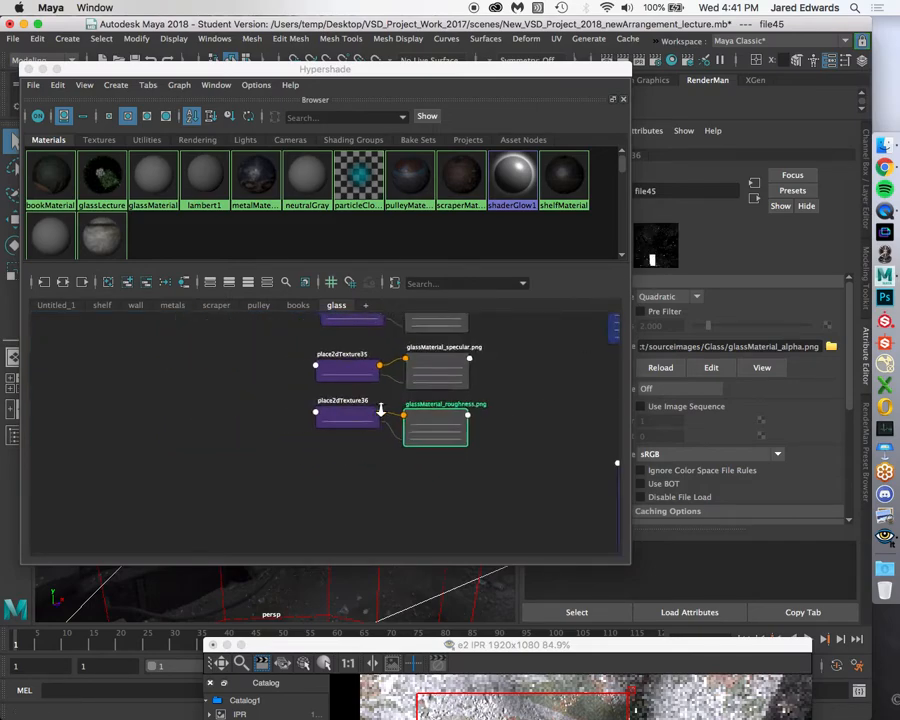
middle_click_drag(345, 425, 220, 460, "alt")
left_click_drag(158, 506, 101, 507)
middle_click_drag(279, 446, 370, 403, "alt")
left_click_drag(181, 484, 118, 537)
middle_click_drag(293, 407, 228, 513, "alt")
scroll(222, 490, "up", 1)
left_click_drag(171, 358, 345, 484)
left_click_drag(344, 481, 321, 482)
left_click(355, 378)
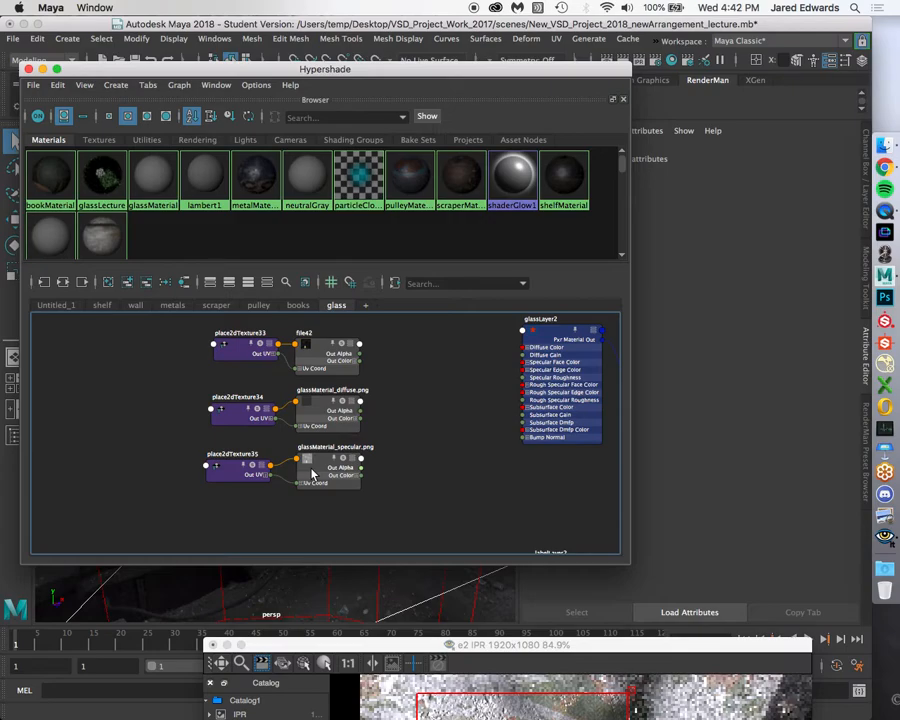
Set the alpha file texture's Color Space to Raw and check its Linearize sRGB option
middle_click_drag(313, 474, 431, 398, "alt")
right_click_drag(431, 398, 405, 399, "alt")
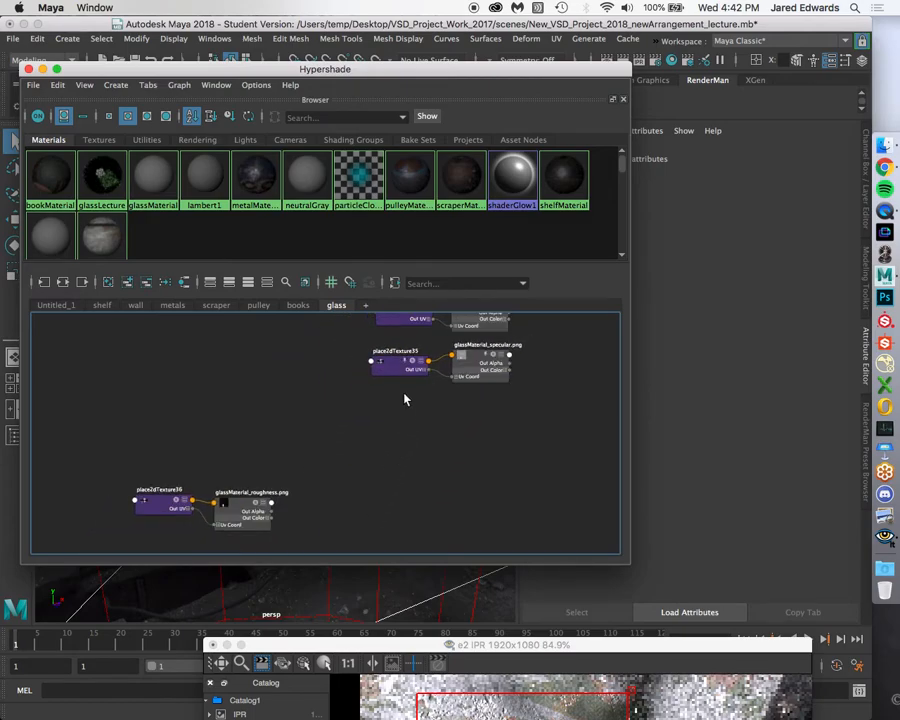
middle_click_drag(474, 380, 445, 329, "alt")
left_click(274, 477)
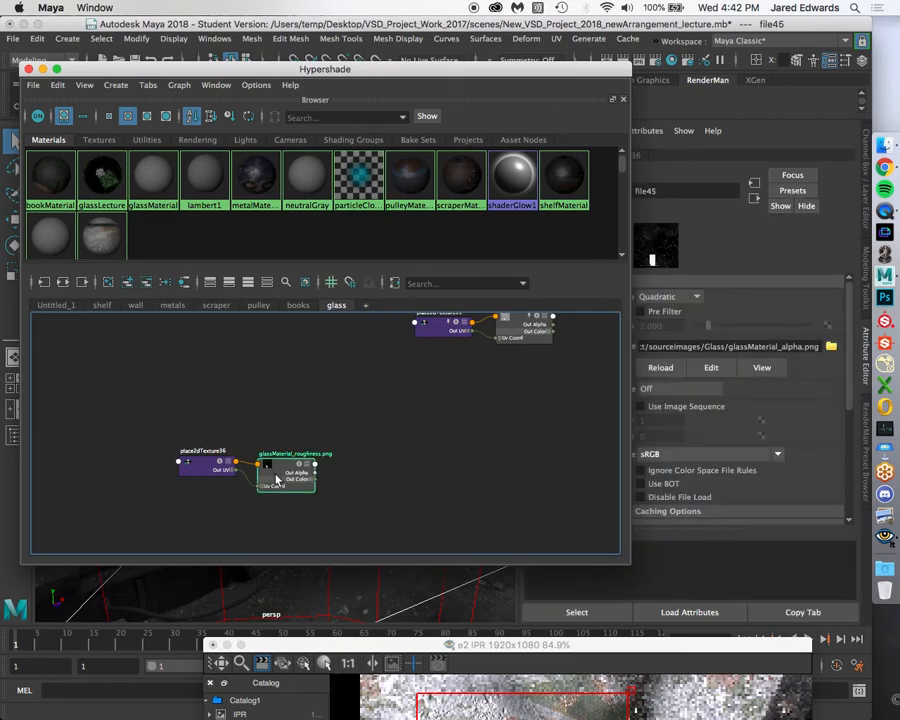
middle_click_drag(399, 401, 273, 526, "alt")
middle_click_drag(321, 435, 305, 478, "alt")
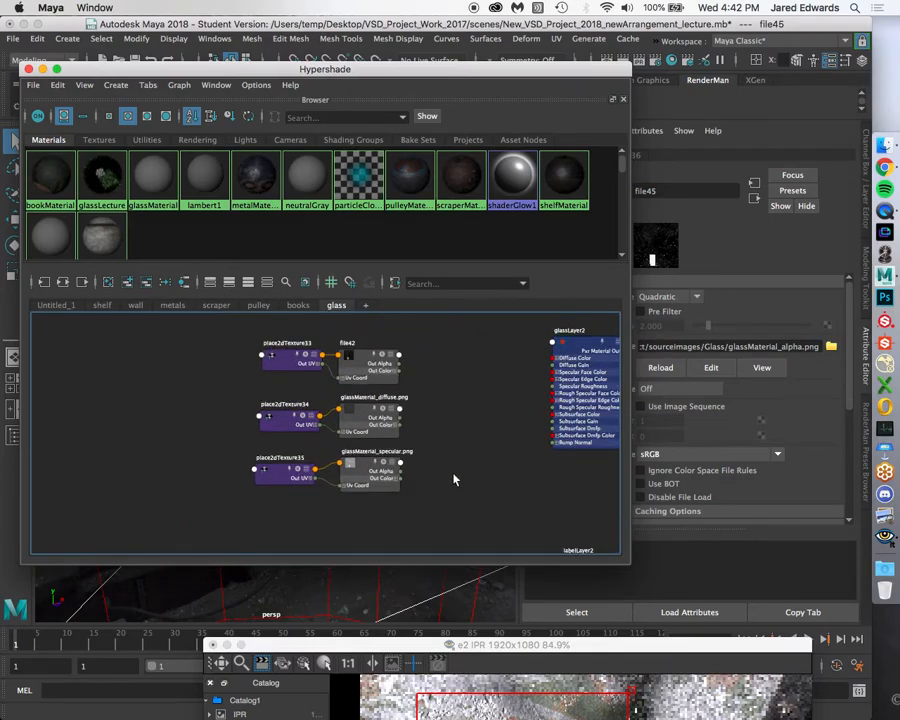
middle_click_drag(454, 476, 604, 329, "alt")
left_click_drag(565, 69, 419, 73)
left_click(711, 453)
scroll(707, 500, "up", 3)
left_click(697, 541)
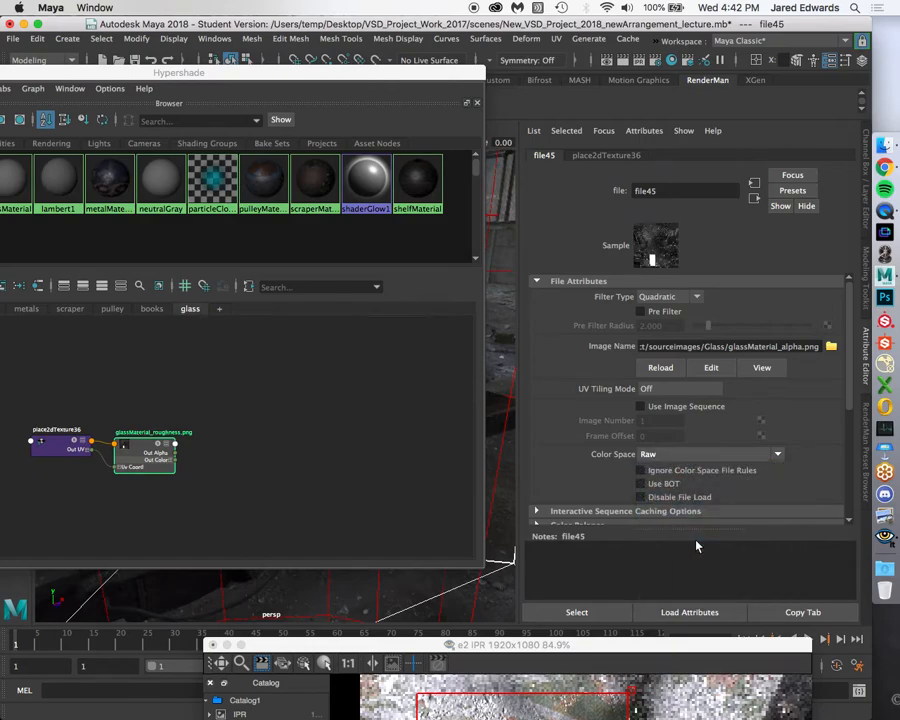
scroll(591, 403, "down", 5)
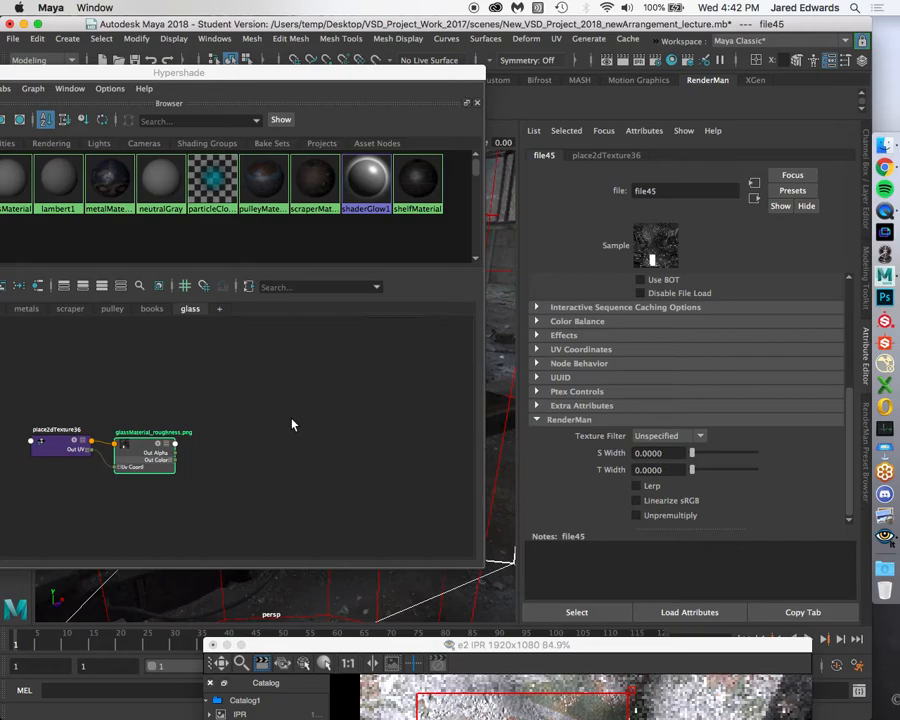
scroll(722, 440, "up", 4)
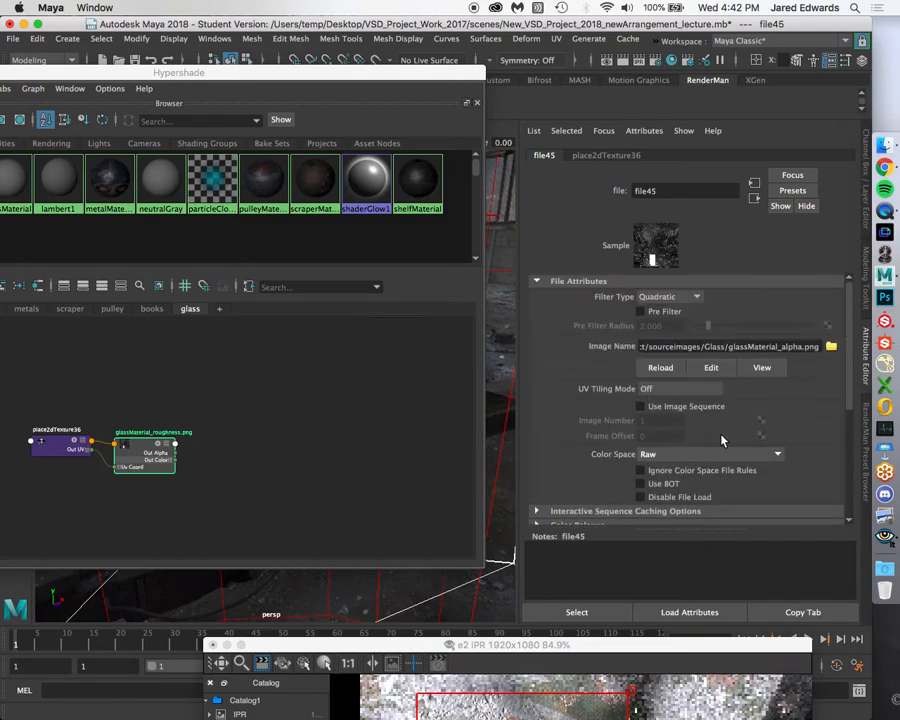
Create a PxrNormalMap node in the glass graph and place it below the specular-labelled file texture
middle_click_drag(240, 352, 245, 464, "alt")
middle_click_drag(450, 450, 265, 502, "alt")
left_click(265, 501)
middle_click_drag(312, 470, 281, 476, "alt")
scroll(281, 476, "up", 1)
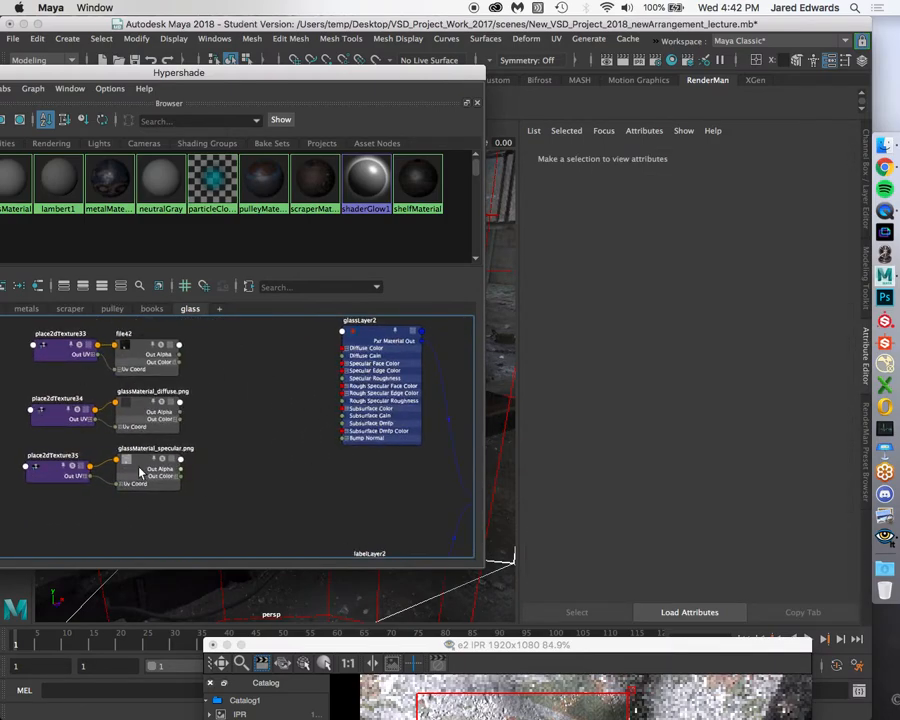
middle_click_drag(140, 472, 240, 427, "alt")
left_click_drag(333, 74, 487, 76)
key("Tab")
type("pxr")
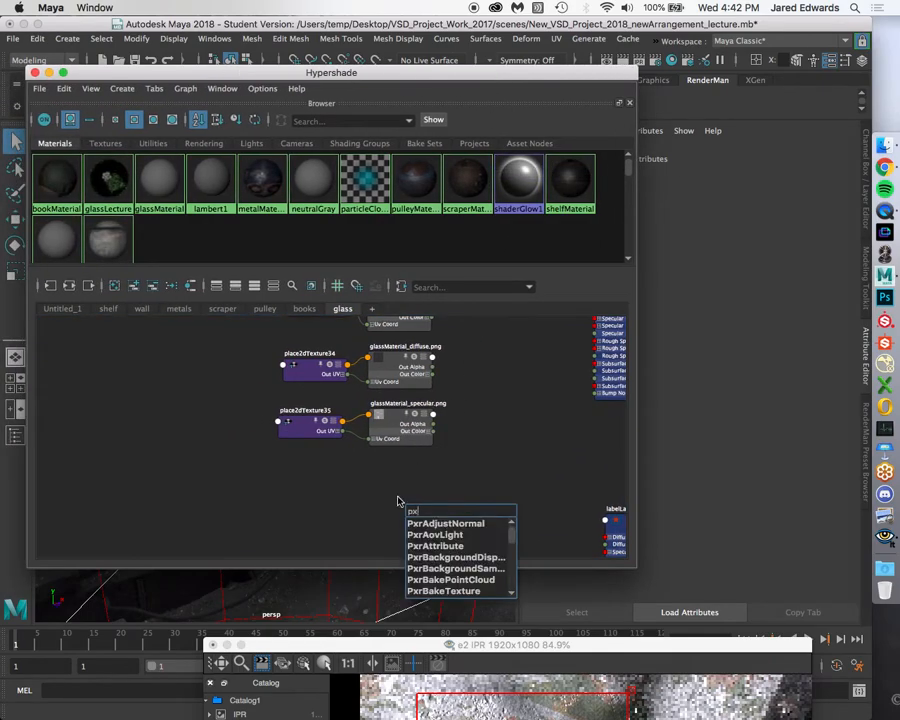
type("normal")
key("Return")
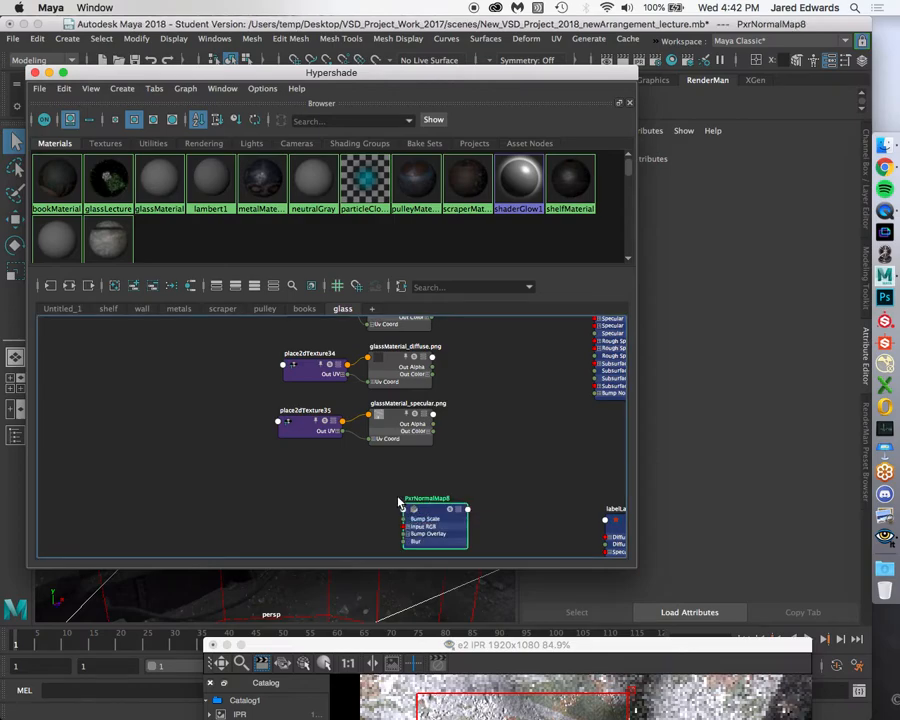
left_click_drag(421, 500, 395, 500)
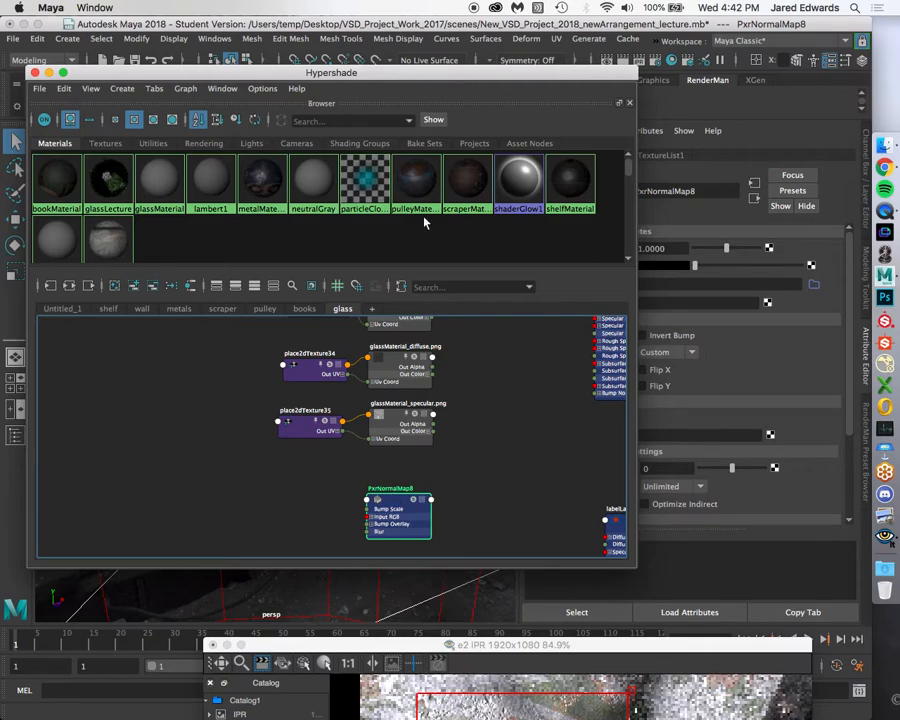
Load glassMaterial_normal.png from VSD_Lecture_Project's sourceimages/Glass folder into the new PxrNormalMap node and enable Invert Bump
left_click_drag(472, 76, 346, 73)
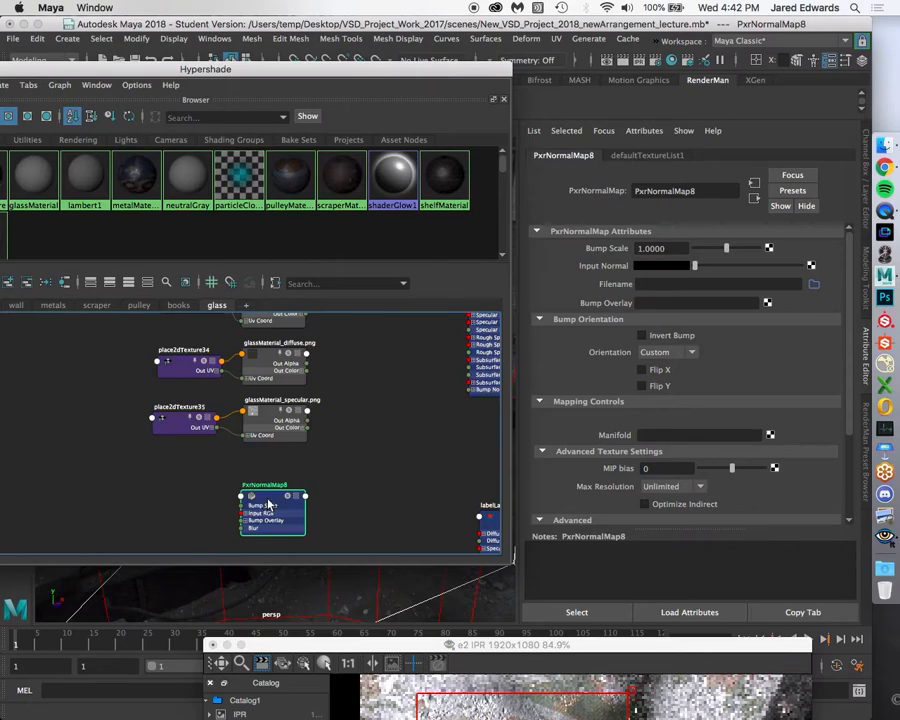
middle_click_drag(268, 505, 389, 353, "alt")
left_click(122, 438)
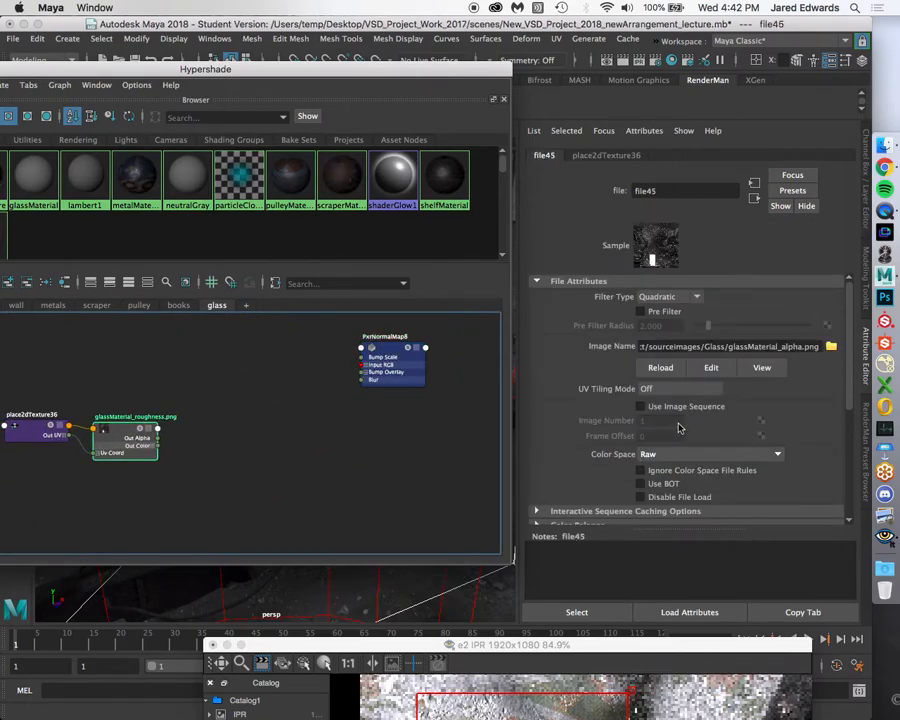
scroll(676, 428, "down", 5)
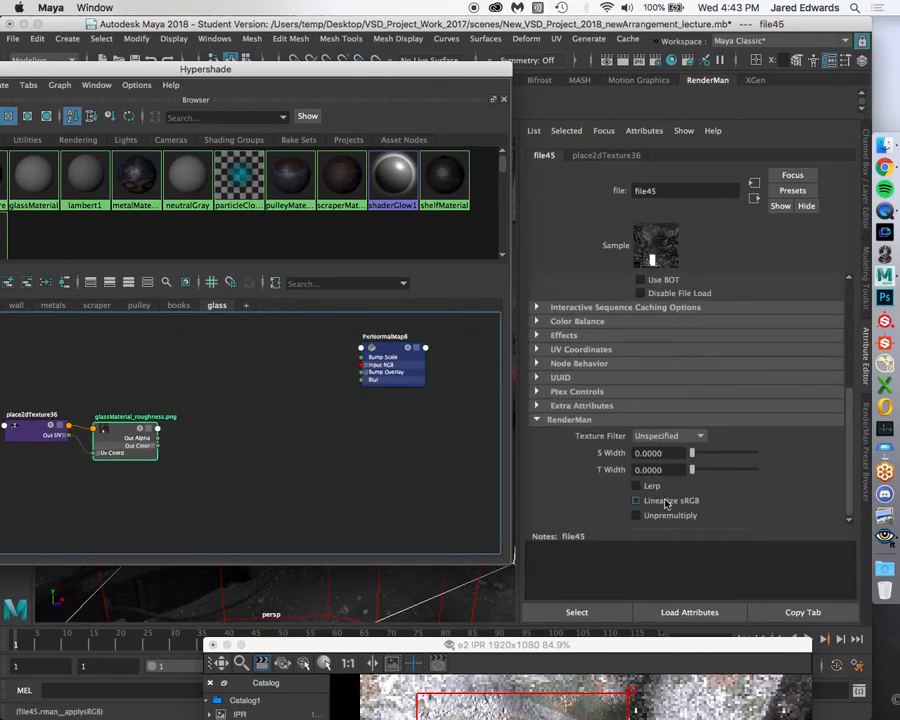
middle_click_drag(402, 402, 317, 518, "alt")
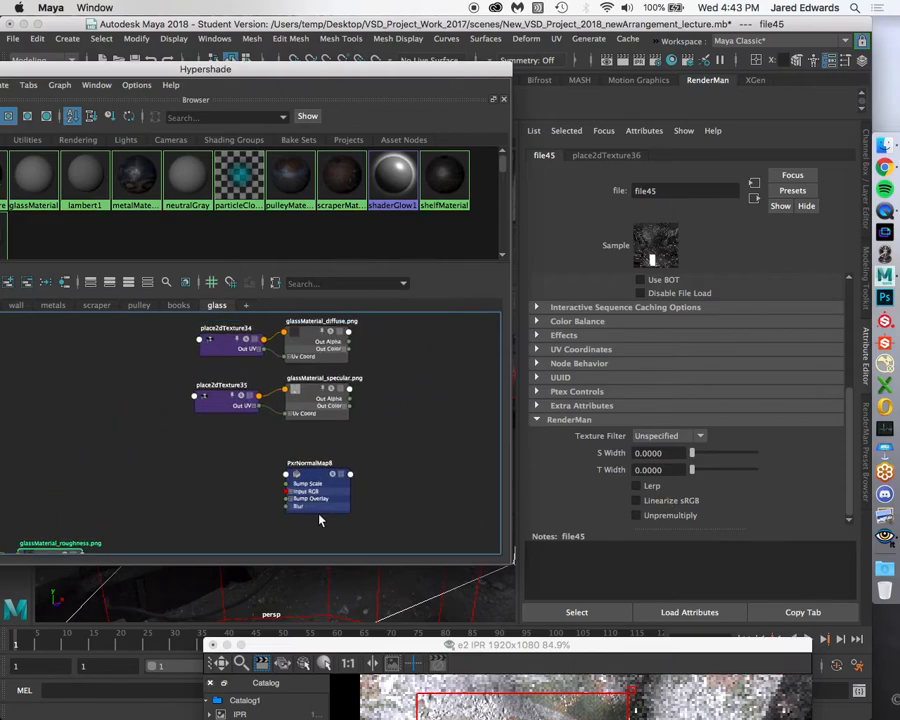
left_click(315, 472)
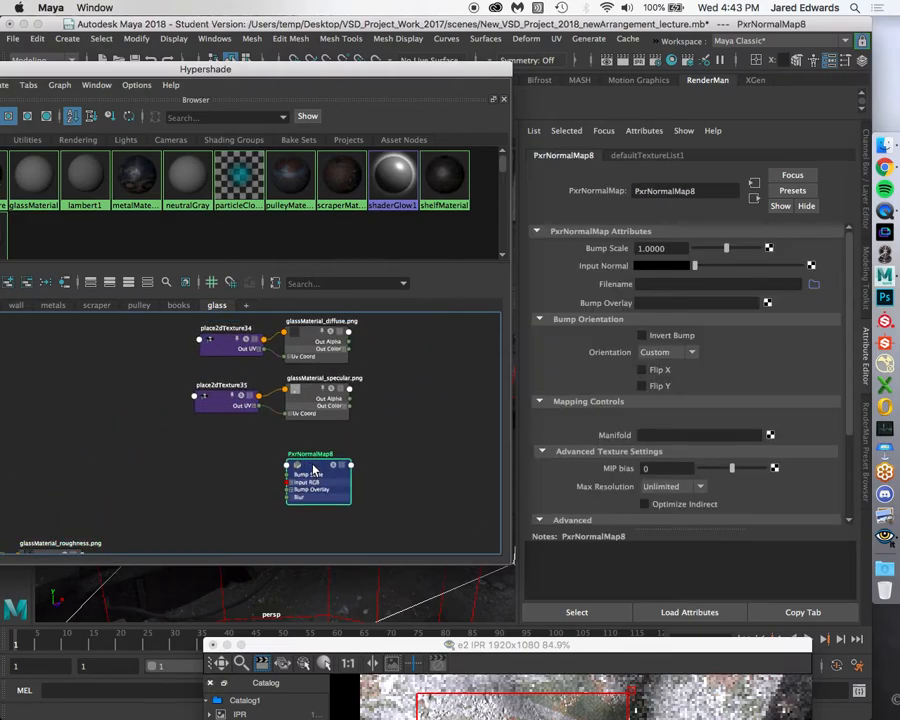
left_click(814, 285)
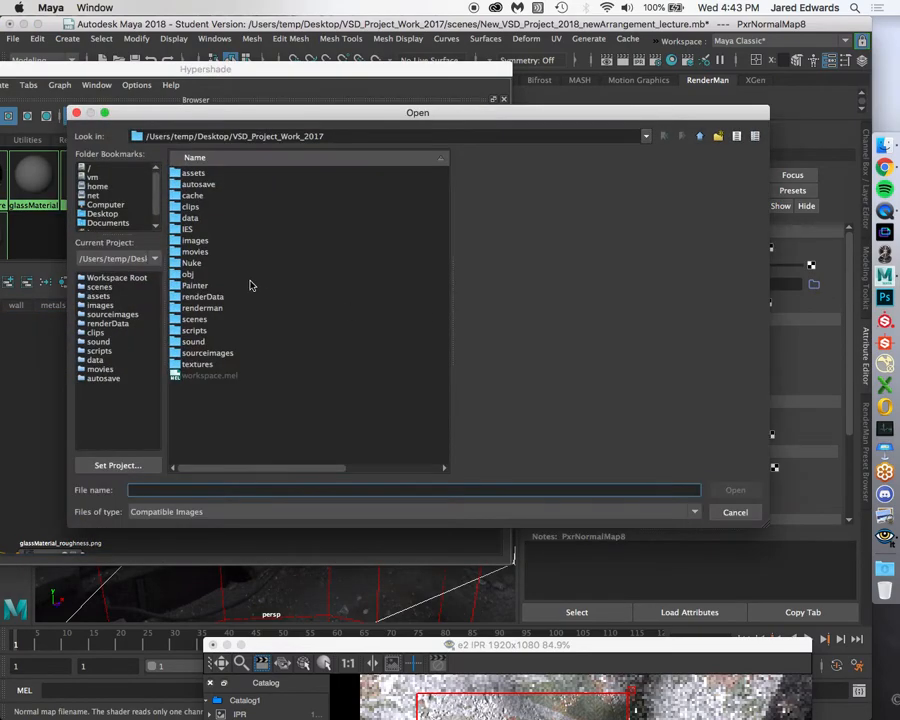
left_click(108, 214)
double_click(234, 198)
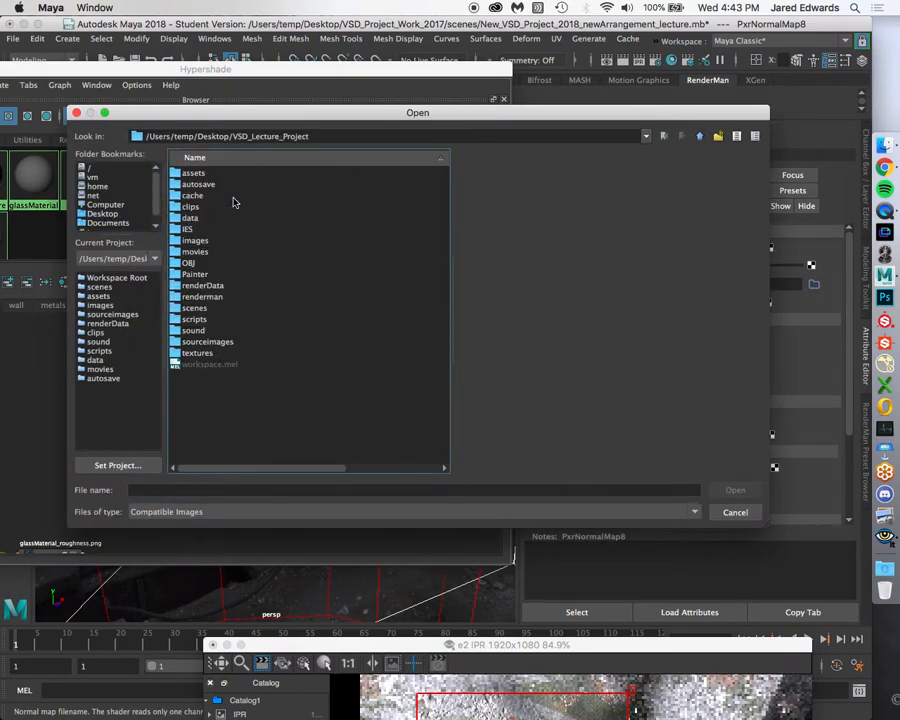
double_click(198, 337)
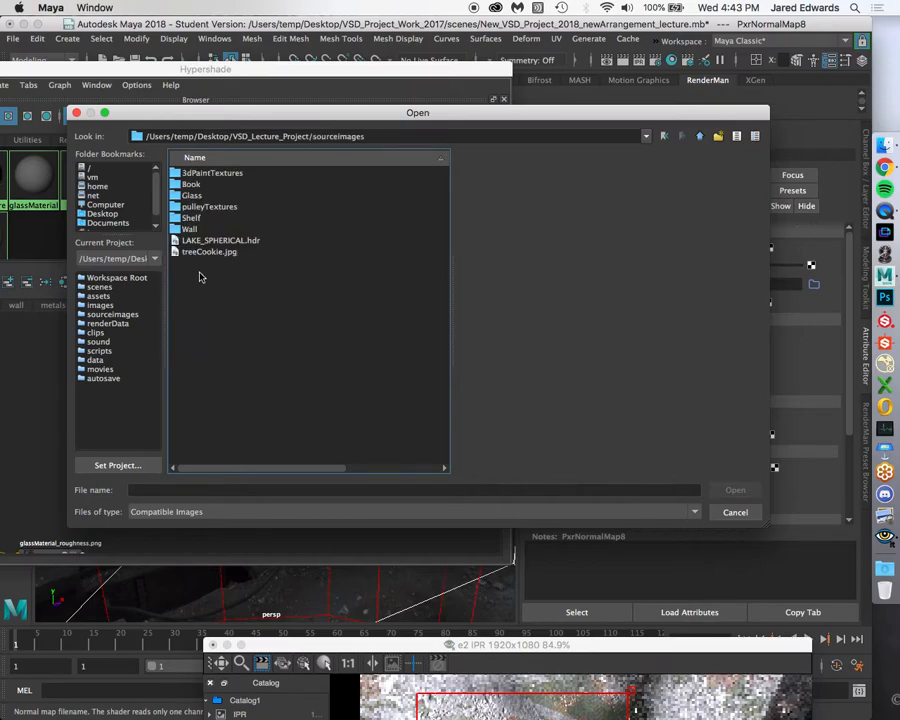
double_click(192, 196)
left_click(227, 196)
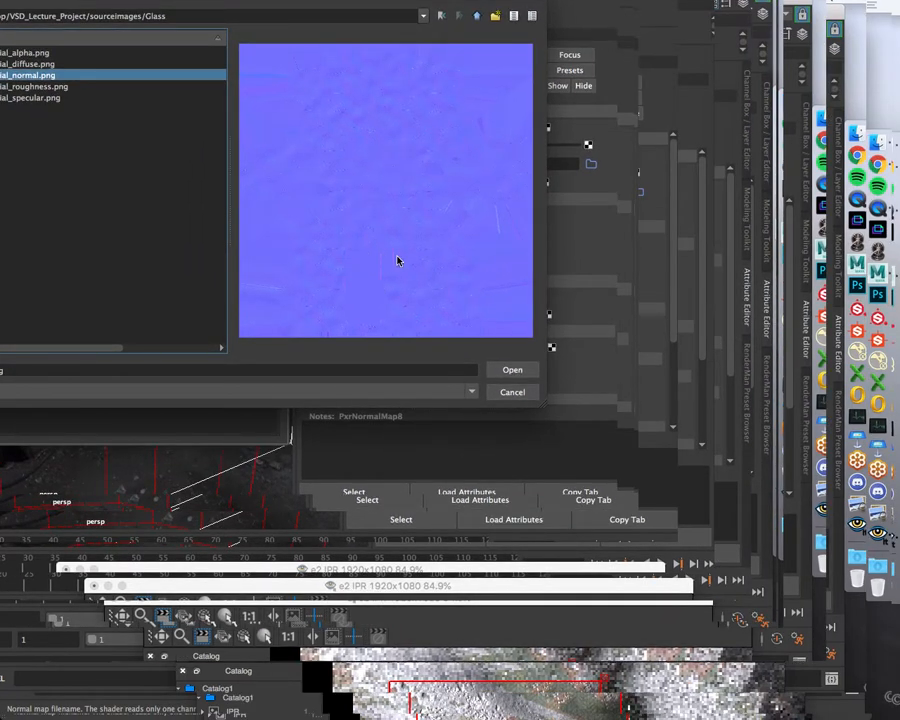
left_click(490, 370)
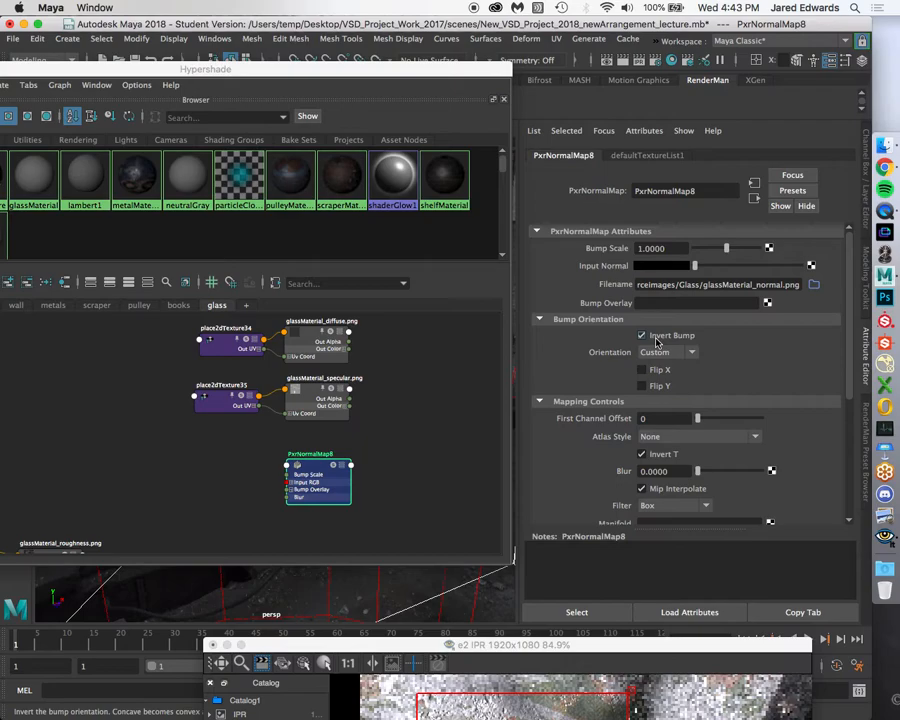
Open the Glass attributes of the glassLayer2 node in the glass graph
middle_click_drag(374, 388, 246, 457, "alt")
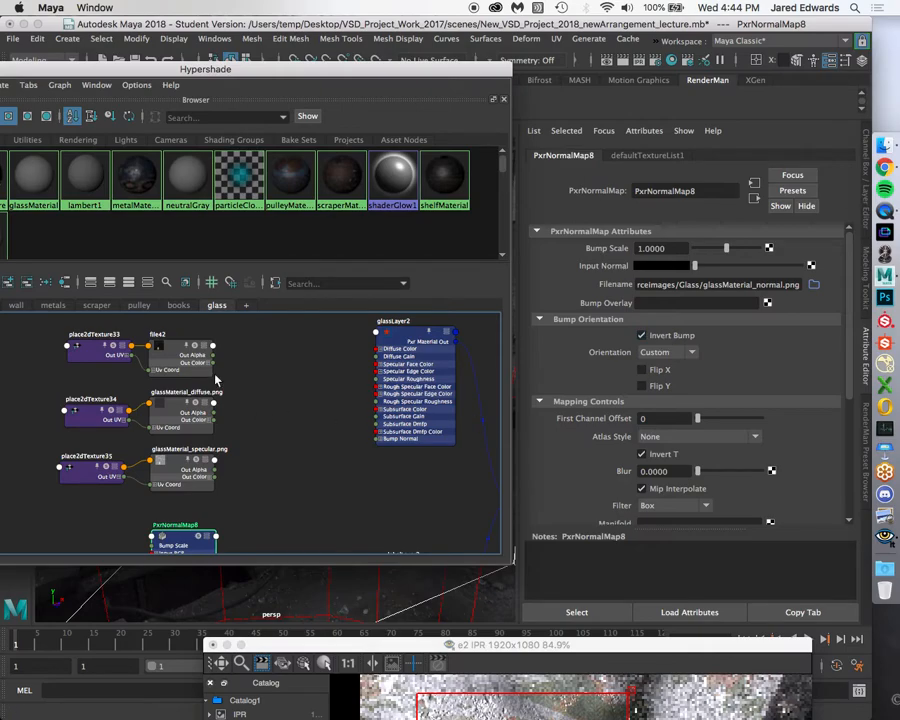
left_click(402, 363)
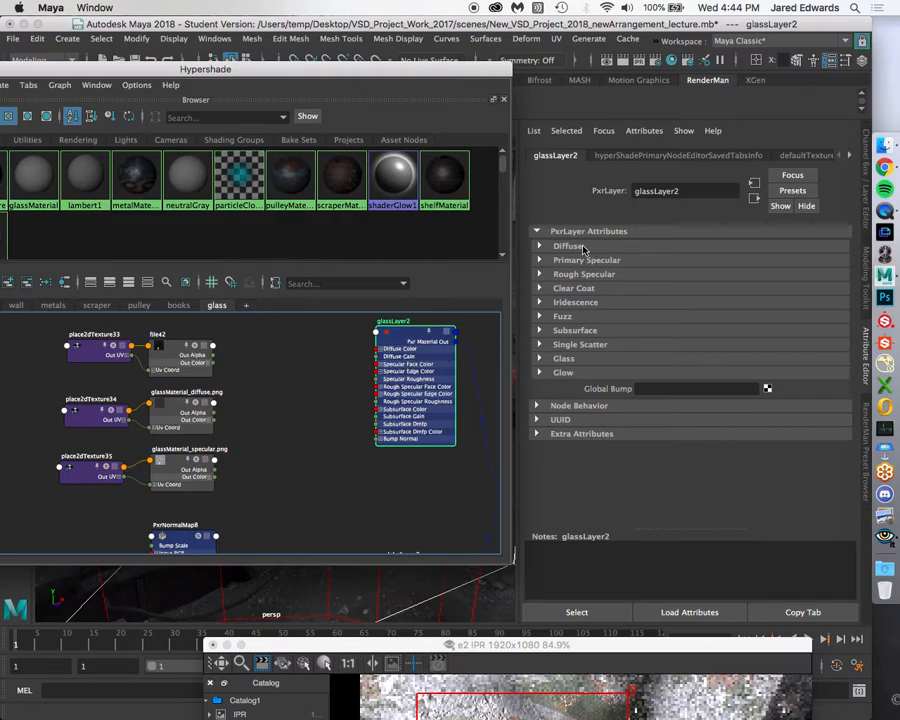
left_click(566, 359)
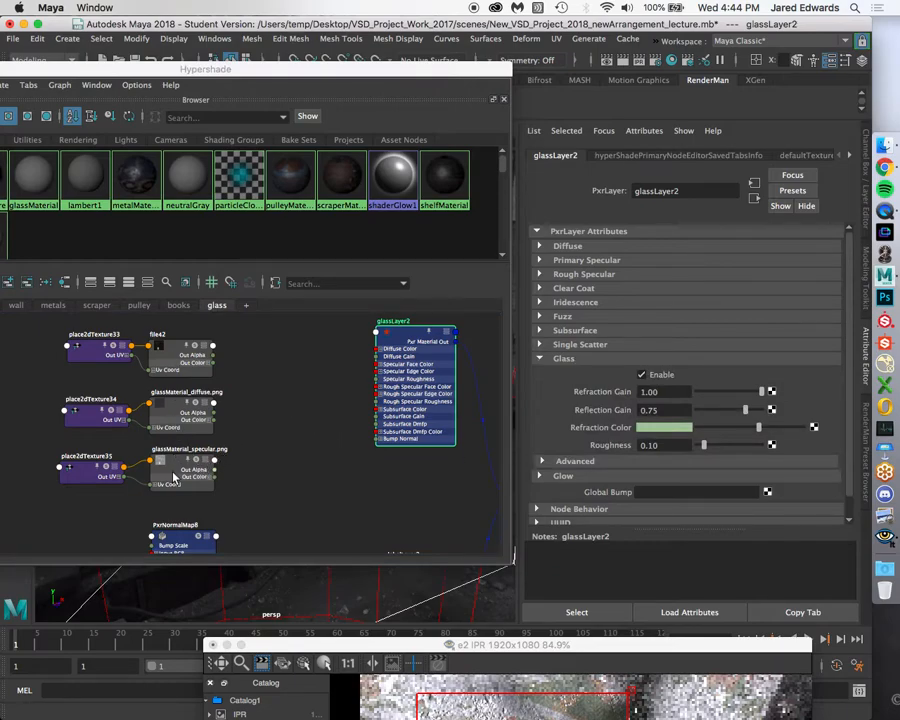
middle_click_drag(230, 428, 258, 428, "alt")
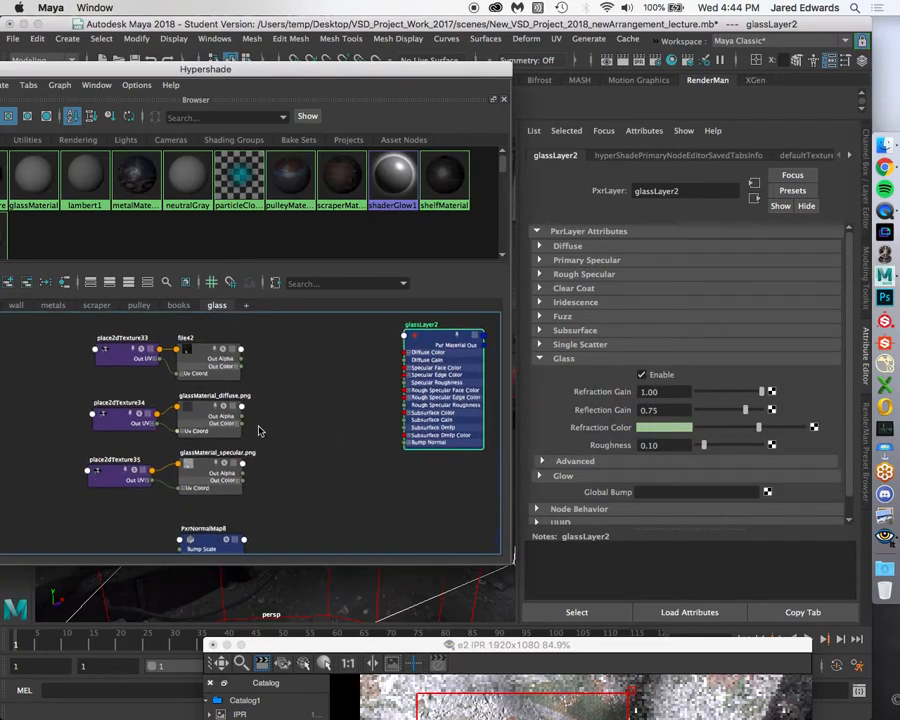
right_click_drag(258, 428, 436, 432, "alt")
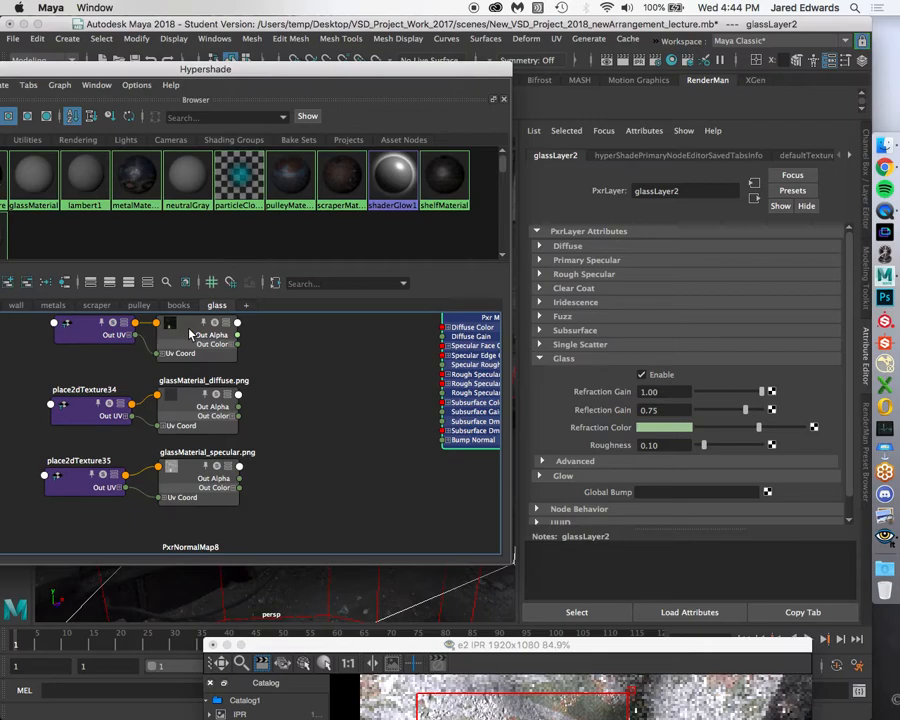
middle_click_drag(193, 406, 227, 418, "alt")
scroll(227, 418, "up", 2)
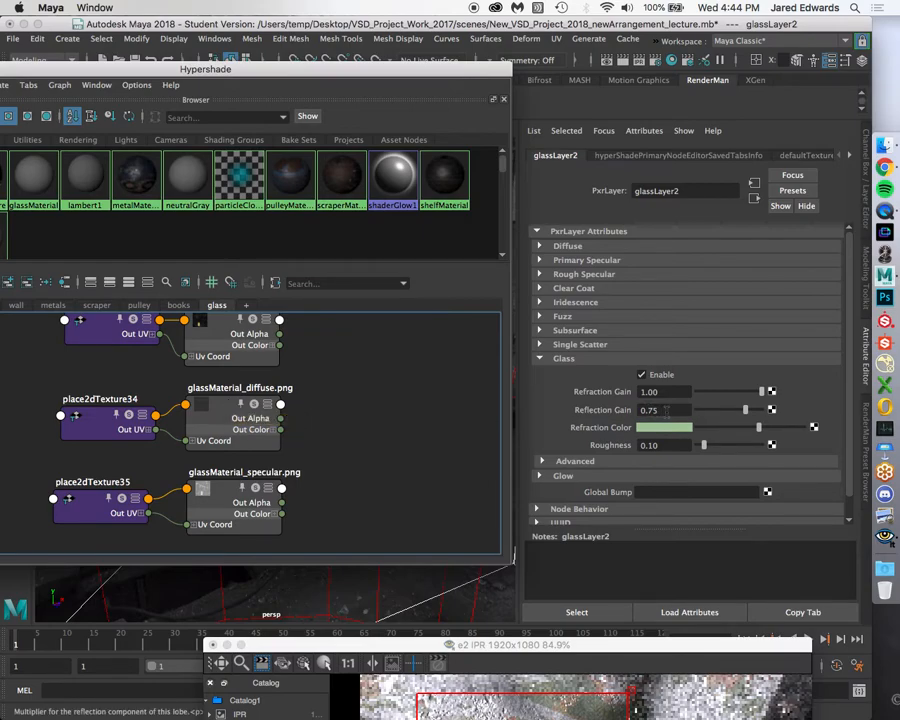
middle_click_drag(304, 434, 306, 412, "alt")
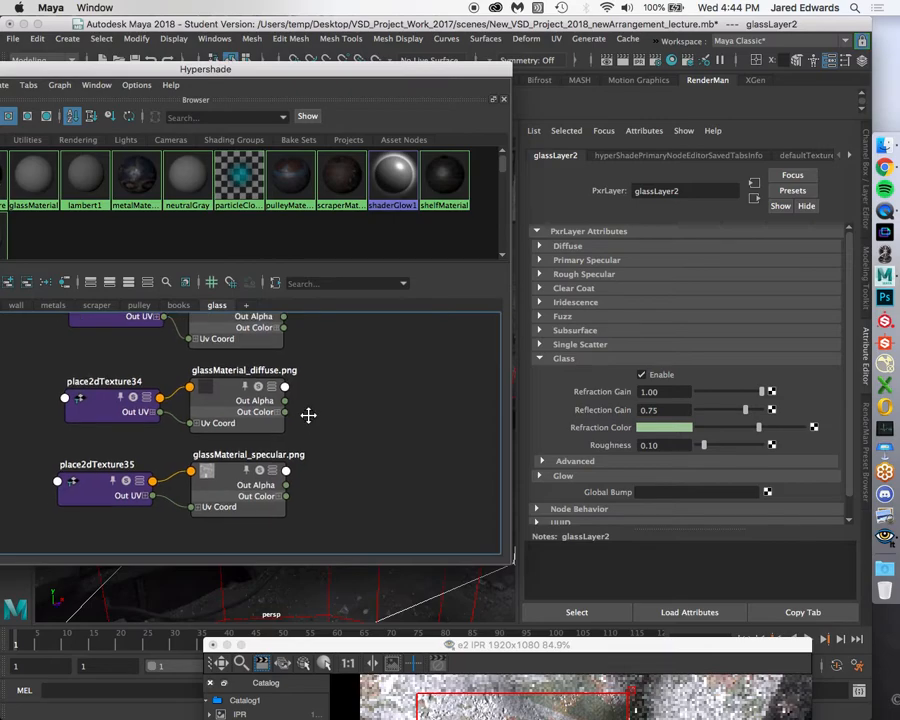
Connect the file texture holding glassMaterial_roughness.png to the Glass Roughness attribute of glassLayer2
left_click(220, 478)
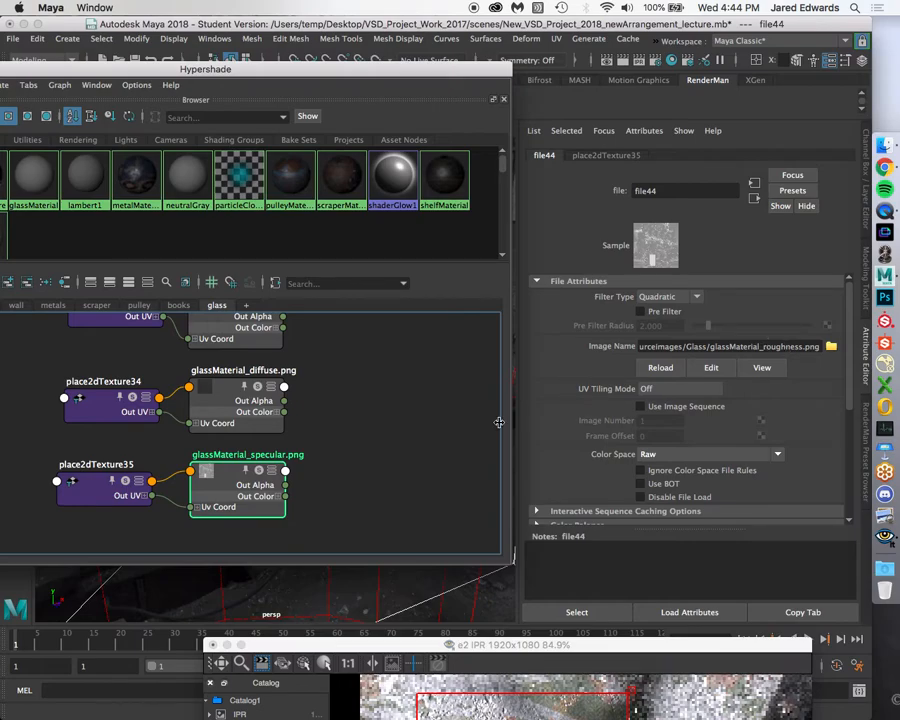
right_click_drag(433, 447, 388, 432, "alt")
middle_click_drag(428, 424, 318, 408, "alt")
left_click(445, 352)
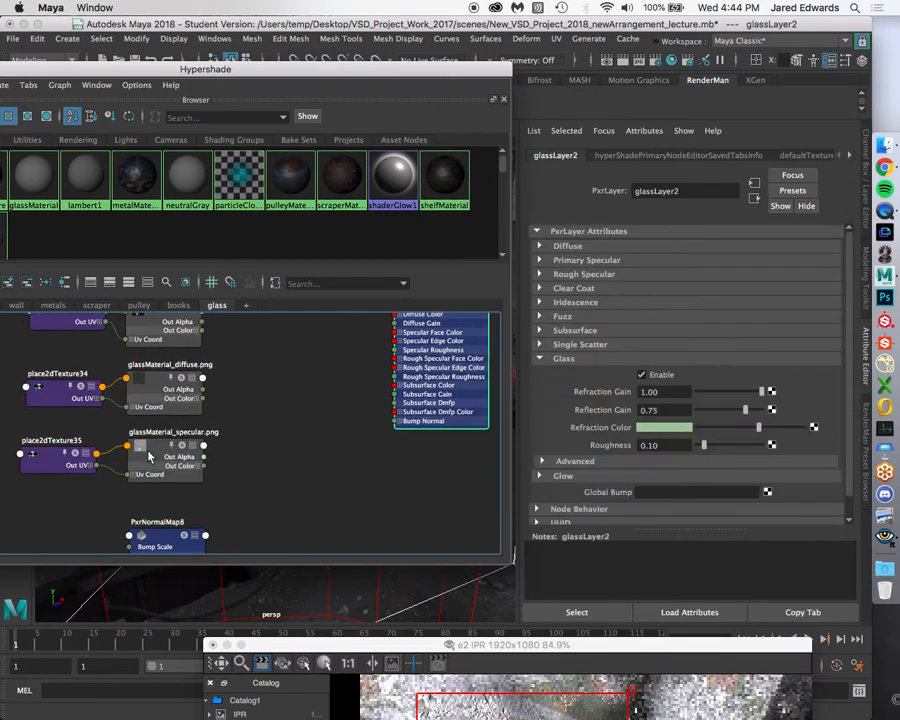
scroll(140, 450, "up", 2)
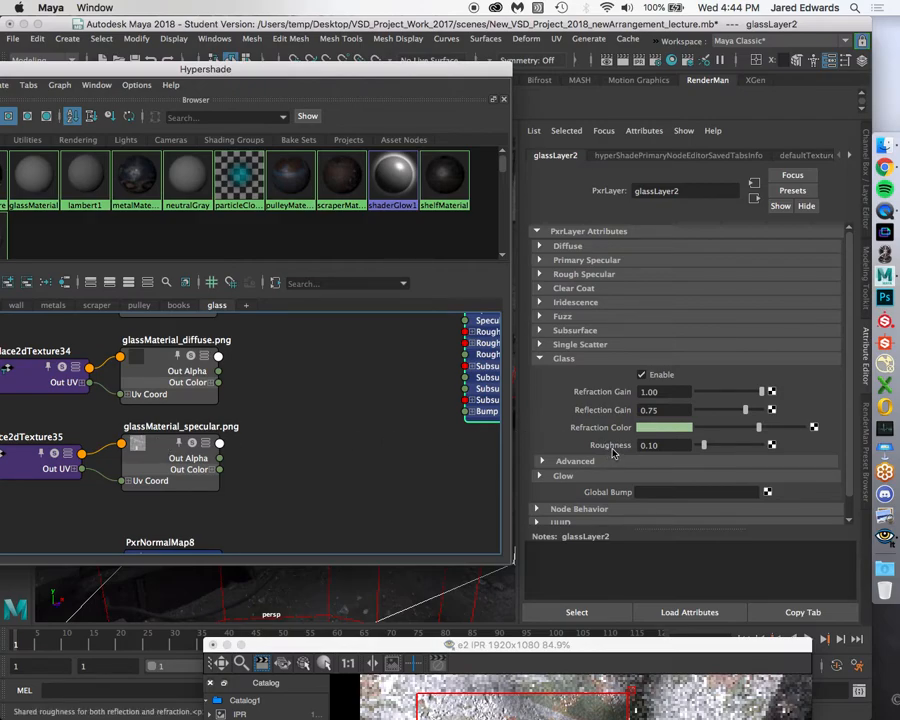
middle_click_drag(155, 445, 615, 445)
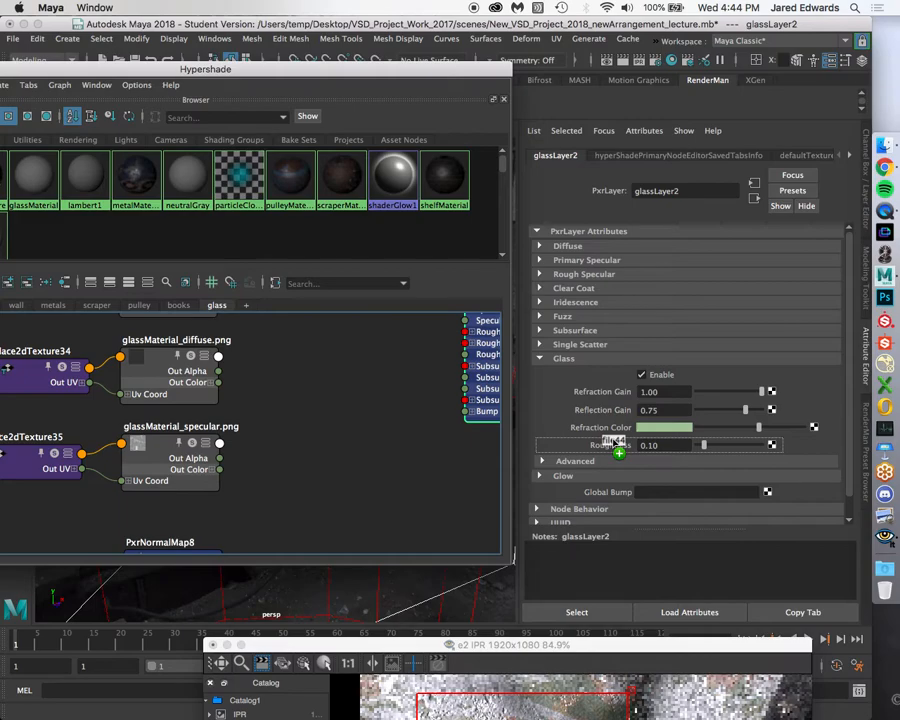
middle_click_drag(615, 445, 640, 447)
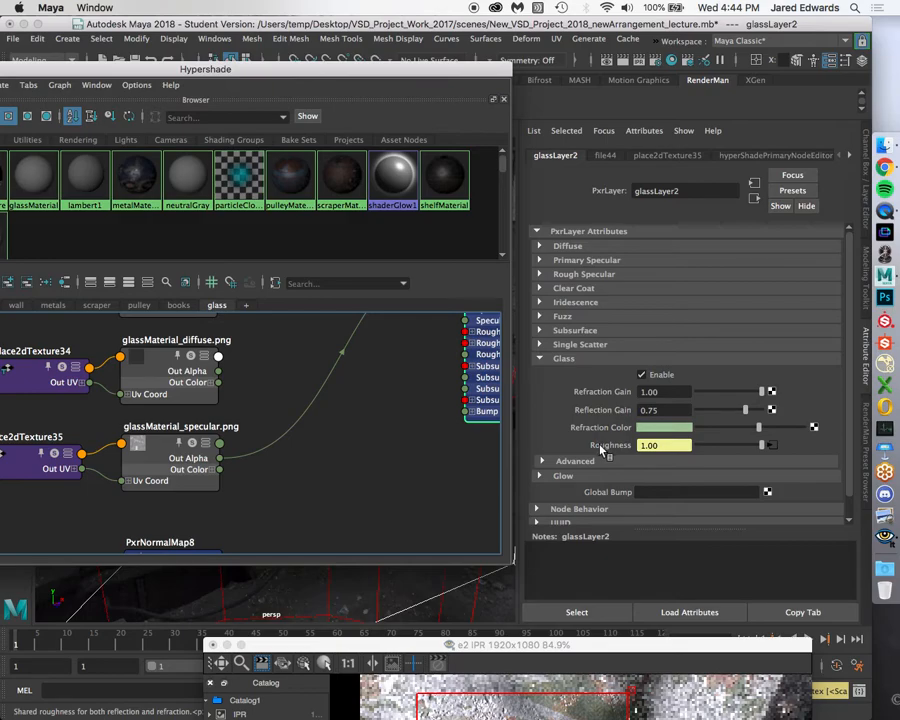
Connect the PxrNormalMap8 node to the Global Bump attribute of glassLayer2
middle_click_drag(404, 434, 426, 328, "alt")
middle_click_drag(365, 376, 430, 323, "alt")
right_click_drag(430, 323, 337, 465, "alt")
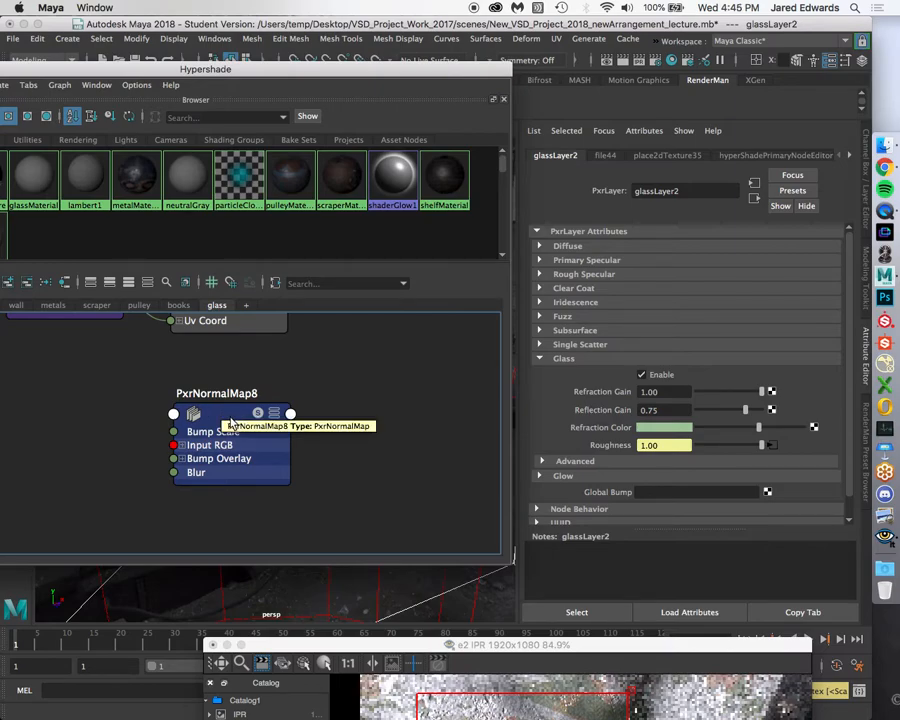
middle_click_drag(224, 418, 605, 497)
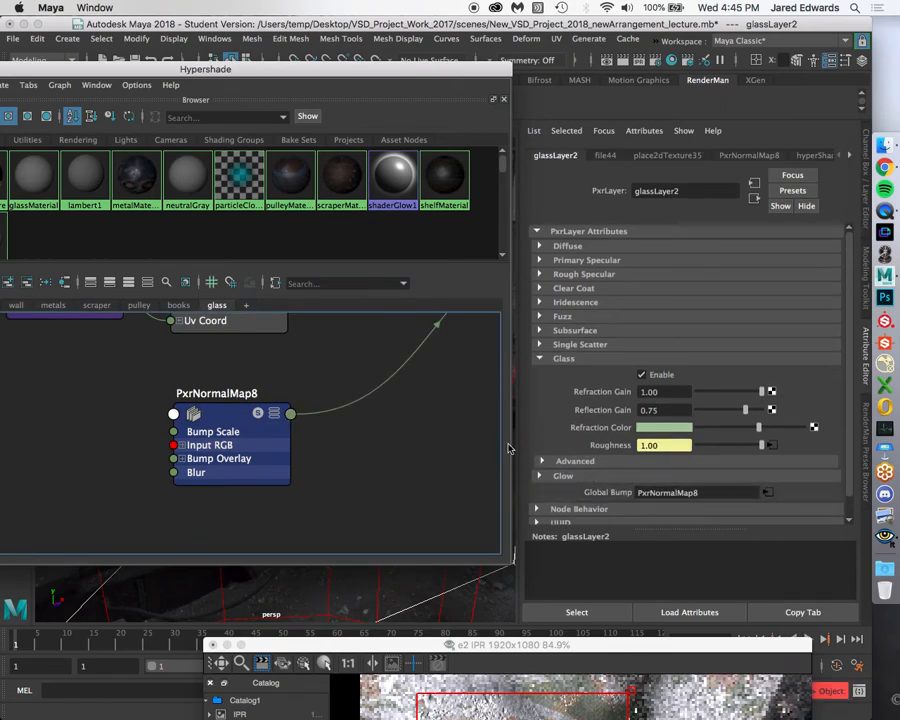
Start a new IPR render from the current renderCam camera
left_click_drag(390, 69, 290, 327)
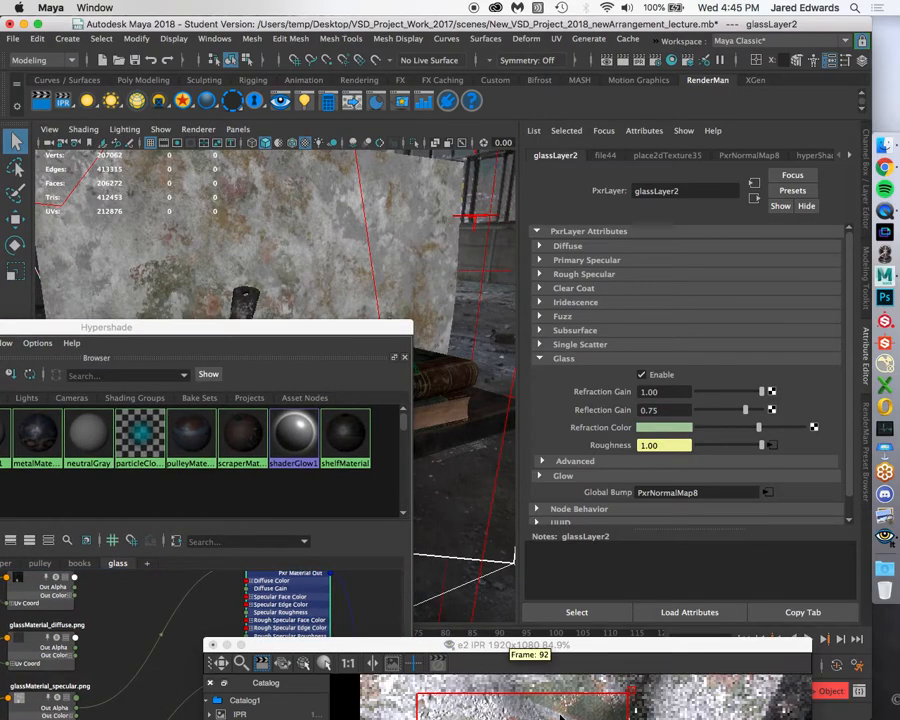
left_click(520, 646)
left_click_drag(520, 648, 519, 135)
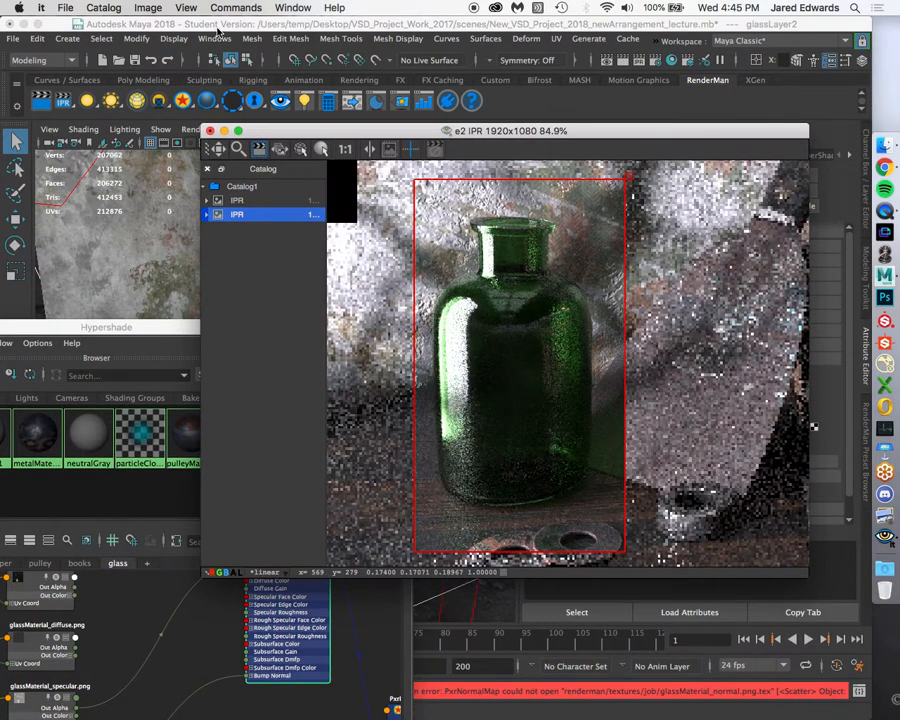
left_click(206, 24)
right_click(67, 101)
mouse_move(77, 125)
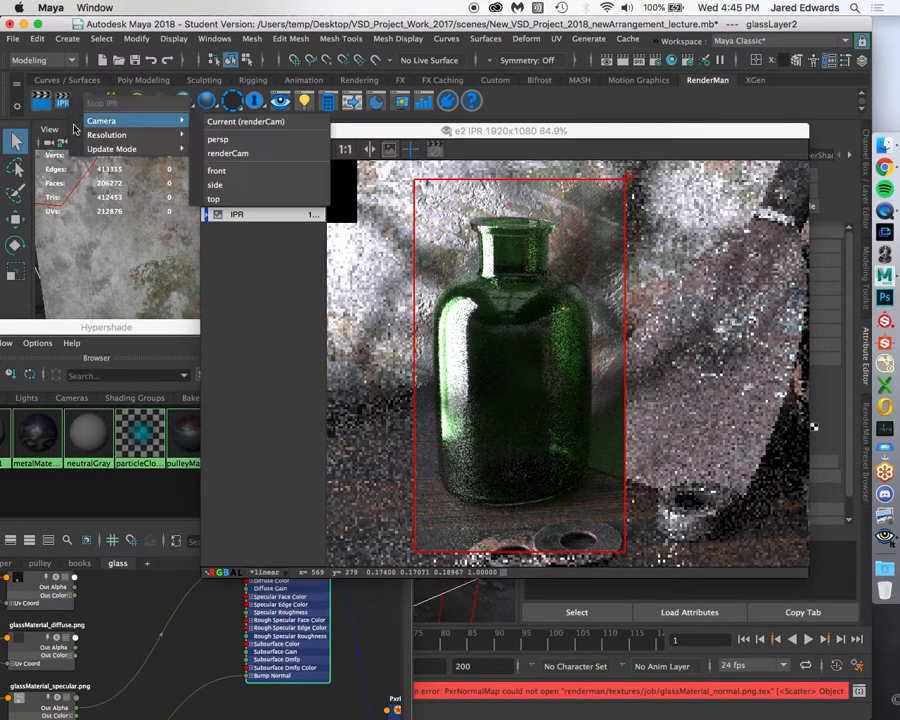
left_click(257, 122)
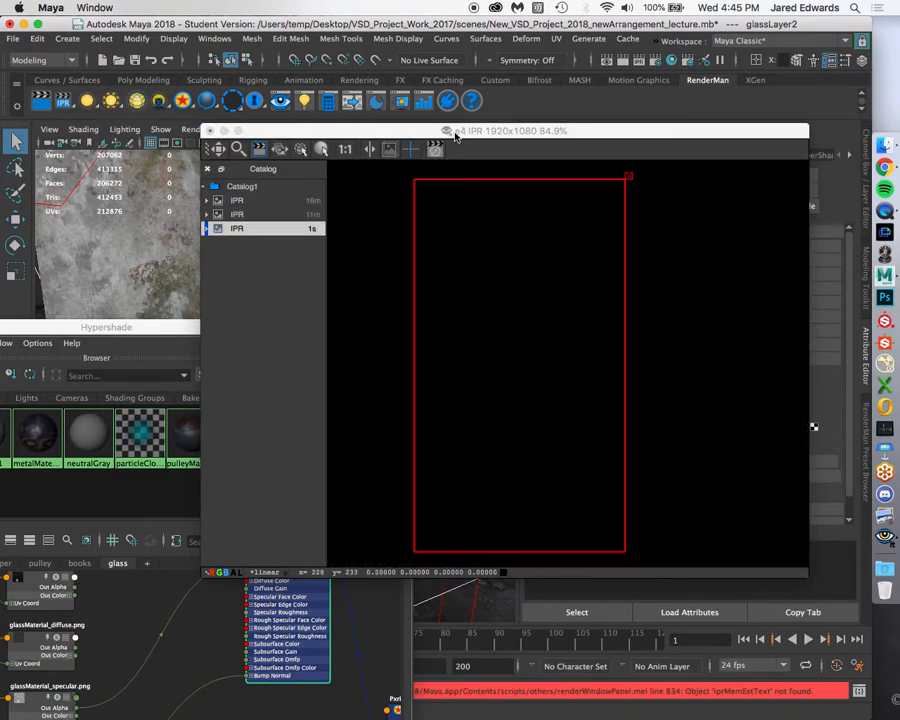
left_click_drag(454, 133, 421, 124)
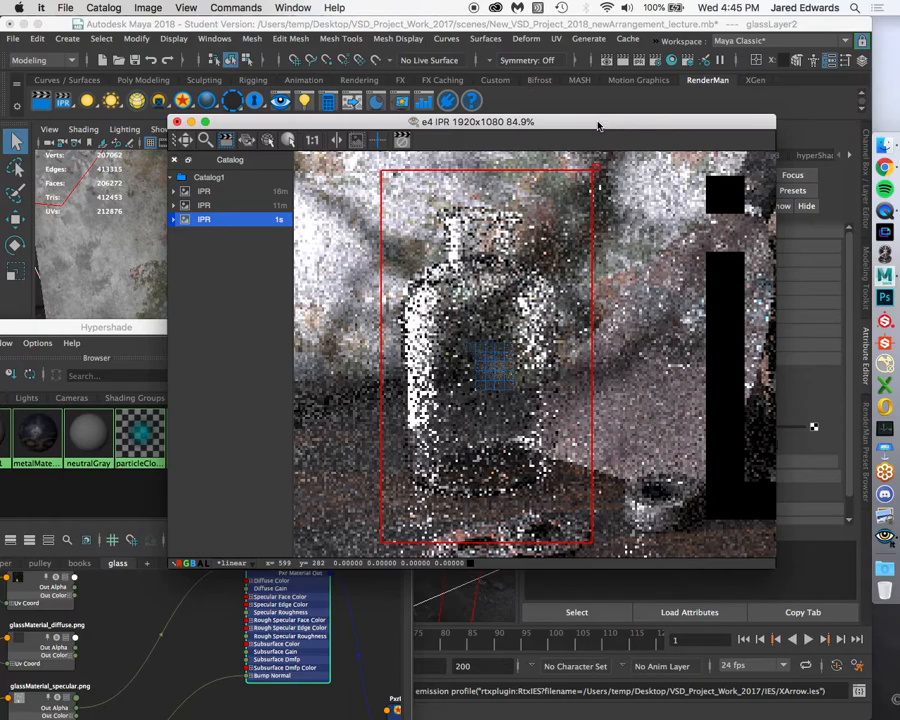
Compare the new bottle render with the previous IPR snapshot and check it against glassLayer2's Glass settings
left_click_drag(598, 126, 670, 595)
left_click_drag(350, 337, 344, 132)
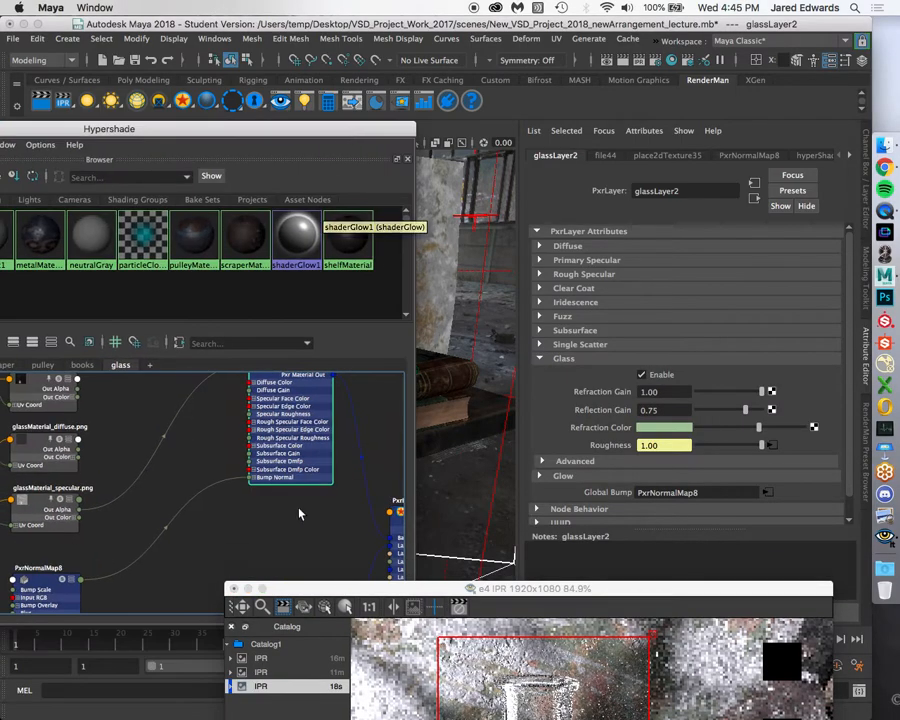
left_click_drag(637, 588, 491, 189)
left_click(139, 277)
left_click(141, 287)
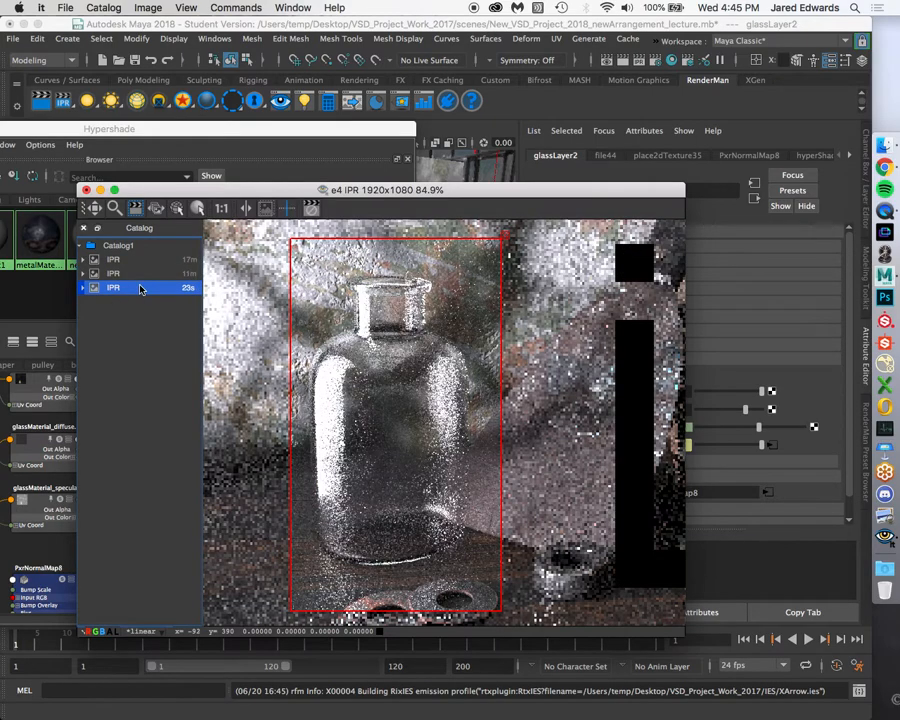
left_click_drag(516, 193, 716, 572)
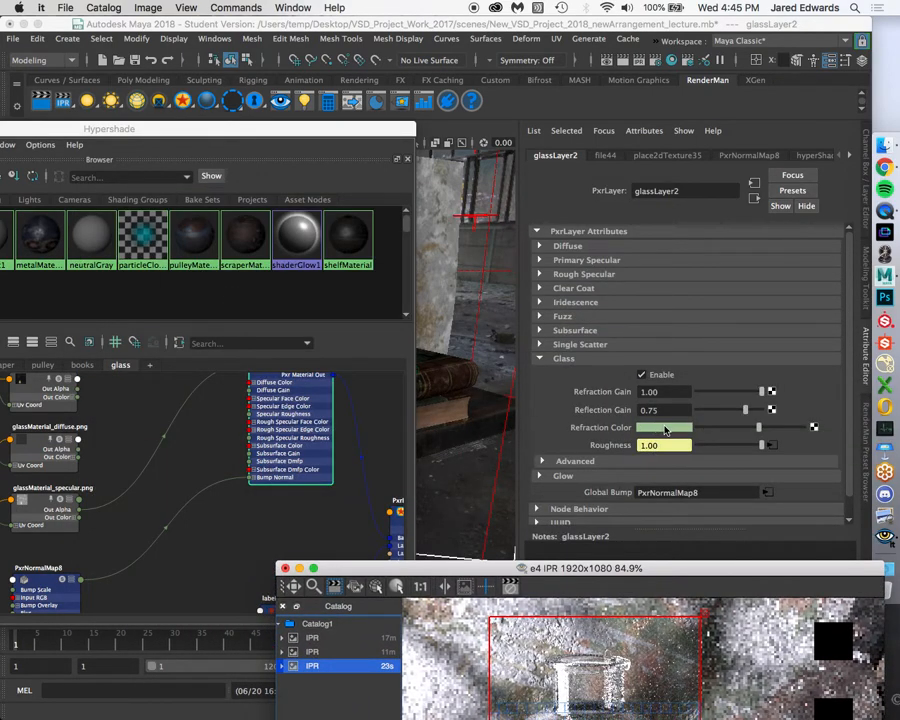
left_click_drag(663, 575, 487, 243)
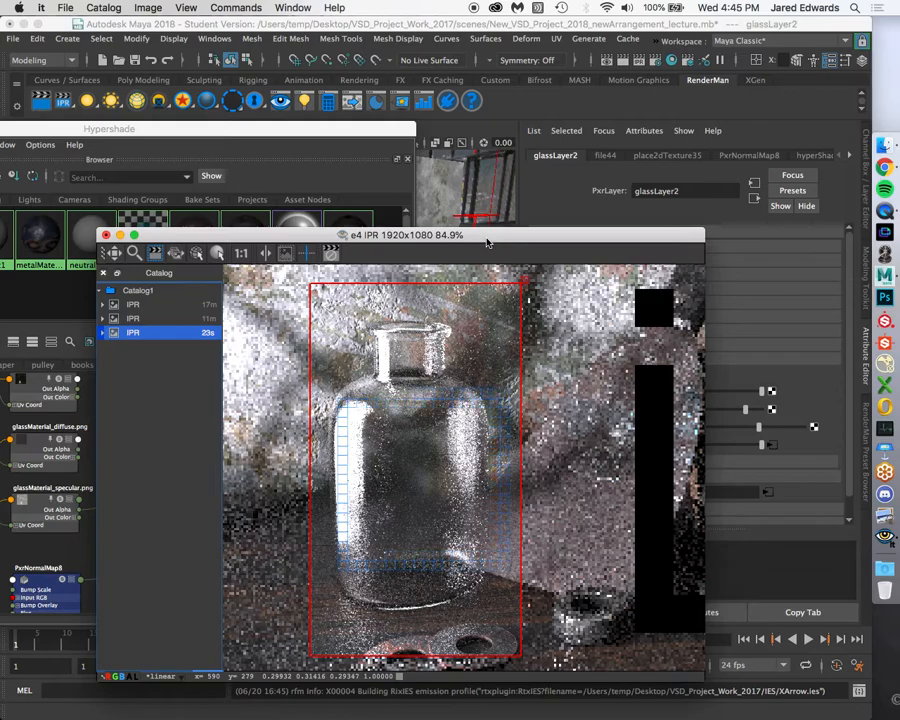
left_click_drag(487, 243, 656, 446)
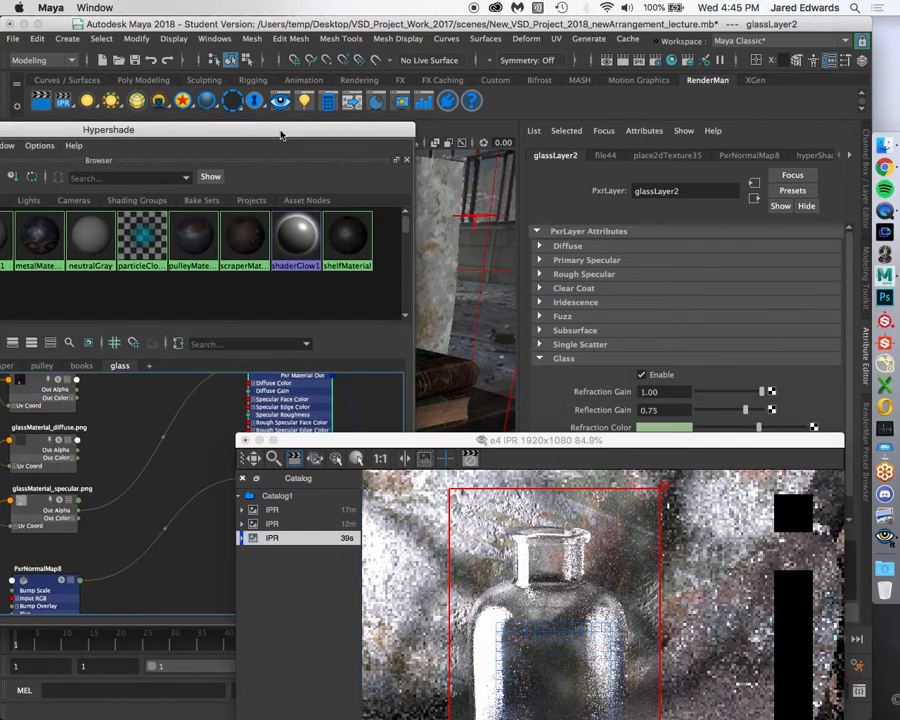
Restart the IPR render to produce another snapshot of the bottle
left_click_drag(279, 147, 199, 417)
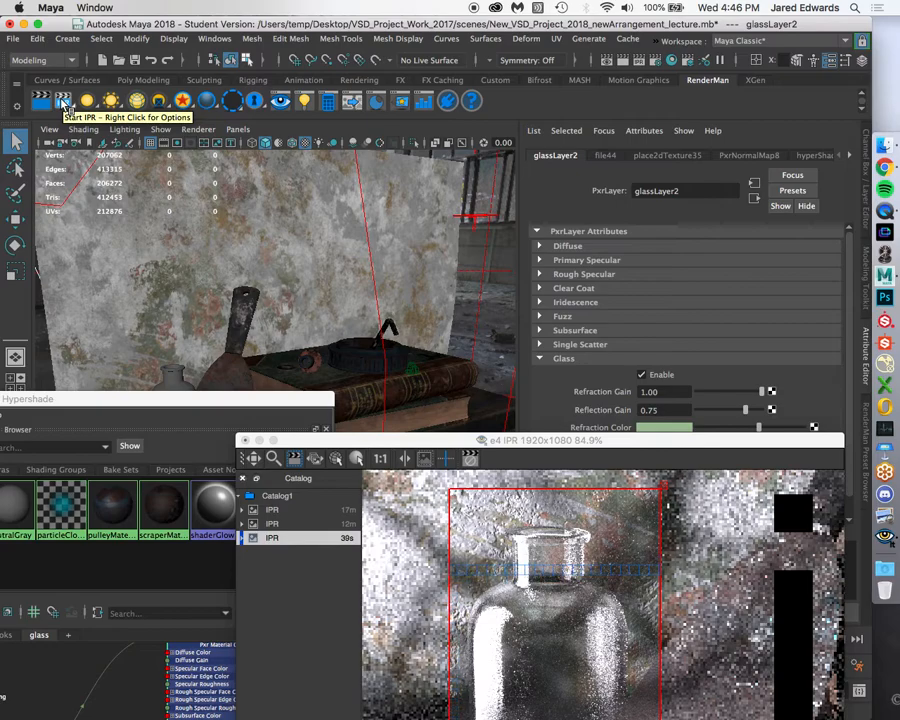
right_click(63, 104)
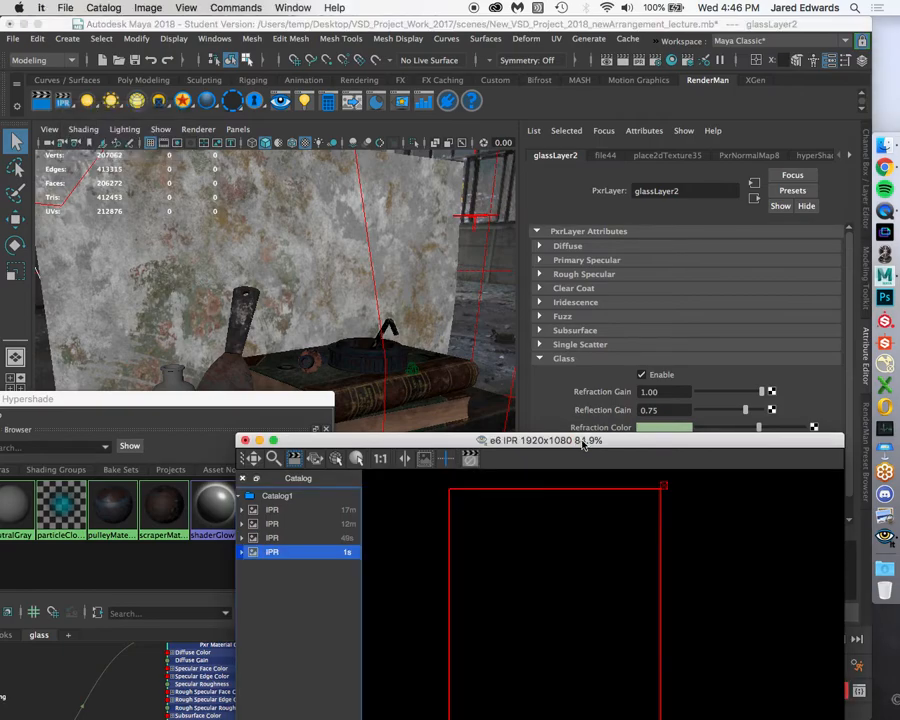
left_click_drag(582, 441, 458, 154)
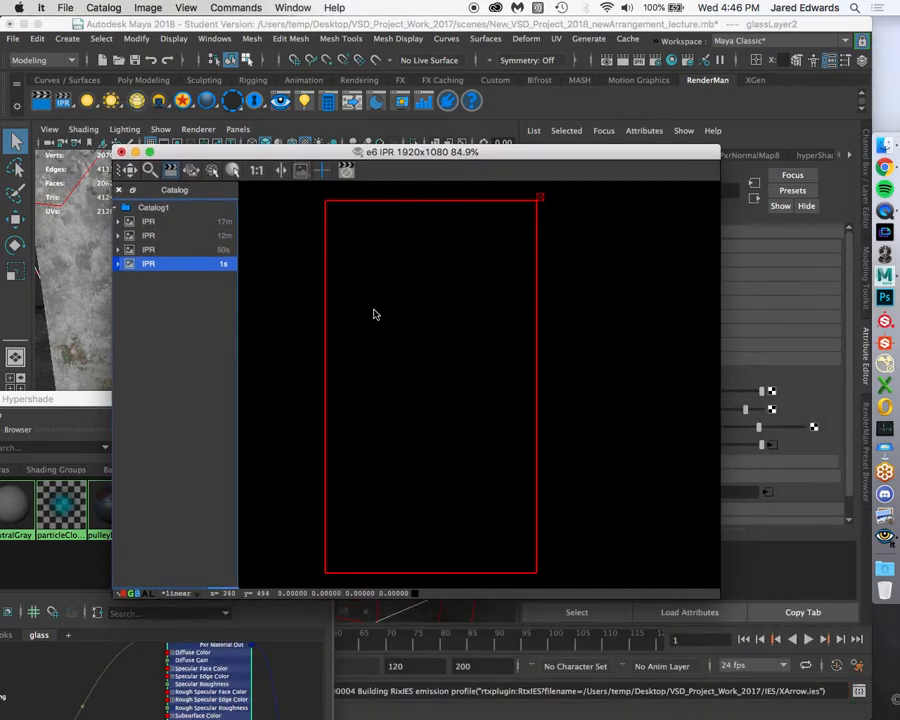
Compare the two latest IPR snapshots of the bottle and delete the older of the two from Catalog1
left_click(178, 252)
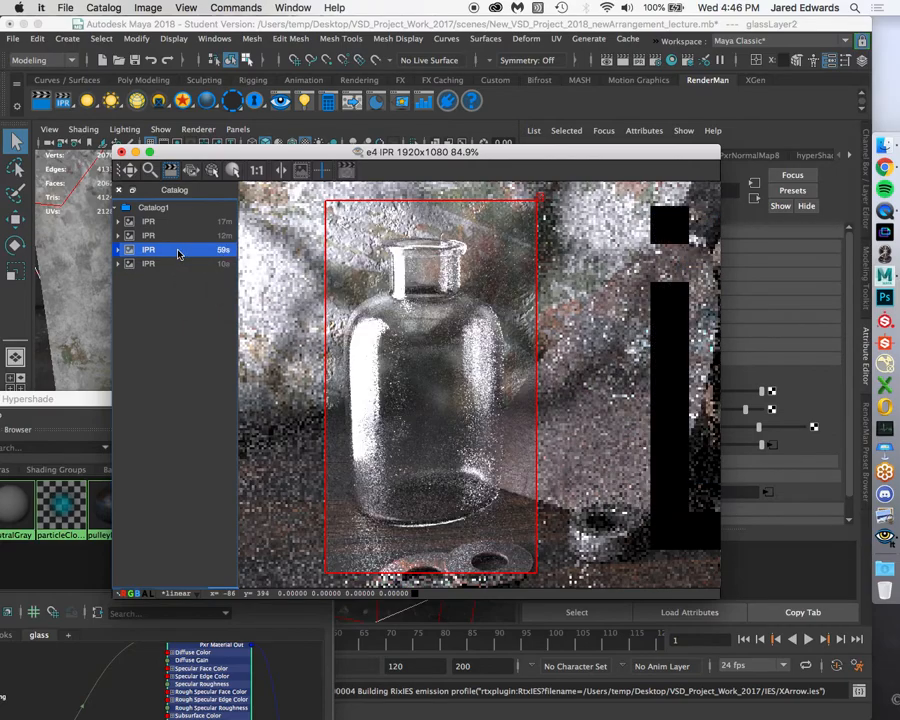
left_click(178, 263)
left_click(178, 249)
left_click(180, 264)
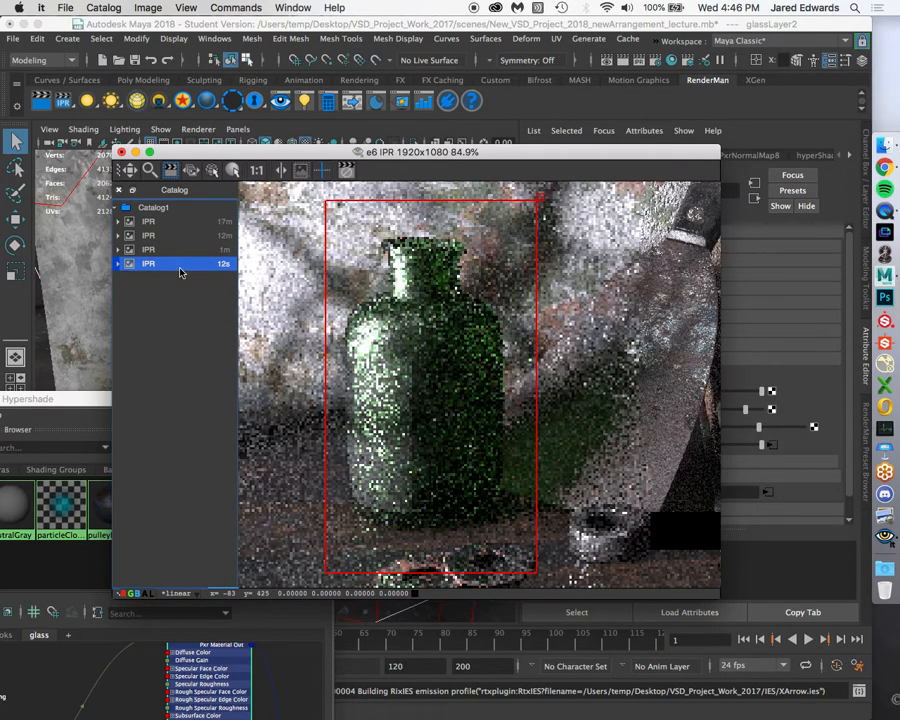
left_click(176, 252)
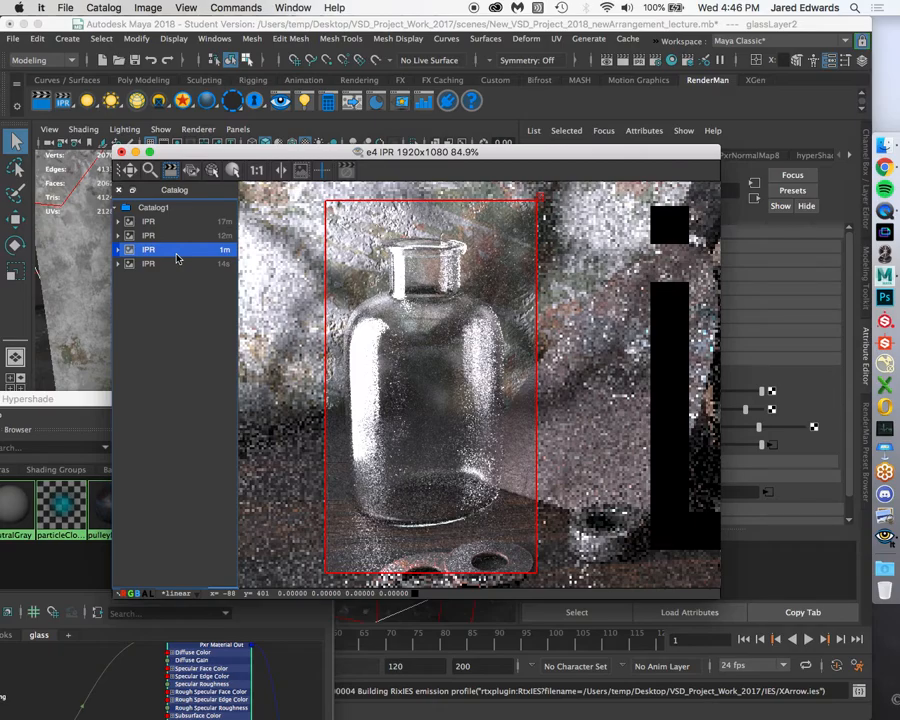
left_click(177, 264)
left_click(179, 251)
key("Delete")
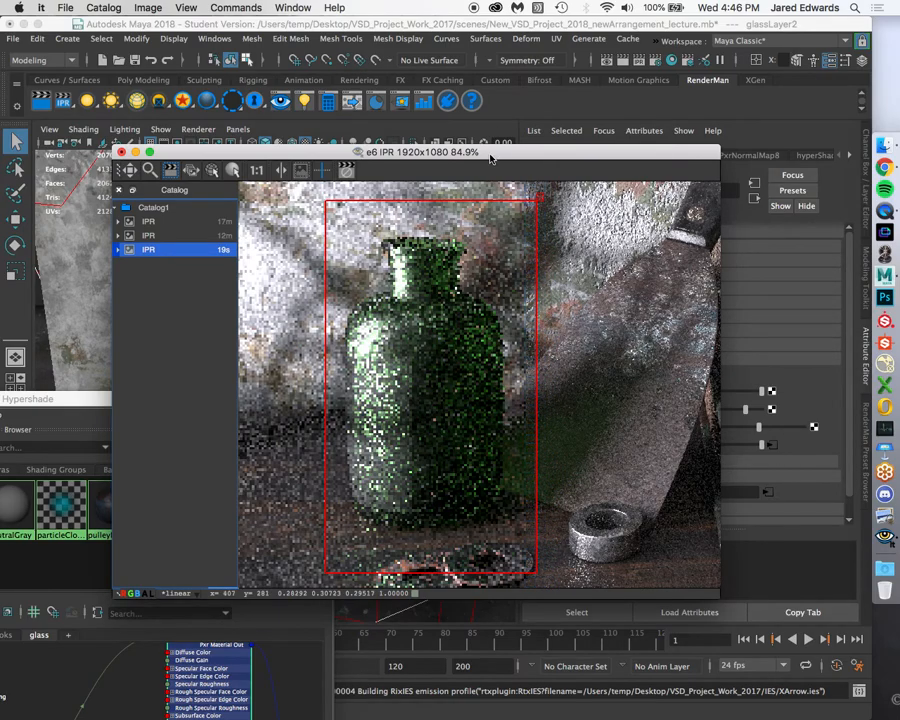
Examine the bottle's roughness and surface detail up close in the latest IPR render, including its neck and base
scroll(385, 405, "up", 2)
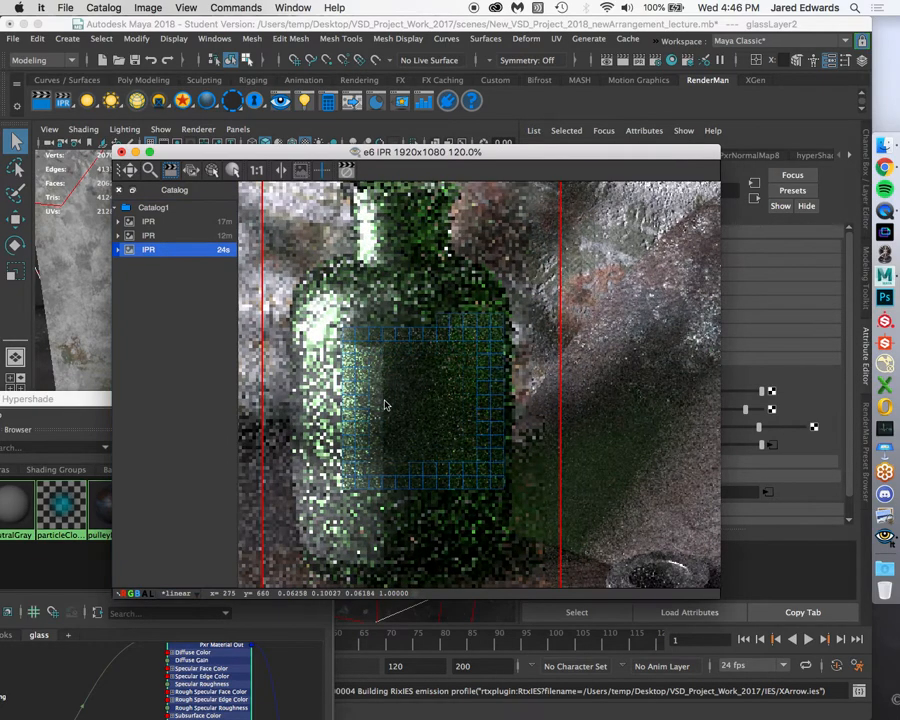
middle_click_drag(402, 398, 440, 405)
scroll(440, 405, "up", 1)
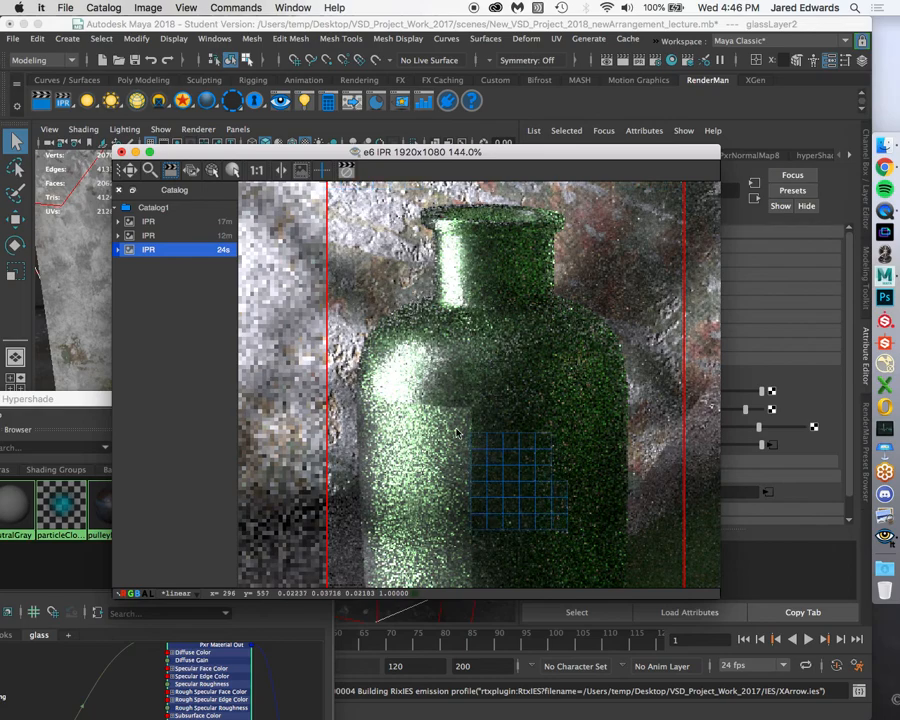
middle_click_drag(456, 432, 407, 263)
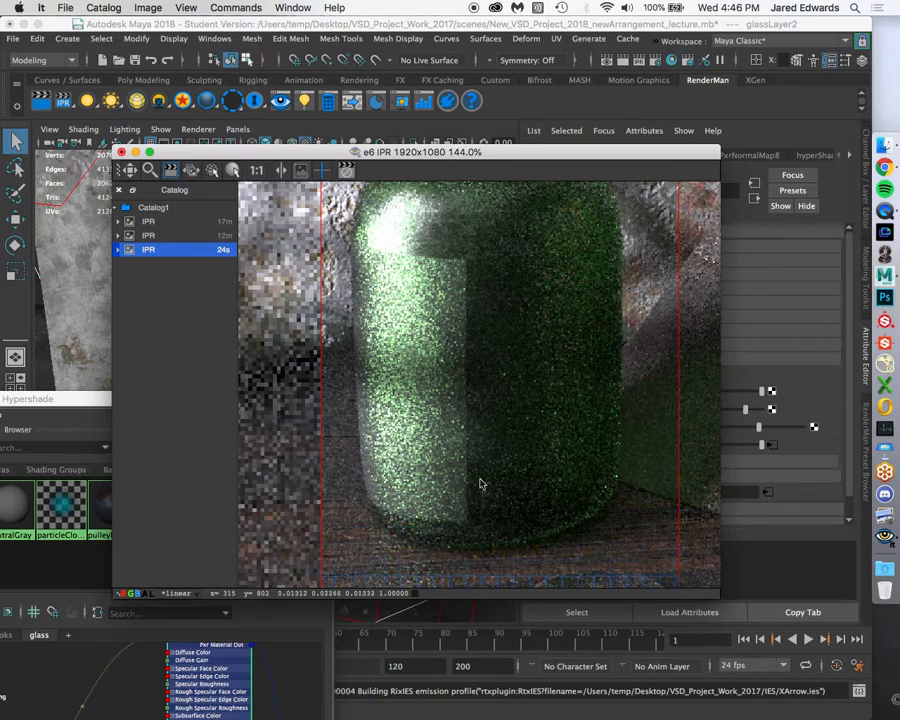
scroll(480, 484, "down", 3)
middle_click_drag(554, 317, 518, 348)
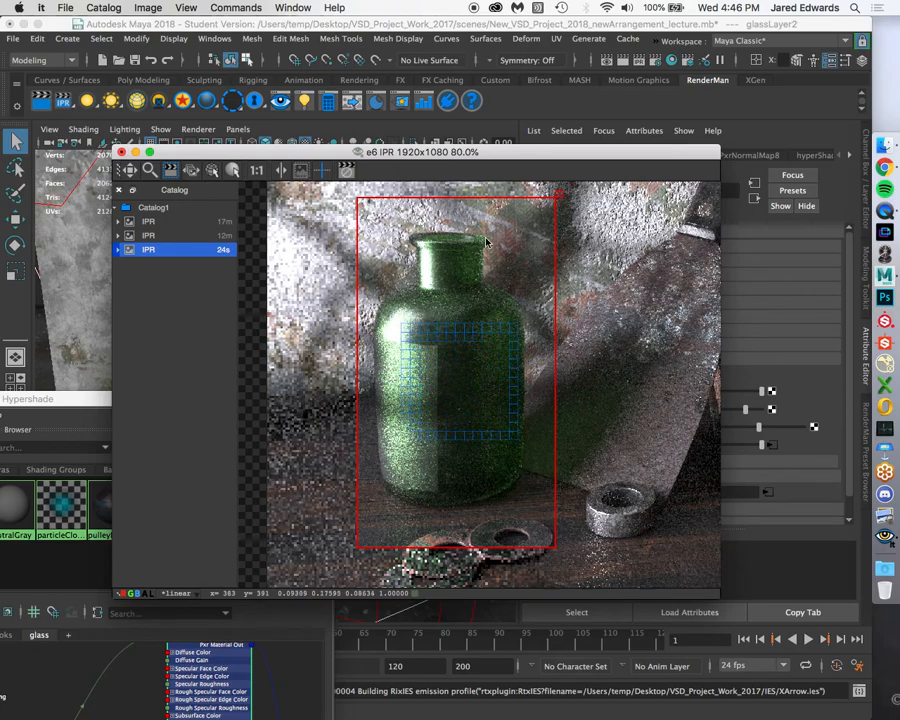
Enable Layer 1 on the PxrLayerMixer4 node that feeds the glassLecture material
left_click_drag(529, 153, 624, 714)
left_click_drag(210, 401, 464, 99)
middle_click_drag(425, 547, 404, 444, "alt")
middle_click_drag(495, 392, 368, 413, "alt")
left_click(434, 360)
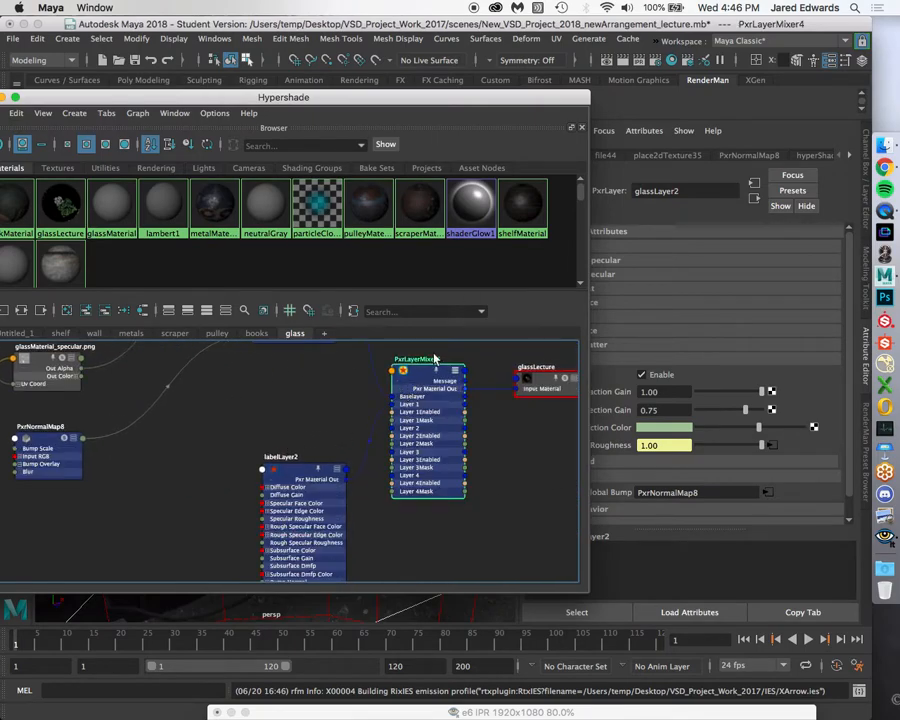
left_click_drag(434, 97, 358, 108)
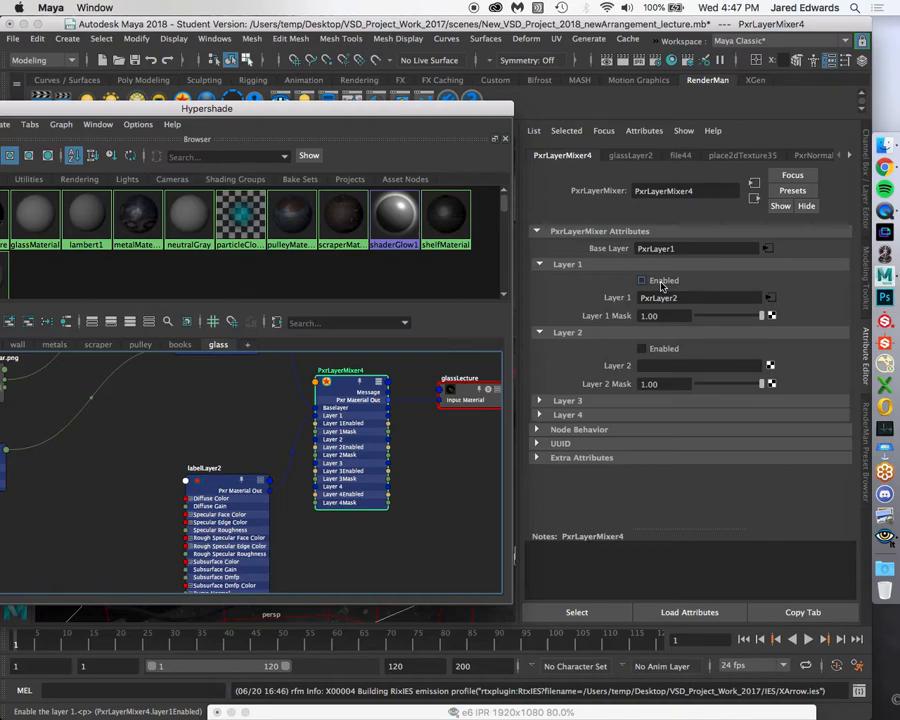
left_click(660, 284)
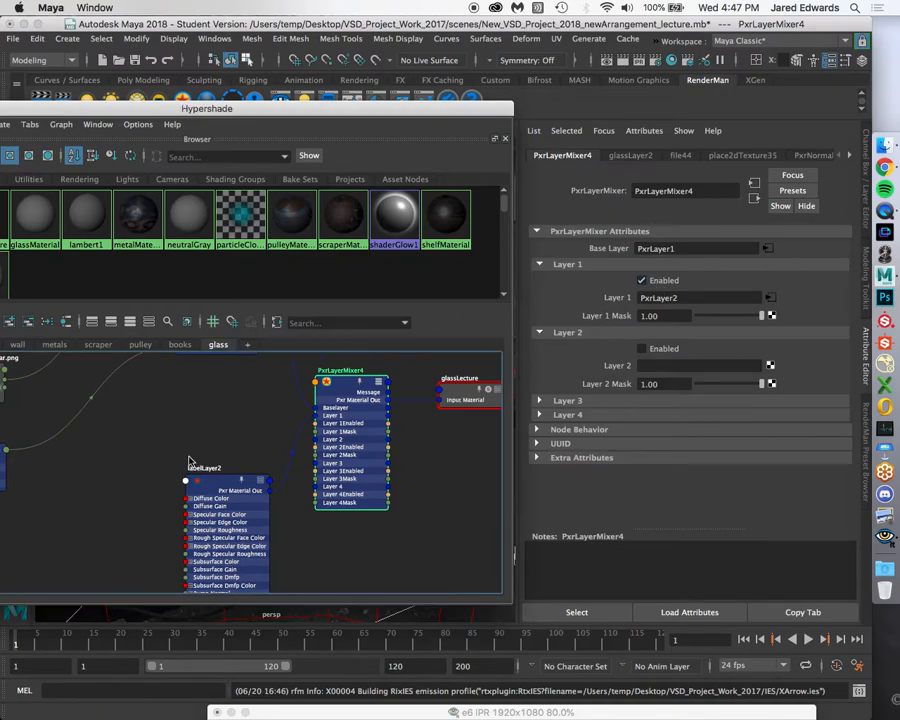
Connect the file42 texture to the Diffuse Color of labelLayer2
middle_click_drag(196, 468, 331, 399, "alt")
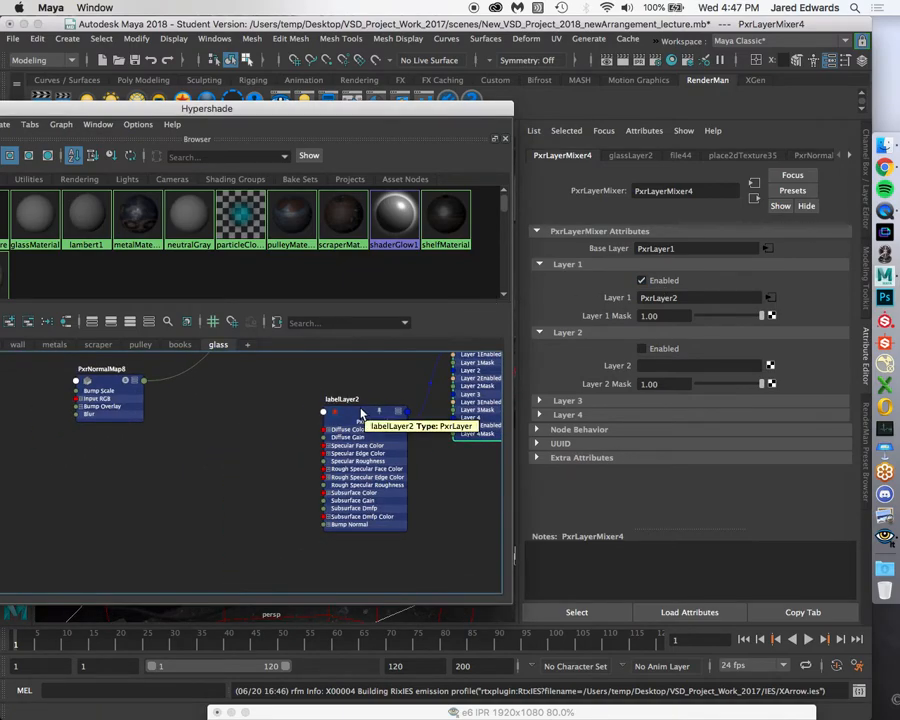
left_click(362, 412)
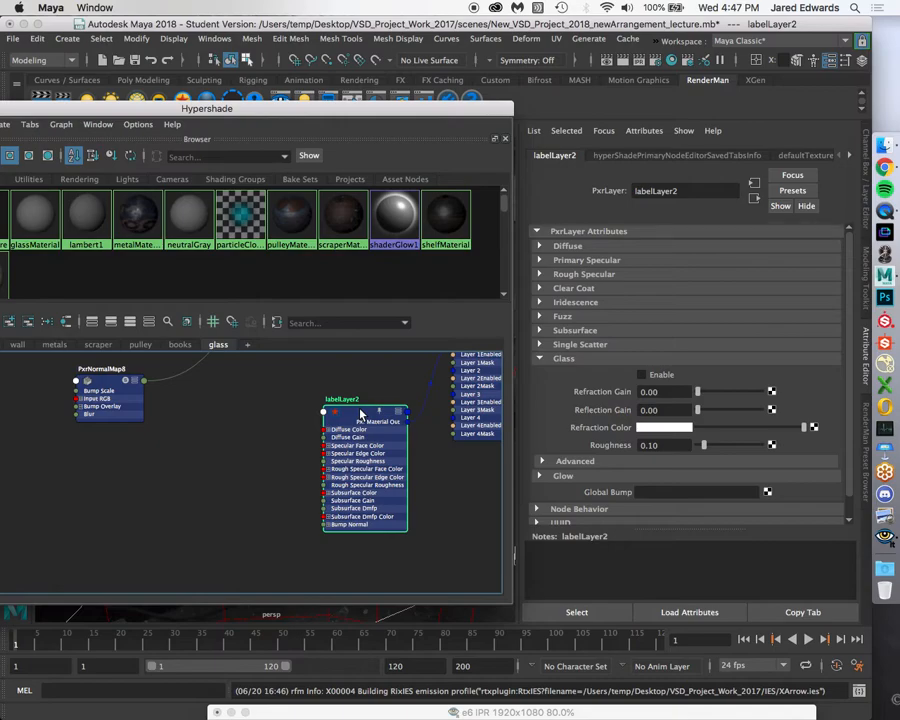
middle_click_drag(380, 398, 273, 444, "alt")
left_click(394, 387)
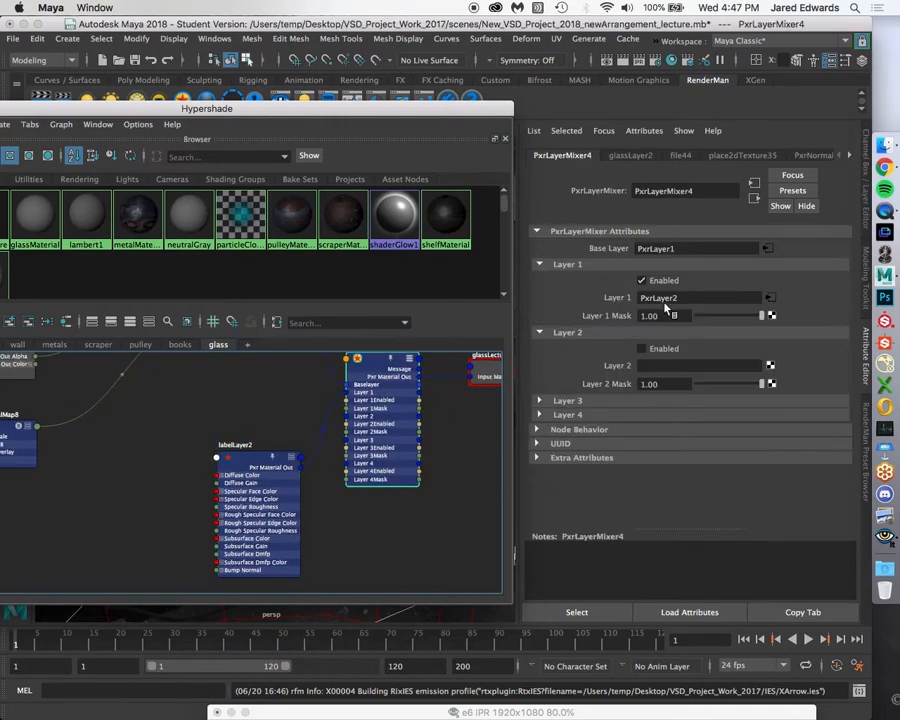
left_click(262, 469)
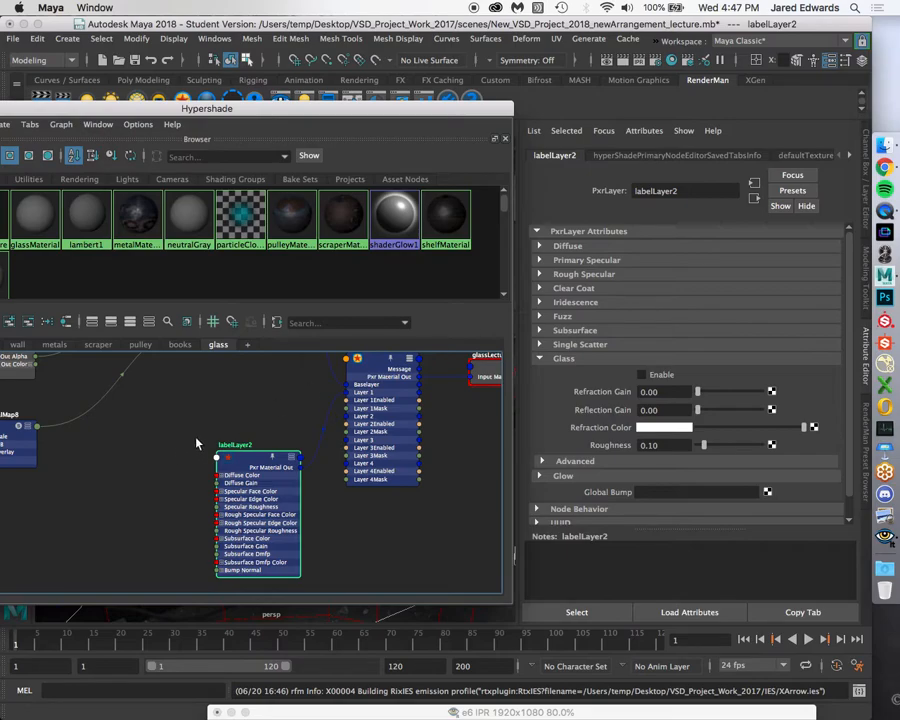
left_click(566, 246)
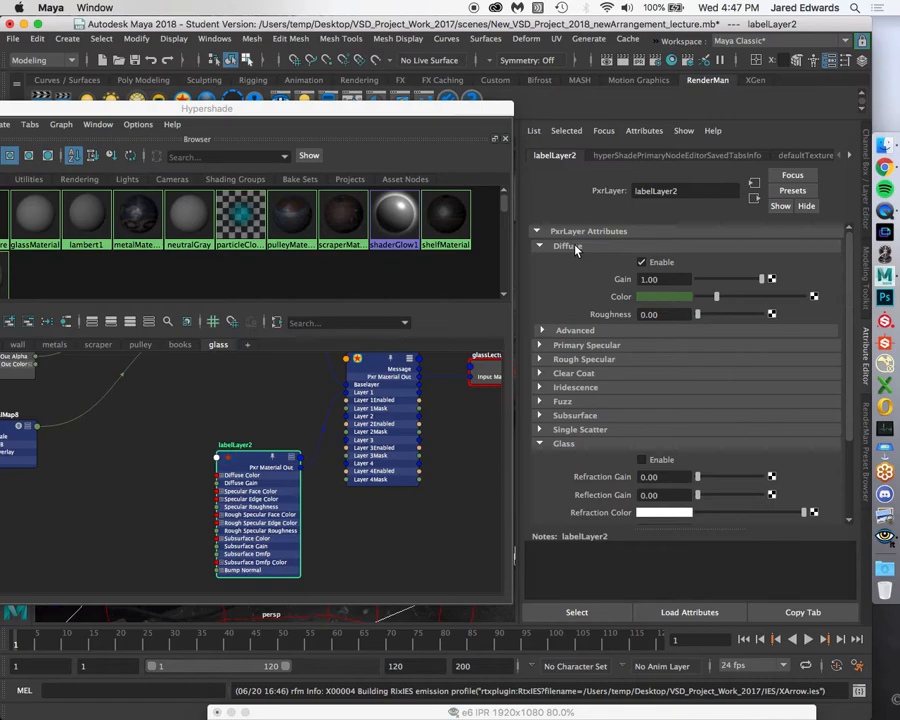
middle_click_drag(188, 432, 316, 584, "alt")
middle_click_drag(241, 460, 372, 492, "alt")
right_click_drag(214, 408, 345, 545, "alt")
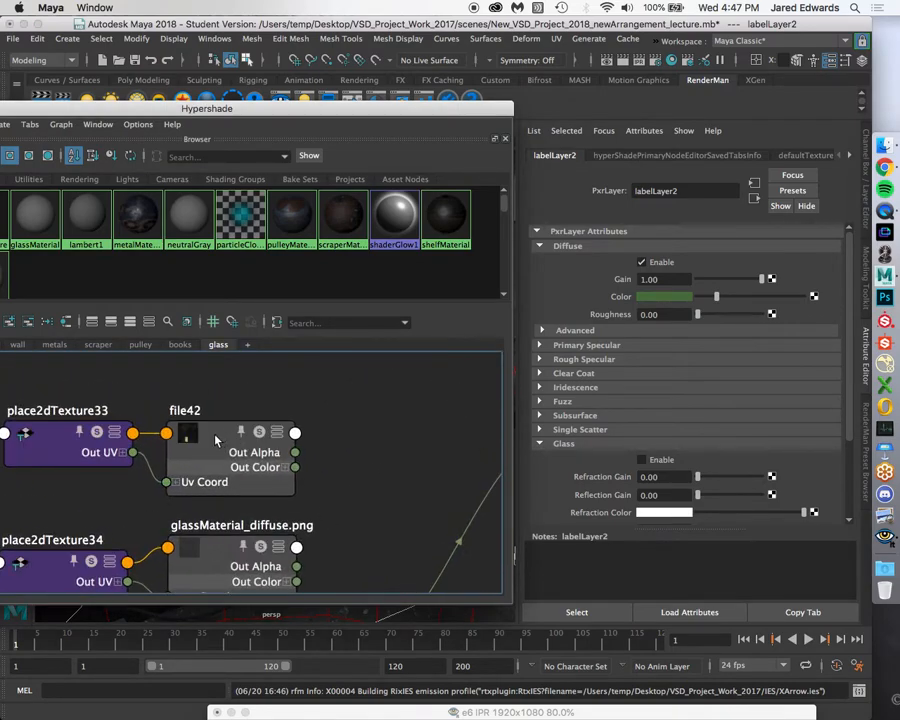
middle_click_drag(211, 440, 622, 293)
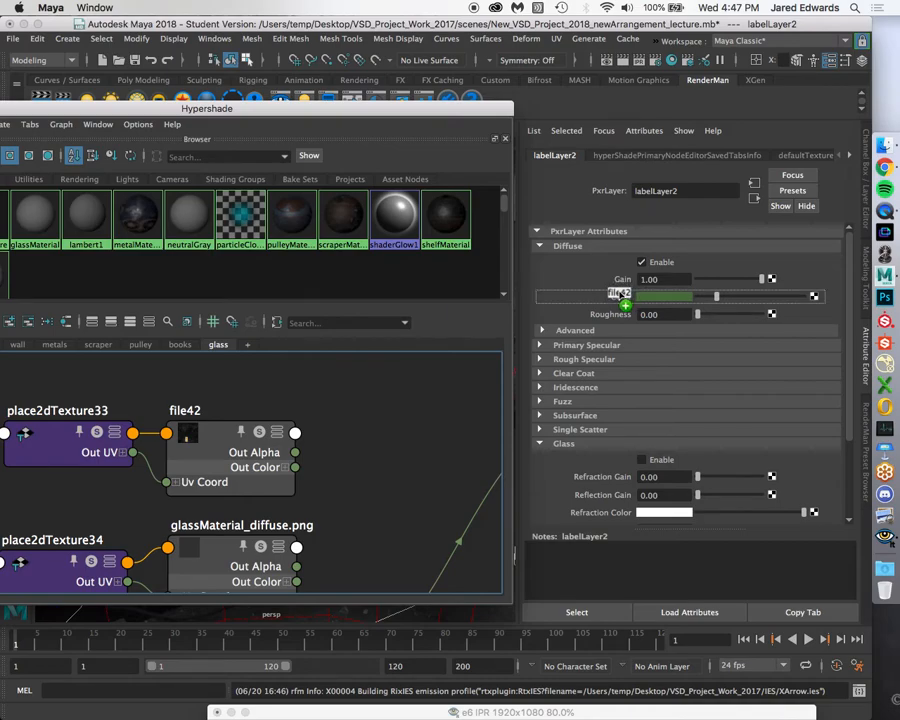
middle_click_drag(619, 294, 620, 293)
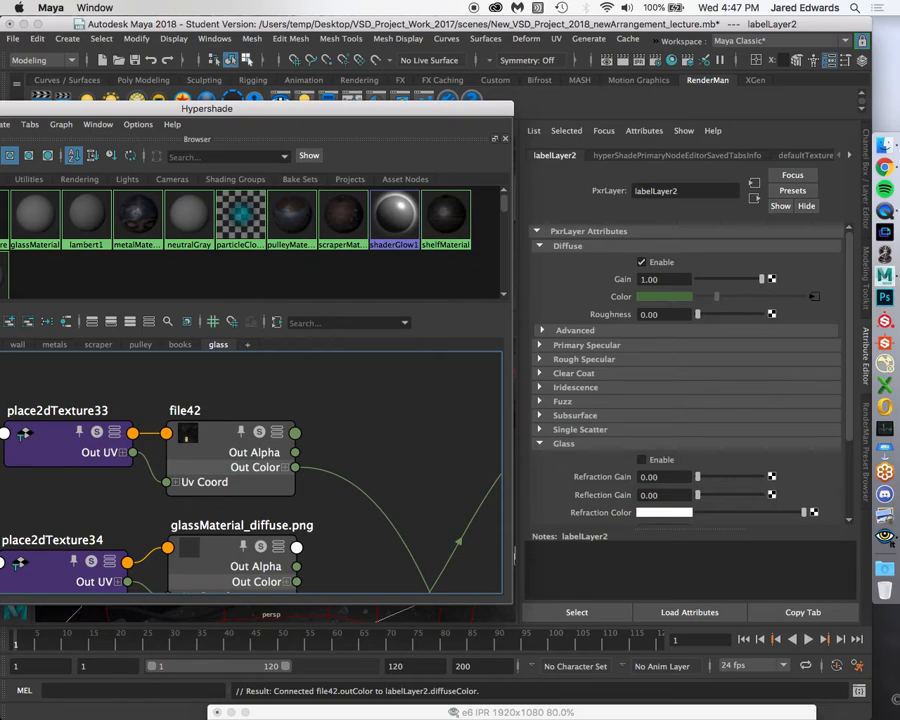
Check how the bottle looks in the live IPR render with the label layer's diffuse texture connected
left_click_drag(563, 712, 587, 255)
left_click(361, 113)
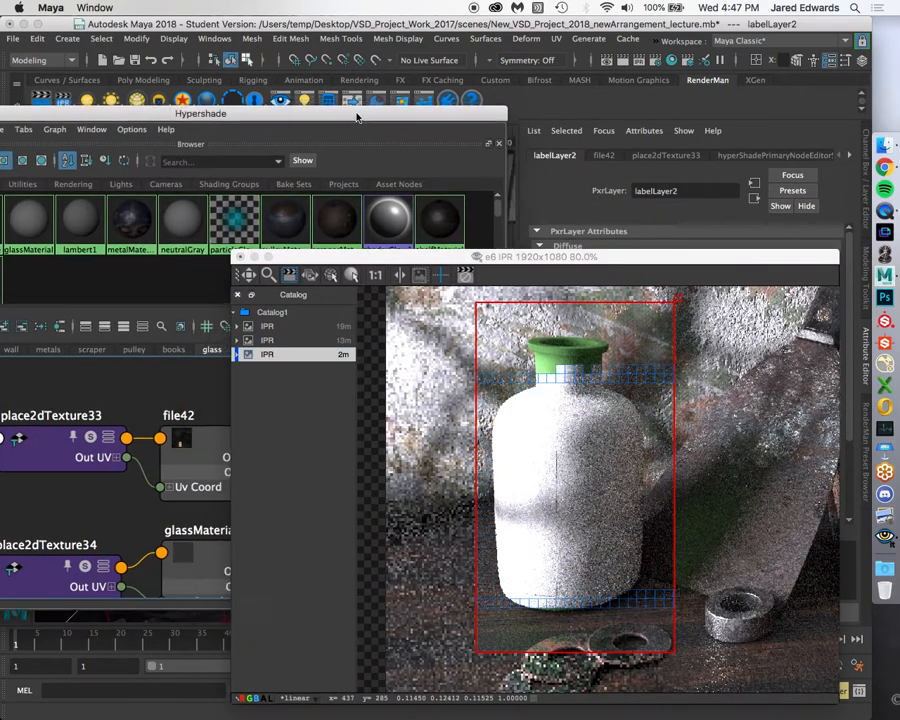
left_click_drag(361, 113, 282, 183)
left_click(579, 262)
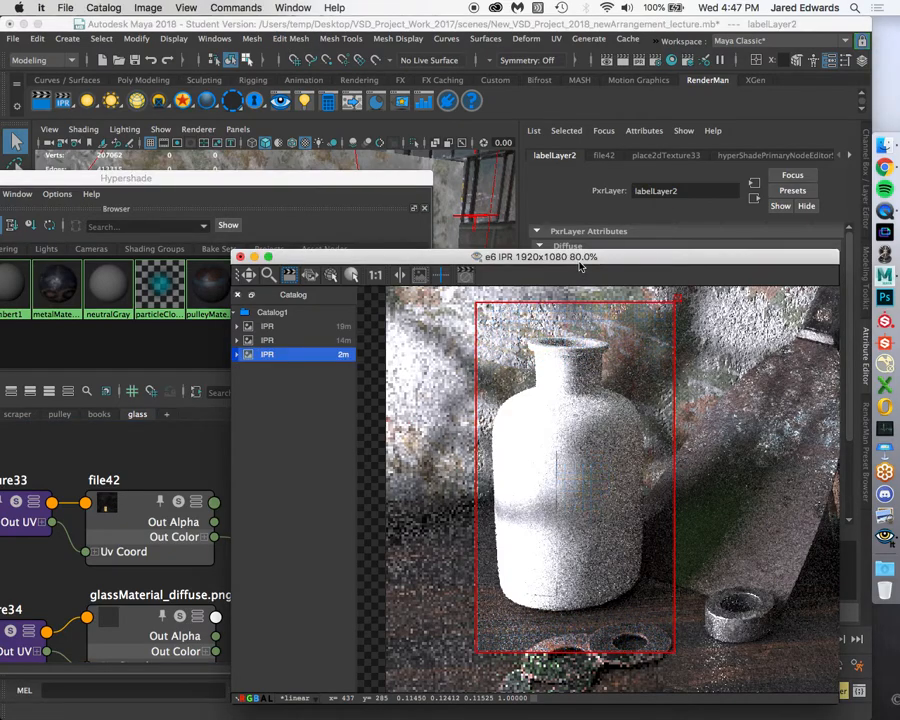
left_click_drag(584, 263, 597, 573)
Enable Primary Specular on labelLayer2, with its Gain at 1.00 and a white Edge Color
left_click_drag(324, 181, 387, 77)
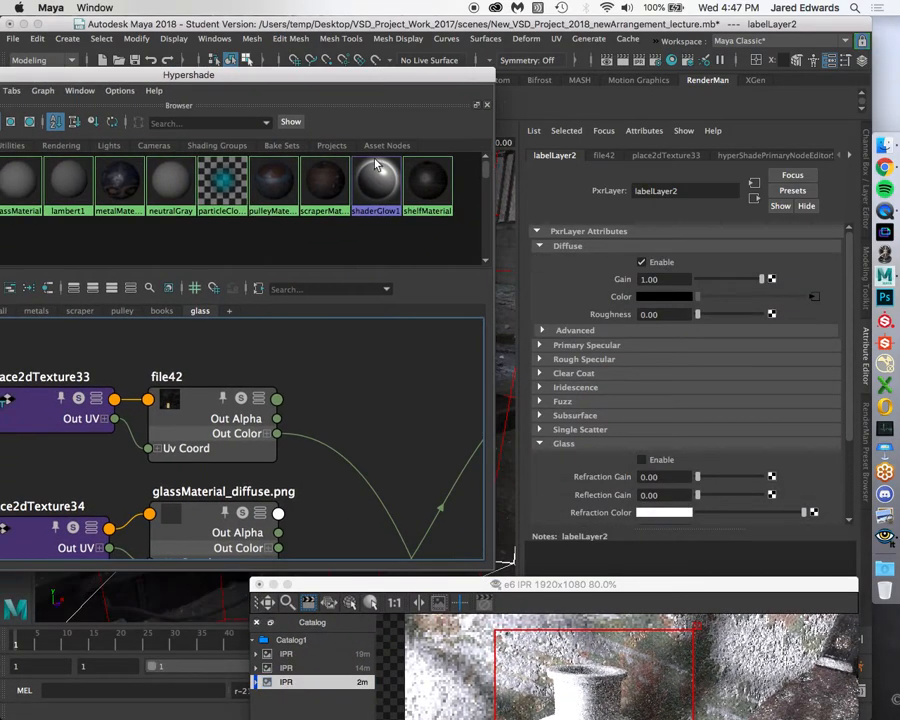
scroll(280, 370, "down", 5)
scroll(311, 445, "down", 3)
middle_click_drag(341, 529, 291, 443, "alt")
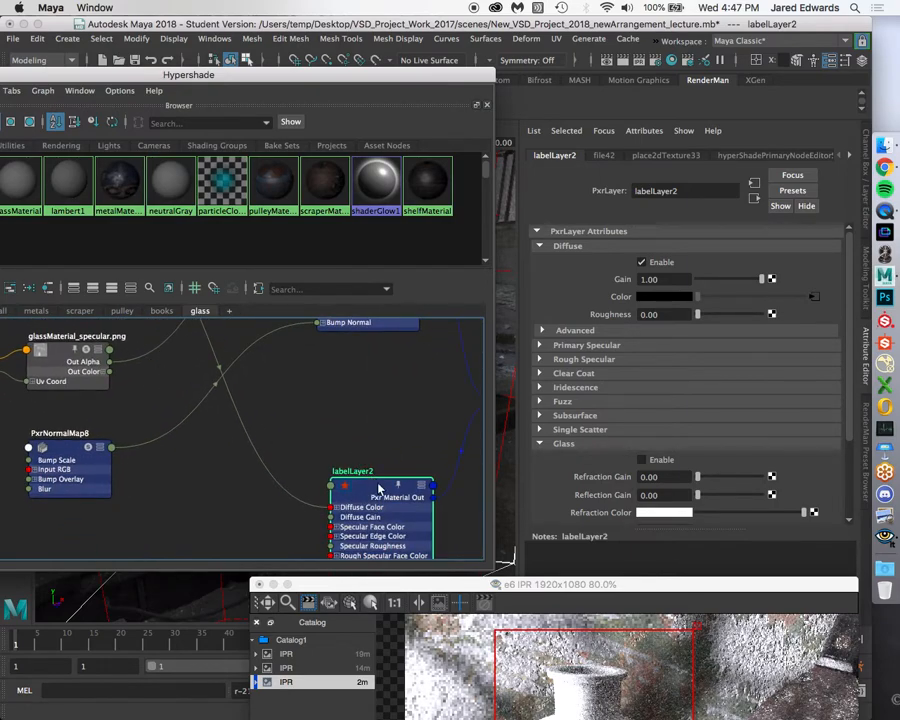
left_click(596, 346)
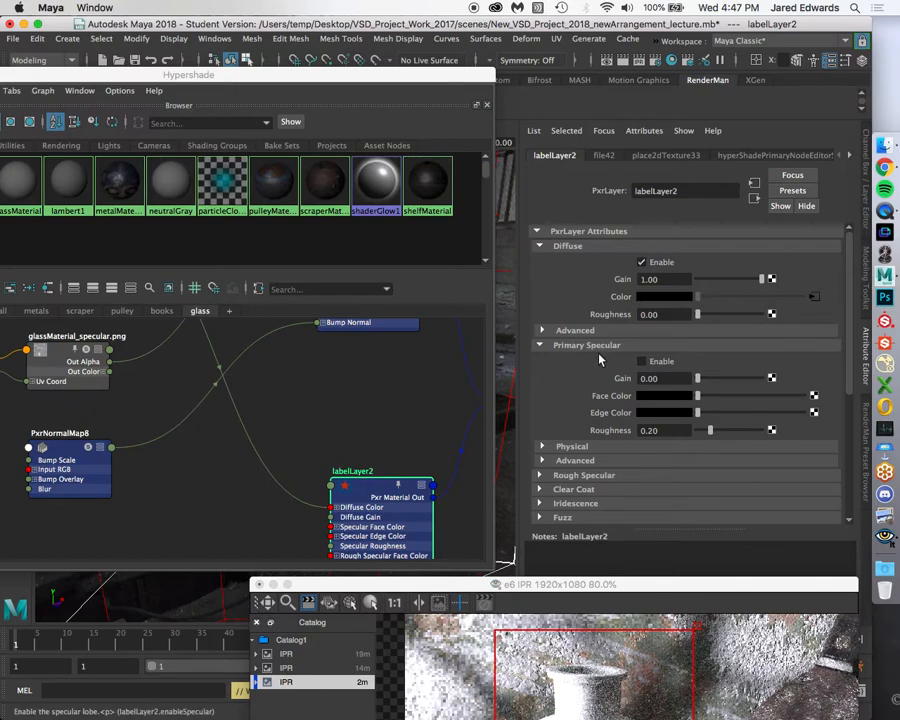
scroll(600, 359, "down", 3)
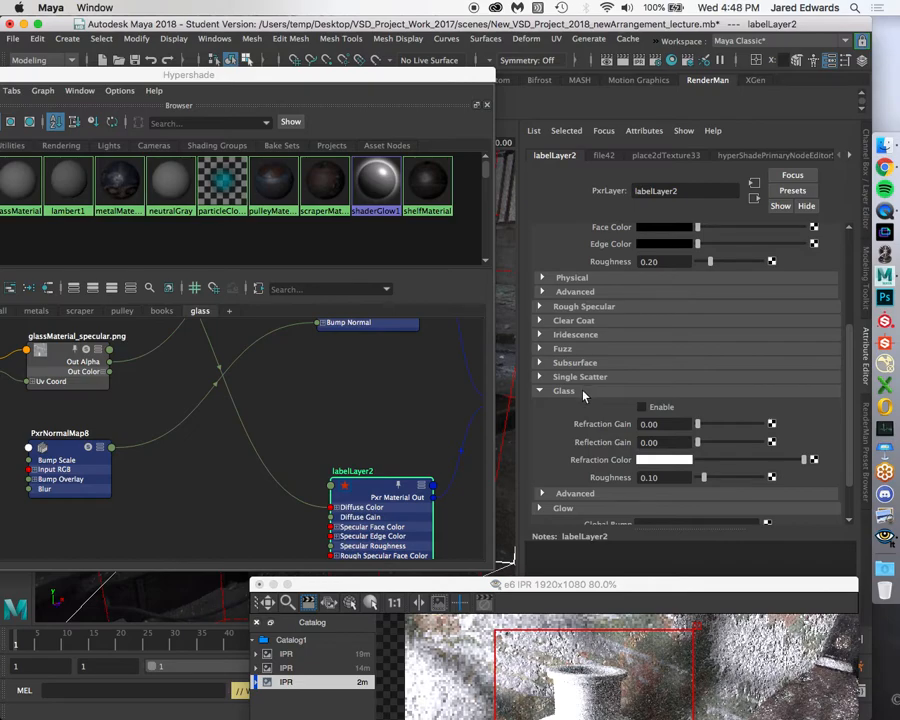
scroll(584, 396, "up", 5)
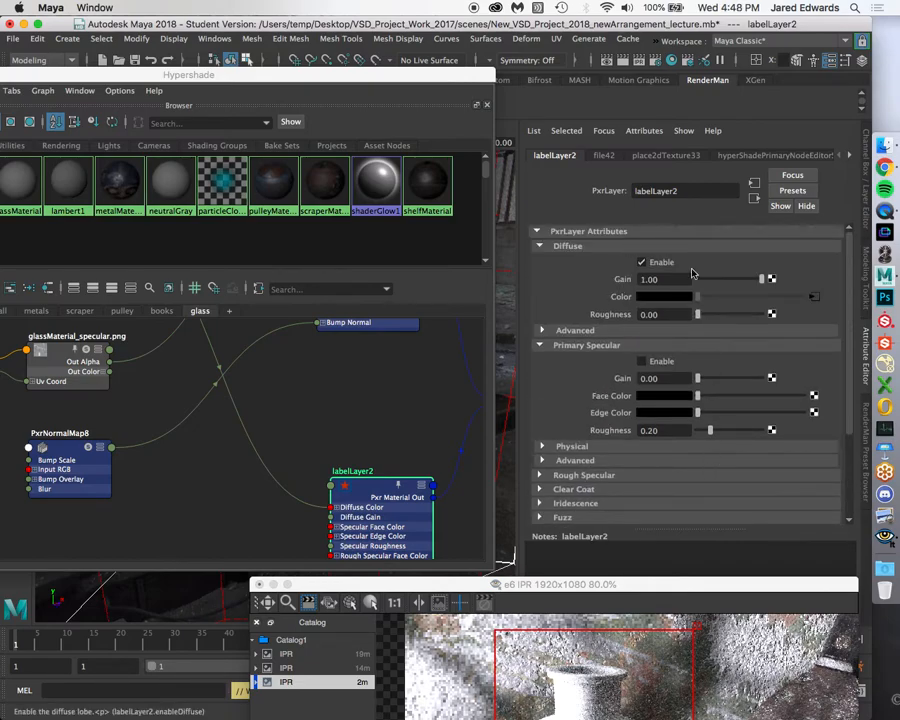
left_click(656, 362)
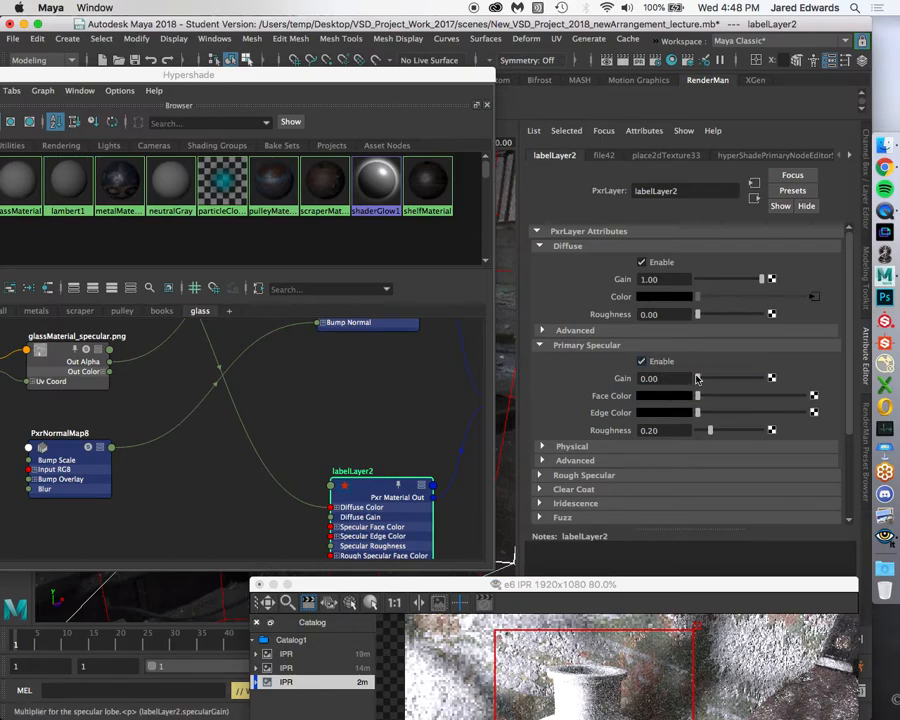
left_click_drag(703, 378, 762, 378)
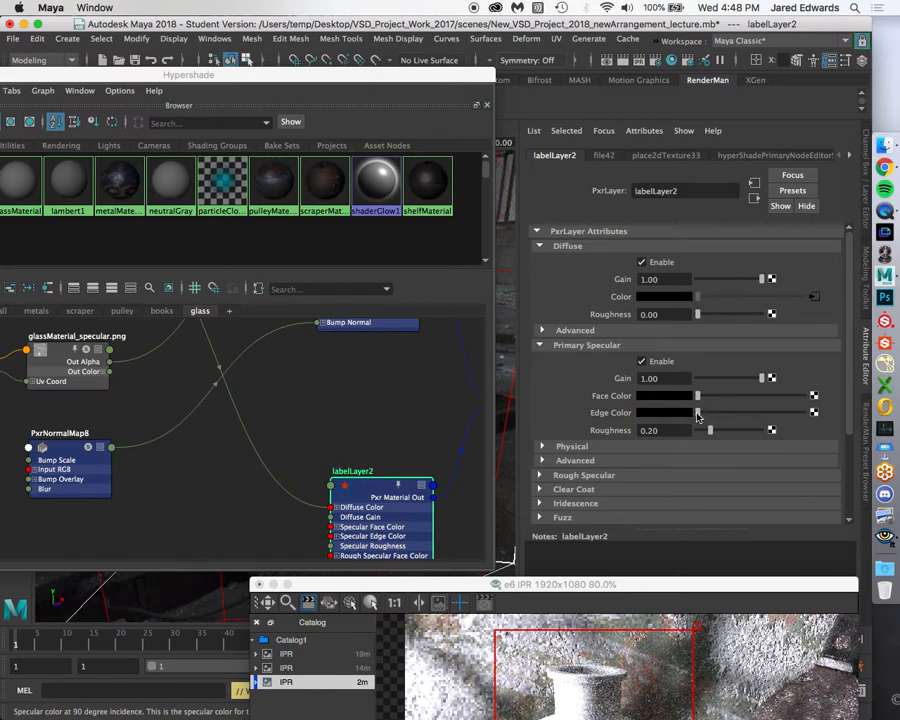
left_click_drag(697, 417, 814, 416)
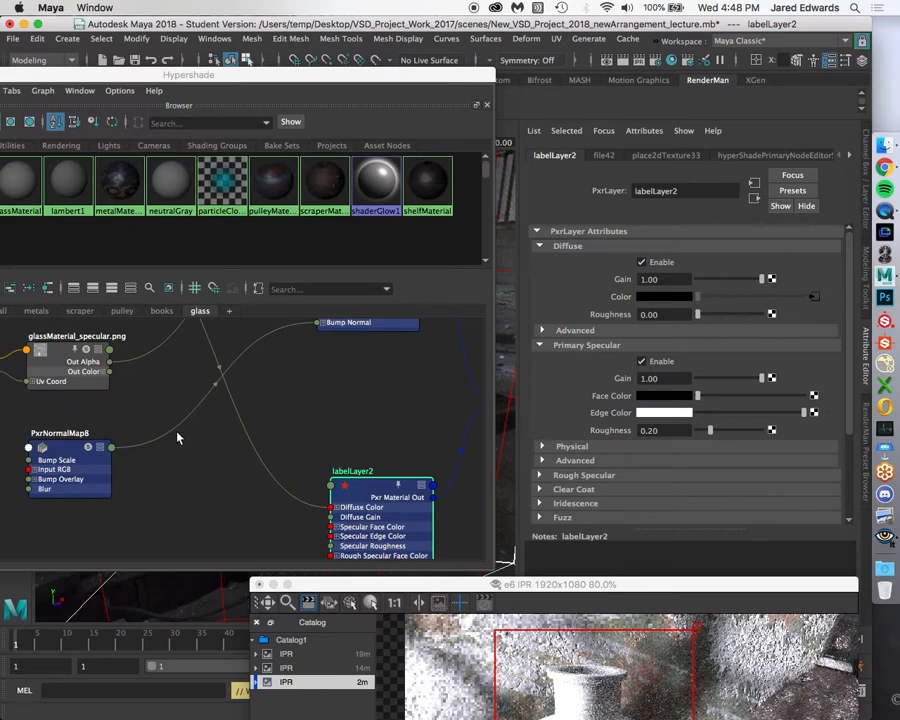
Connect the glassMaterial_diffuse.png texture to labelLayer2's Primary Specular Face Color
middle_click_drag(178, 443, 360, 531, "alt")
middle_click_drag(272, 410, 252, 437, "alt")
right_click_drag(252, 437, 303, 456, "alt")
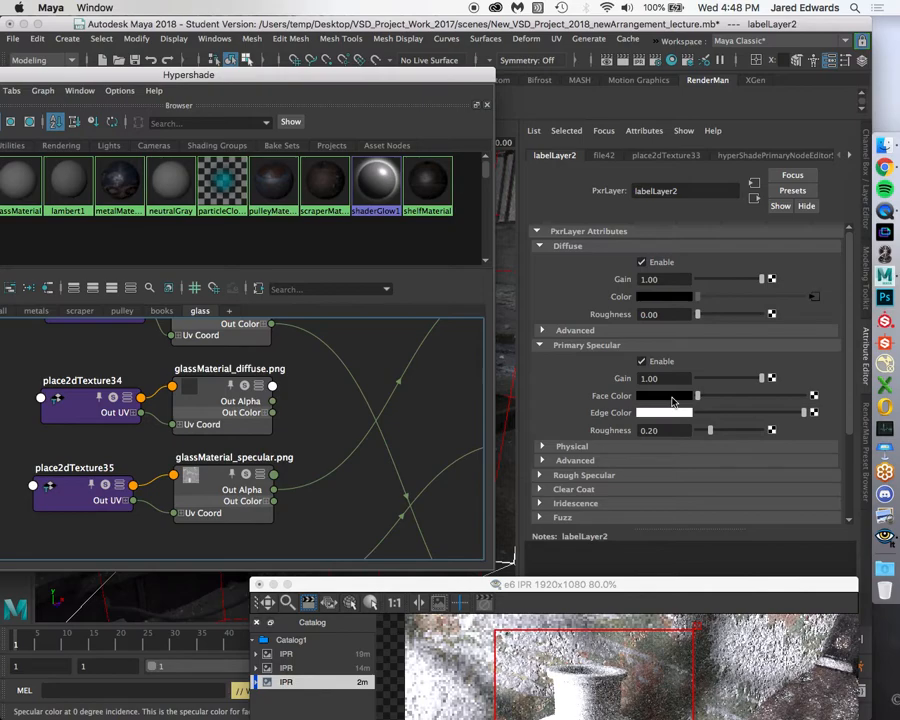
middle_click_drag(331, 392, 326, 418, "alt")
right_click_drag(302, 420, 313, 416, "alt")
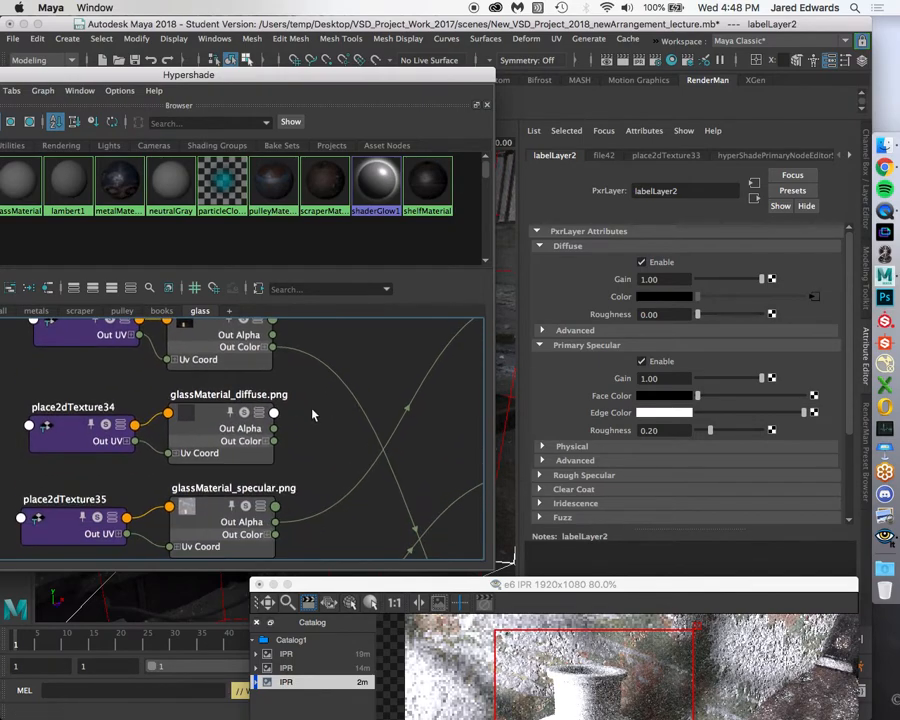
middle_click_drag(208, 421, 605, 395)
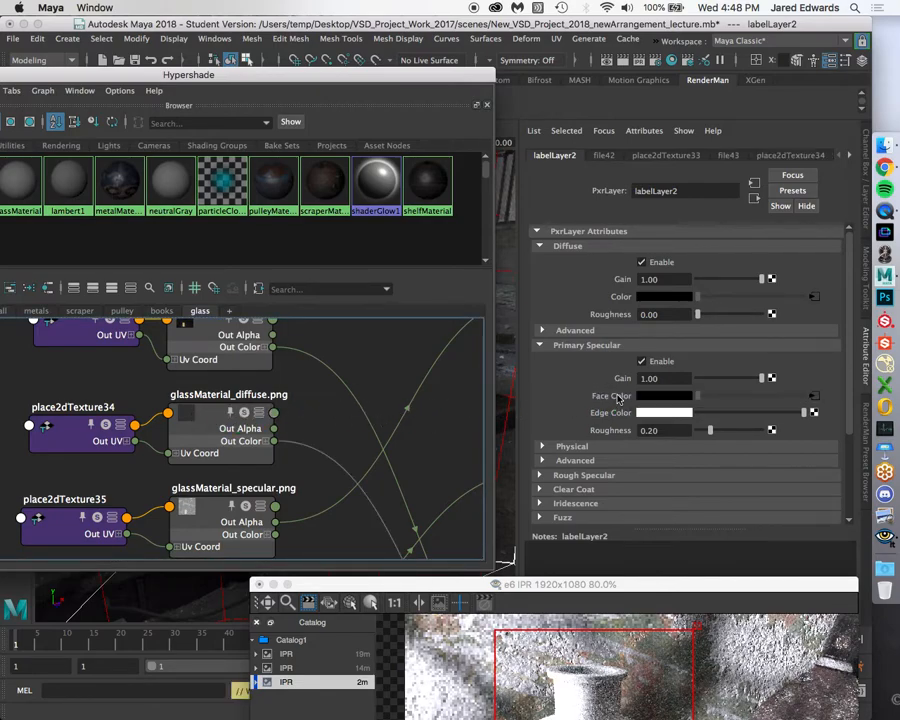
Connect the glassMaterial_specular.png texture to labelLayer2's Primary Specular Roughness
middle_click_drag(422, 426, 392, 398, "alt")
right_click_drag(392, 398, 320, 400, "alt")
middle_click_drag(320, 405, 291, 356, "alt")
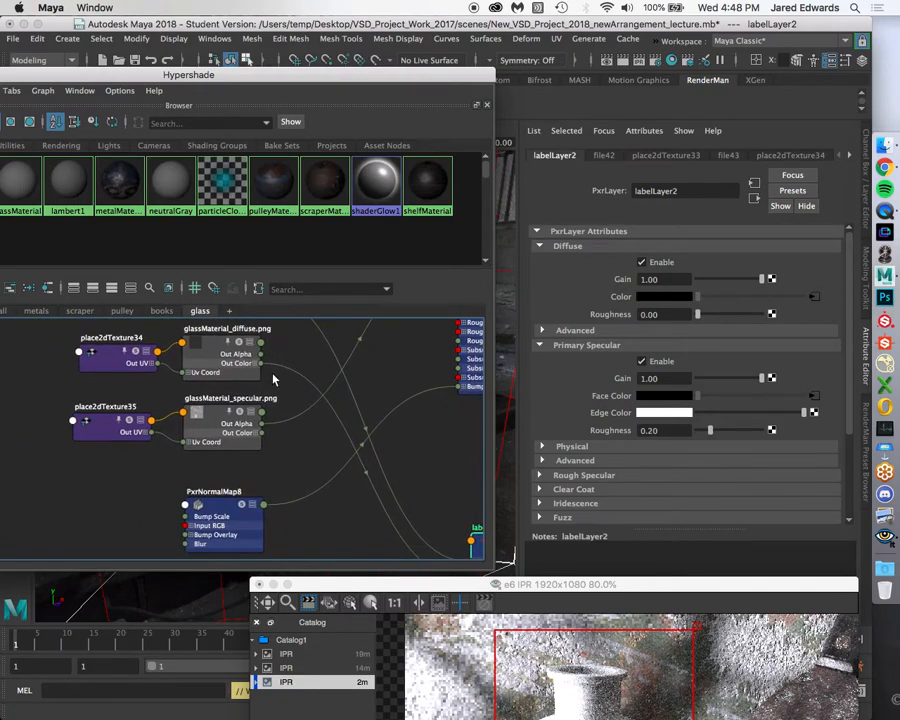
scroll(285, 362, "up", 2)
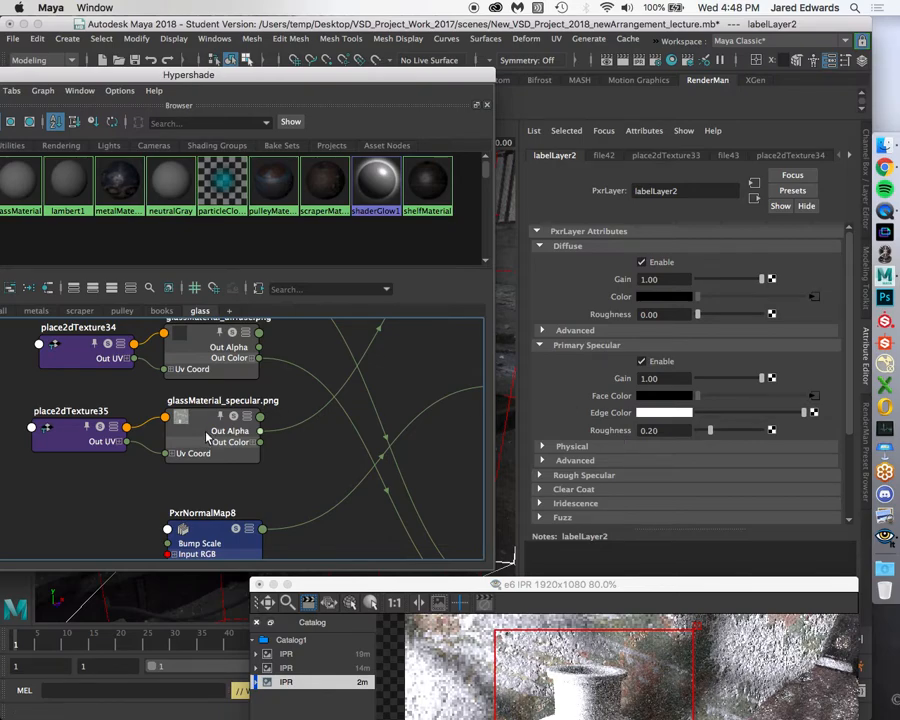
middle_click_drag(194, 412, 617, 432)
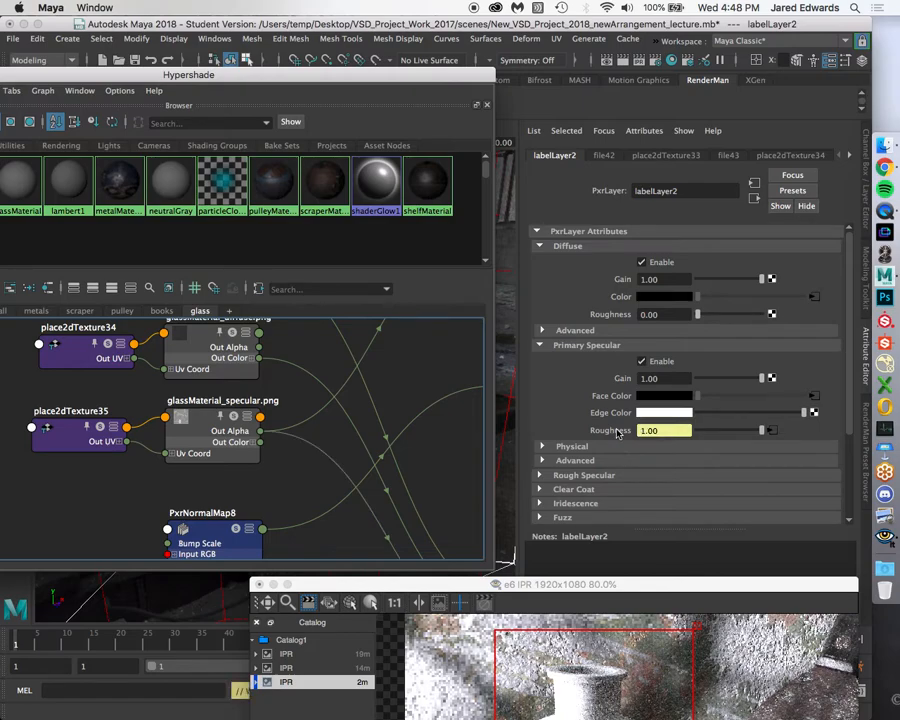
Connect PxrNormalMap8 to the Global Bump of labelLayer2
scroll(617, 430, "down", 5)
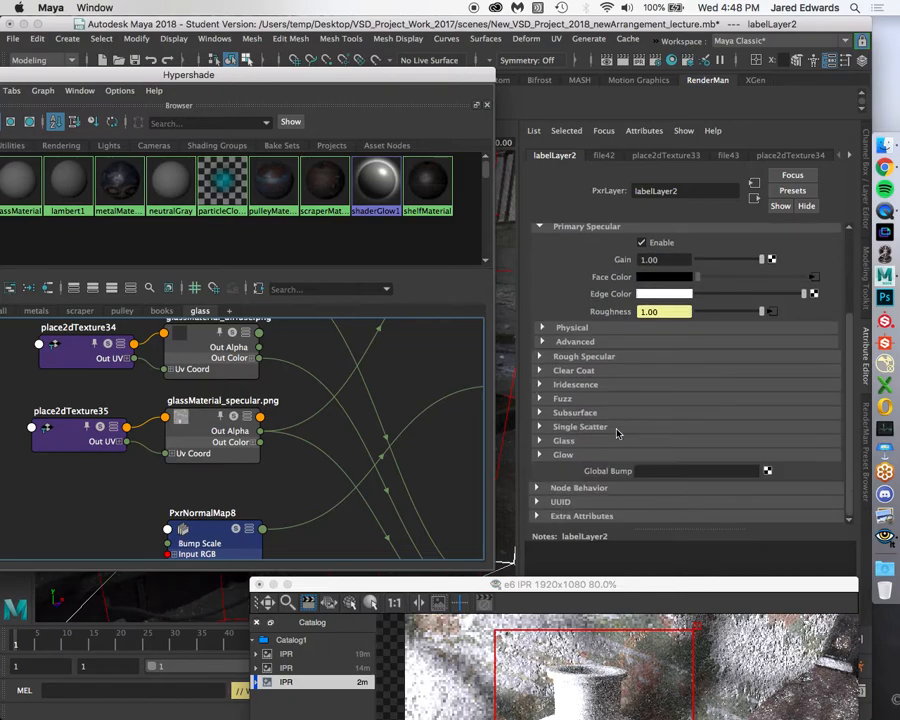
middle_click_drag(292, 529, 249, 392, "alt")
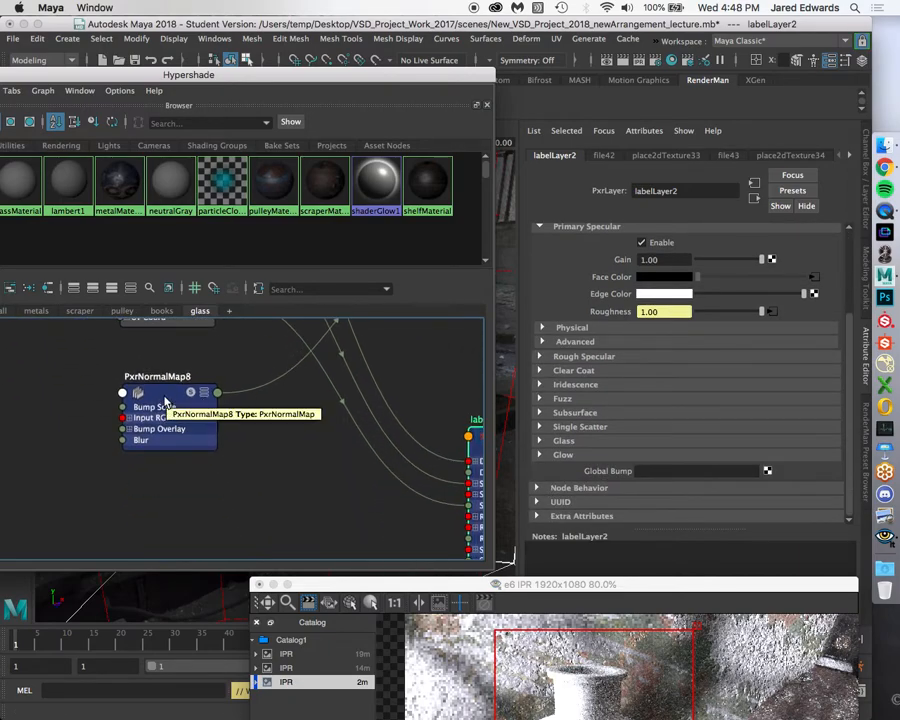
middle_click_drag(165, 401, 640, 471)
right_click_drag(385, 407, 241, 388, "alt")
middle_click_drag(241, 388, 151, 447, "alt")
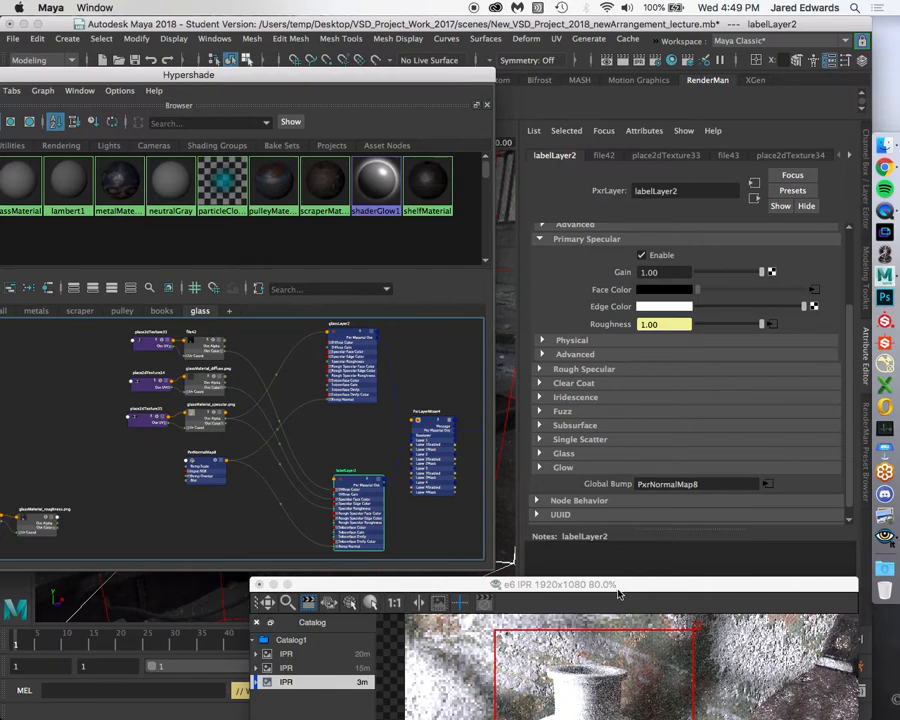
Restart the IPR render to produce a new snapshot of the bottle with the updated labelLayer2
left_click_drag(362, 75, 262, 242)
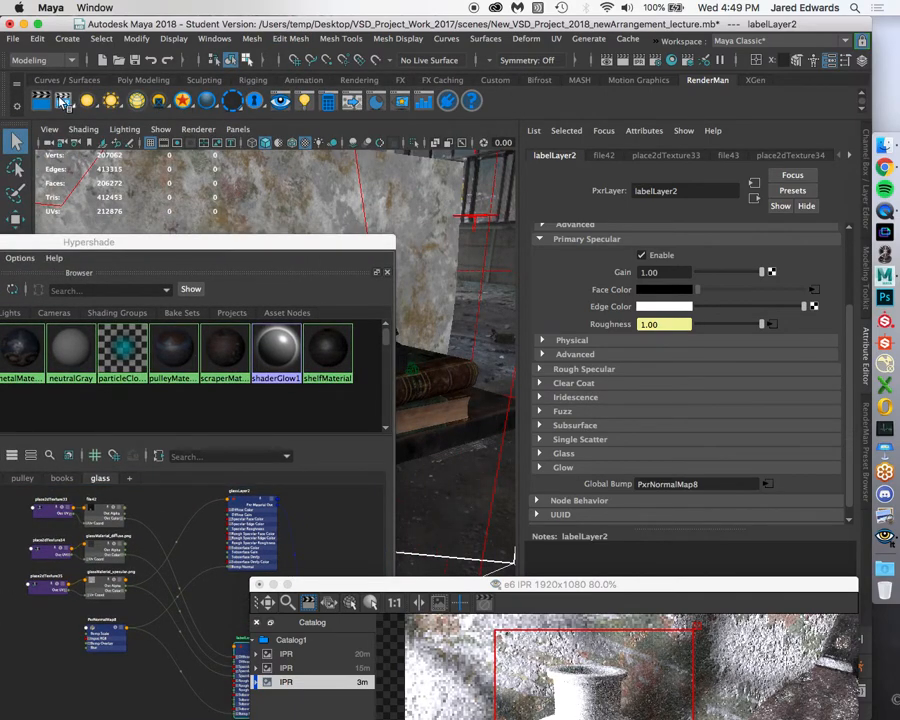
right_click(62, 103)
mouse_move(100, 122)
left_click(255, 125)
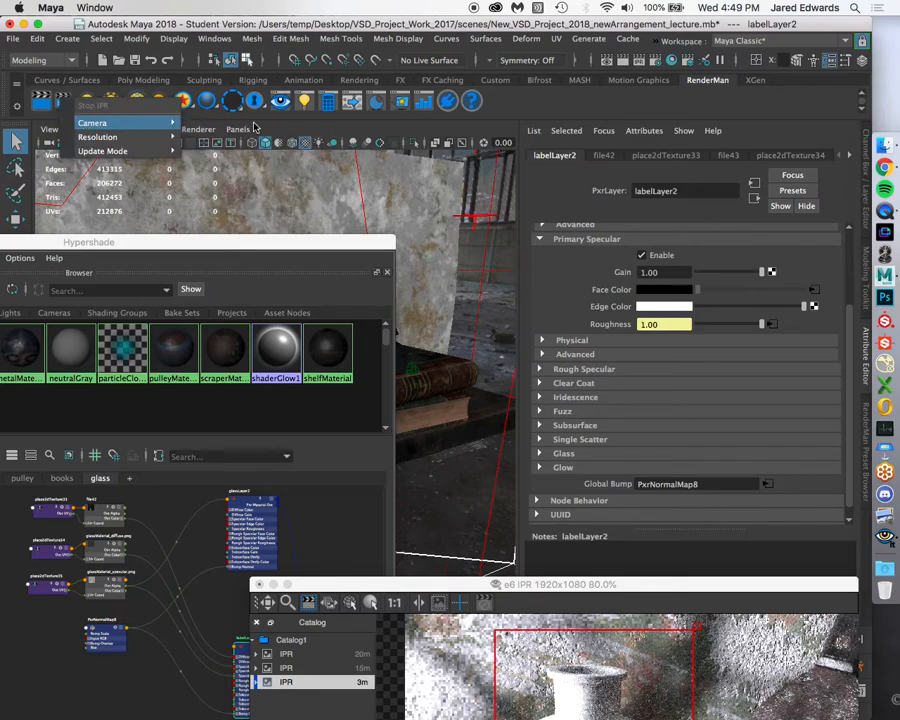
left_click(645, 586)
left_click_drag(645, 586, 531, 126)
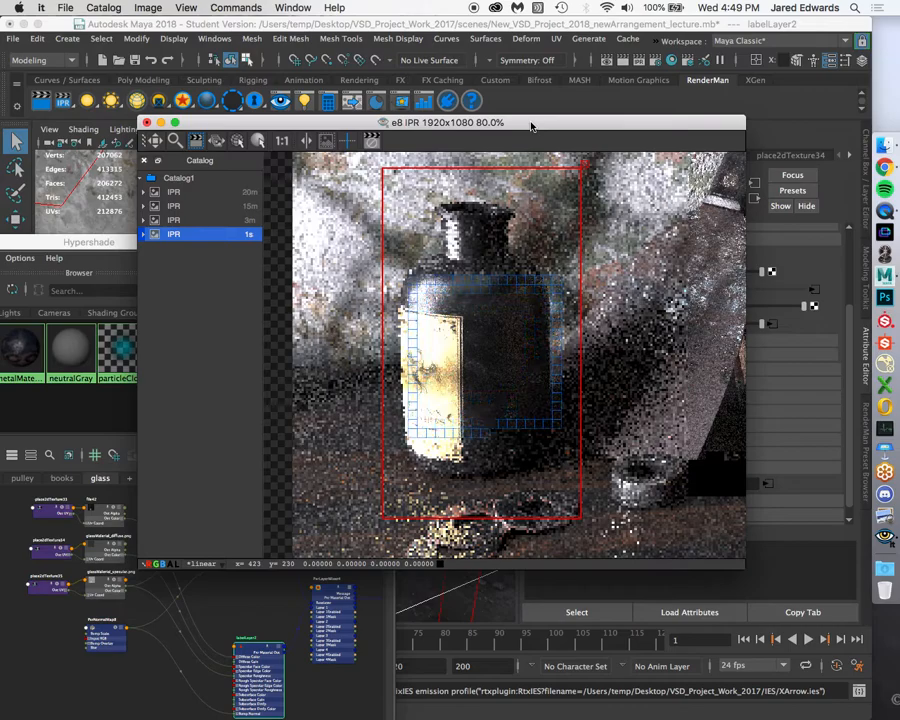
Examine the label and the bottle's shoulder up close in the new IPR render
scroll(456, 362, "up", 5)
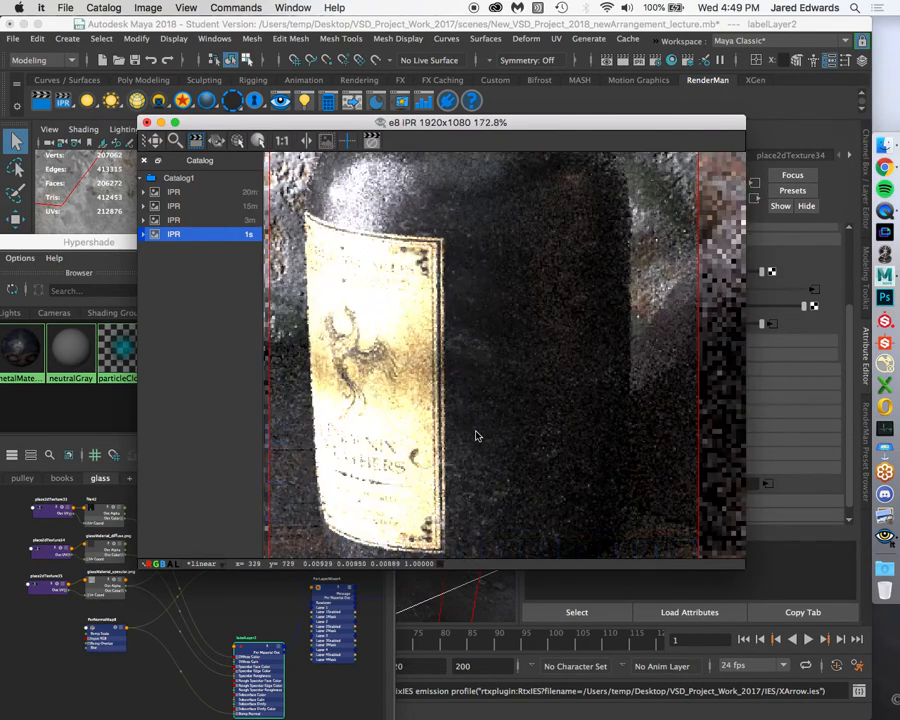
middle_click_drag(459, 293, 502, 372)
middle_click_drag(493, 319, 490, 345)
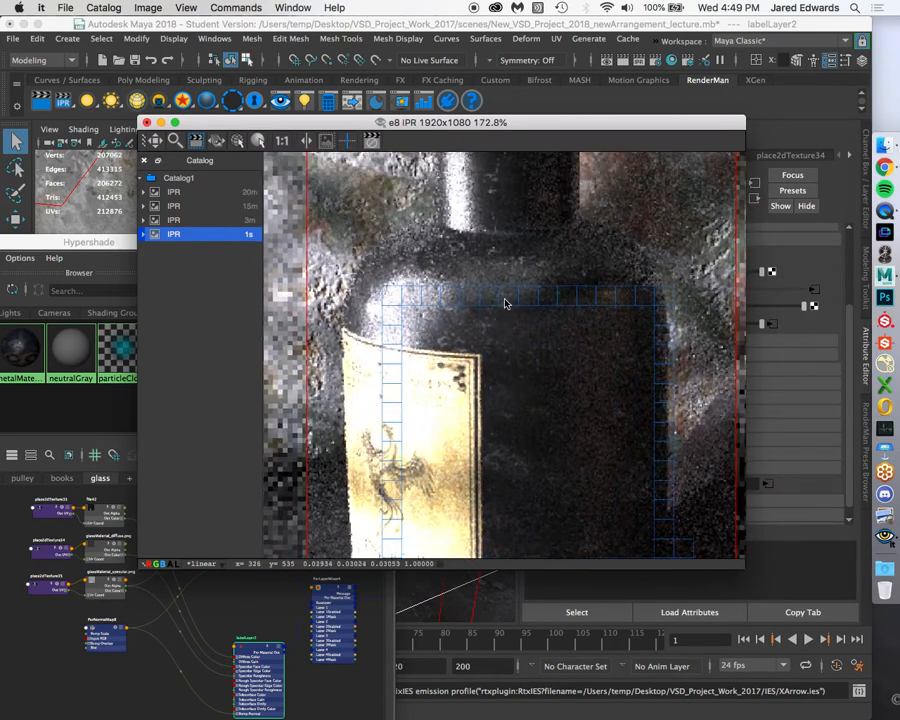
Inspect the bottle and its label at close and wide zoom levels in the current IPR render
scroll(500, 257, "up", 3)
scroll(510, 230, "down", 6)
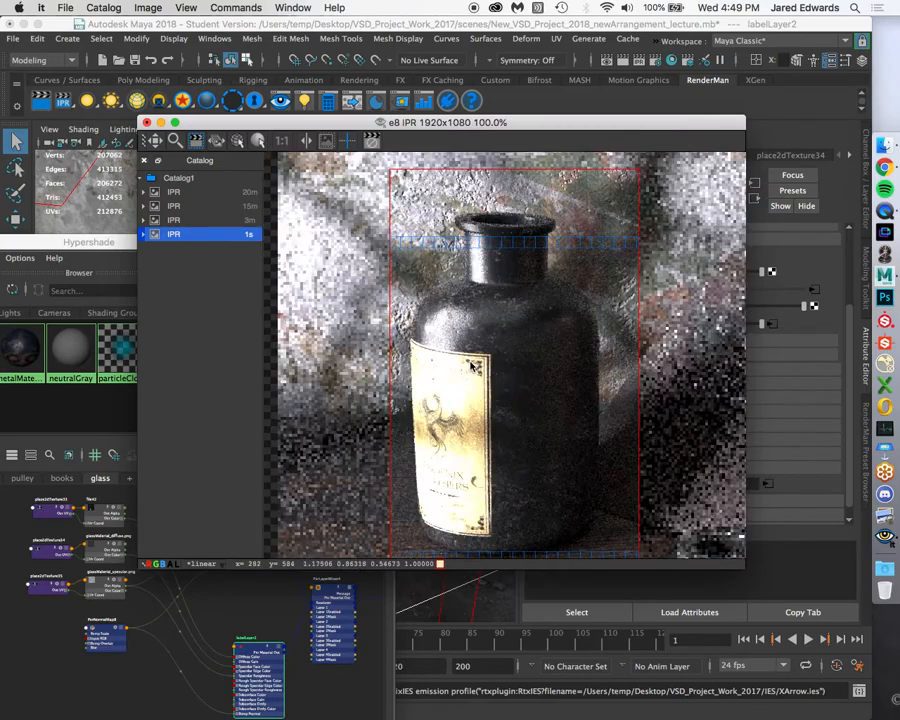
scroll(525, 290, "up", 1)
scroll(533, 317, "down", 1)
scroll(533, 317, "down", 4)
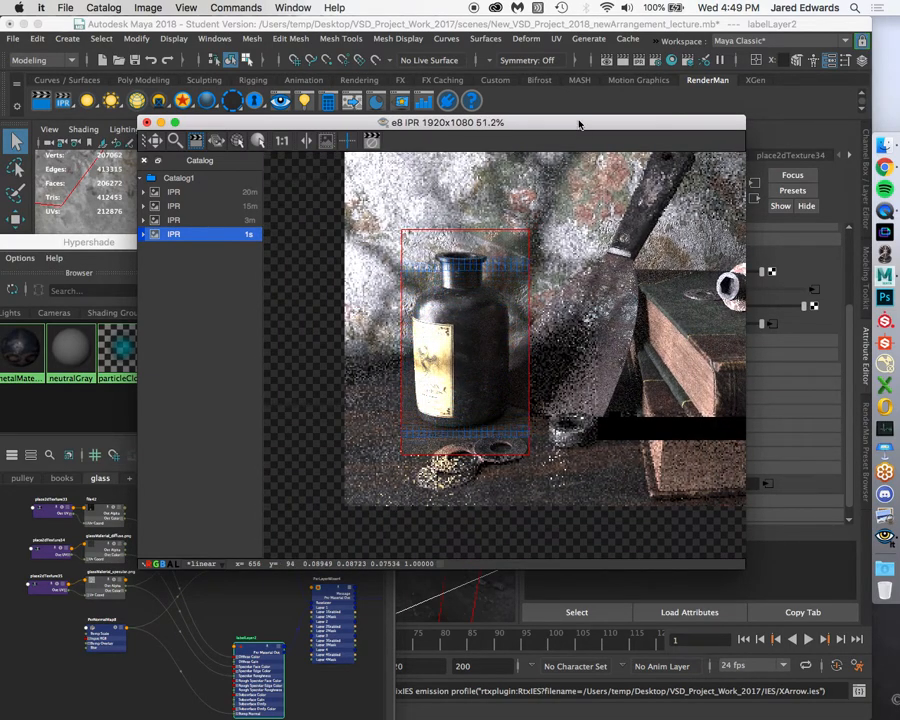
Set the Color Gain value of the glassMaterial_diffuse.png texture node file42 to 0.7 in its Color Balance settings
left_click_drag(580, 122, 669, 629)
left_click_drag(324, 244, 328, 174)
scroll(807, 333, "up", 3)
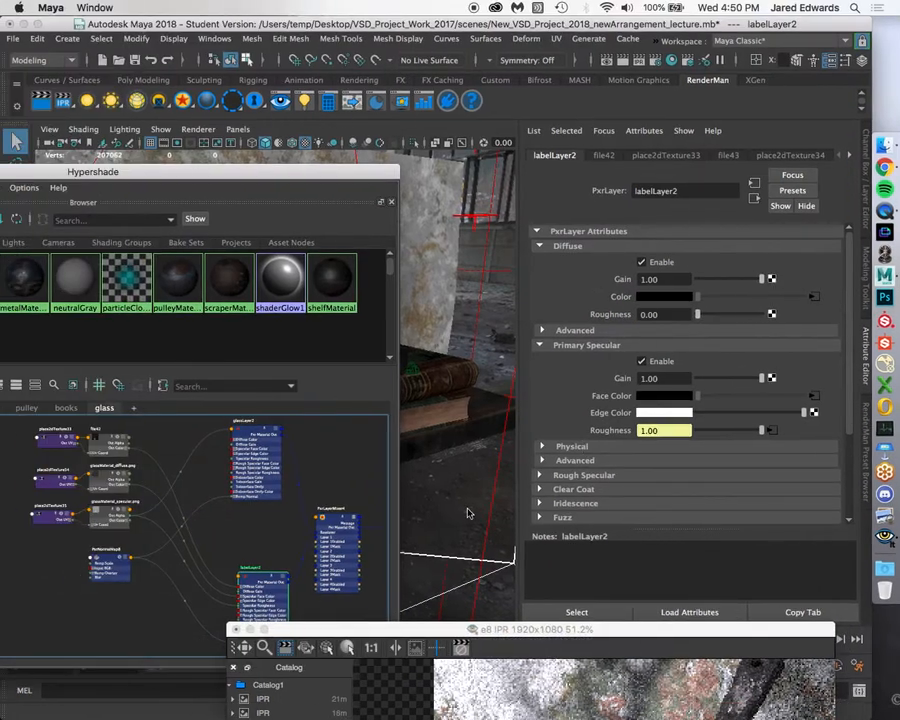
scroll(146, 468, "up", 4)
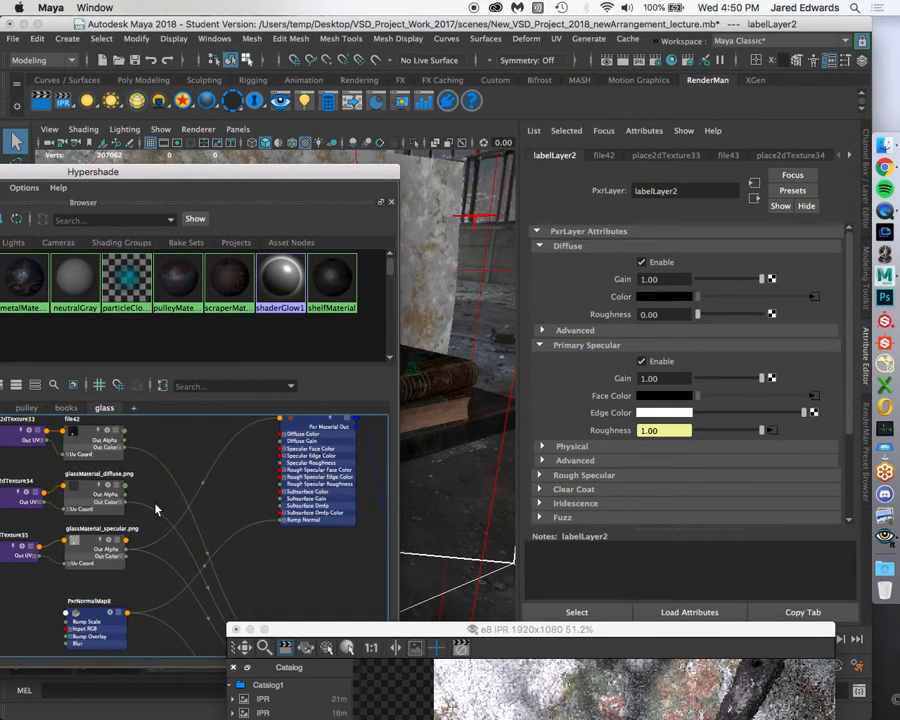
left_click(98, 440)
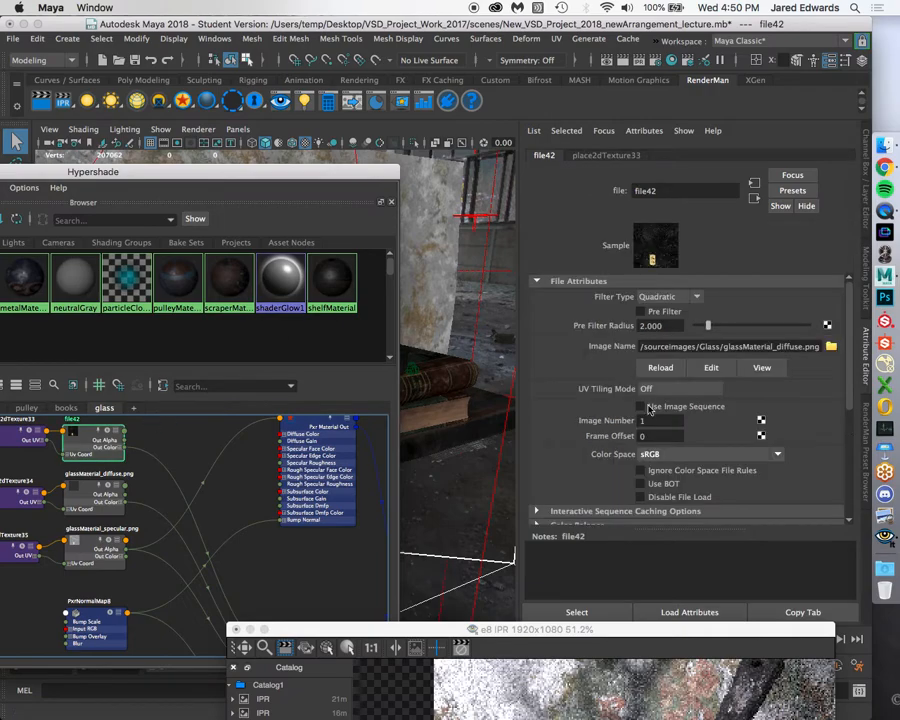
scroll(716, 426, "down", 3)
scroll(600, 360, "down", 1)
left_click(601, 322)
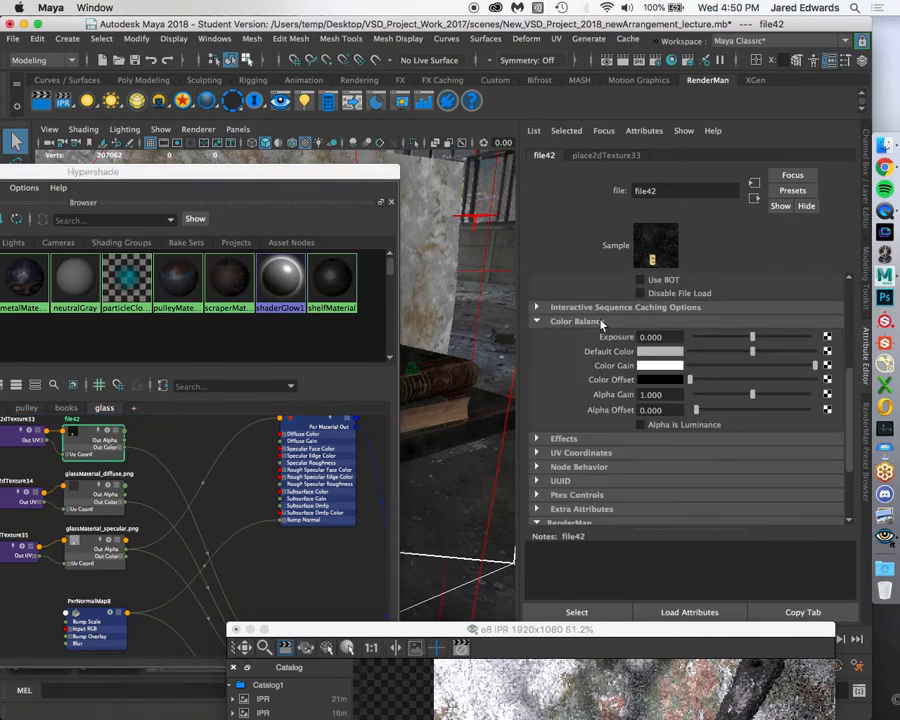
left_click_drag(638, 633, 422, 203)
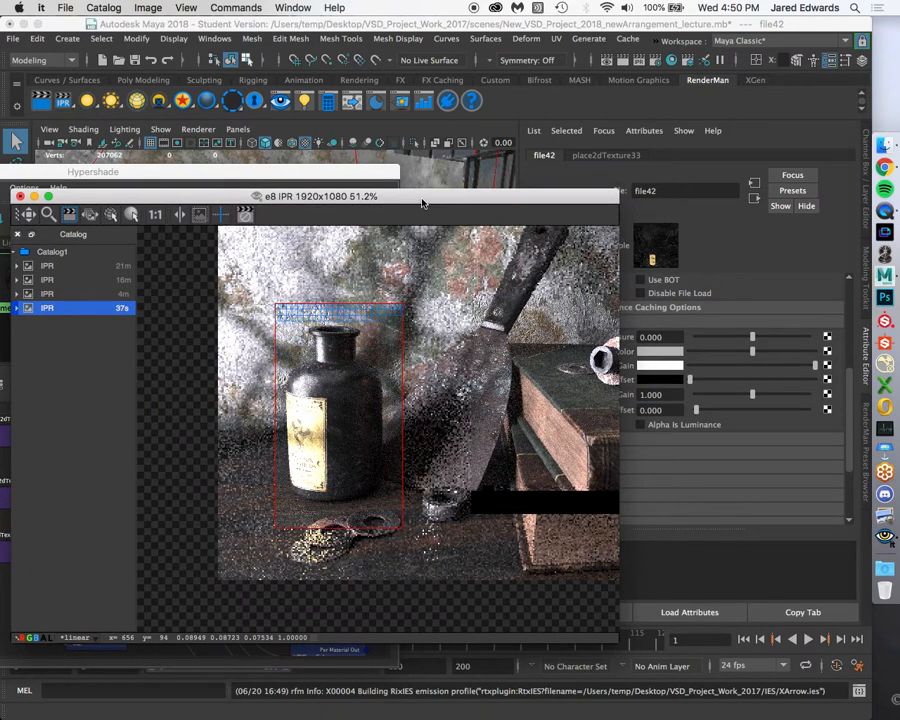
left_click_drag(422, 203, 600, 504)
left_click(664, 365)
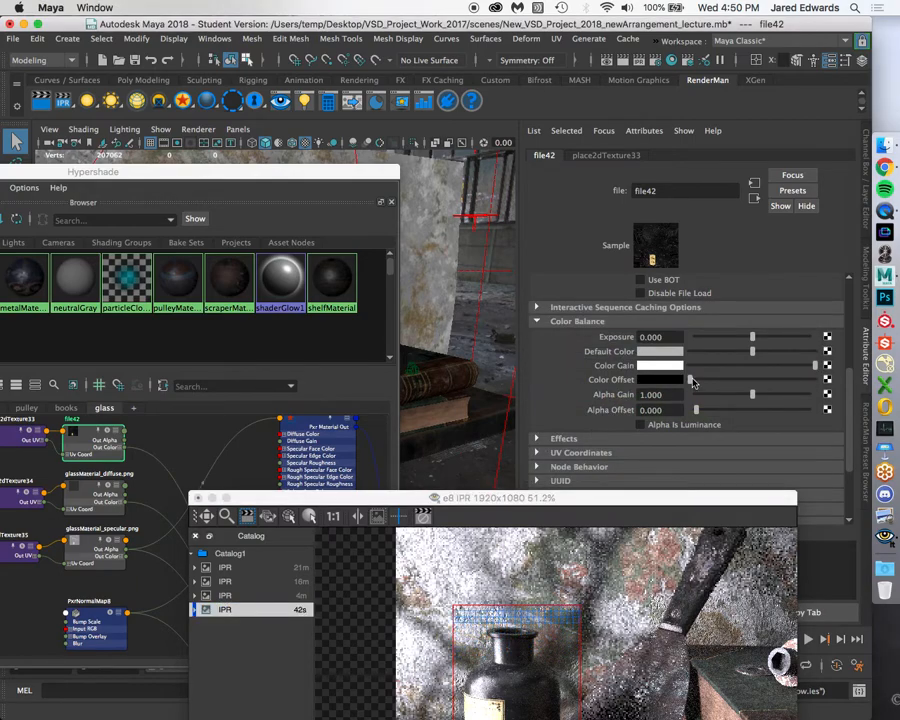
left_click(666, 366)
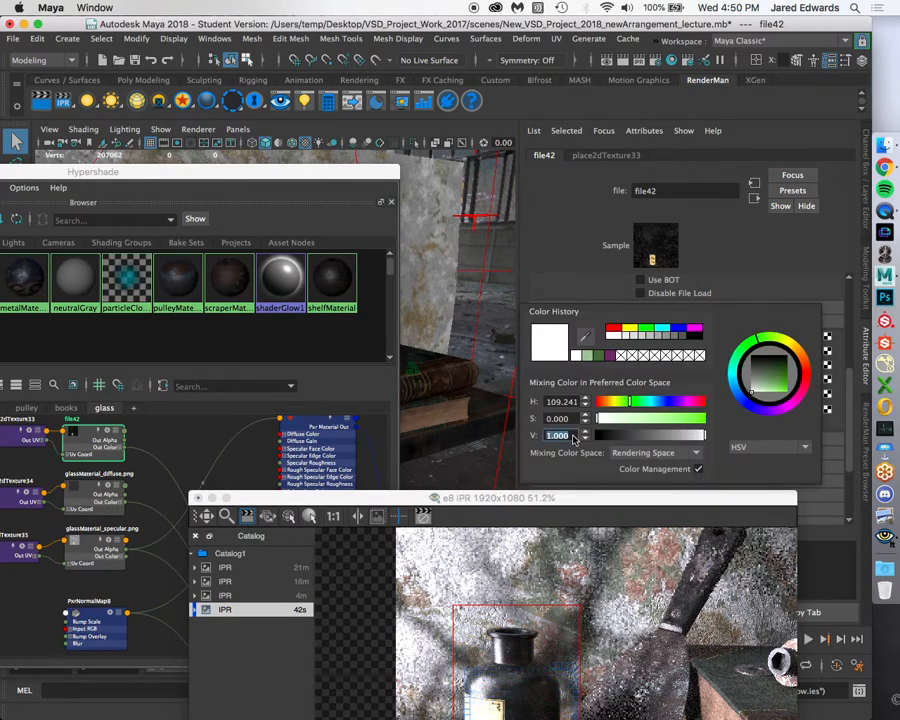
type(".7")
key("Return")
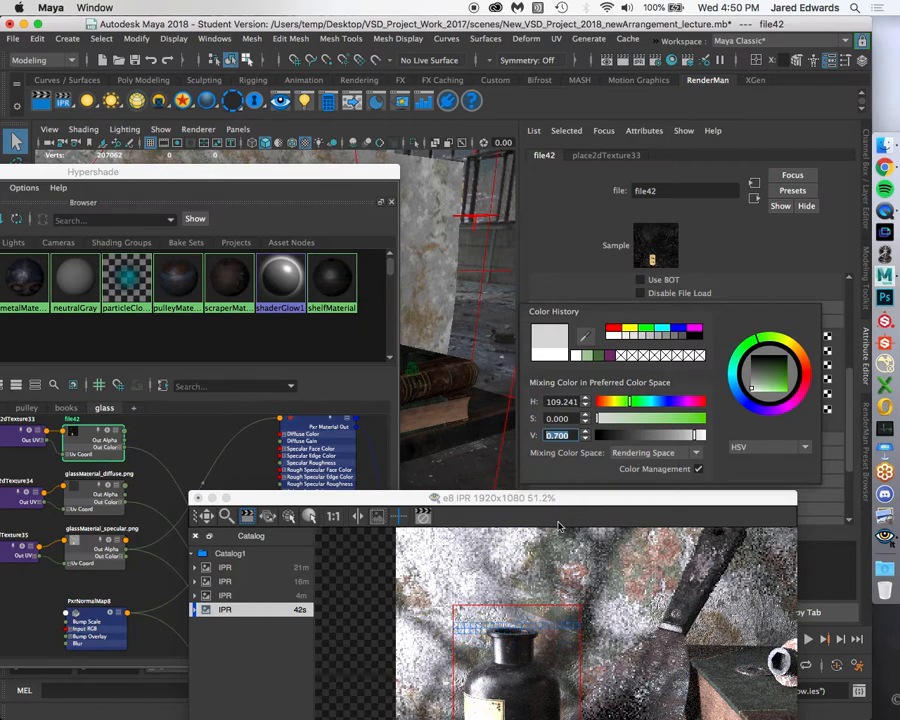
Check the brightness of the bottle's label in the IPR render with the reduced color gain
left_click(544, 499)
left_click_drag(544, 499, 516, 152)
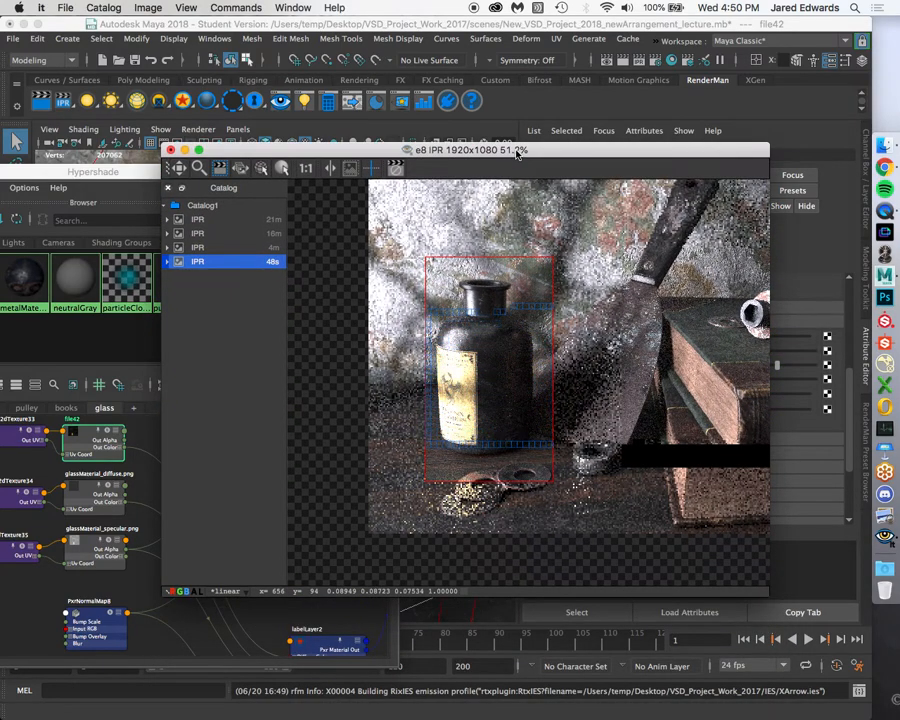
left_click_drag(516, 152, 522, 153)
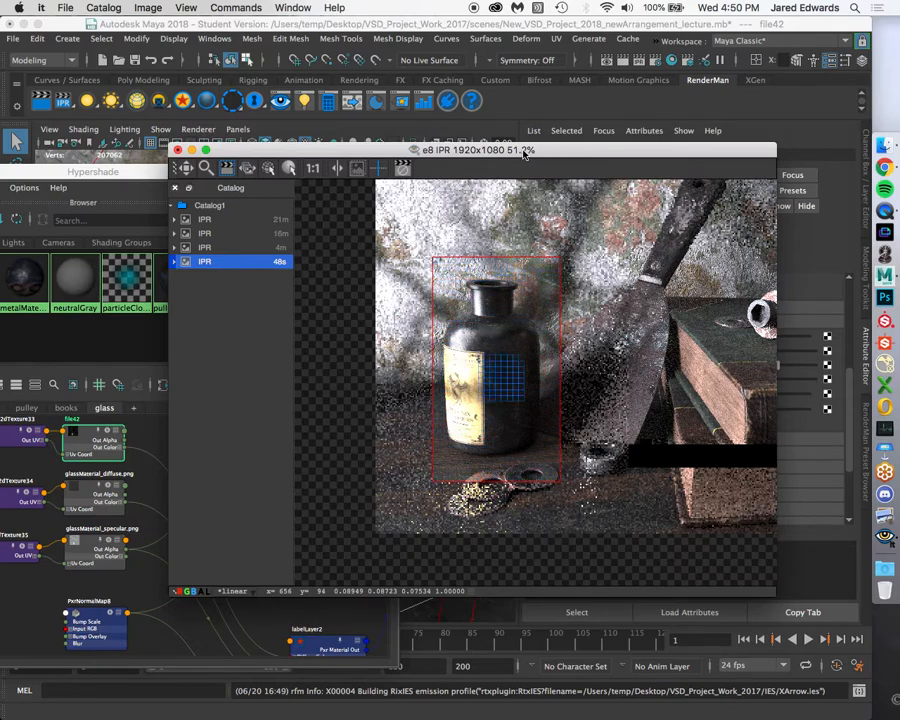
Reposition the glassMaterial_roughness.png file node together with place2dTexture36 in the glass material graph
left_click_drag(522, 153, 604, 558)
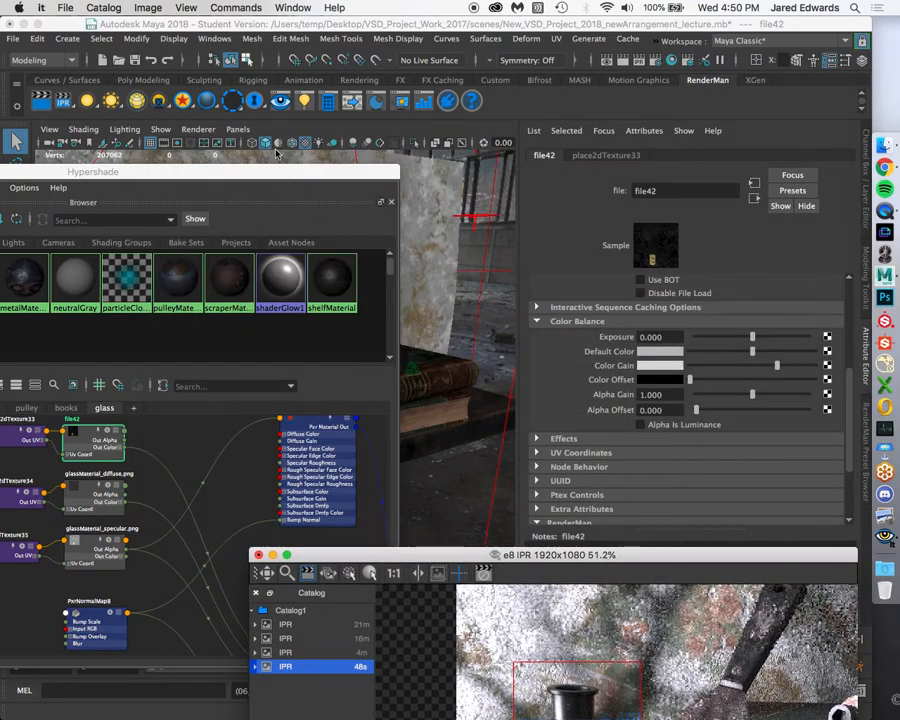
left_click_drag(268, 174, 466, 45)
middle_click_drag(188, 432, 378, 306, "alt")
left_click_drag(312, 400, 127, 501)
left_click_drag(204, 461, 316, 449)
Connect the glassMaterial_roughness.png file node to the Layer 1 Mask of PxrLayerMixer4
middle_click_drag(414, 426, 47, 513, "alt")
middle_click_drag(394, 399, 386, 373, "alt")
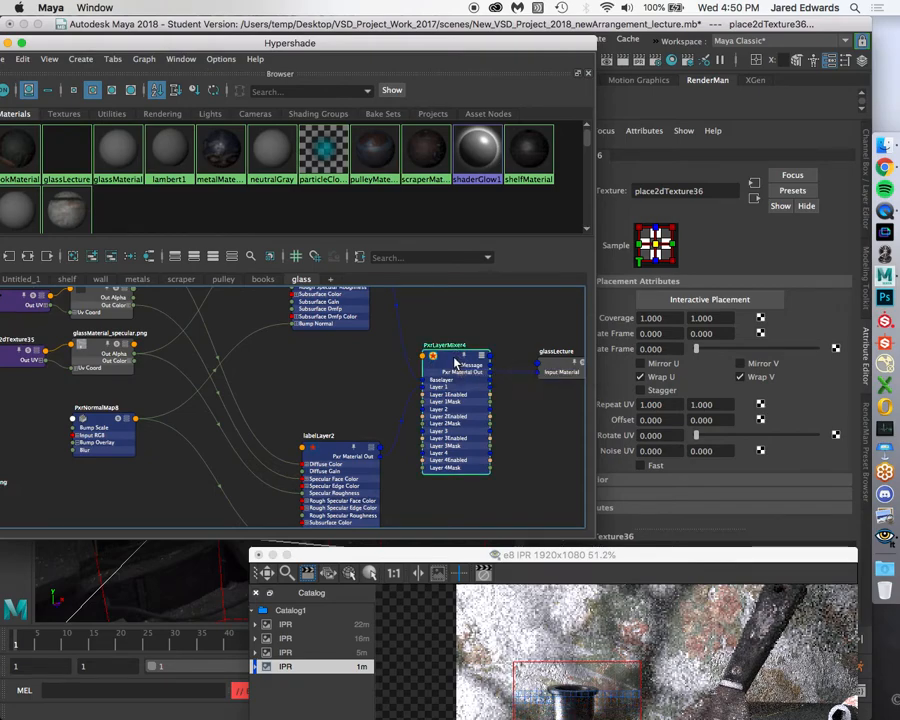
left_click(455, 362)
left_click_drag(502, 48, 358, 49)
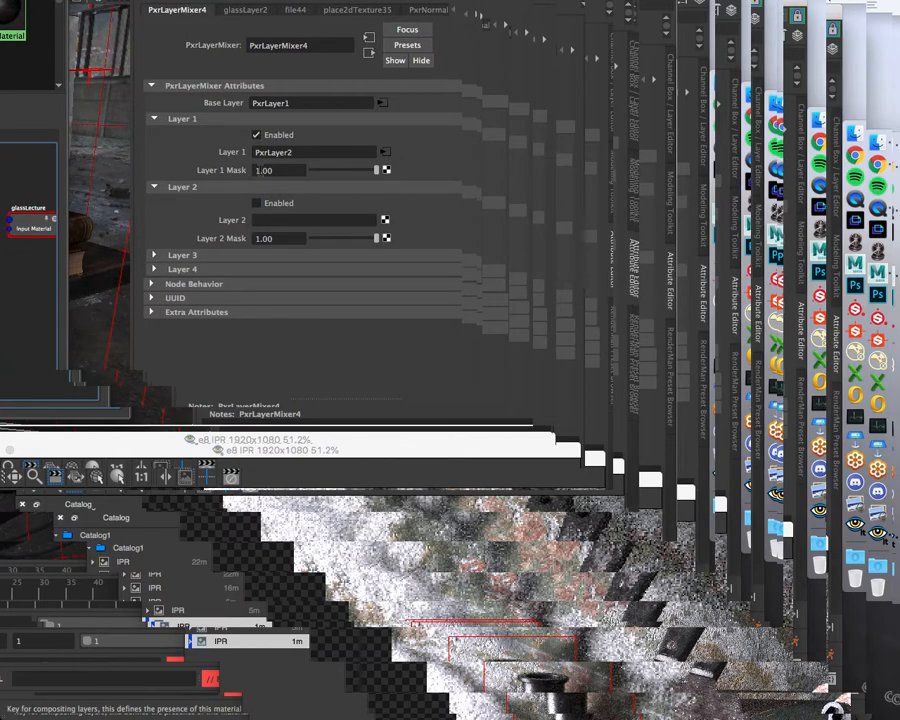
left_click_drag(279, 171, 171, 175)
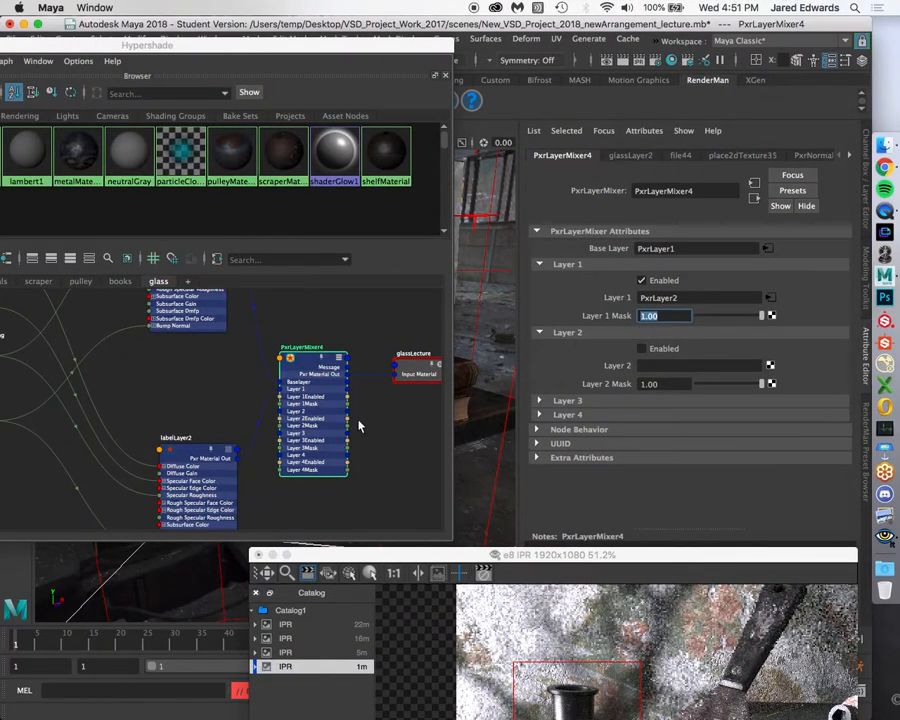
middle_click_drag(245, 390, 571, 316, "alt")
middle_click_drag(138, 432, 617, 316)
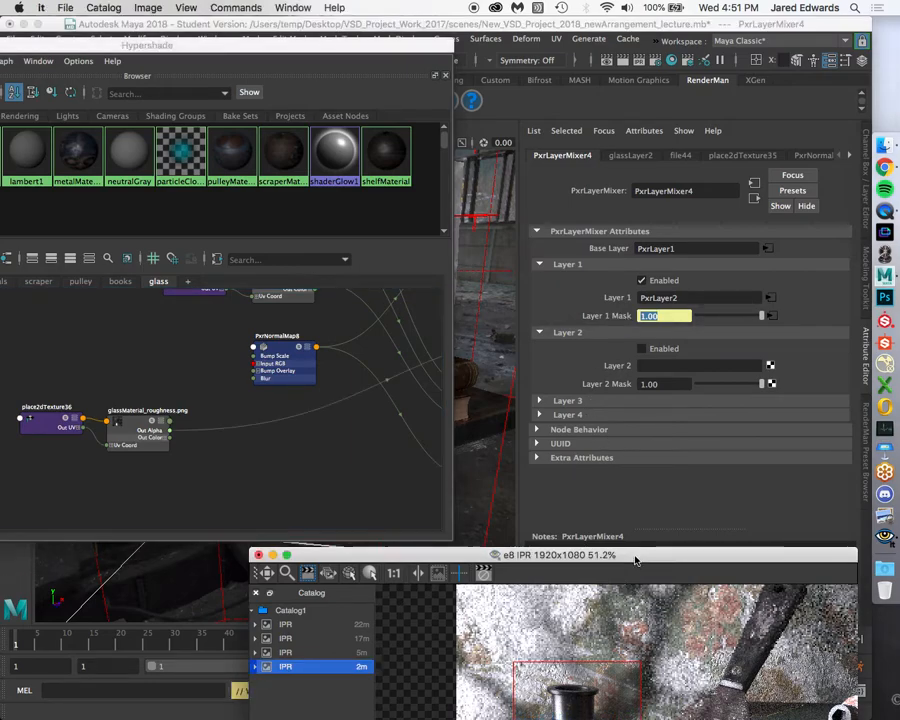
Restart the IPR render to produce a new snapshot of the bottle with the Layer 1 mask applied
left_click_drag(632, 556, 592, 199)
scroll(570, 487, "up", 2)
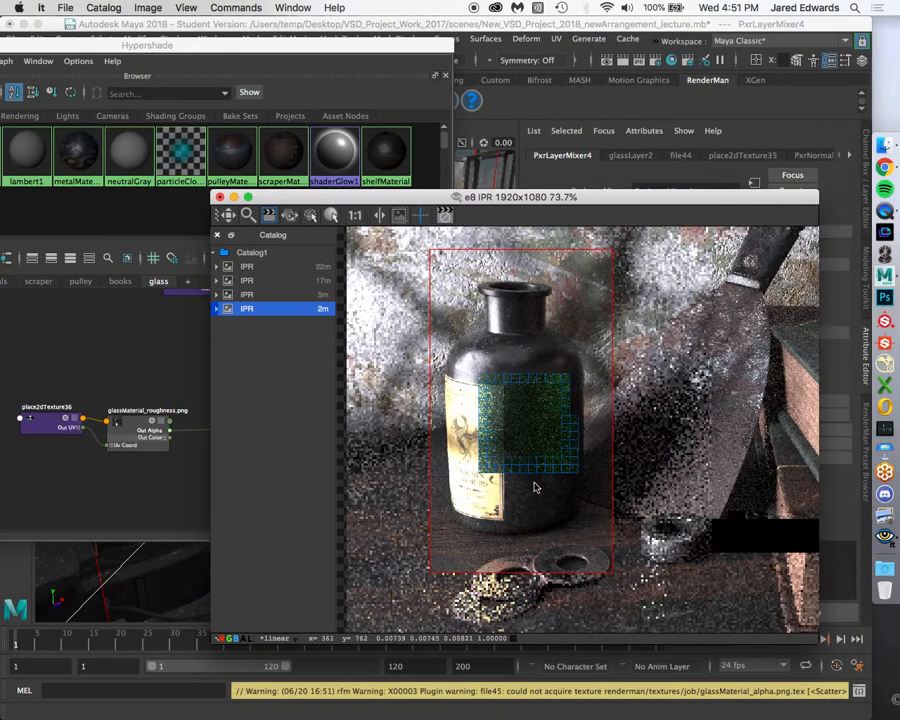
left_click_drag(357, 47, 290, 250)
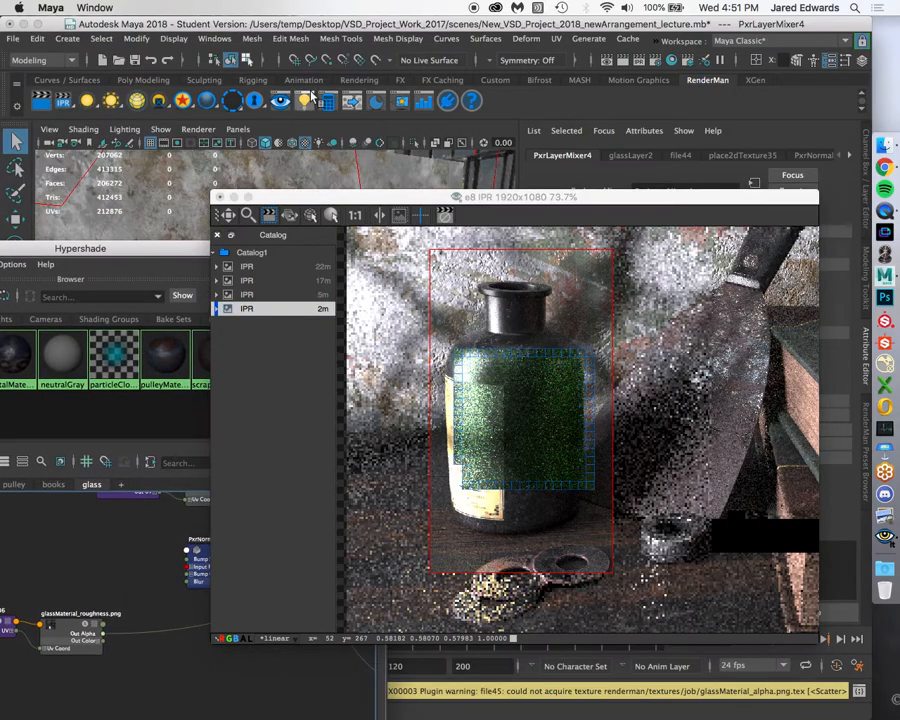
right_click(66, 102)
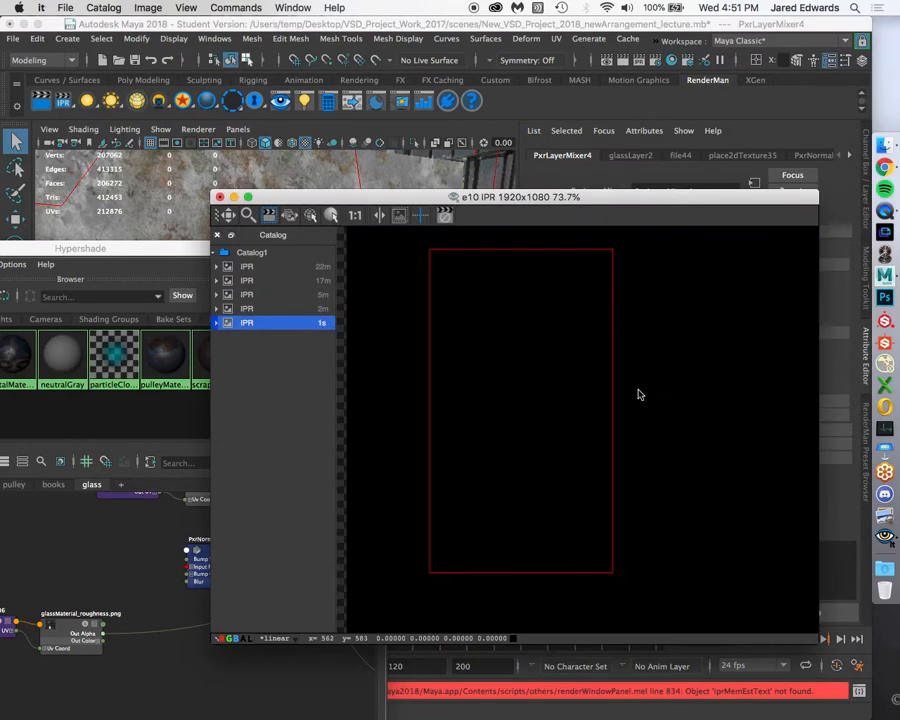
Examine how the glass body and the label are separated on the bottle in the new IPR render
scroll(640, 391, "down", 3)
middle_click_drag(640, 391, 501, 397)
scroll(503, 401, "down", 1)
scroll(503, 401, "up", 1)
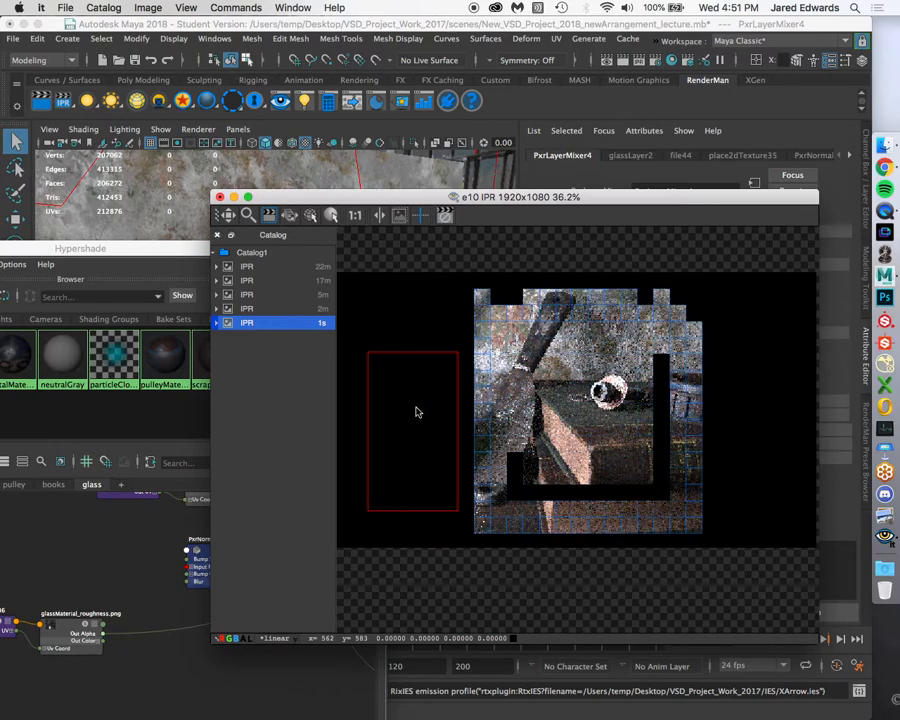
middle_click_drag(414, 413, 555, 414)
scroll(600, 395, "up", 3)
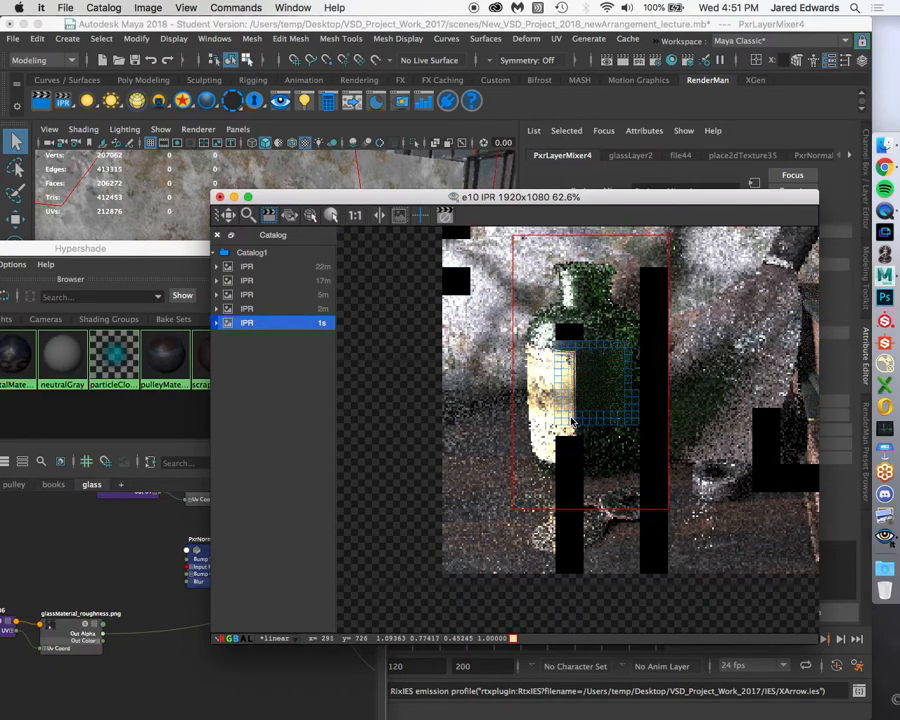
scroll(572, 423, "up", 1)
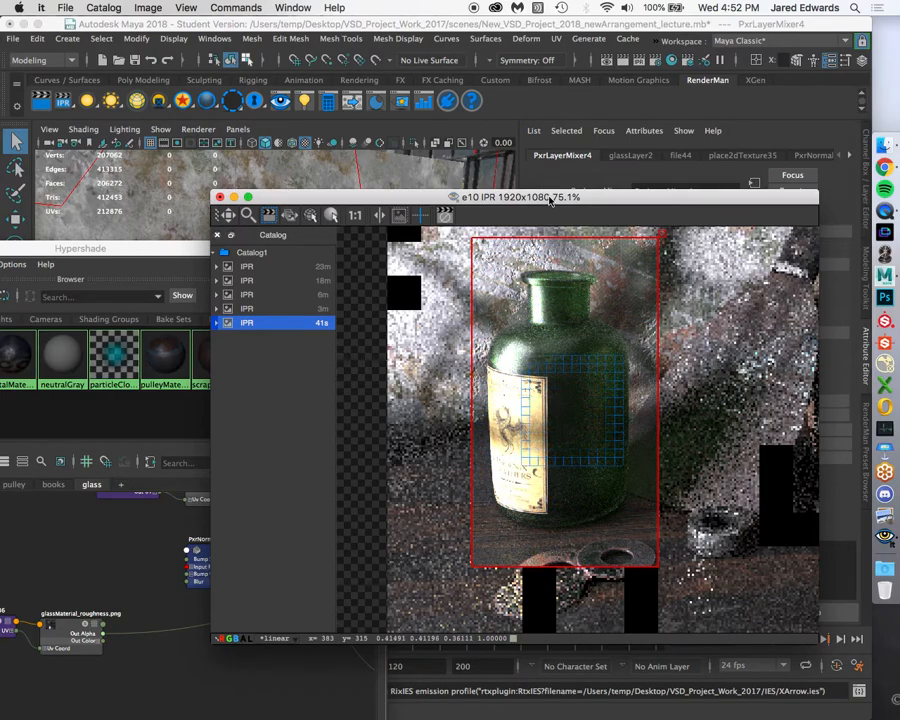
Try rotating the bottle glassGeo about 30 degrees around its vertical axis, and undo the rotation
left_click_drag(548, 200, 595, 522)
left_click_drag(281, 247, 141, 559)
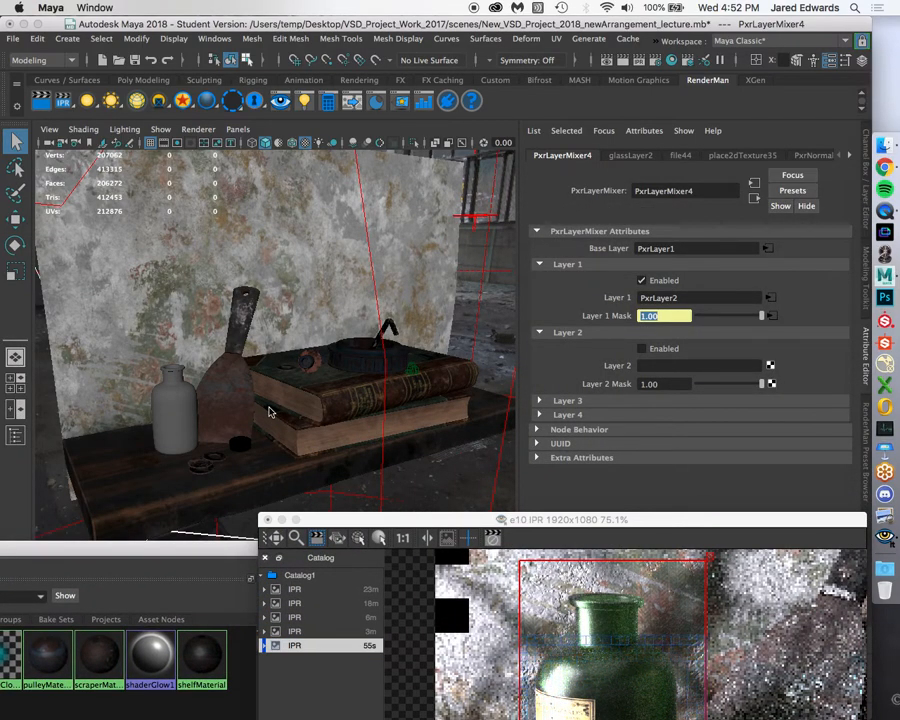
left_click(170, 410)
key("e")
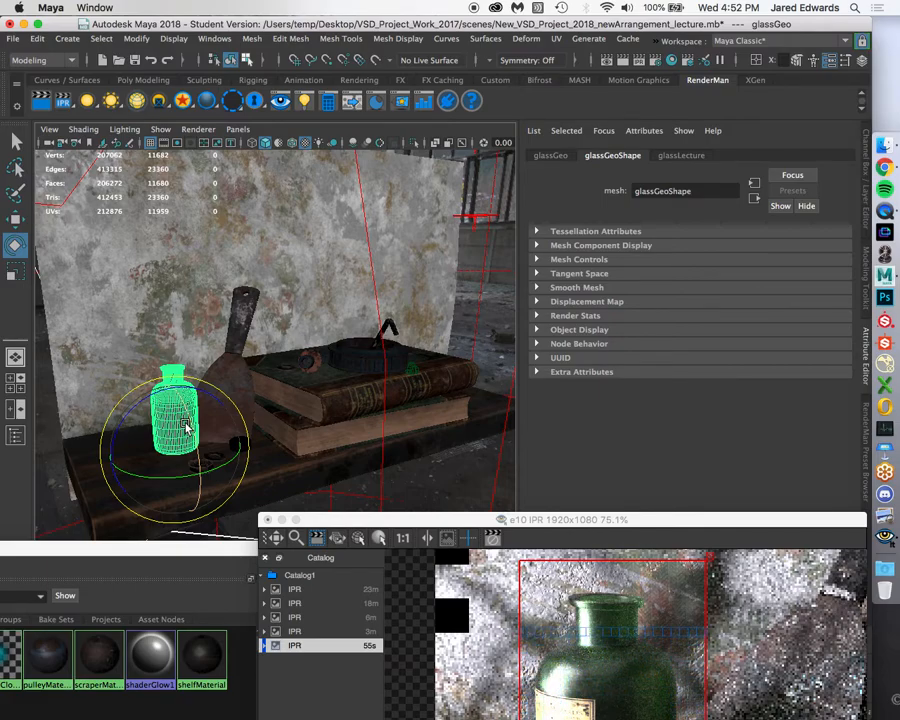
left_click_drag(164, 478, 201, 475)
left_click_drag(510, 522, 505, 155)
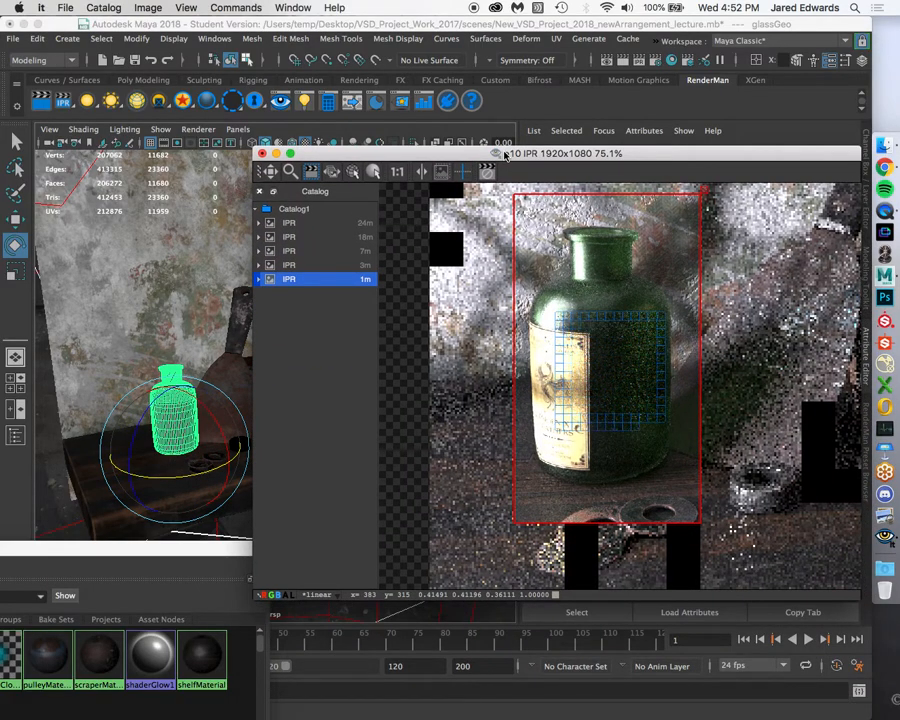
left_click(271, 25)
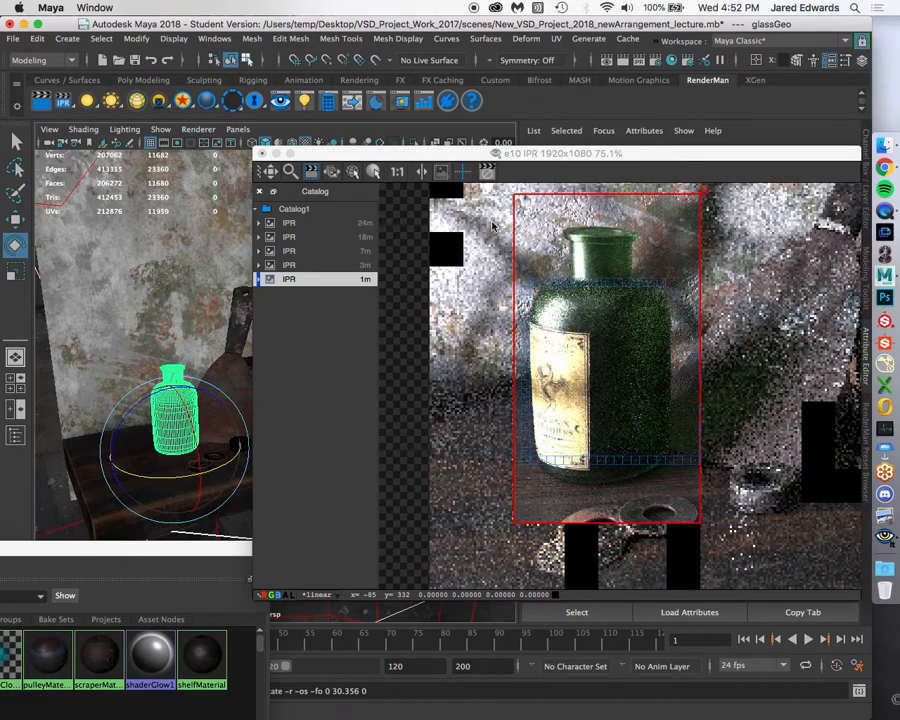
Inspect the bottle's glass surface and its surroundings up close in the IPR render
scroll(703, 426, "up", 5)
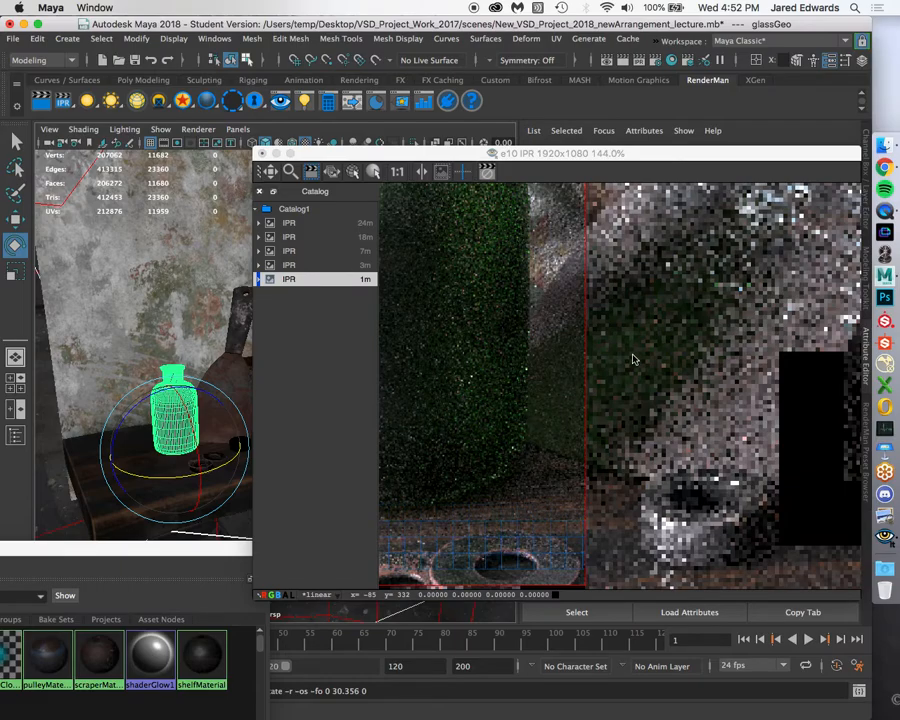
scroll(615, 349, "down", 1)
scroll(615, 349, "down", 3)
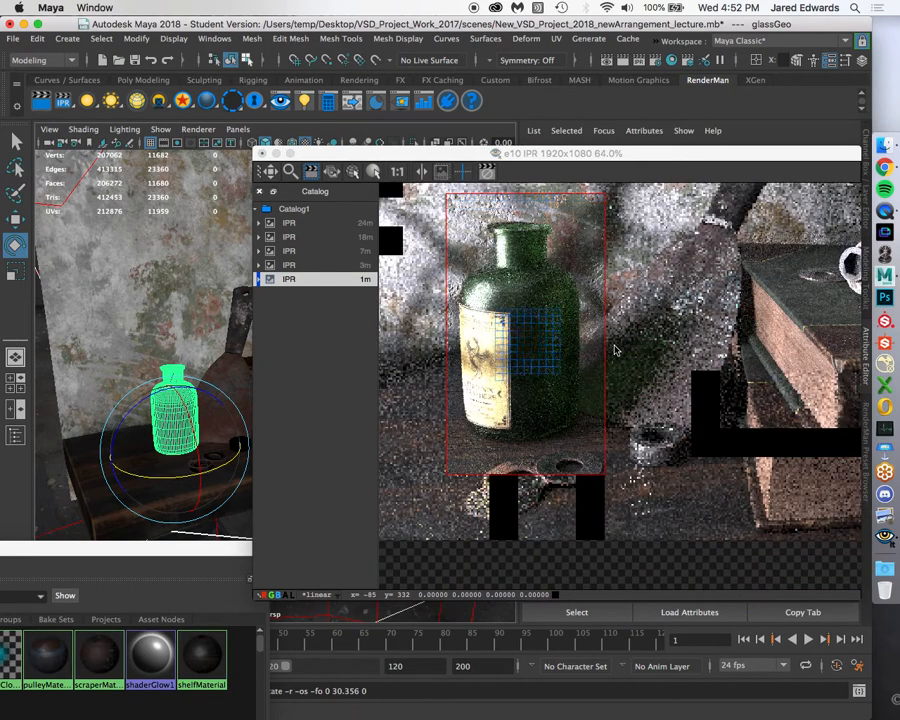
scroll(620, 367, "up", 1)
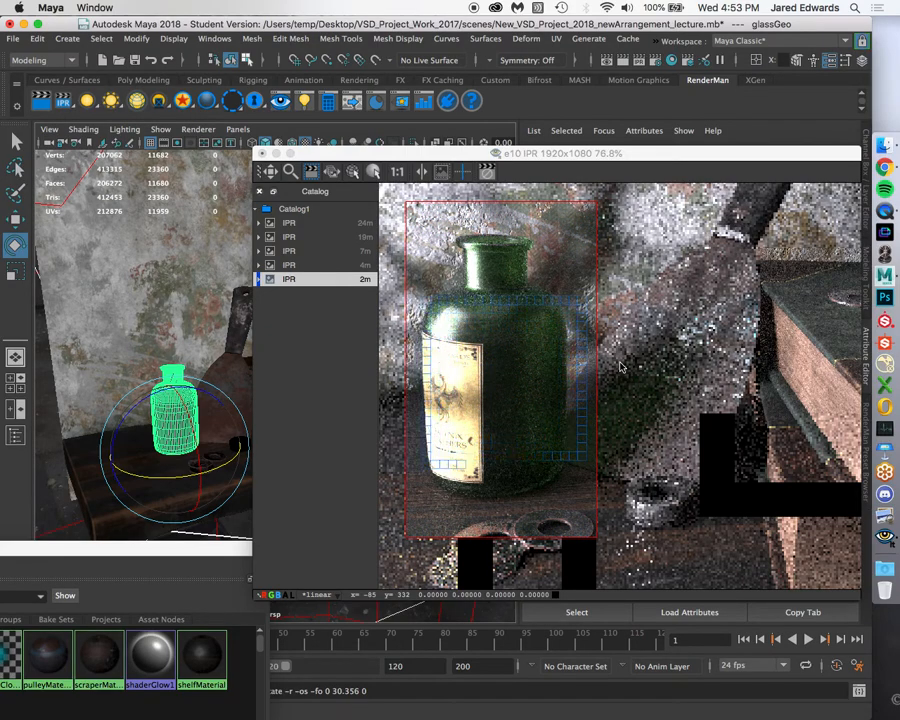
Review the whole glass network, from the glassMaterial_roughness.png mask through PxrLayerMixer4 to glassLecture, against the rendered bottle
left_click_drag(608, 160, 616, 597)
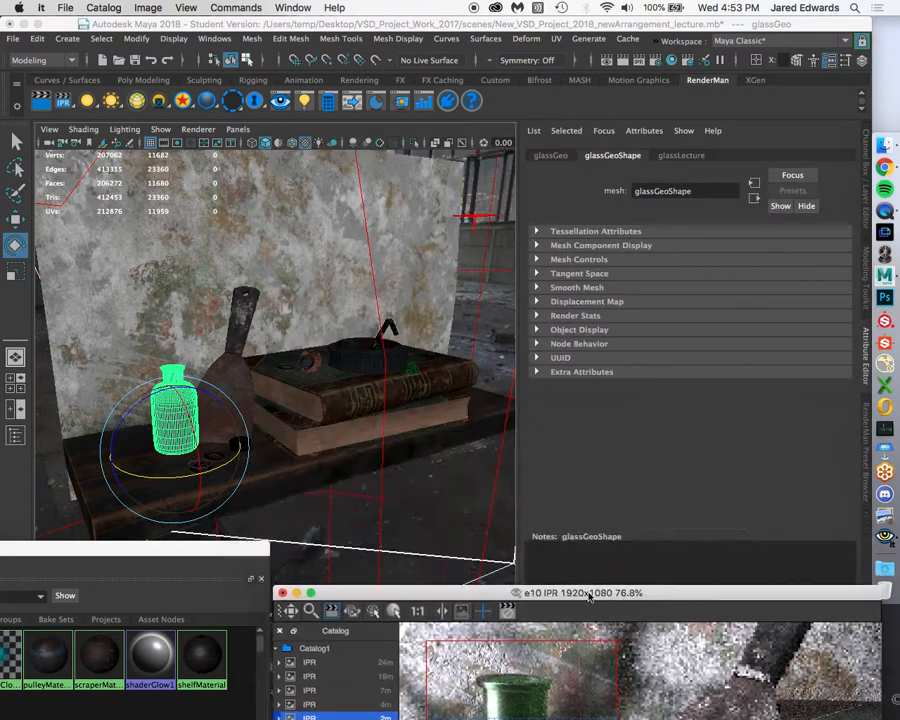
double_click(232, 552)
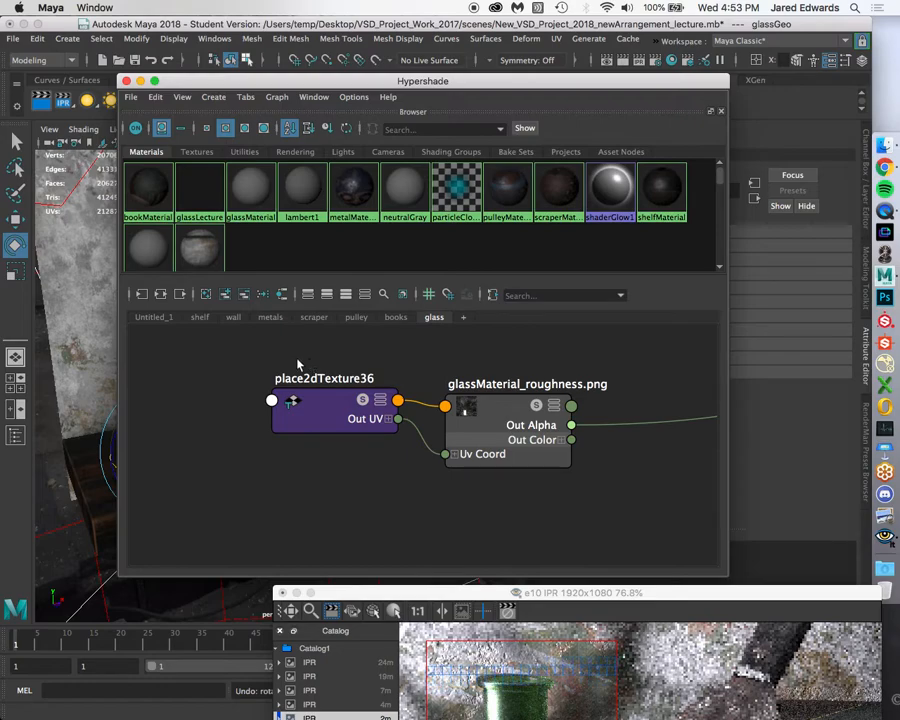
left_click_drag(270, 364, 648, 517)
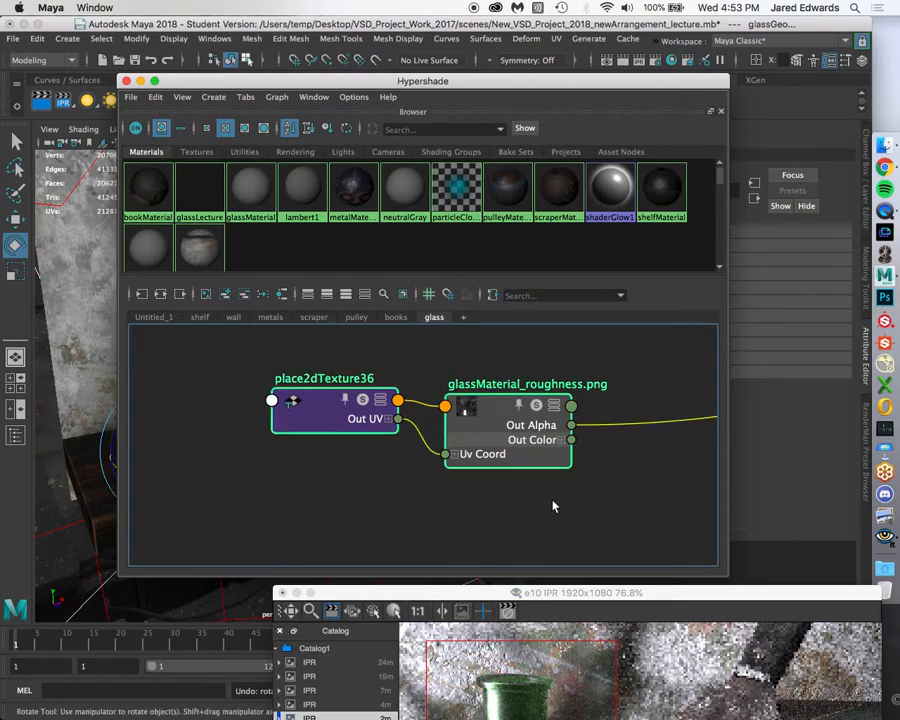
scroll(555, 507, "down", 8)
left_click(594, 503)
middle_click_drag(595, 503, 302, 525, "alt")
scroll(314, 527, "up", 1)
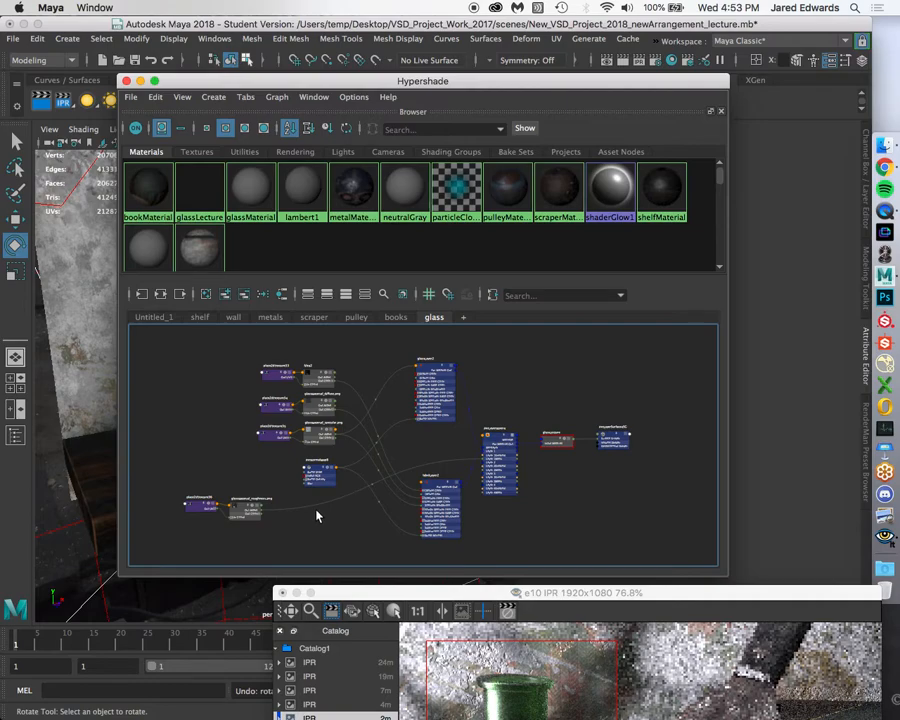
left_click_drag(559, 80, 462, 102)
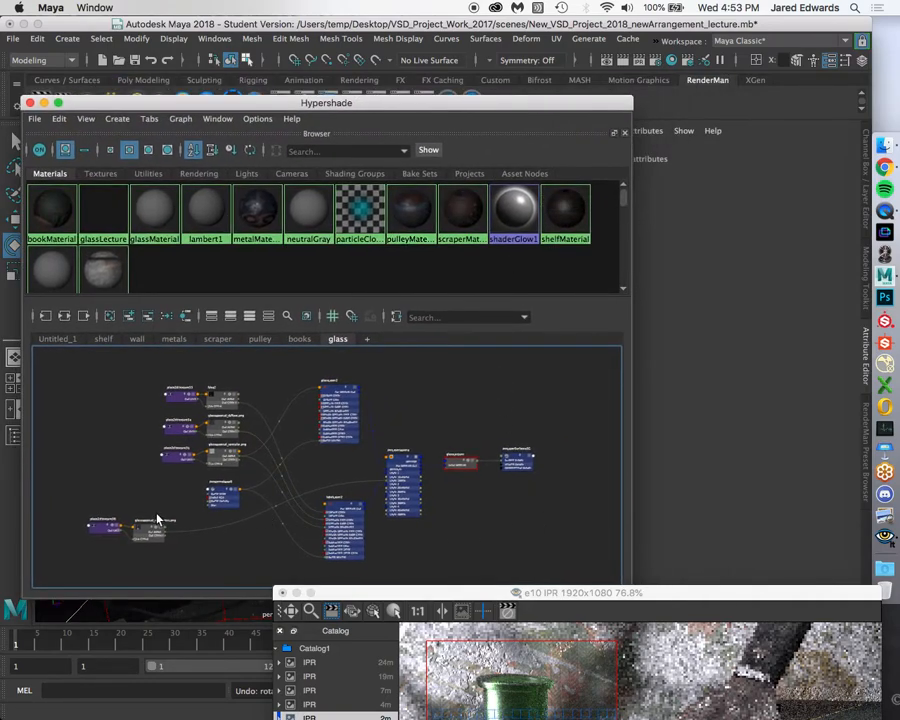
left_click_drag(137, 535, 352, 476)
left_click_drag(549, 592, 397, 89)
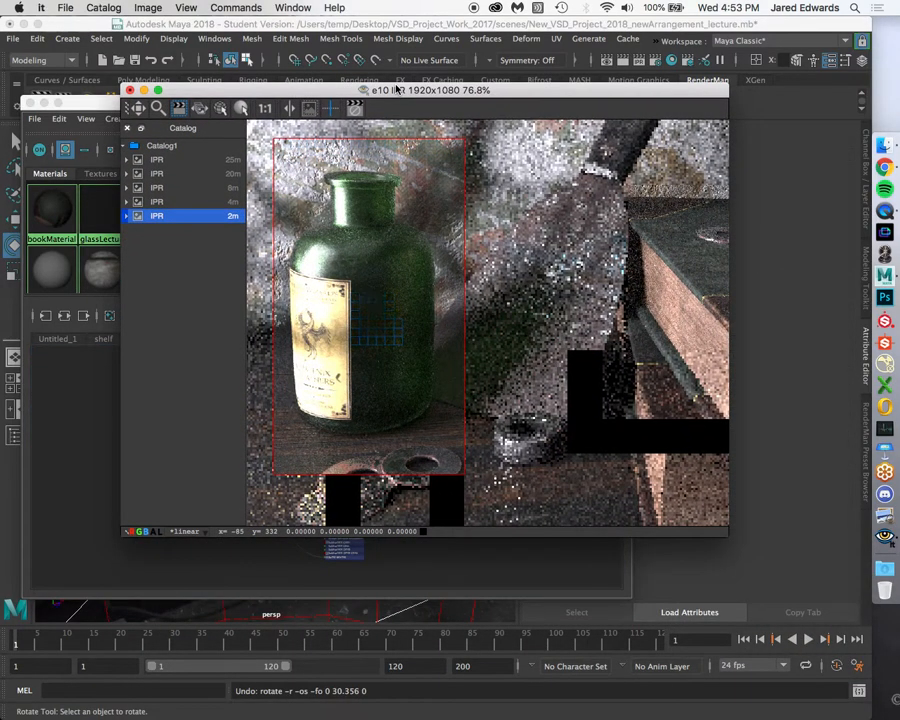